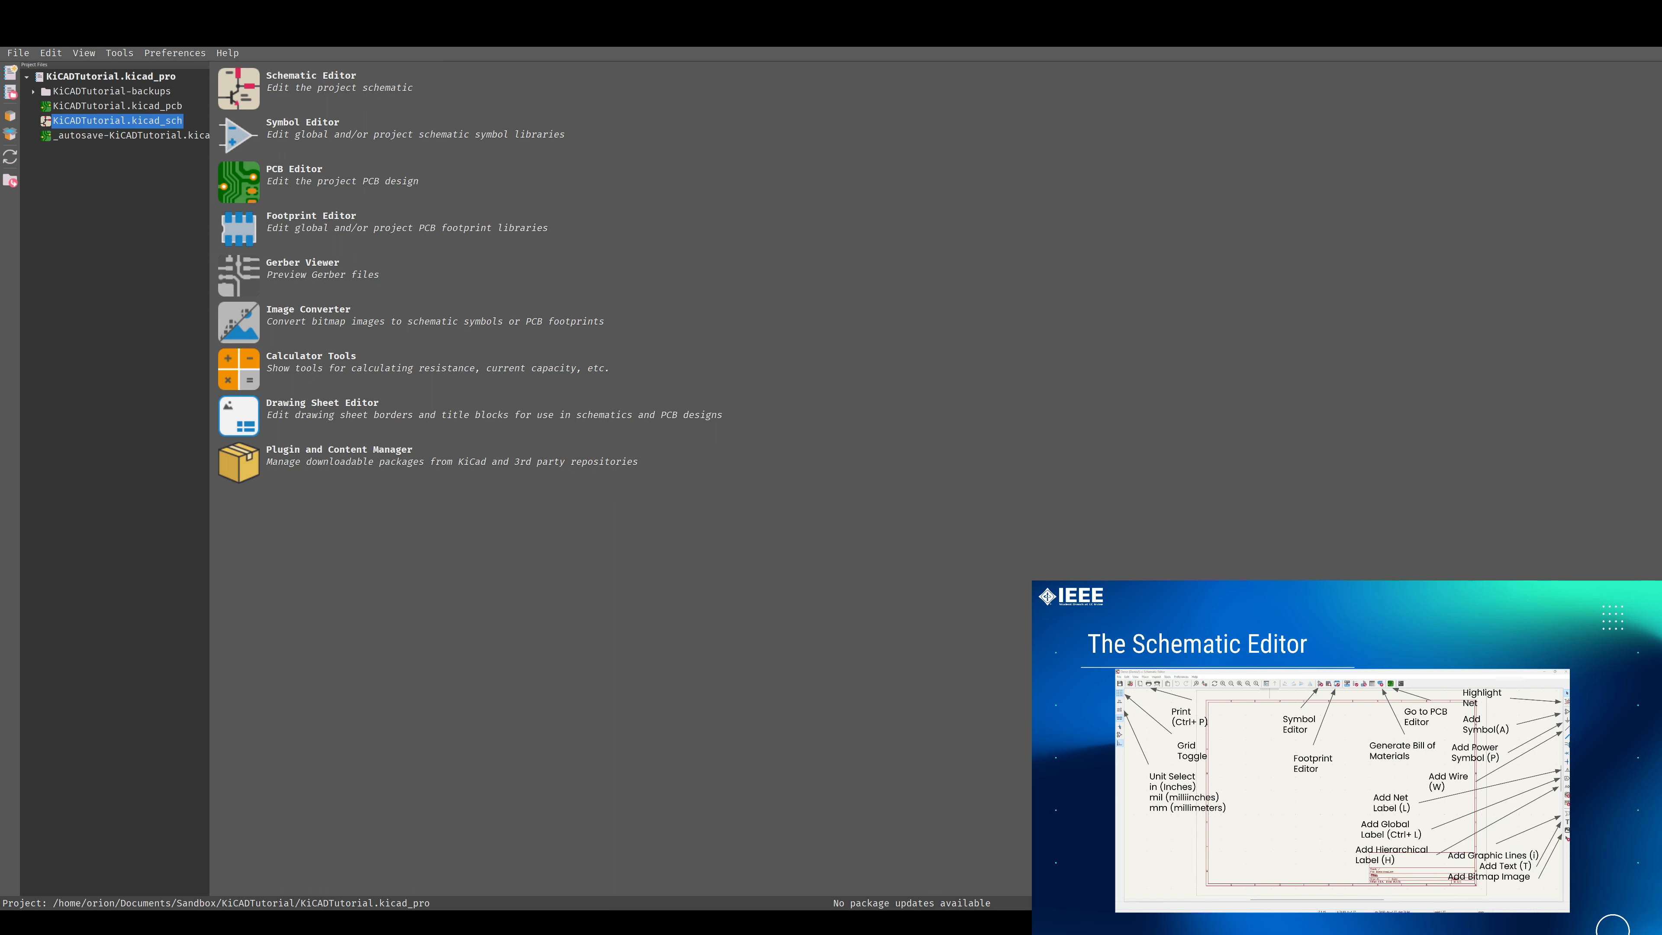
Switch to the open Schematic Editor, hide the schematic hierarchy navigator and set the units to mils.
key("alt+Tab")
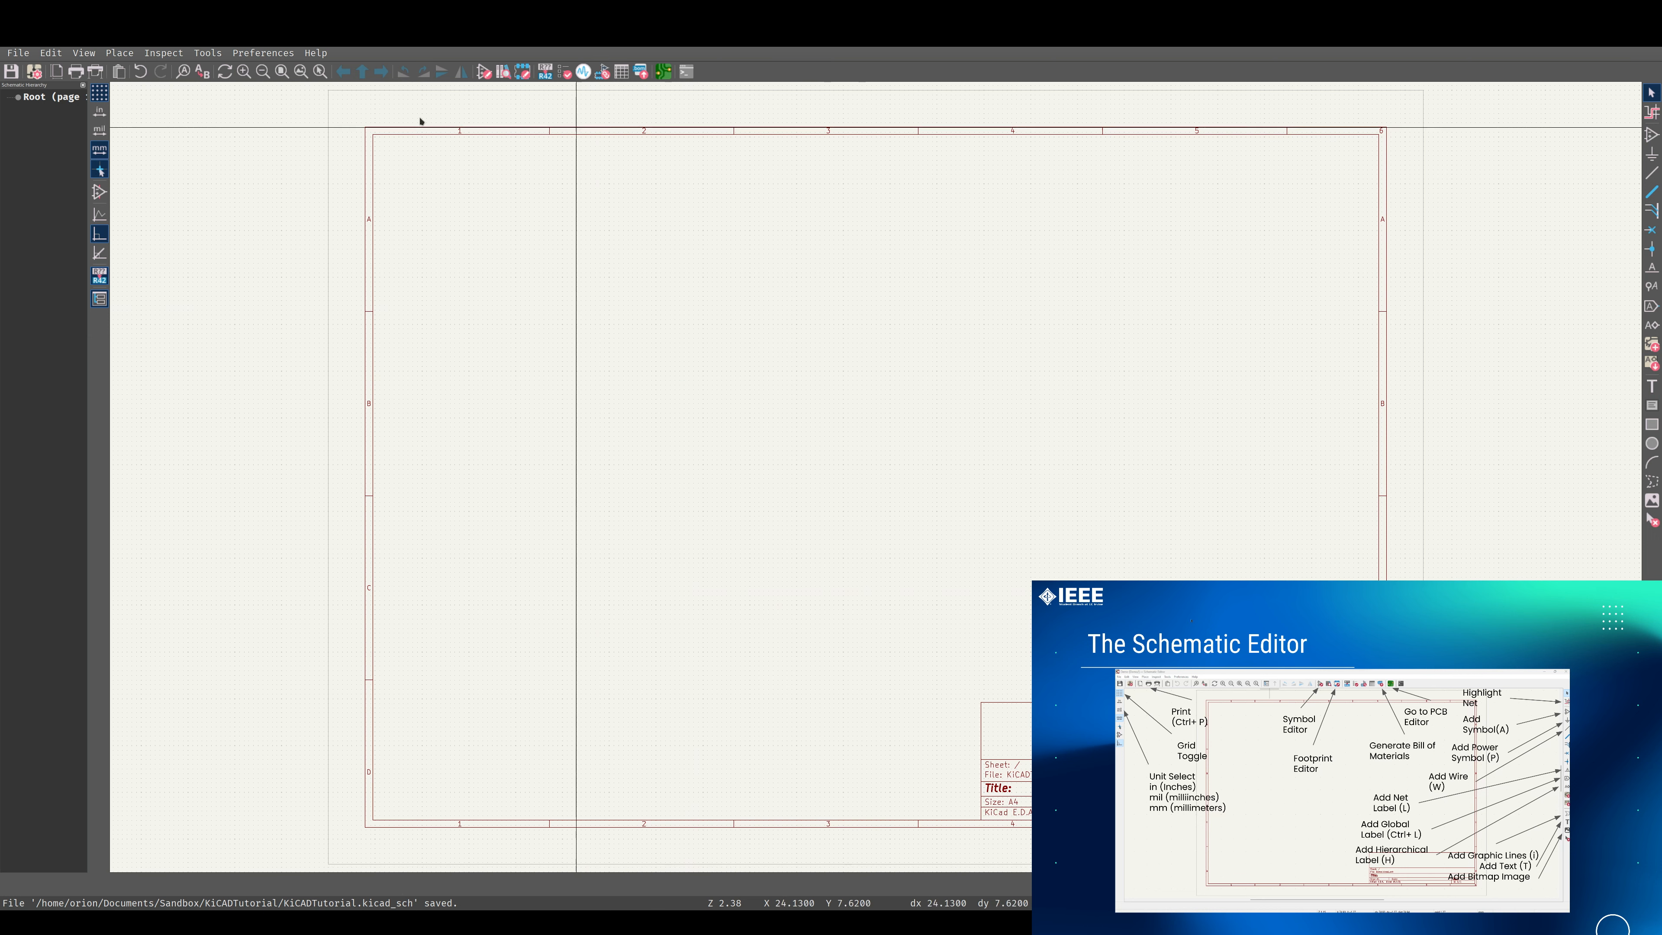
left_click(100, 298)
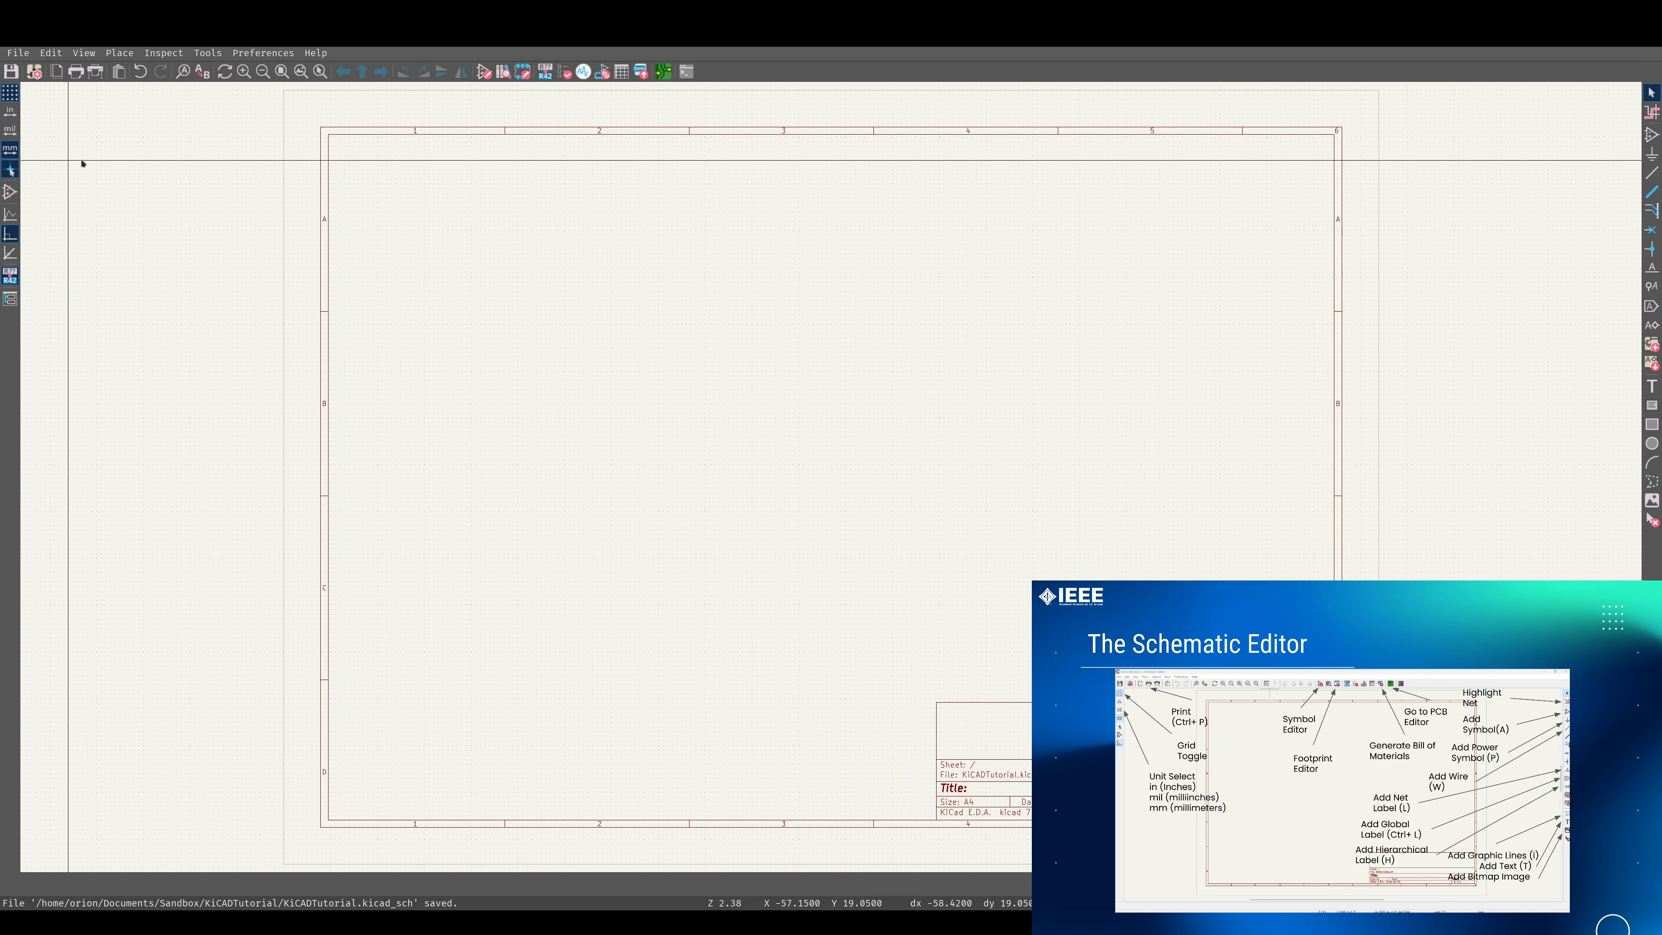
left_click(10, 92)
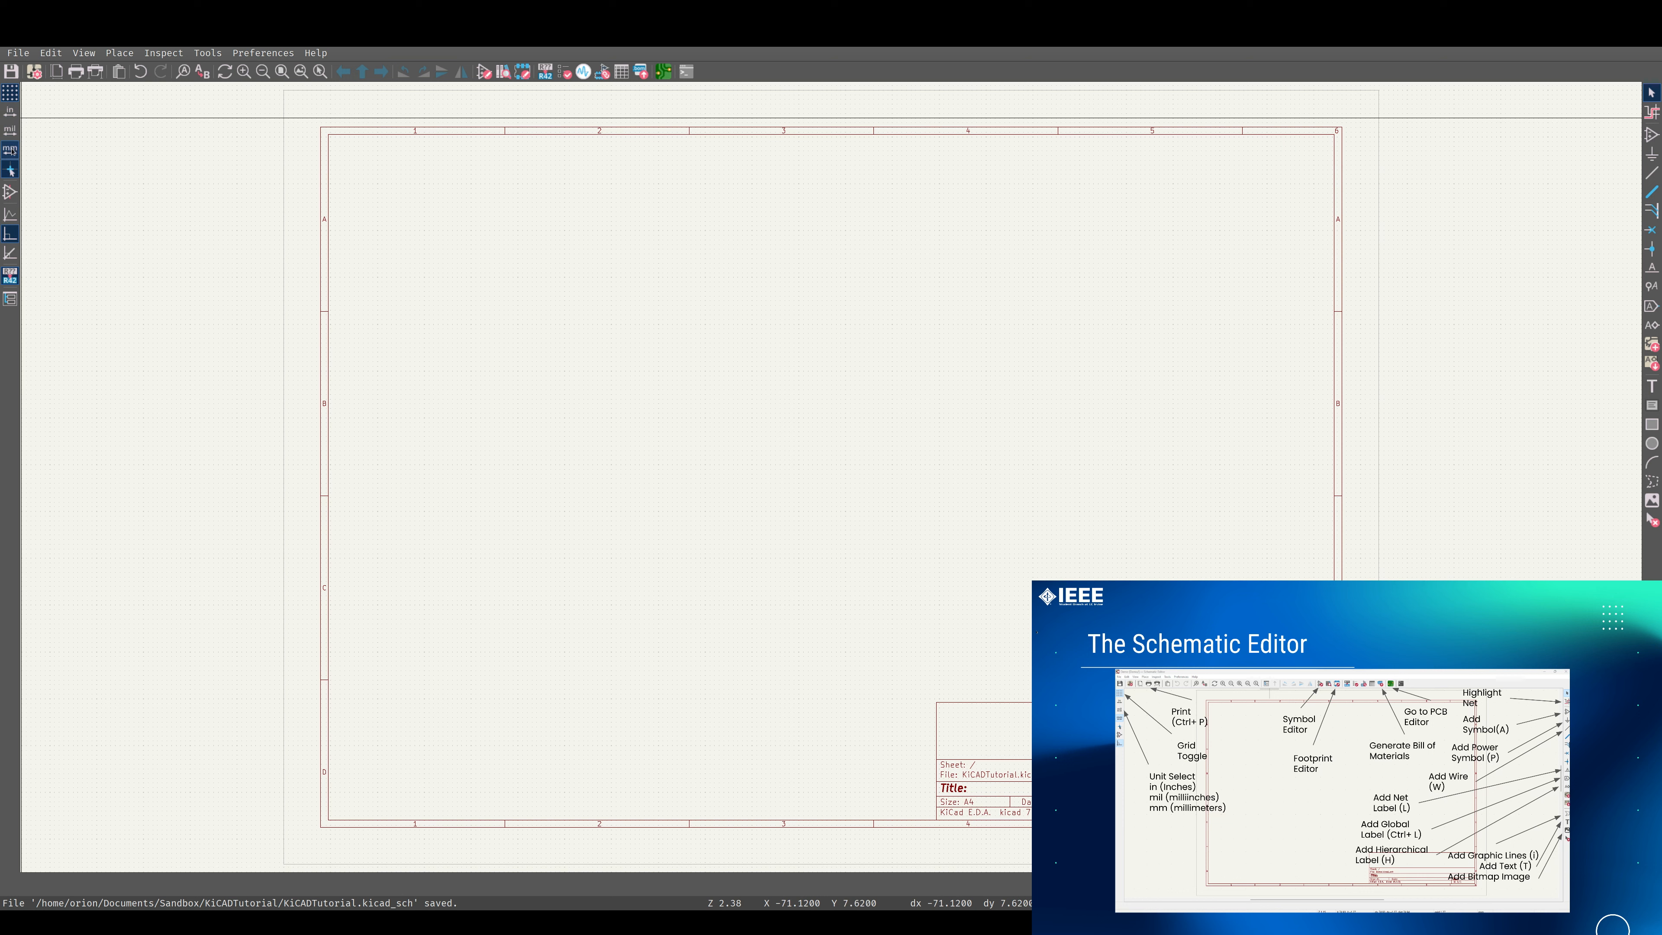
left_click(12, 129)
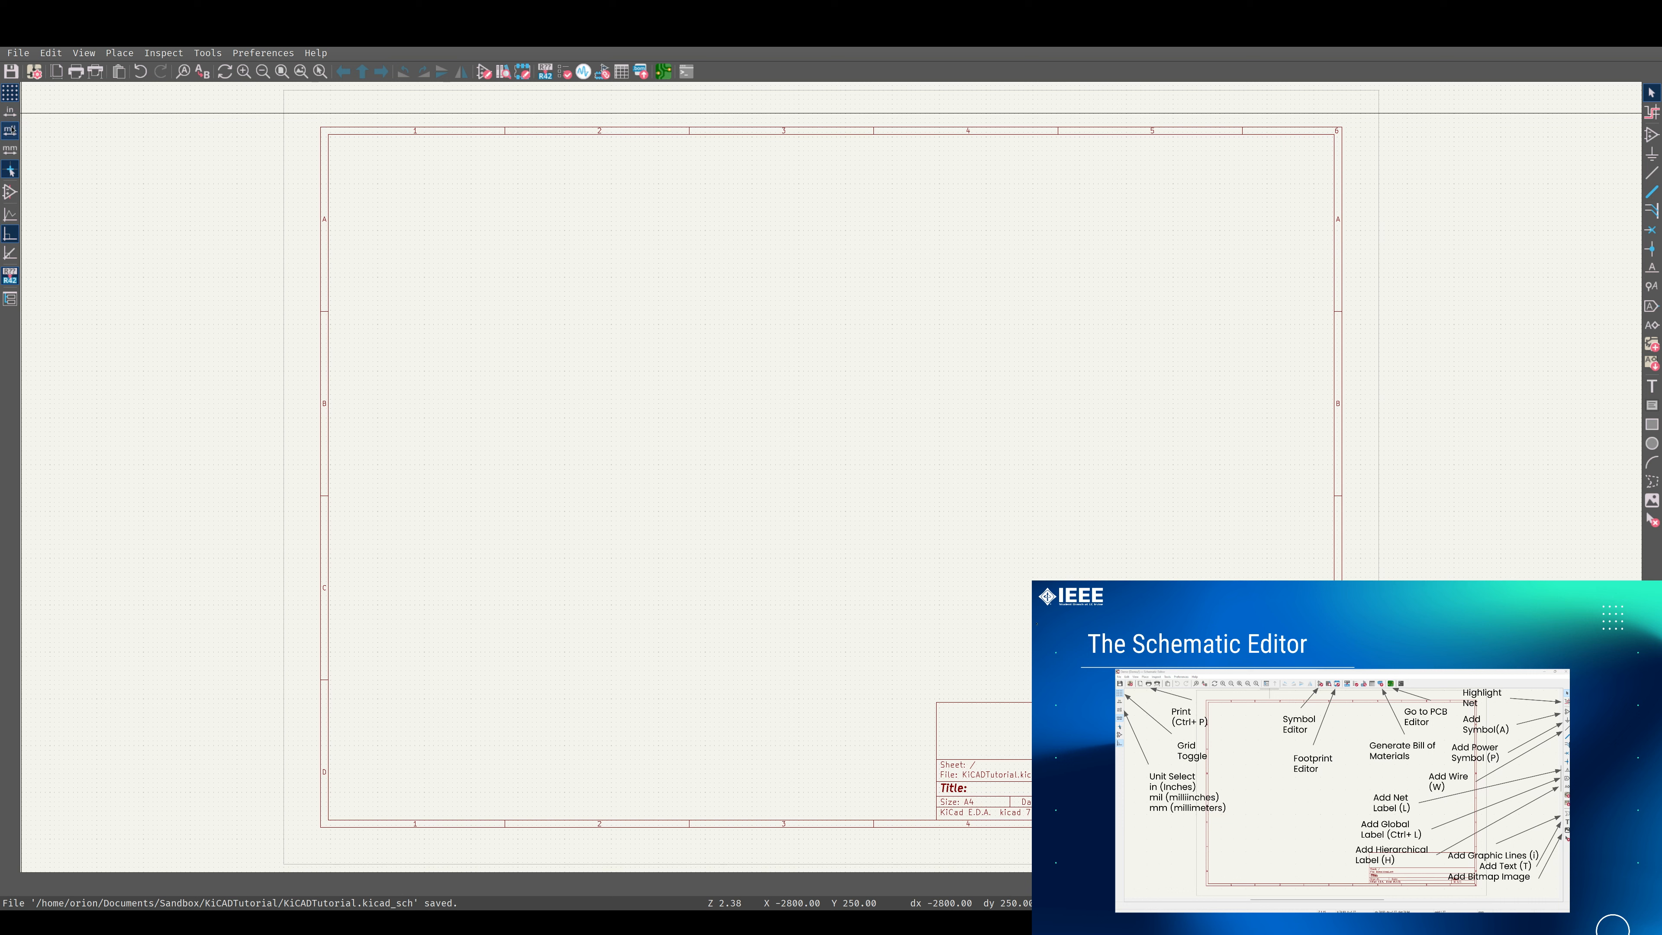
Try out the crosshair, line angle mode and hierarchy navigator toggles, ending with 90-degree lines and the navigator hidden.
left_click(11, 173)
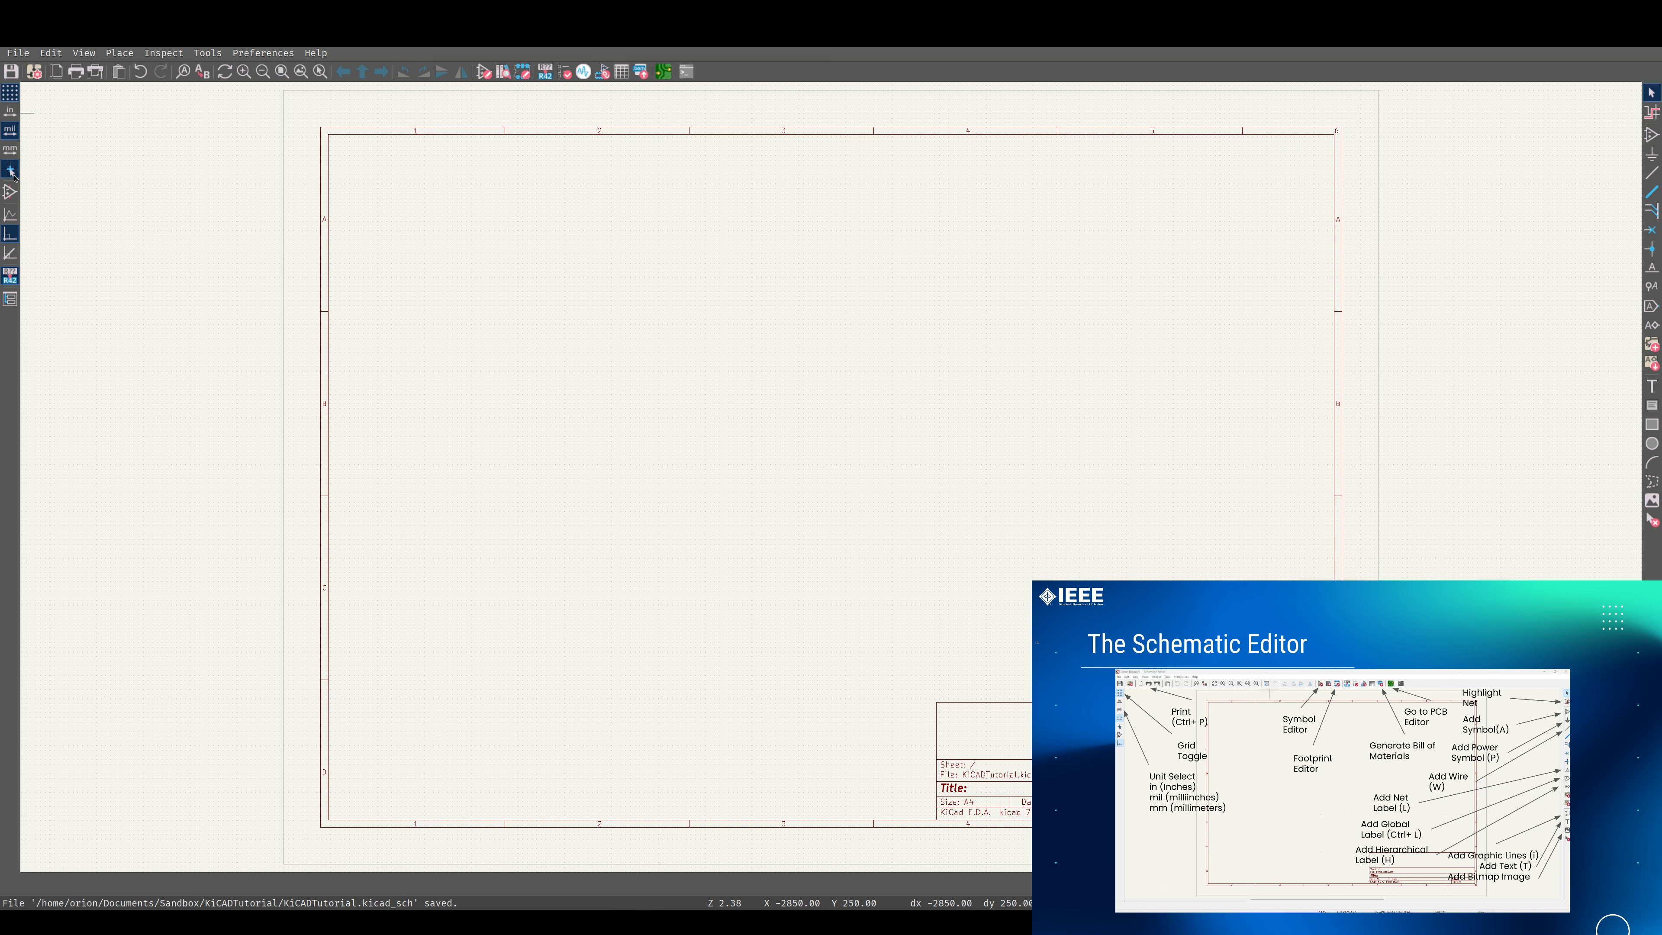
left_click(9, 172)
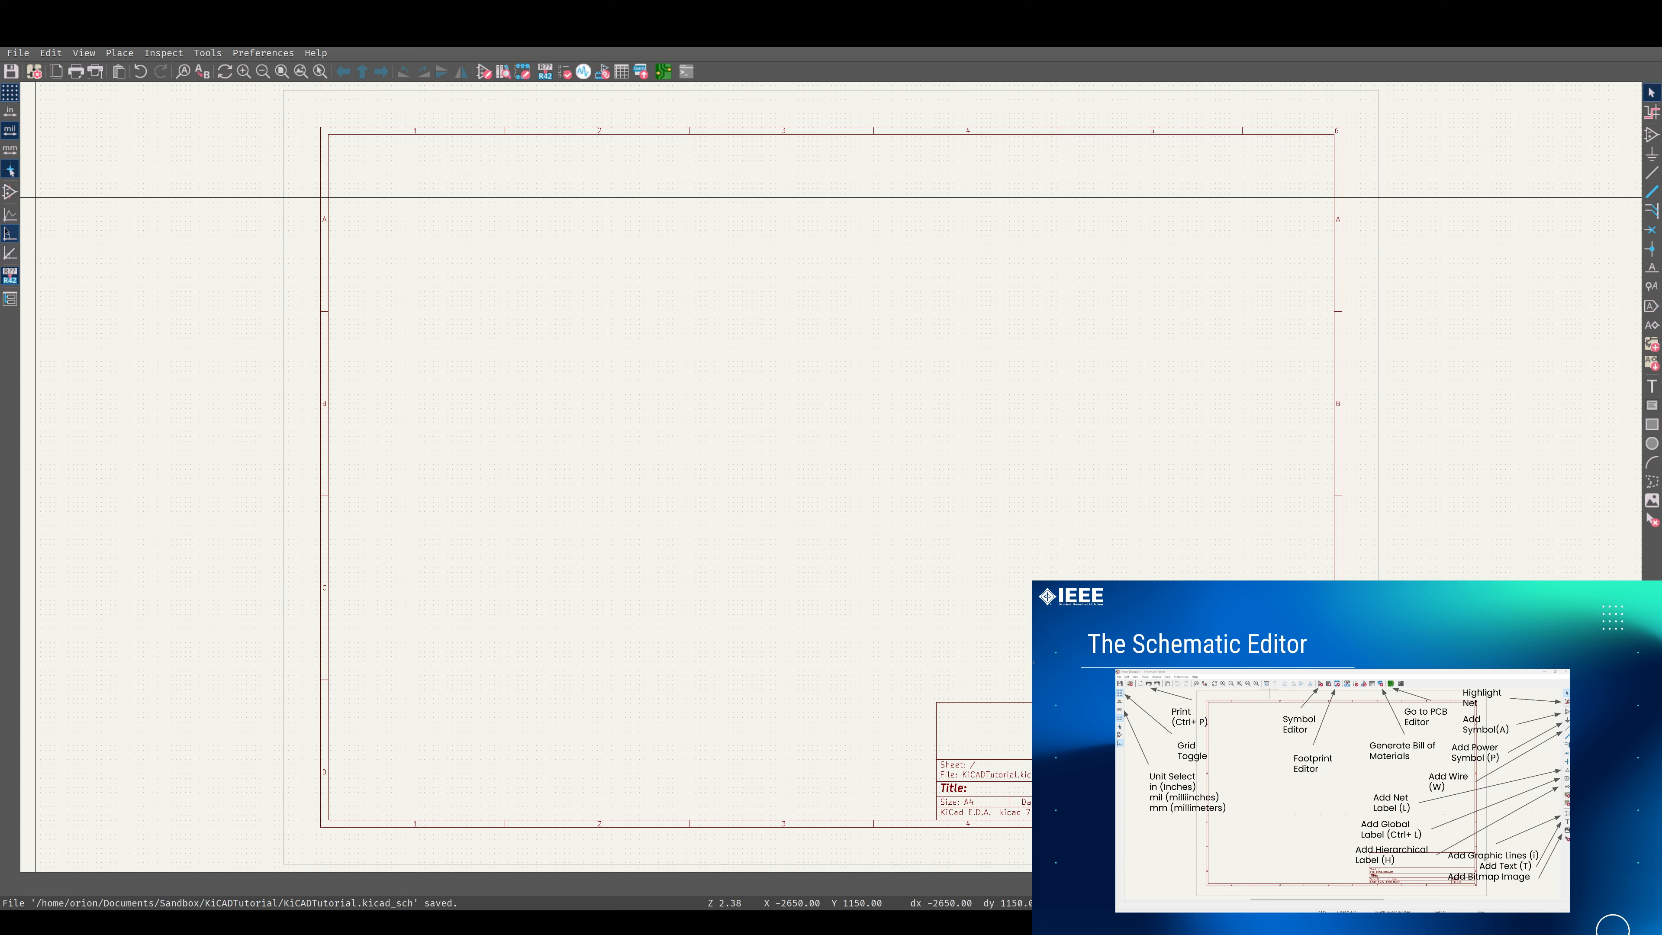
left_click(10, 215)
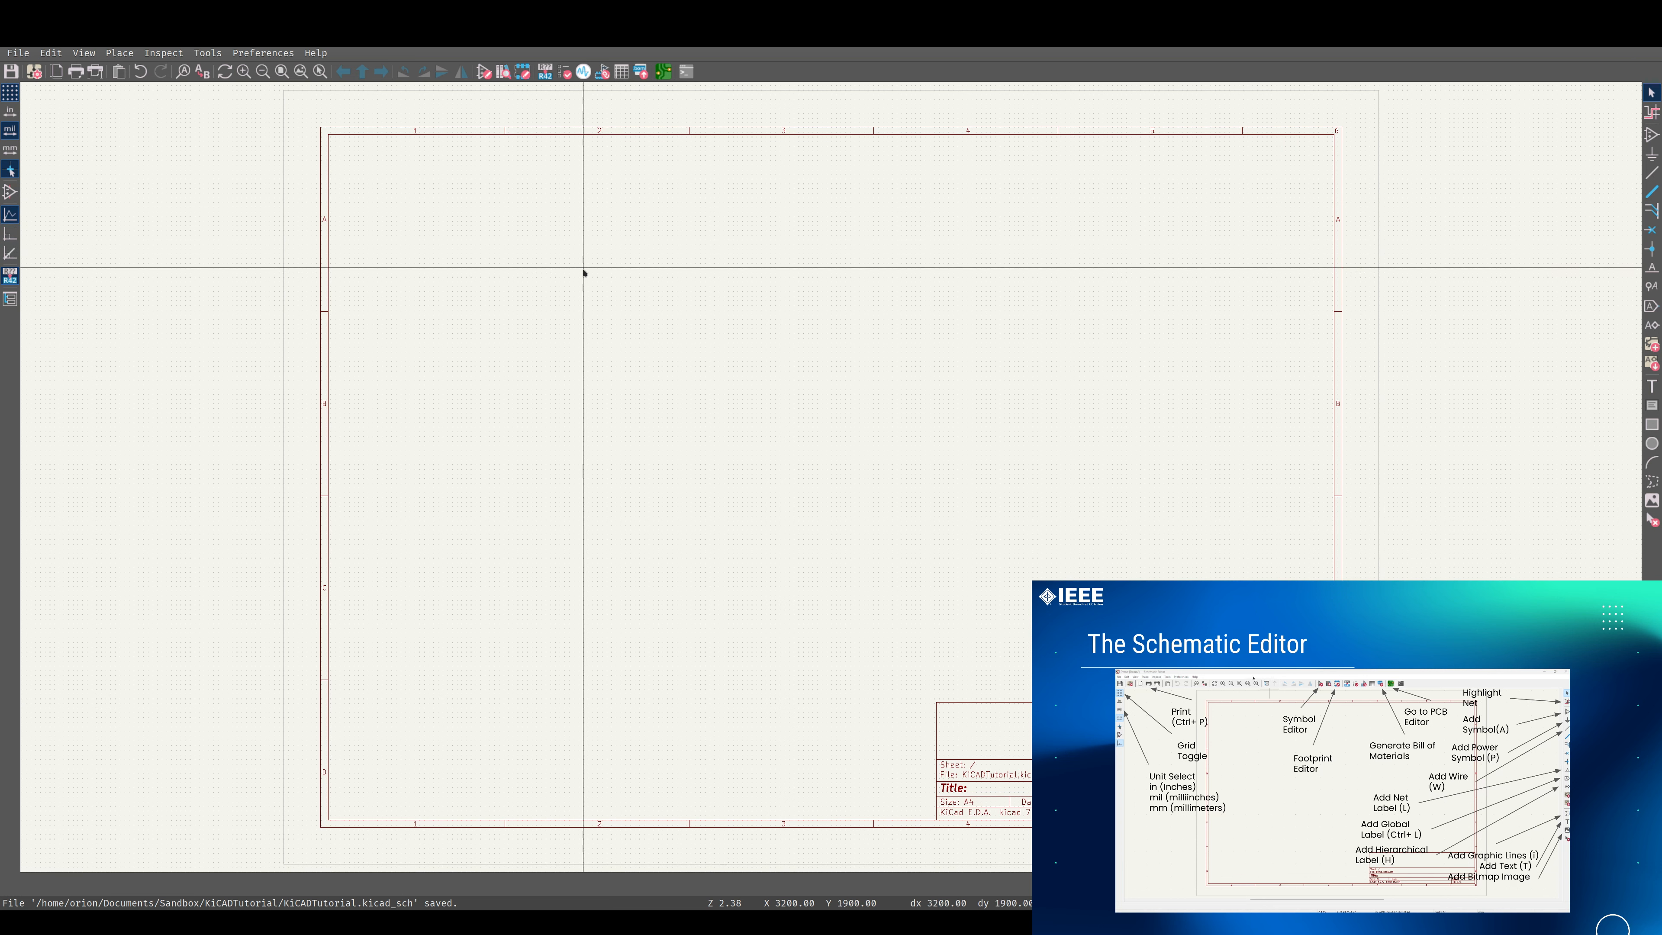
left_click(10, 253)
left_click(9, 233)
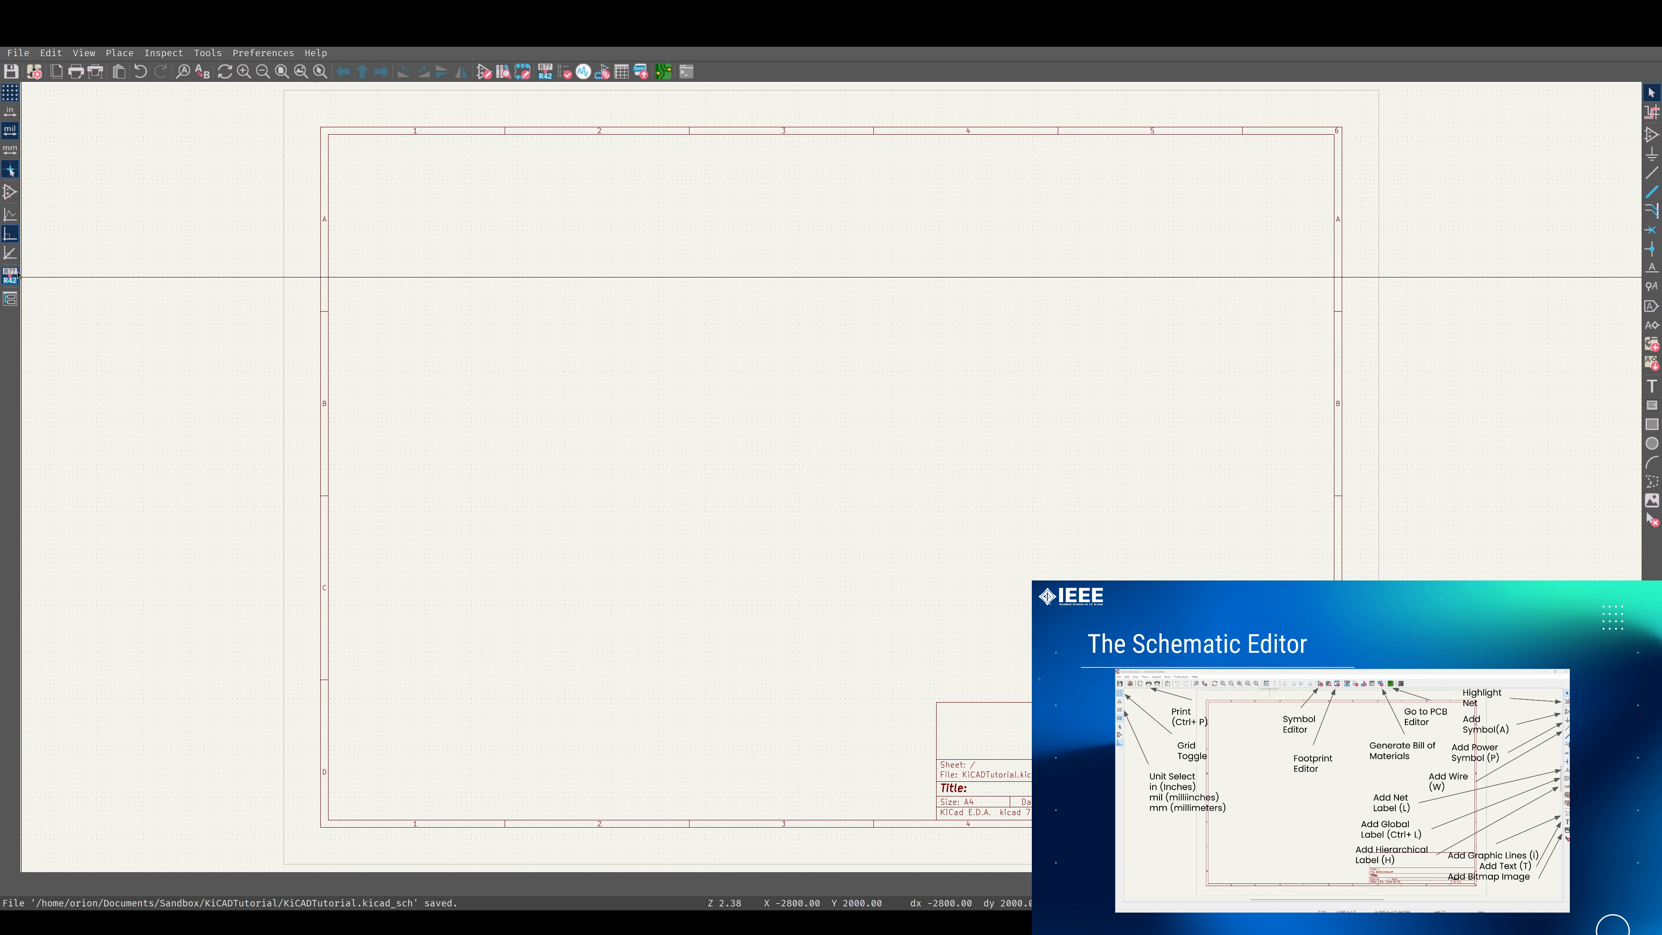
left_click(10, 299)
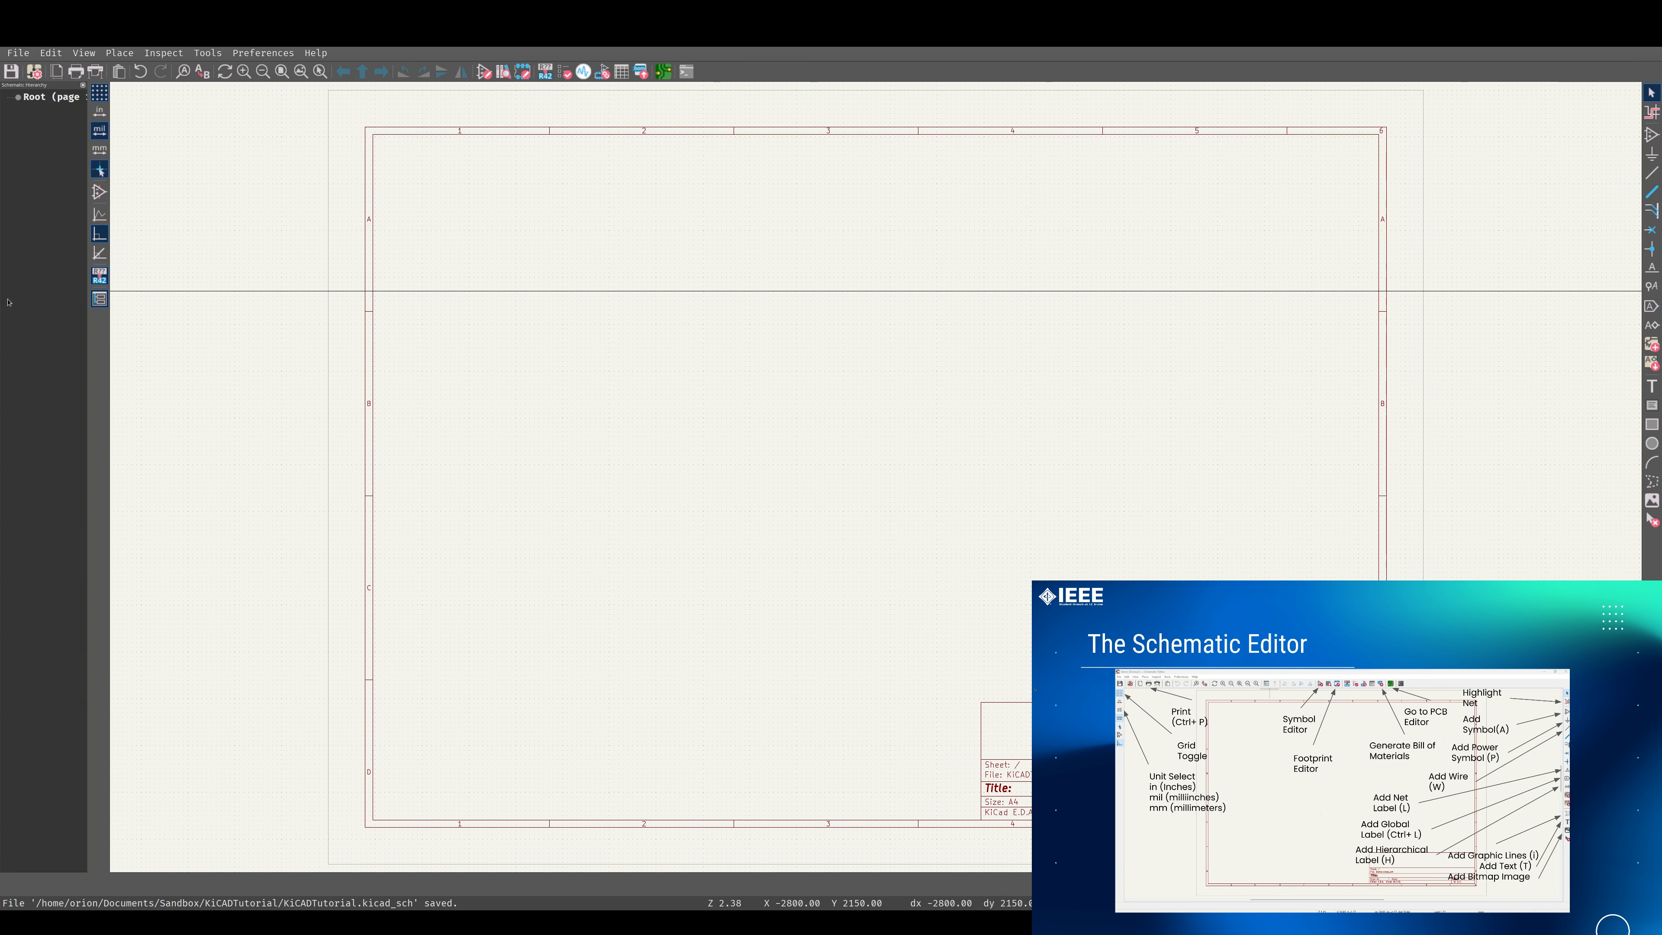
left_click(99, 299)
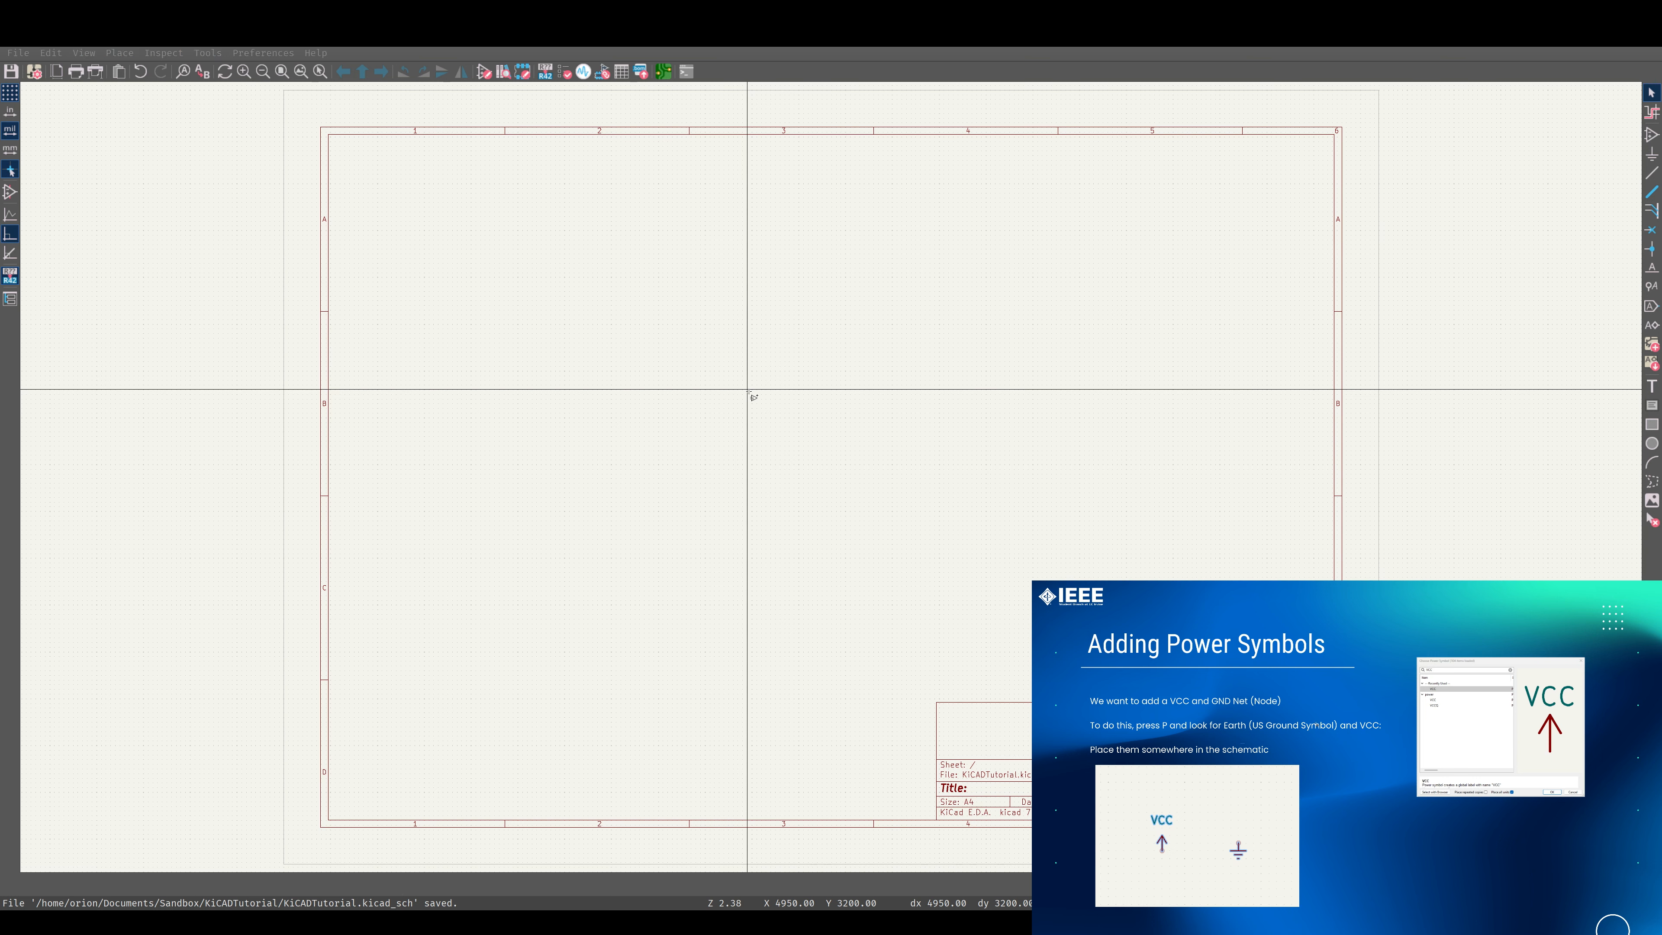
Place a VCC power symbol in the upper middle of the sheet and an Earth power symbol directly below it.
key("p")
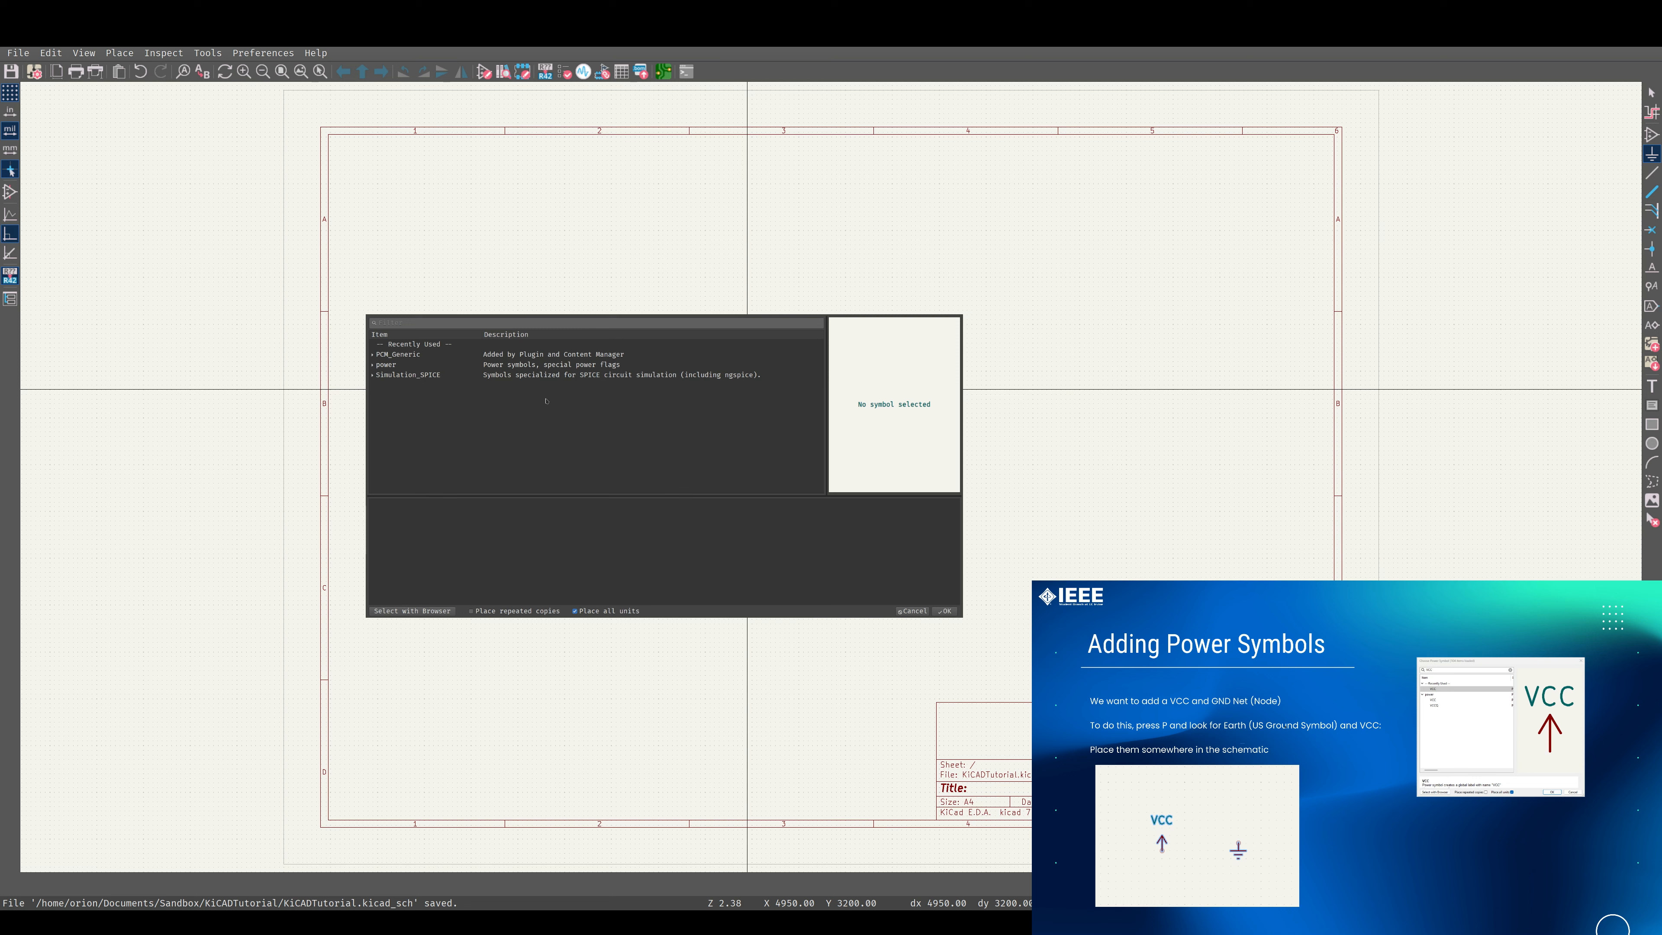
left_click(372, 364)
scroll(442, 394, "down", 5)
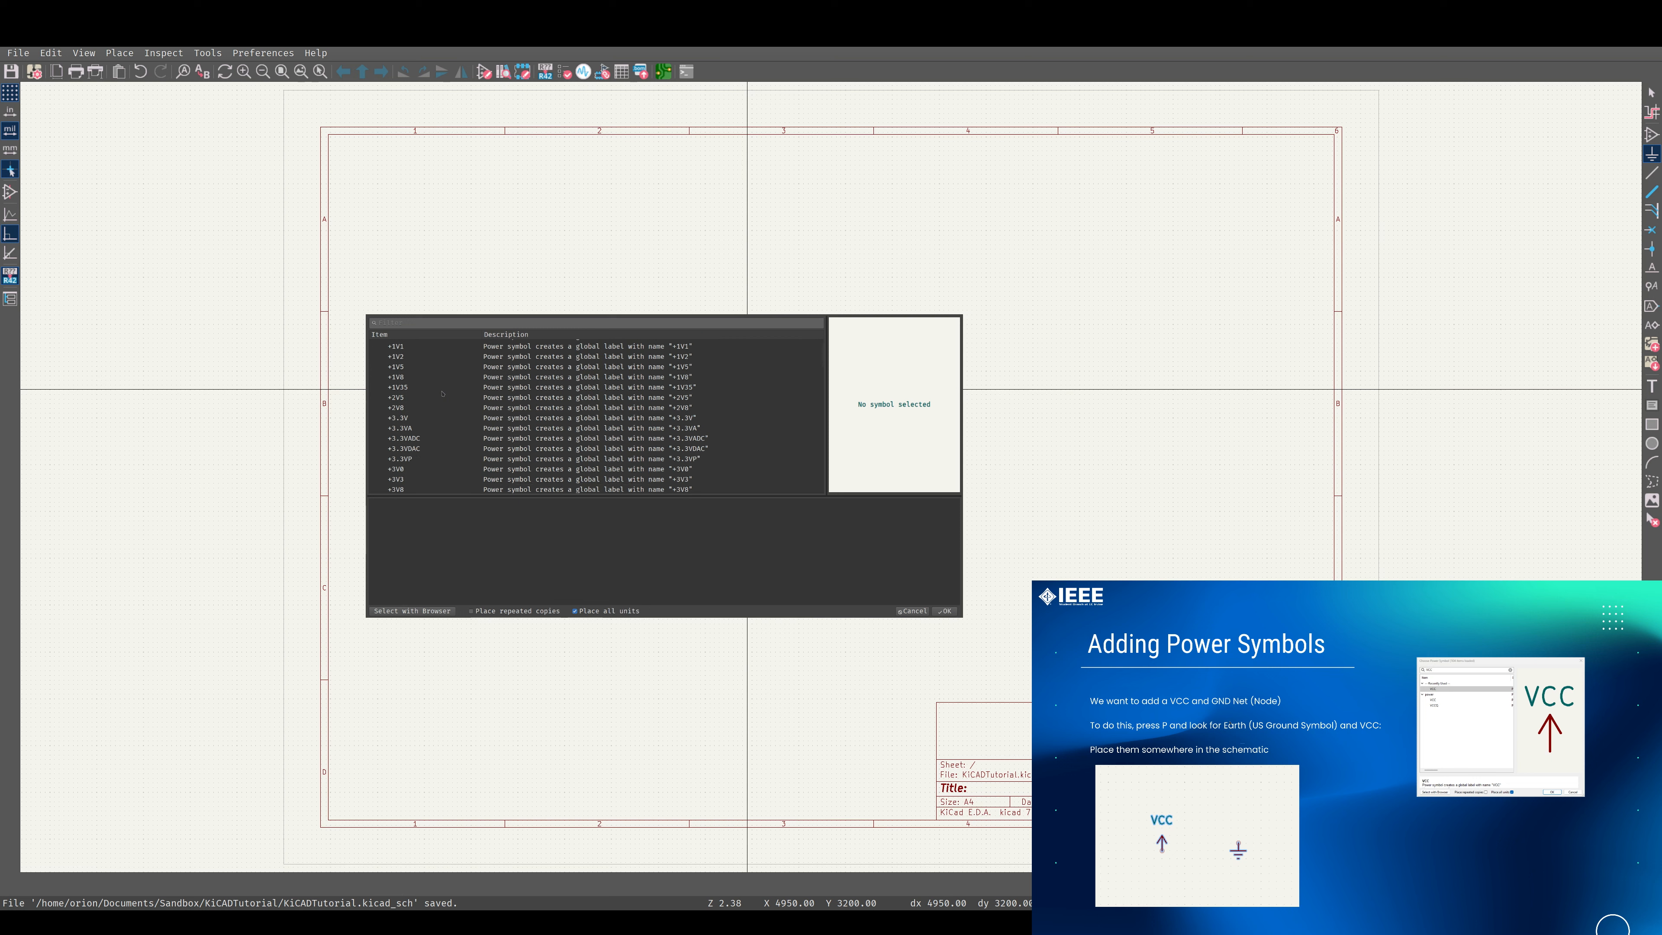
left_click(432, 322)
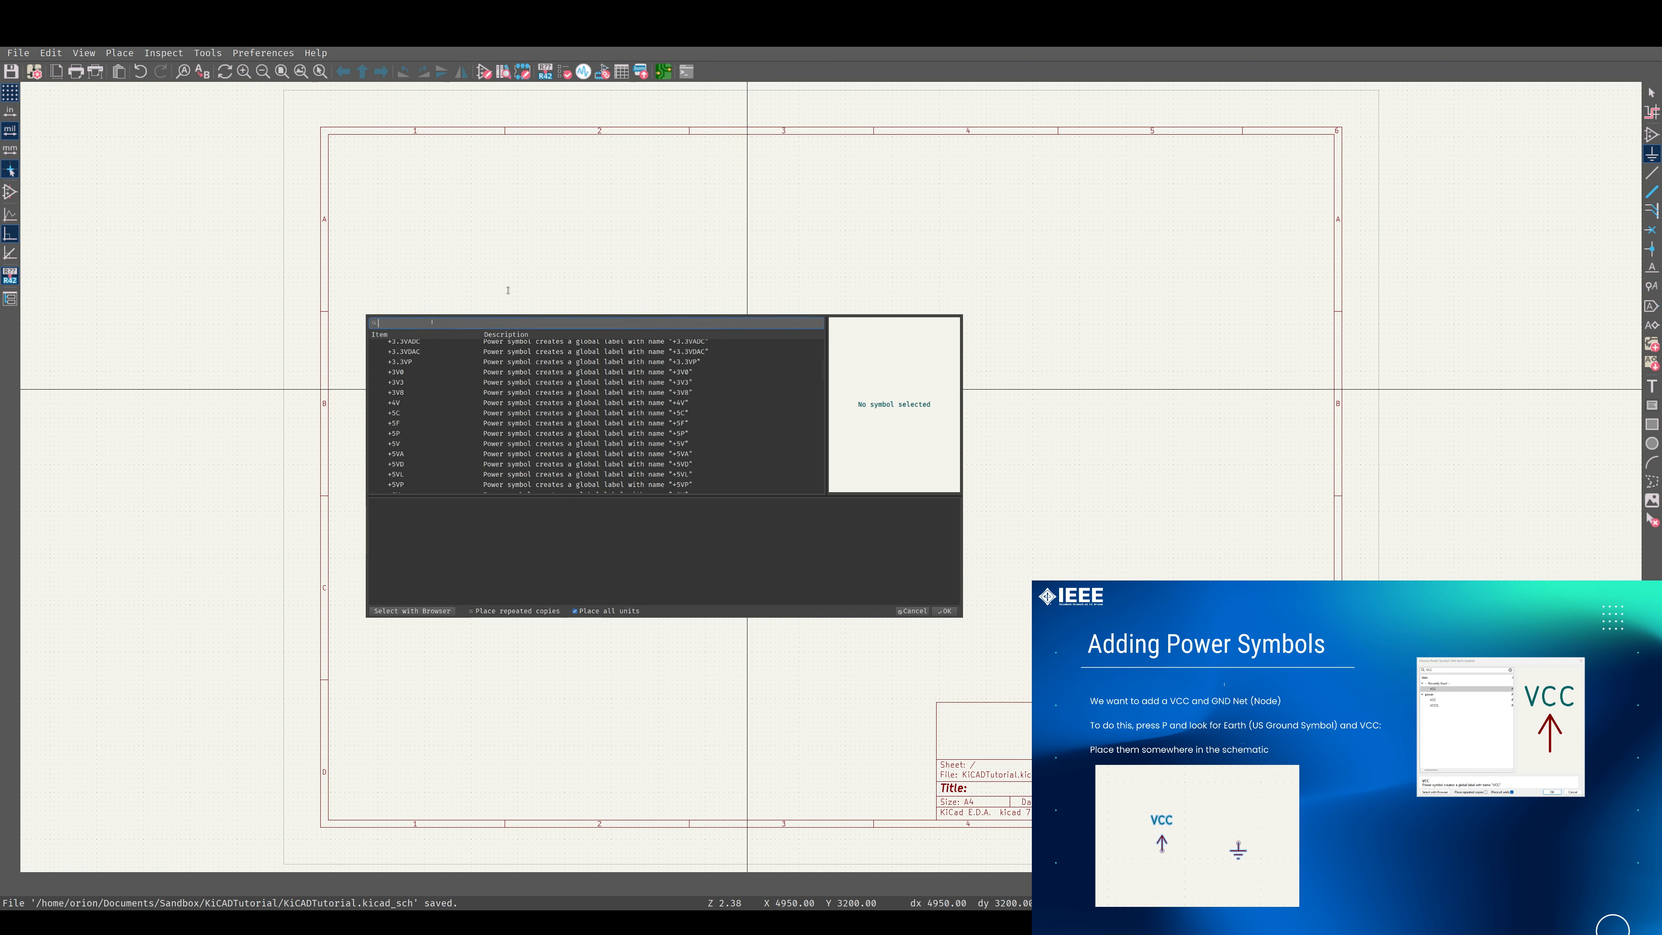
type("vcc")
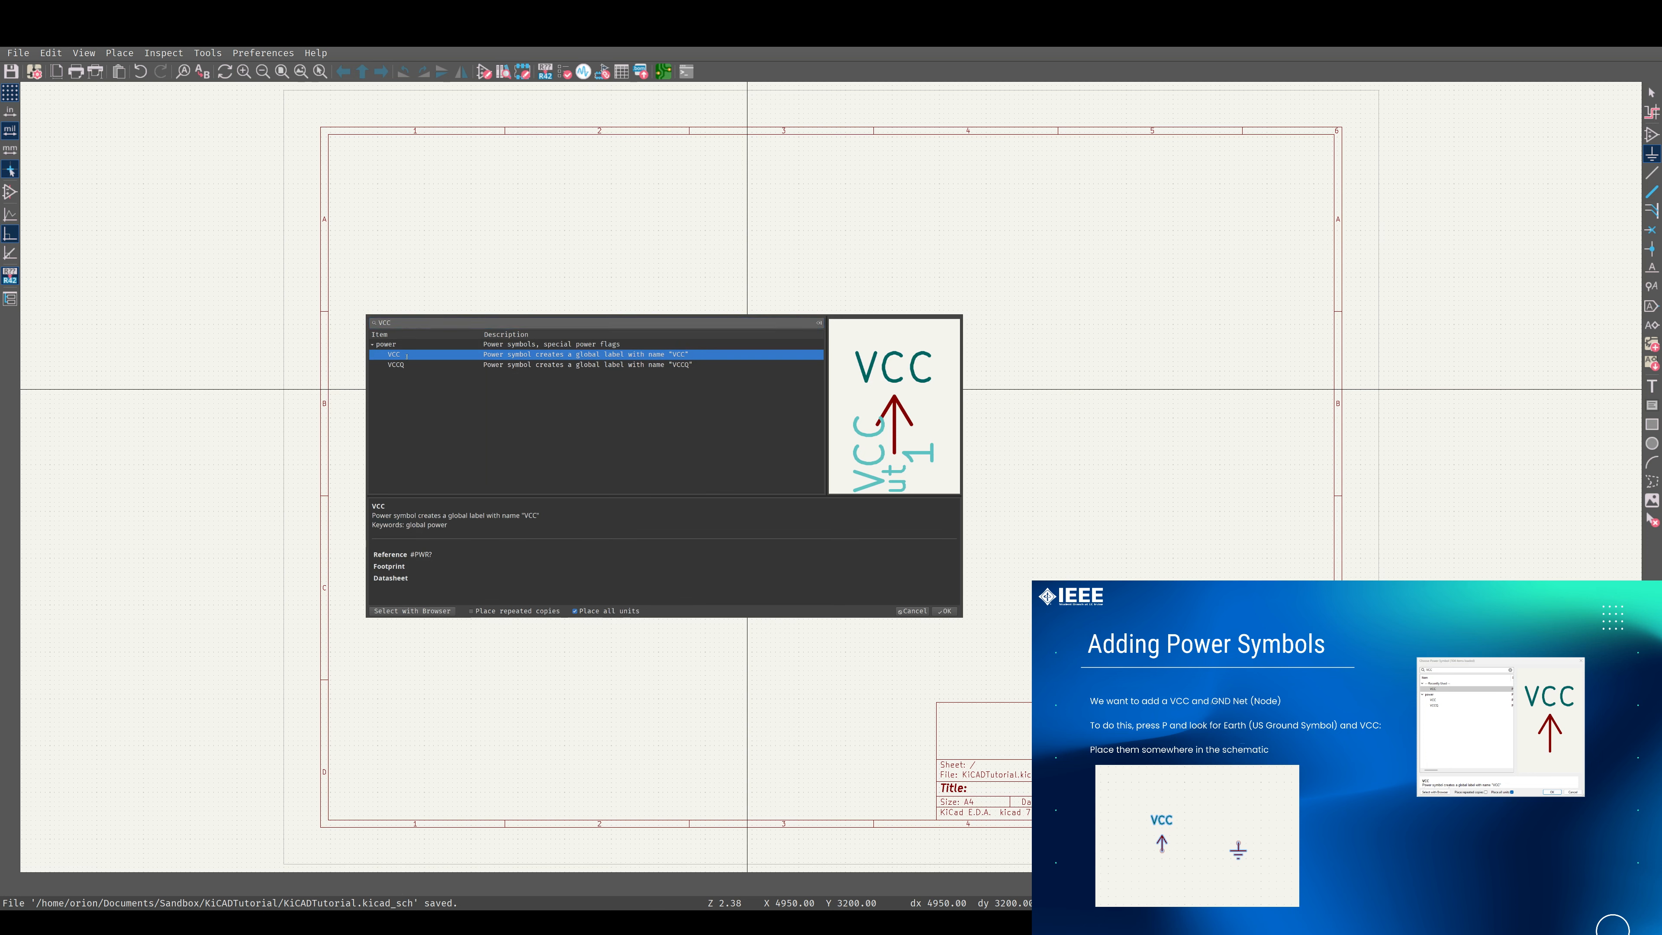
key("Return")
left_click(770, 280)
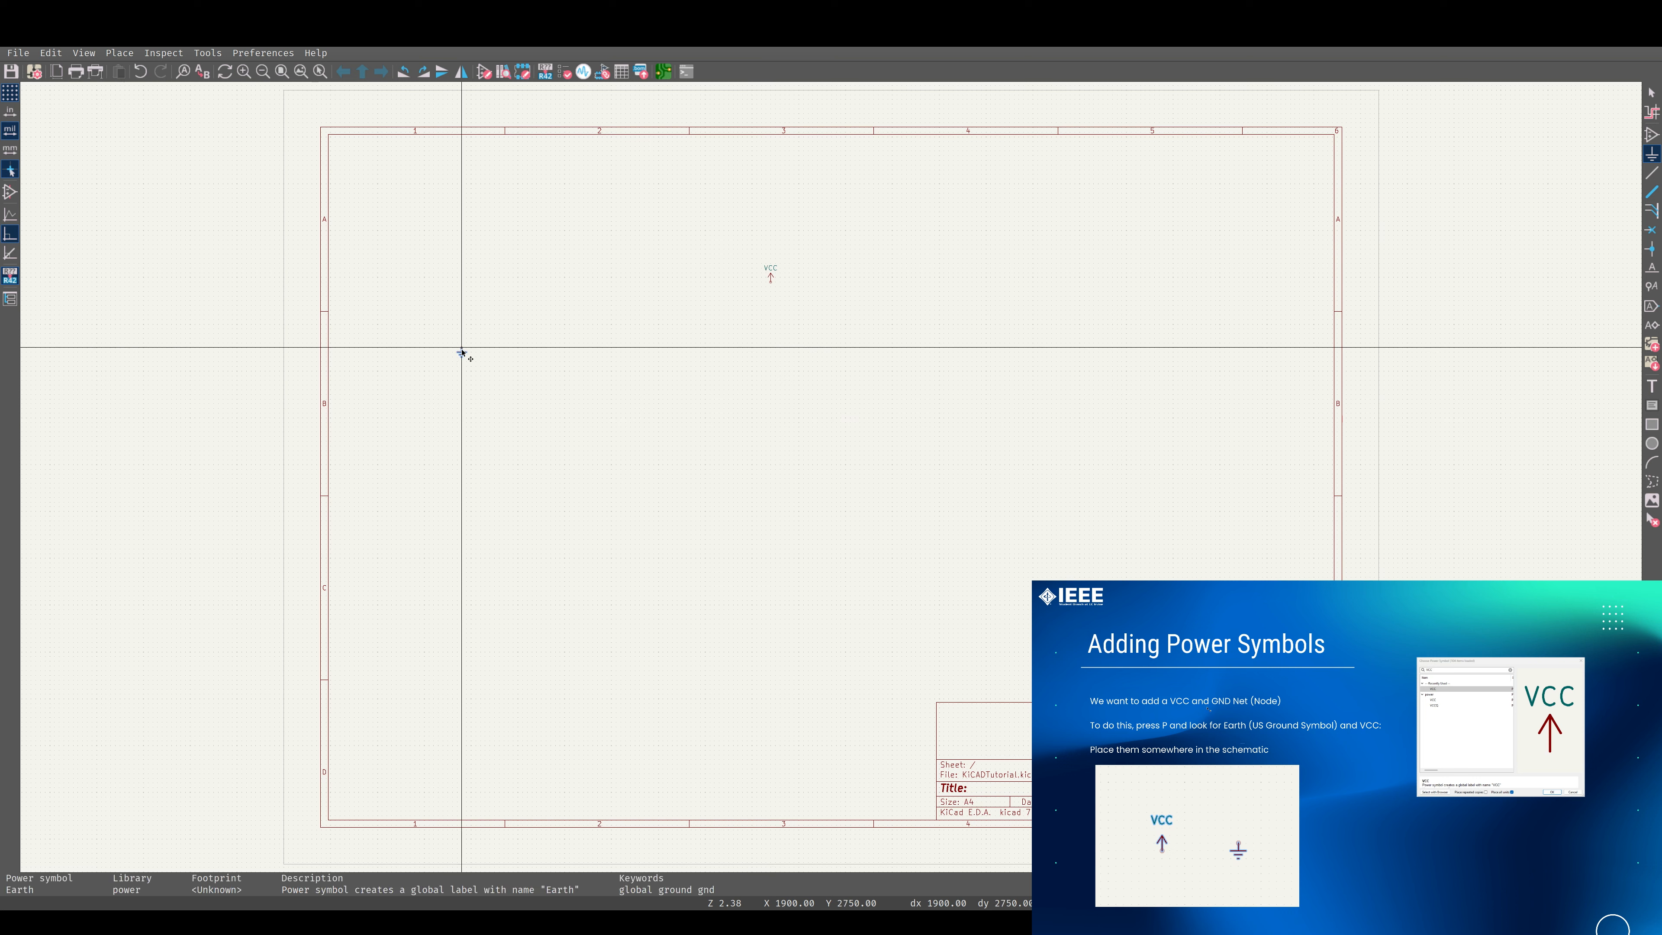
left_click(772, 446)
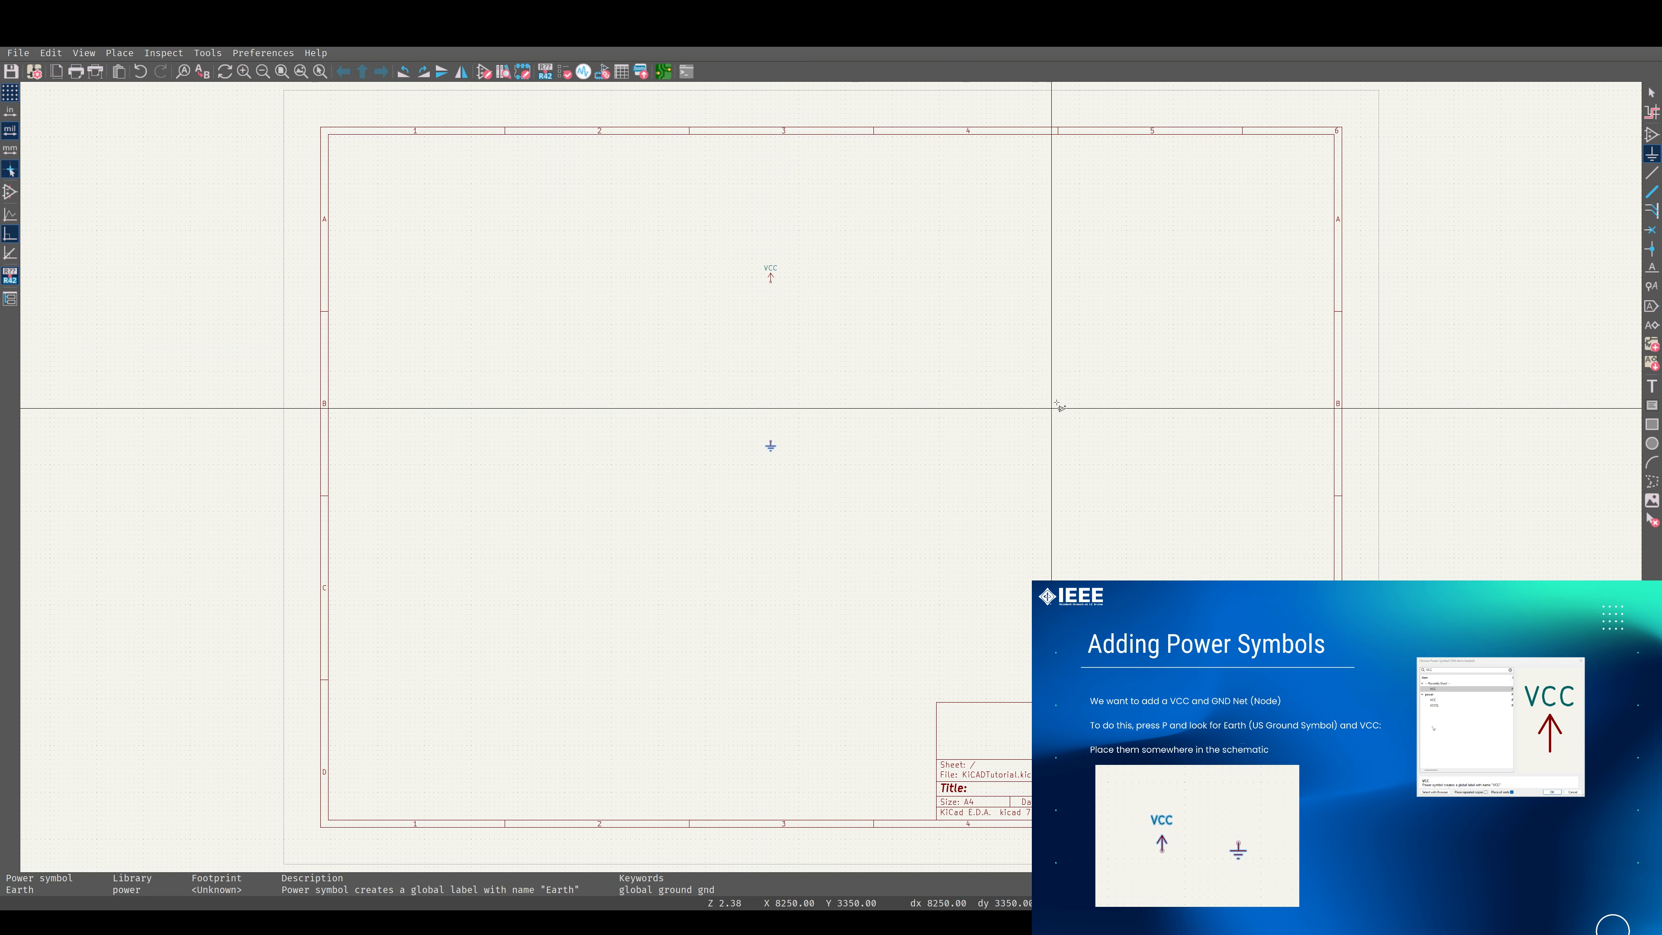
key("Escape")
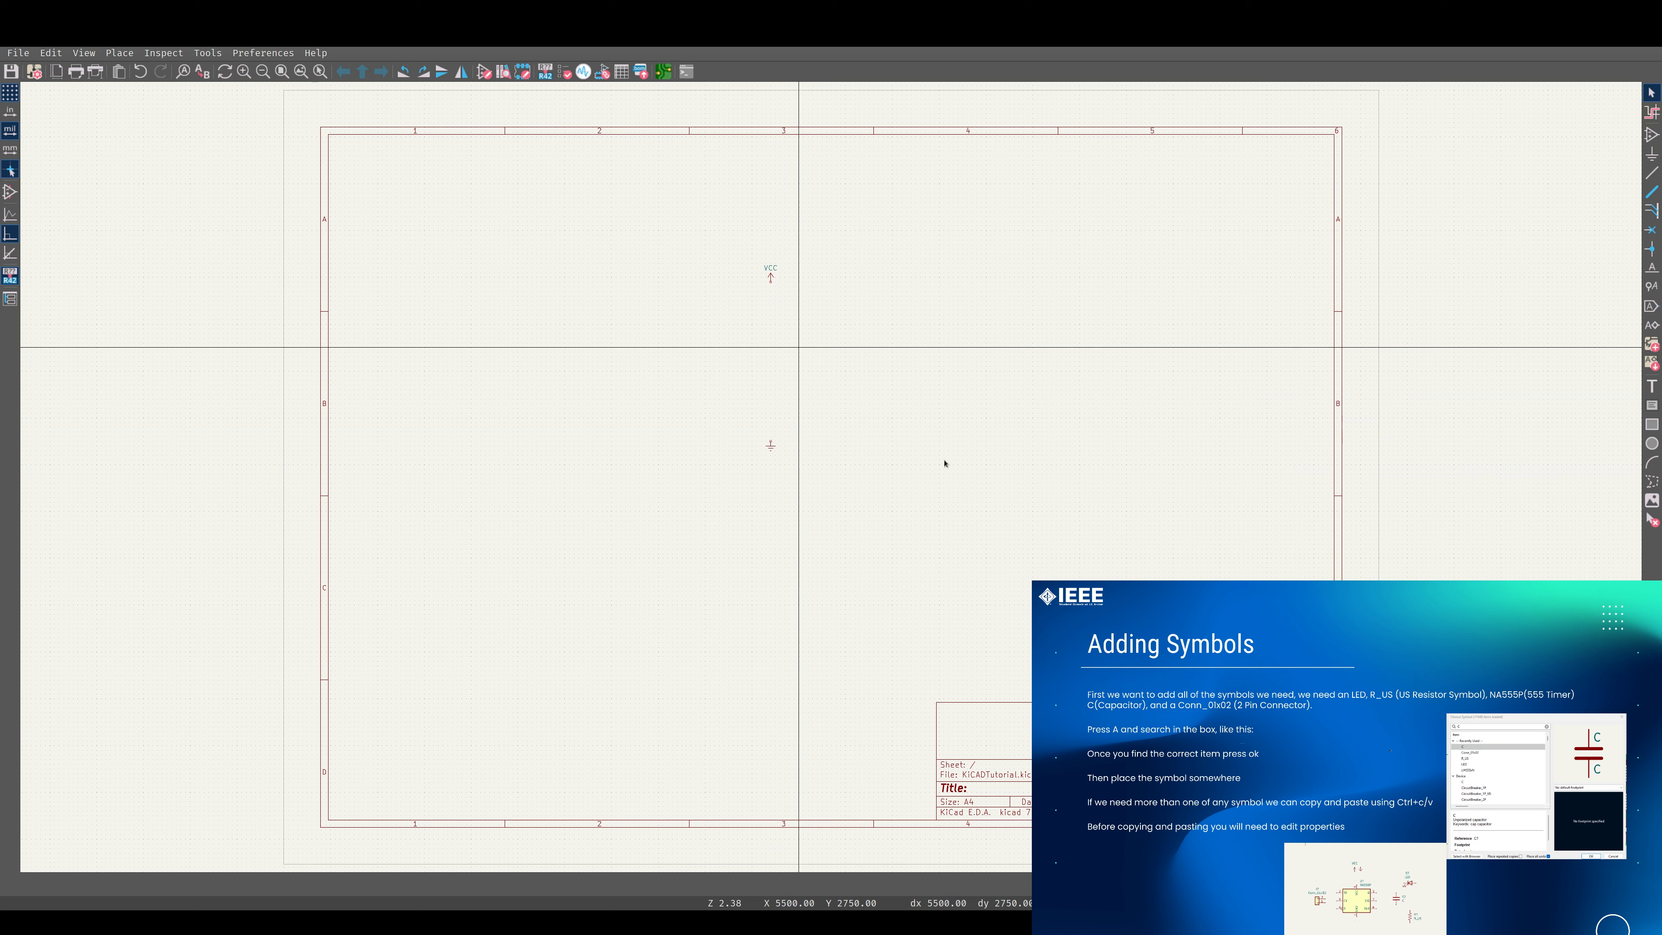
Place an R_US resistor to the right of the power symbols and an unpolarized capacitor C below it.
key("a")
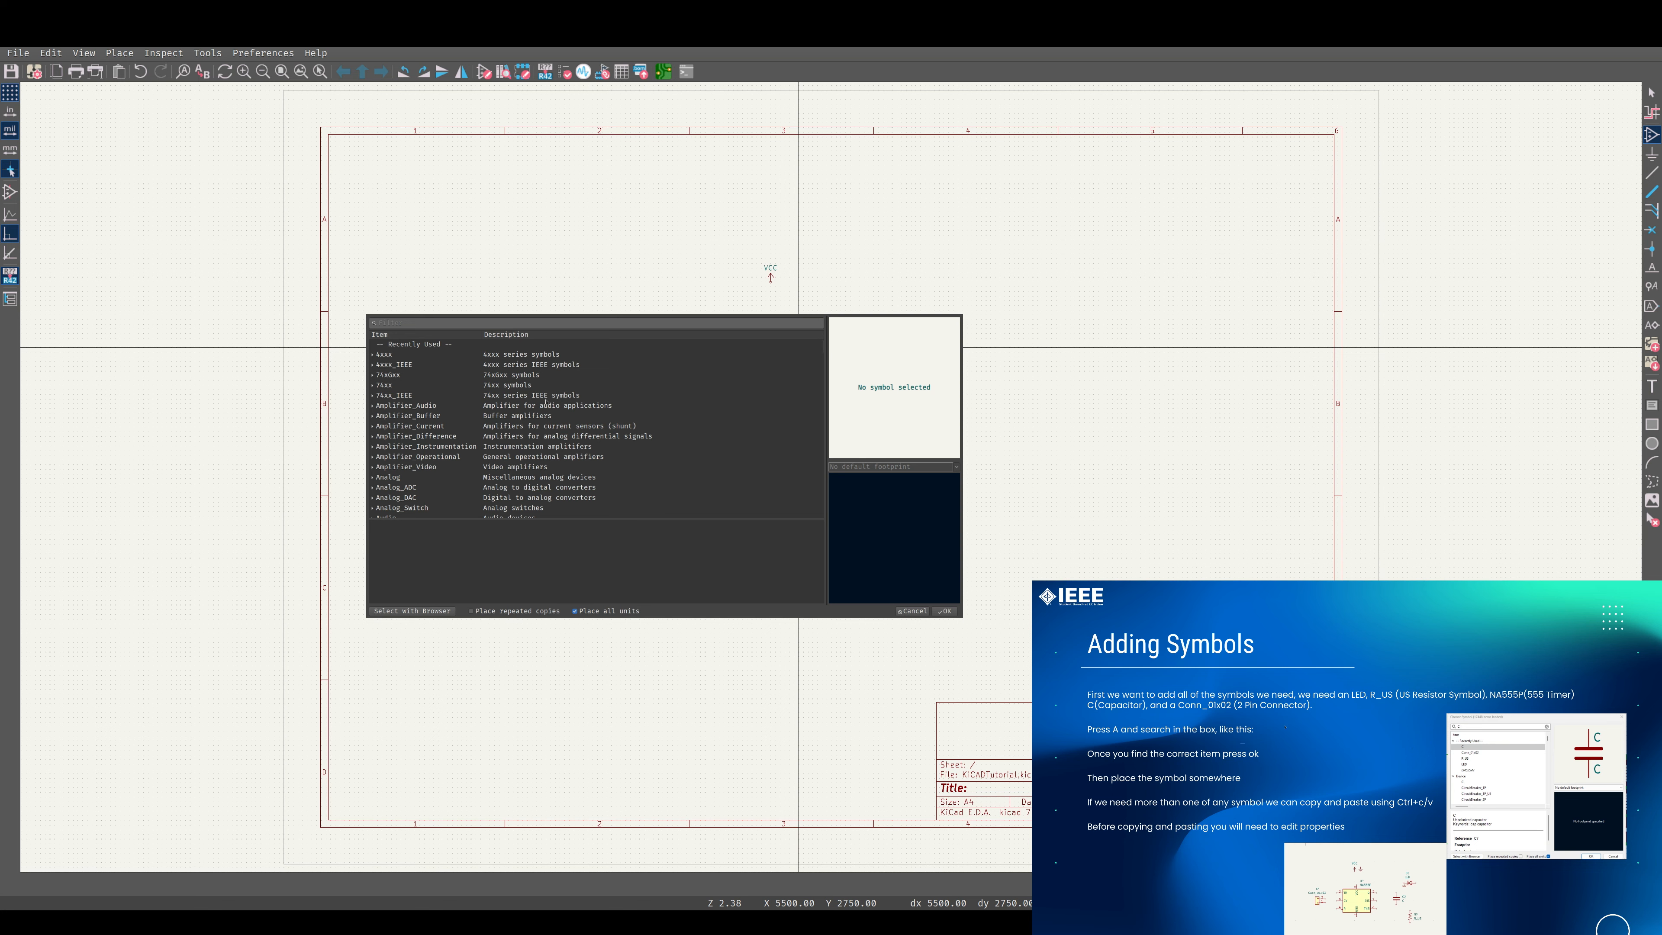
scroll(546, 402, "down", 20)
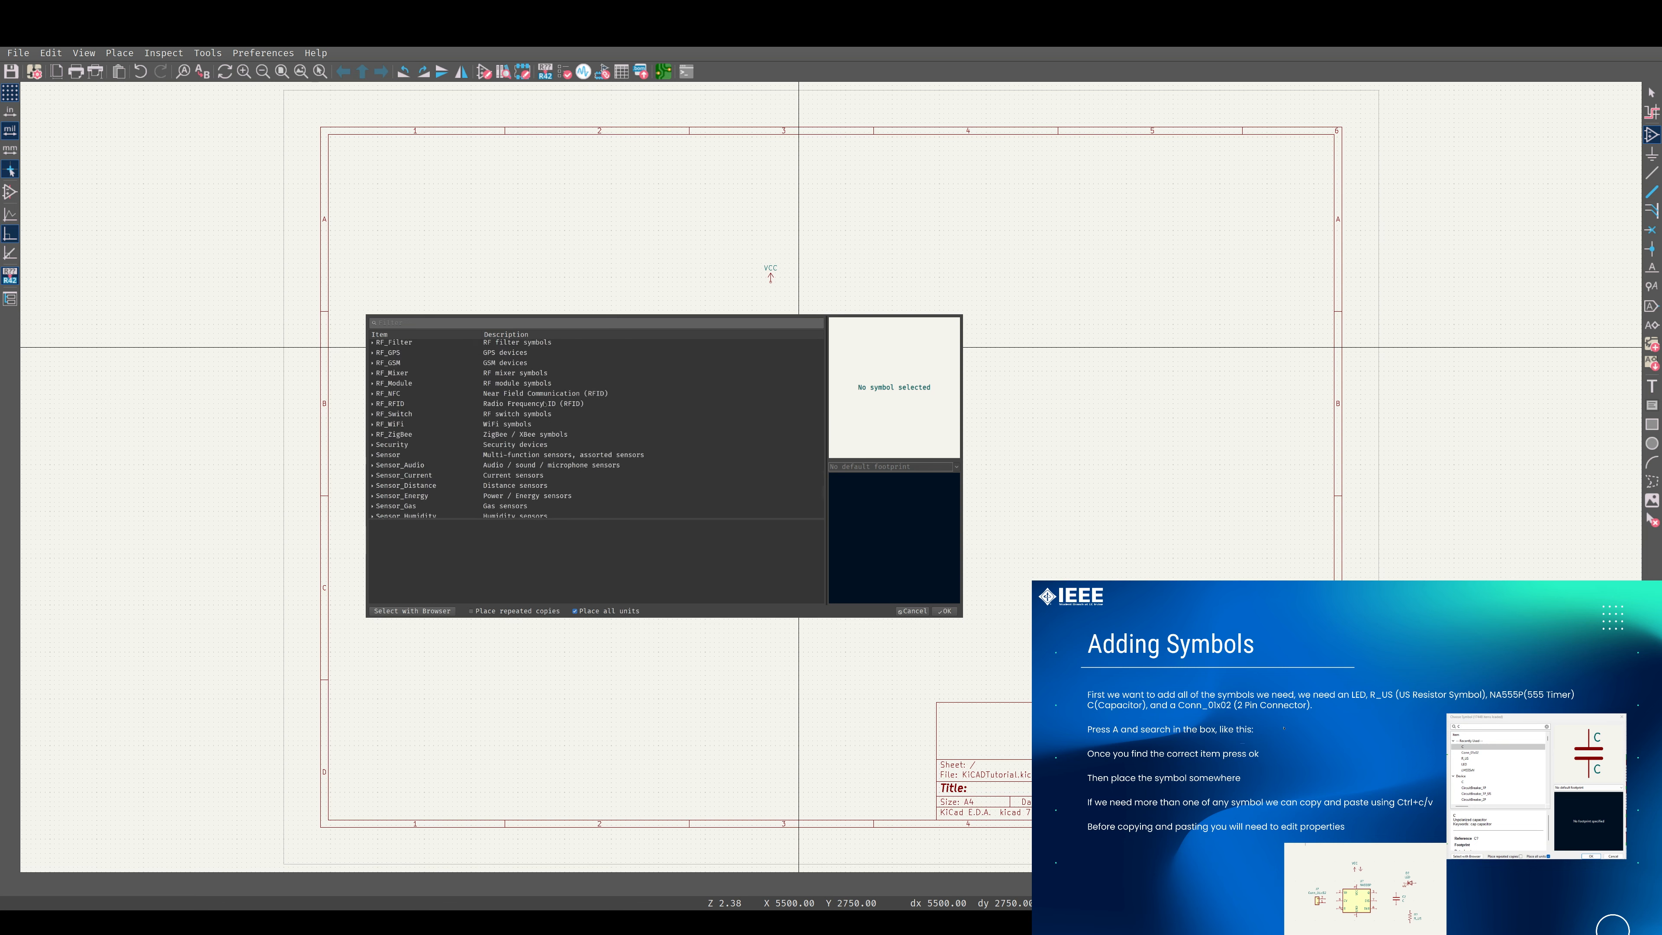
scroll(546, 404, "up", 20)
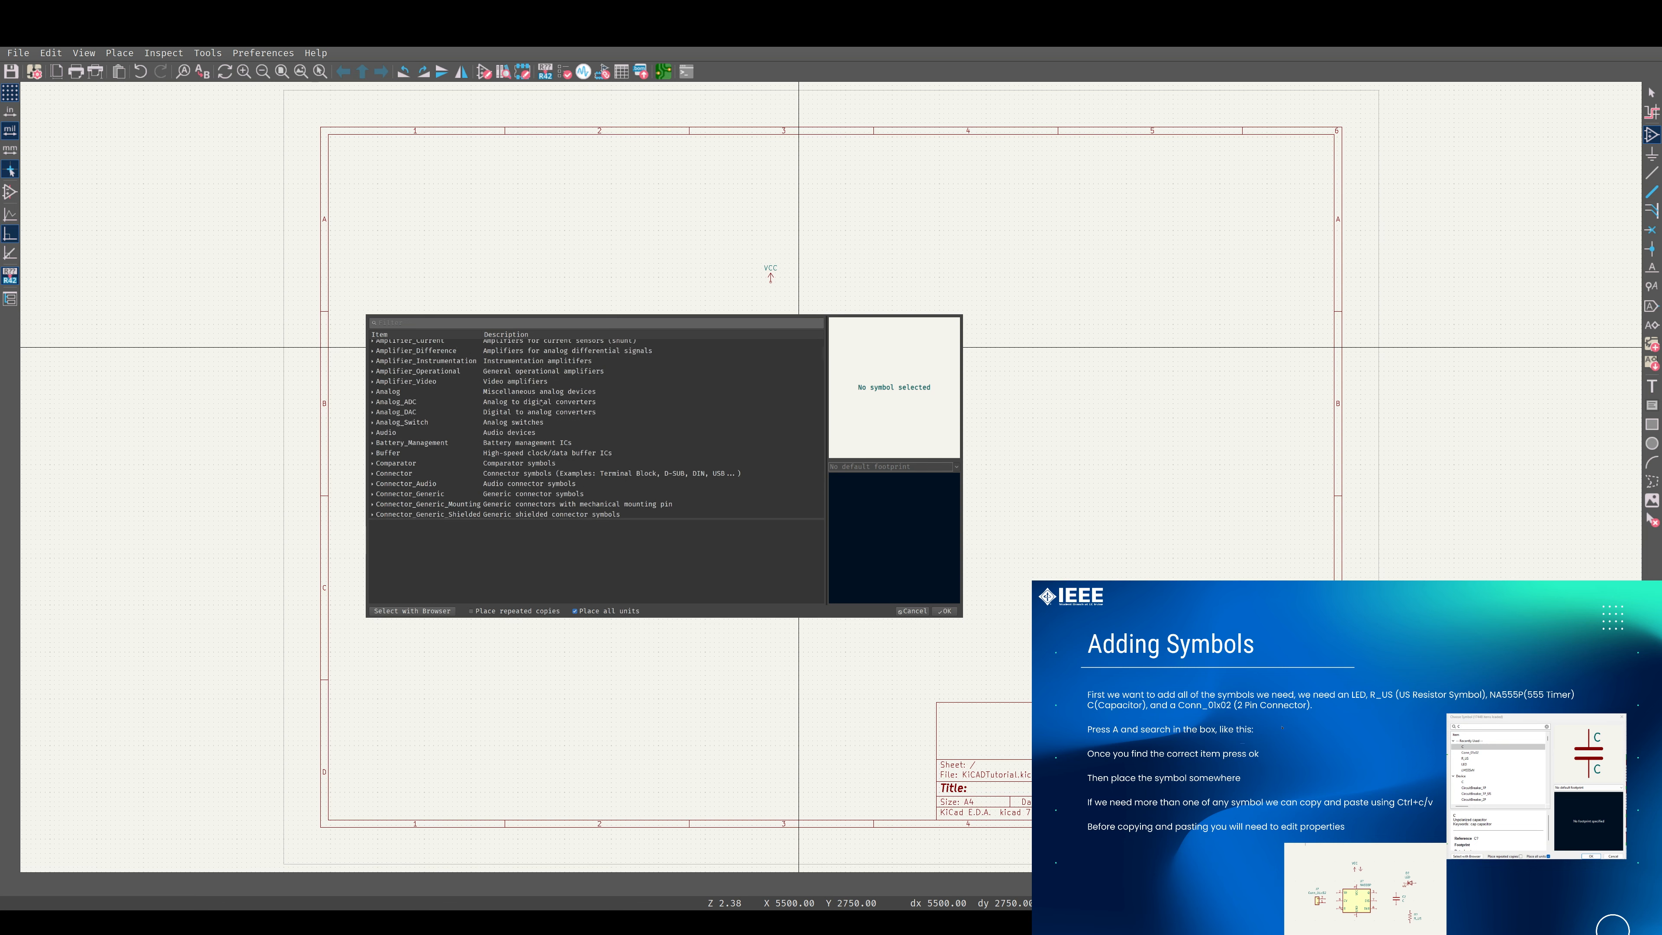
scroll(541, 402, "up", 3)
left_click(428, 322)
type("R_US")
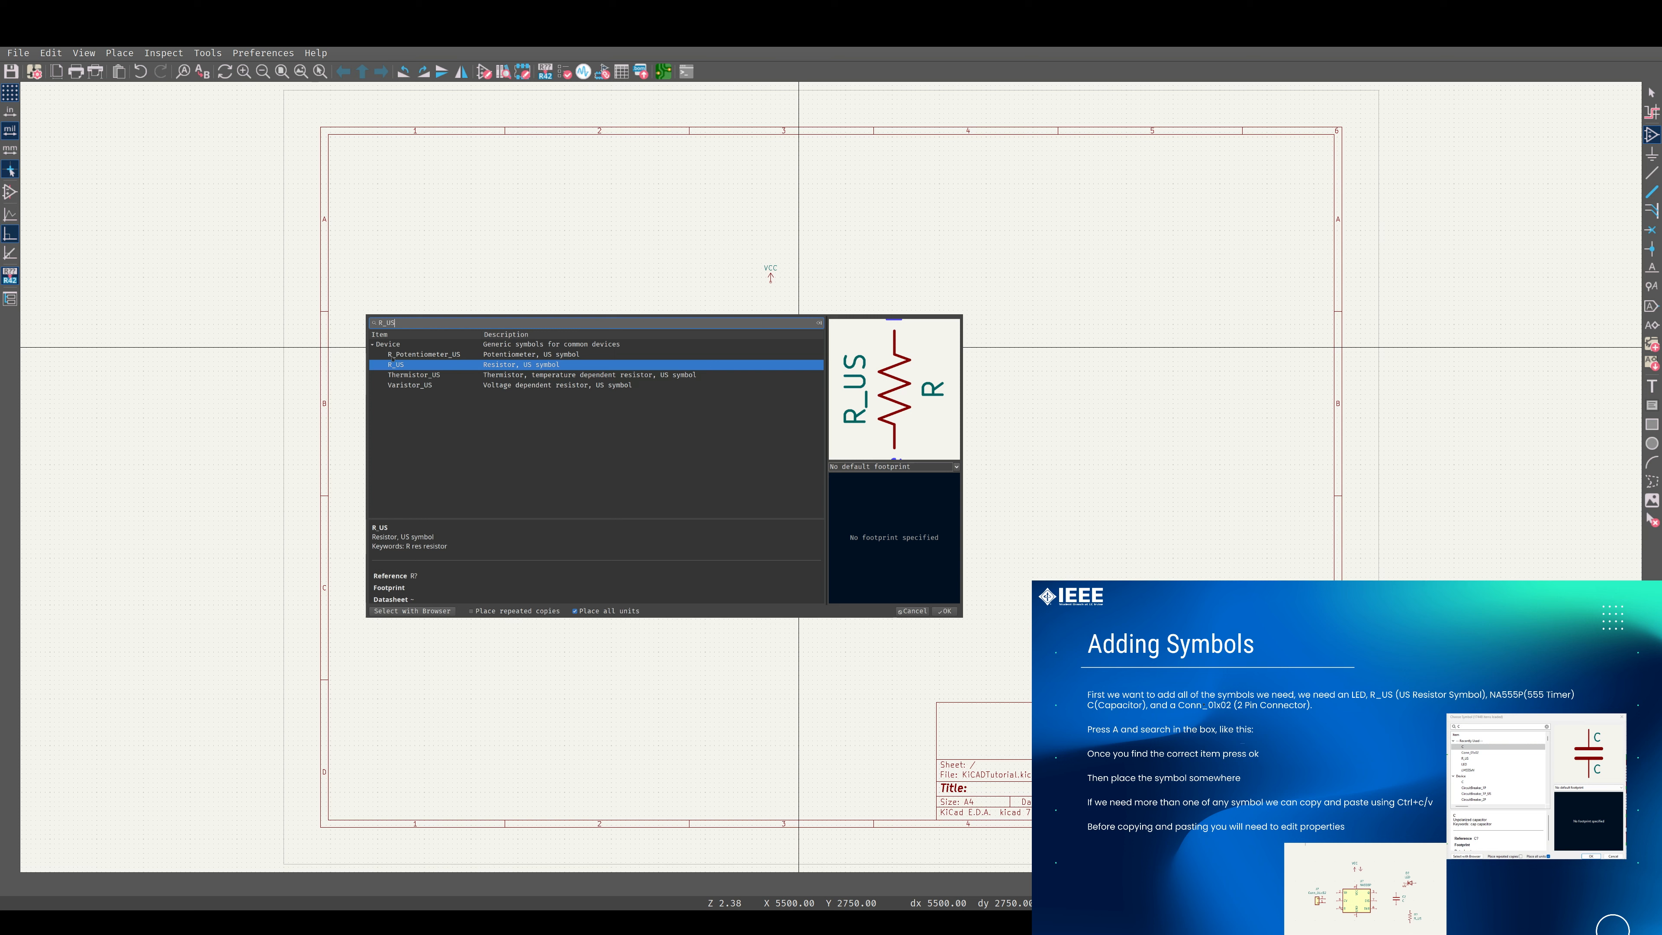
left_click(412, 368)
double_click(412, 366)
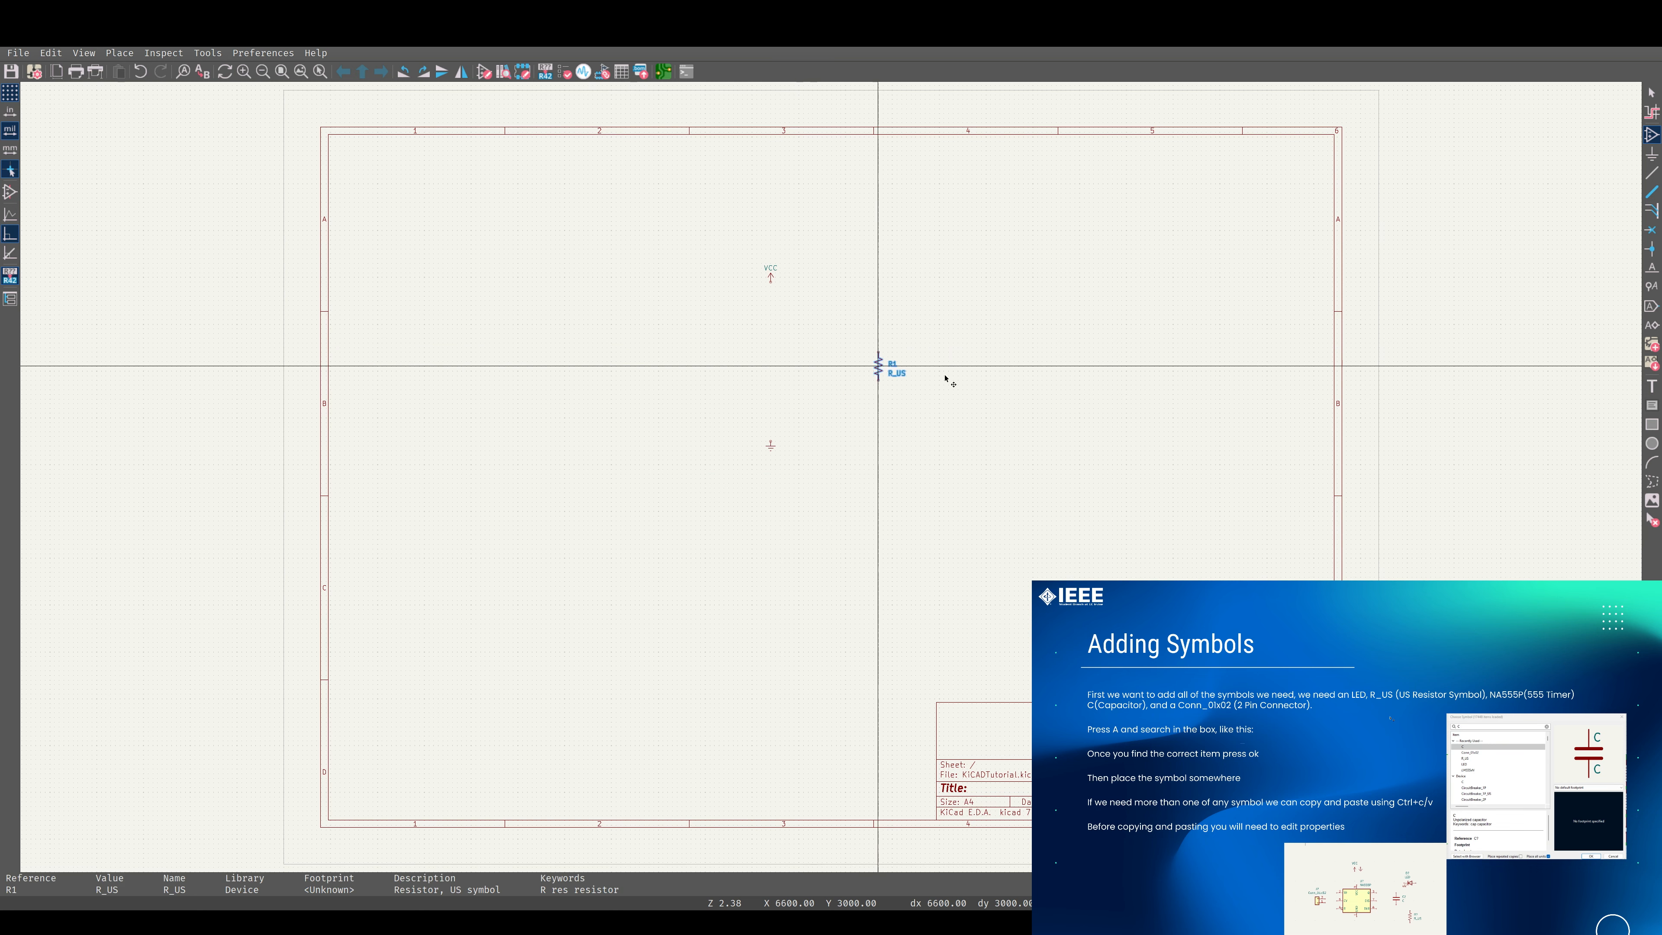
left_click(926, 366)
key("Escape")
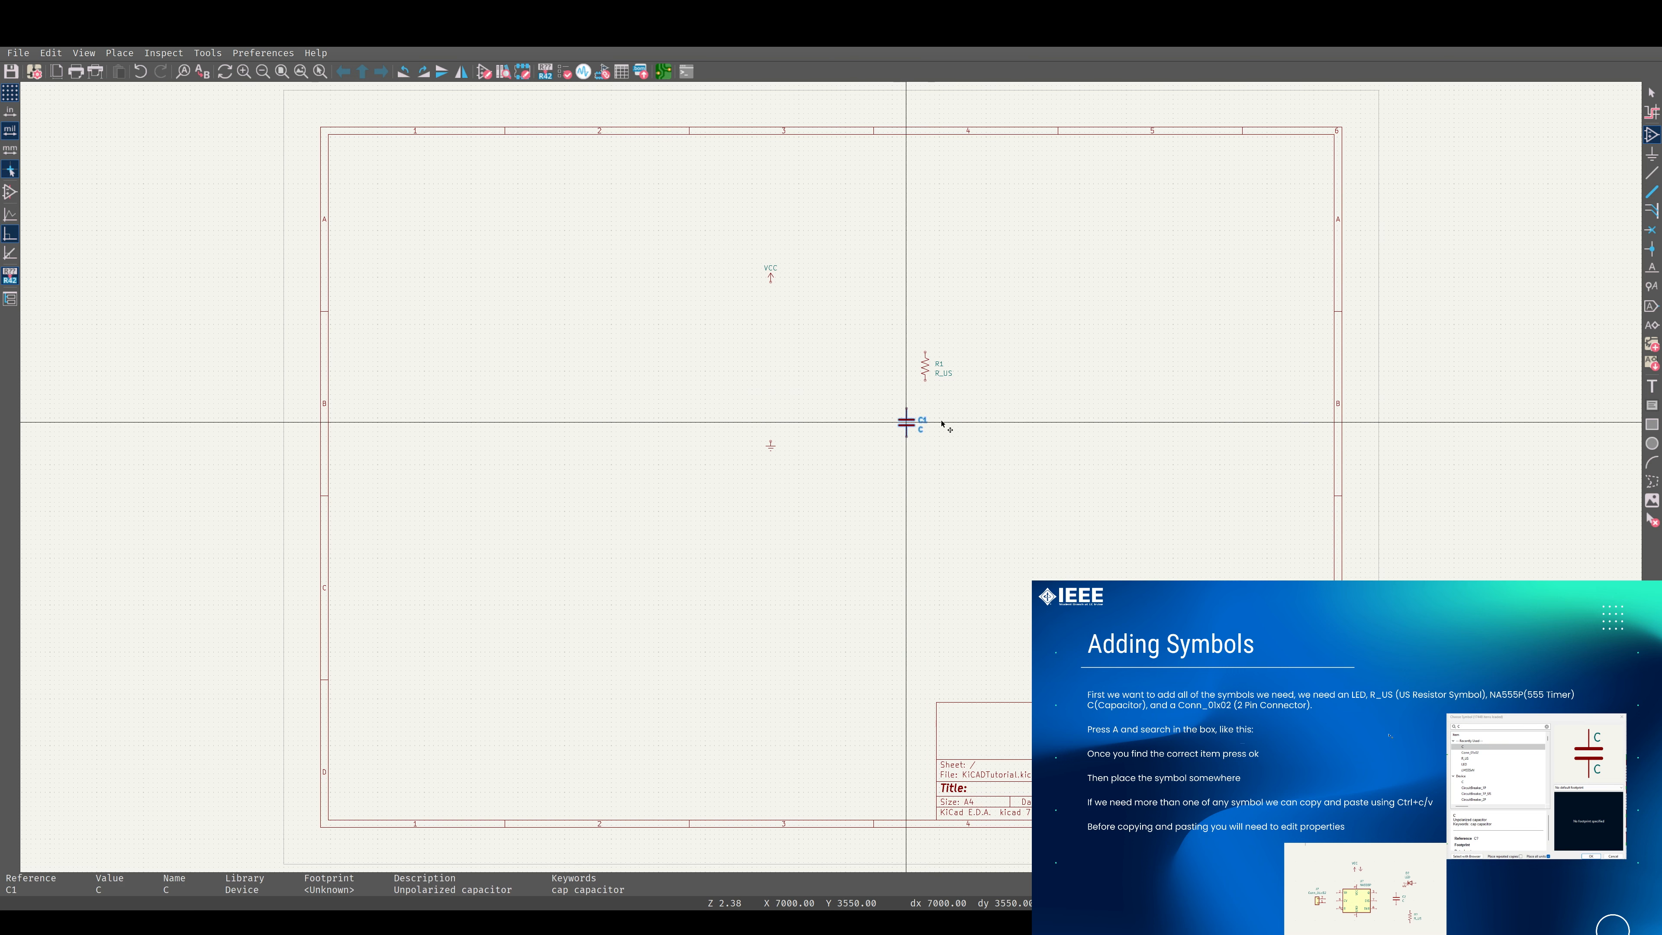
left_click(921, 433)
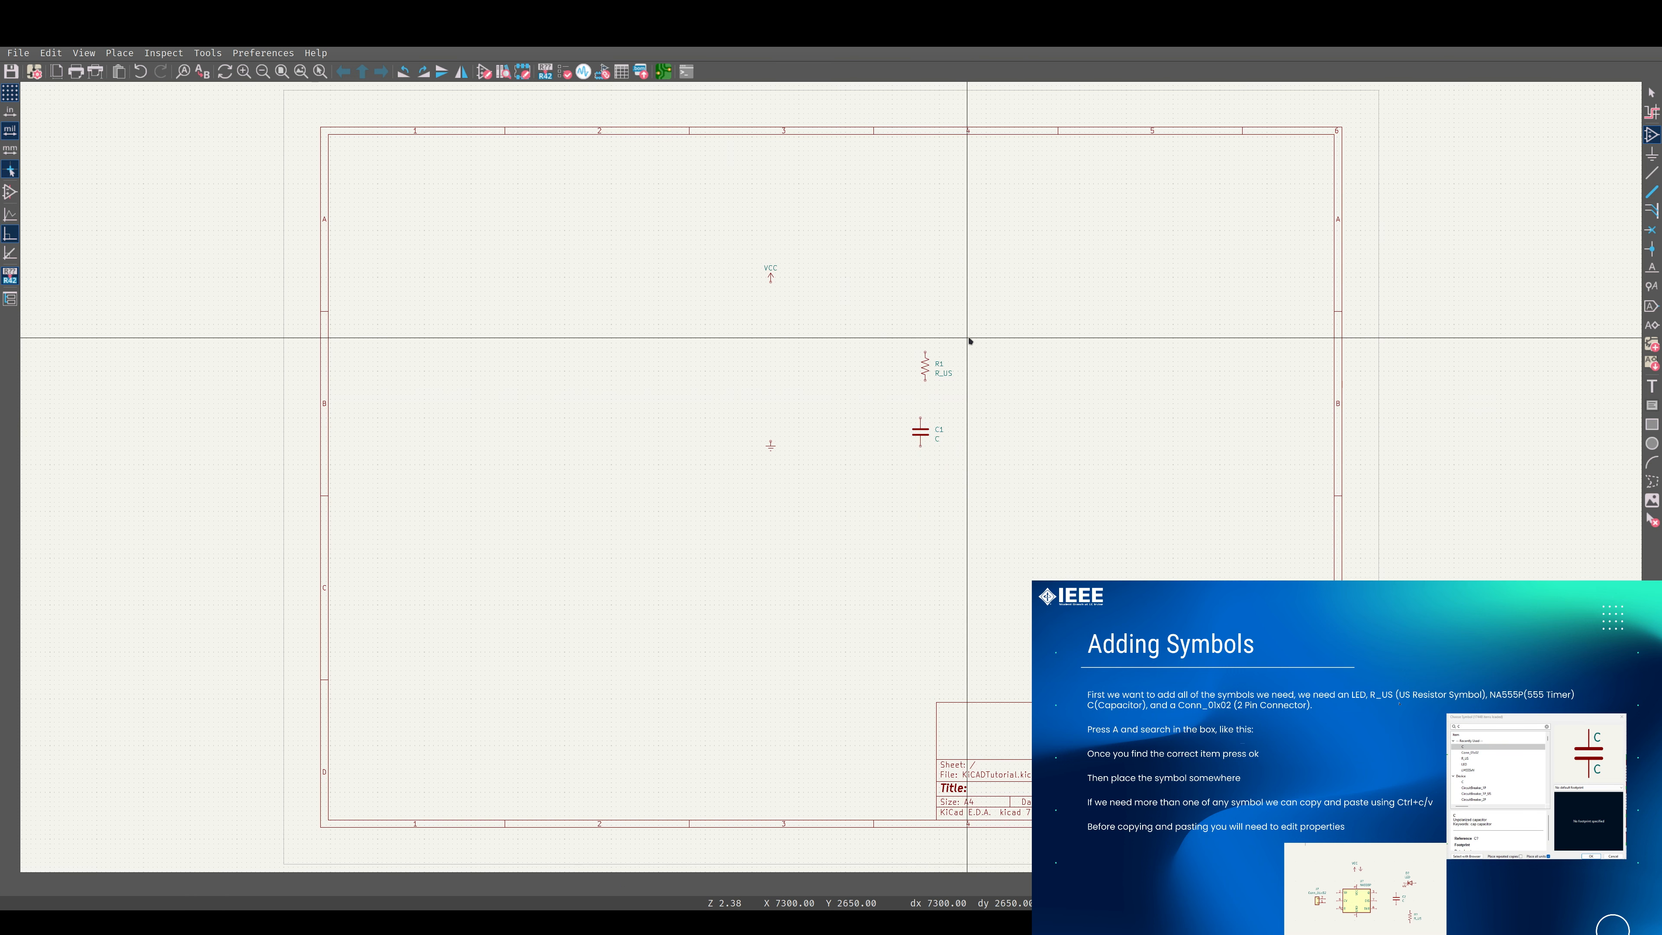
Add an LED symbol to the sheet, just right of the capacitor.
key("a")
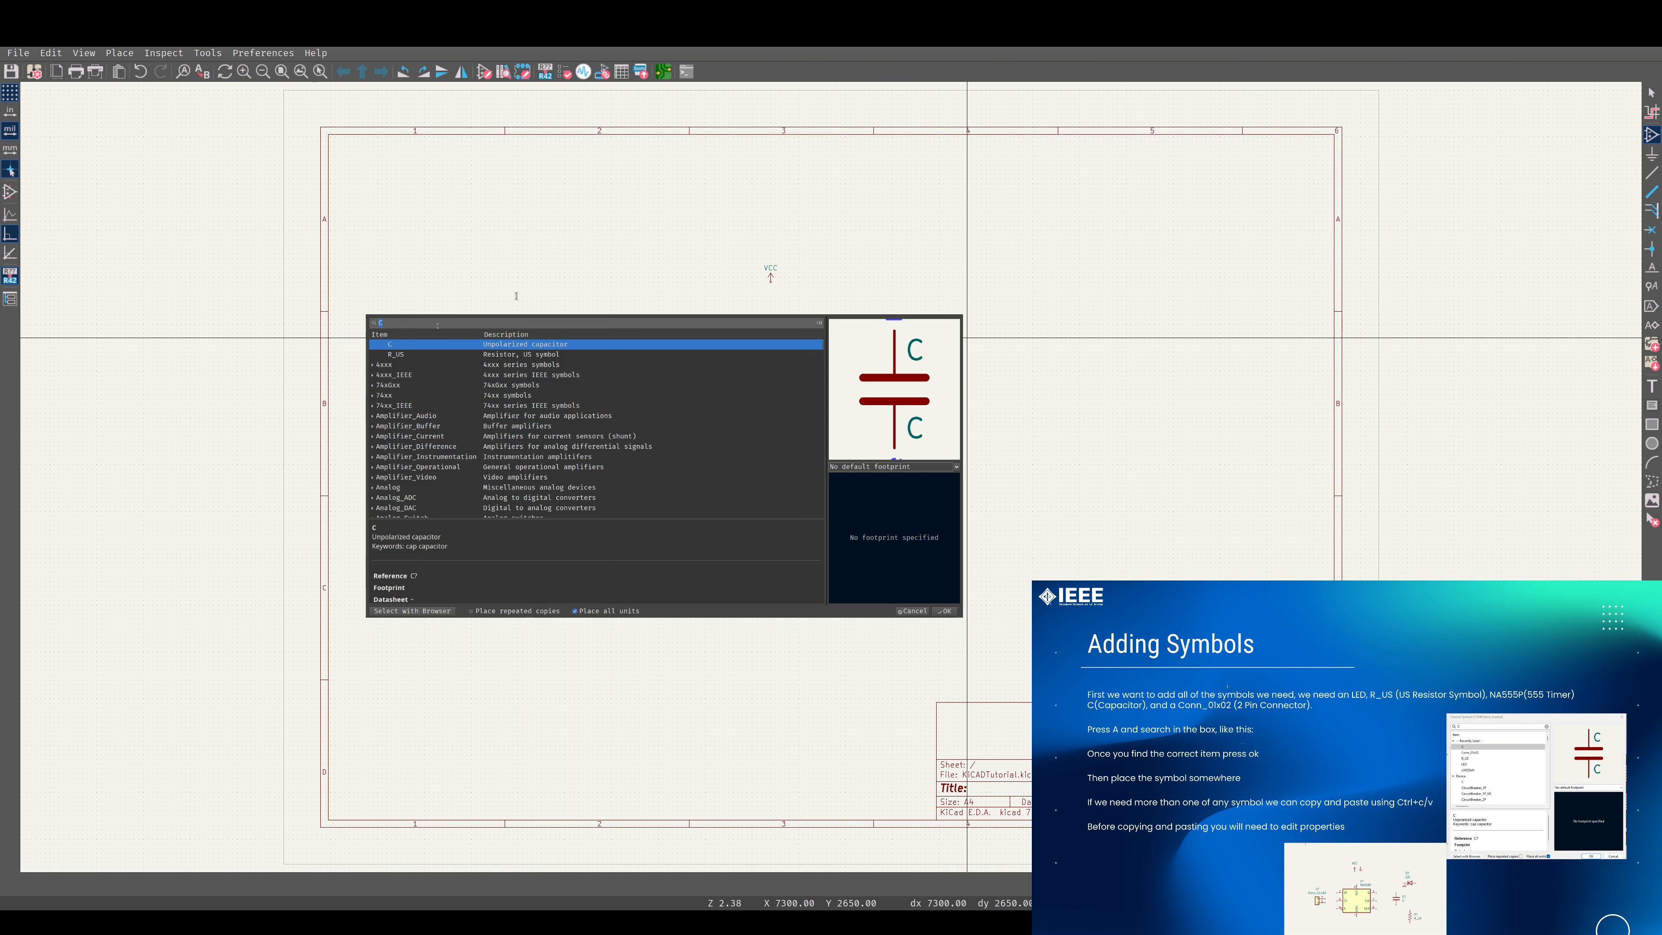
left_click(412, 323)
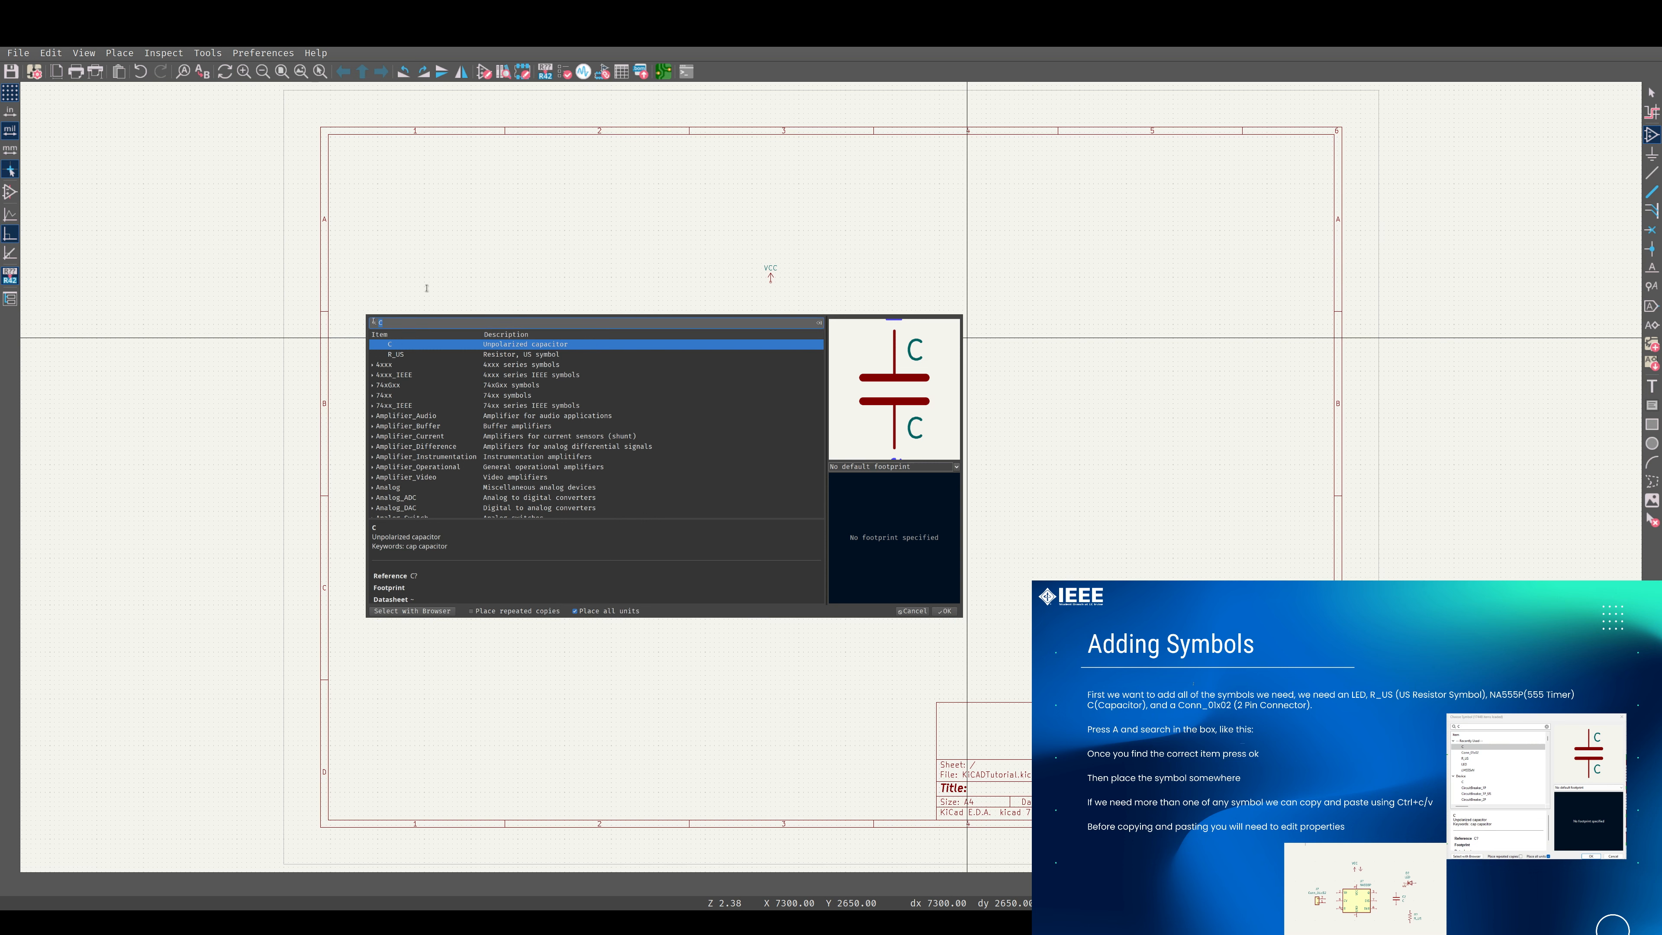
type("LED")
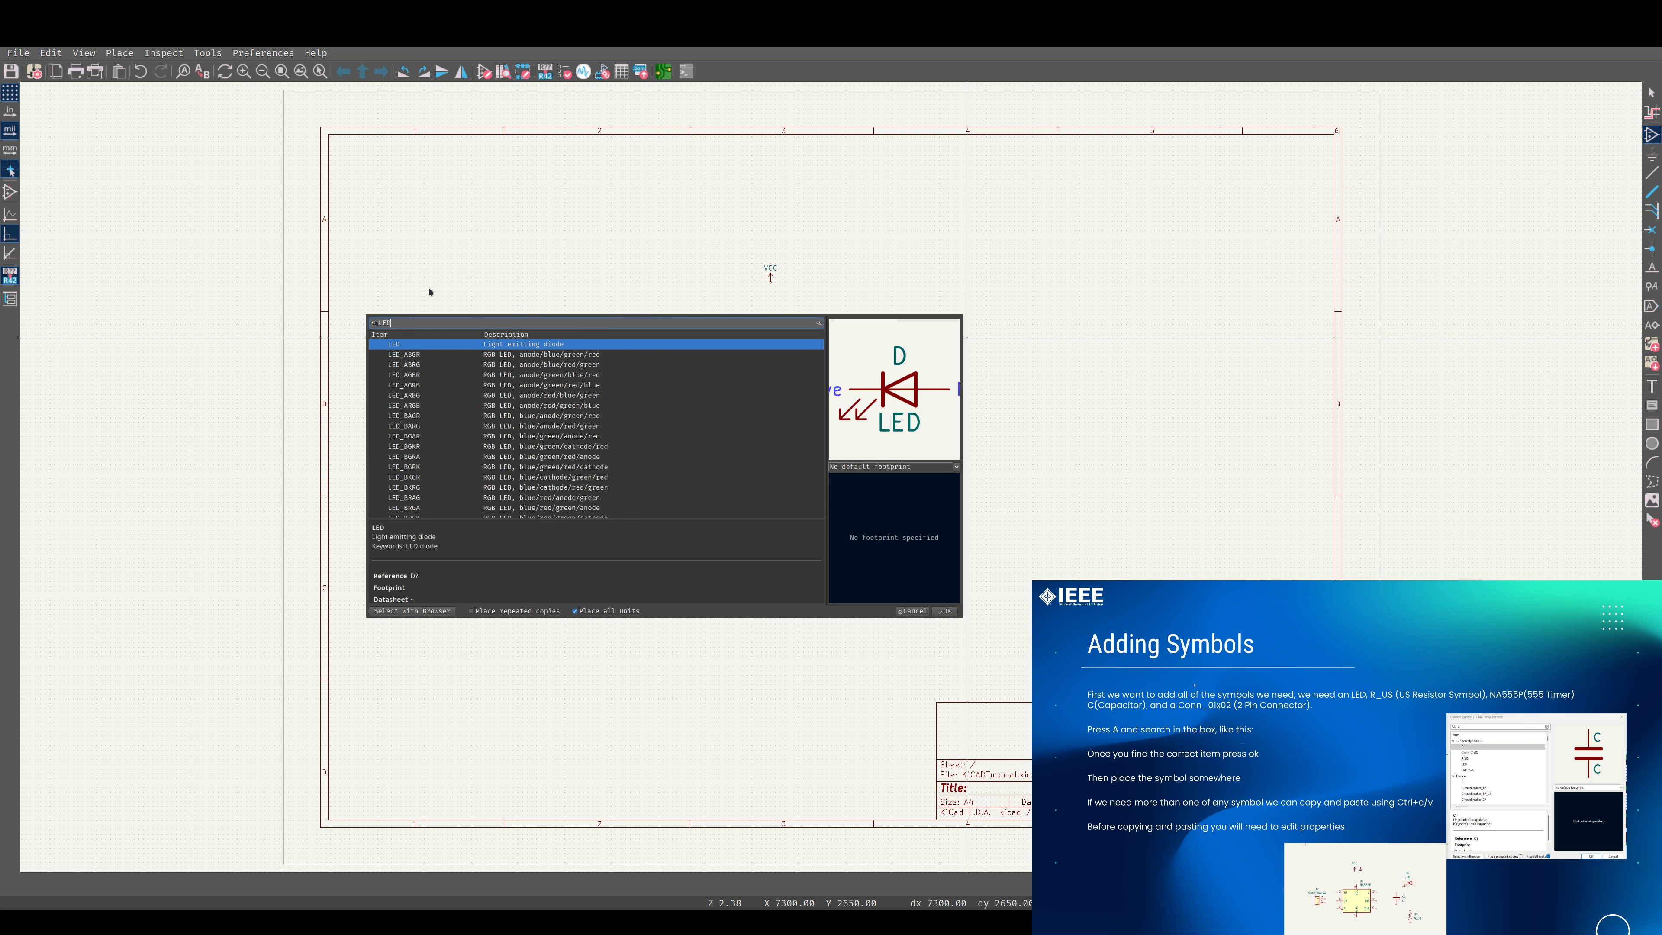
double_click(466, 347)
left_click(1000, 431)
left_click(781, 404)
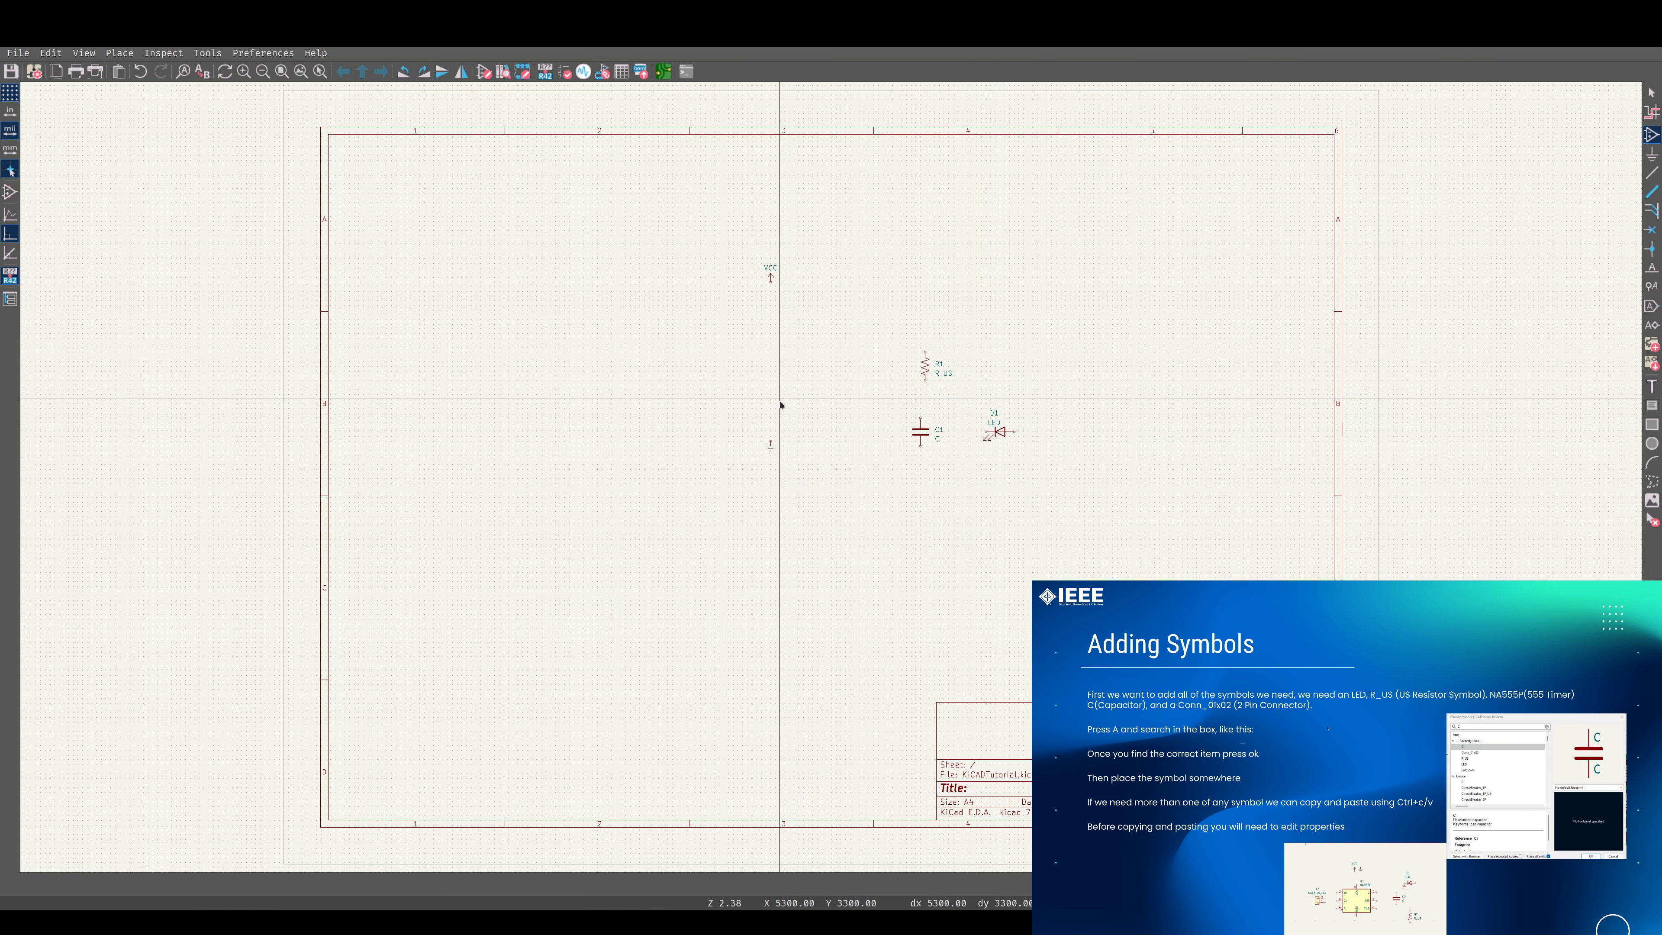
Search the symbol libraries for NA555 and choose the NA555P timer for placement.
type("a")
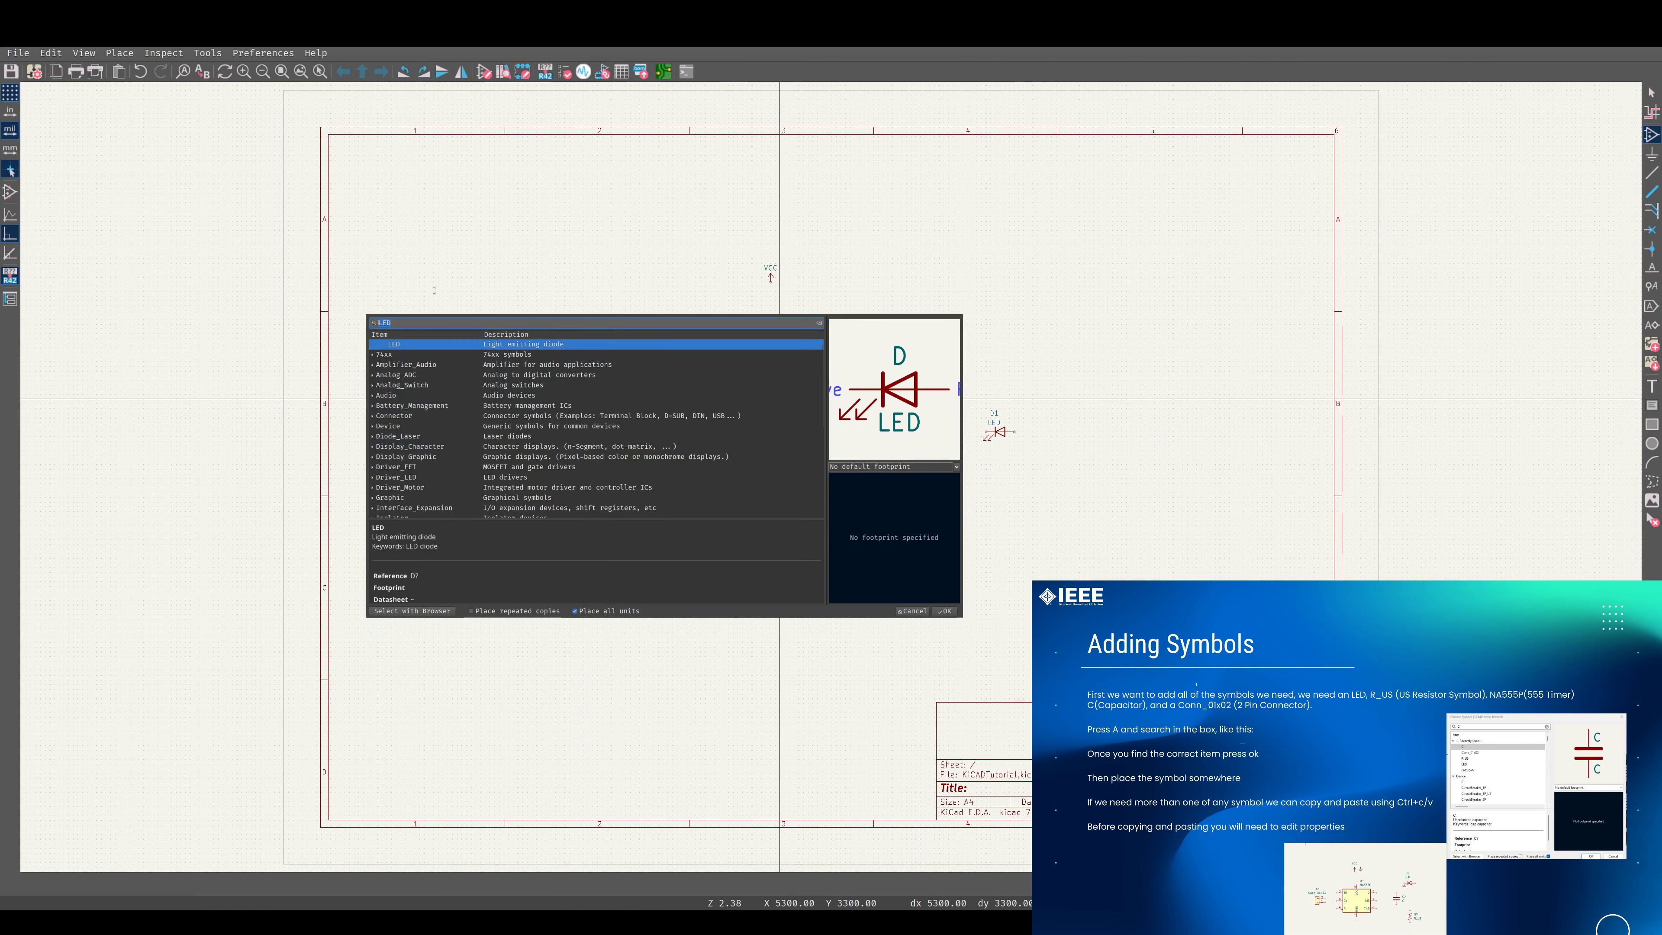
type("NA555")
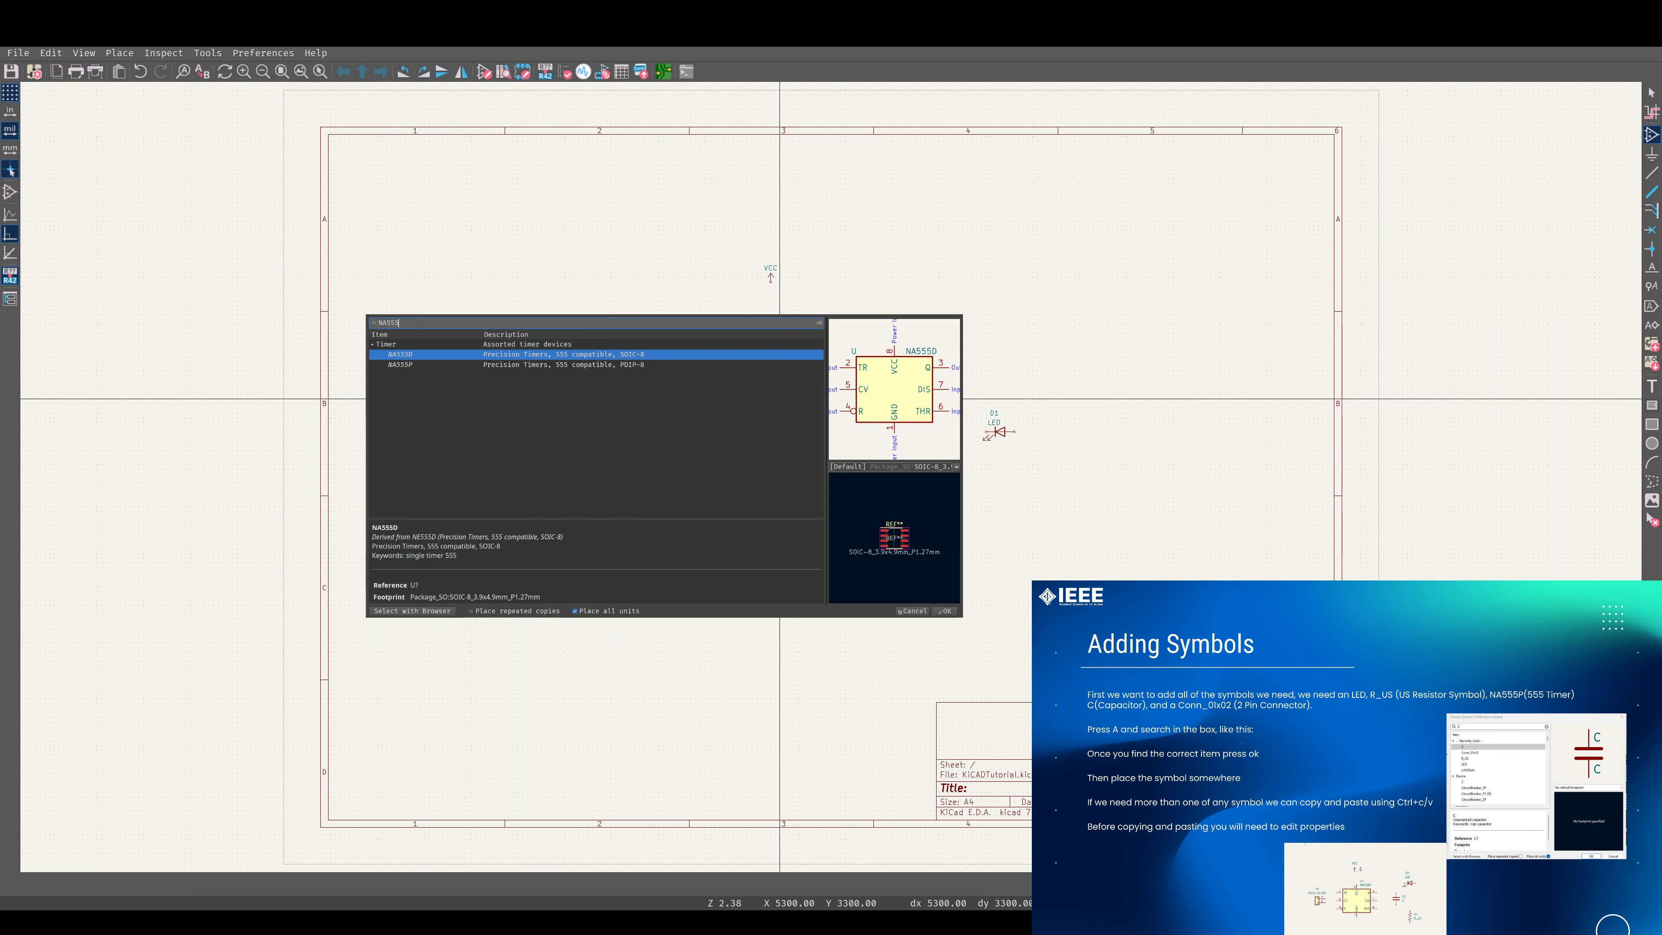
left_click(464, 365)
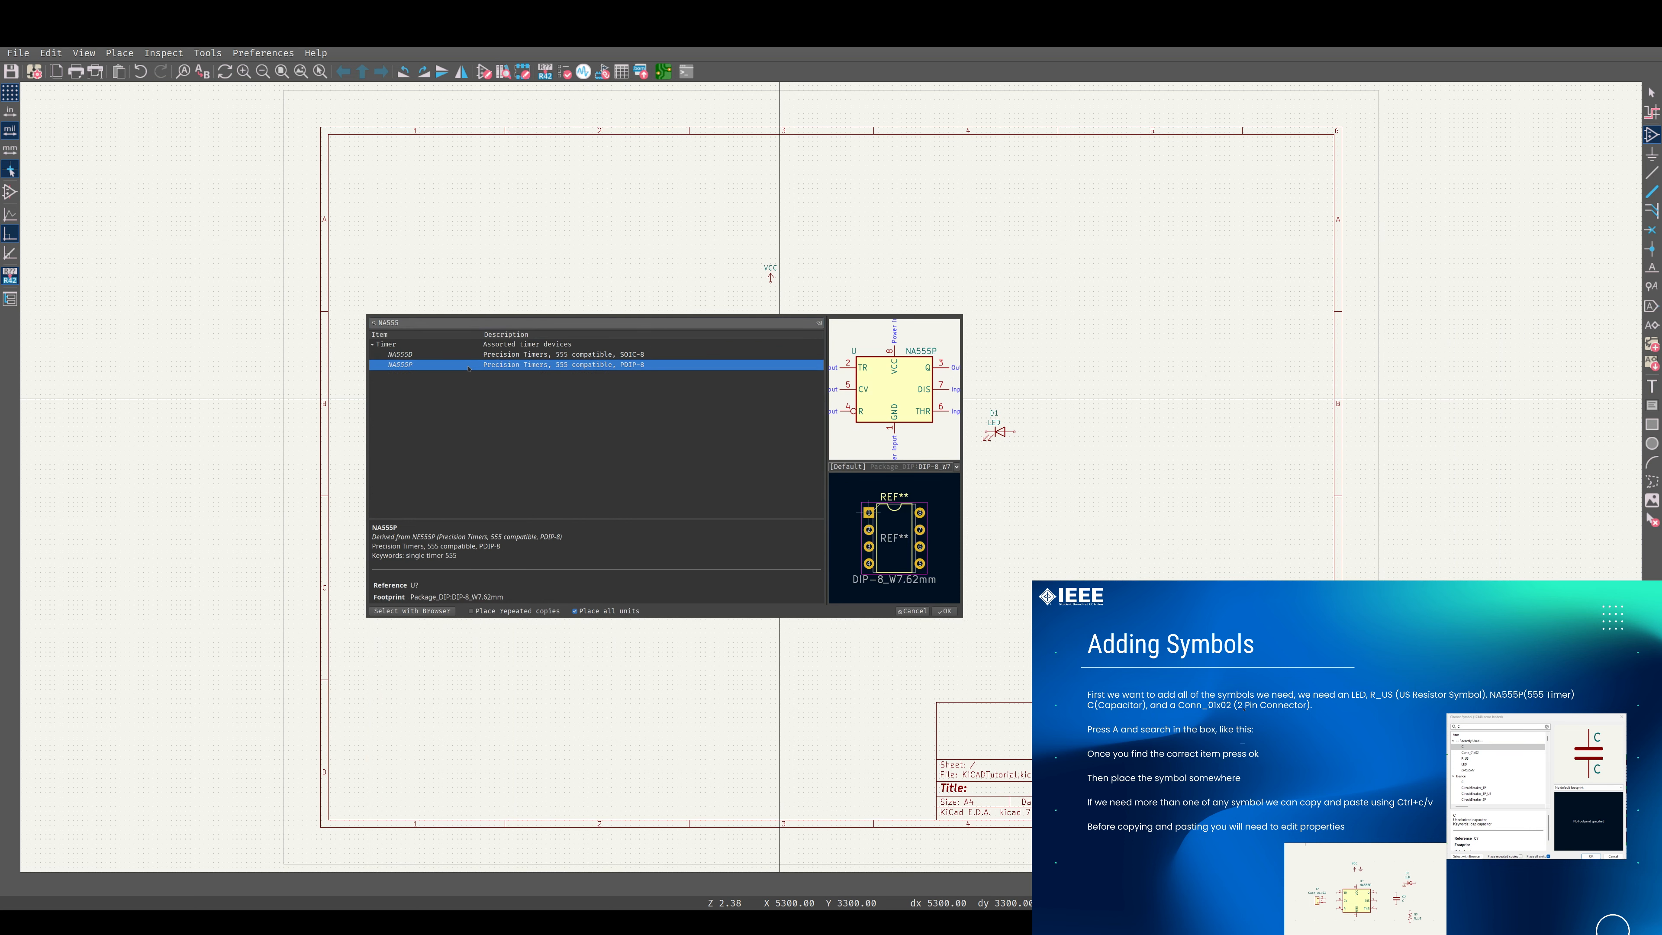
double_click(467, 367)
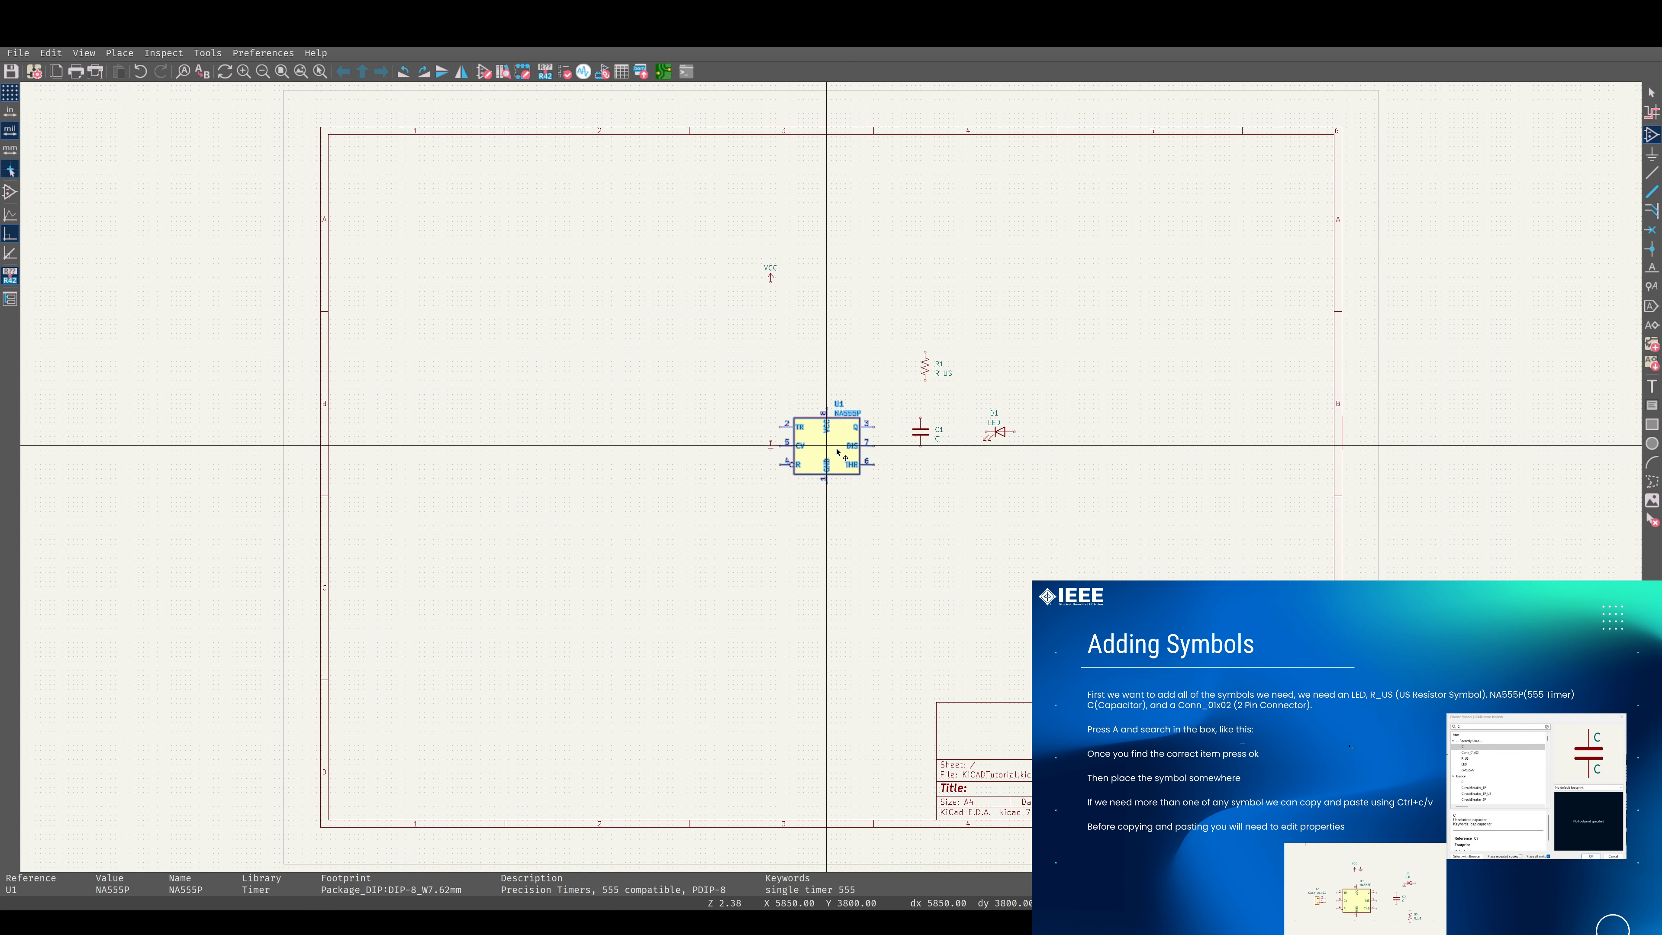
Place the NA555P timer between the VCC and Earth symbols and search the symbol libraries for connector.
scroll(455, 452, "up", 2)
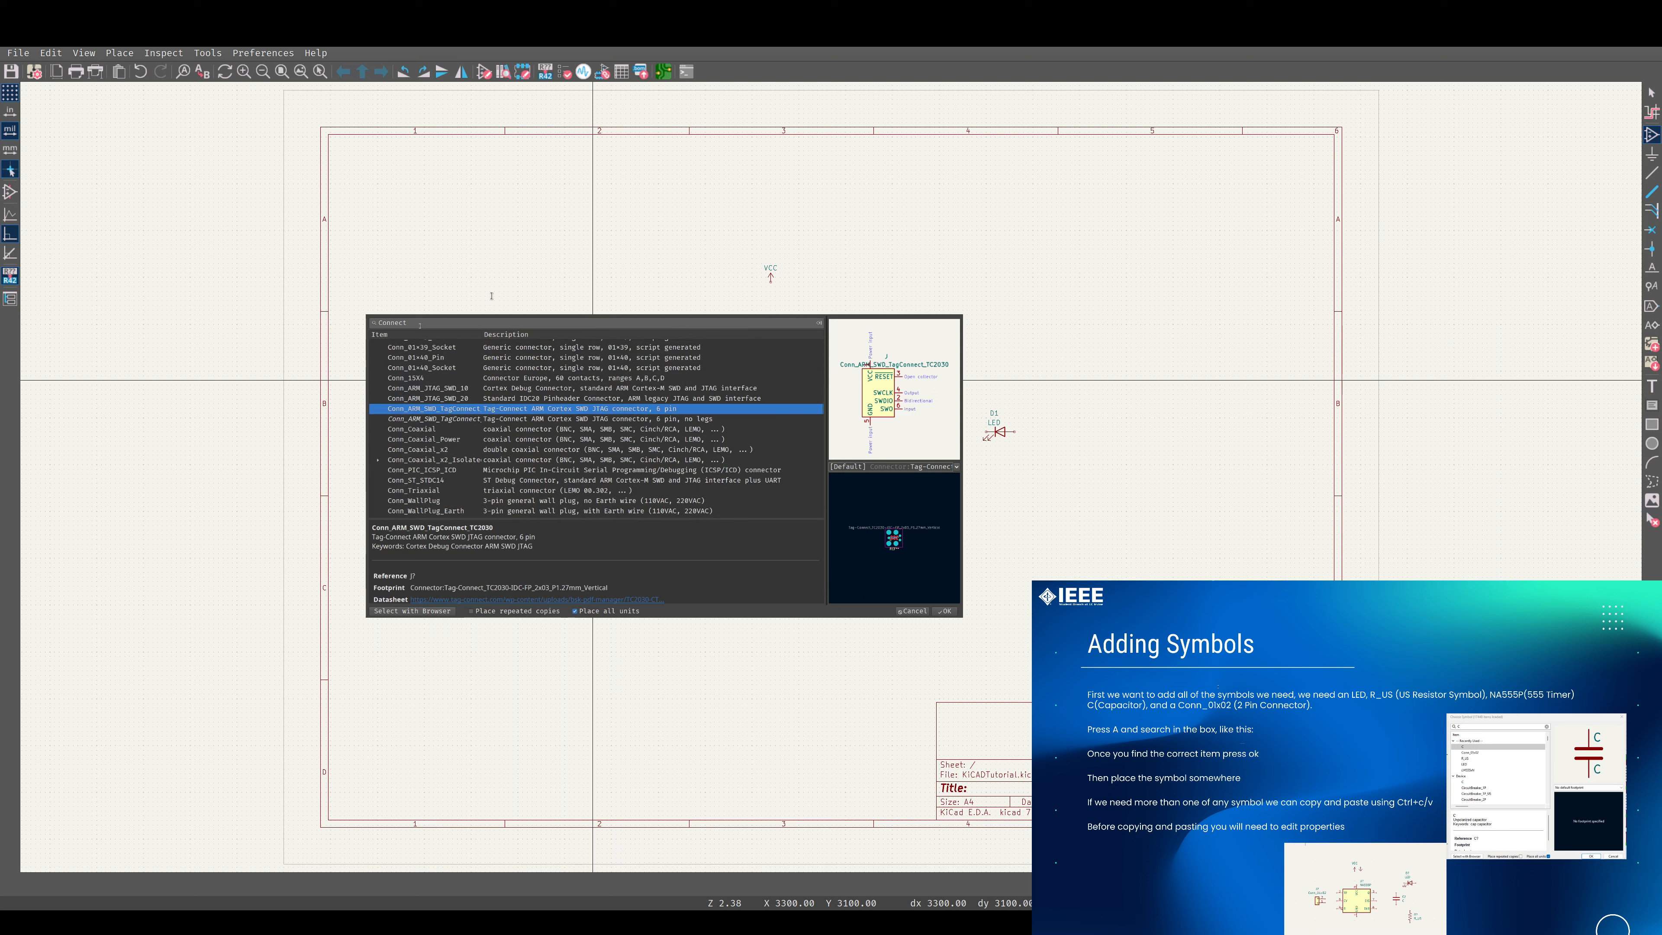
left_click(420, 324)
key("BackSpace")
key("BackSpace")
type("conector")
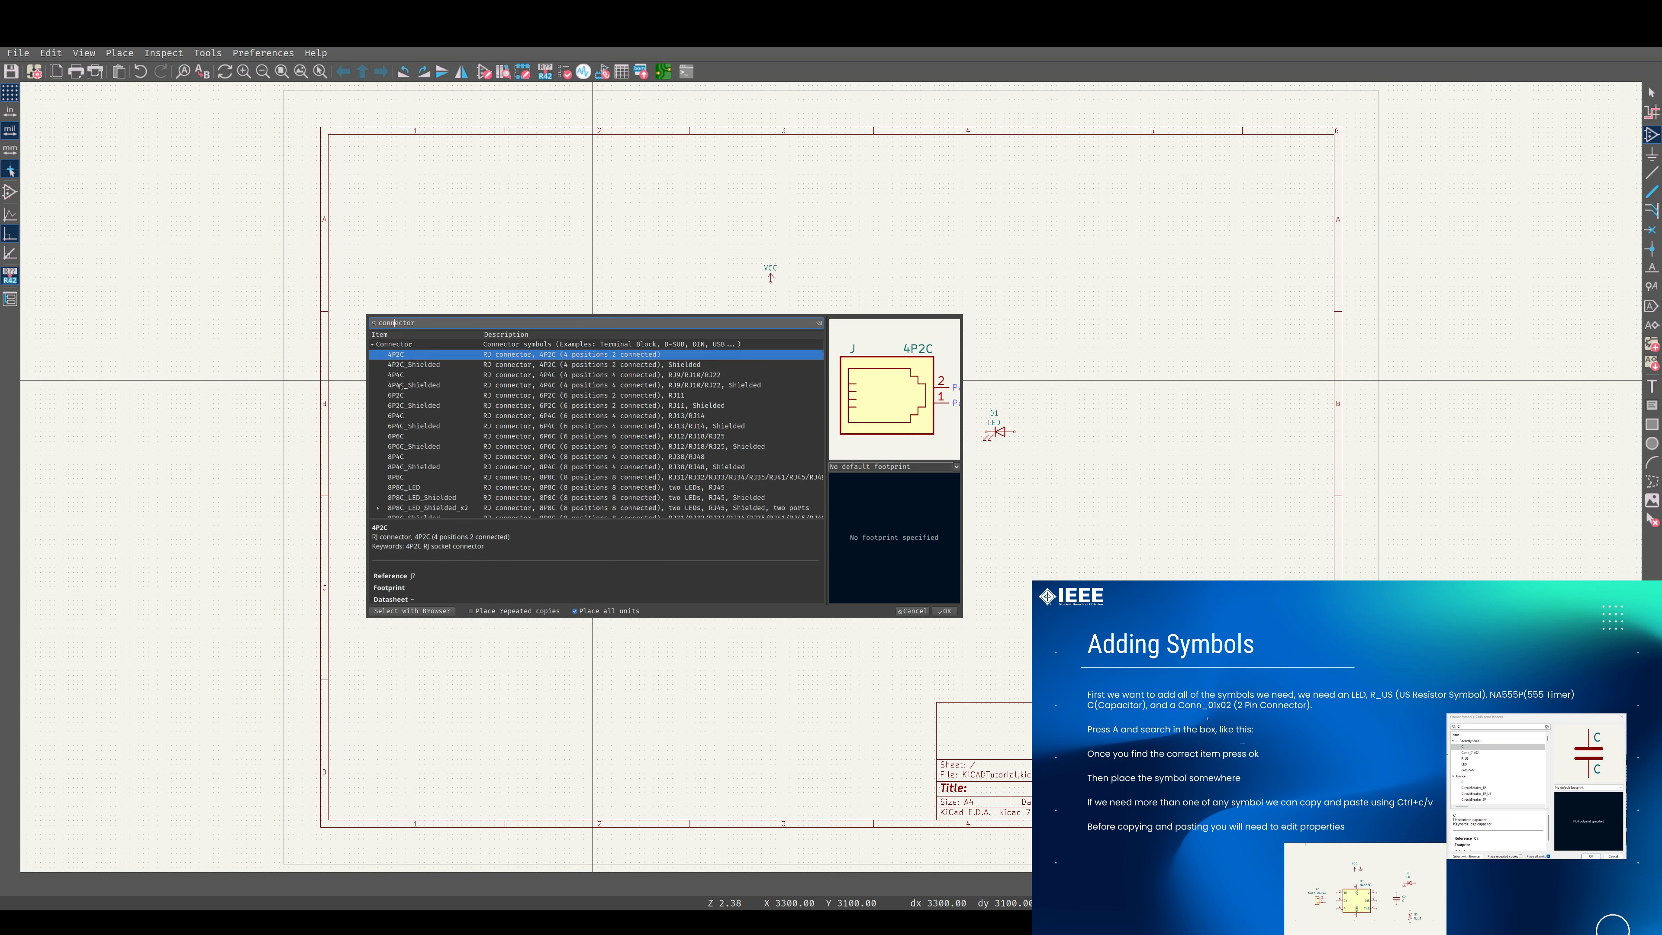
Add a Conn_01x02 from the Connector_Generic library left of the timer, rotated 180 degrees so its pins face the timer.
left_click(372, 345)
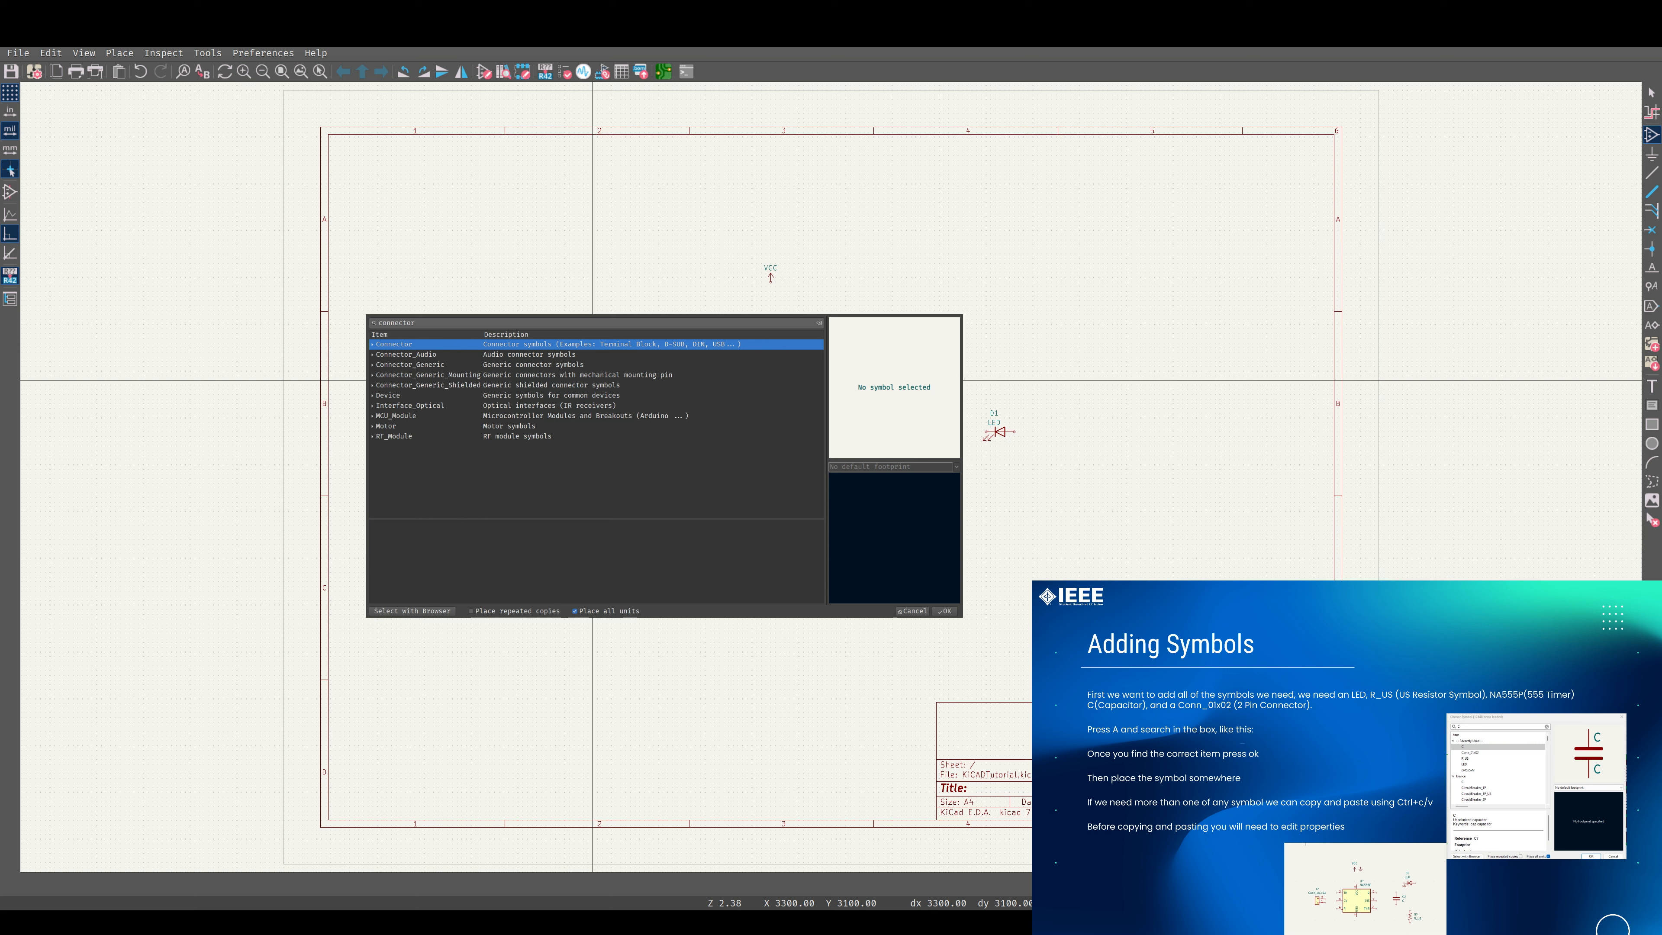
left_click(372, 365)
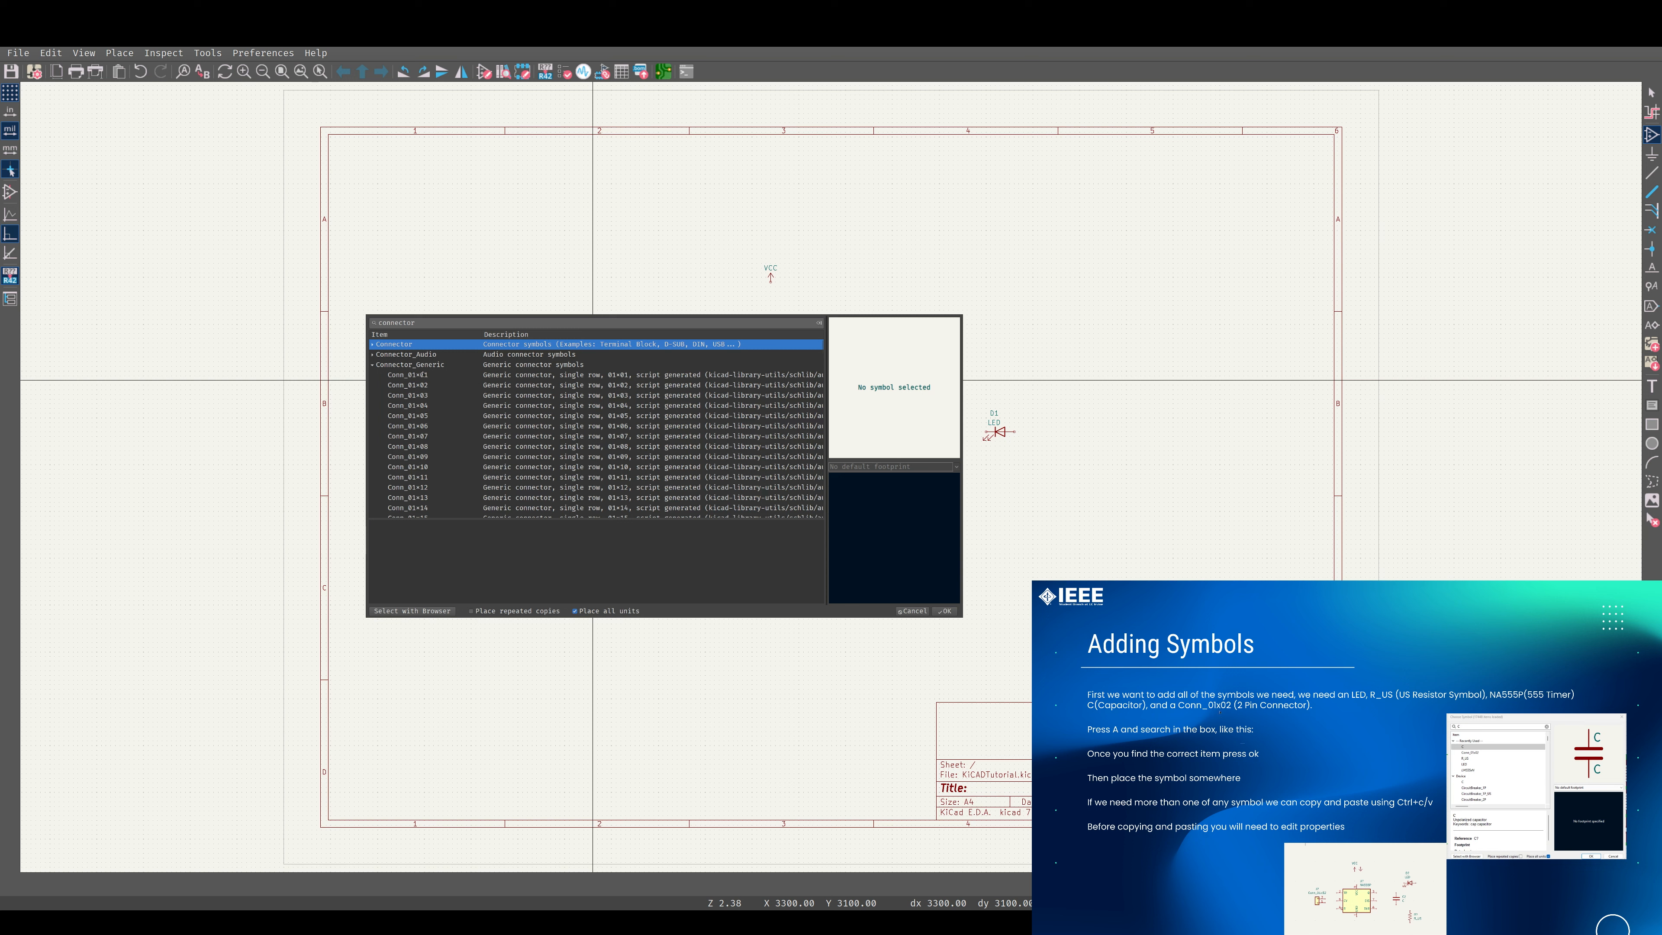
left_click(415, 386)
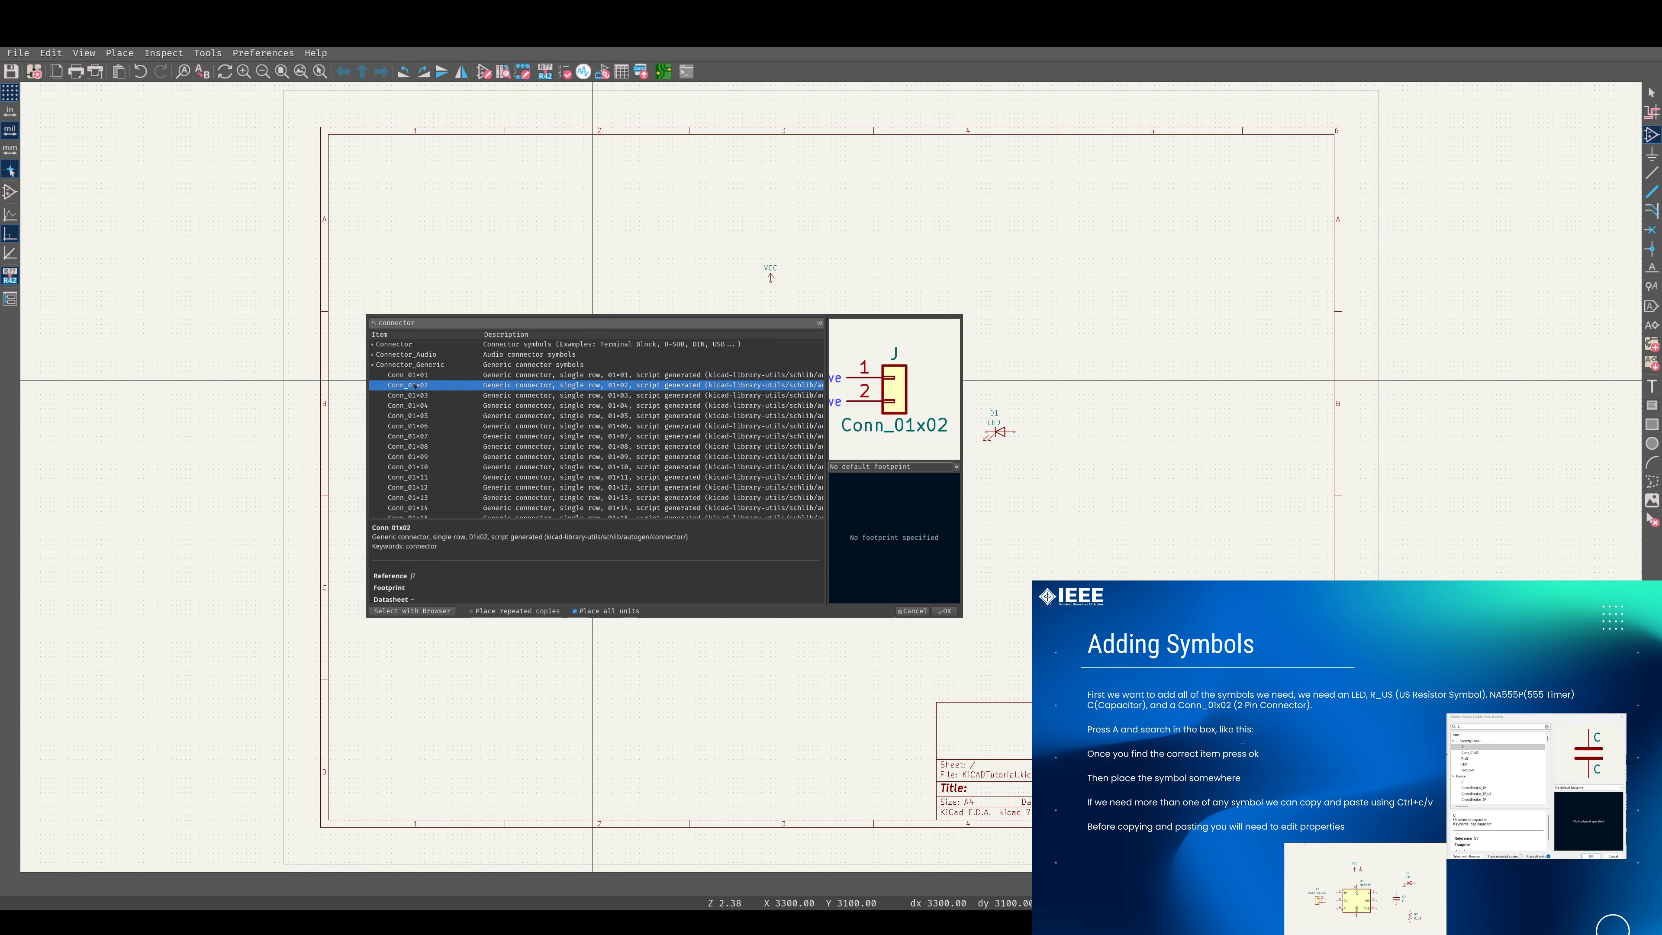
double_click(414, 386)
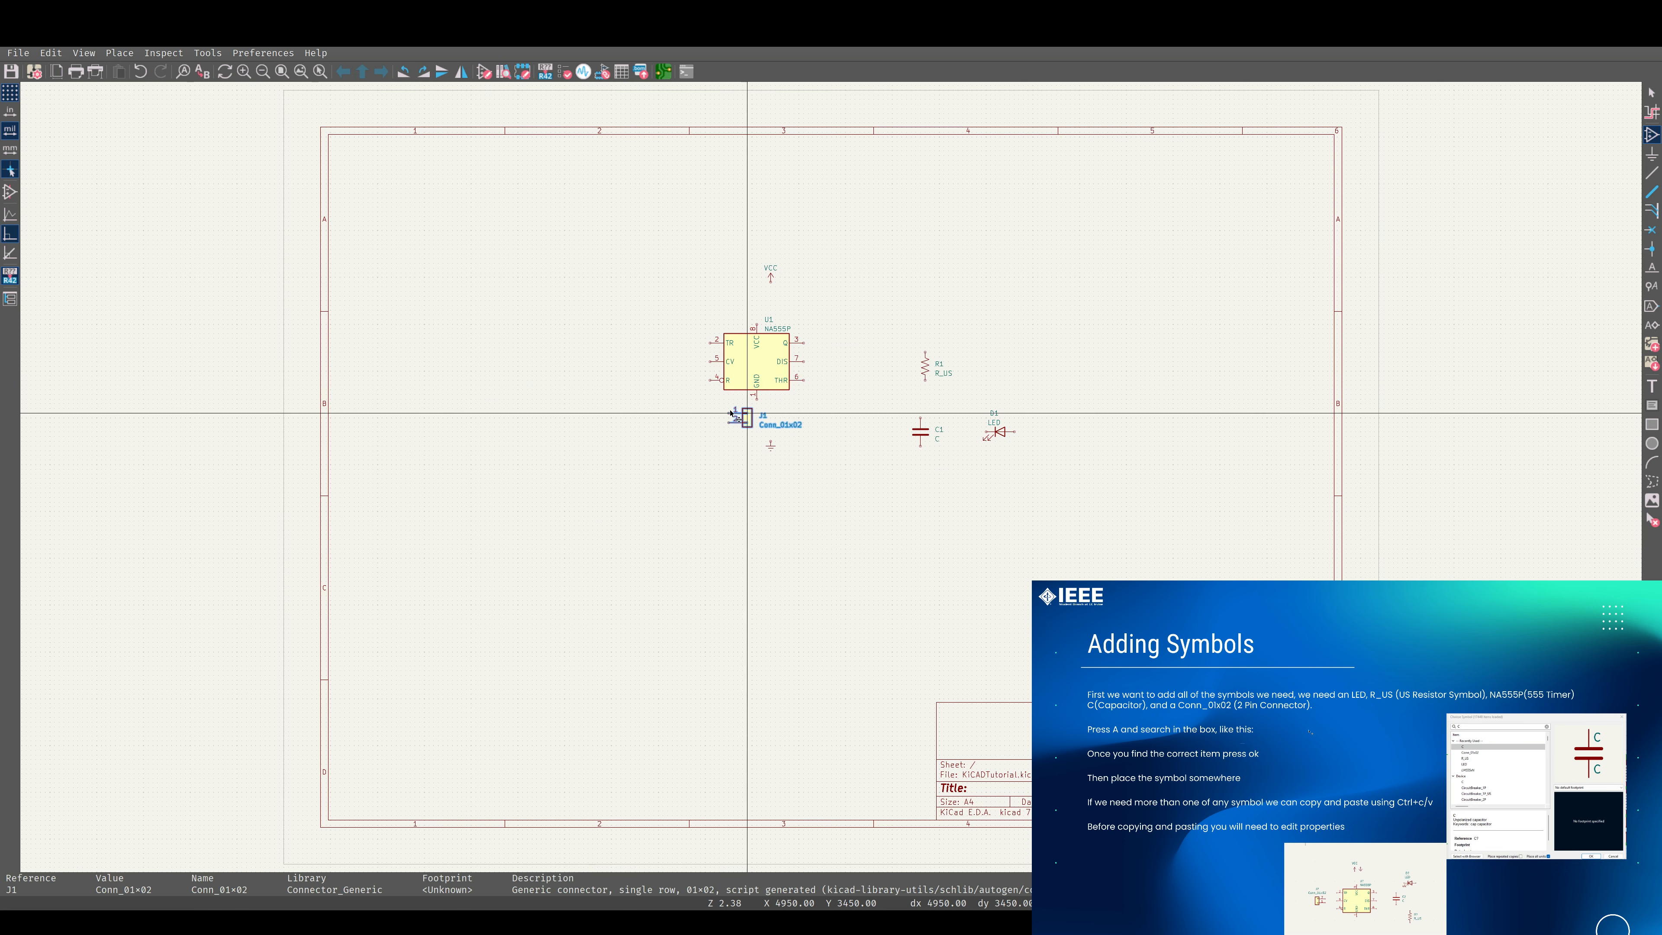
left_click(565, 357)
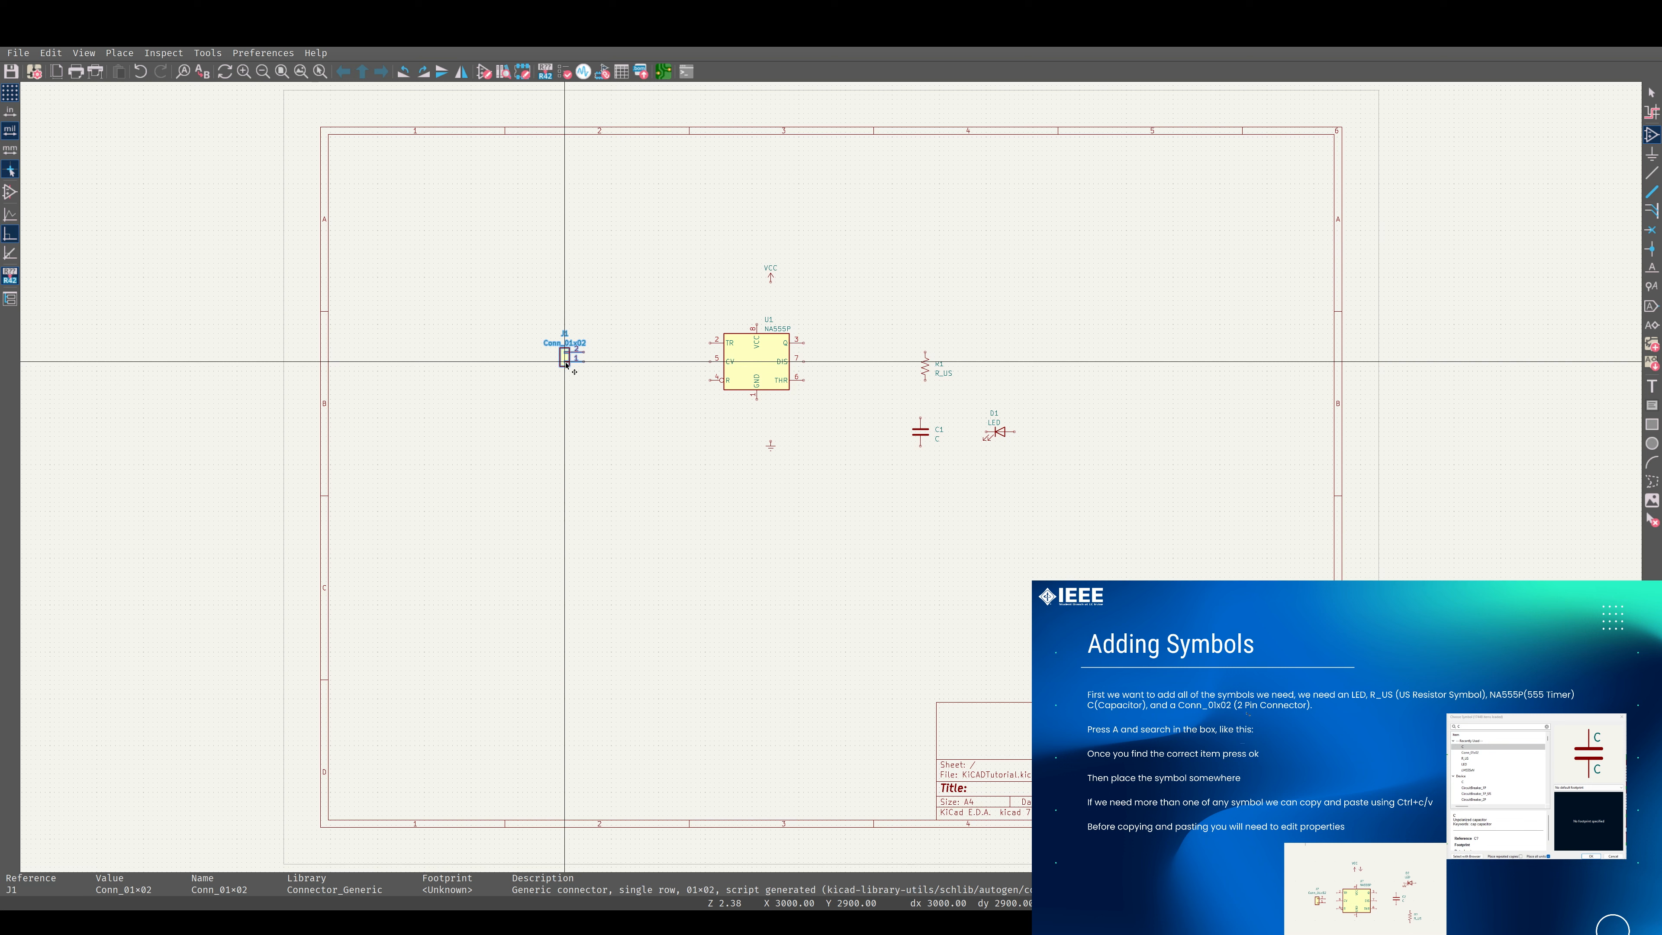
left_click(566, 364)
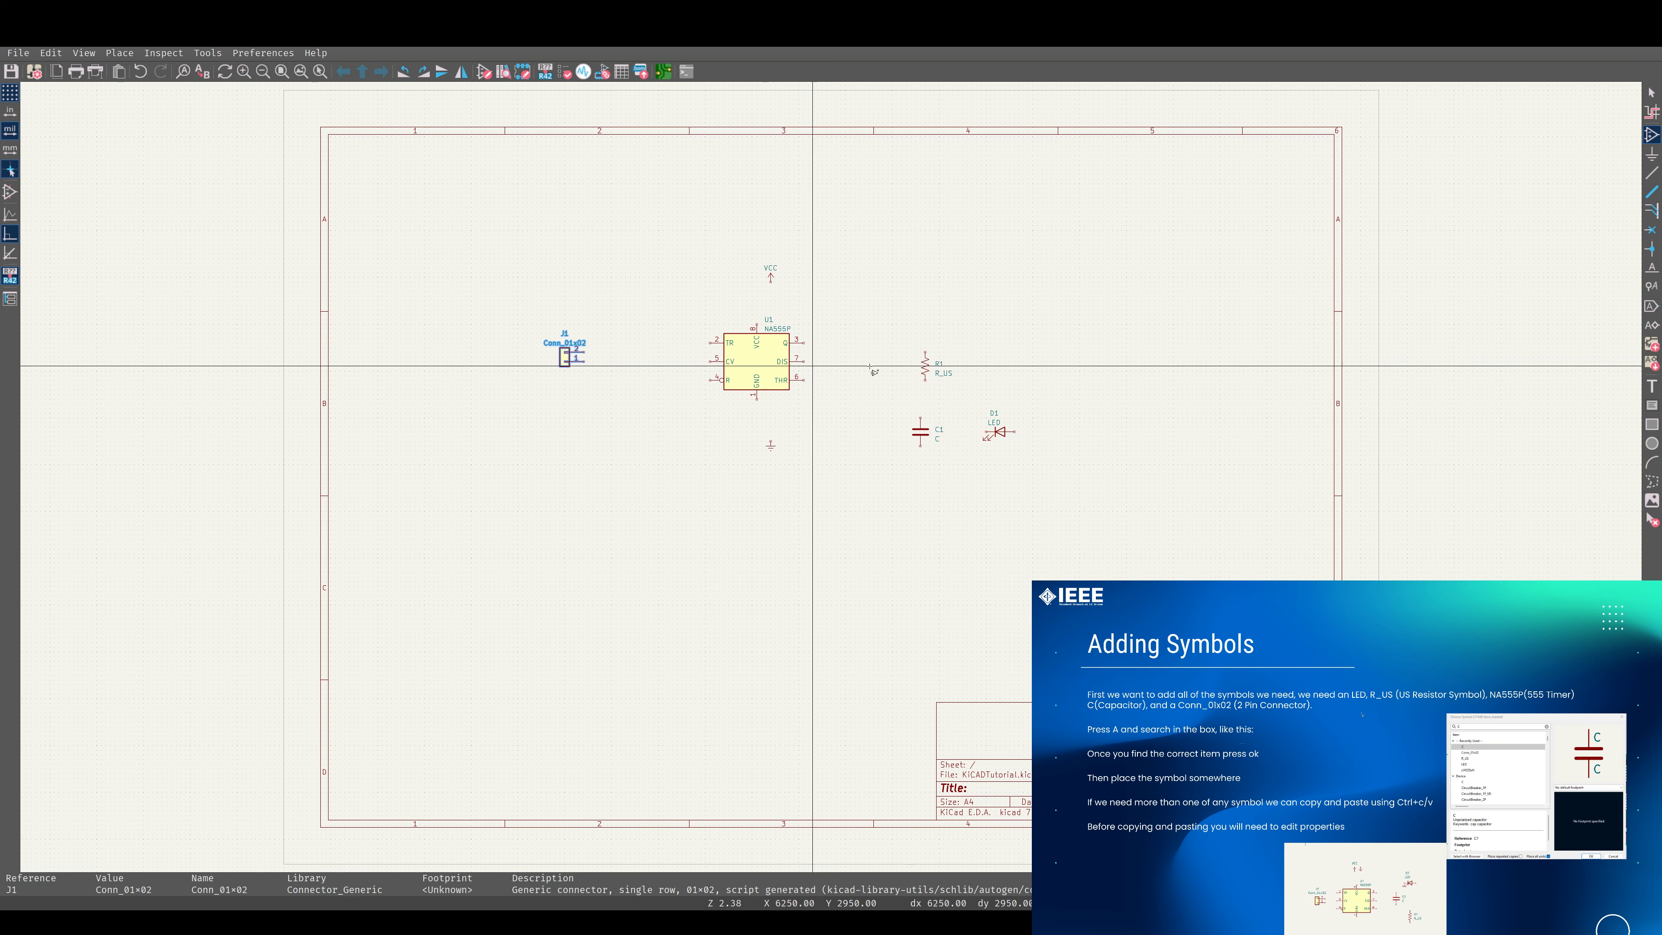
key("Escape")
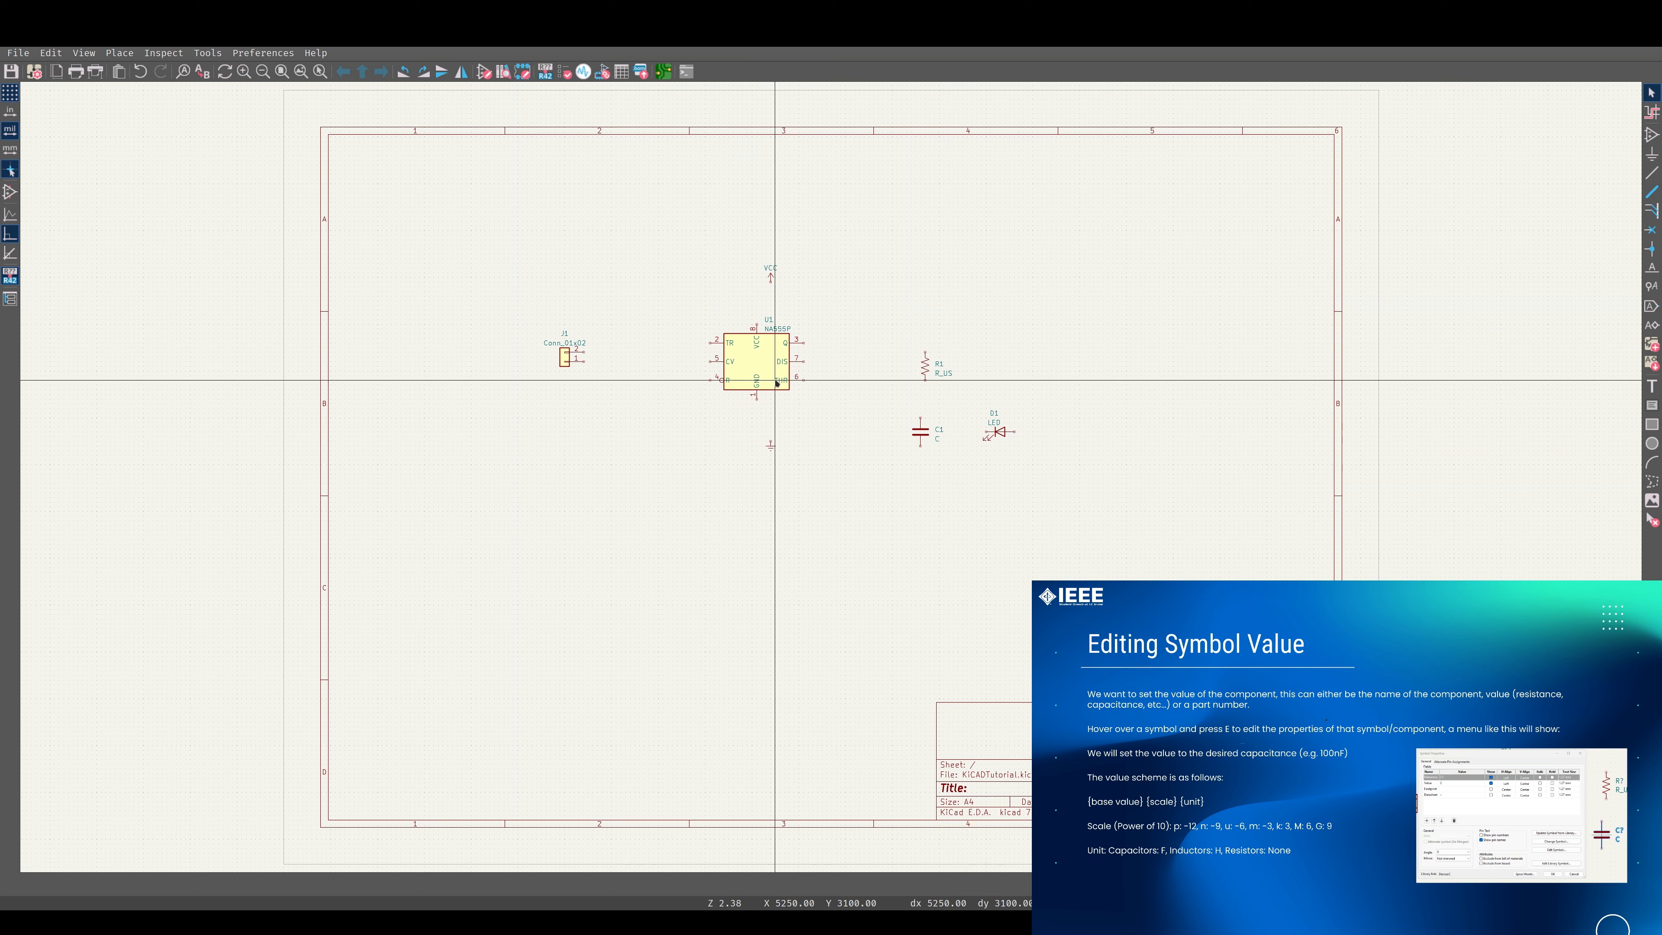
Set the value of resistor R1 to 1k.
left_click(767, 362)
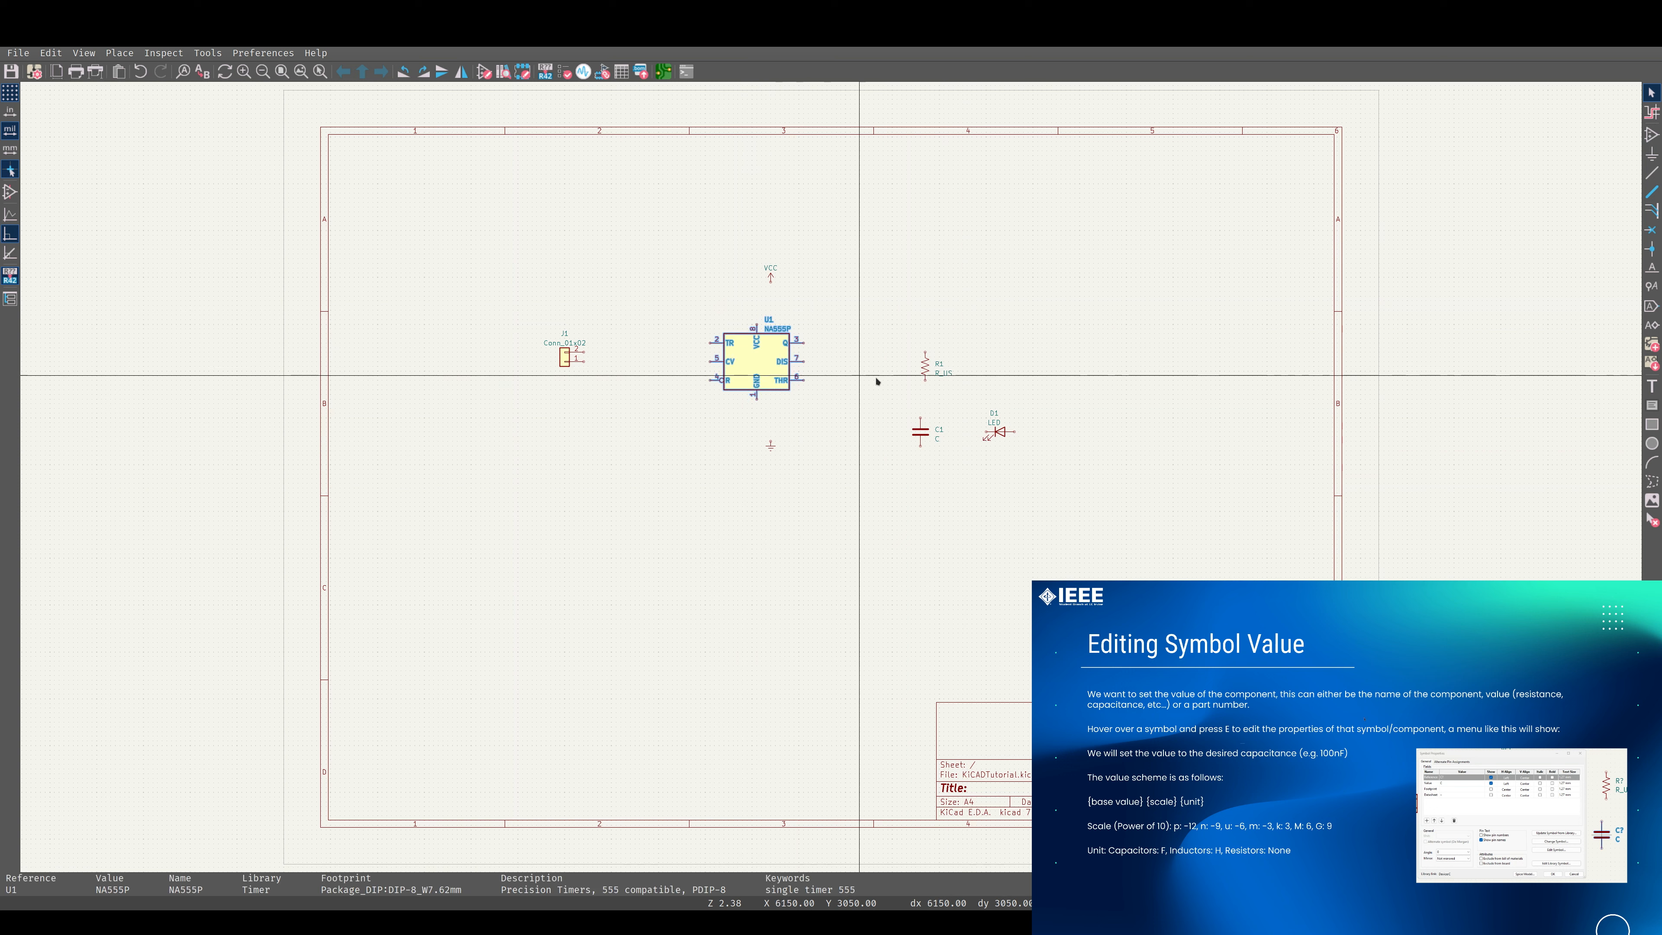
left_click(925, 368)
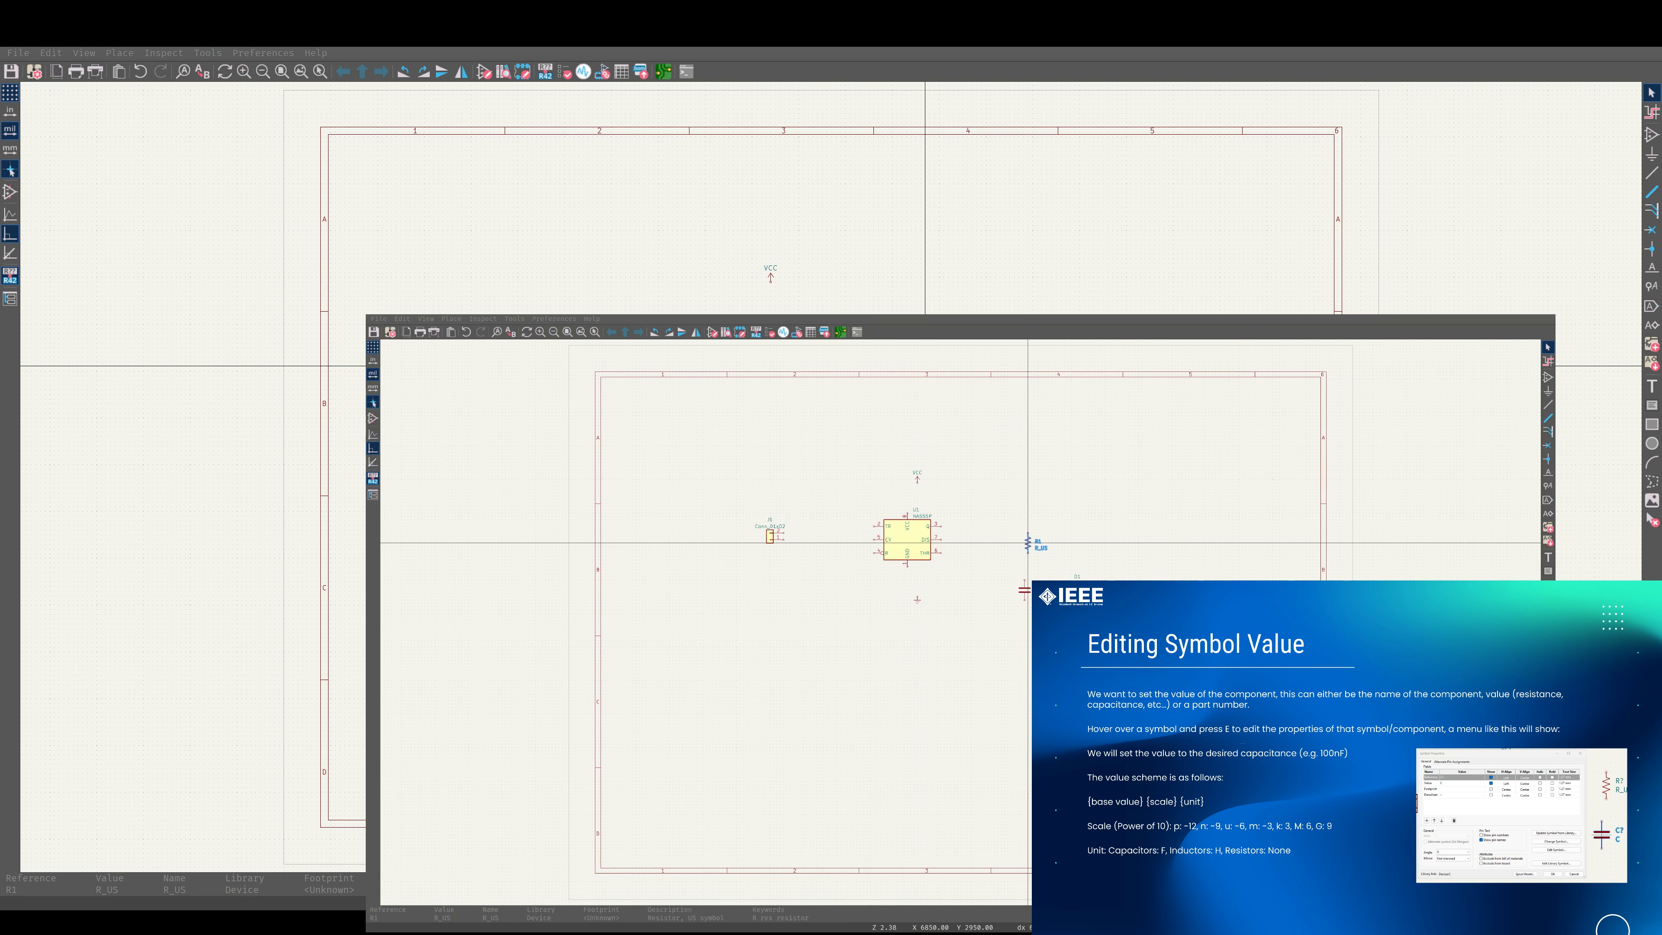
key("e")
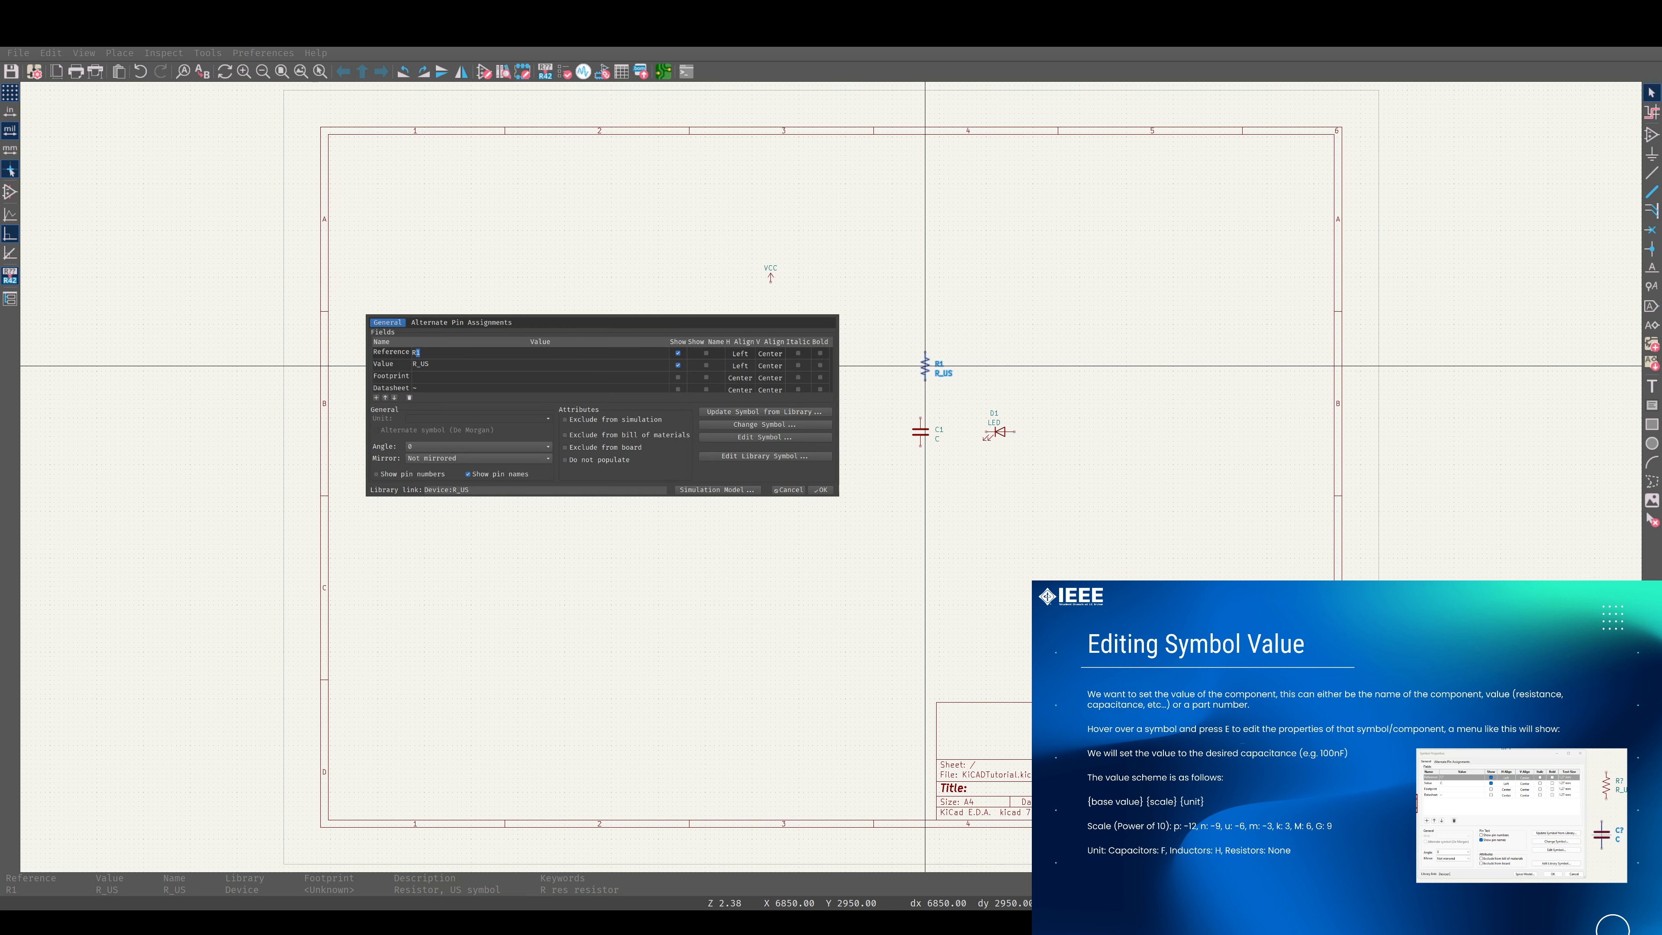
left_click(435, 362)
scroll(393, 365, "down", 1)
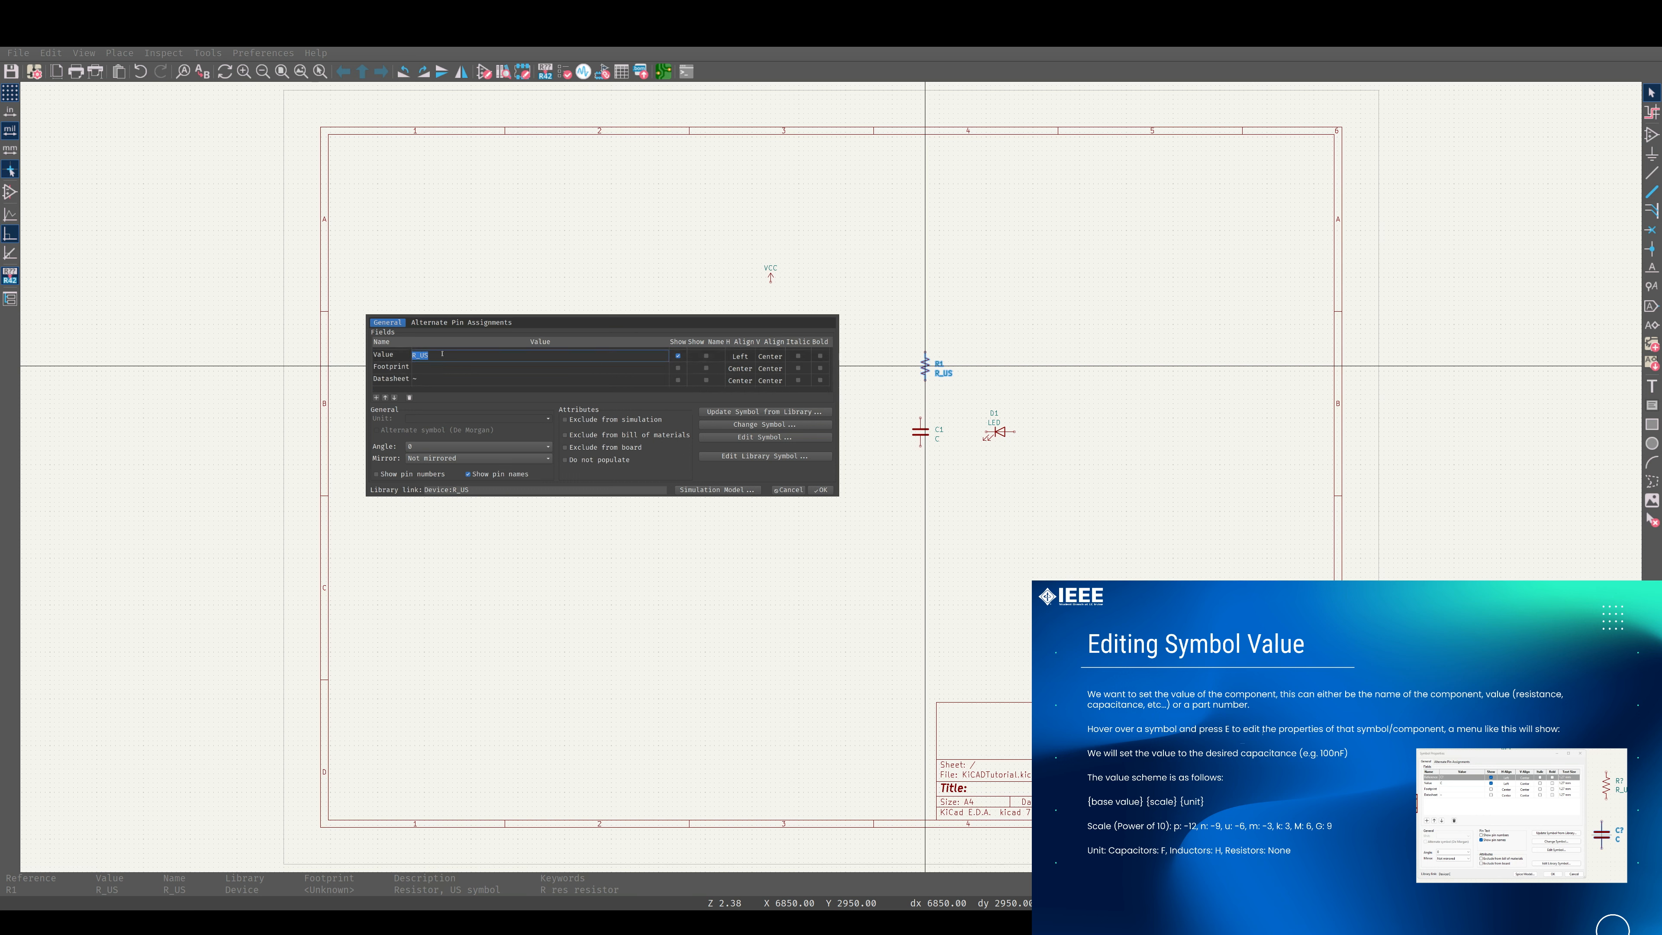
left_click(391, 367)
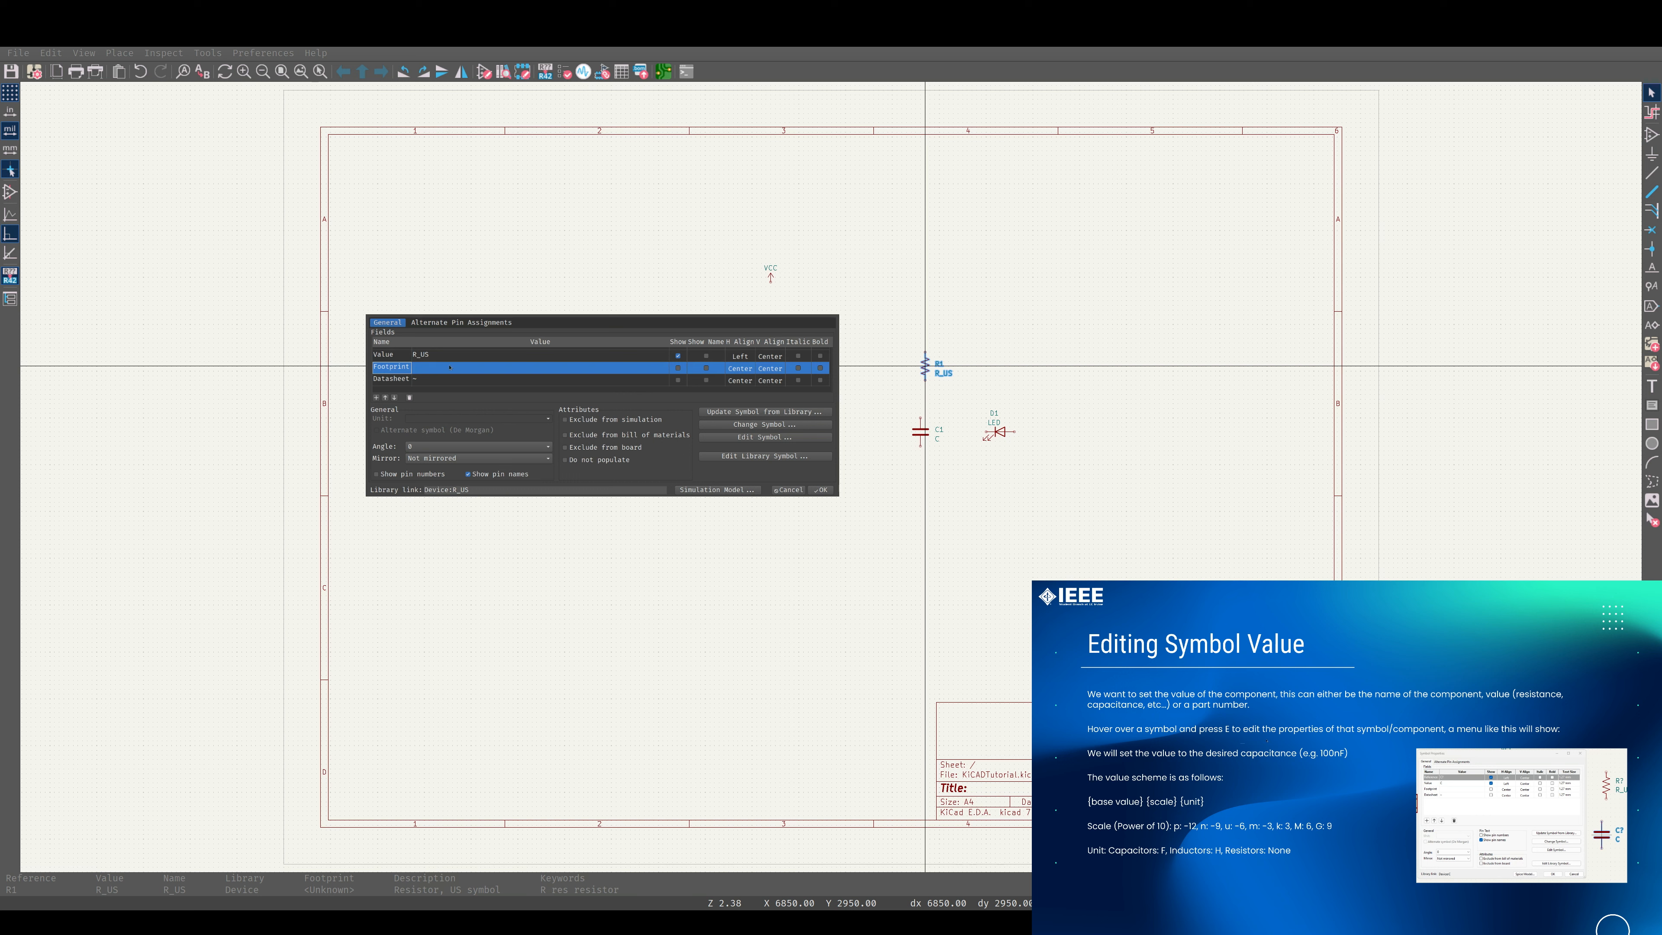
left_click(401, 355)
scroll(496, 360, "up", 1)
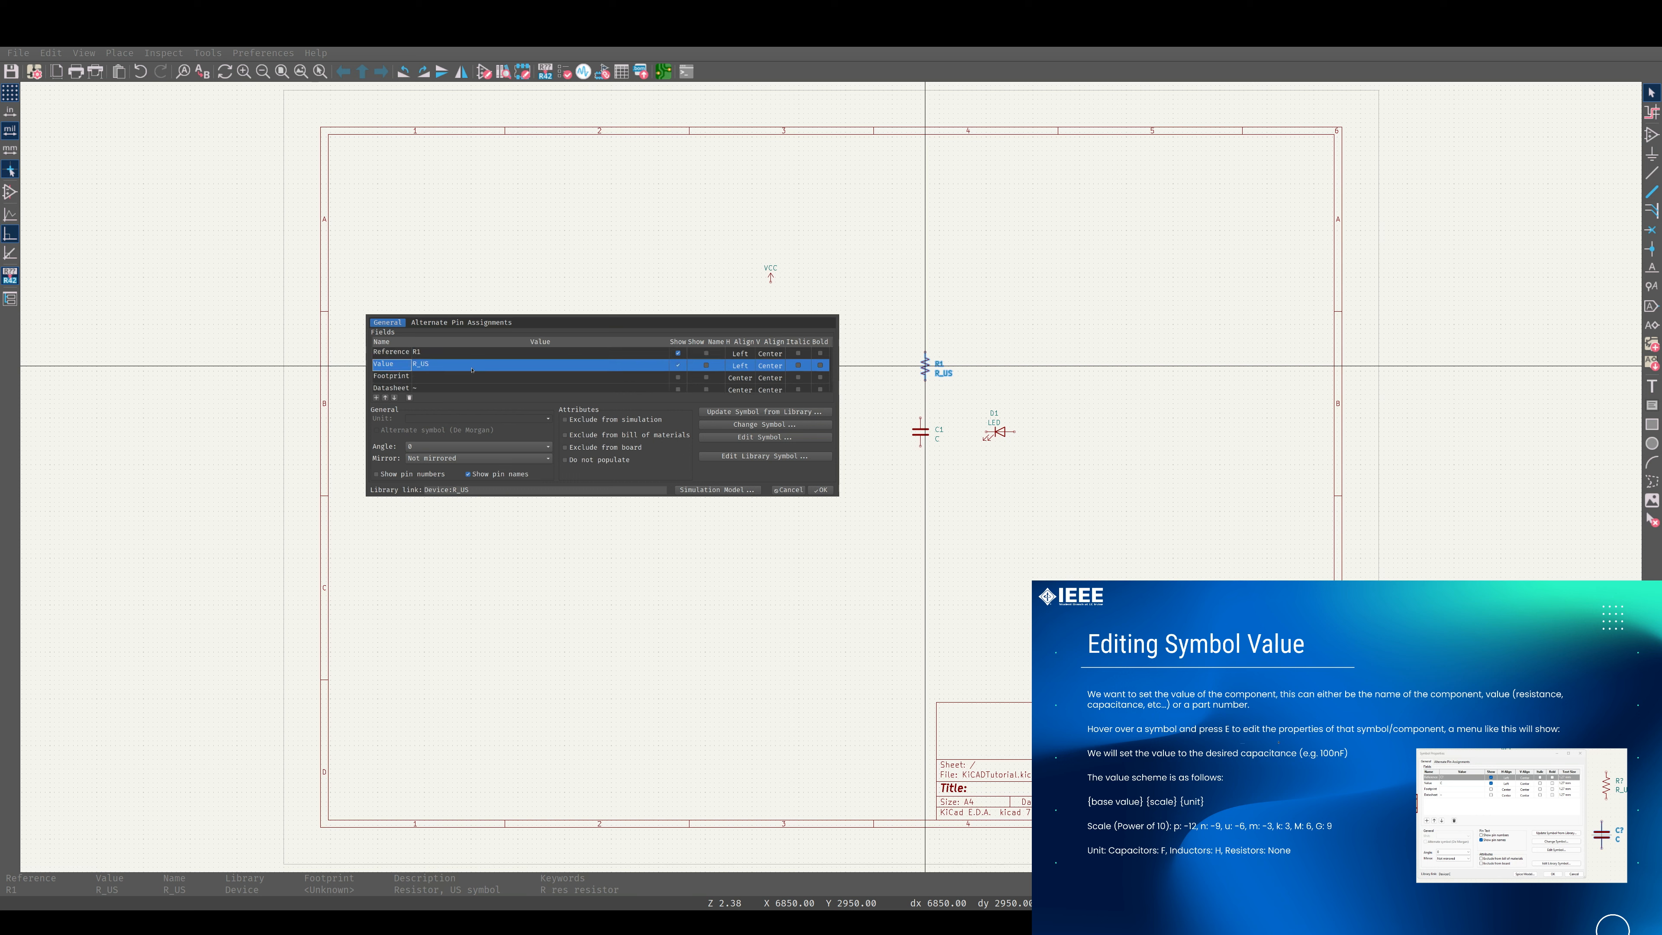
left_click(437, 364)
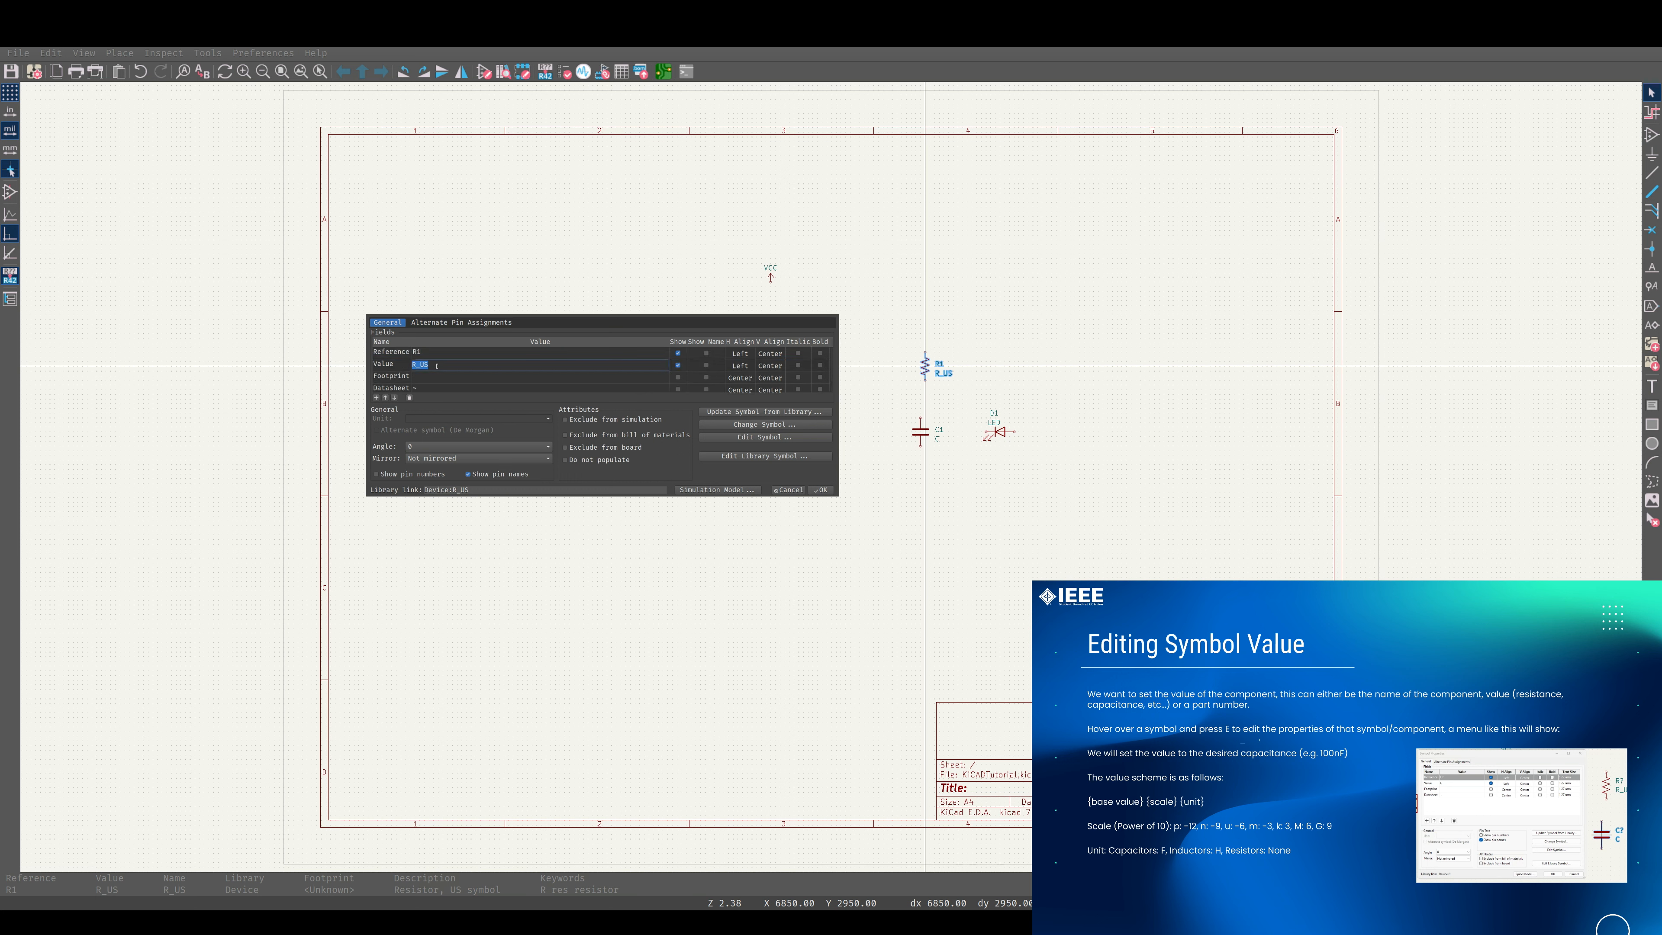
type("1k")
left_click(818, 490)
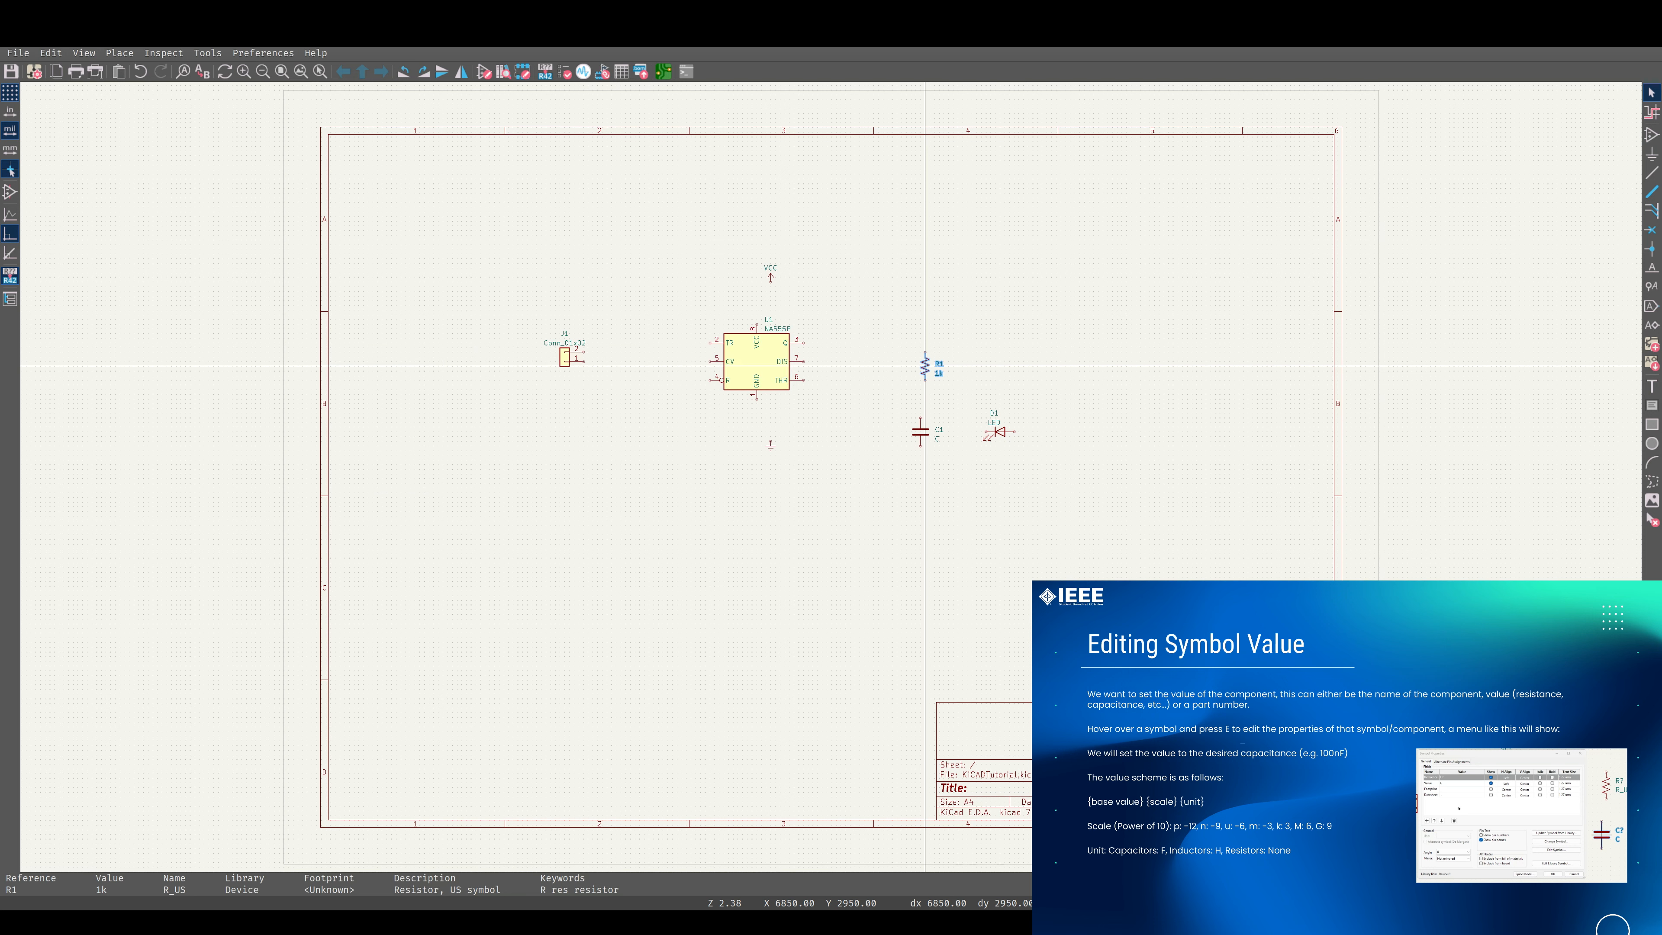
Set the value of capacitor C1 to 100nF.
left_click(926, 437)
key("e")
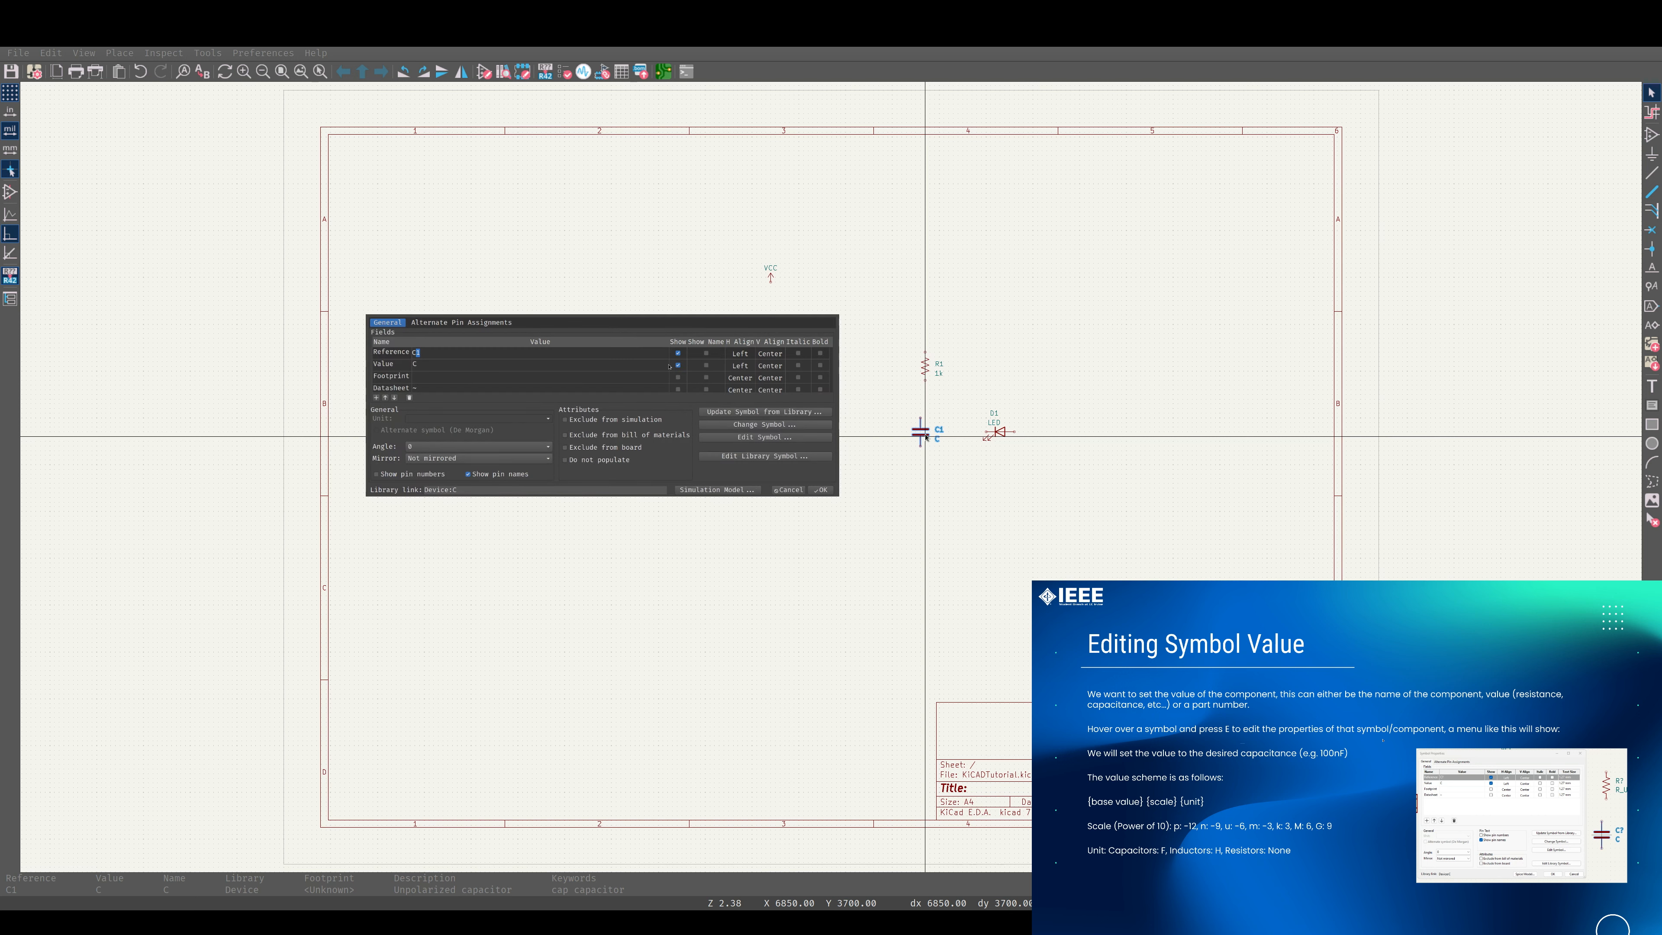
left_click(451, 365)
left_click(819, 490)
Set the value of LED D1 to RED.
left_click(995, 432)
key("e")
left_click(452, 364)
type("RED")
key("Return")
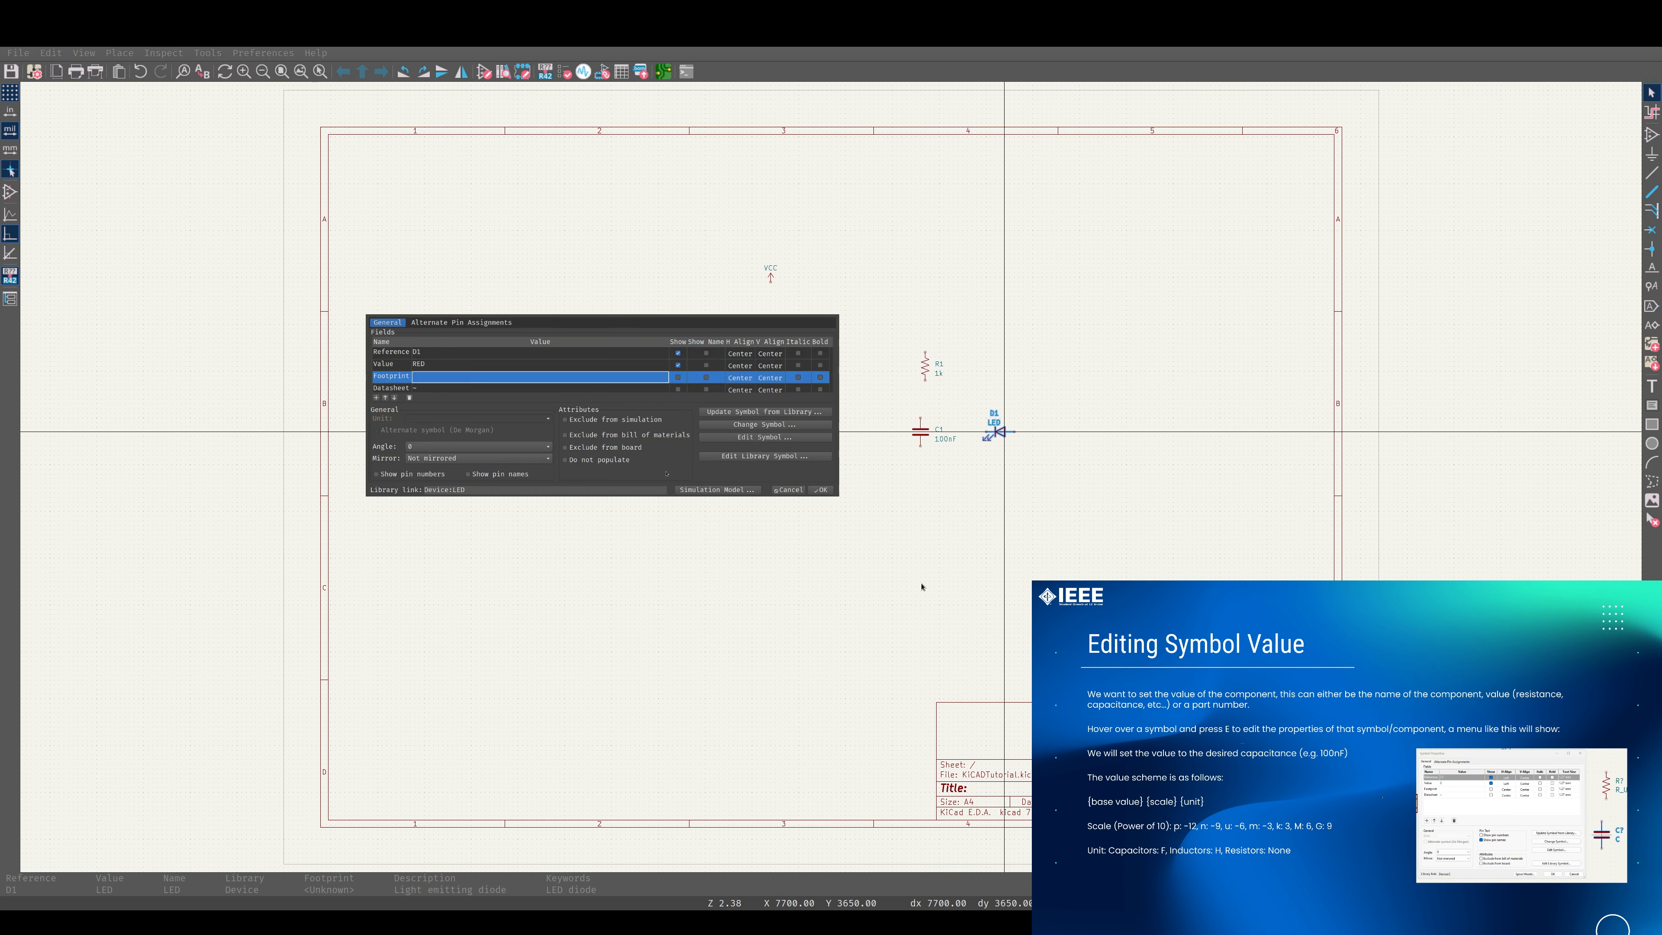
left_click(821, 490)
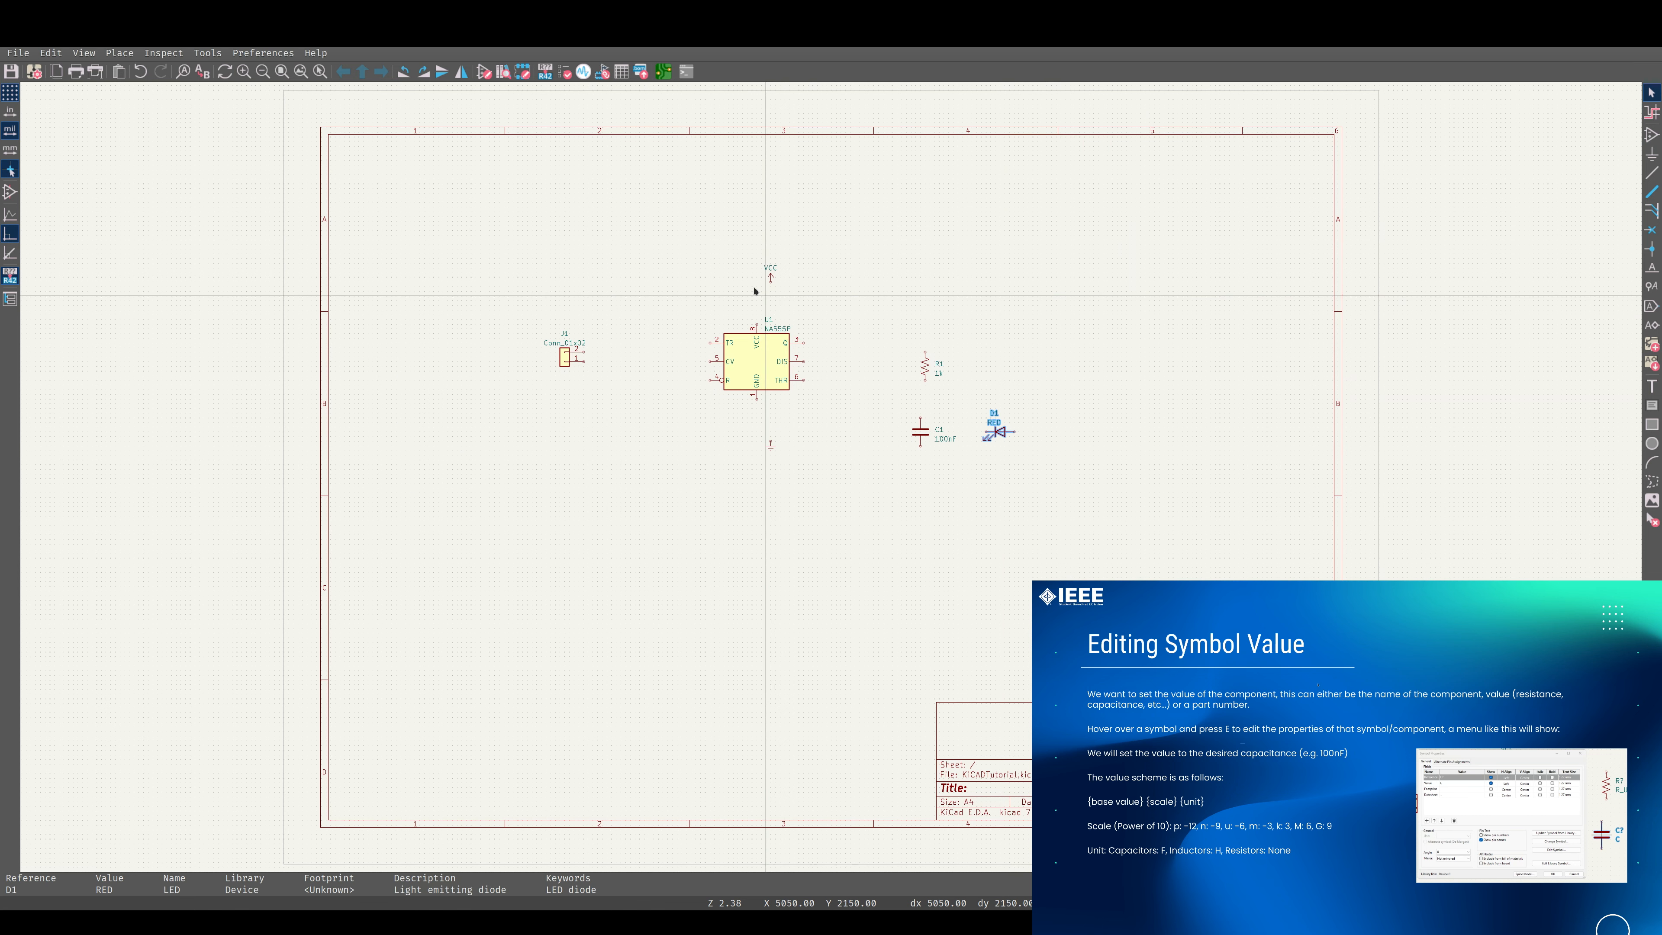
Set the value of the two-pin connector J1 to Battery Connector.
type("e")
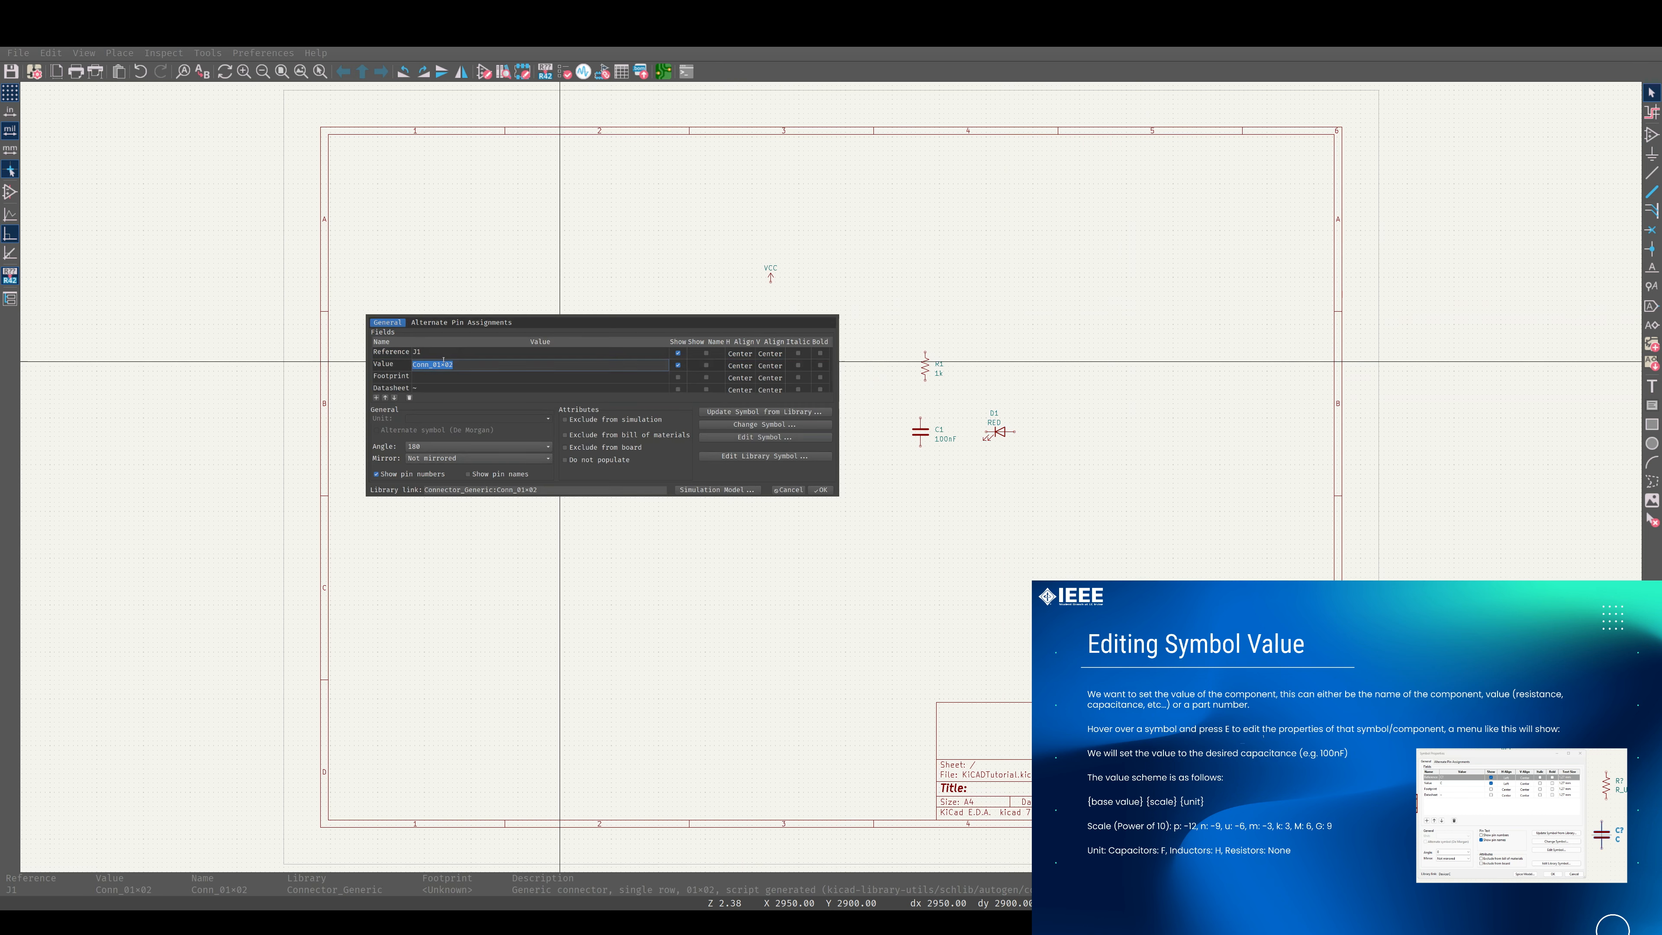
type("Battery")
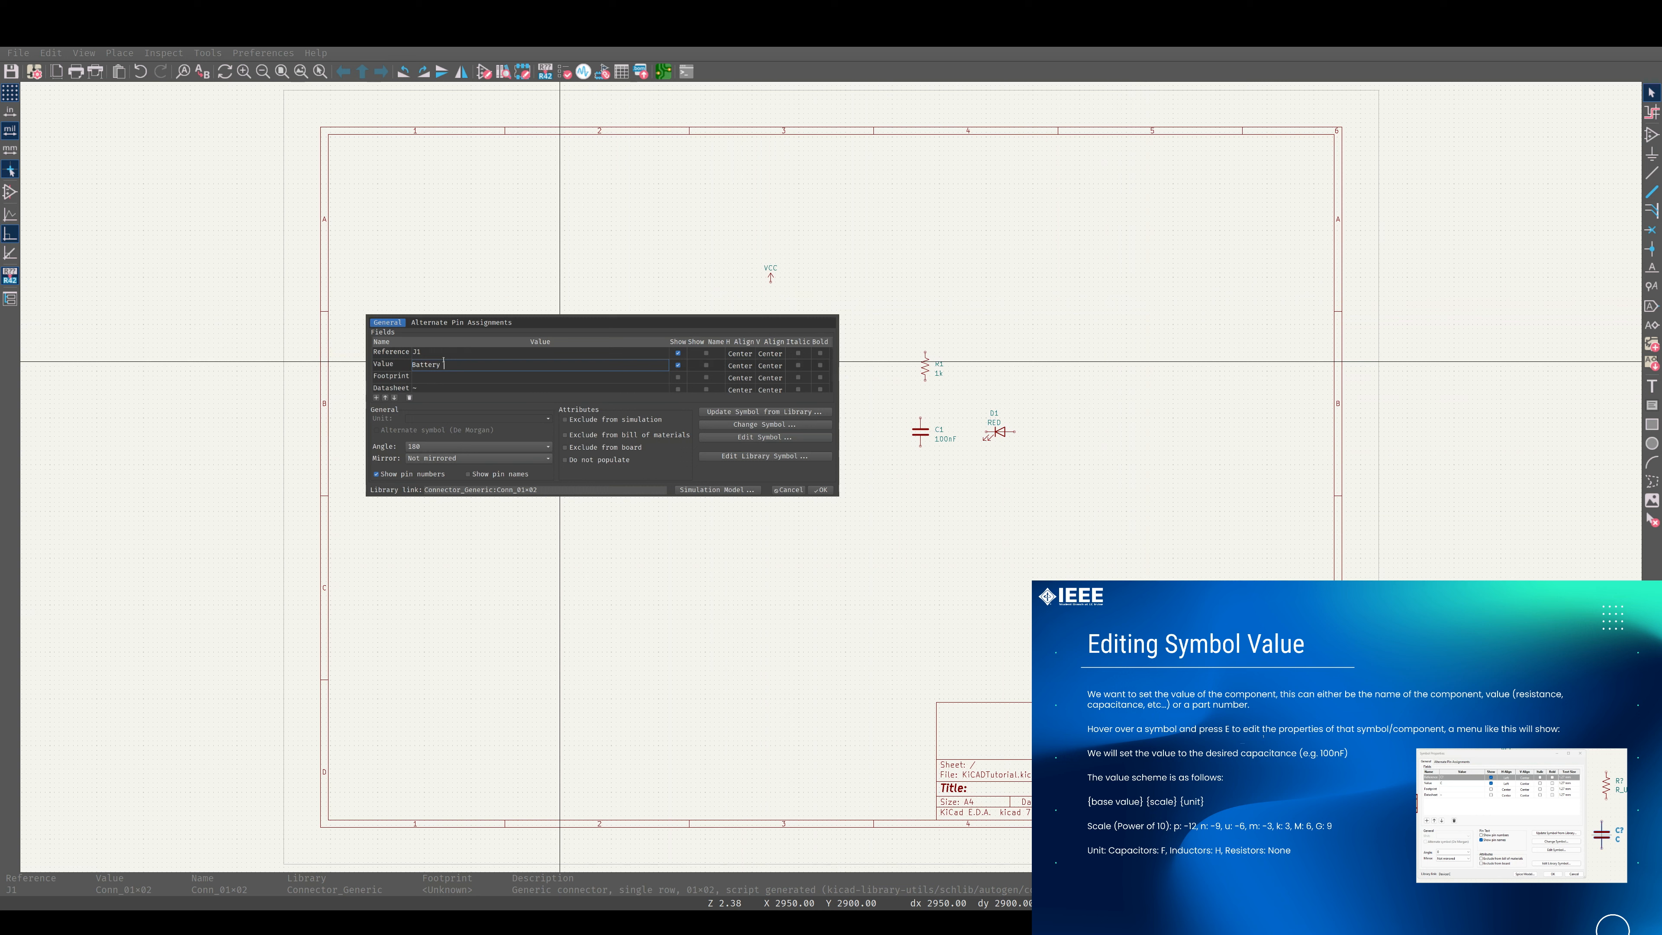
type(" Connector")
left_click(821, 489)
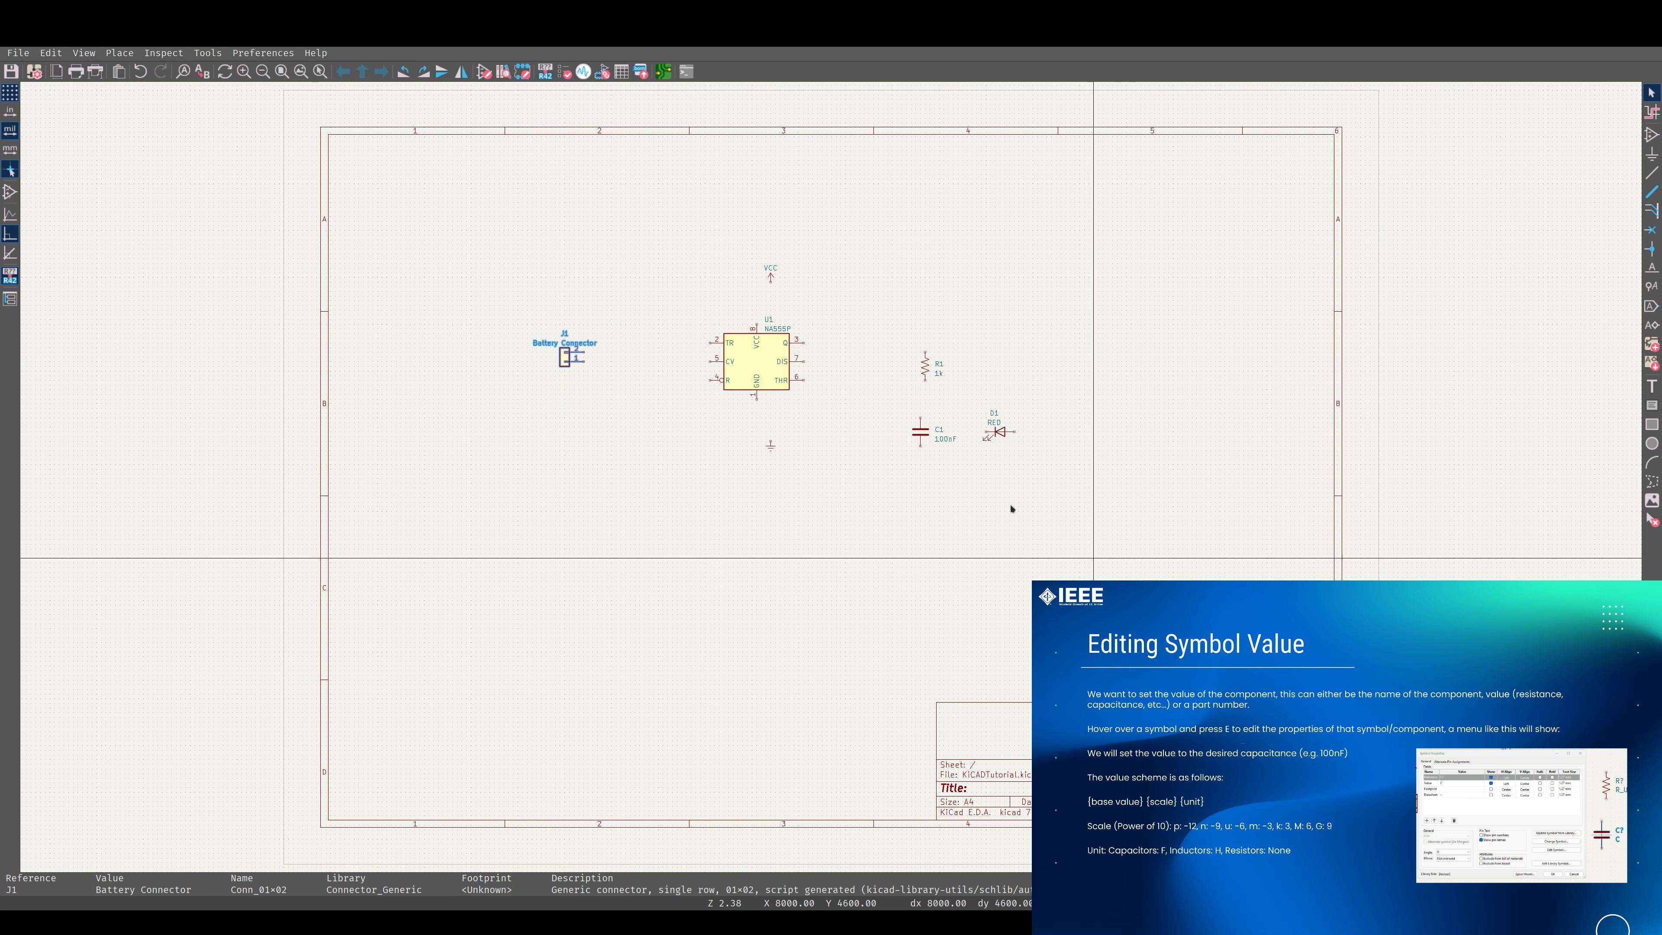
Review the NA555P timer's value, footprint and datasheet fields without changing them.
key("e")
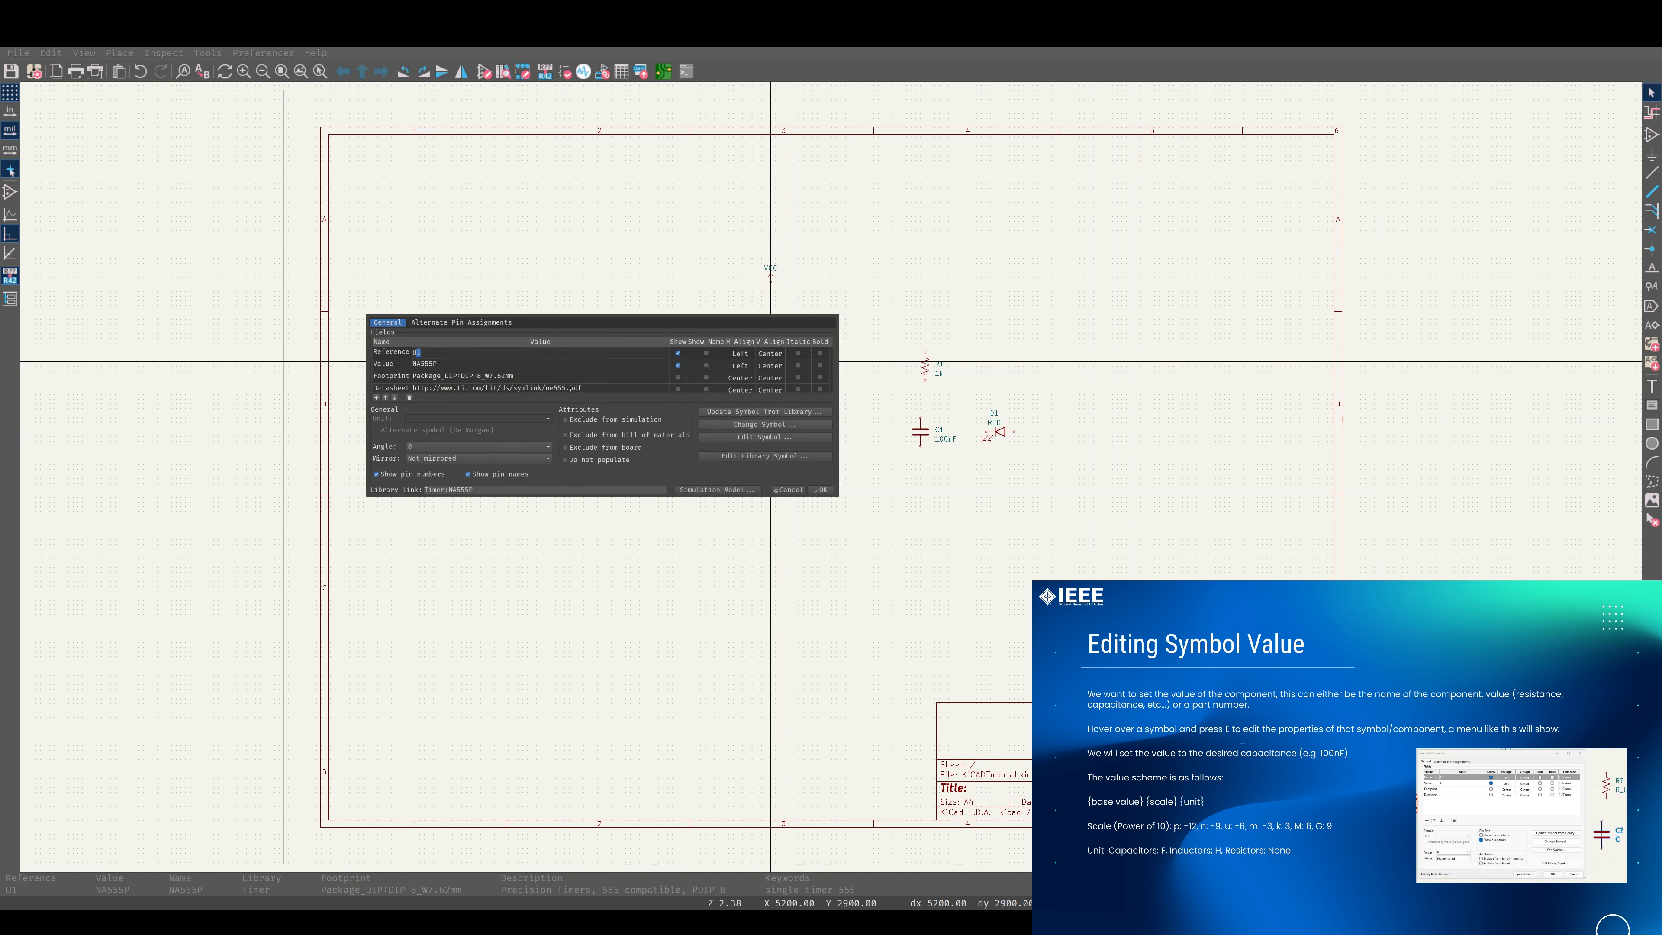
scroll(466, 375, "down", 1)
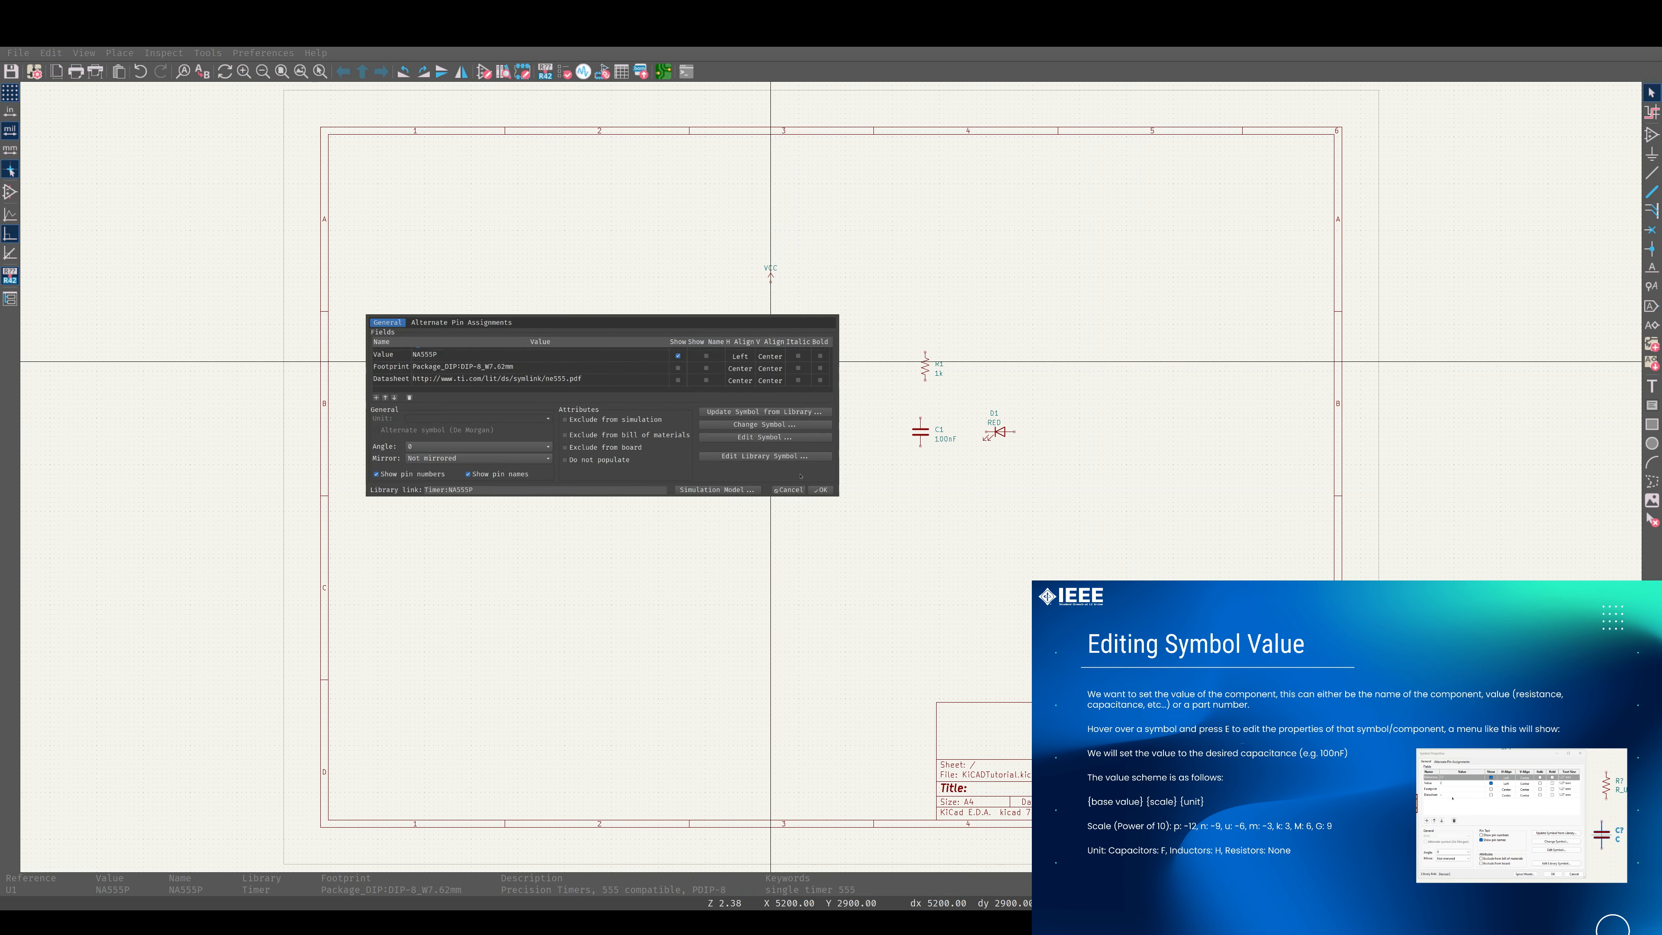
left_click(819, 490)
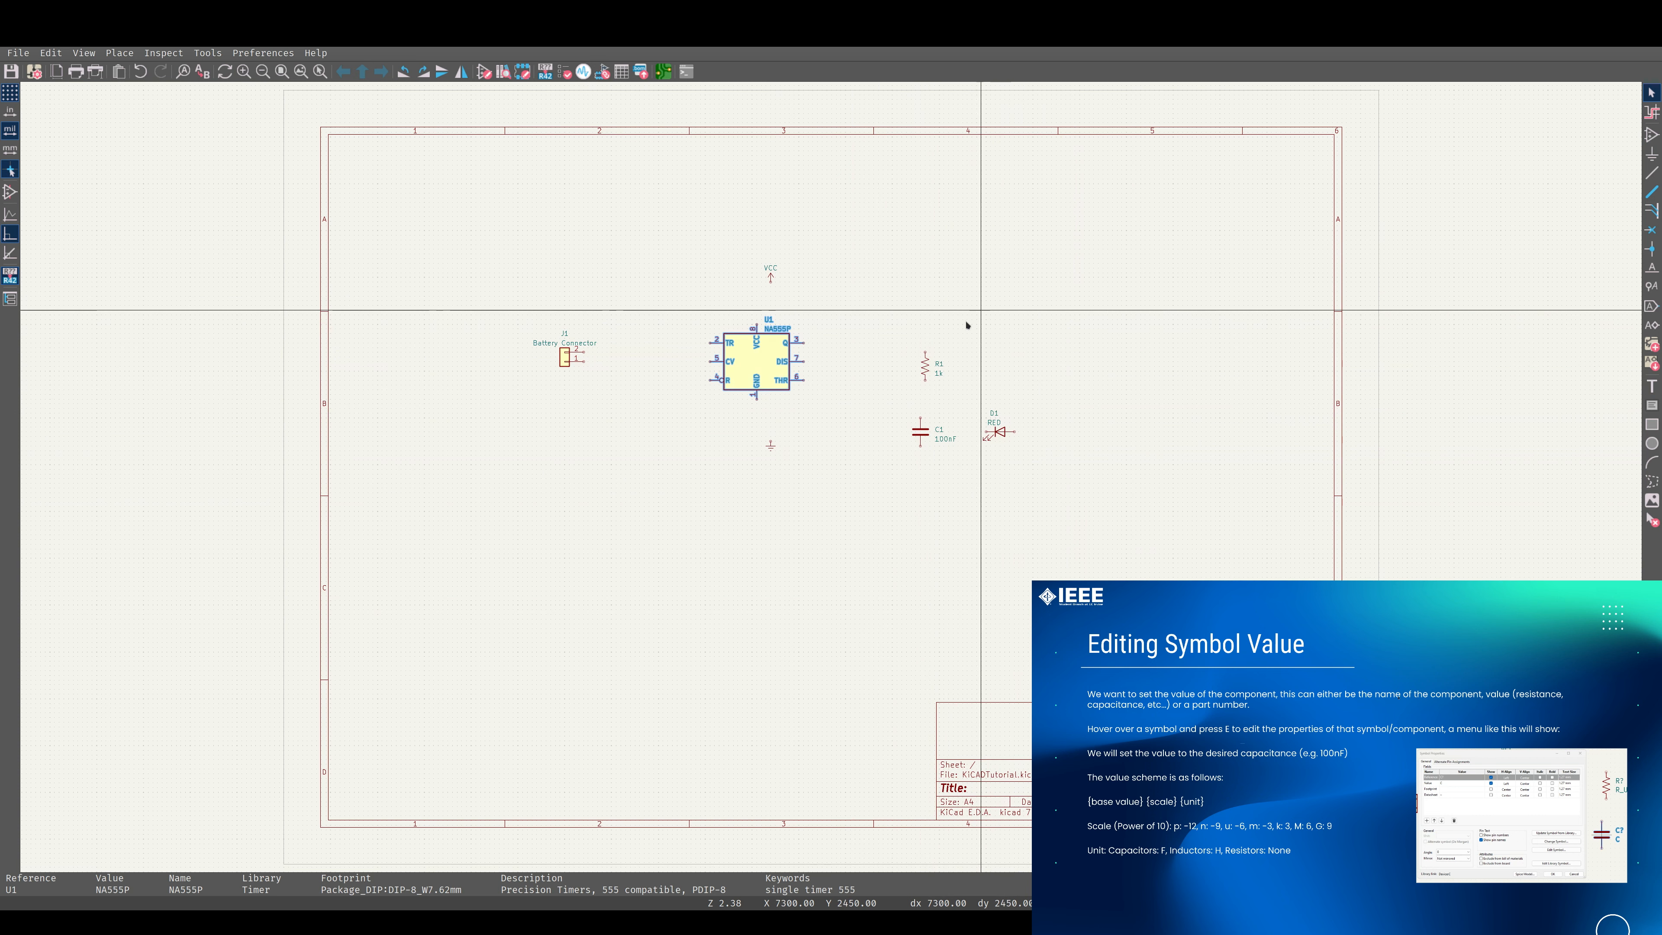
left_click(1001, 323)
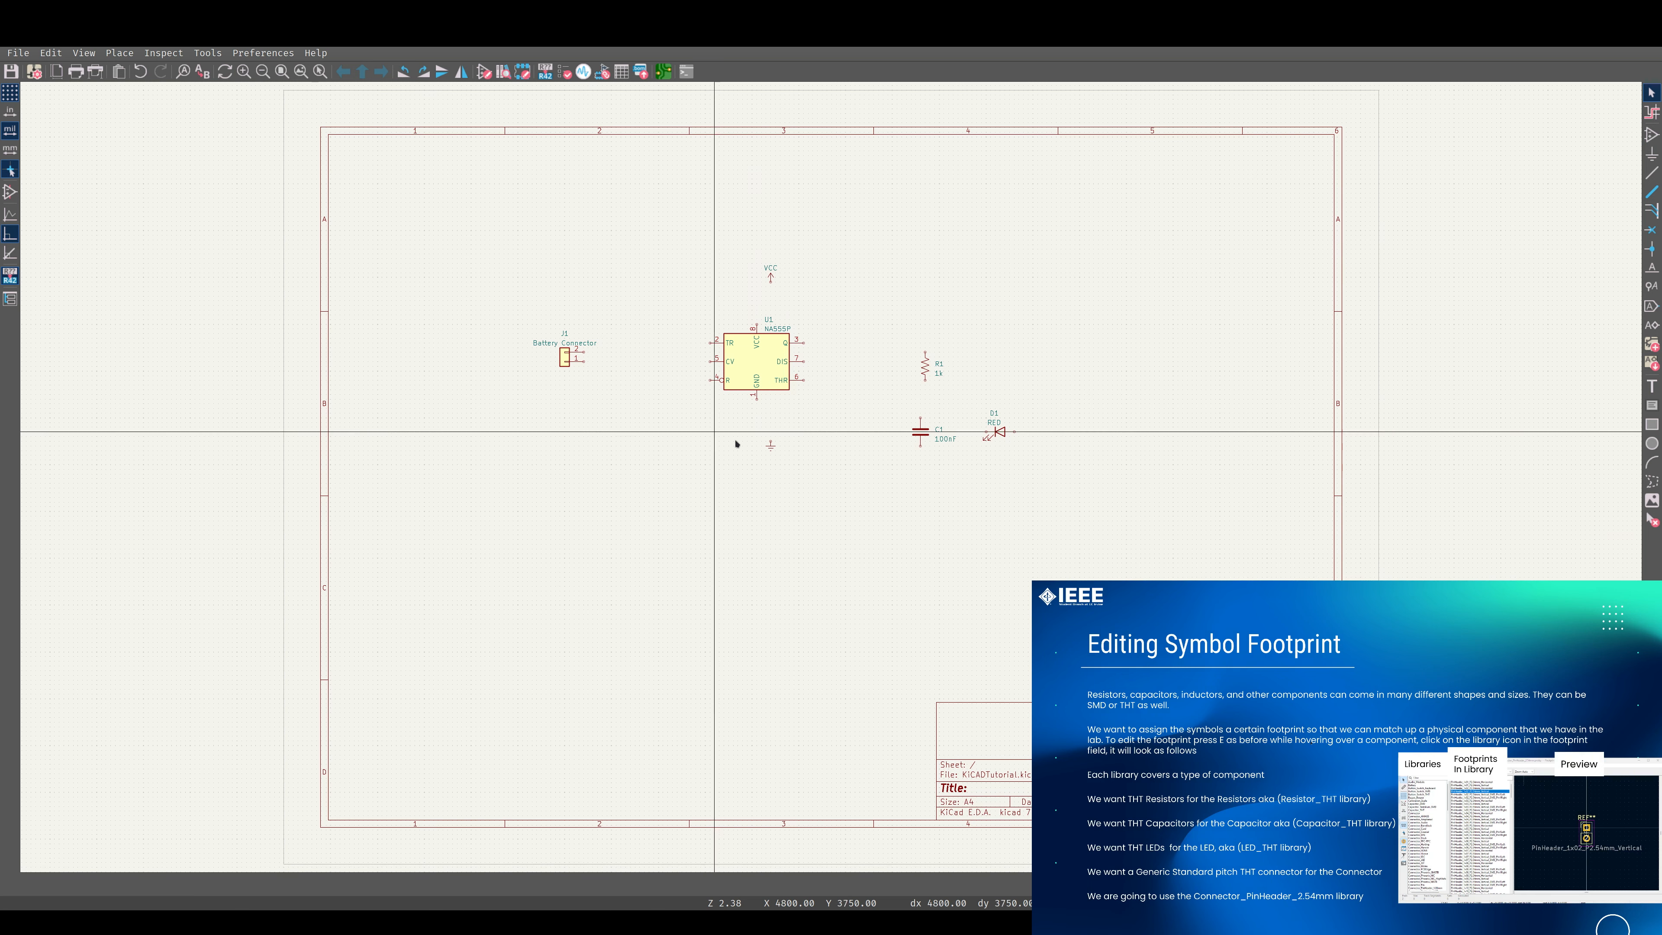
Open the footprint library browser for resistor R1's footprint and widen the list of libraries to show their full names.
scroll(764, 417, "up", 3, "shift")
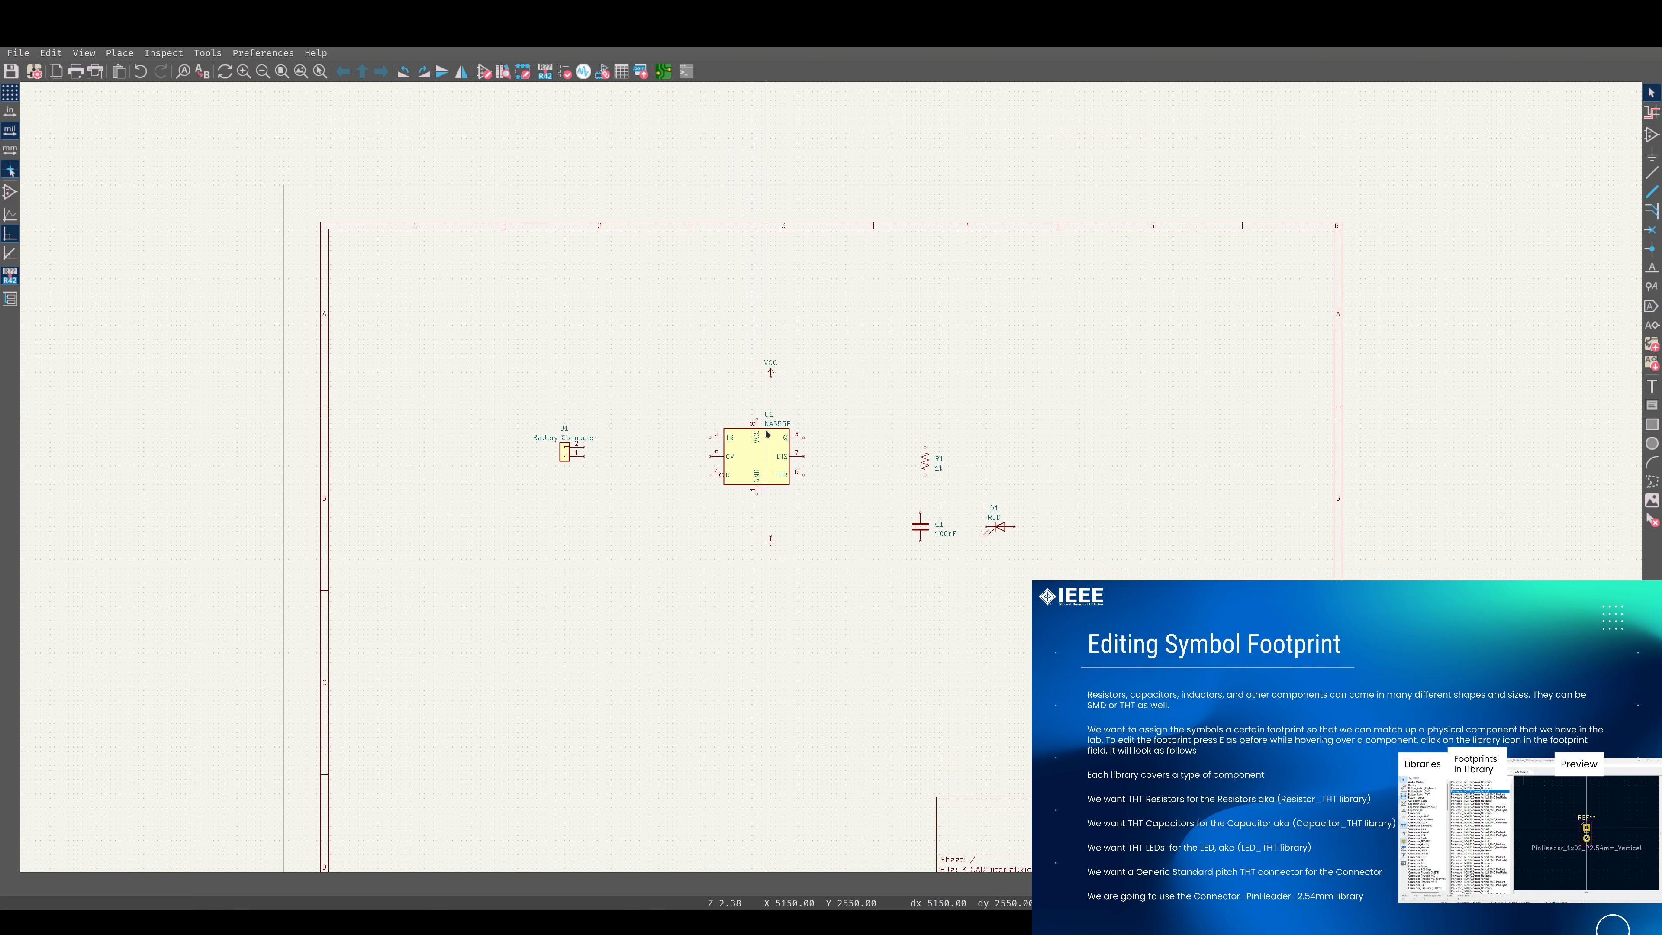
left_click(926, 460)
key("e")
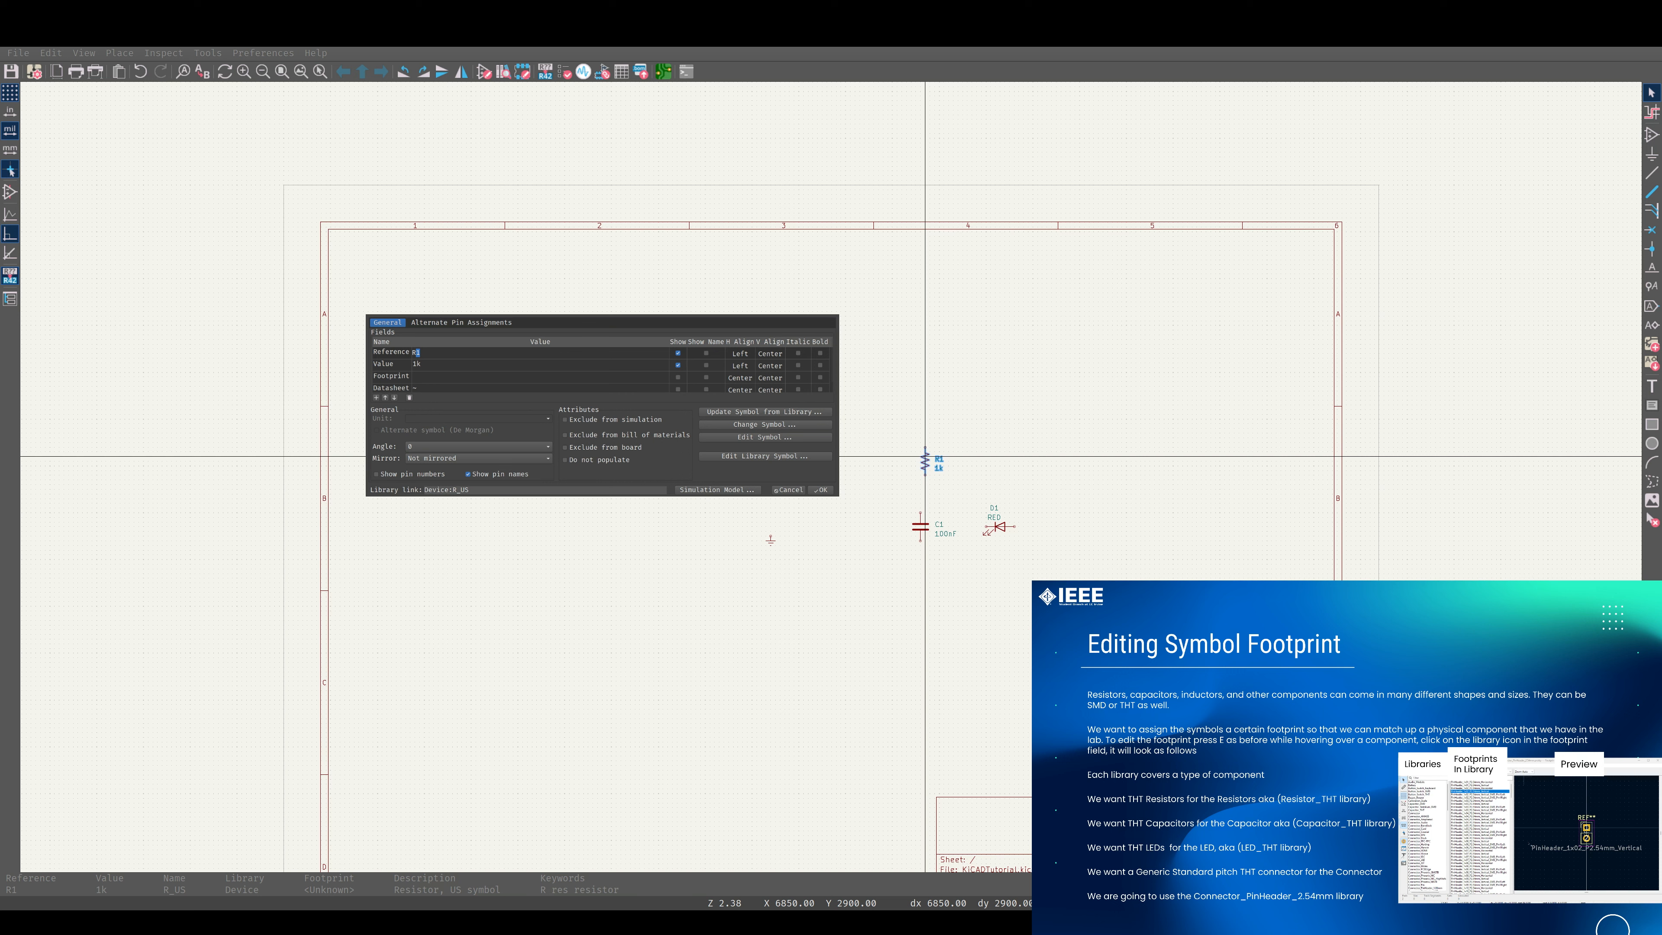
left_click(484, 372)
left_click(664, 377)
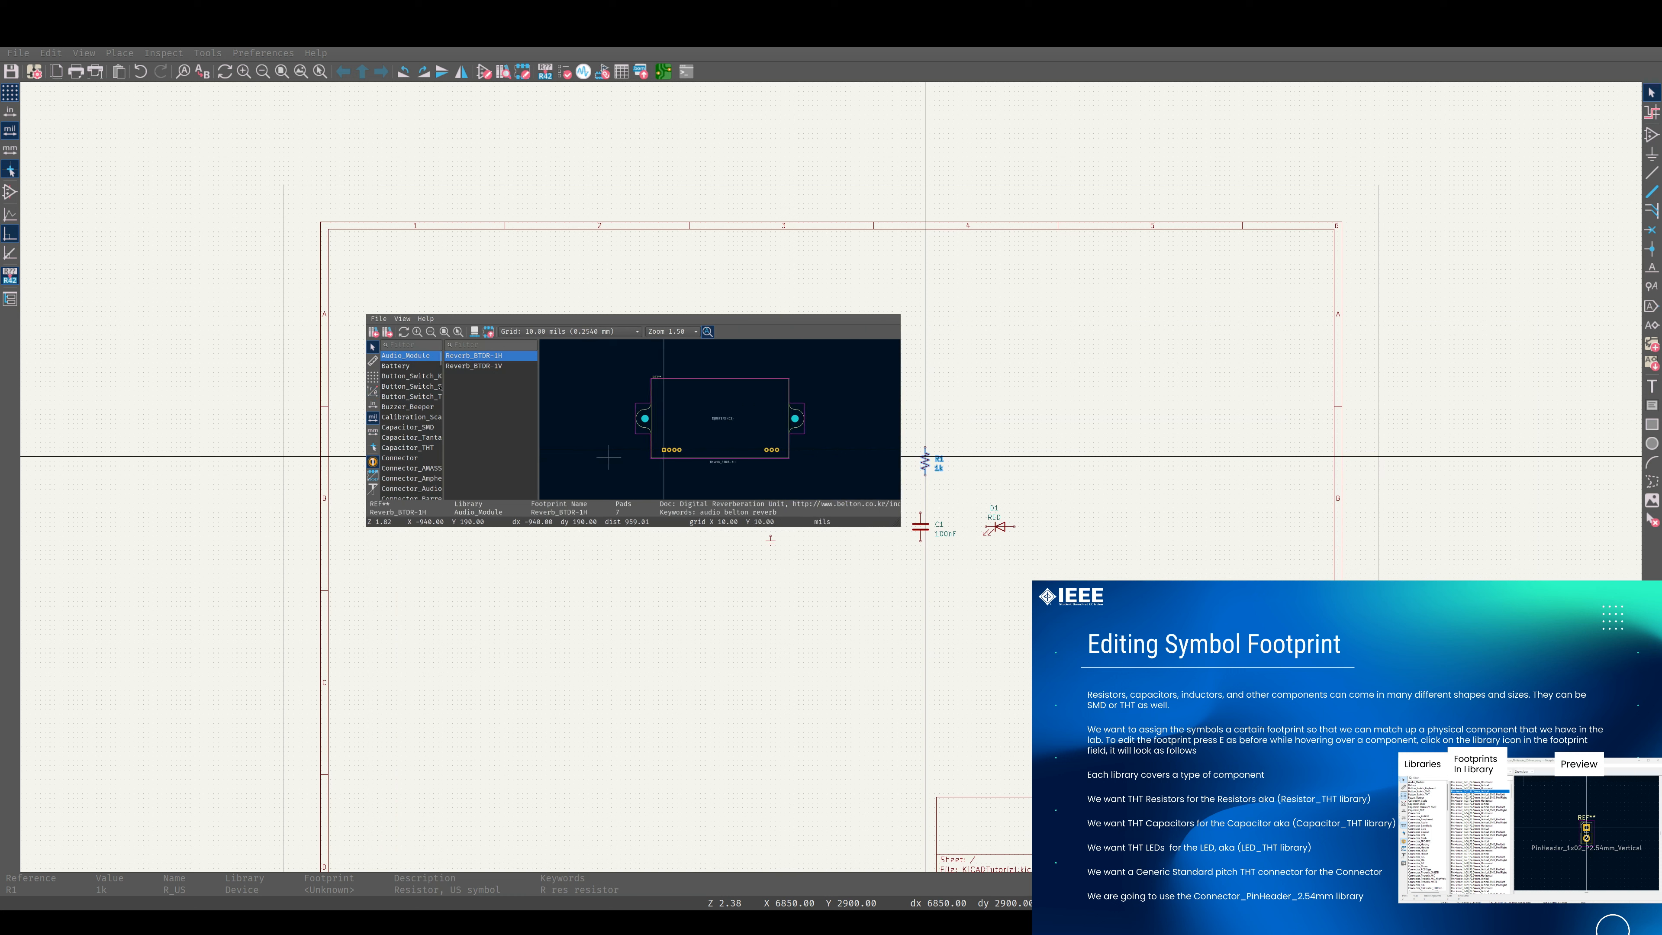
left_click_drag(443, 385, 500, 382)
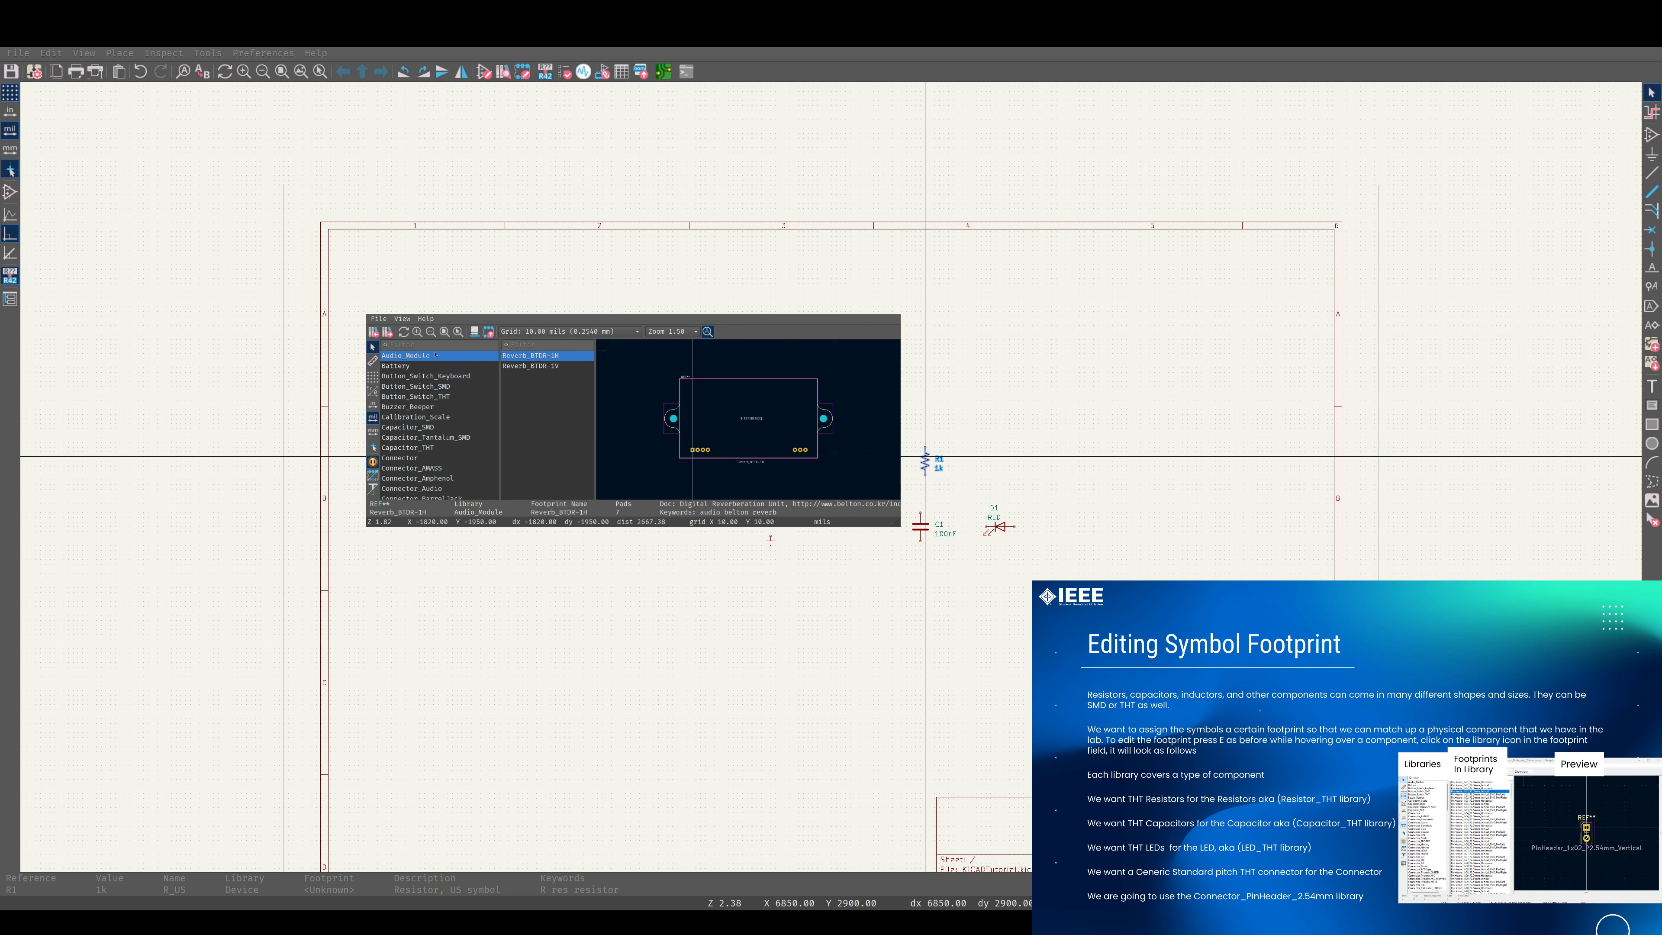
Look through the list of footprint libraries and examine the footprints in the Diode_THT library.
scroll(452, 439, "down", 14)
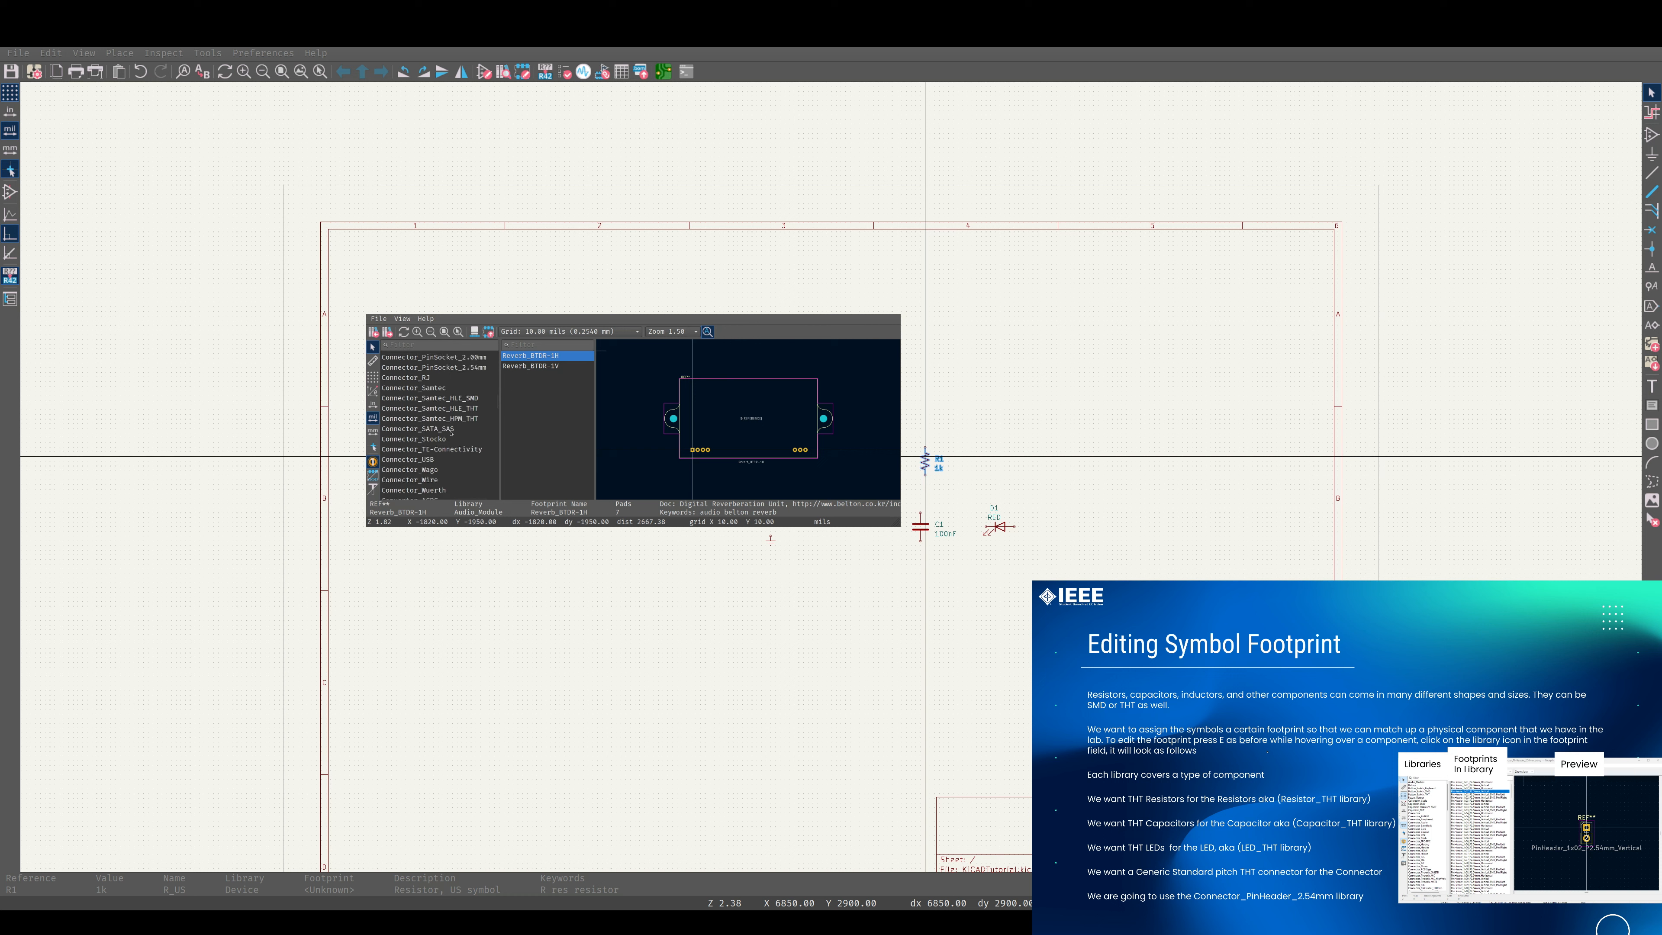
left_click(419, 345)
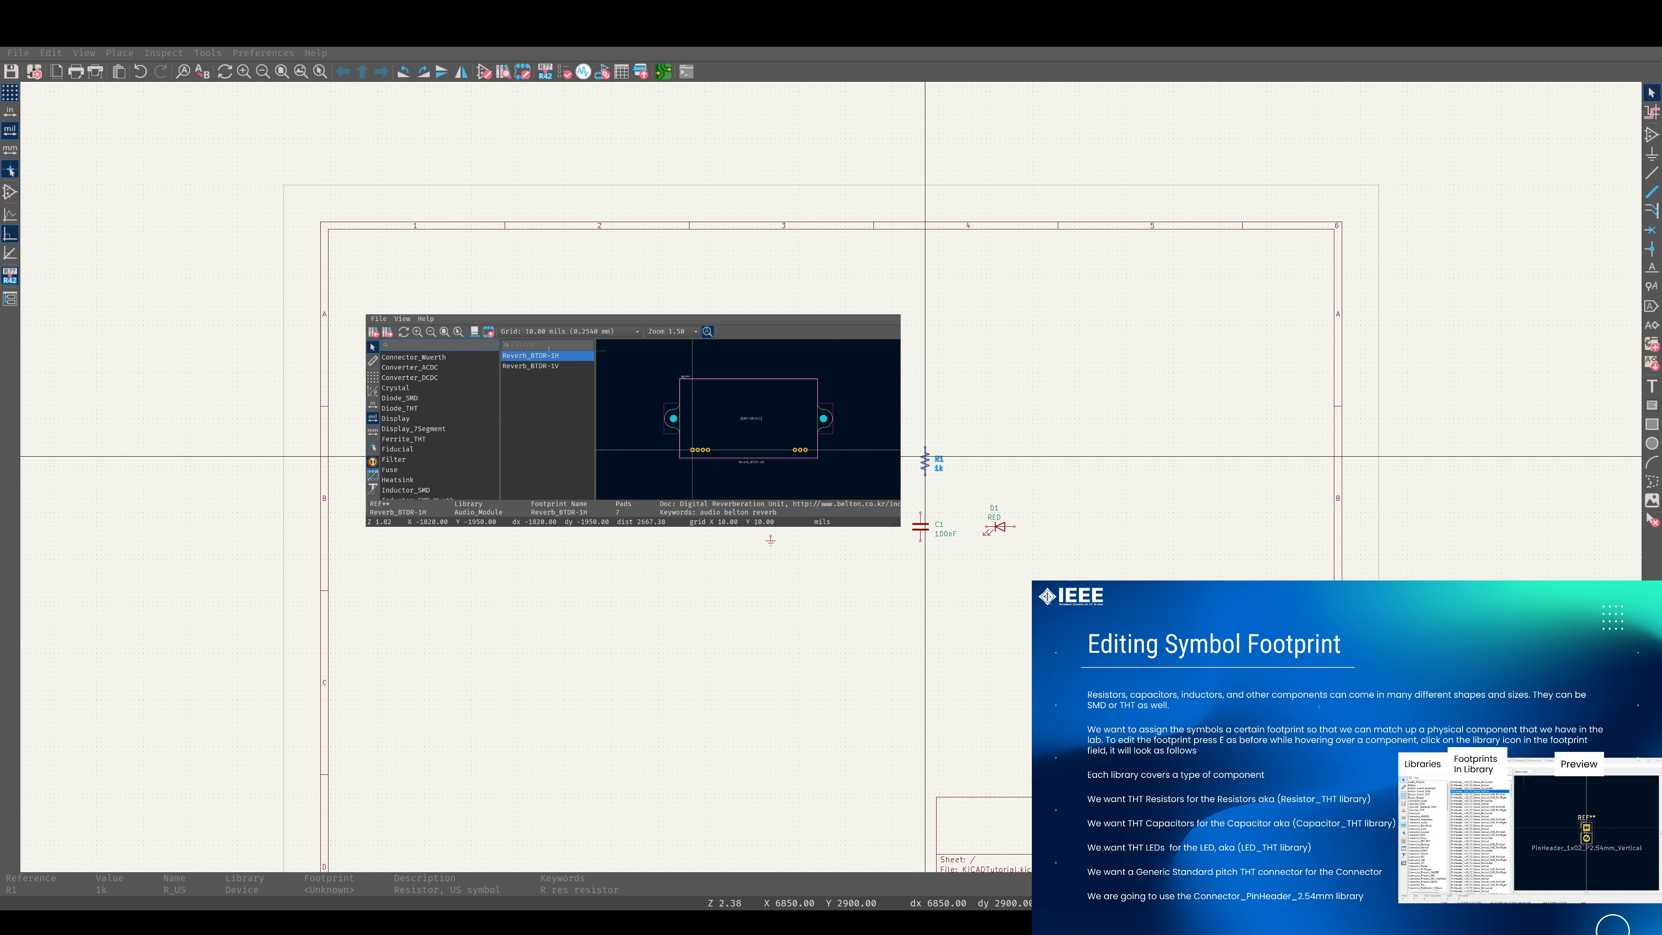
left_click(405, 409)
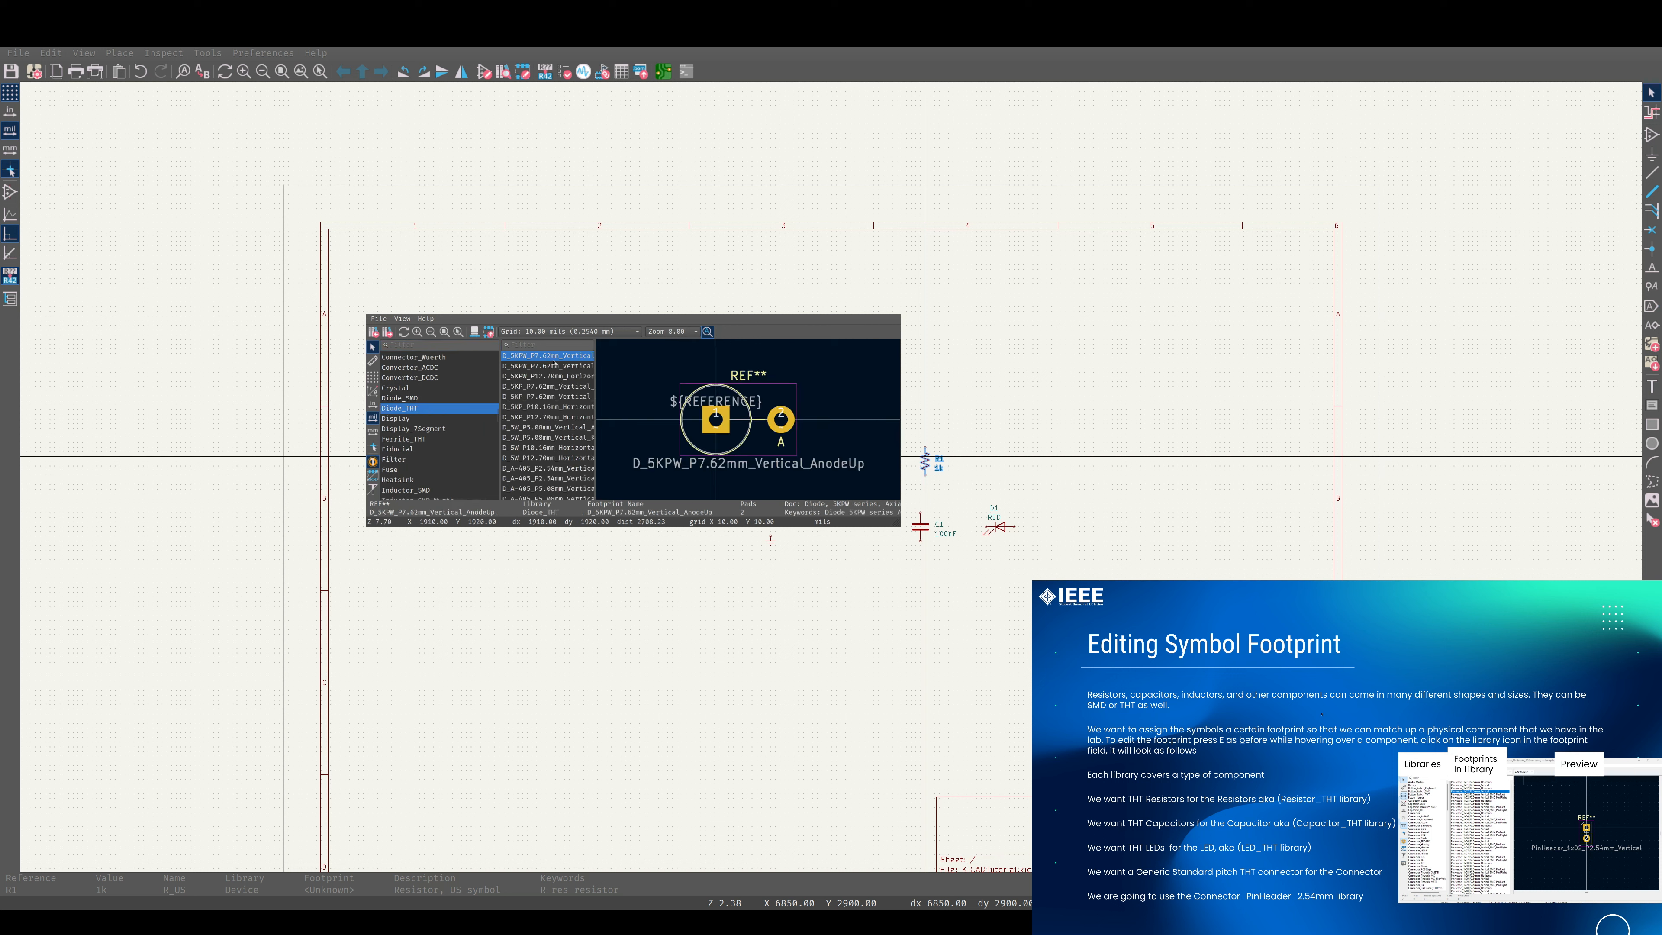
scroll(553, 363, "down", 5)
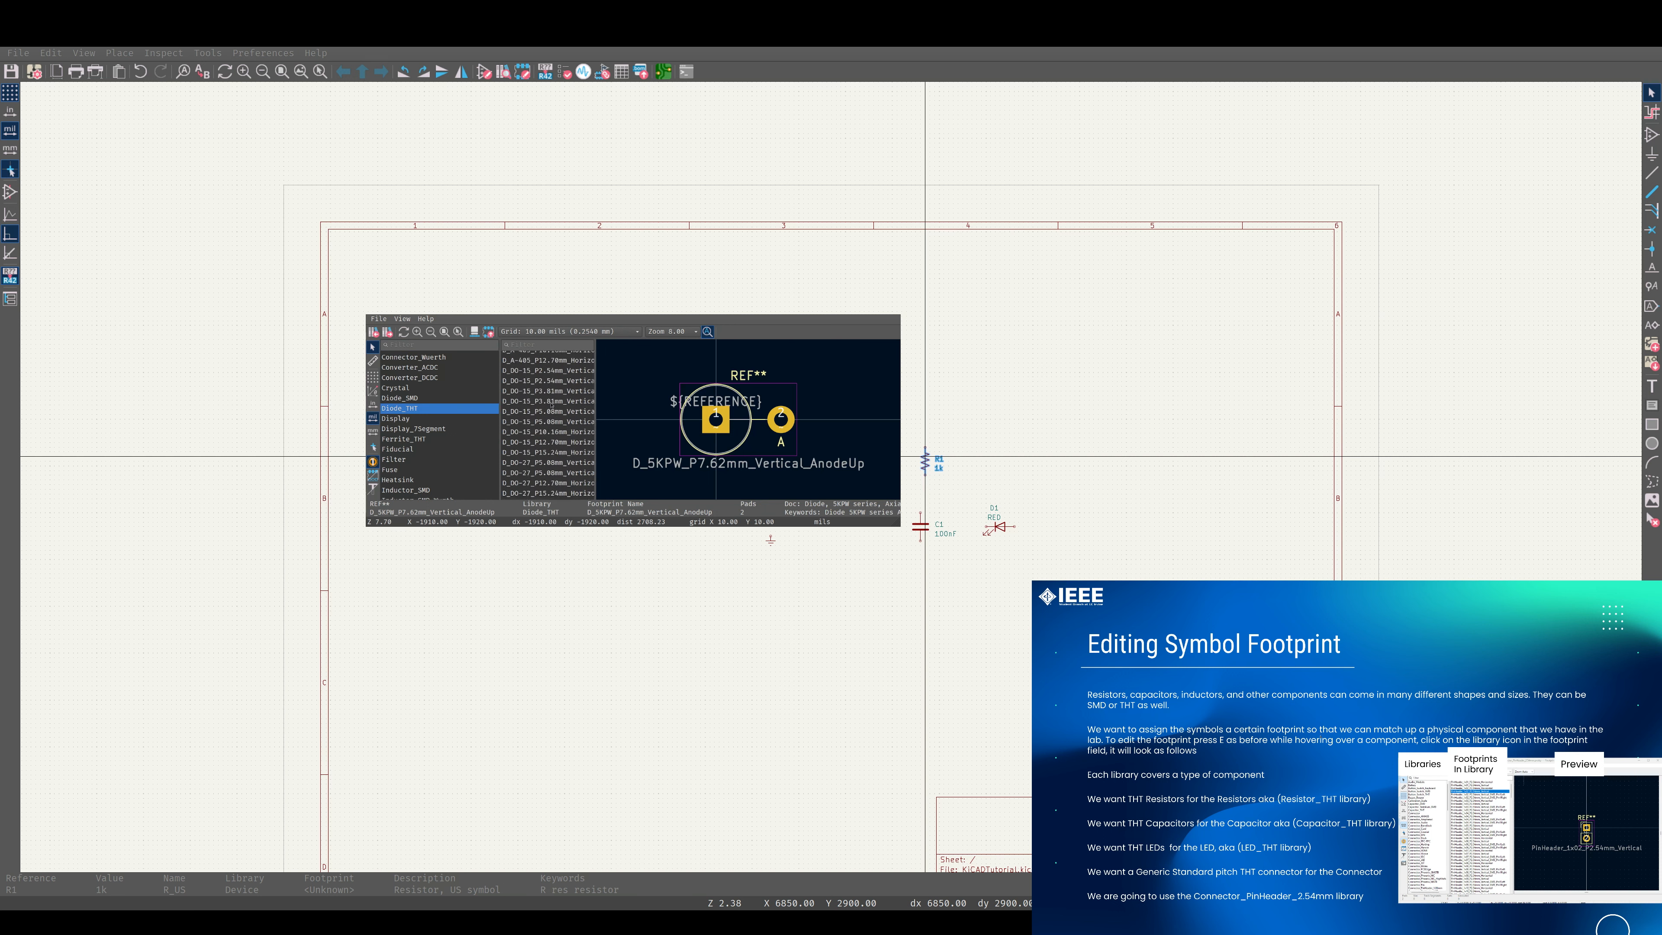
scroll(551, 406, "down", 8)
scroll(551, 402, "up", 6)
scroll(458, 393, "up", 10)
scroll(568, 358, "up", 2)
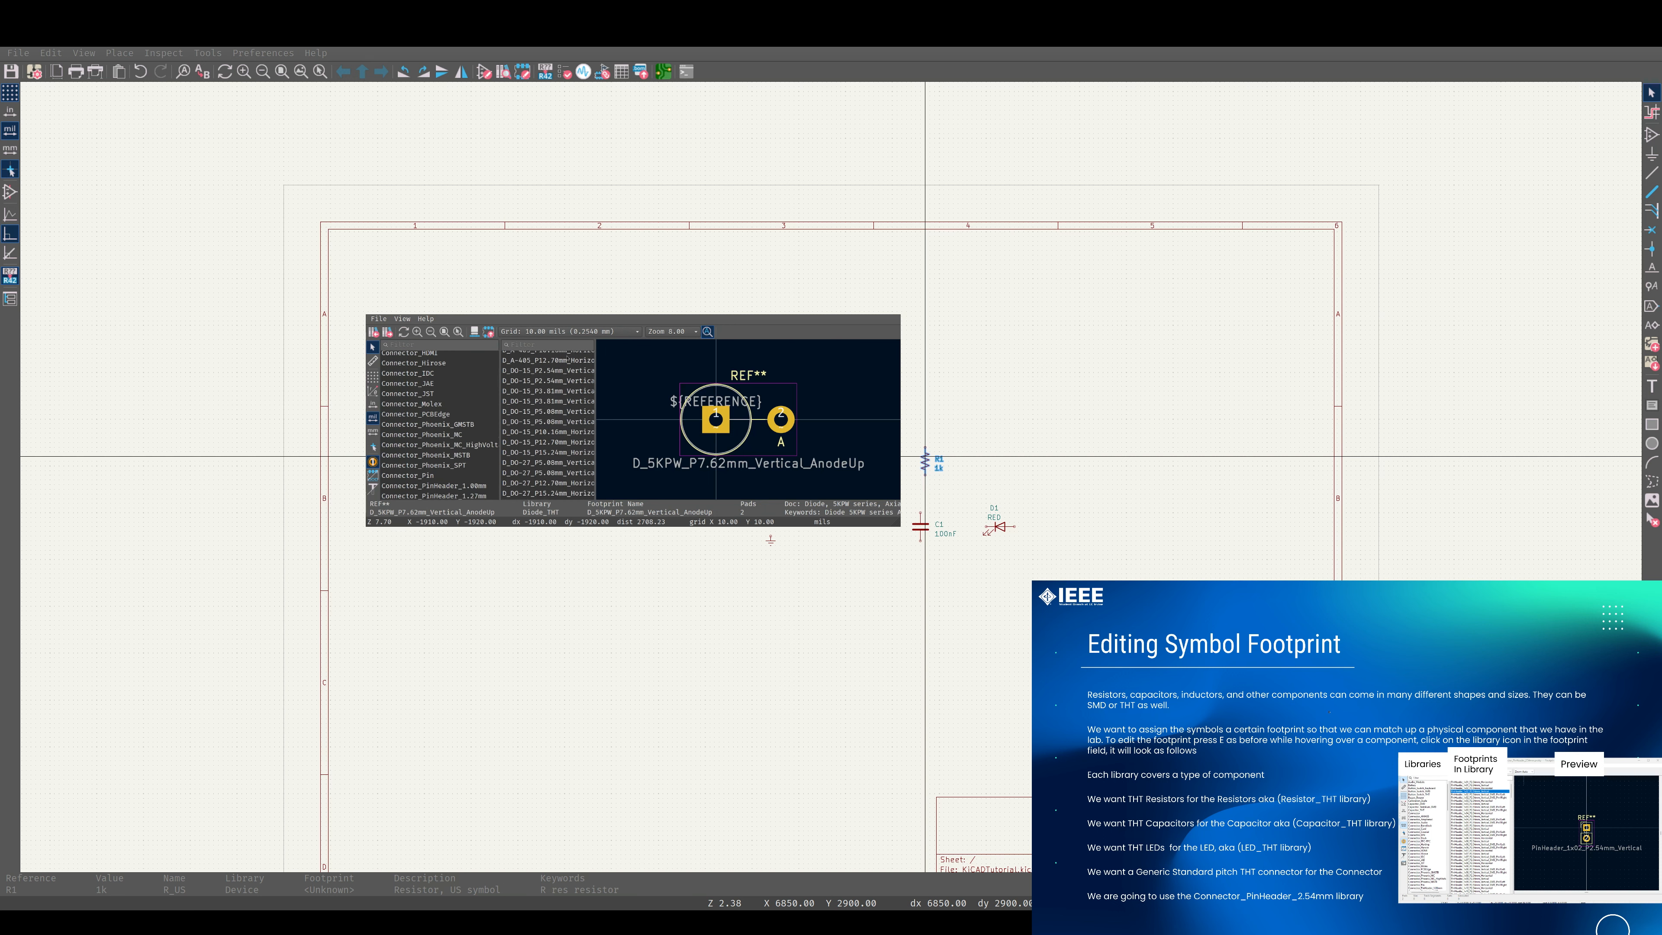
scroll(563, 367, "down", 10)
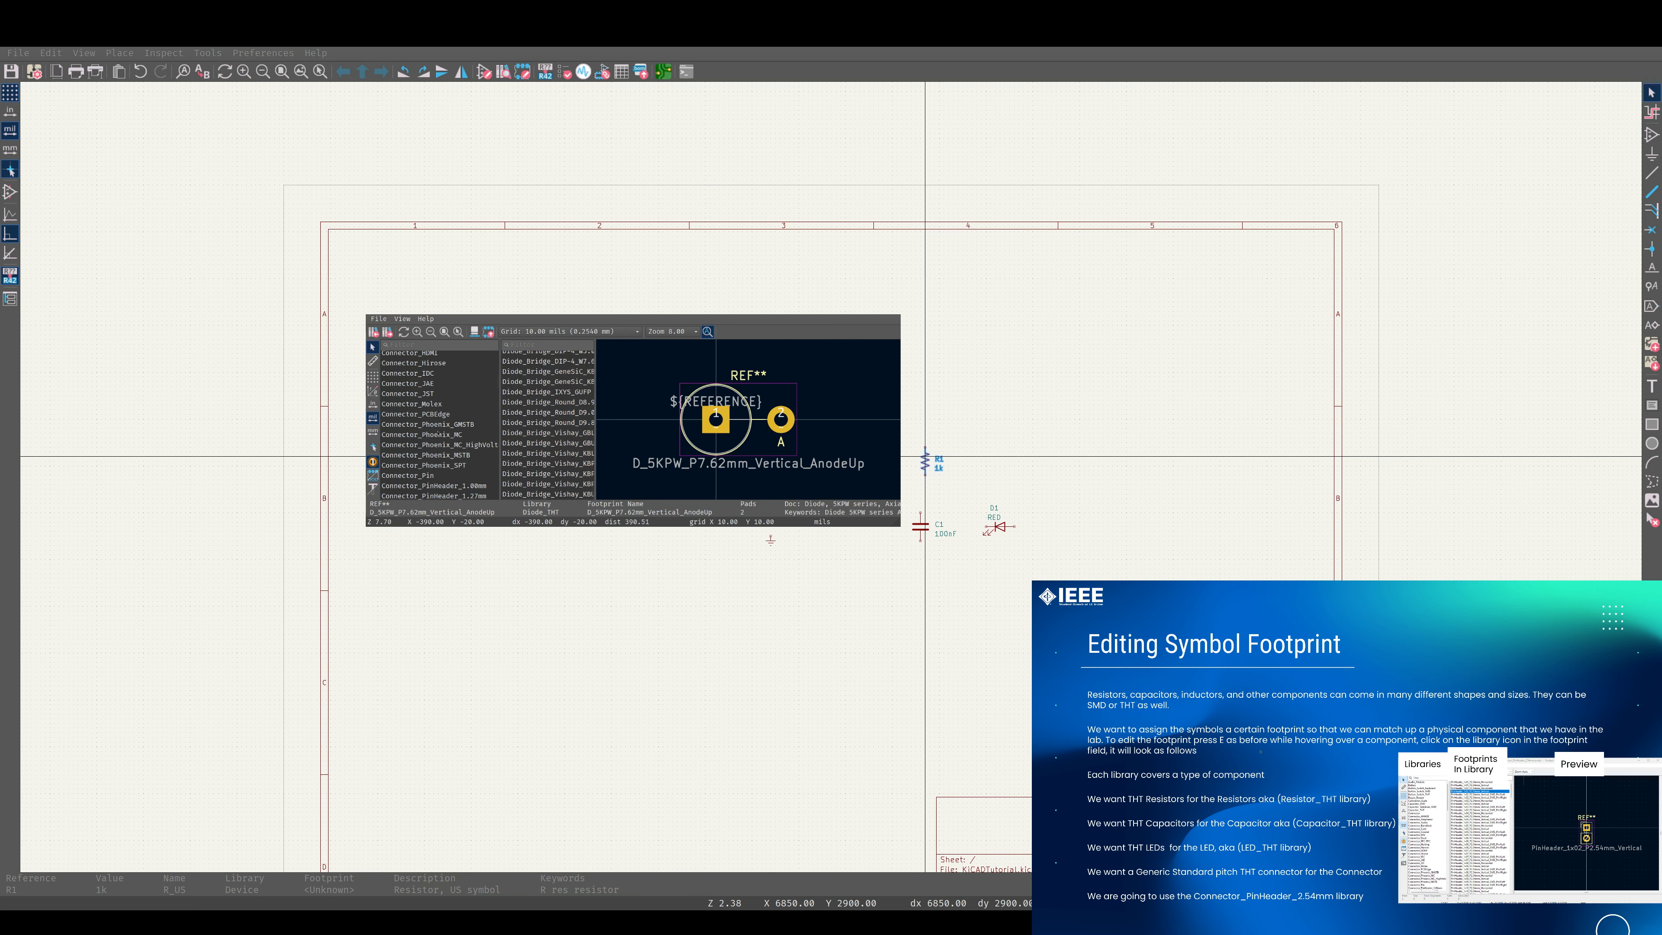
scroll(437, 433, "up", 8)
Filter the footprint libraries for resistors and select the Resistor_THT library.
left_click(439, 345)
type("R")
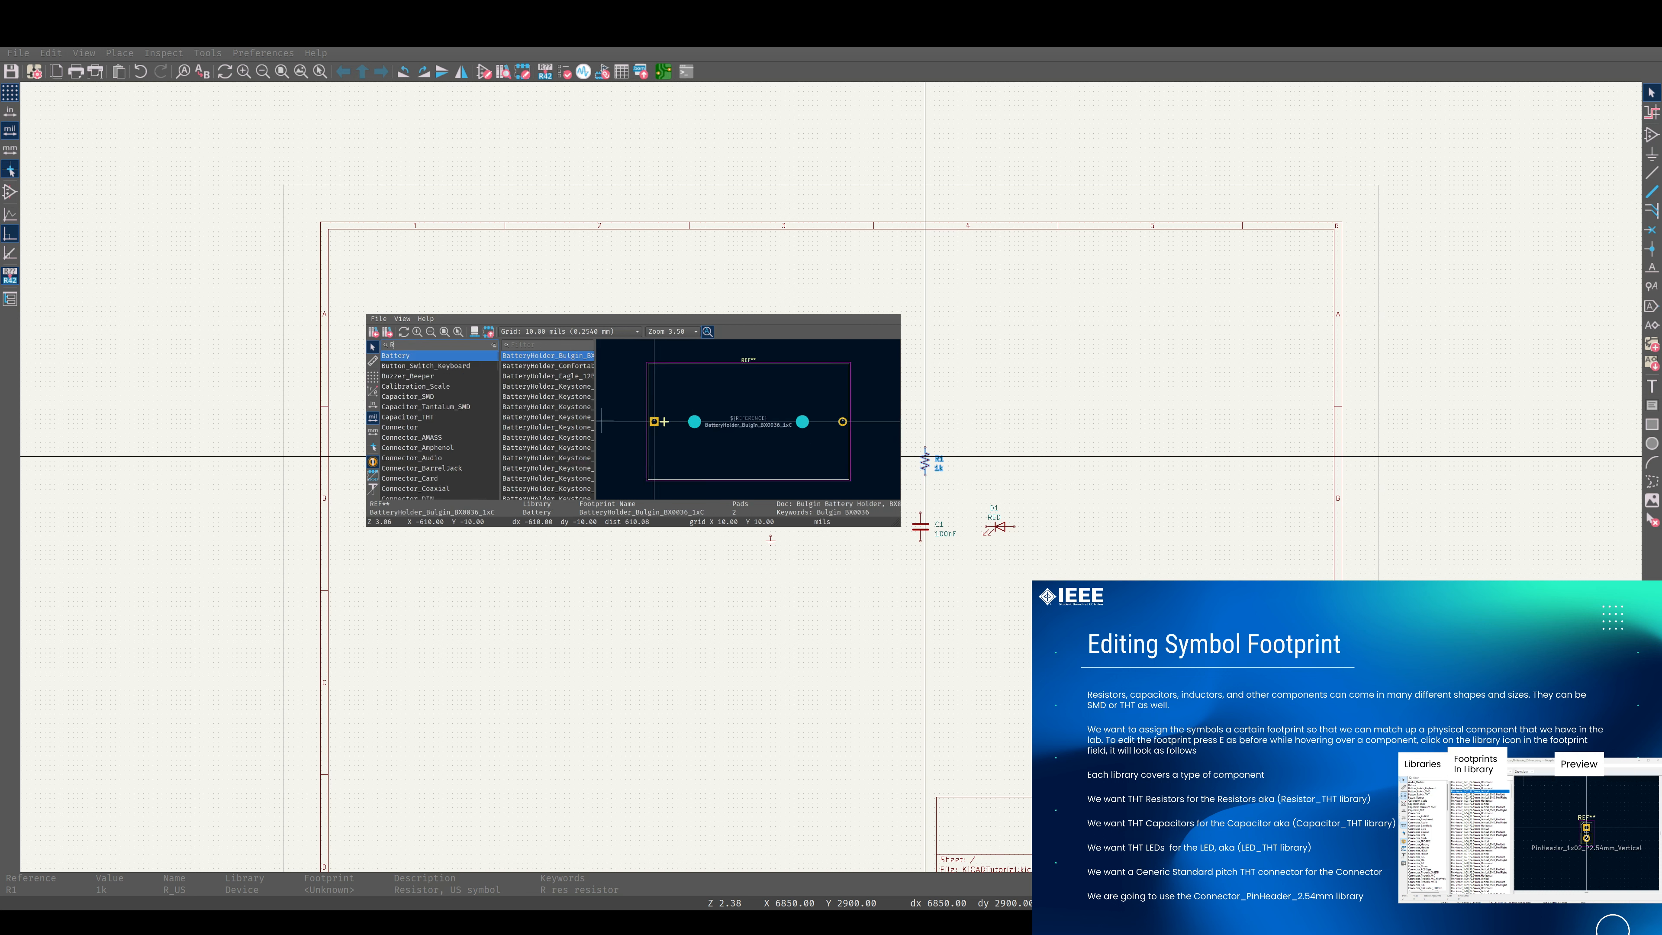
type("esis")
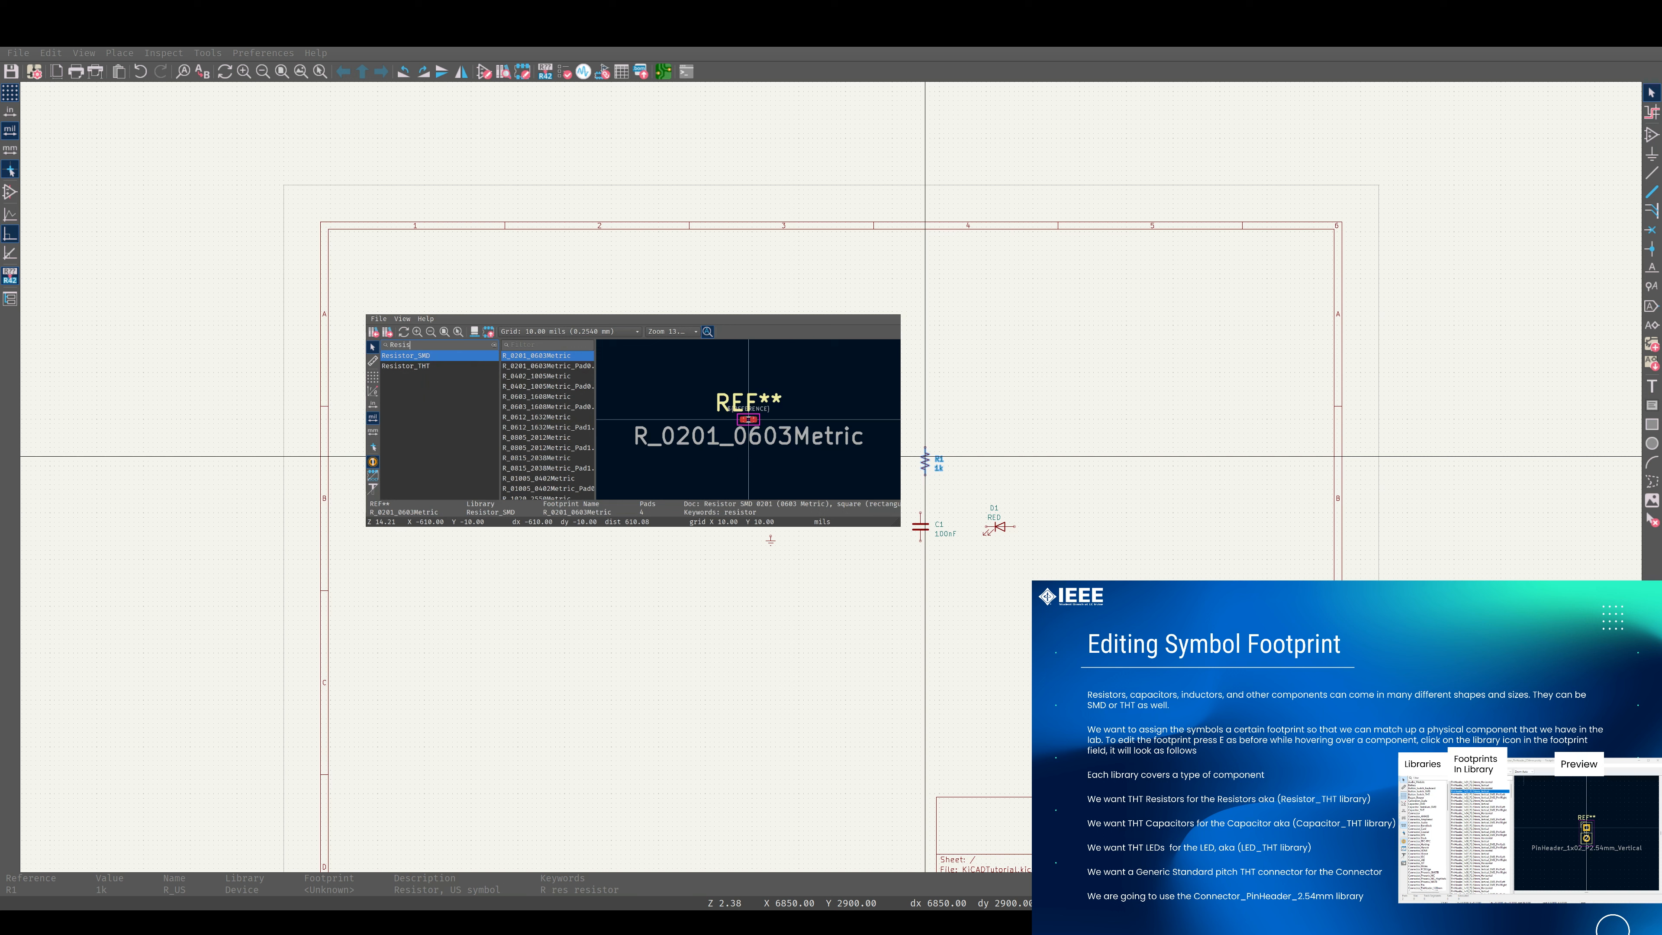
left_click(423, 367)
left_click(425, 357)
left_click(423, 367)
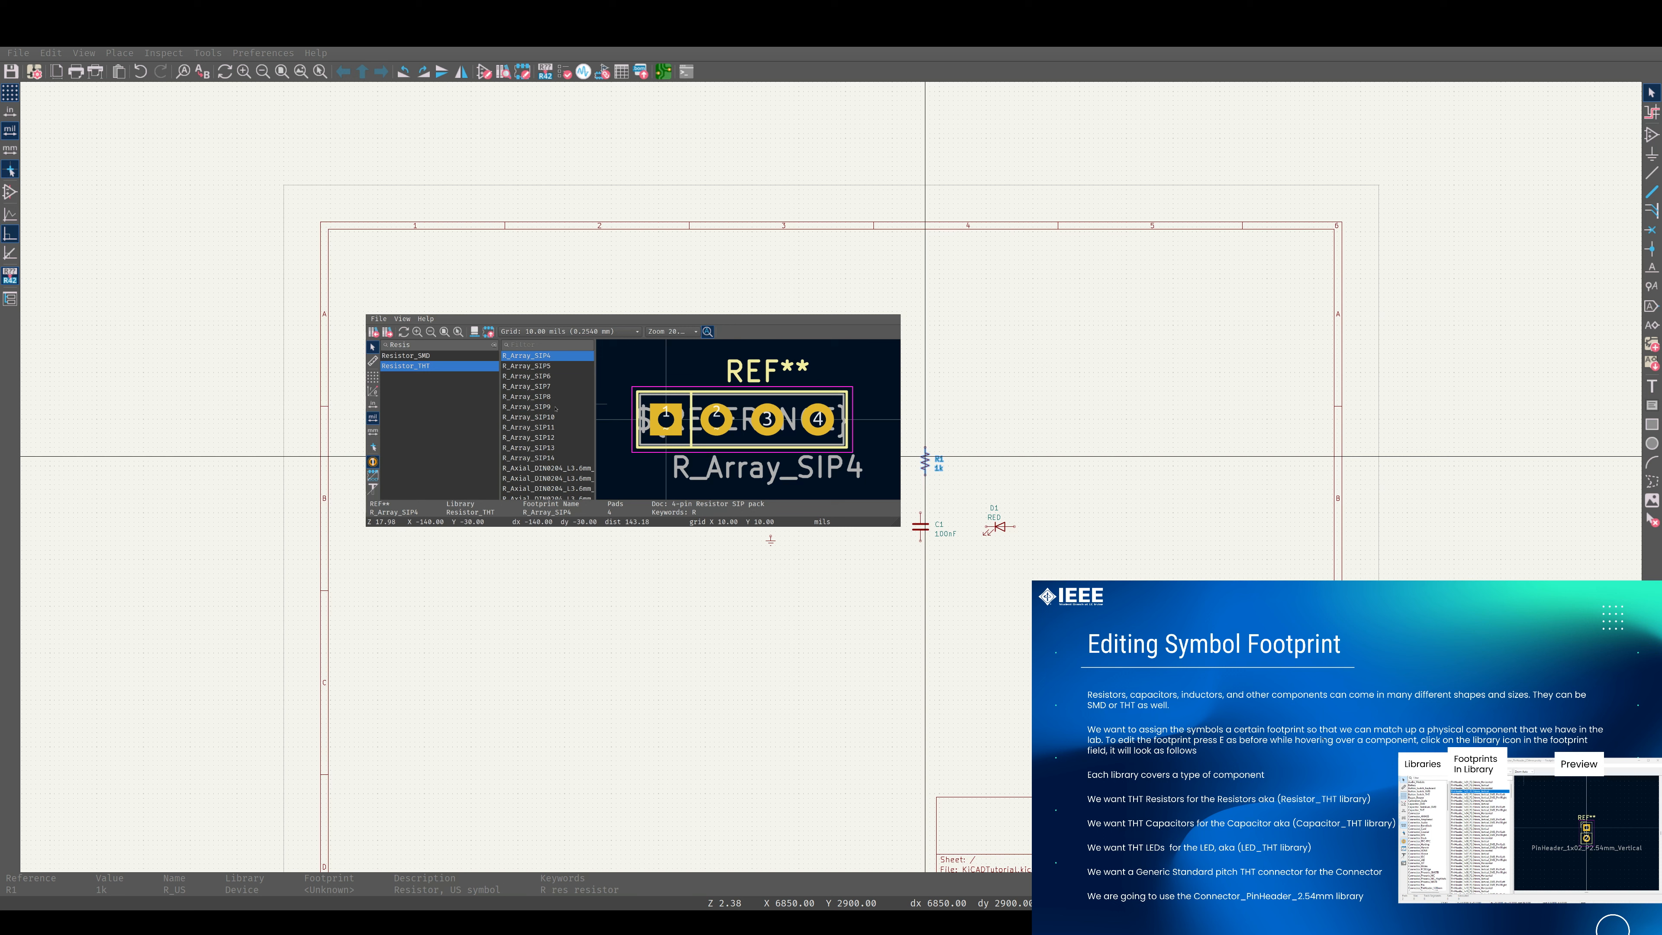
Filter the Resistor_THT footprints by 0207.
scroll(555, 408, "down", 3)
scroll(557, 407, "up", 1)
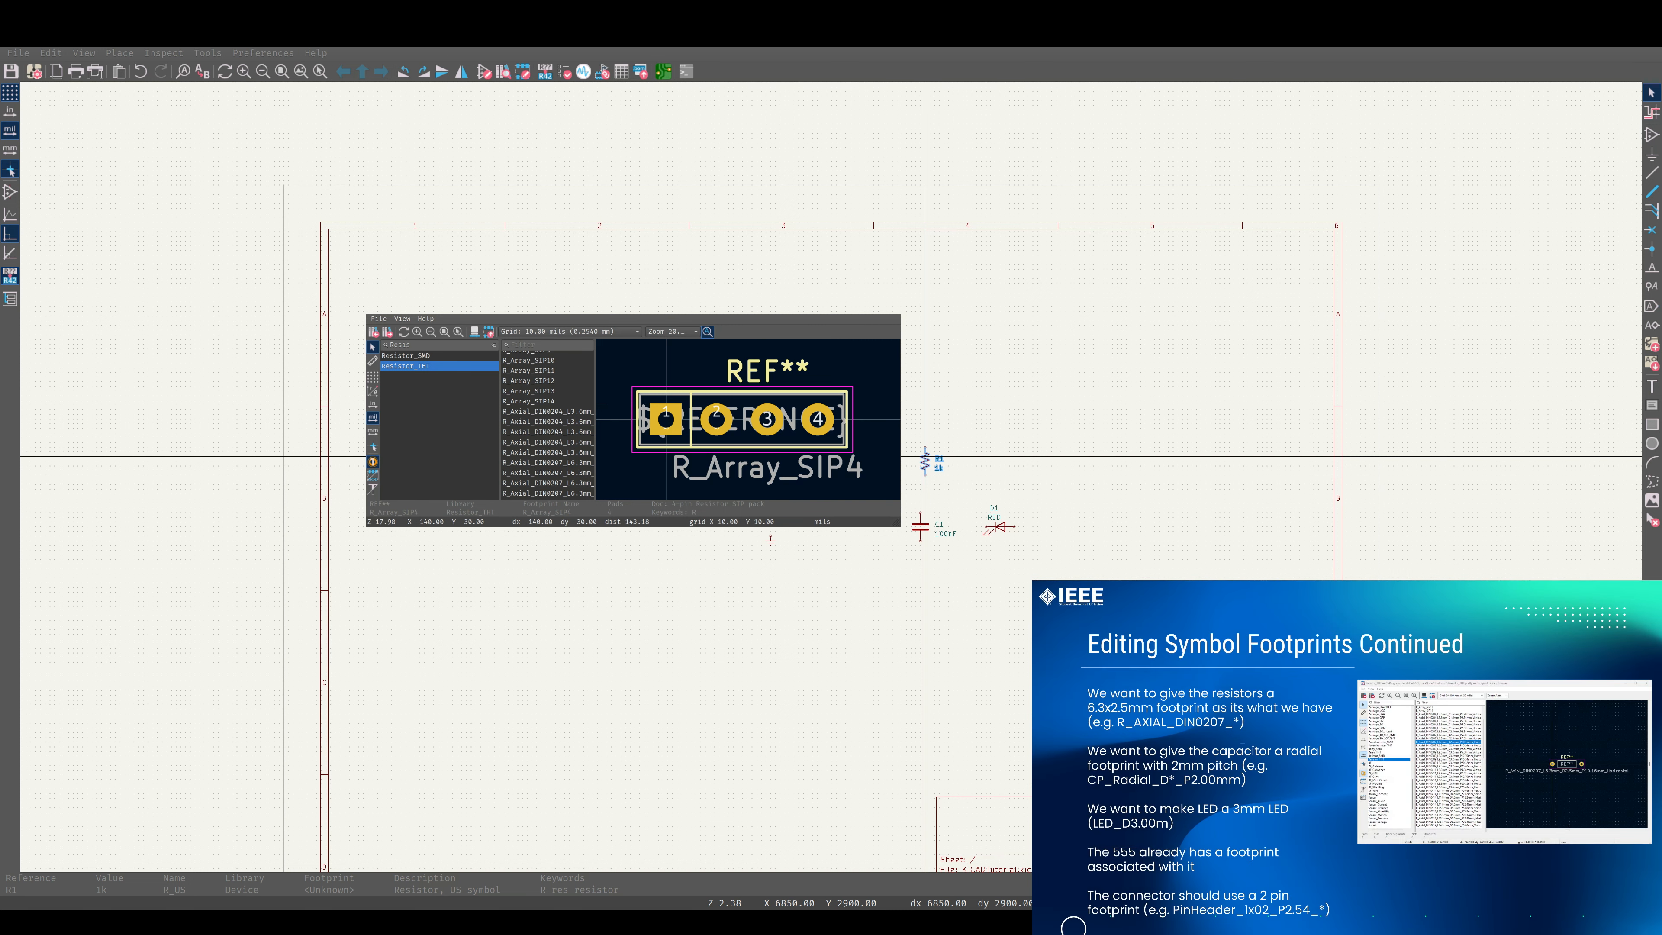
left_click(532, 345)
type("0207")
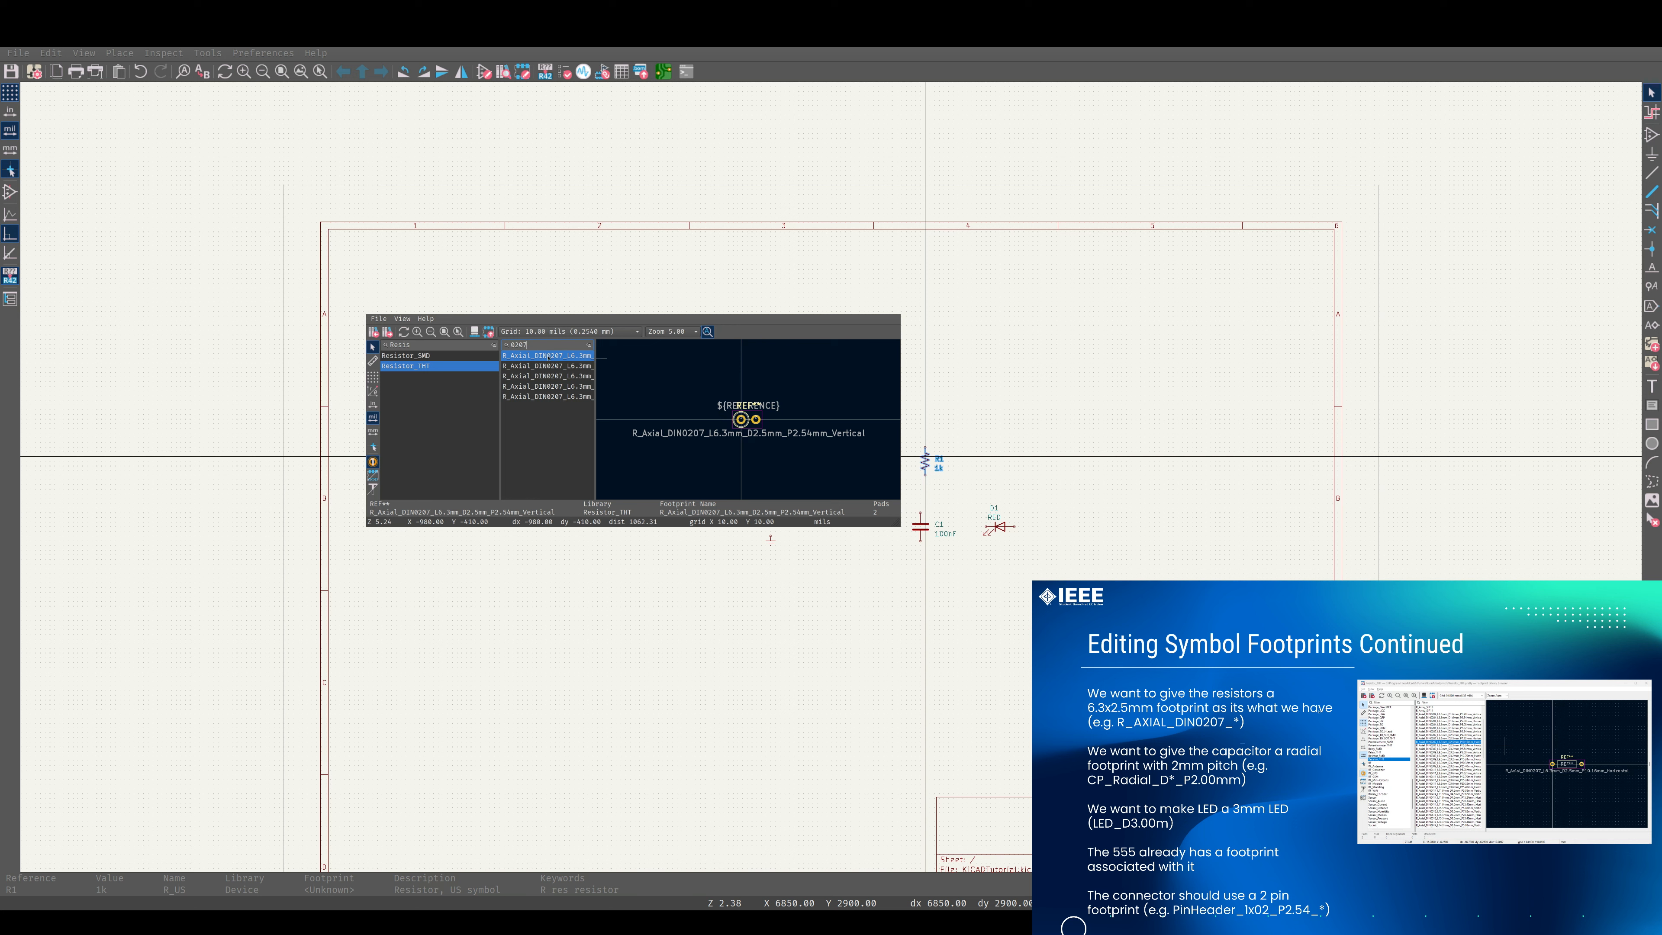
Compare the vertical and horizontal pitch variants of the R_Axial_DIN0207 footprint in the preview.
scroll(550, 362, "right", 5)
scroll(551, 361, "right", 5)
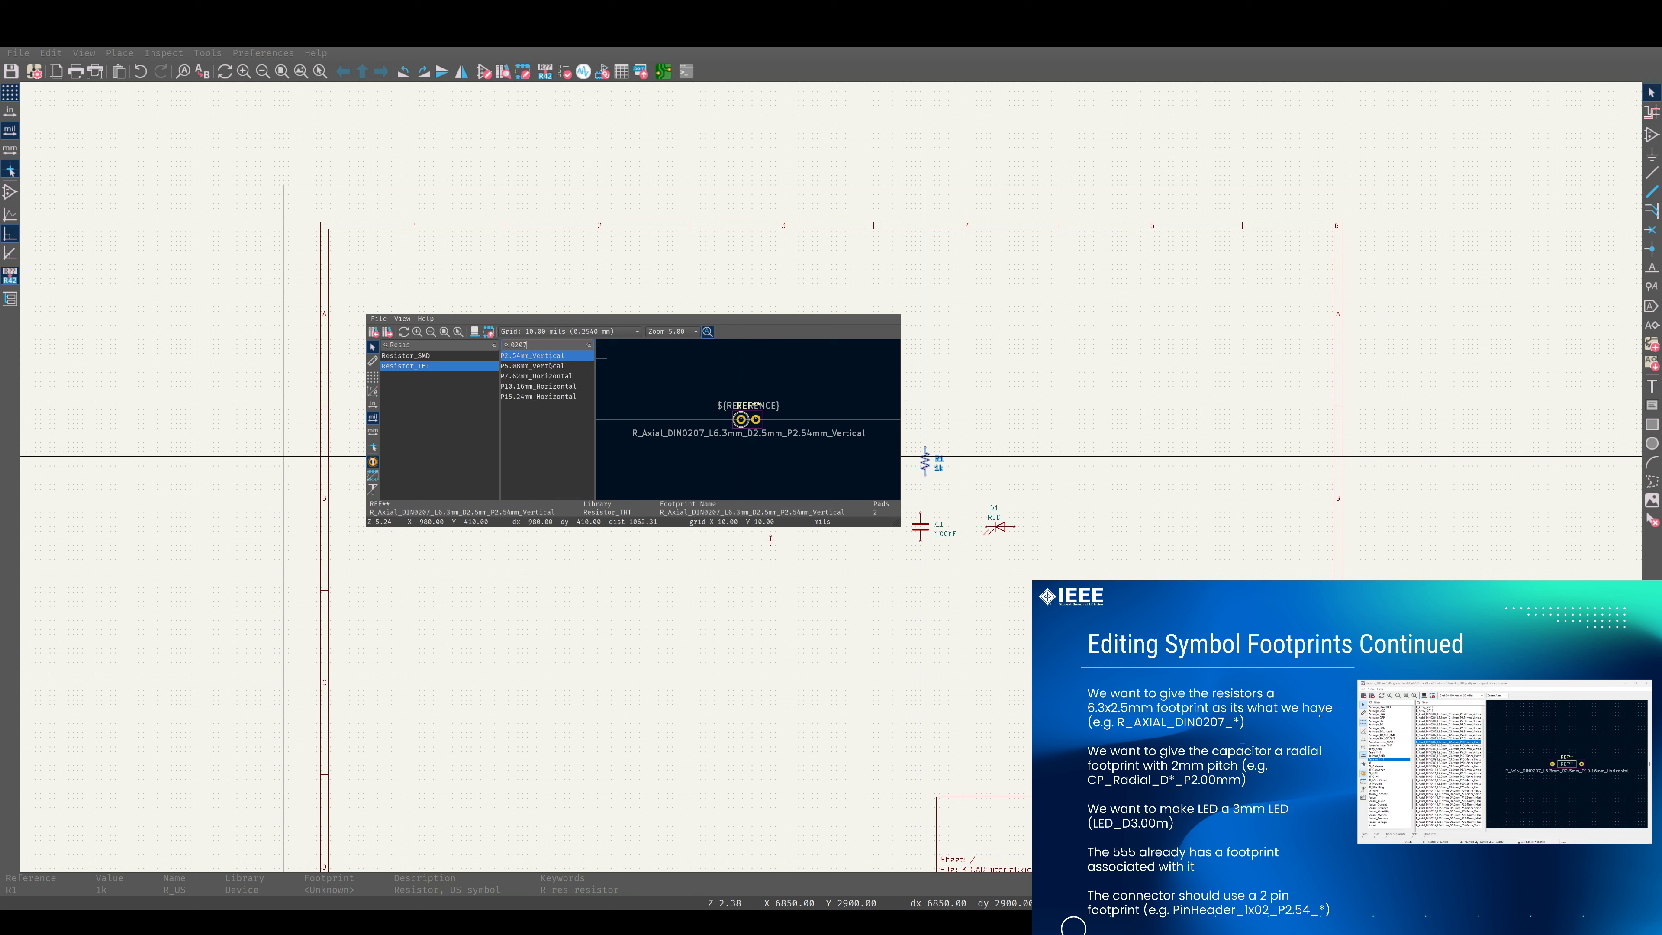
key("Down")
key("Down")
key("Down")
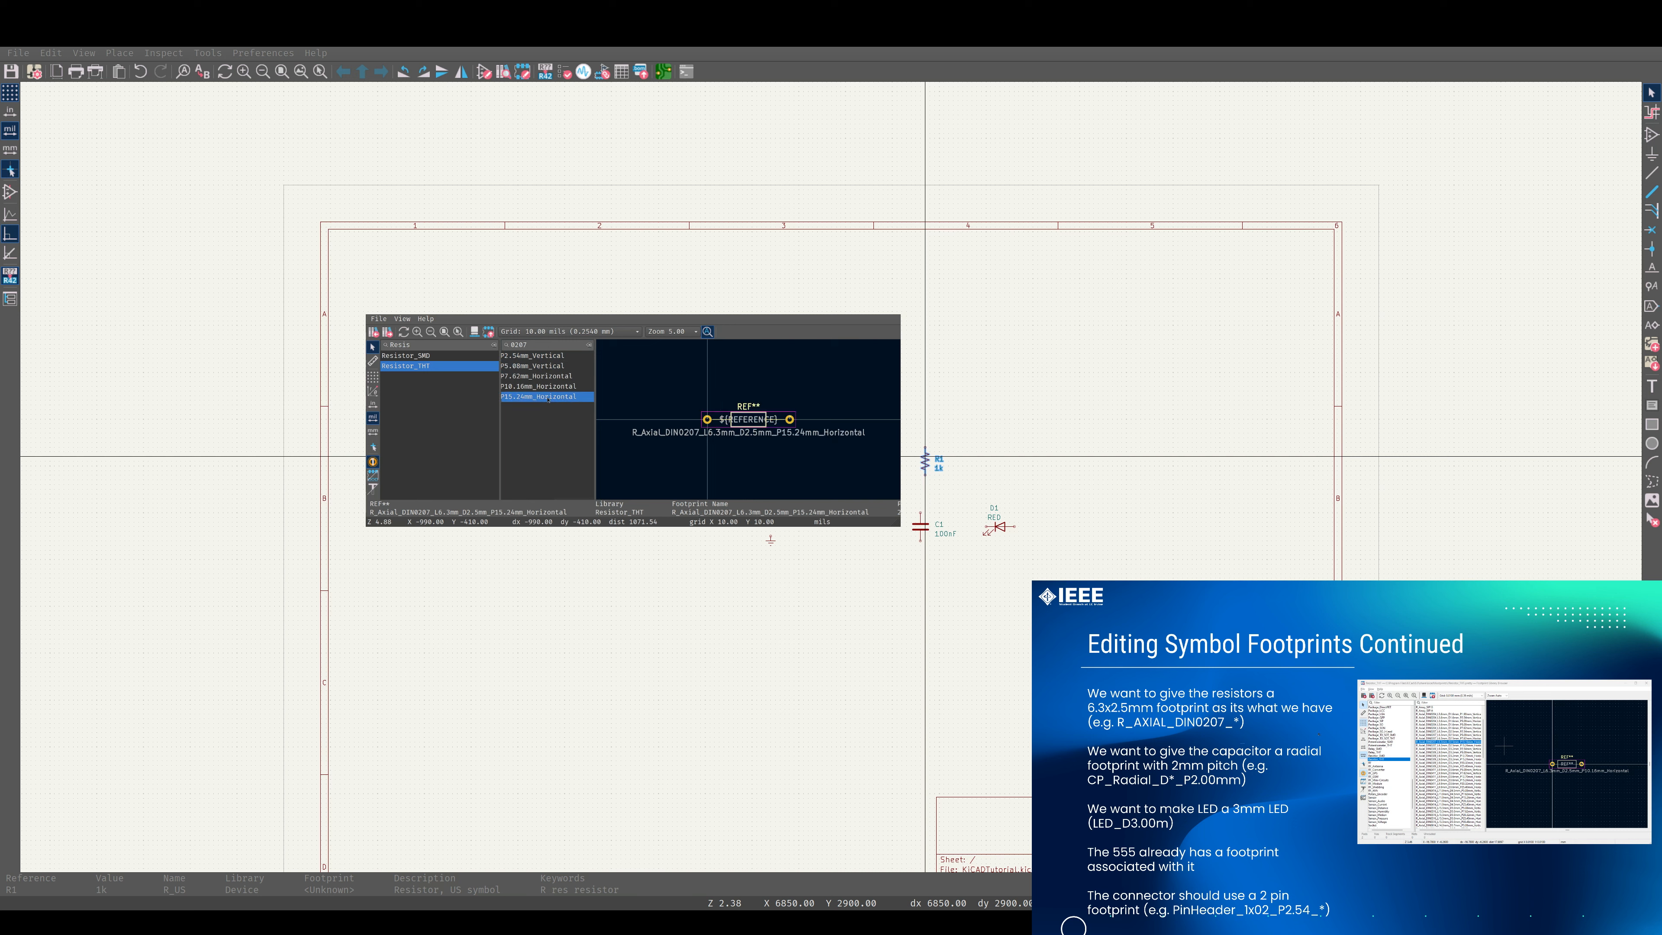
key("Up")
key("Up")
key("Up")
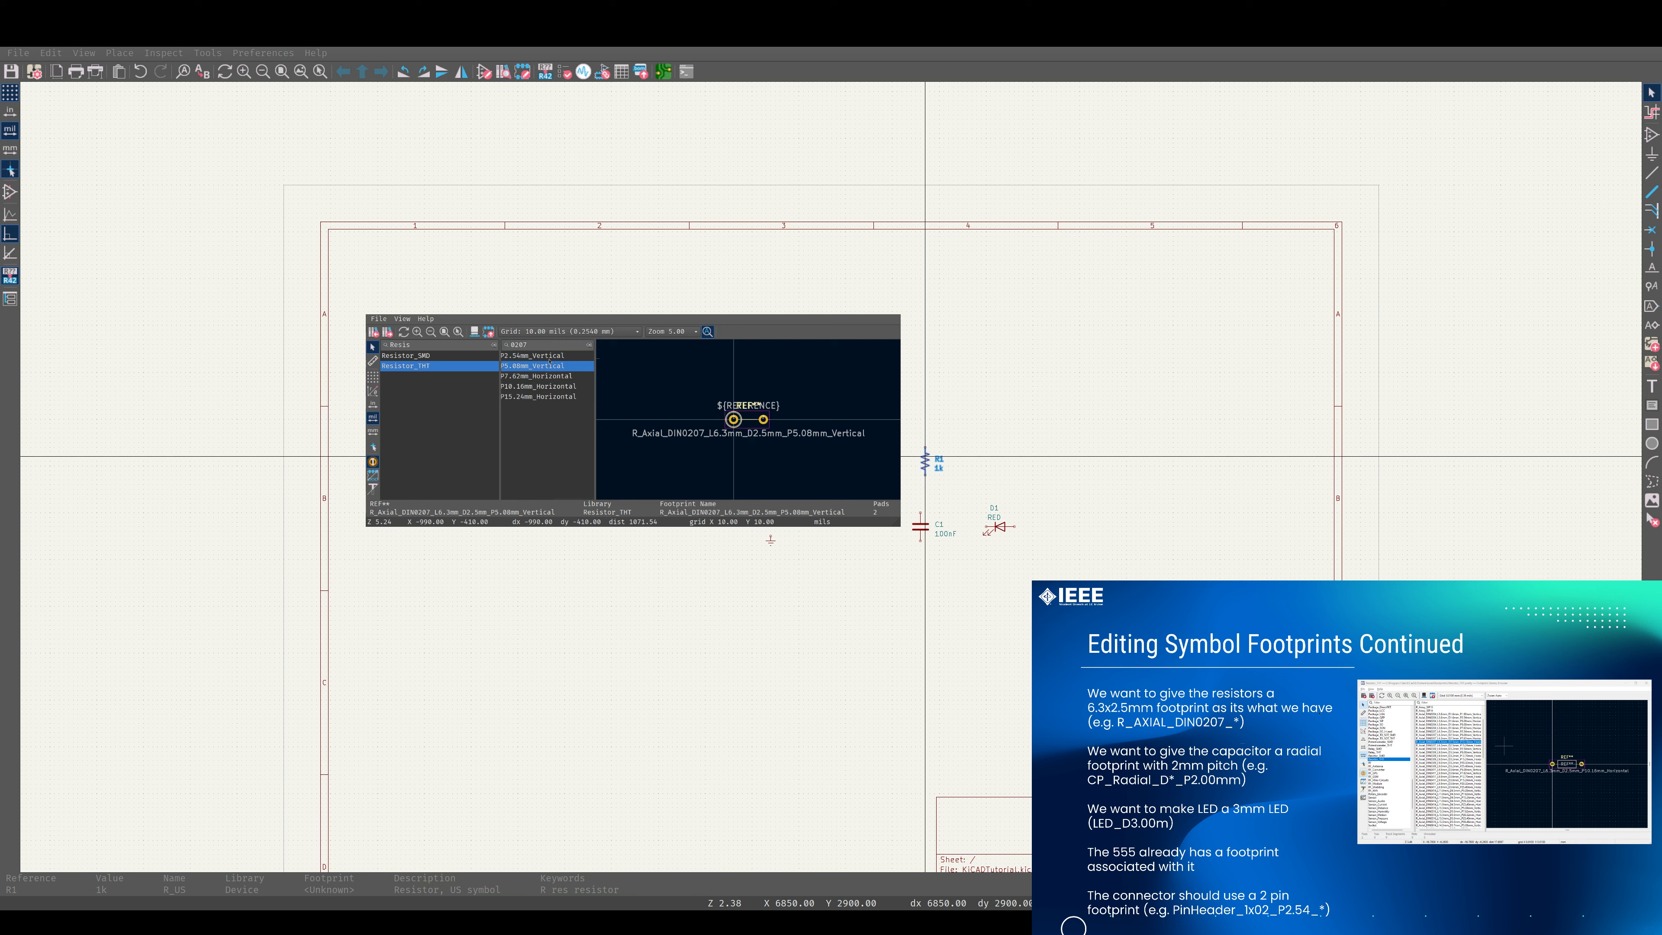
scroll(553, 366, "left", 2)
scroll(554, 367, "left", 3)
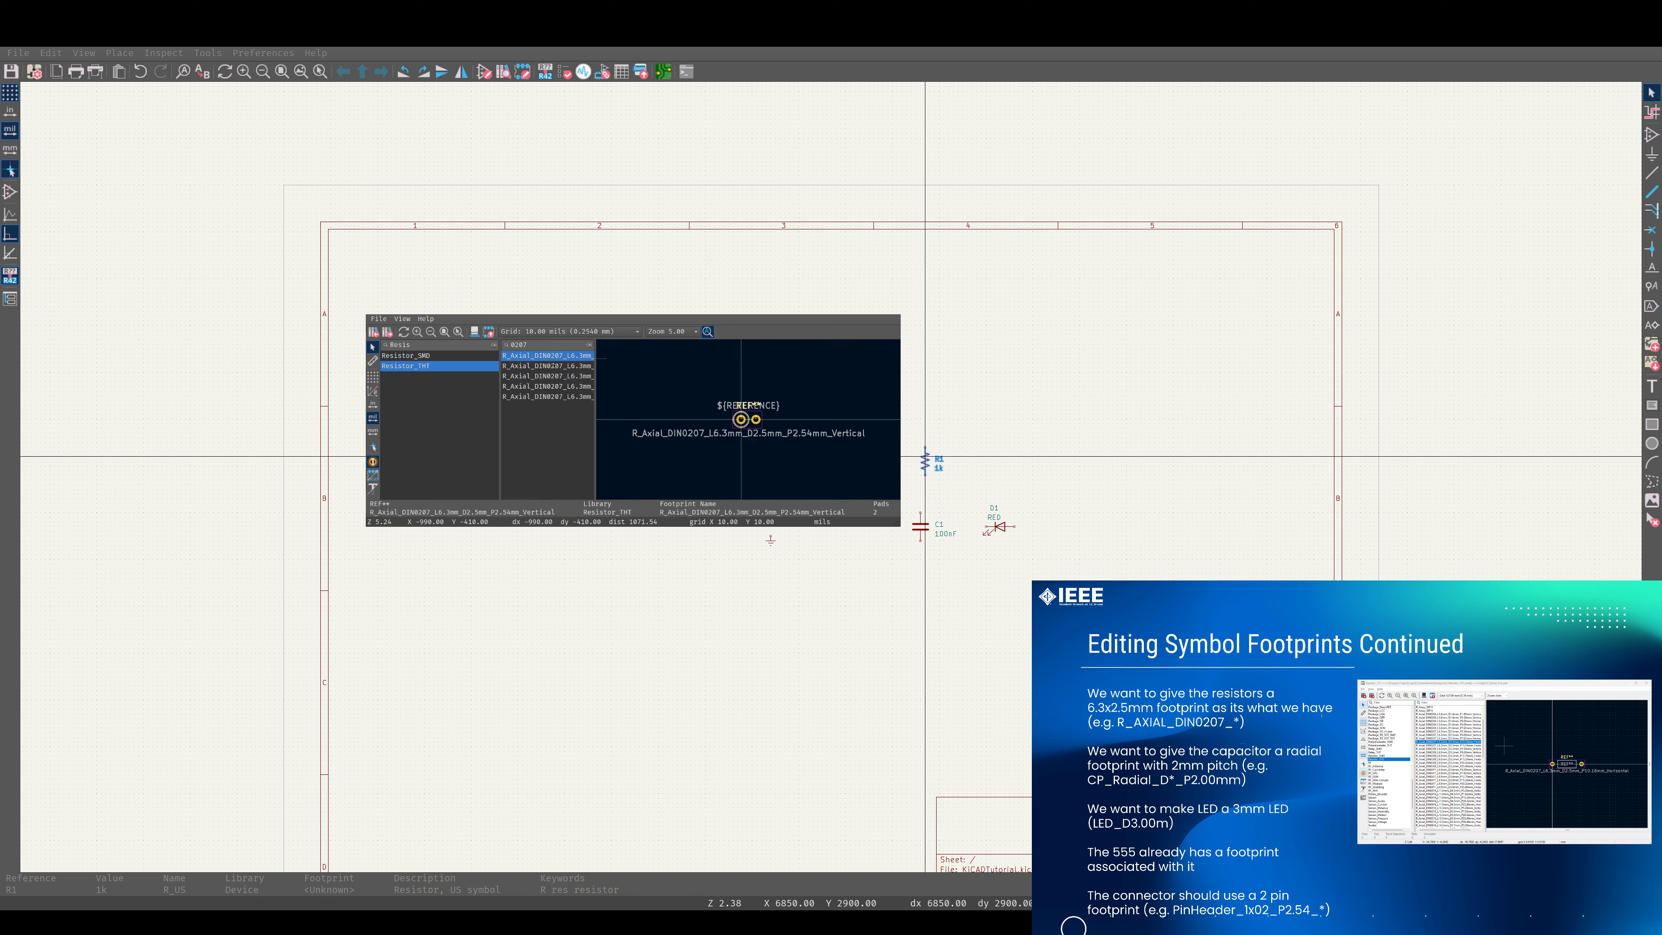
Assign the R_Axial_DIN0207_L6.3mm_D2.5mm_P10.16mm_Horizontal footprint to resistor R1.
scroll(554, 366, "right", 5)
left_click(553, 377)
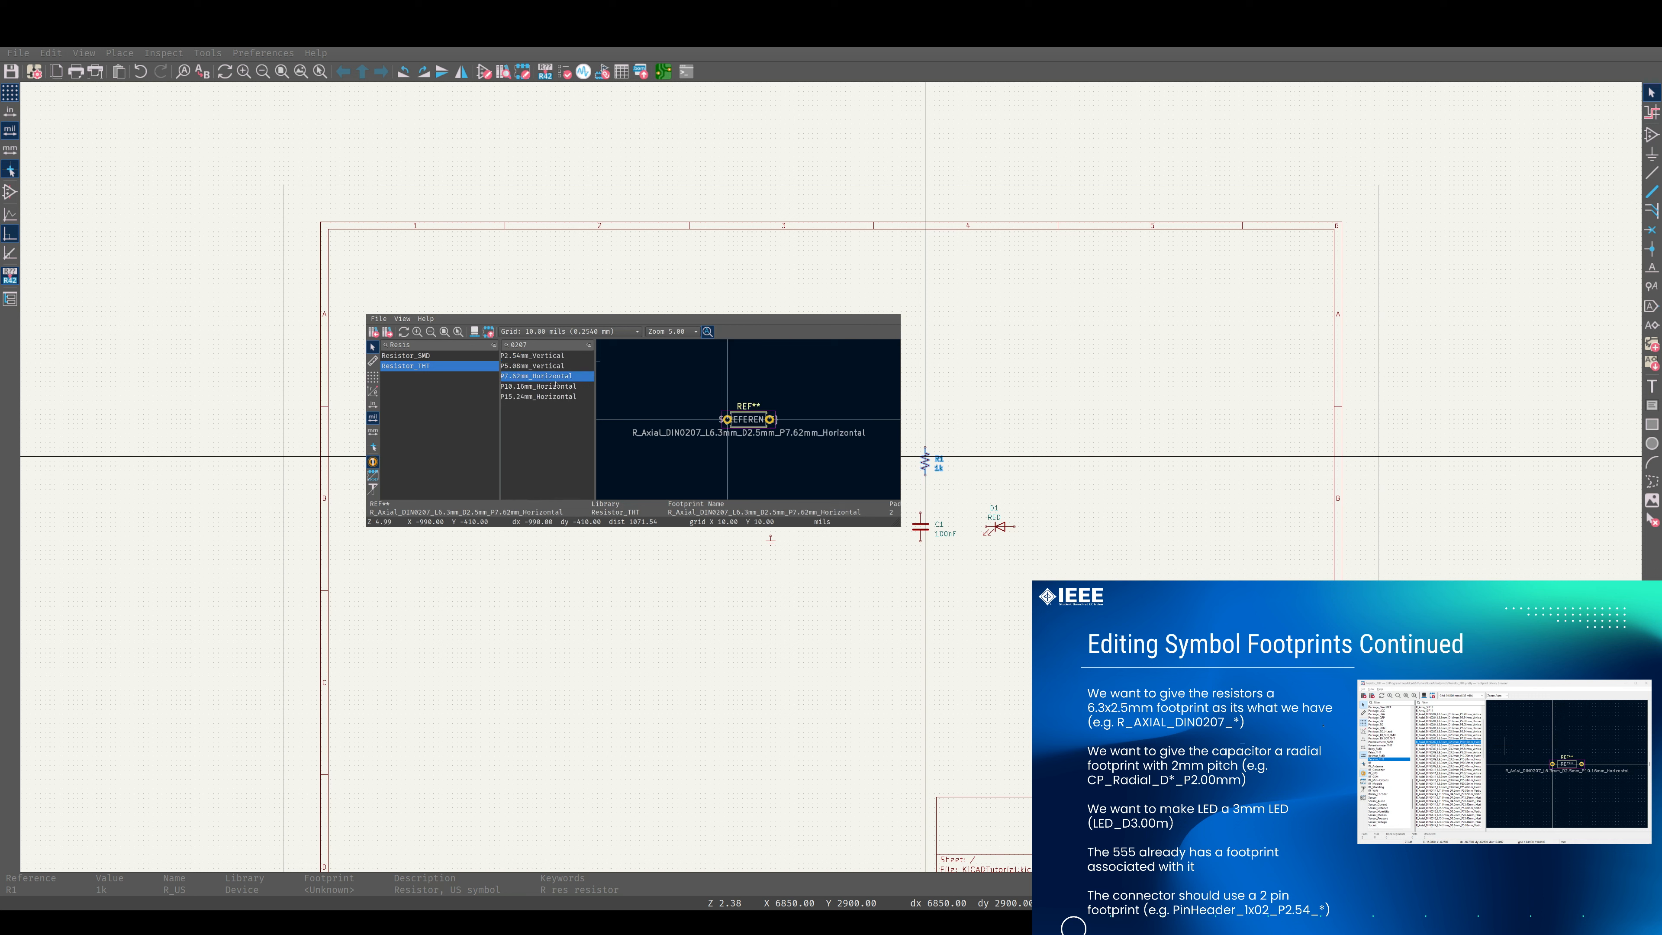
left_click(547, 389)
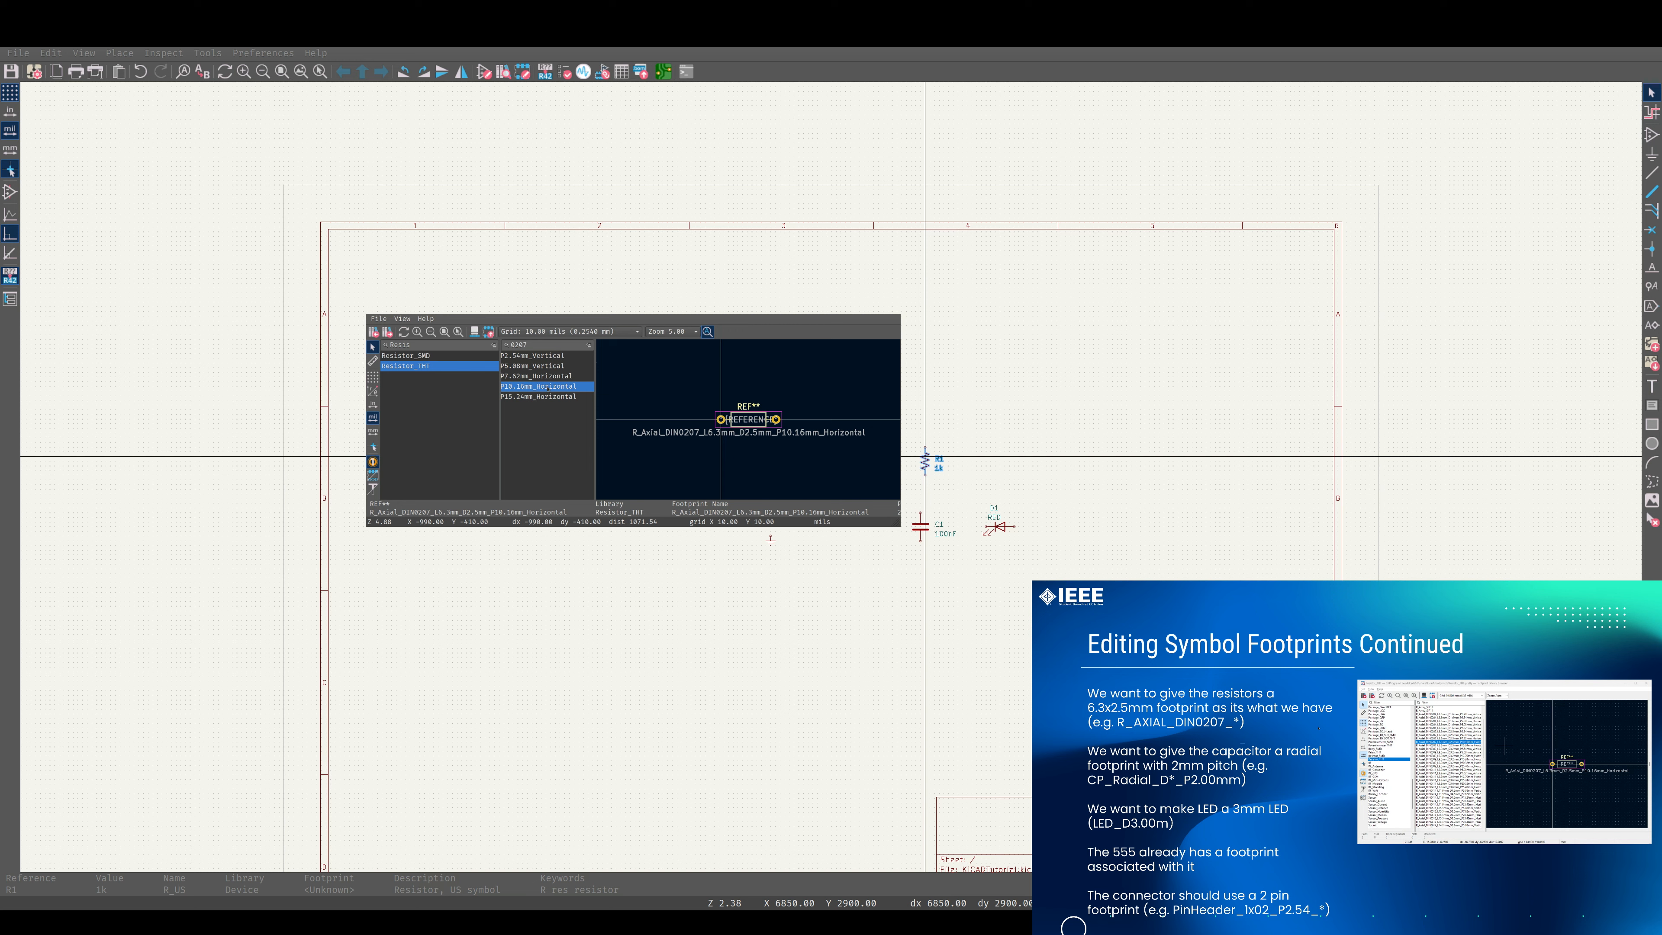
double_click(548, 390)
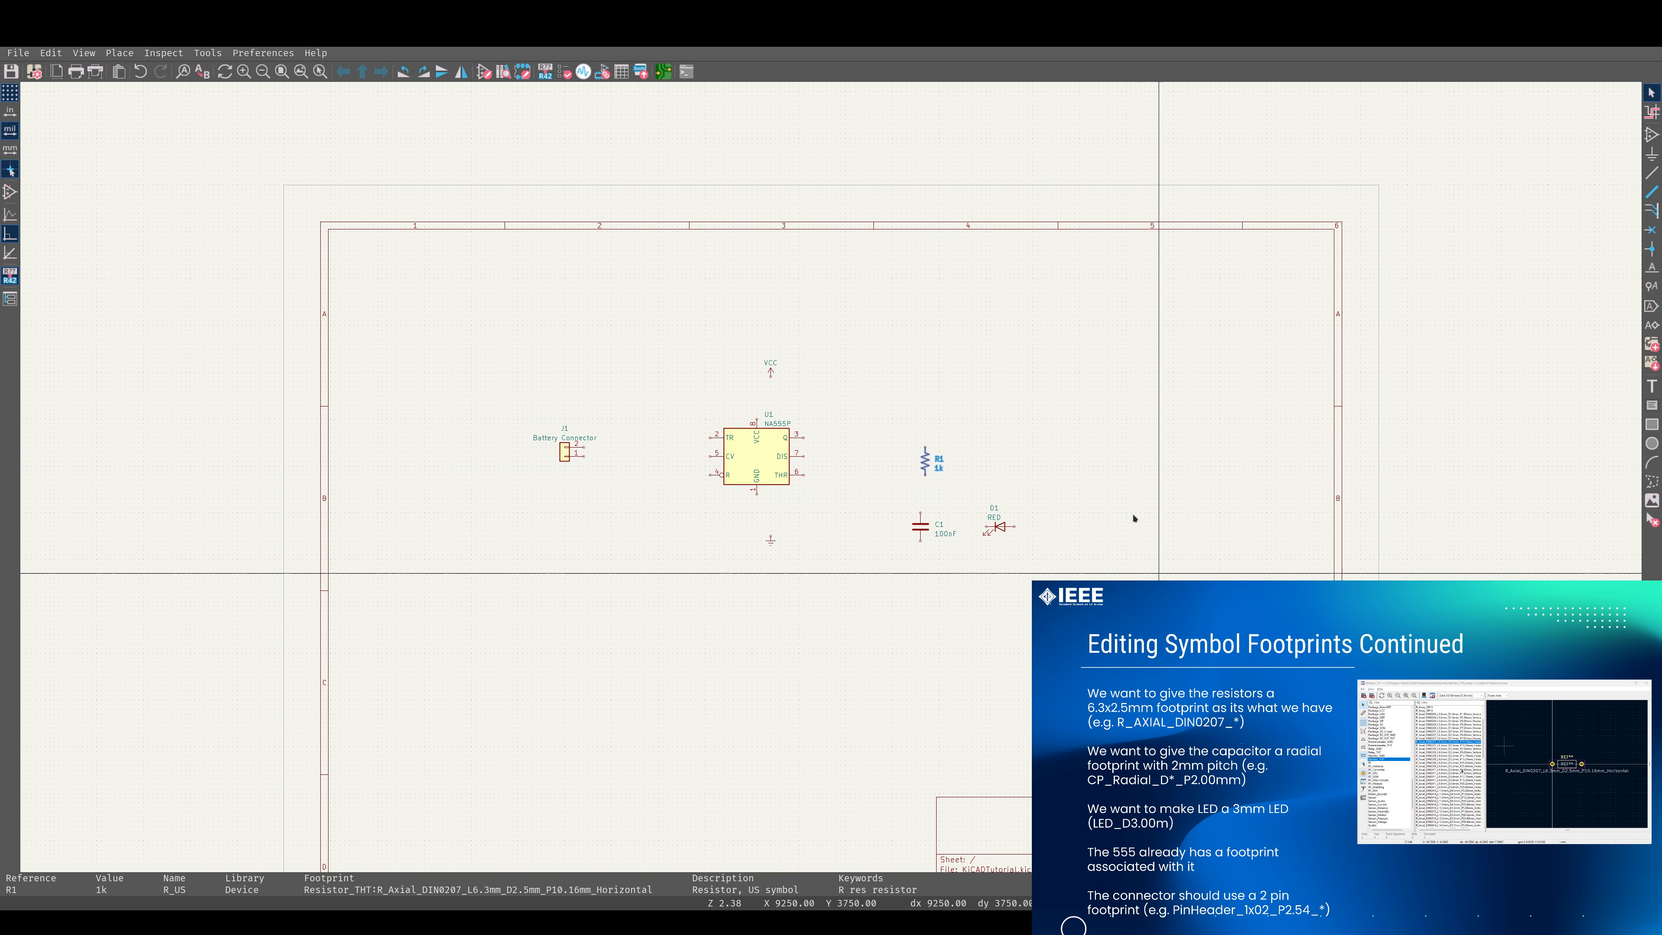
left_click(1010, 439)
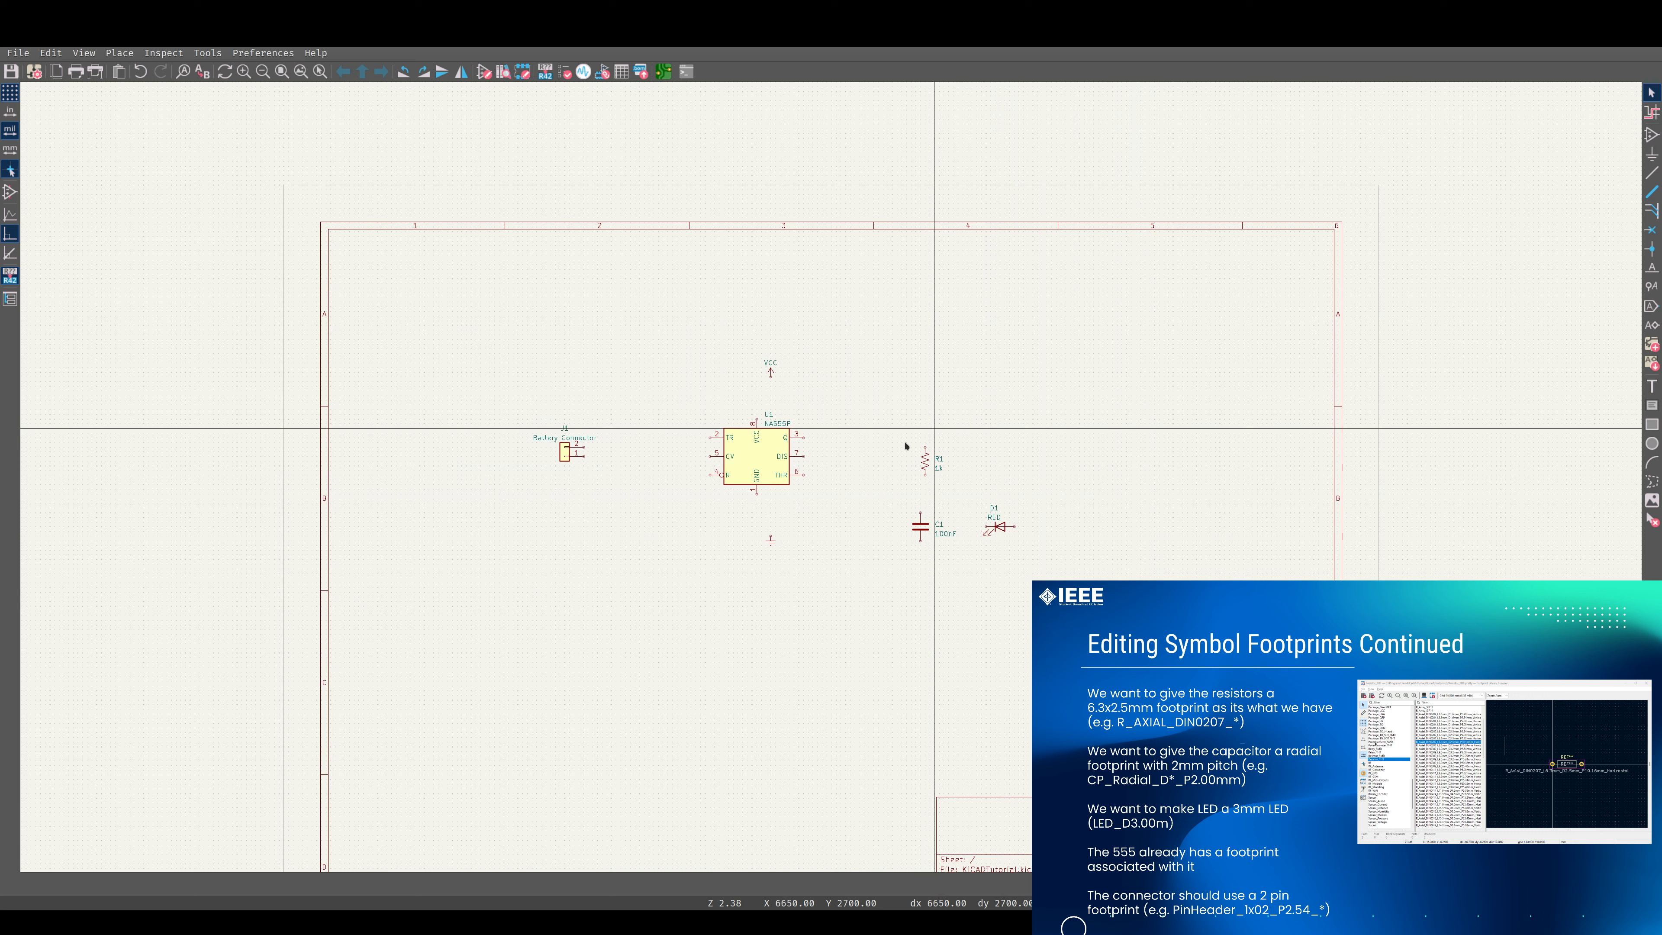
Open the footprint library browser for capacitor C1 and filter the Capacitor_THT footprints by 2.00.
left_click(925, 530)
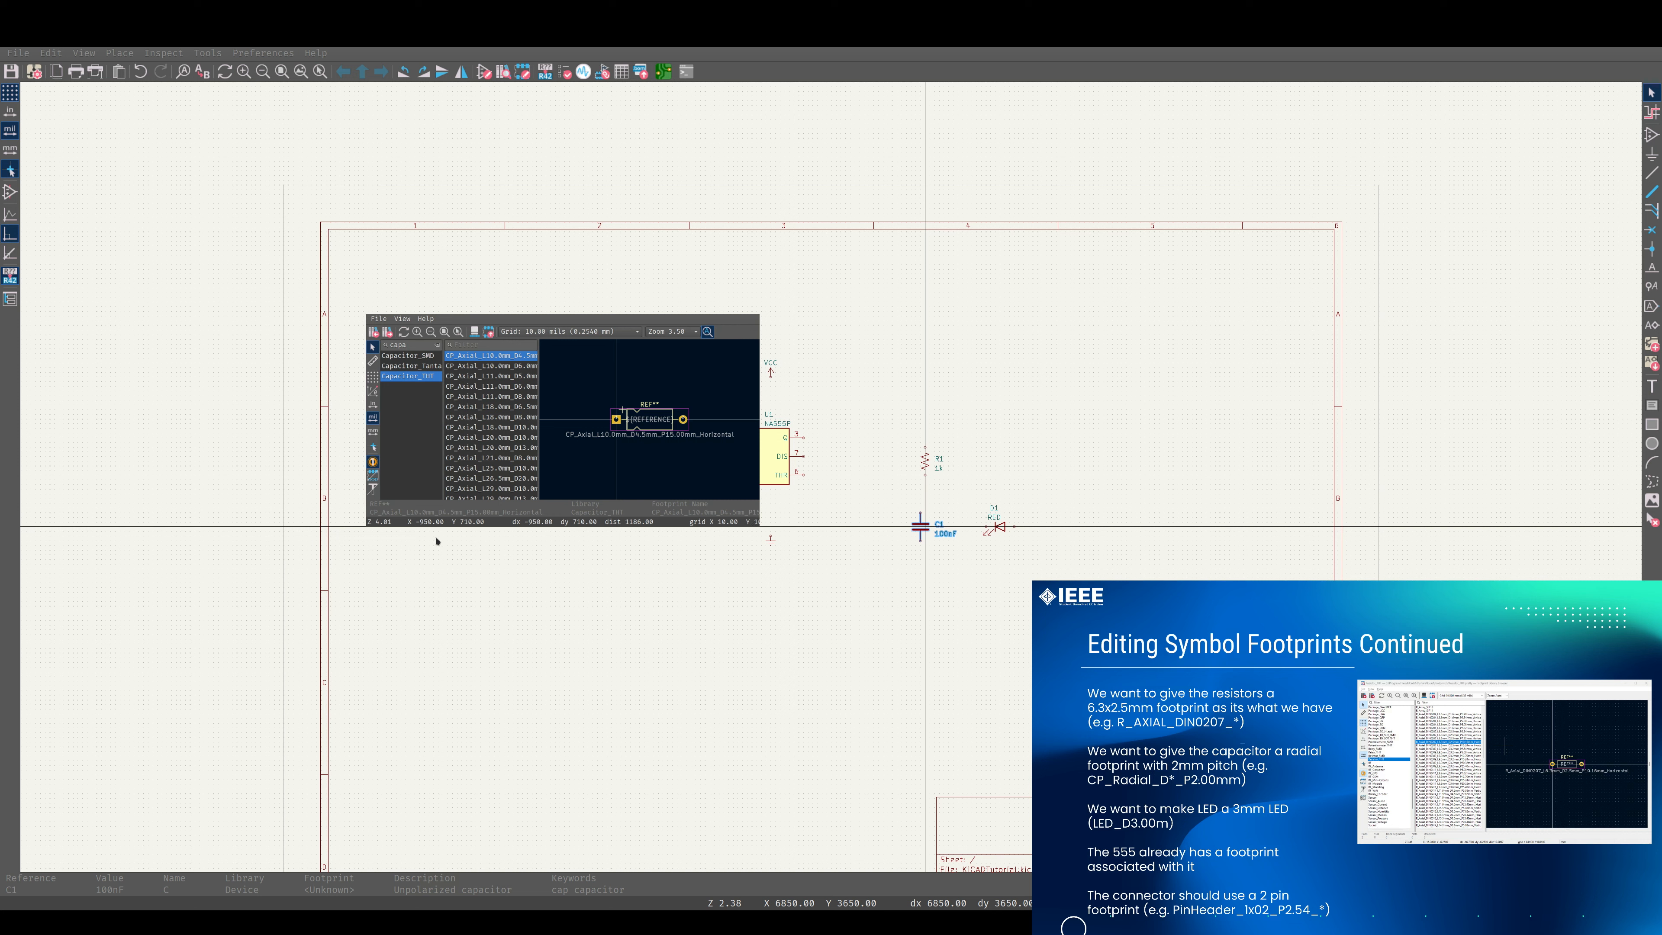
left_click(470, 345)
type("2")
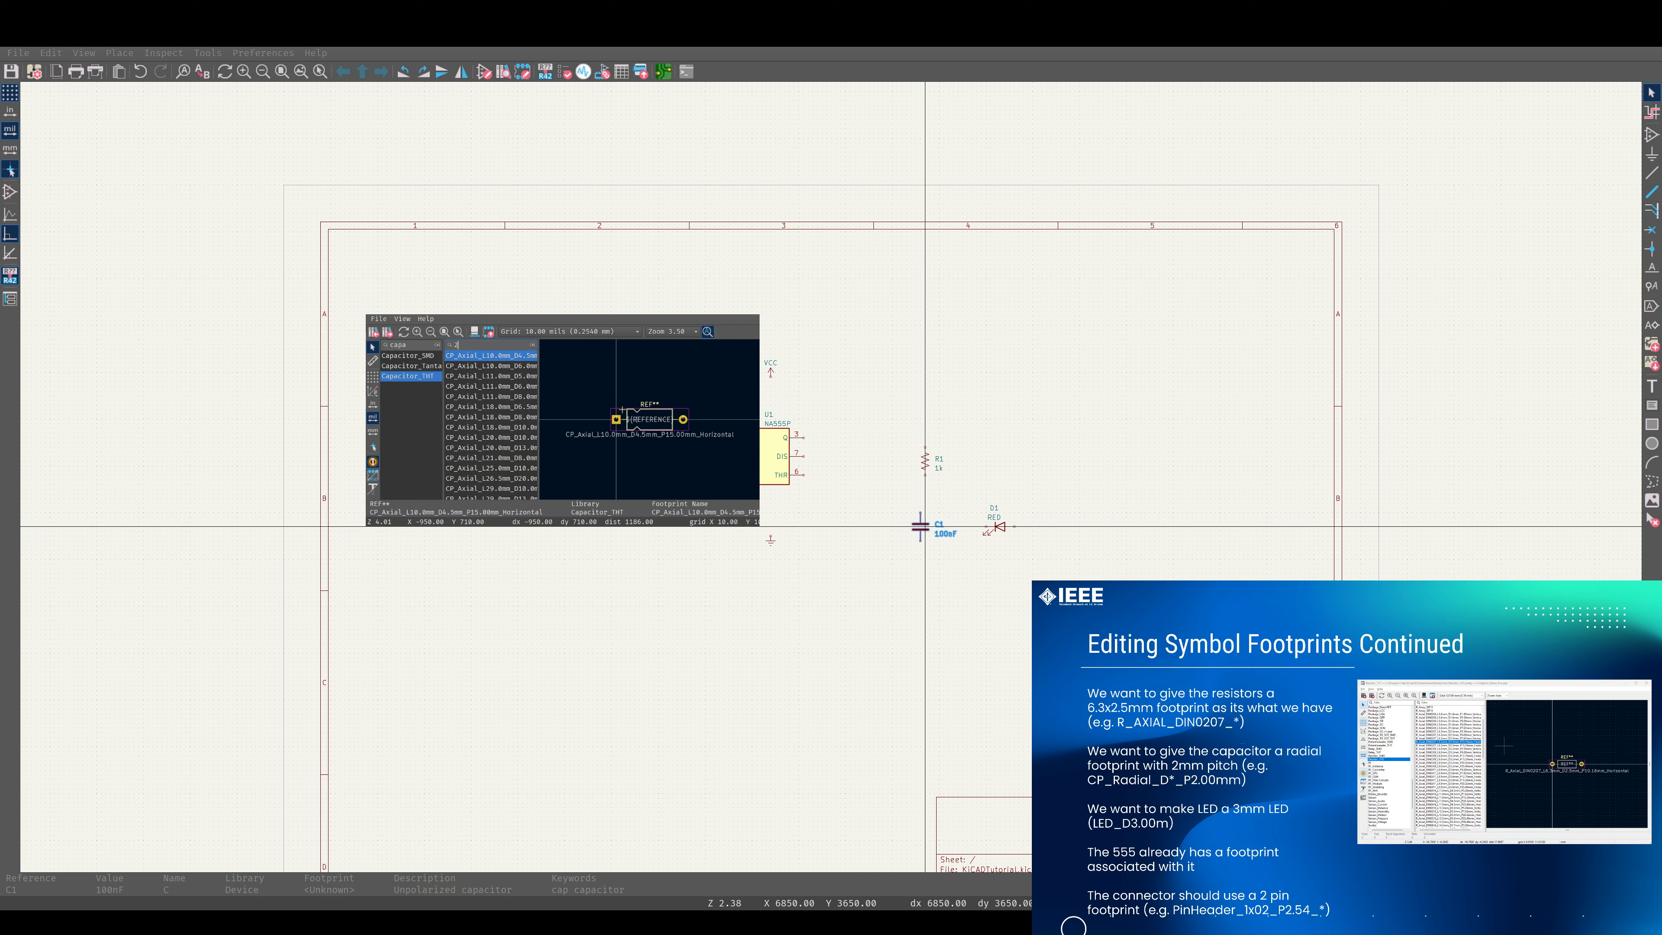
type(".0")
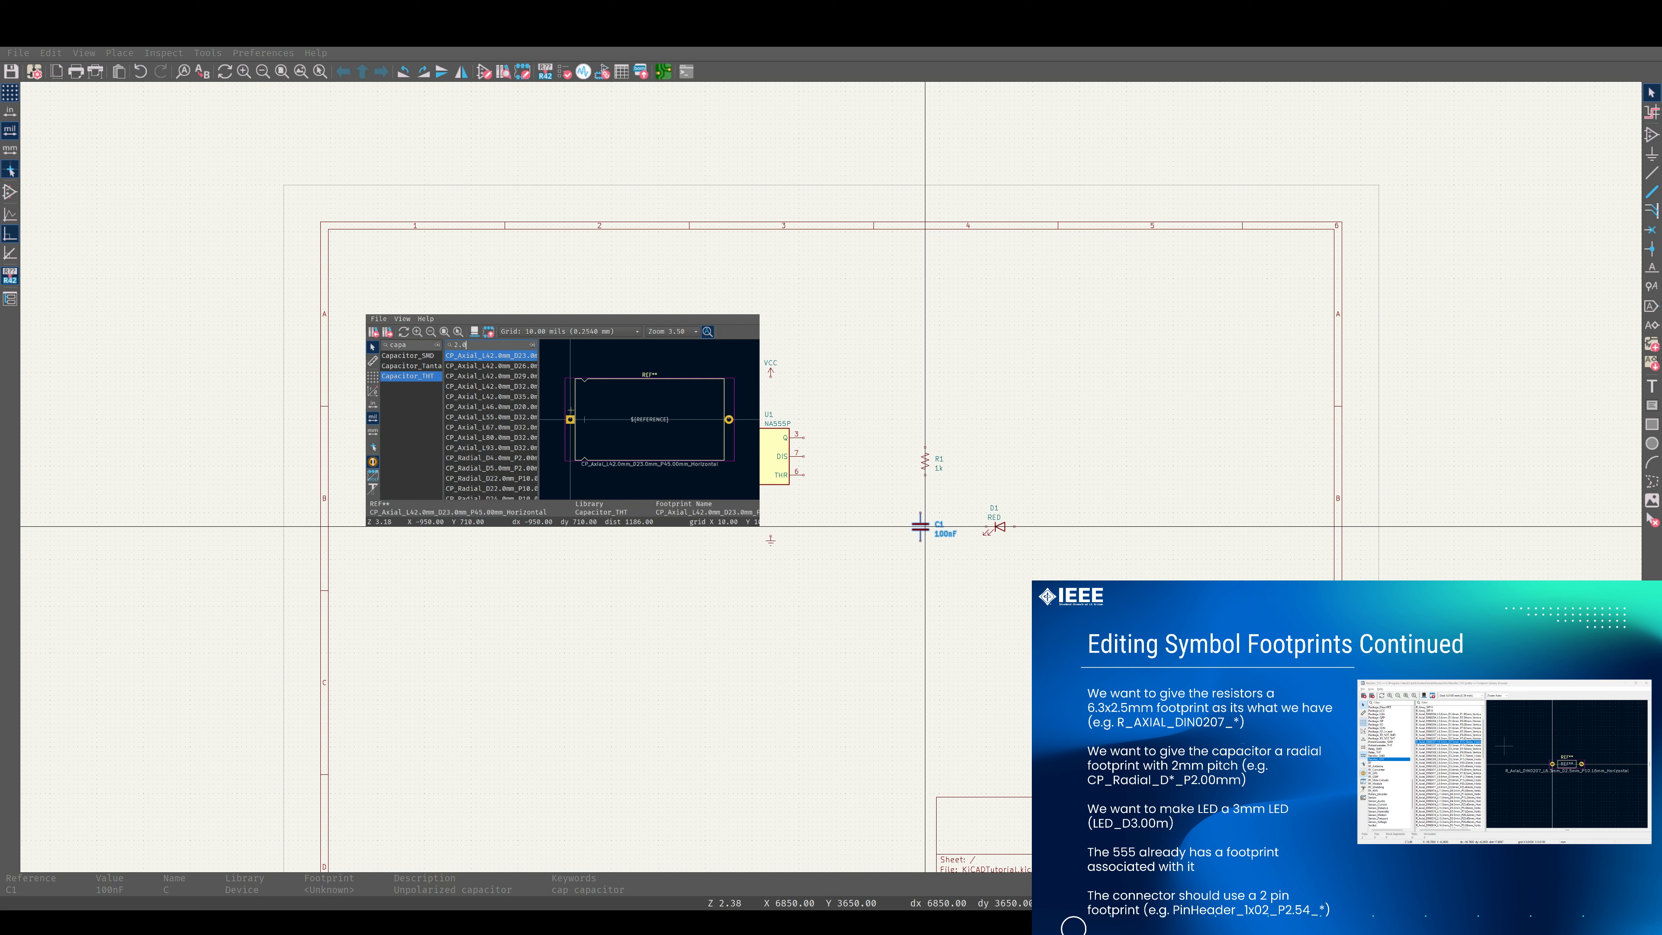
type("0")
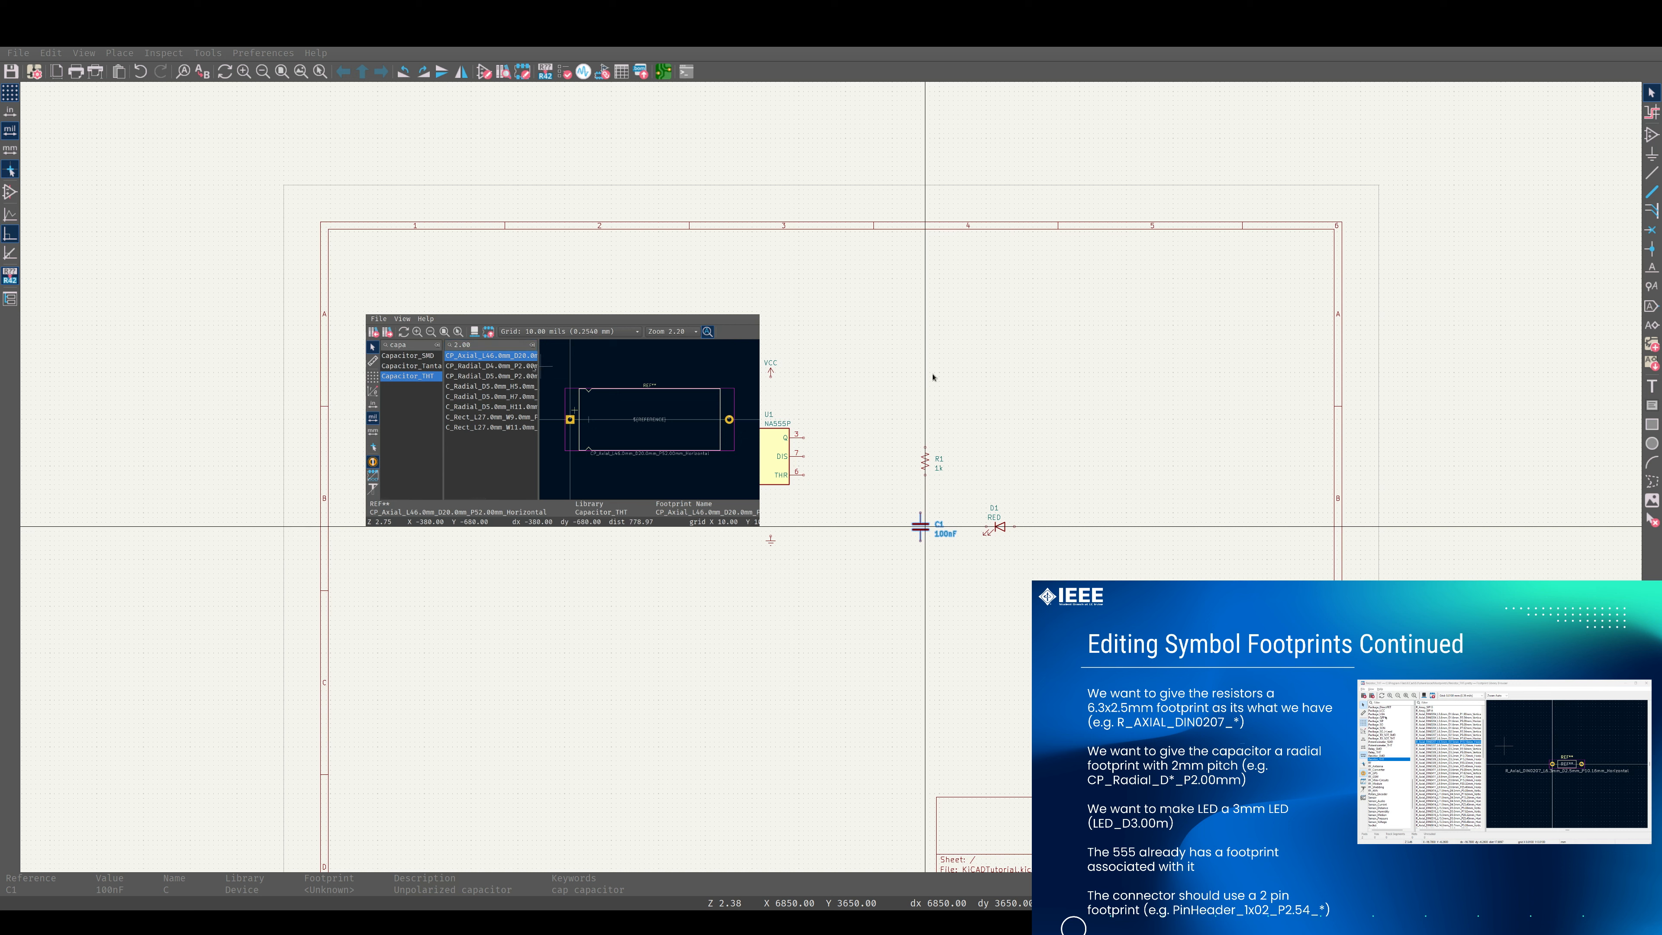
Widen the footprint list to show full names and compare the radial capacitor footprints with 2.00 mm pitch.
key("Down")
key("Down")
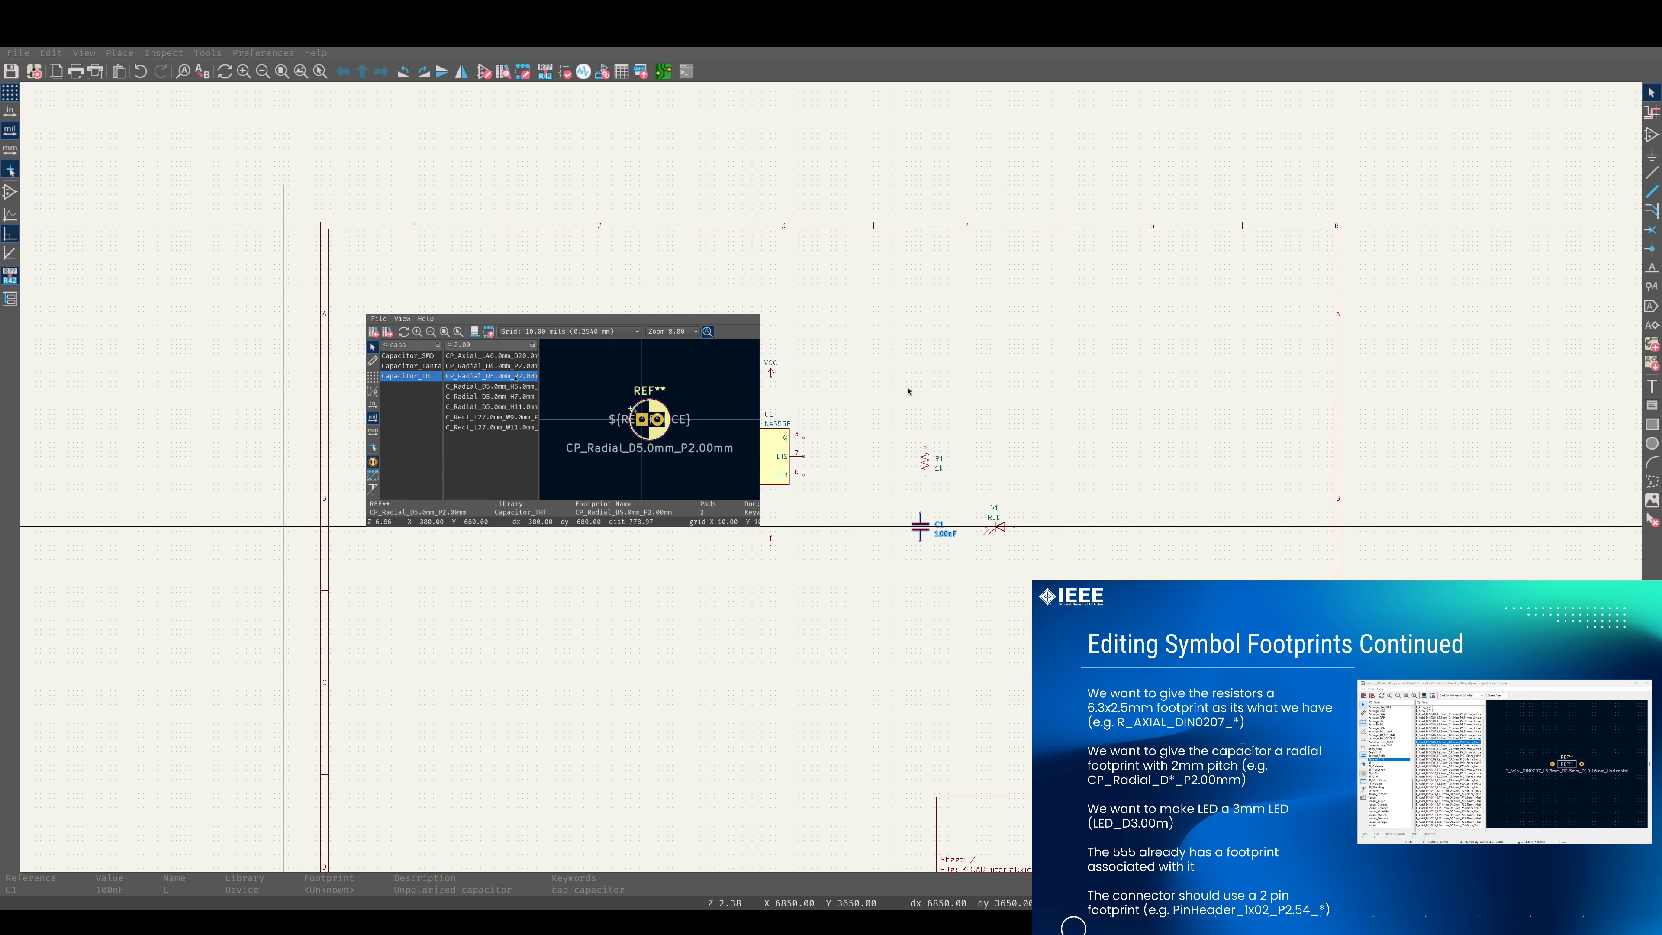
left_click_drag(550, 397, 610, 398)
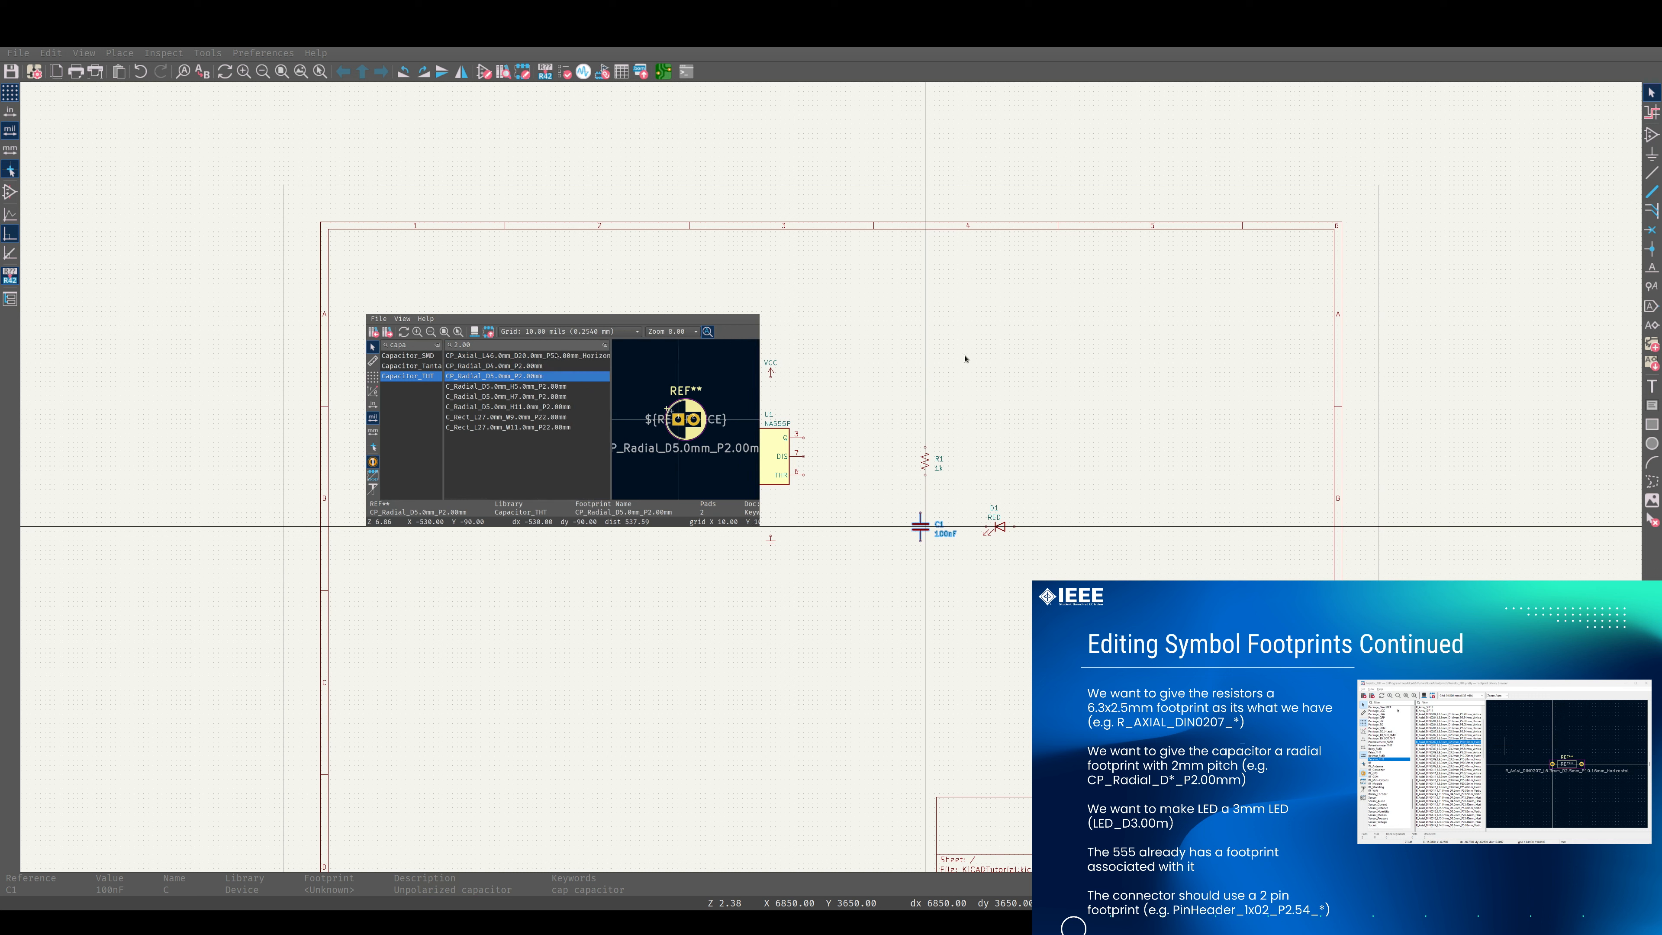
key("Down")
key("Down")
key("Down")
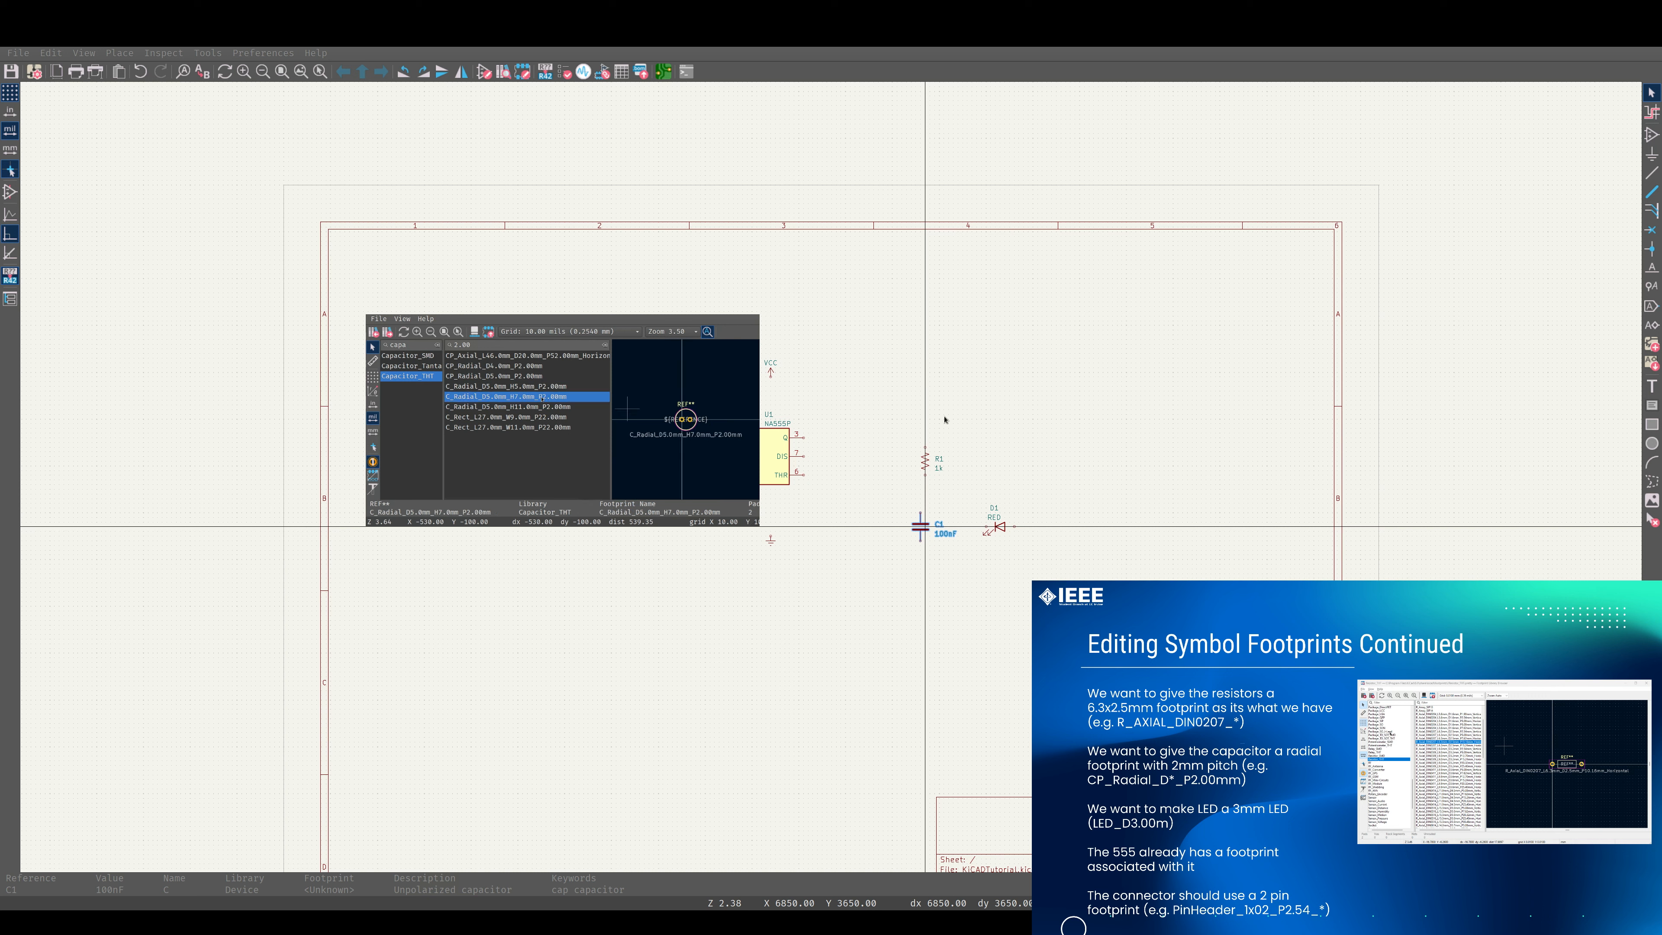
Assign the CP_Radial_D4.0mm_P2.00mm footprint to capacitor C1.
key("Up")
key("Up")
key("Up")
key("Up")
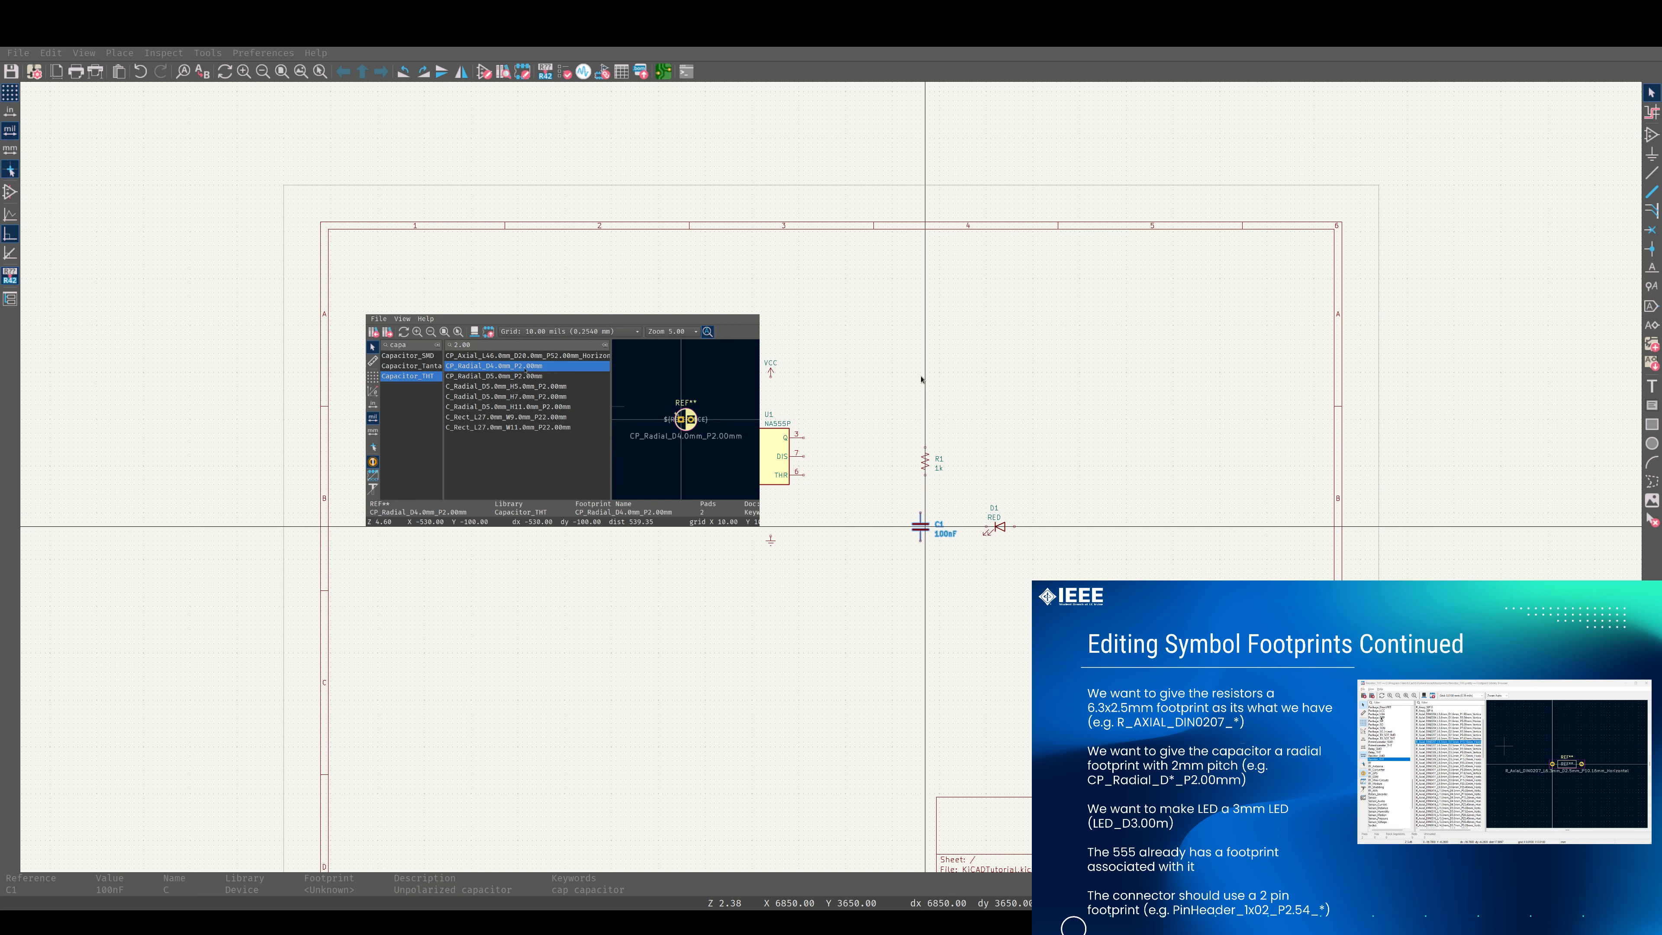
double_click(524, 369)
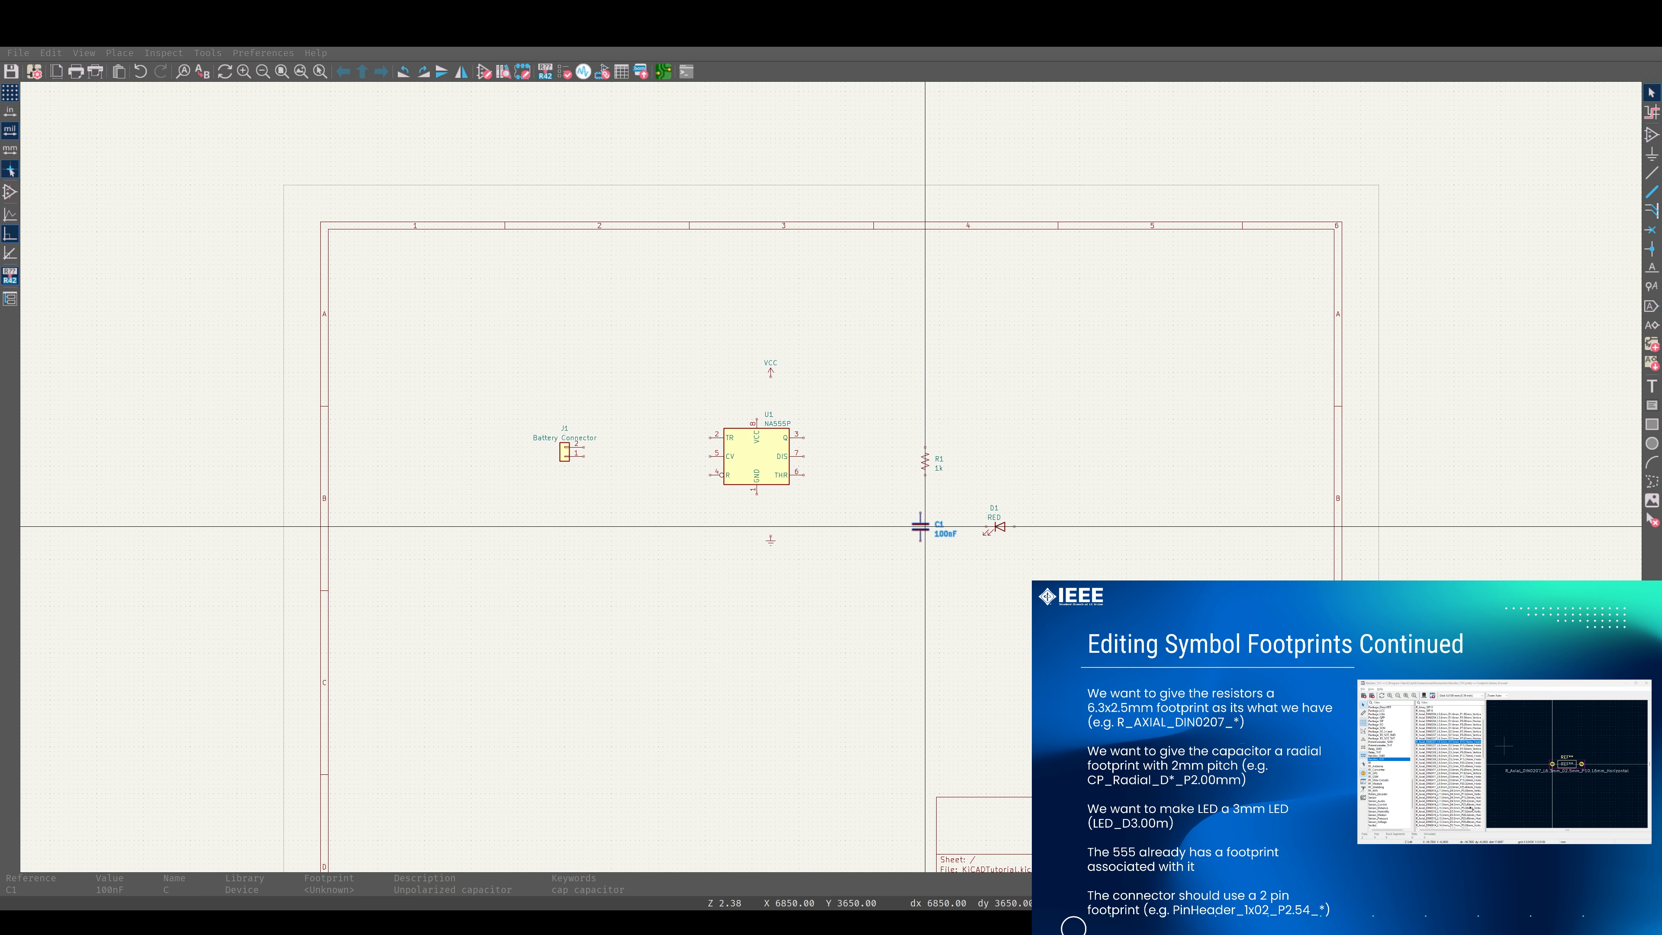
Assign the LED_D3.0mm footprint from the LED_THT library to LED D1.
left_click(1000, 527)
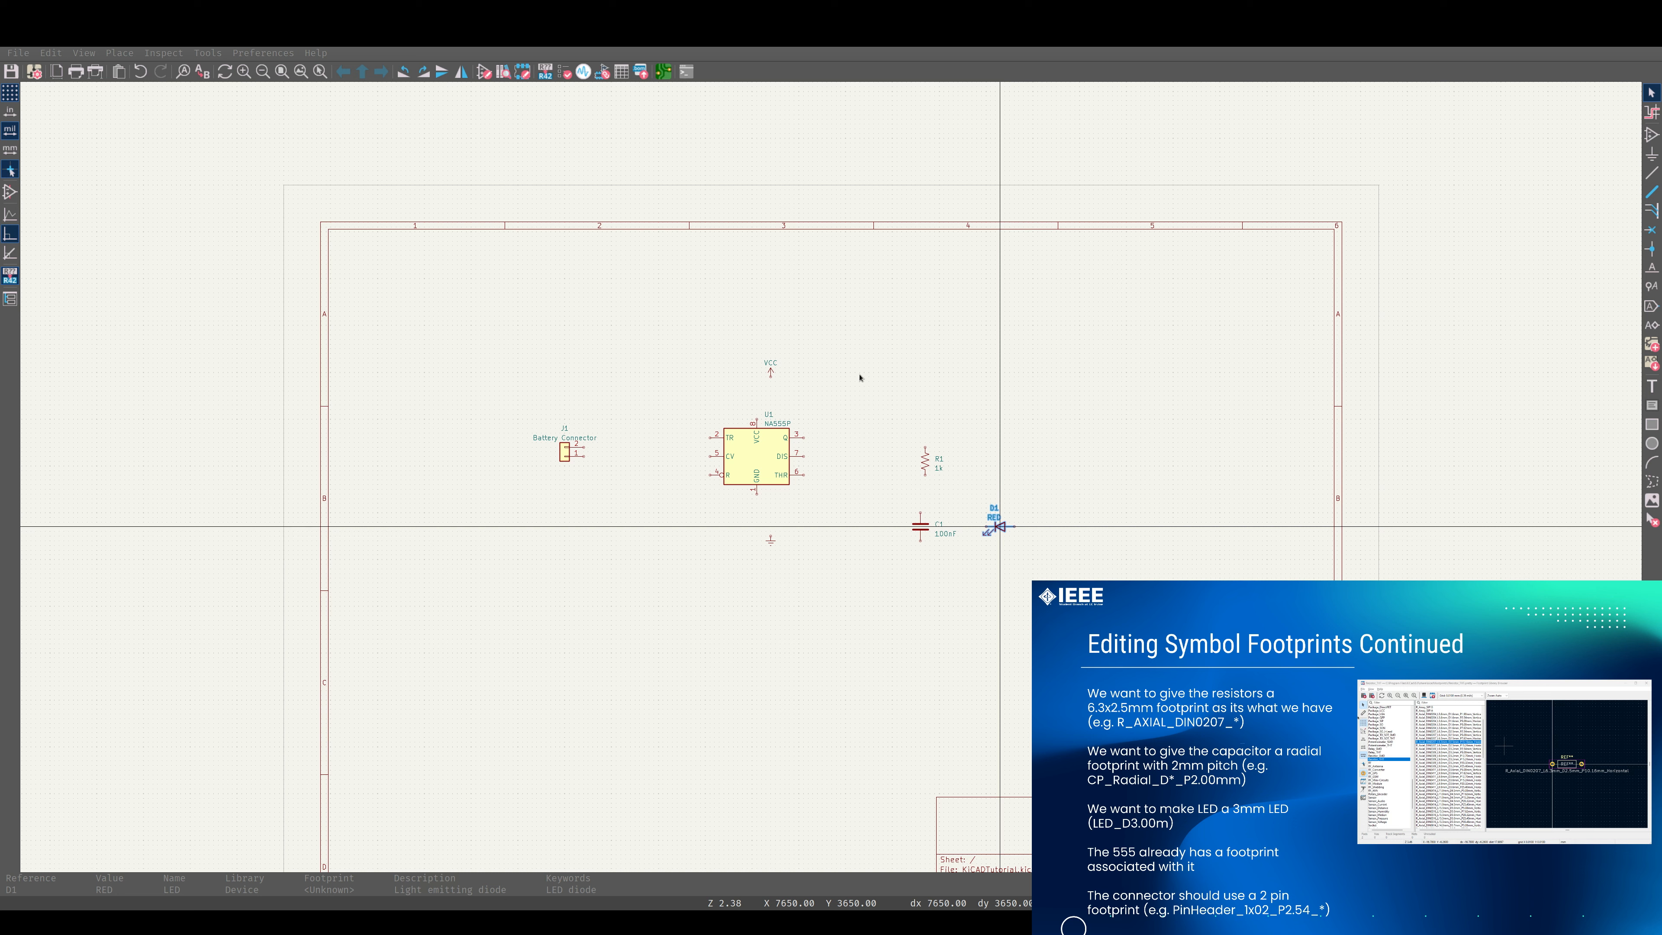
key("ctrl+s")
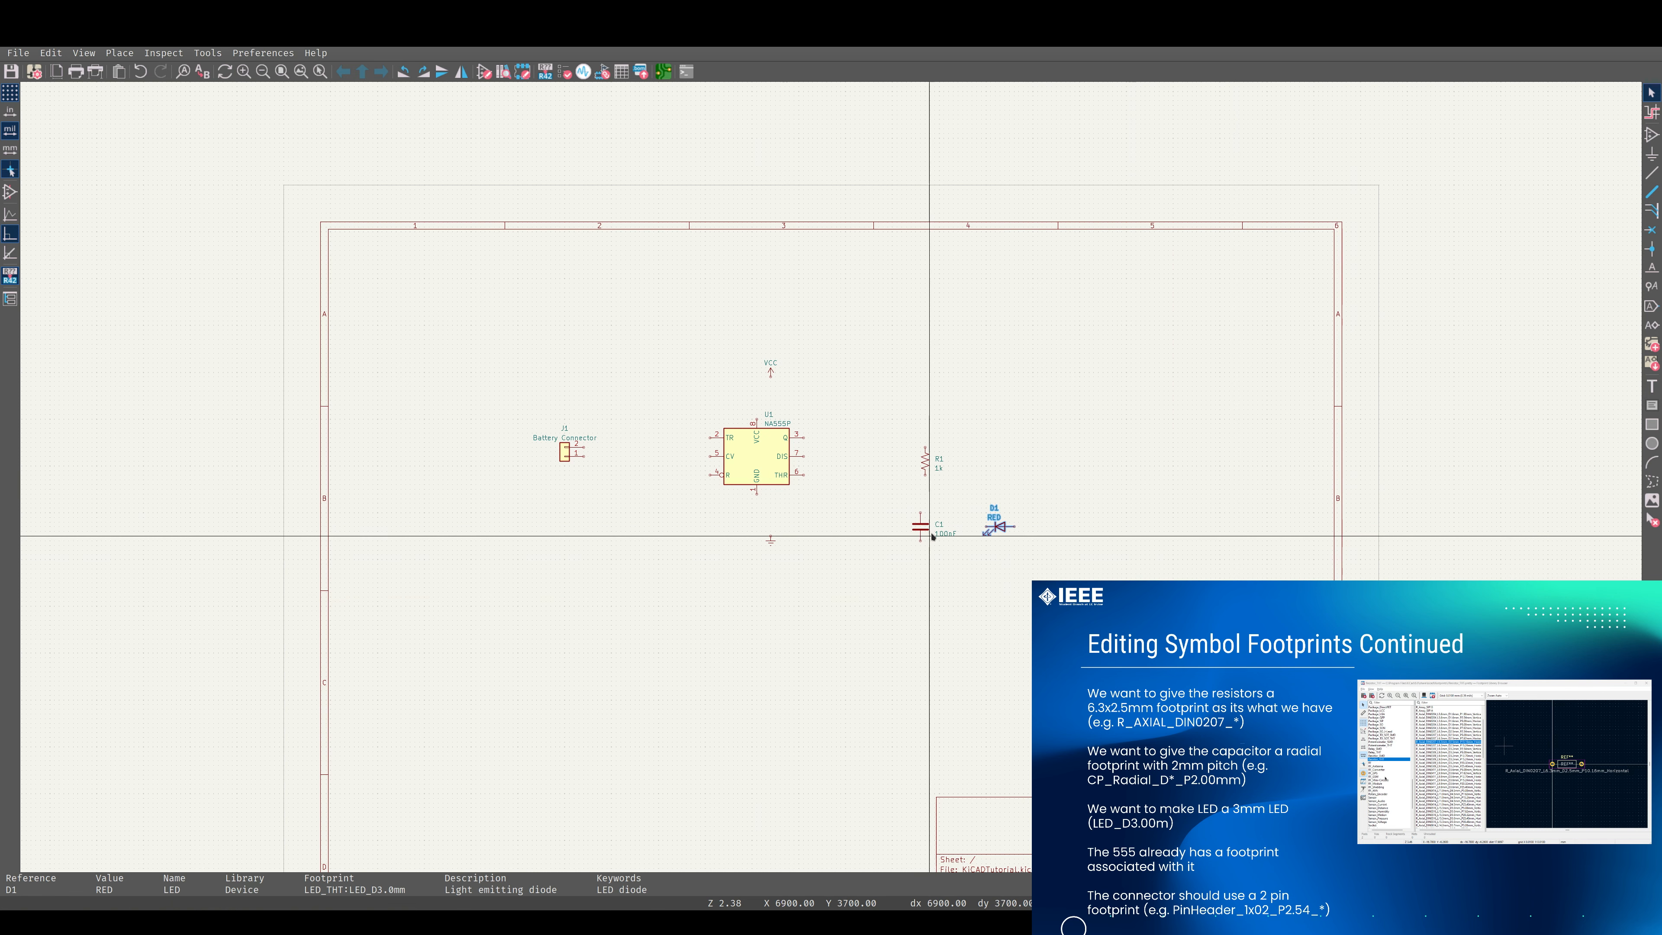
Open the footprint library browser for the battery connector J1 and filter the libraries for connectors.
left_click(563, 452)
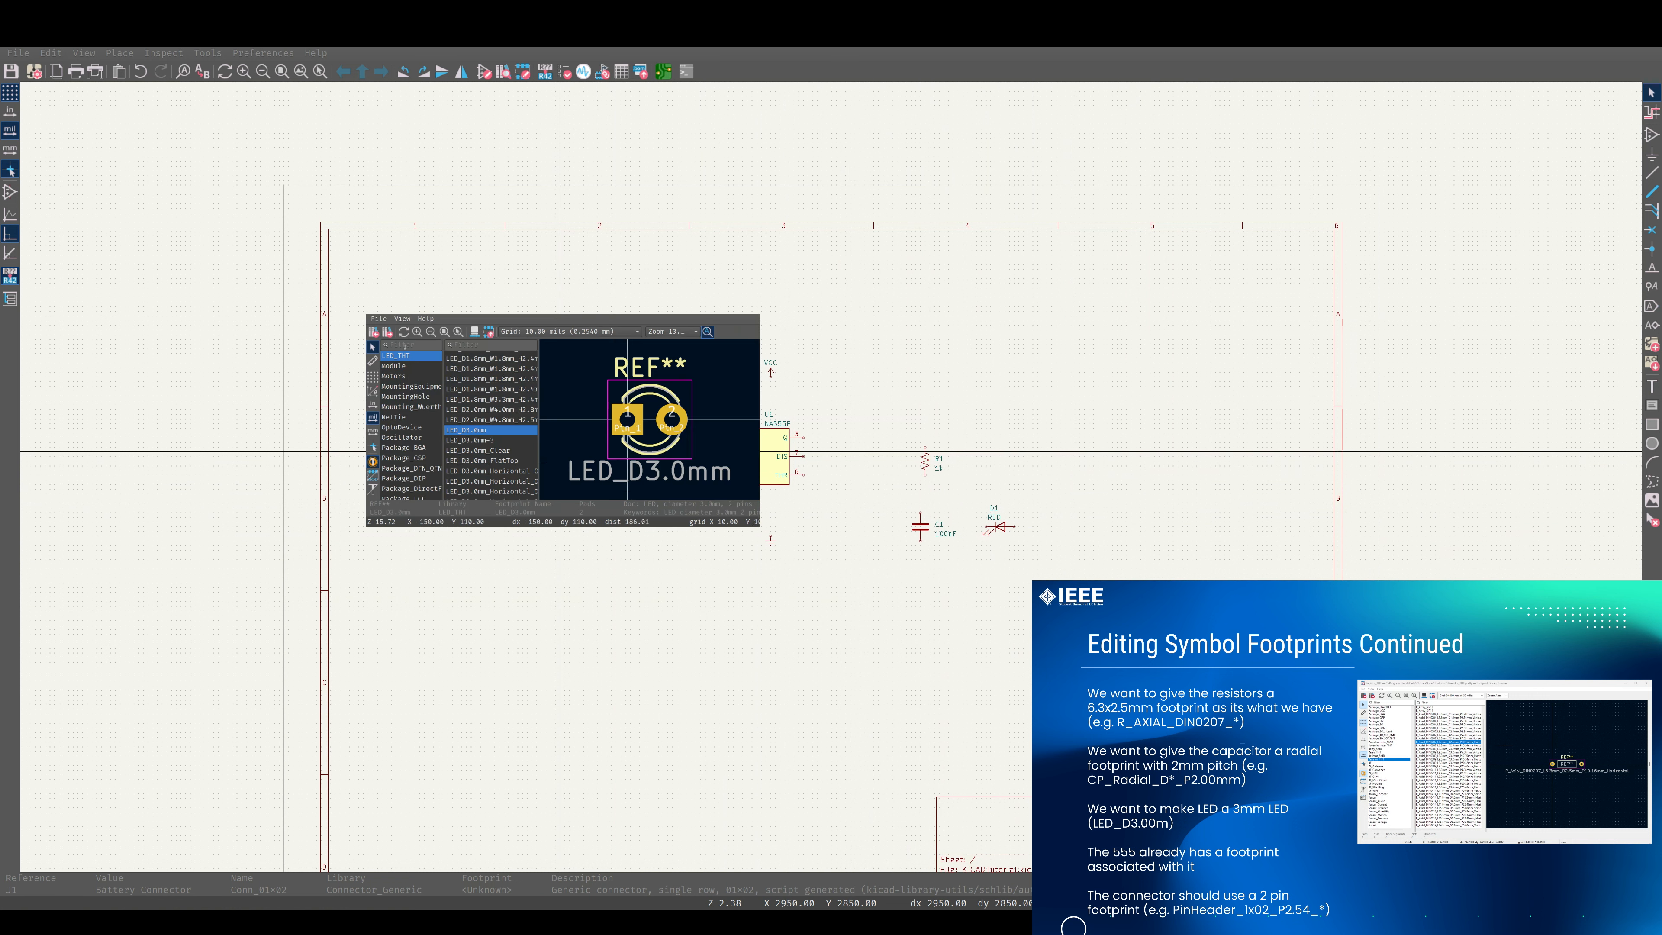
left_click(404, 345)
type("cone")
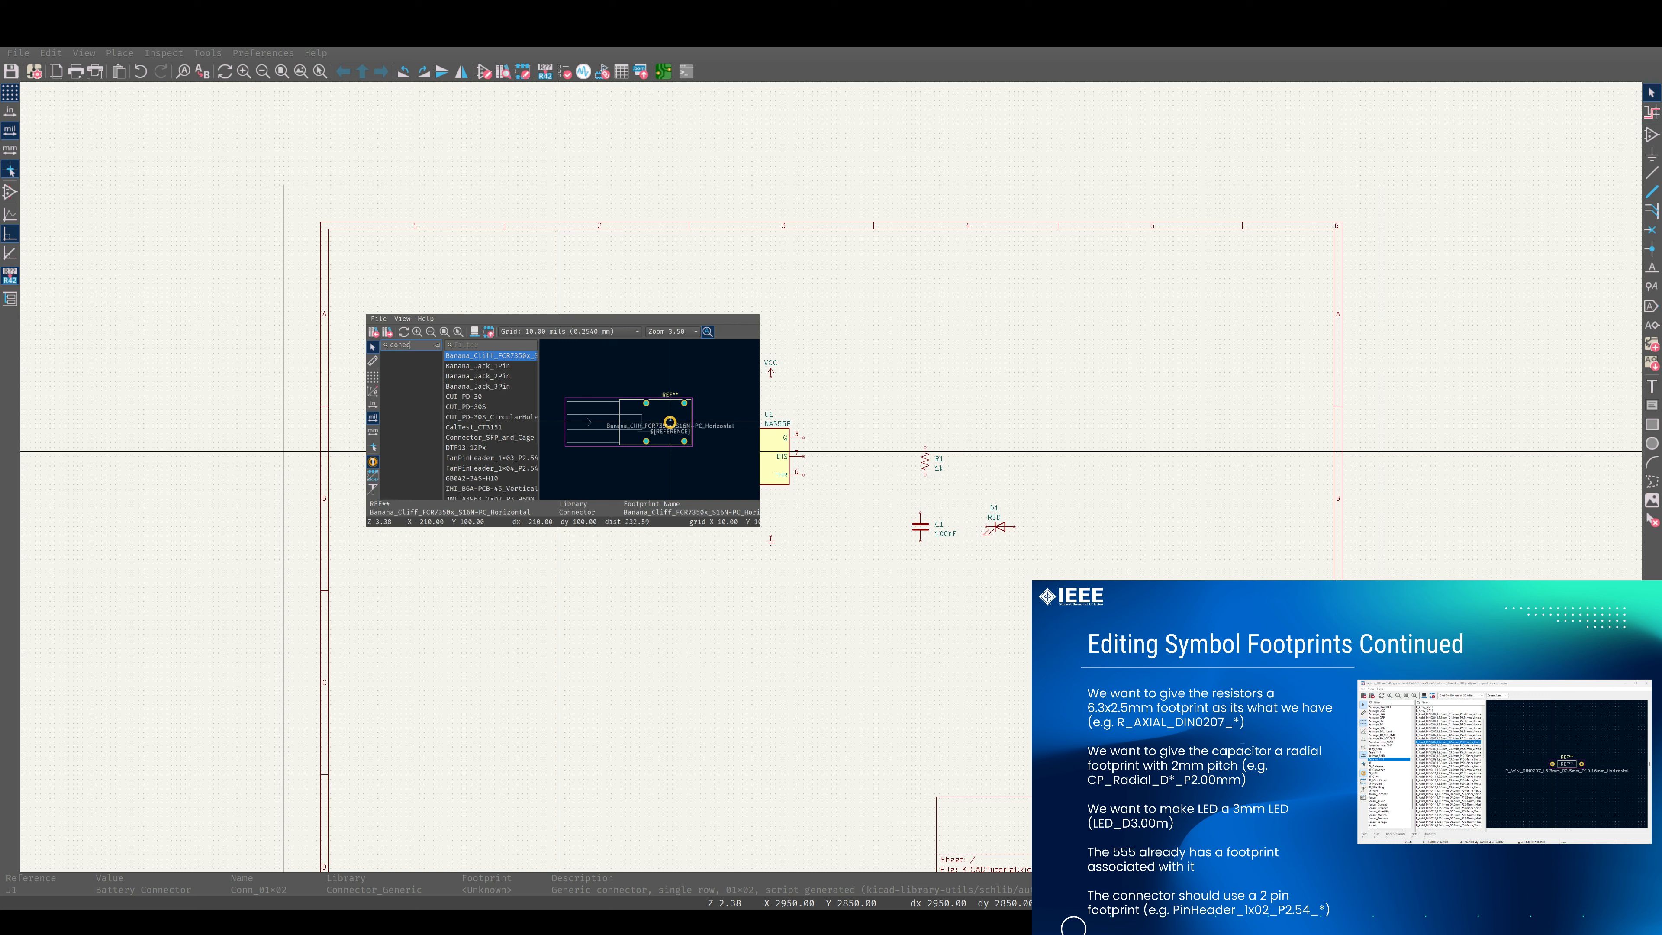
type("c")
key("BackSpace")
key("BackSpace")
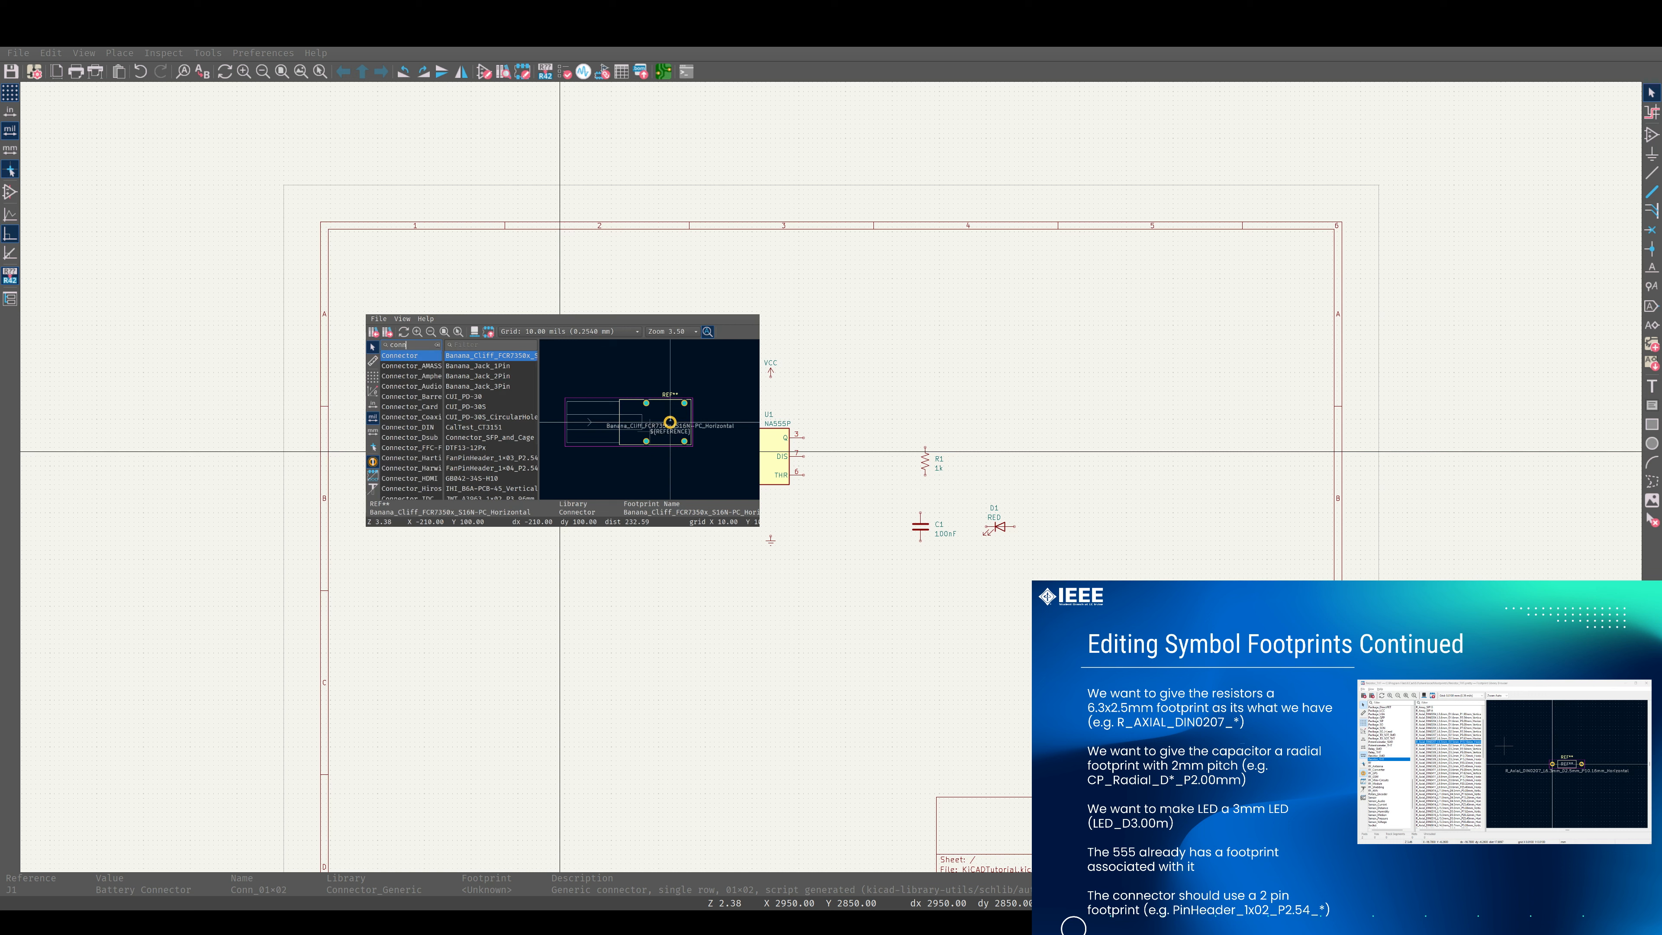
Enlarge the footprint browser window and widen its library list to show the full connector library names.
scroll(401, 393, "down", 4)
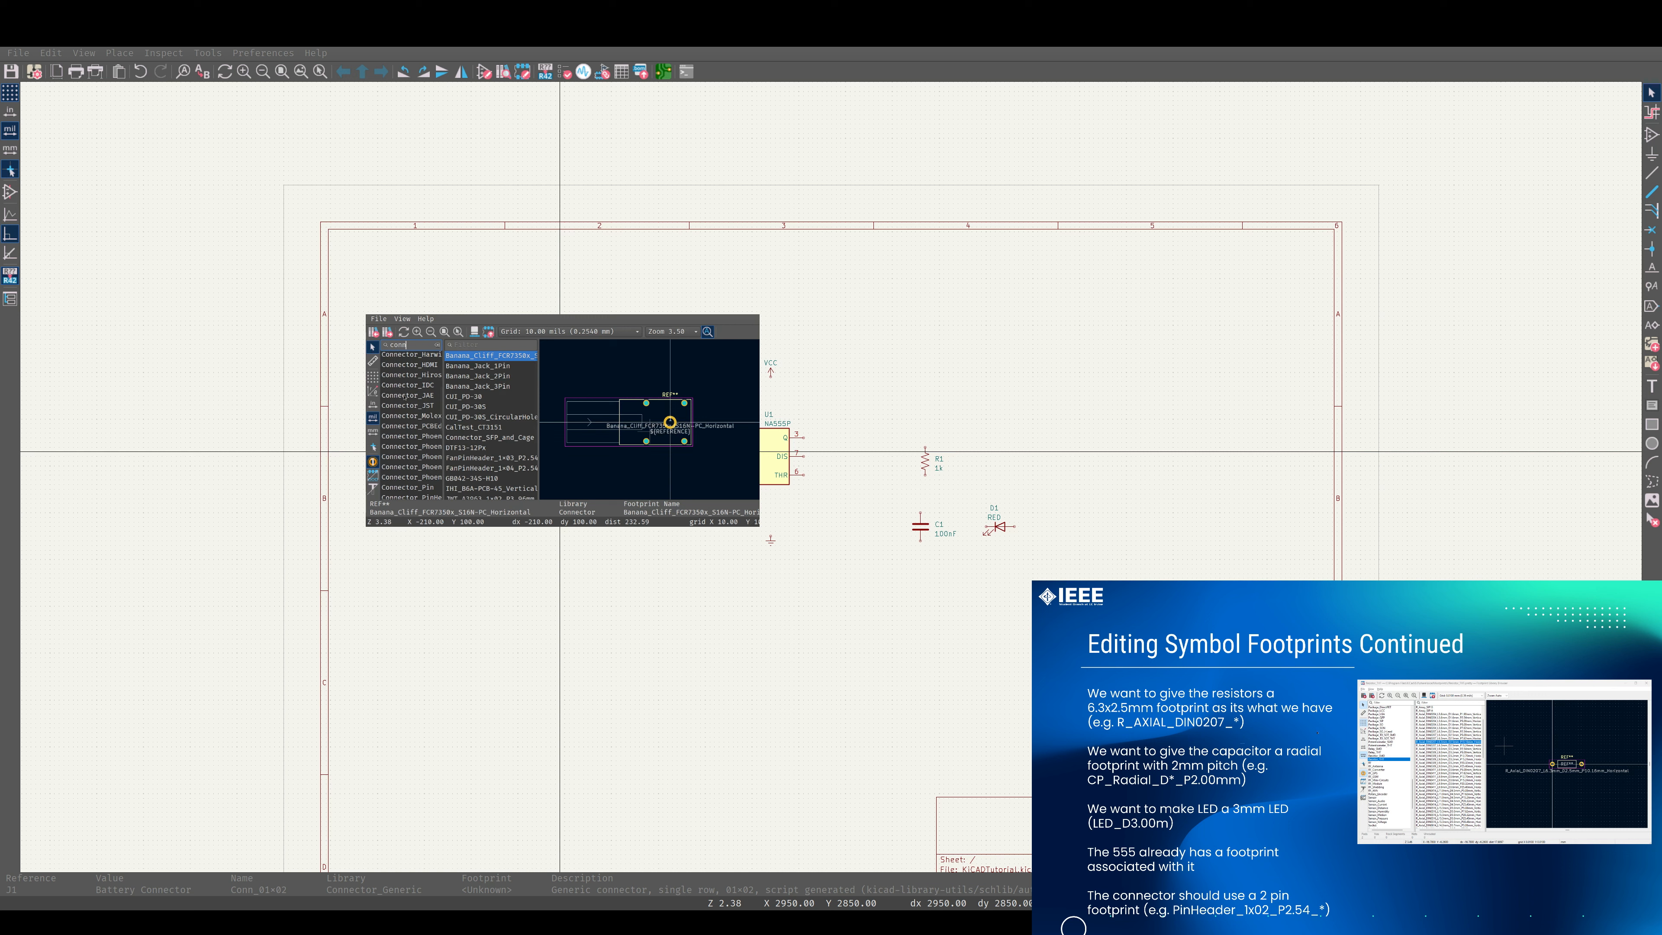
left_click_drag(759, 419, 888, 419)
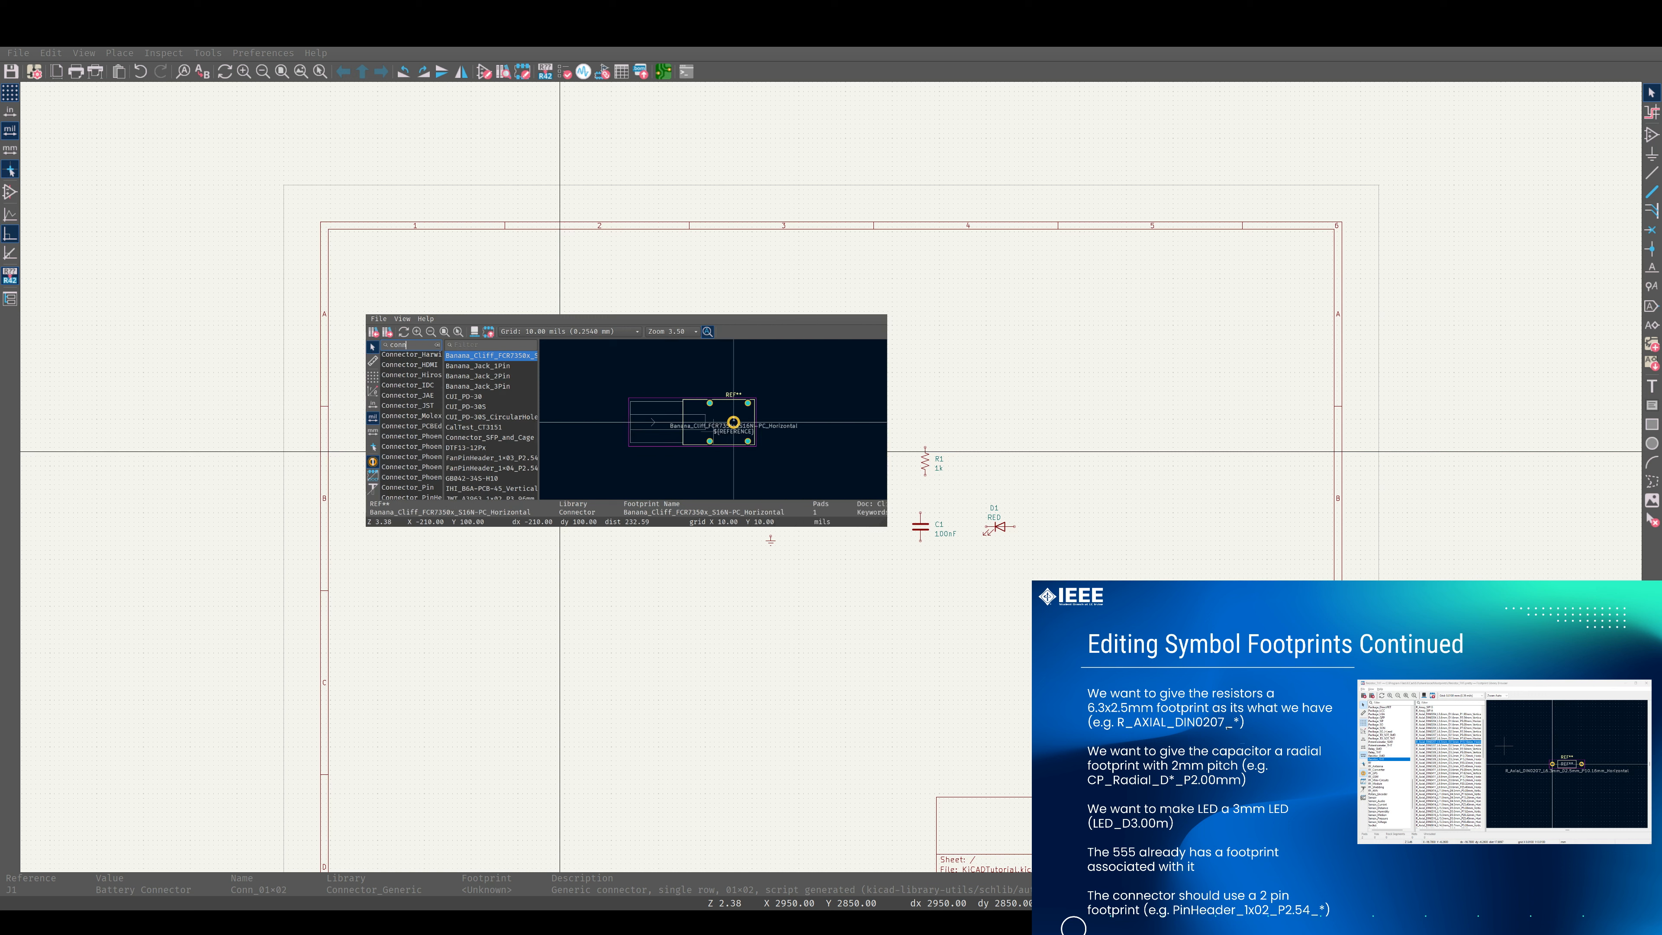
left_click_drag(443, 402, 525, 402)
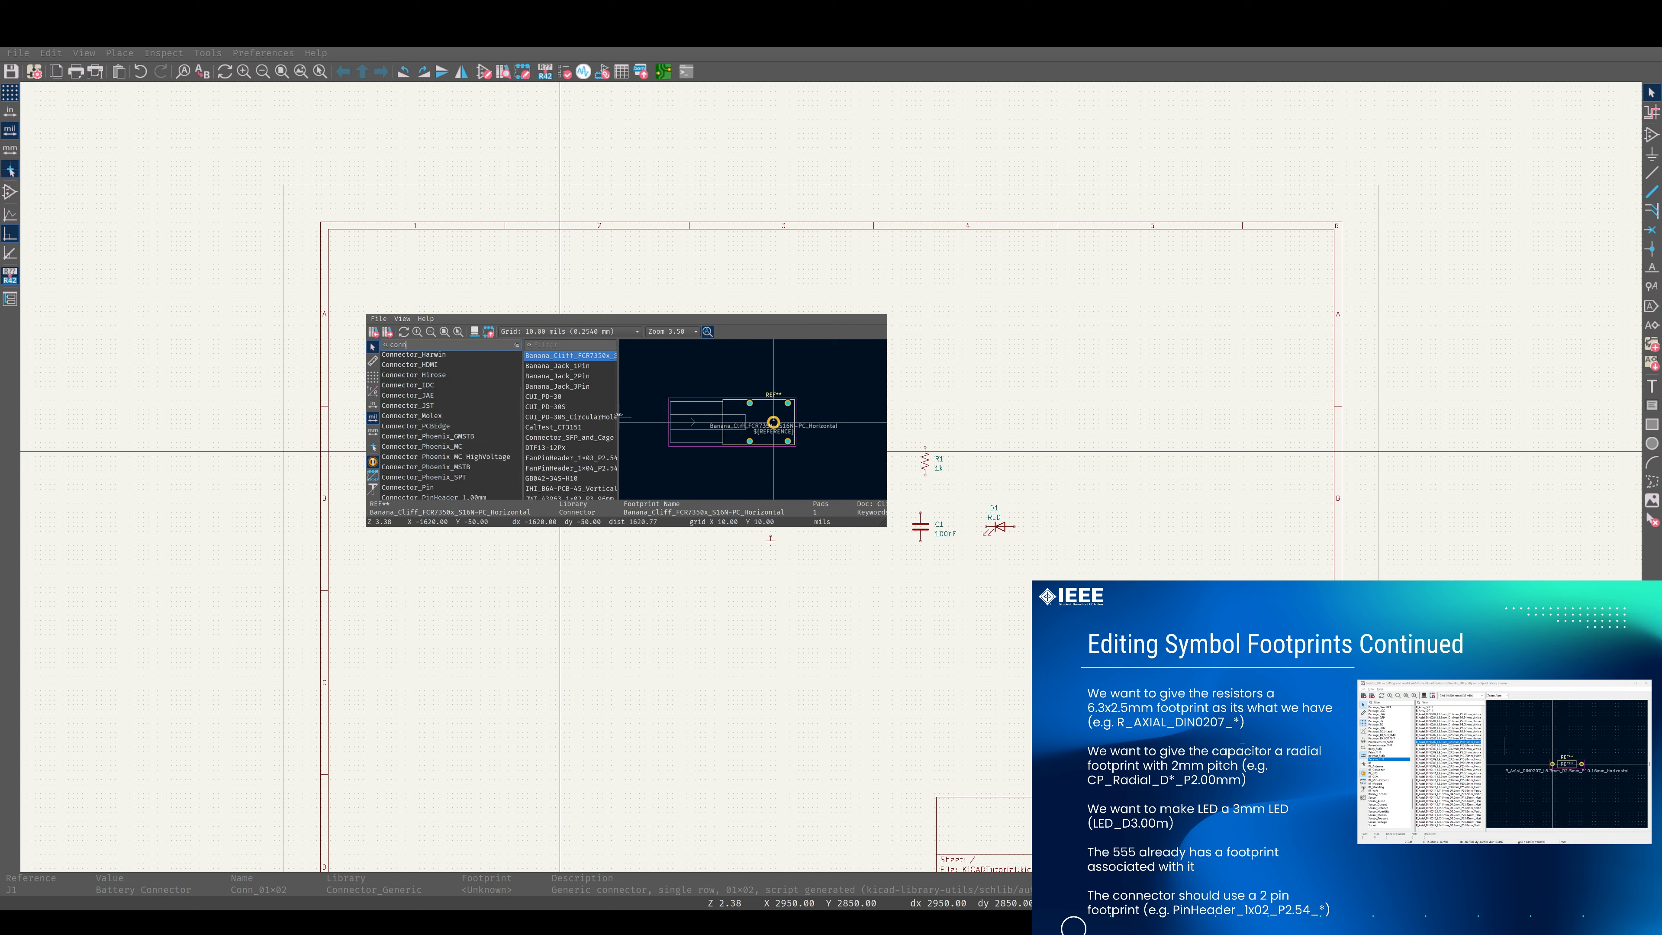
Assign the PinHeader_1x02_P2.54mm_Vertical footprint from the Connector_PinHeader_2.54mm library to battery connector J1.
left_click_drag(618, 415, 672, 417)
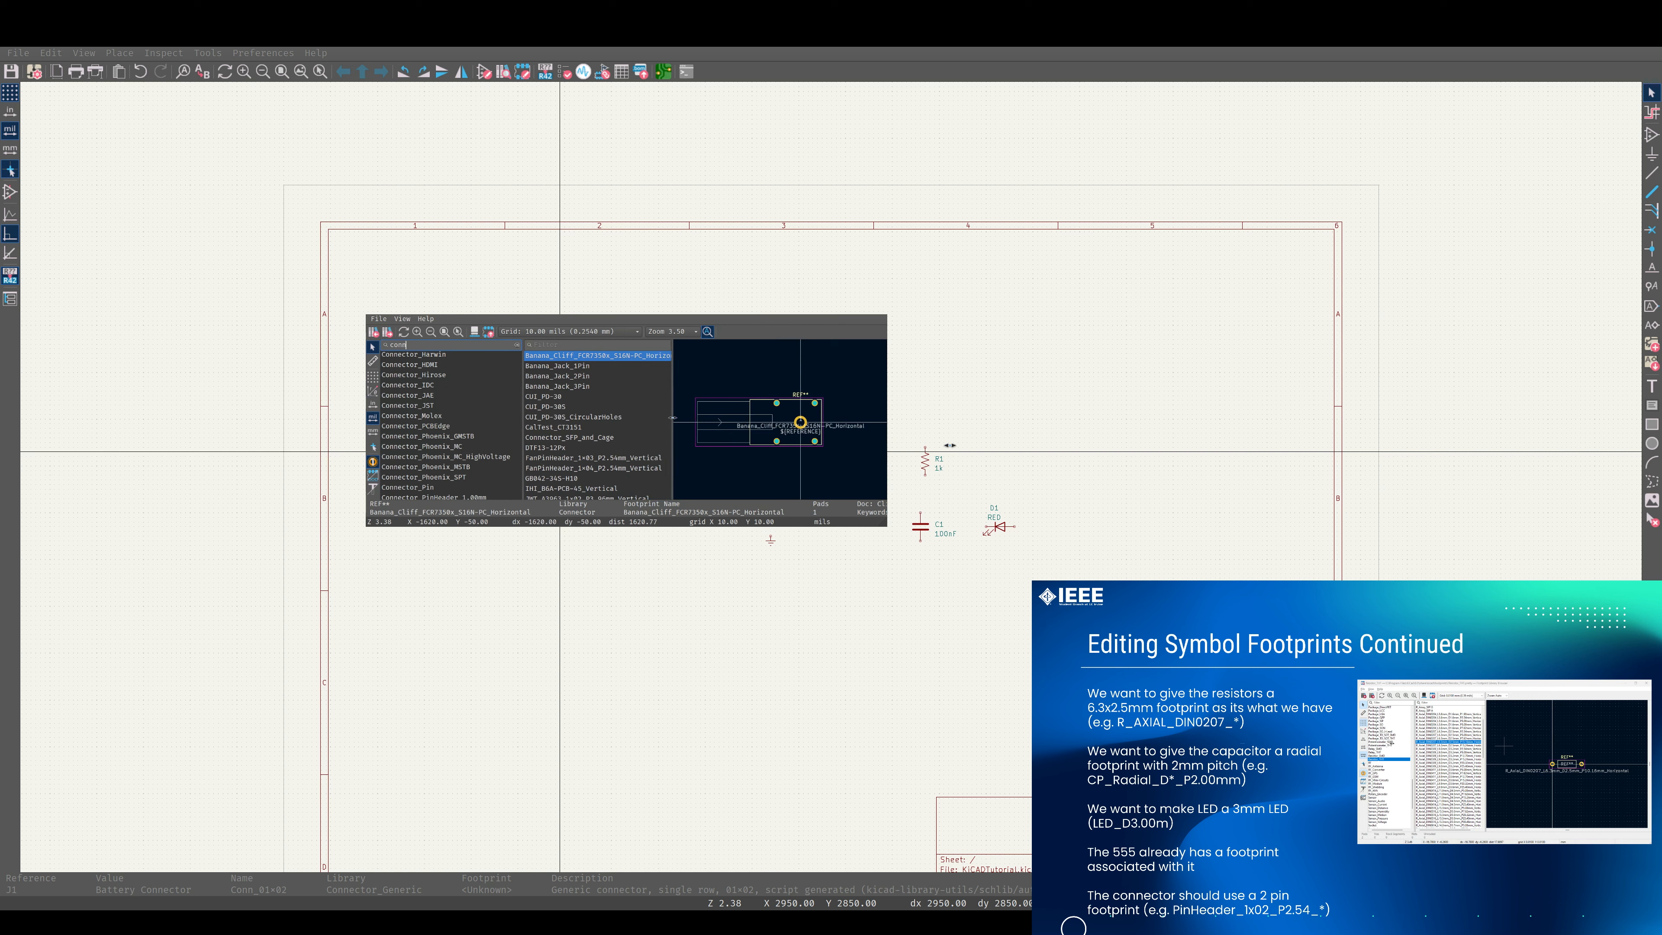
scroll(452, 451, "down", 5)
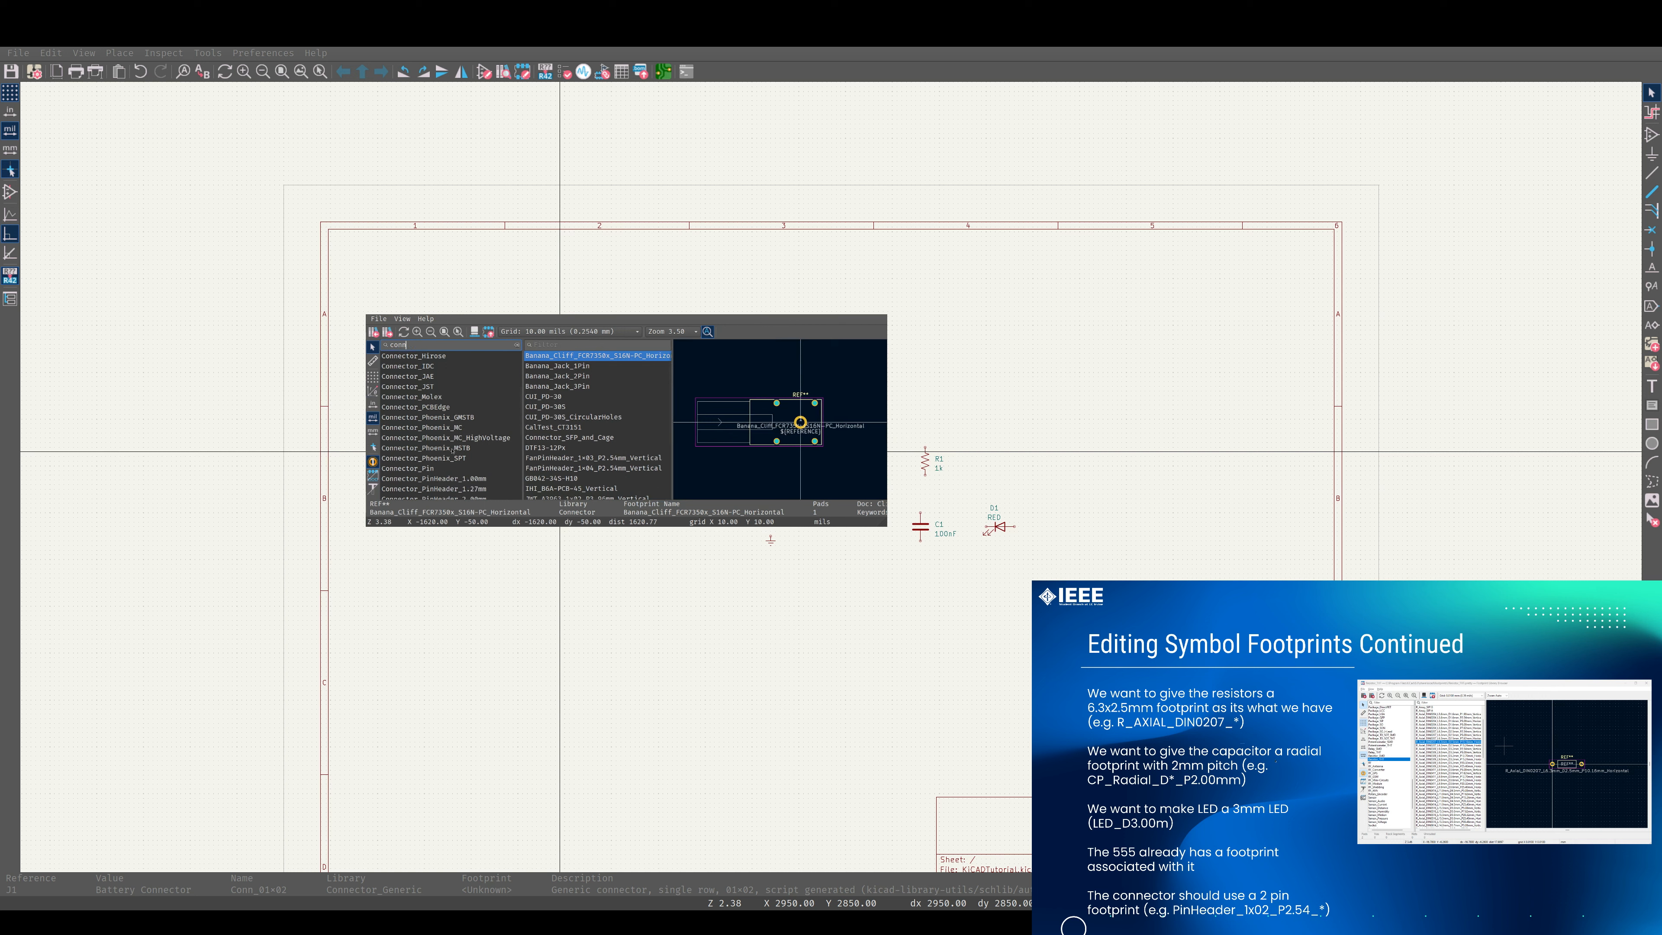
scroll(452, 451, "down", 1)
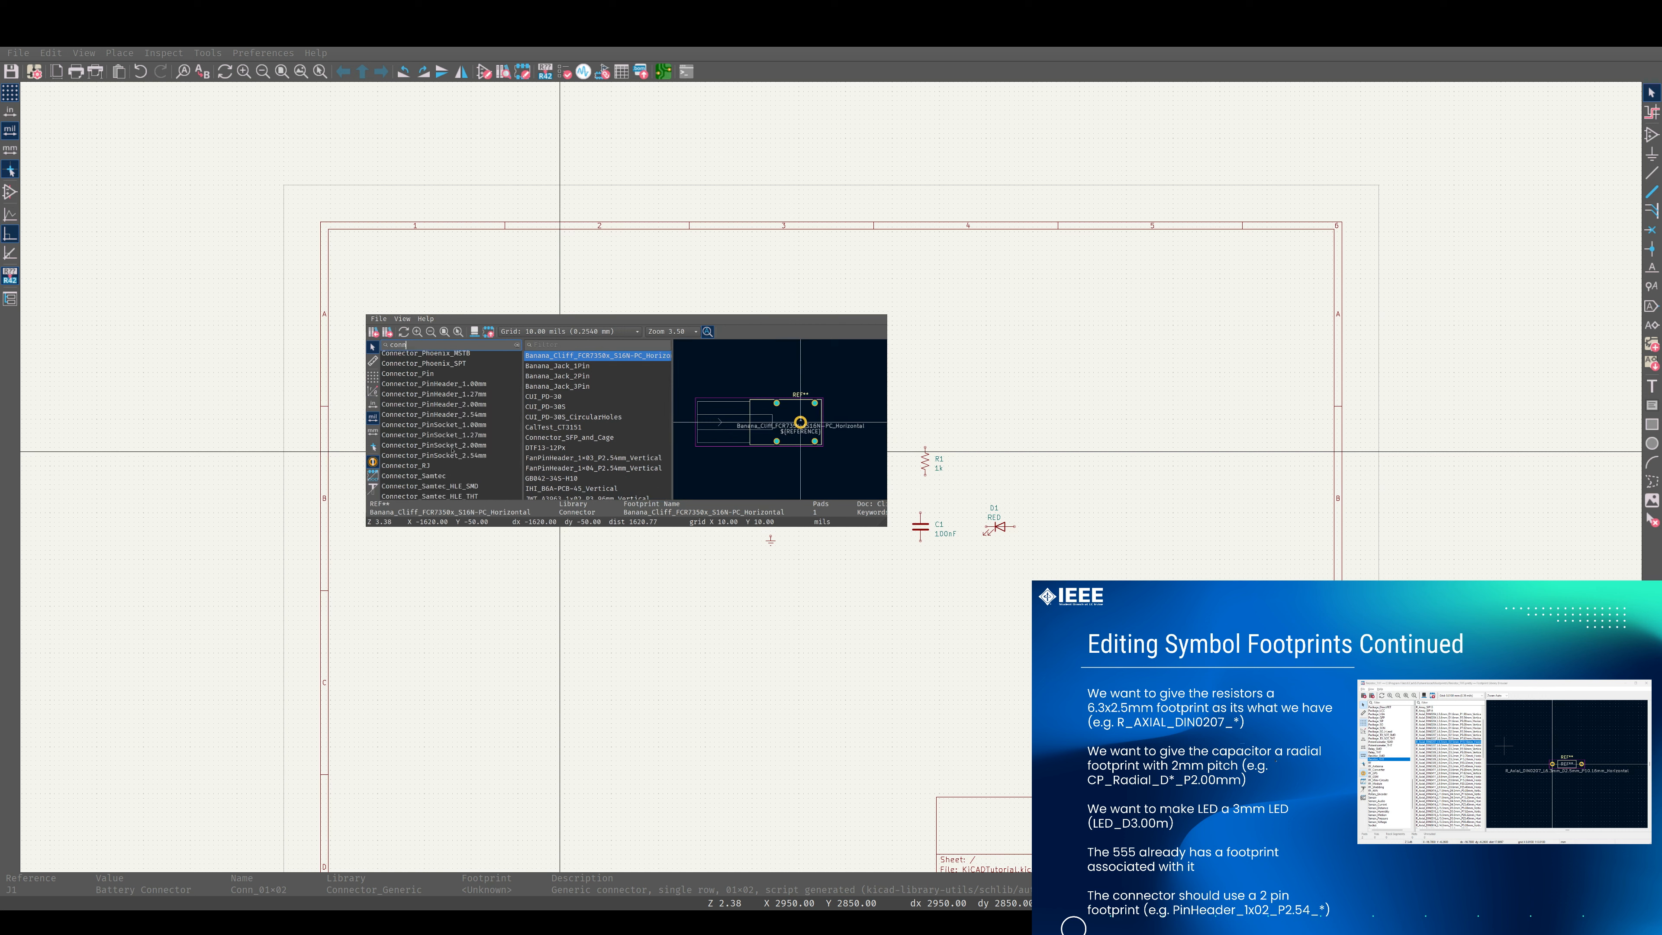
left_click(456, 415)
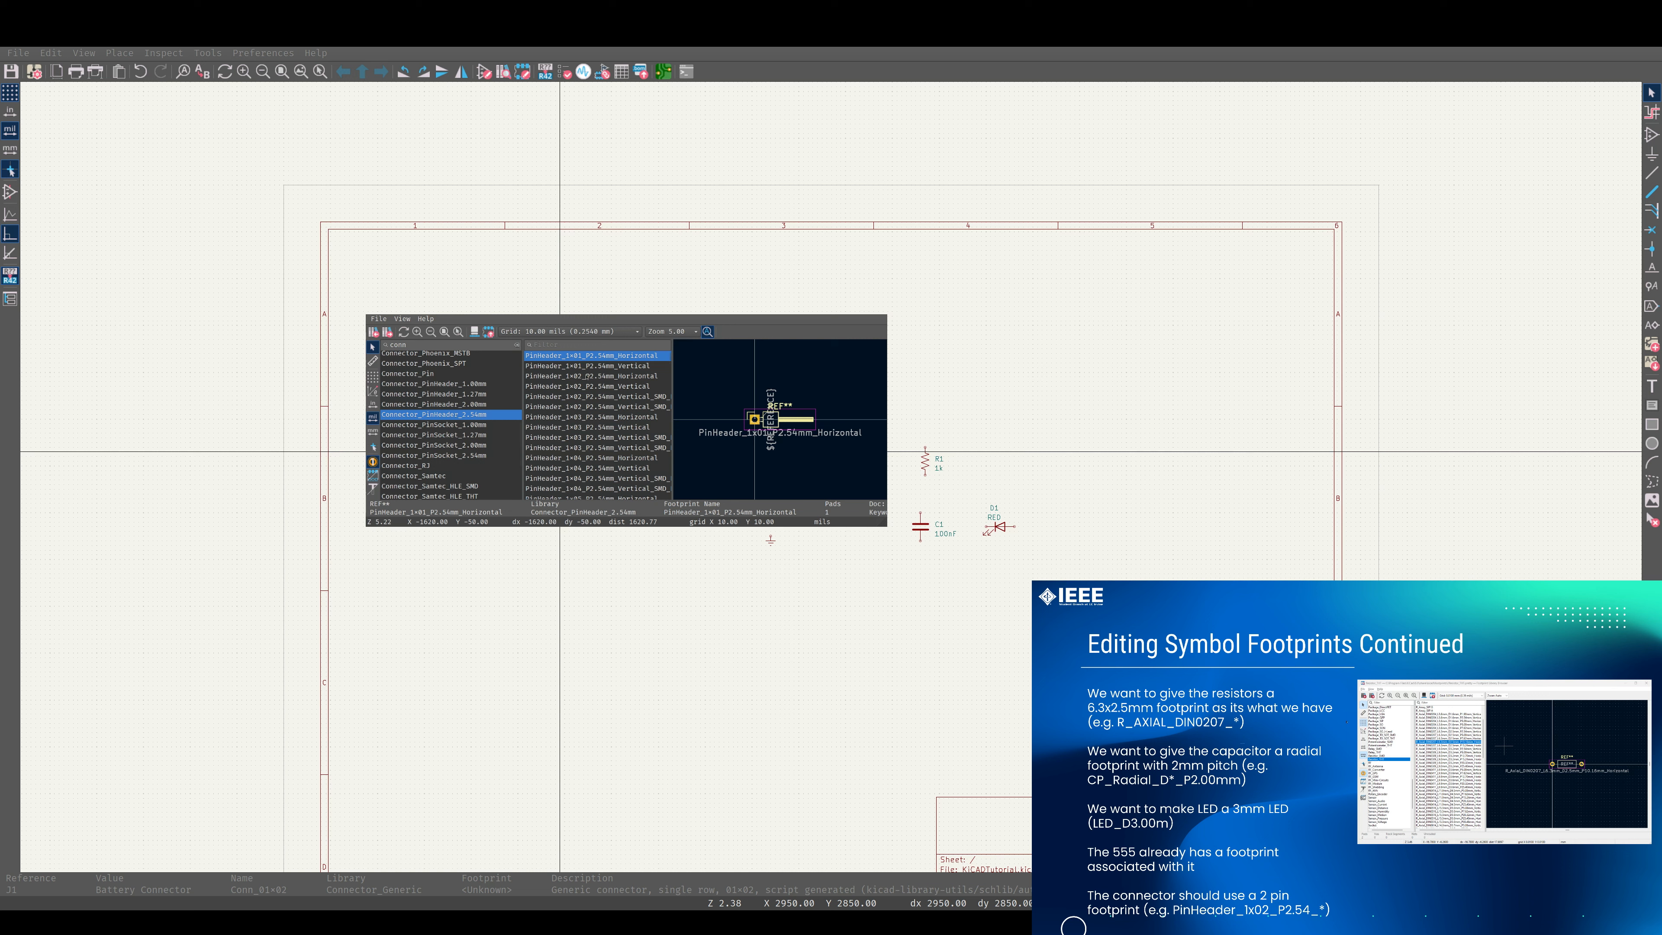
left_click(592, 377)
left_click(589, 386)
left_click(589, 377)
left_click(589, 386)
left_click(587, 396)
left_click(591, 387)
double_click(584, 387)
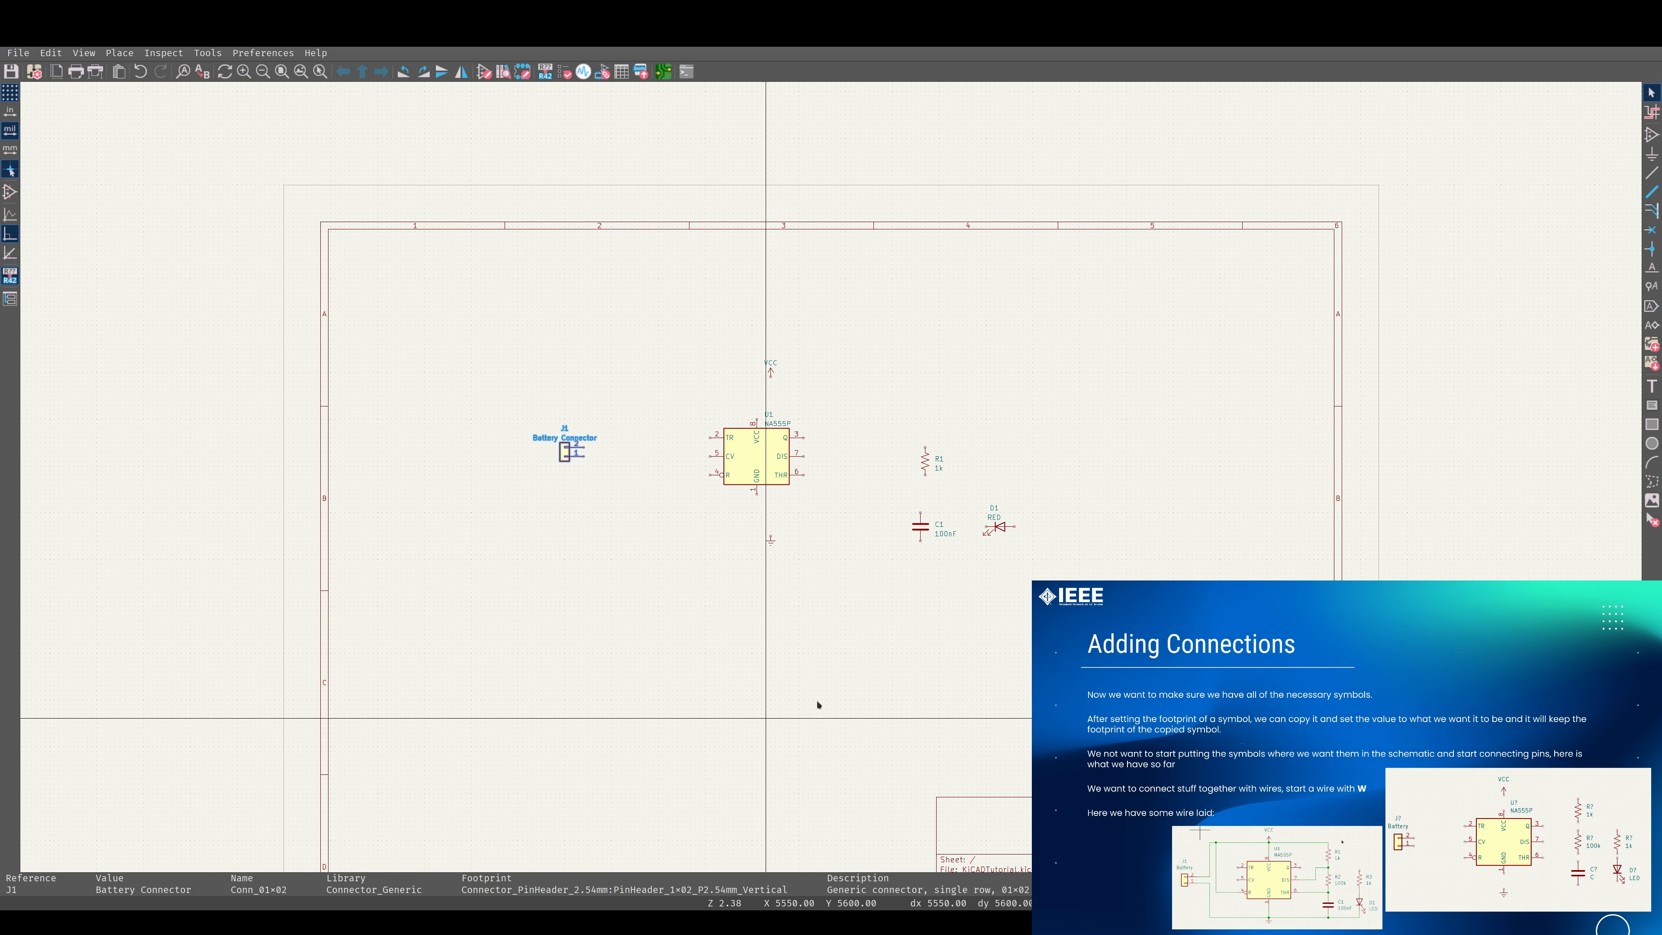
Move resistor R1 up beside the 555 timer and place capacitor C1 in line below it.
scroll(828, 475, "up", 3)
middle_click_drag(831, 478, 1041, 525)
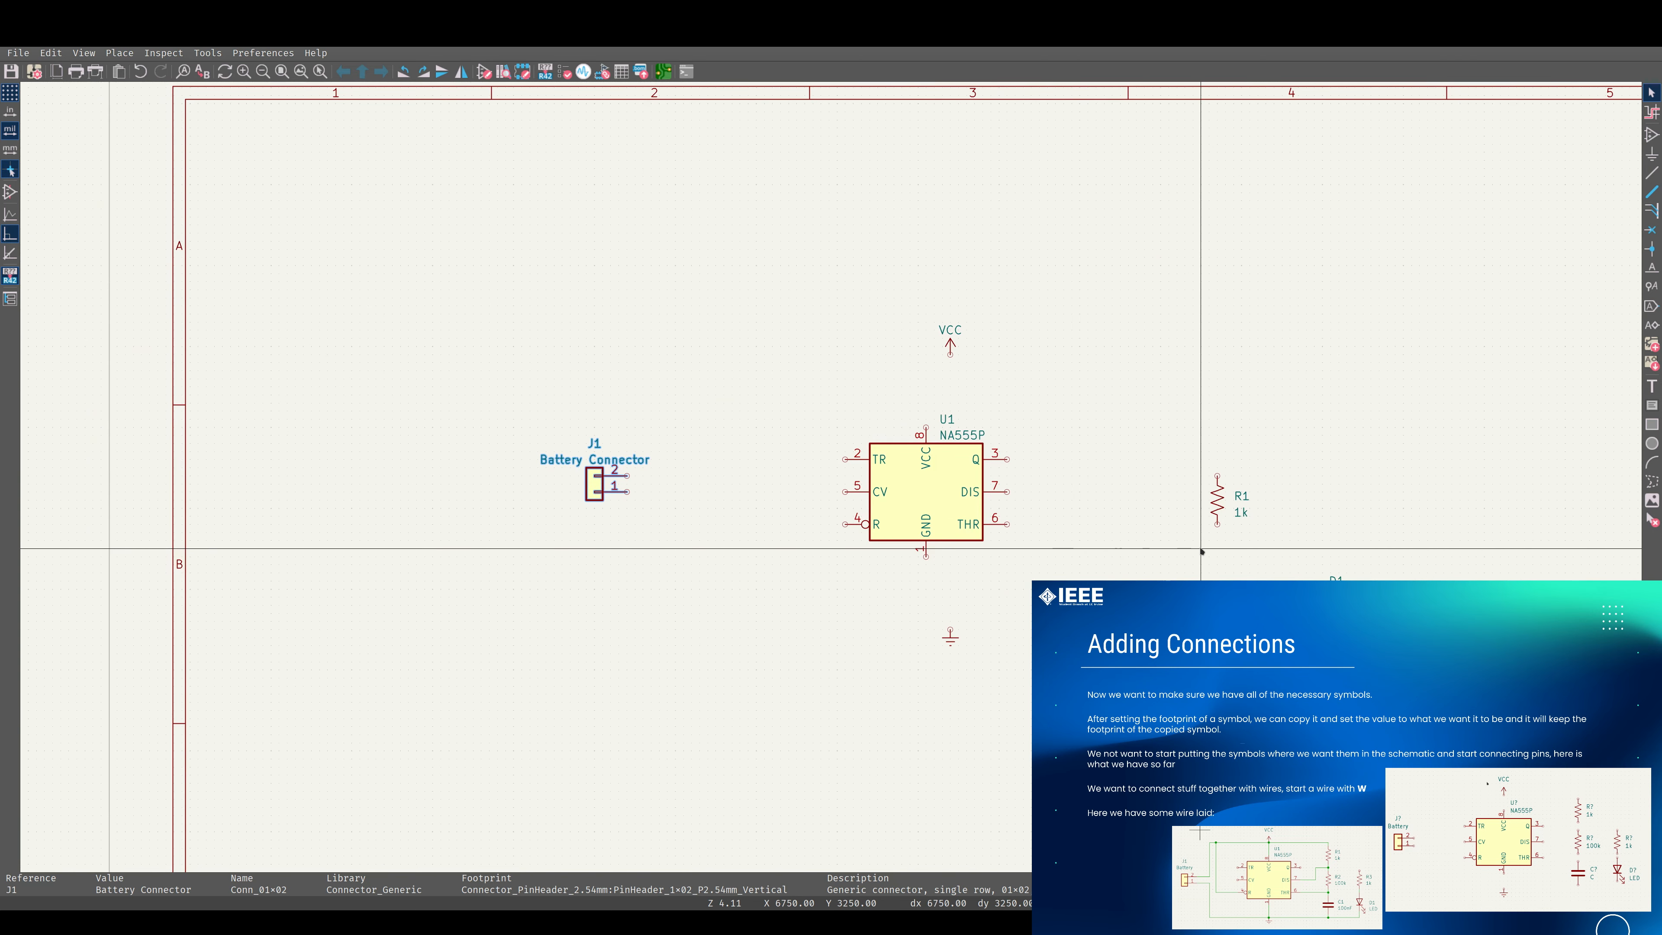
left_click(1221, 512)
left_click_drag(1224, 514, 1102, 417)
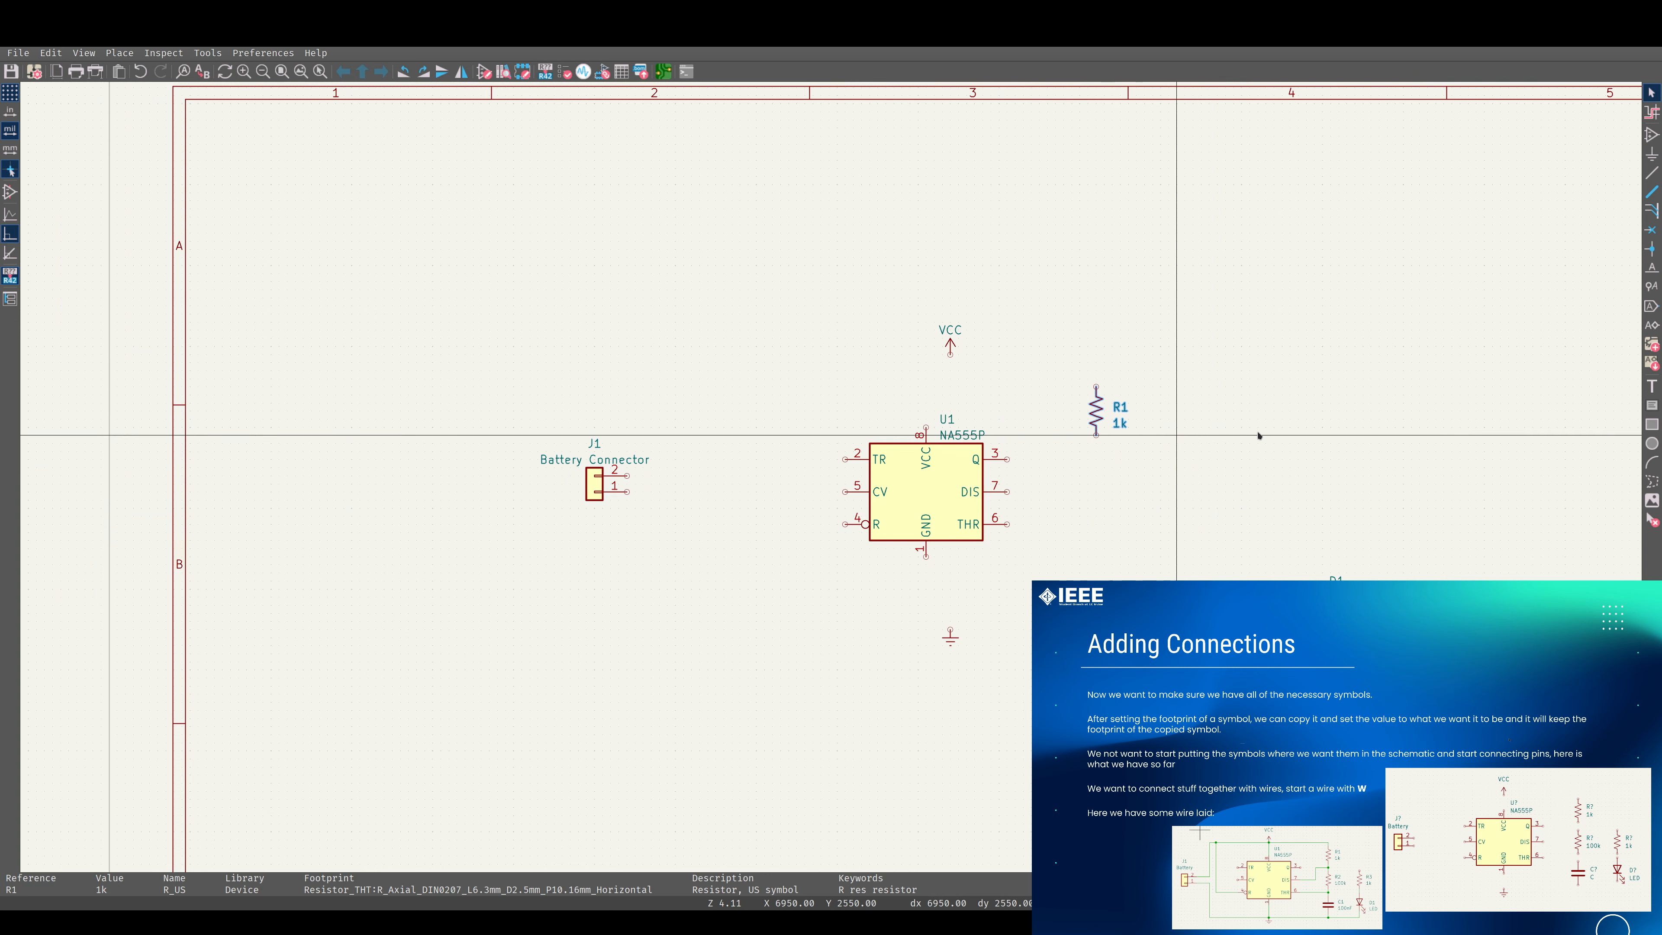
left_click_drag(1217, 613, 1096, 565)
Duplicate the 1k resistor twice, placing one copy between R1 and C1 and the other beside them.
left_click(1097, 412)
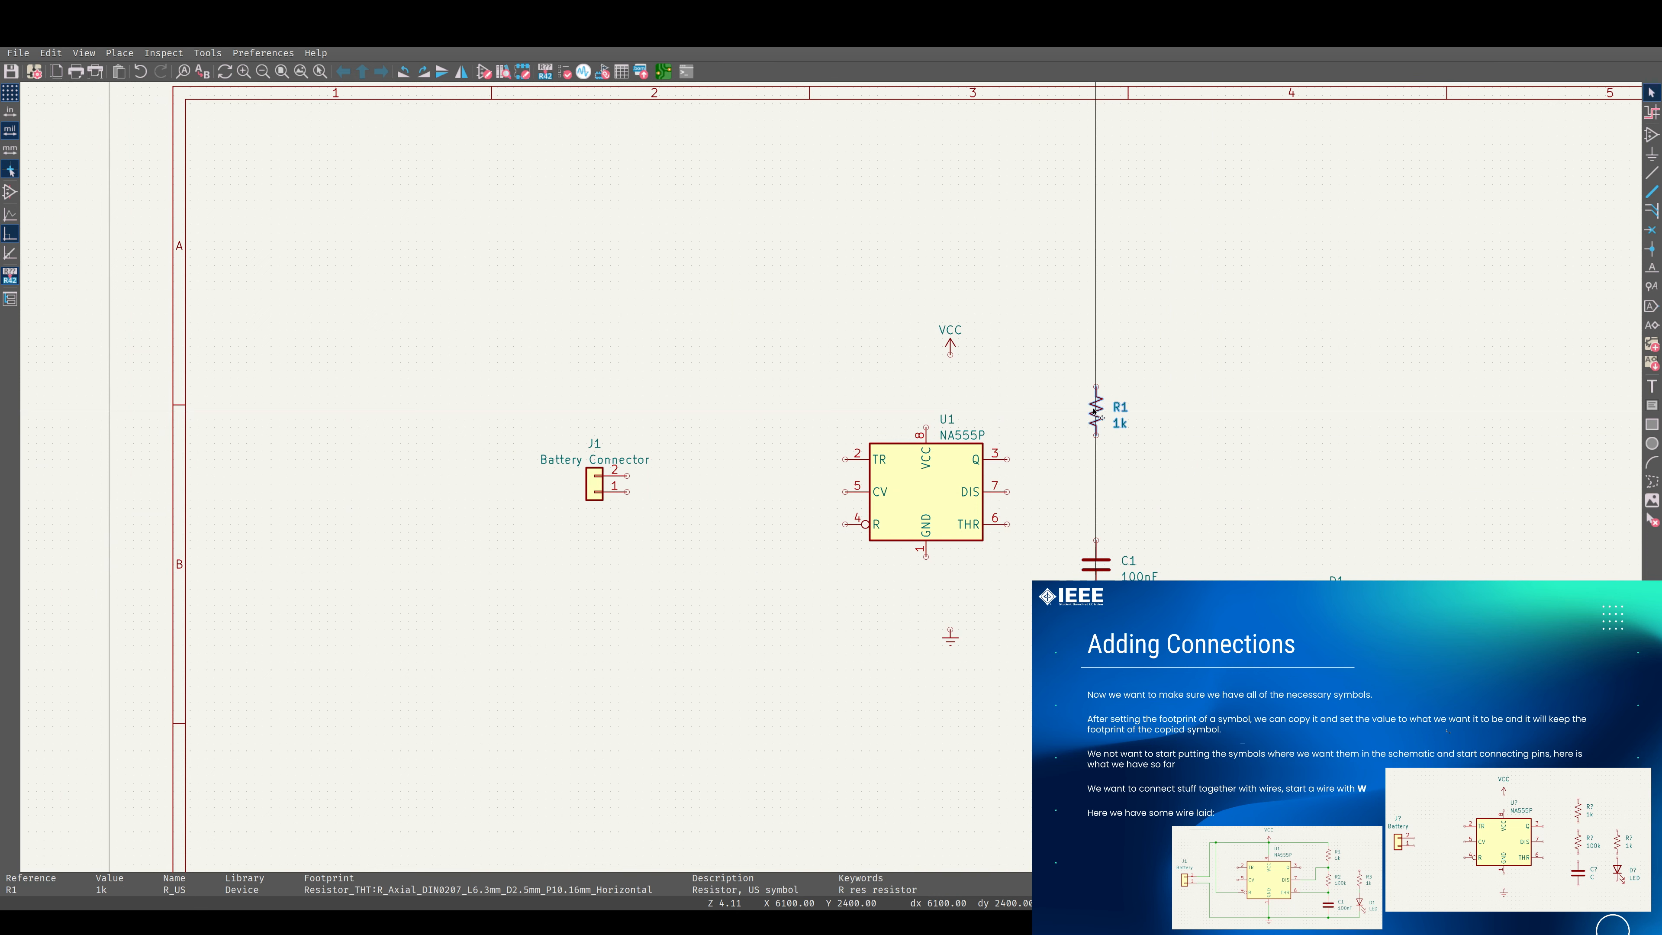
key("ctrl+d")
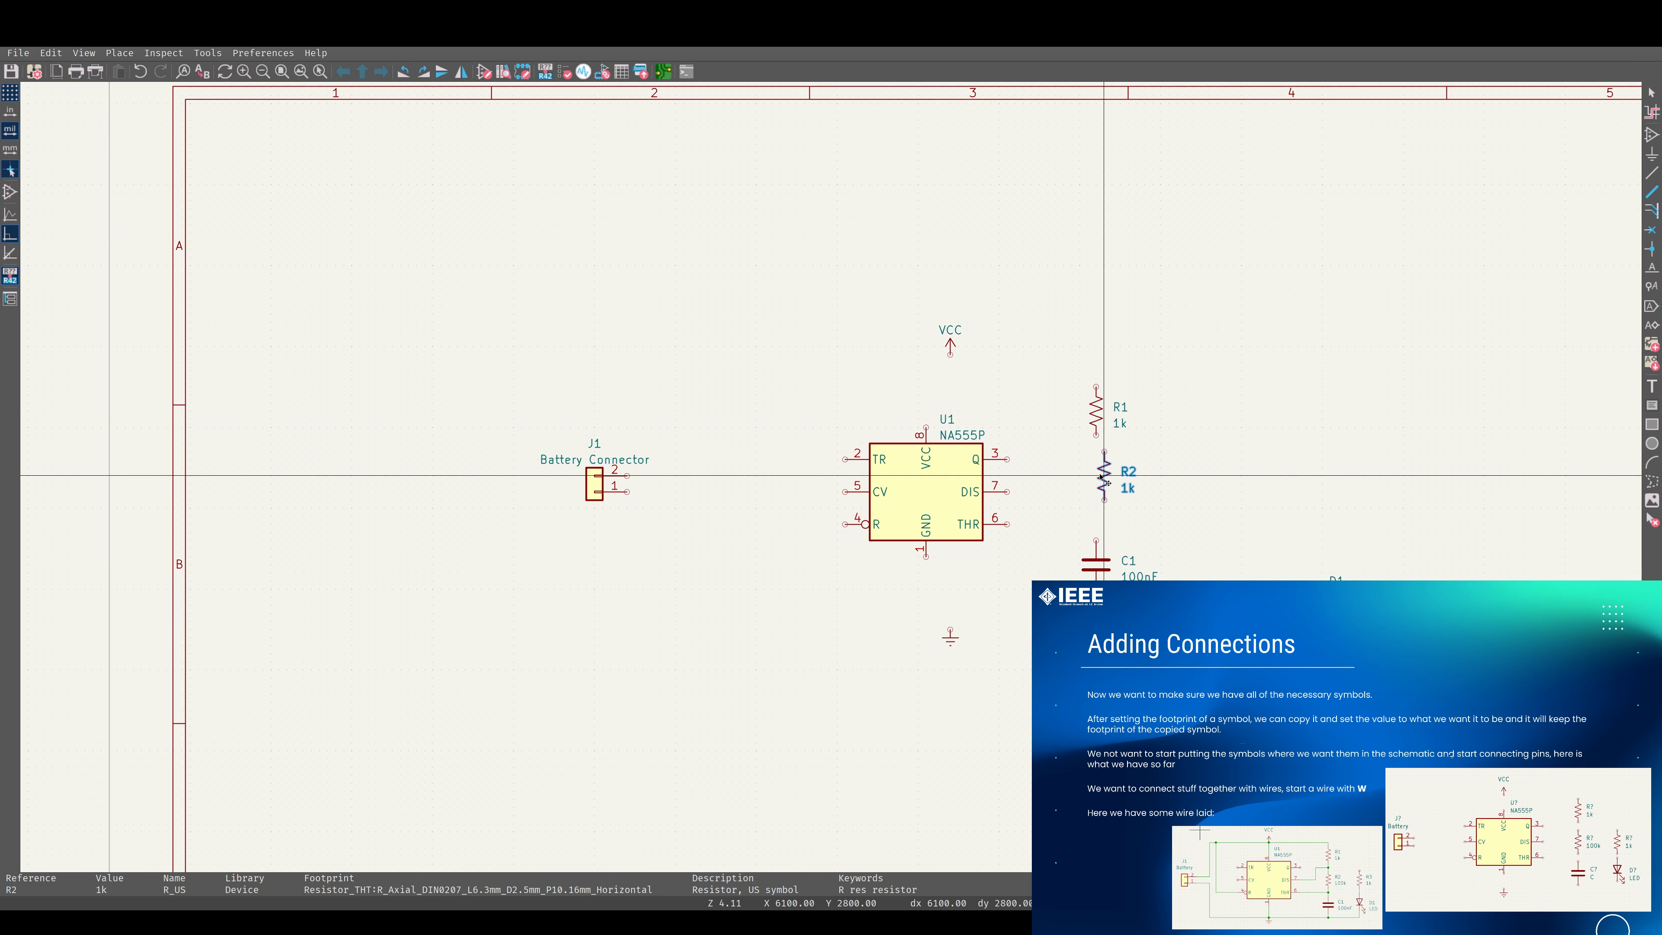
left_click(1096, 475)
key("ctrl+d")
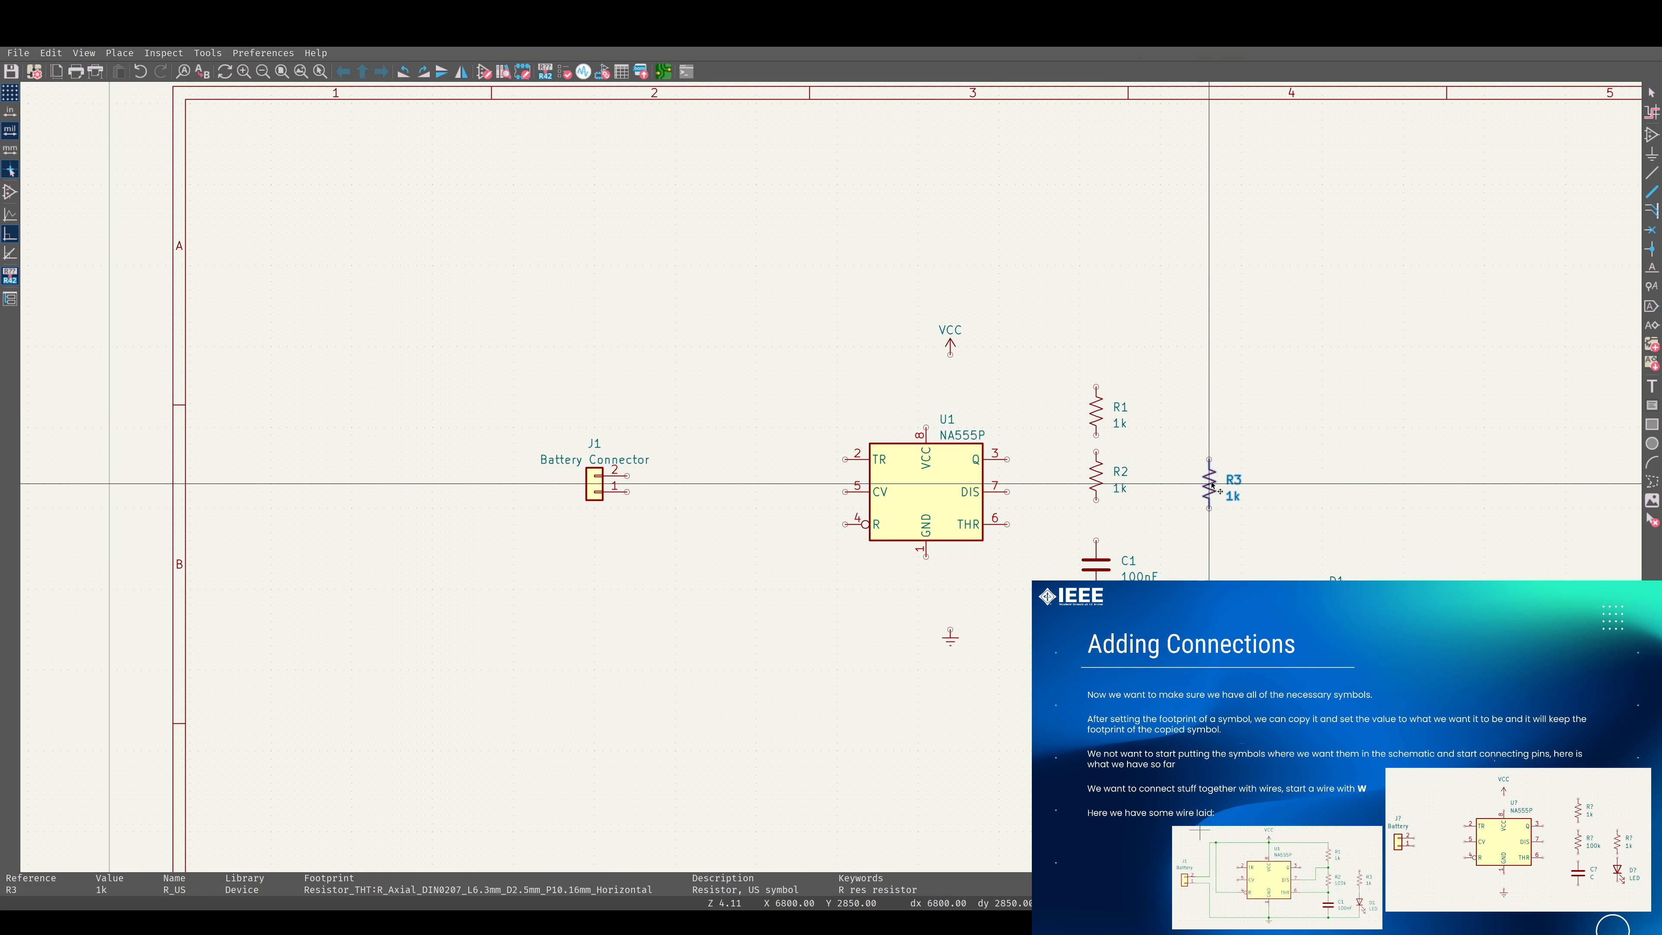
left_click(1217, 484)
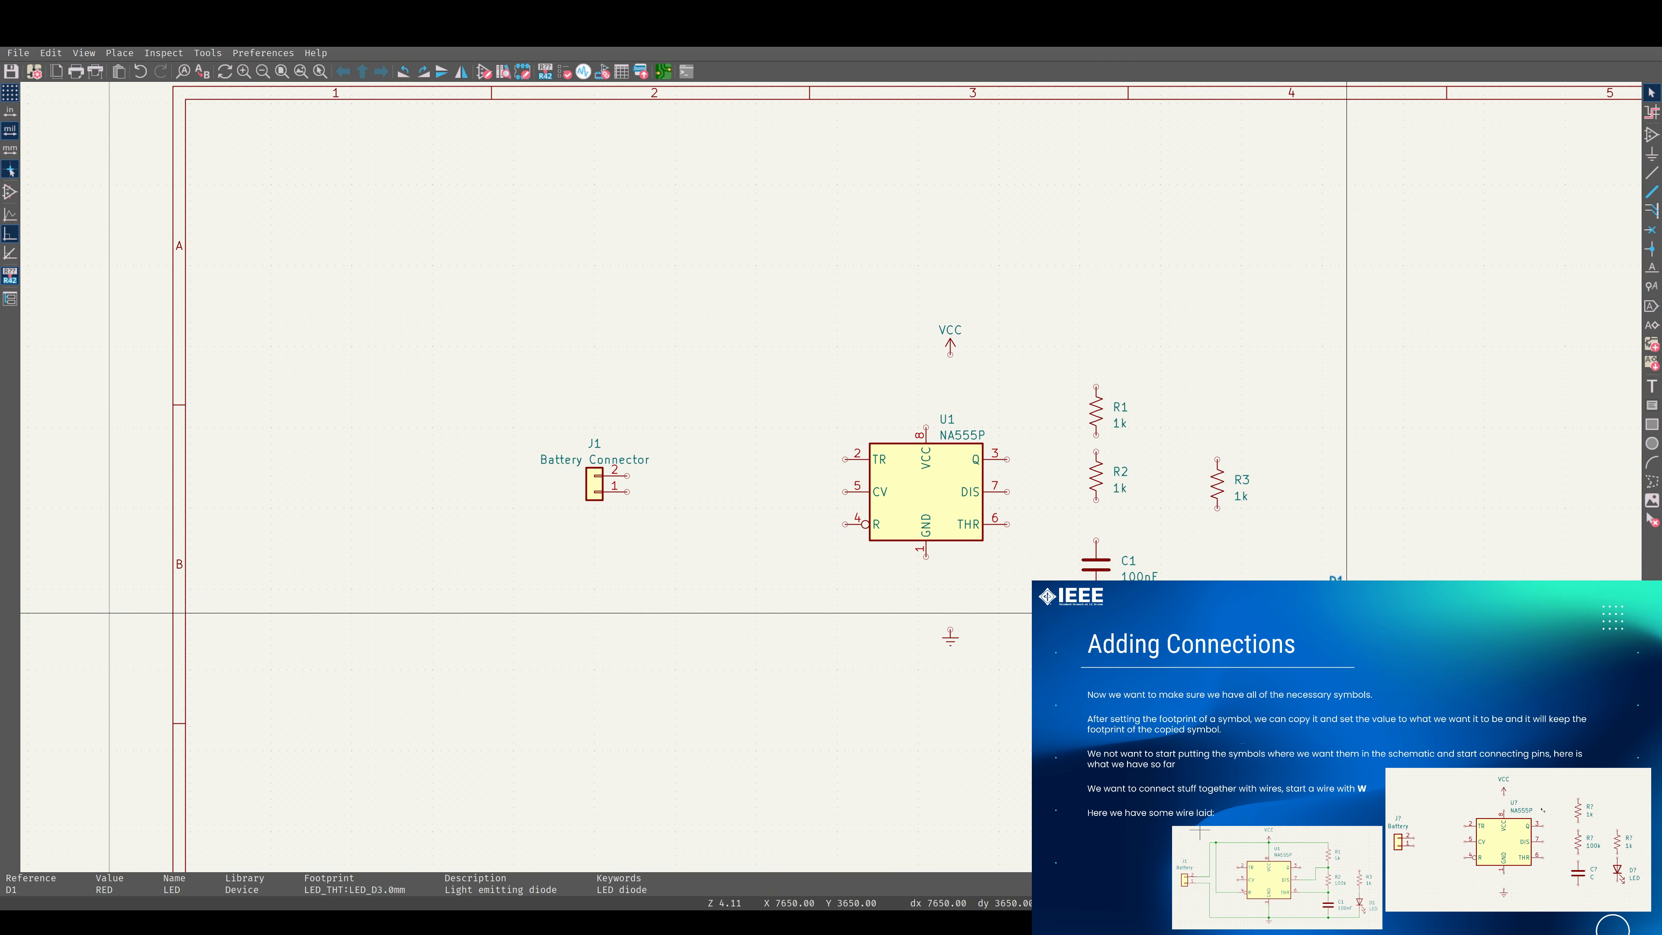
Rotate LED D1 to point downward, place it below resistor R3, and align R3 level with R2.
key("m")
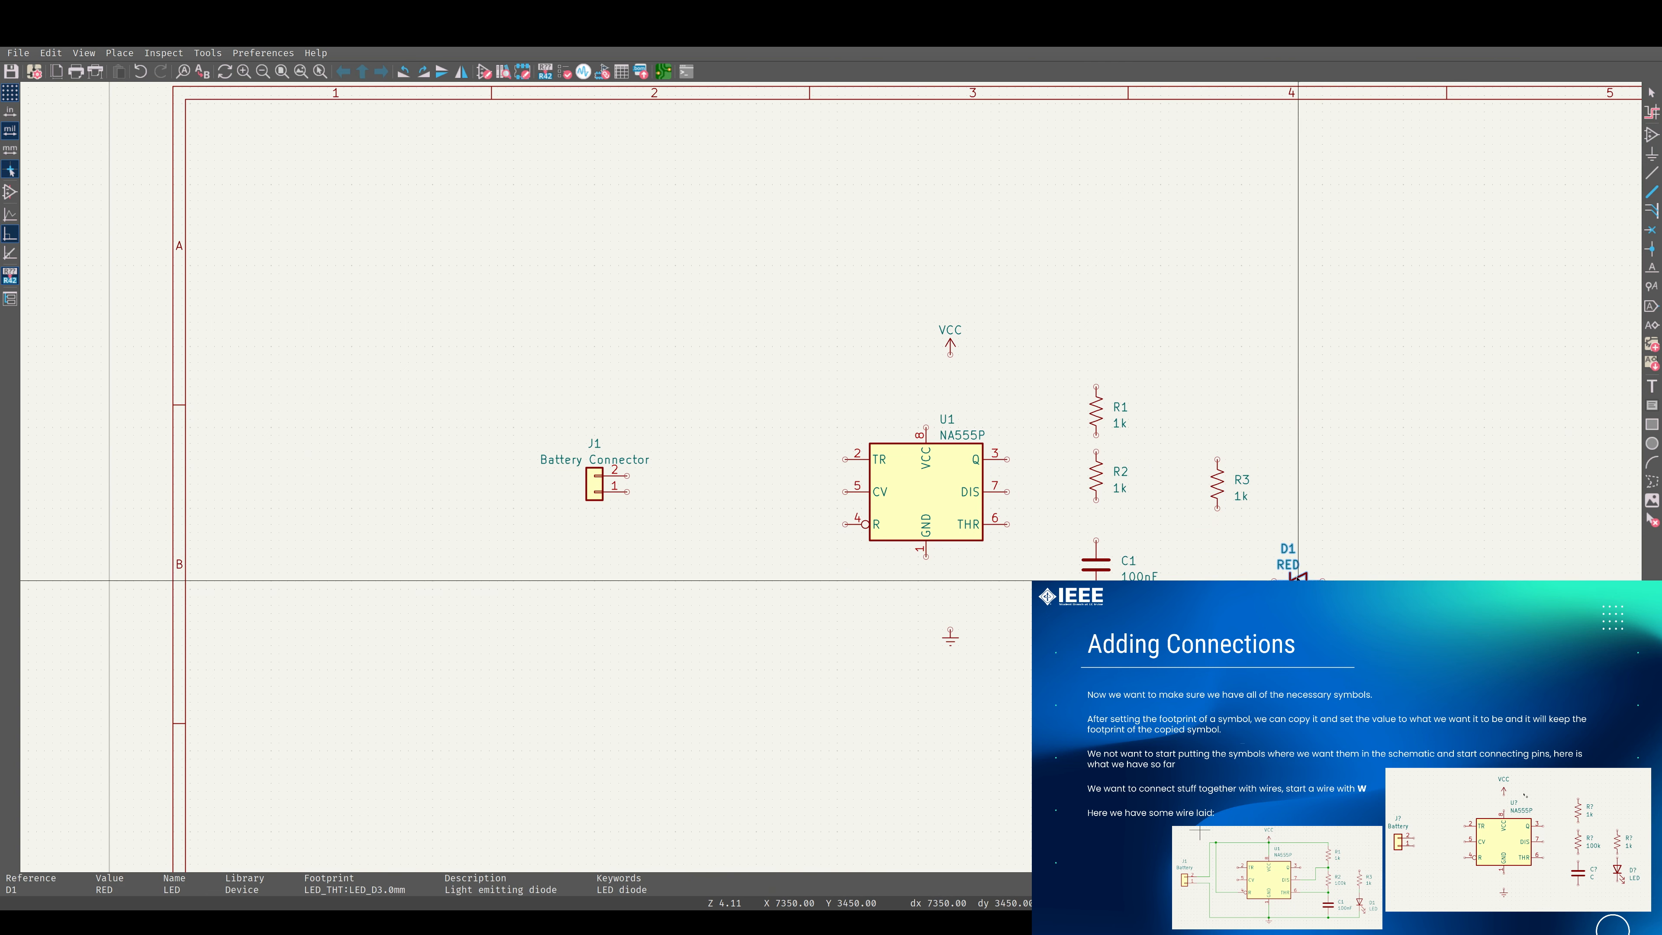
key("r")
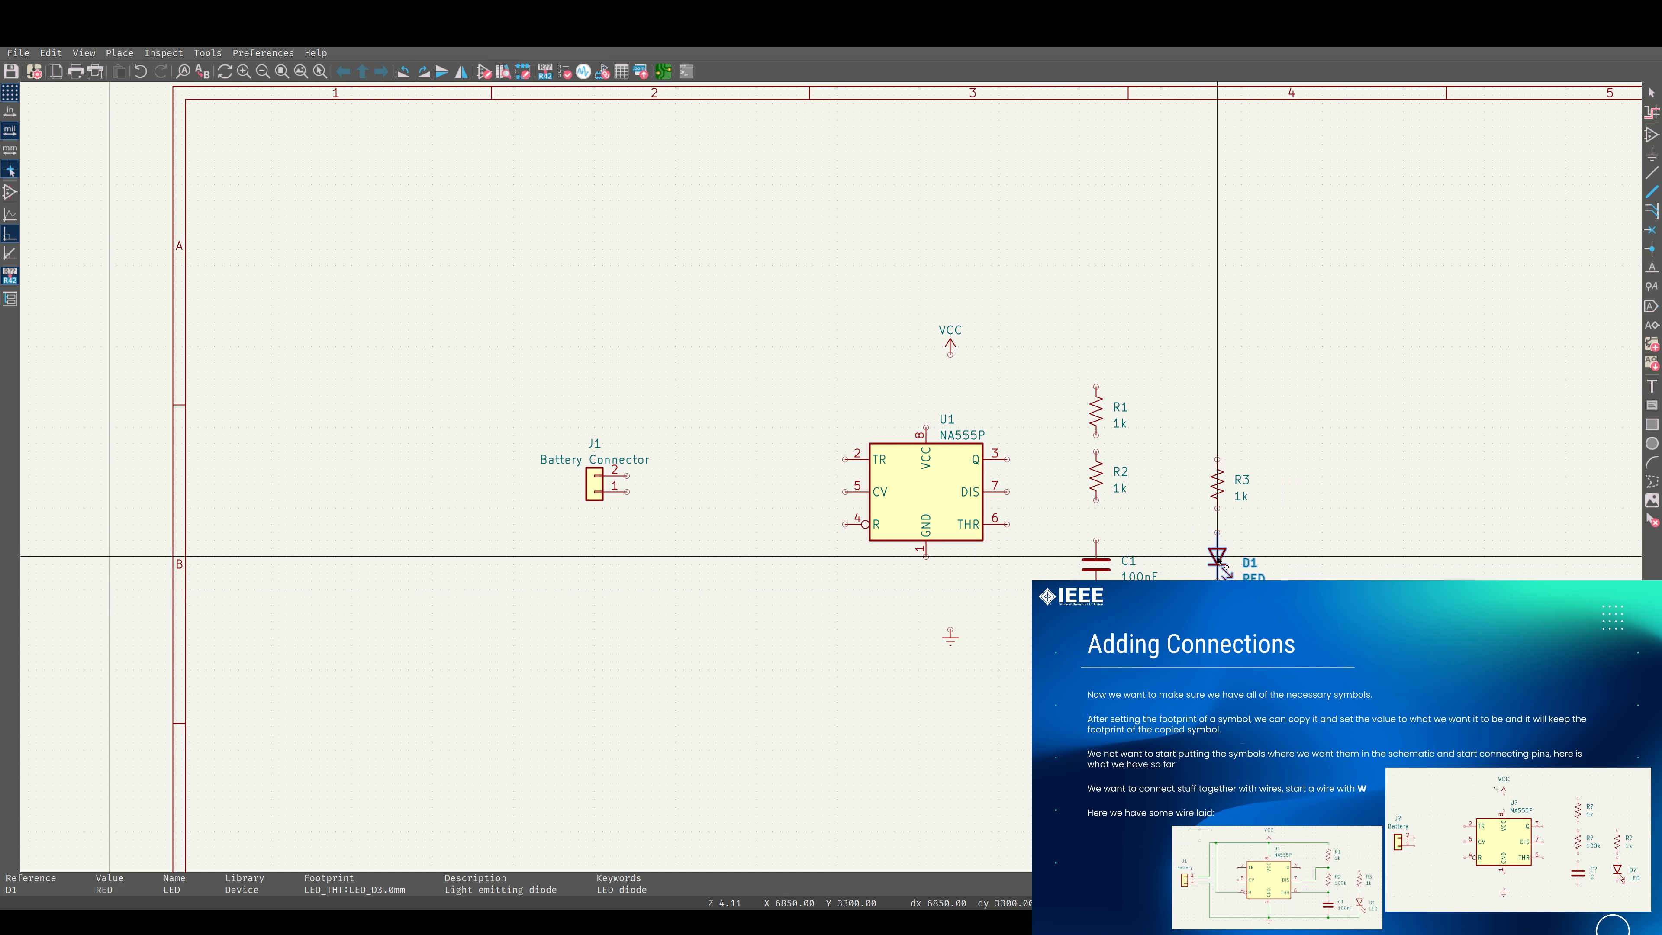
left_click(1218, 563)
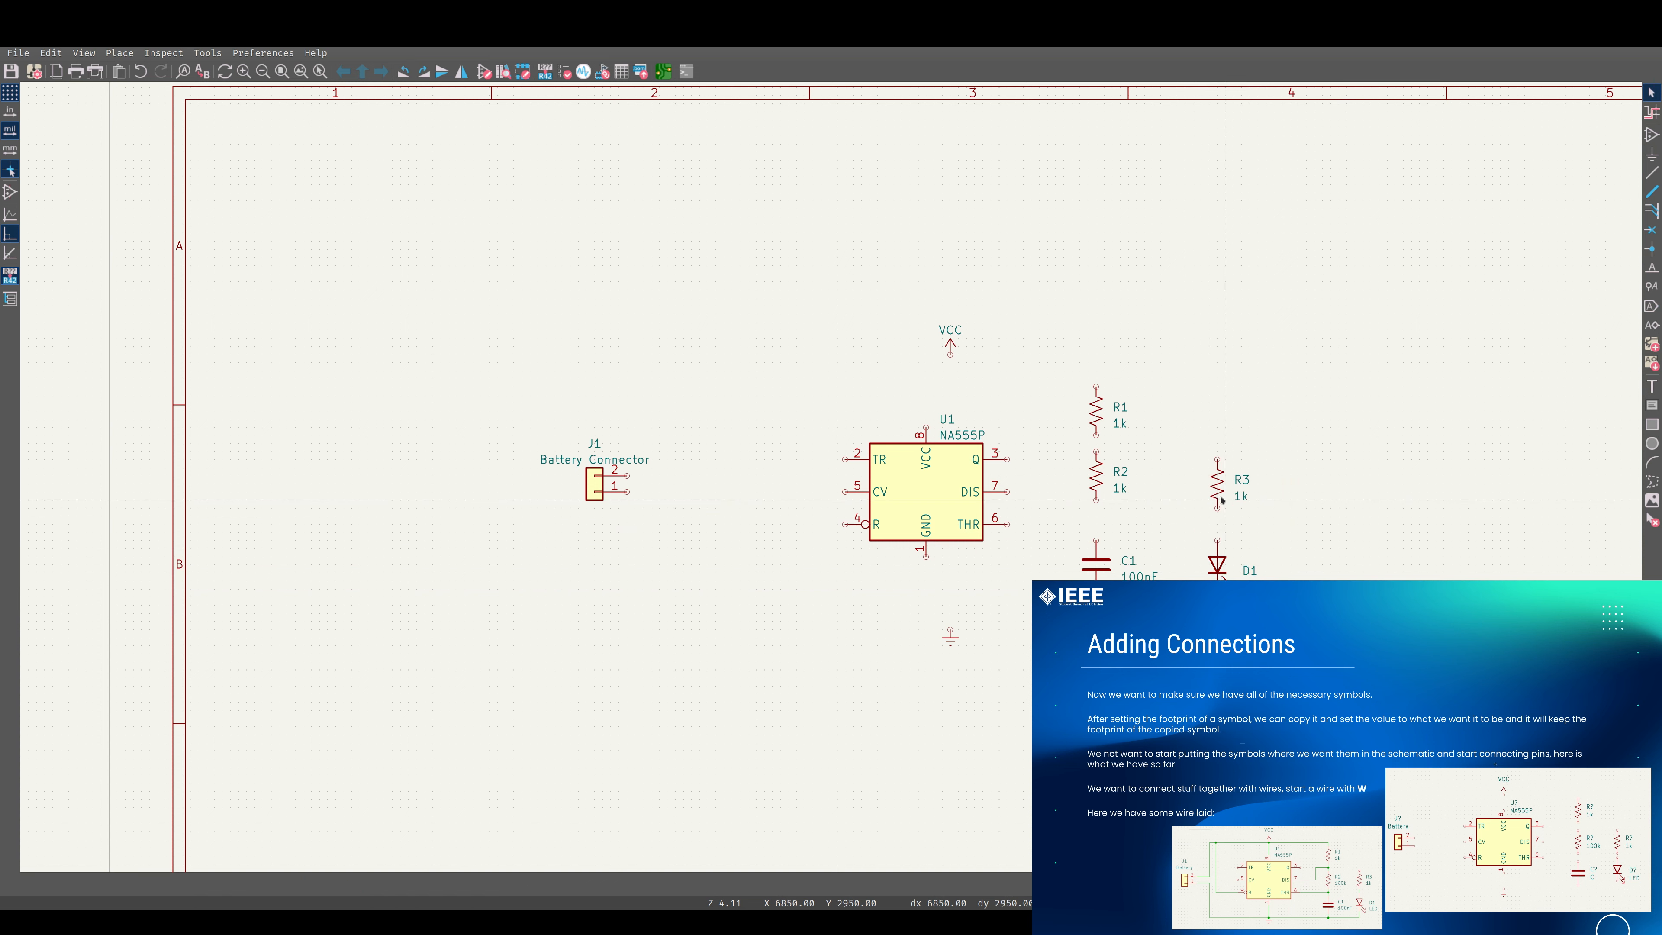
key("m")
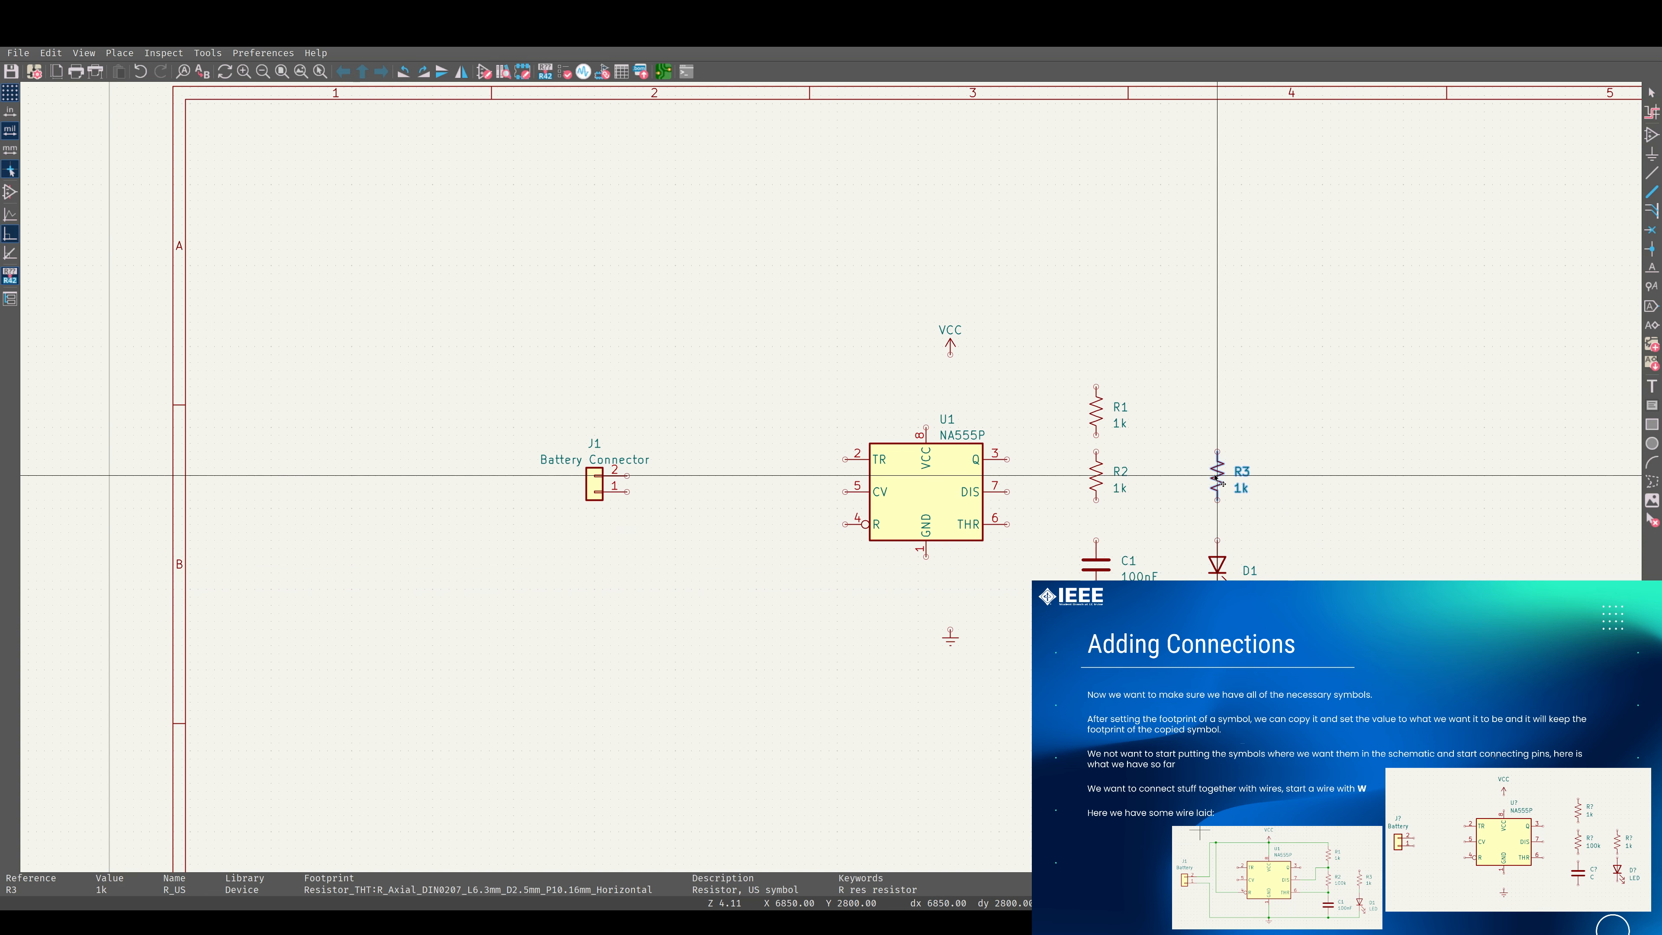
left_click(1218, 476)
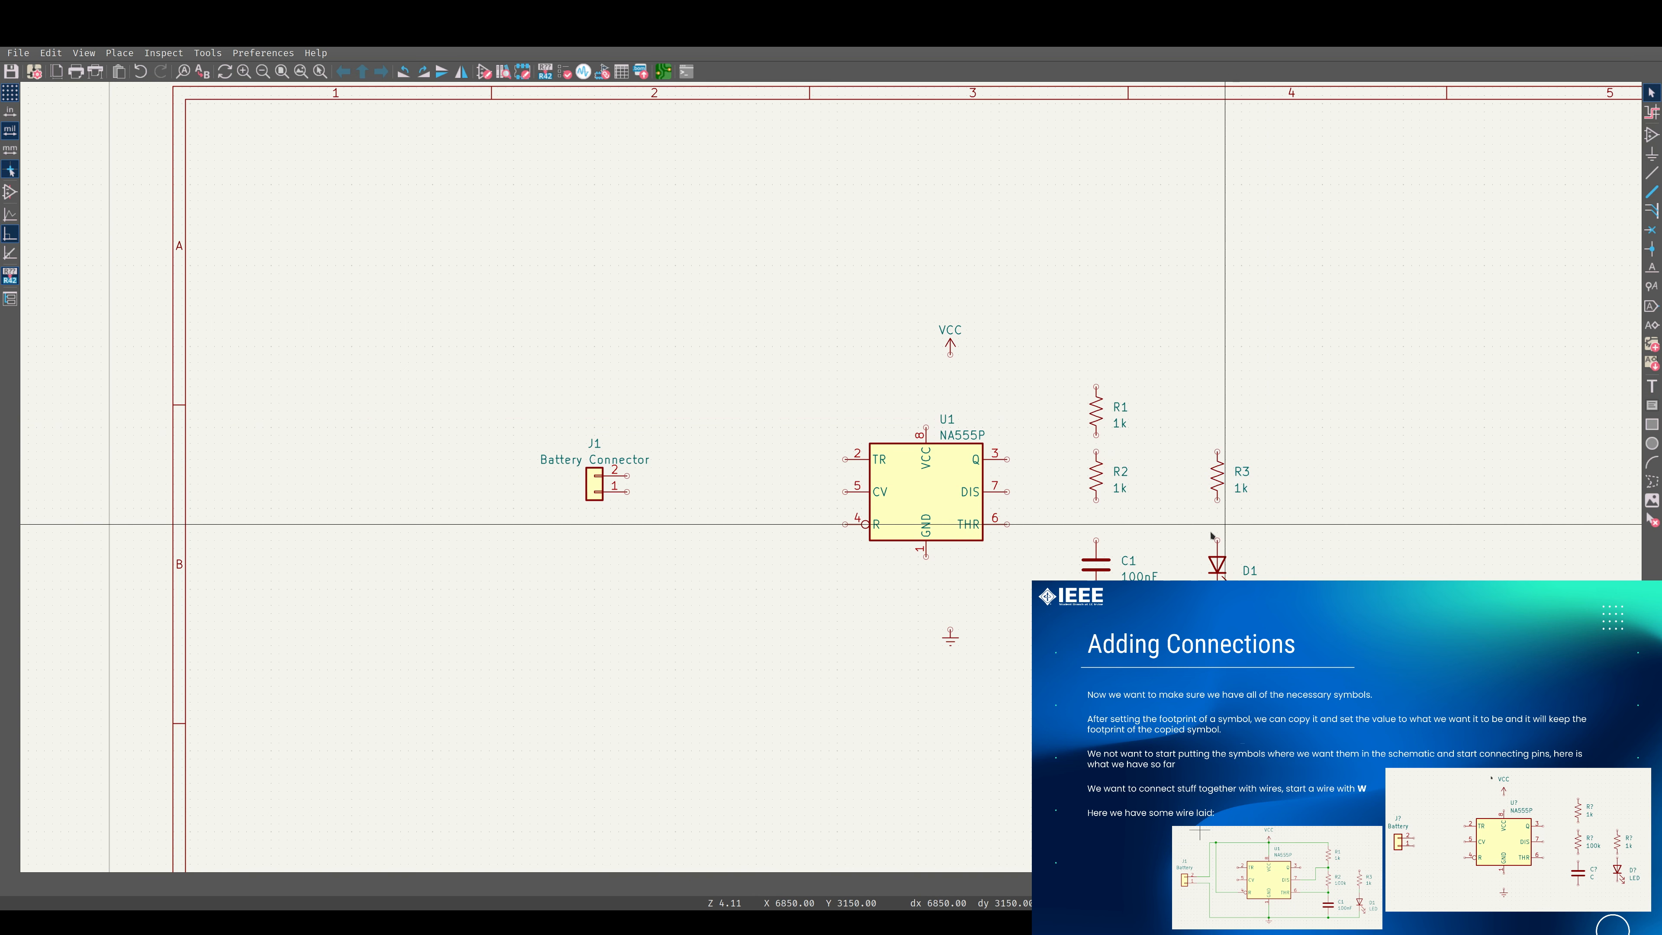
Align the ground symbol below the 555's GND pin and the VCC symbol above its VCC pin.
left_click(951, 631)
key("Escape")
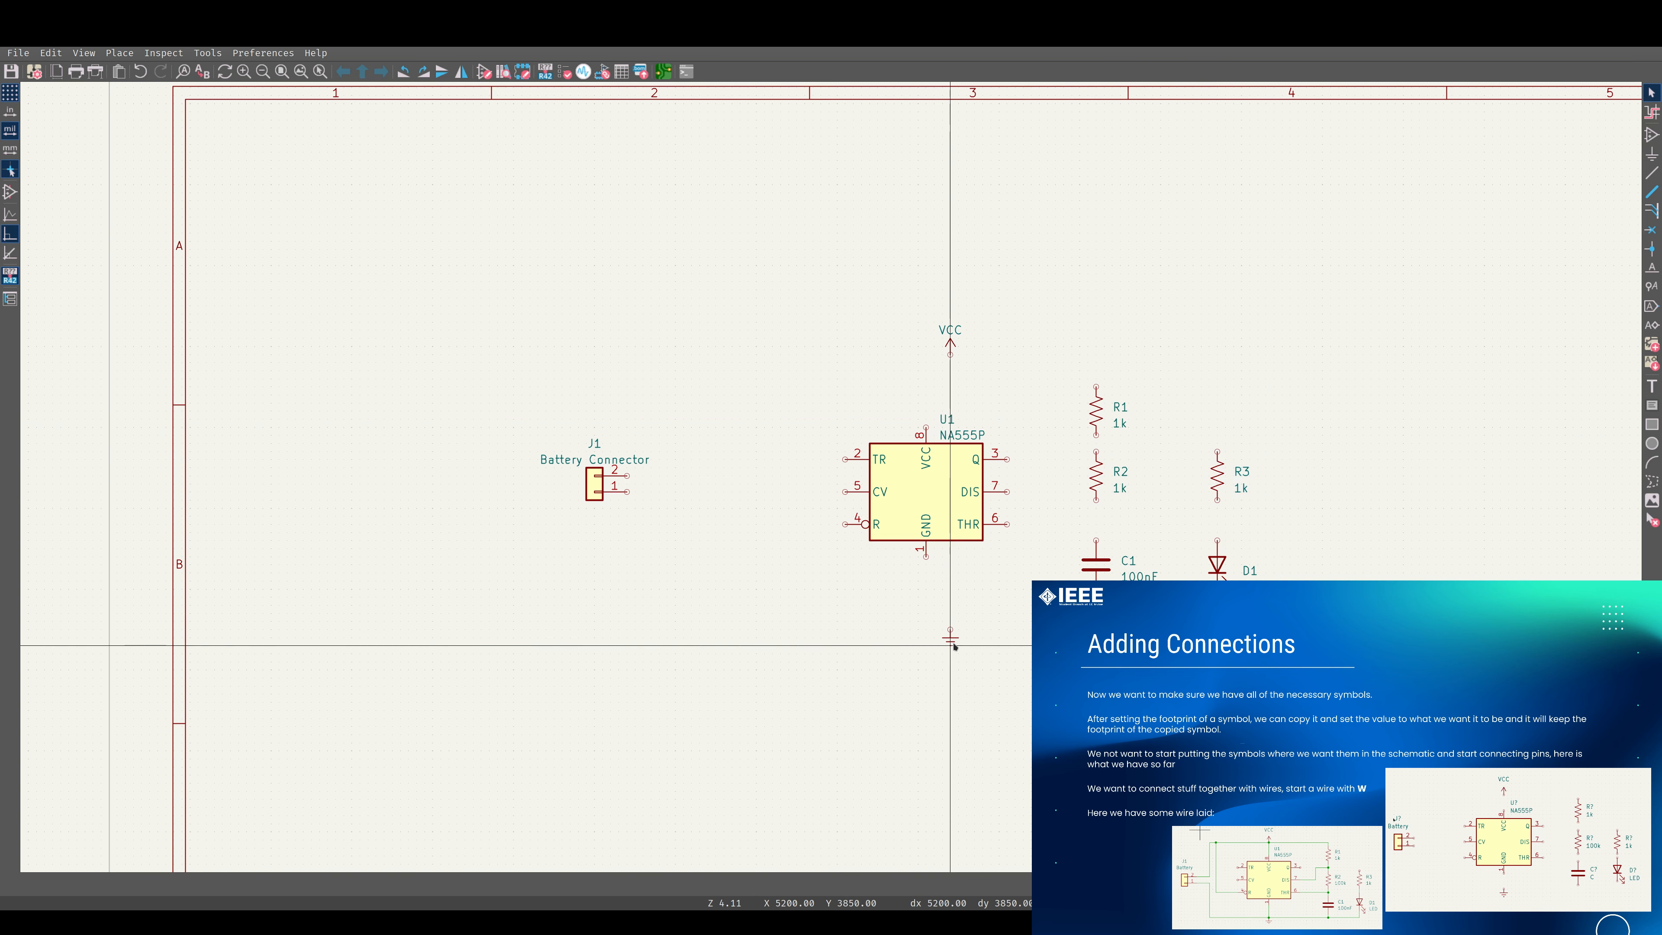
key("m")
left_click(926, 623)
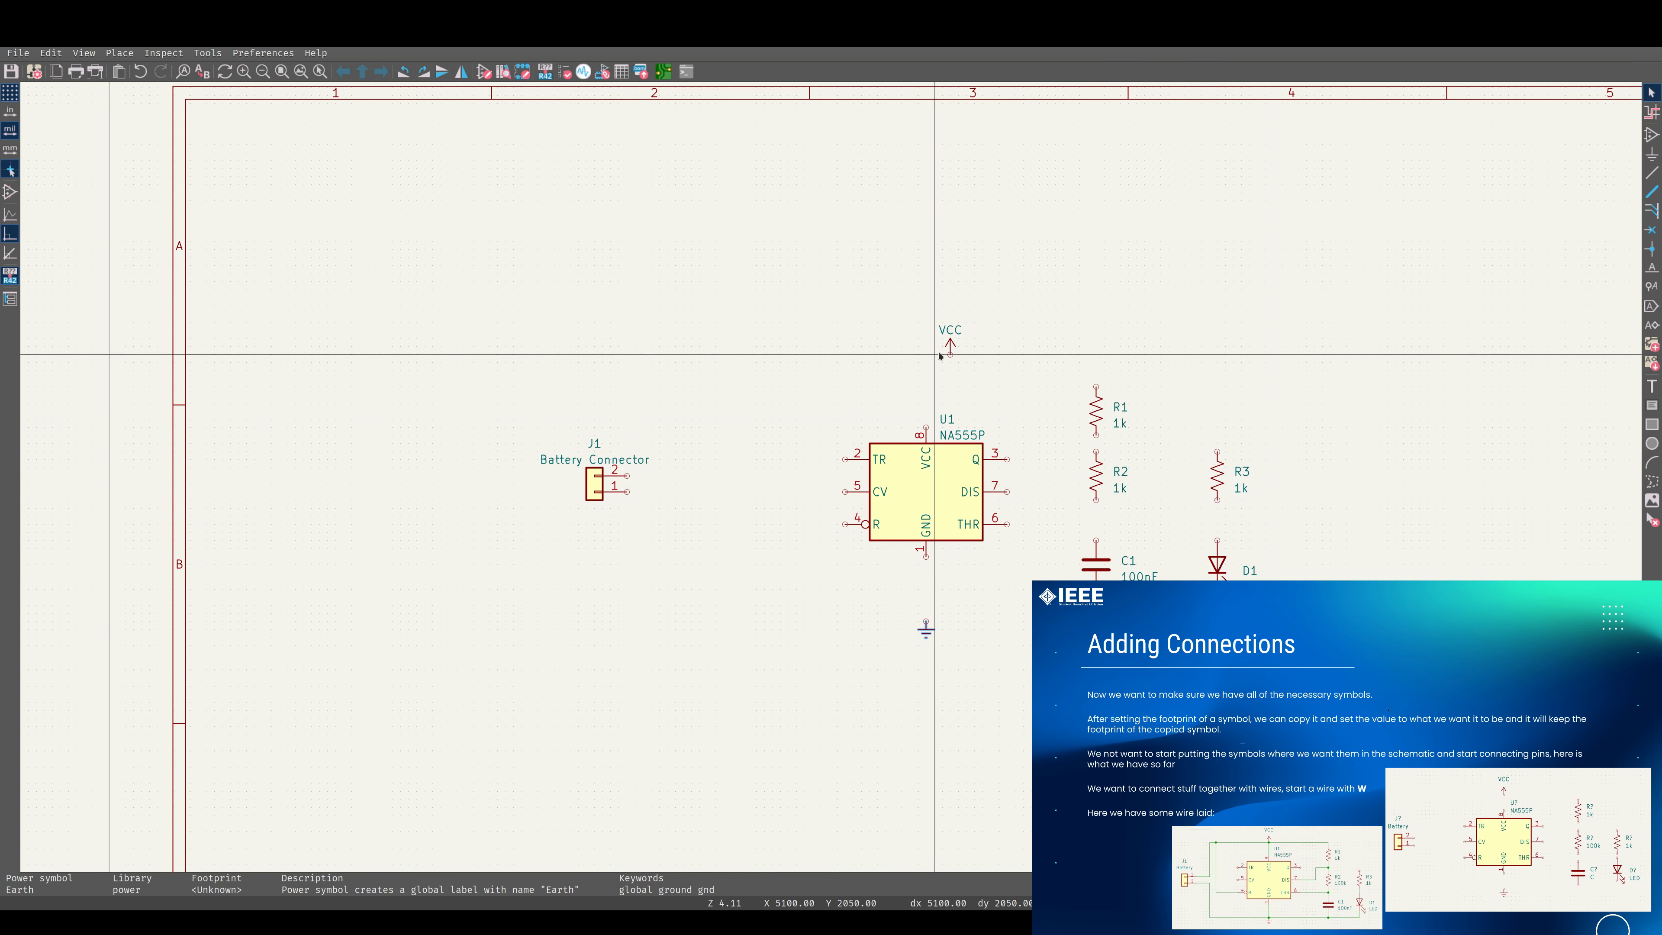
mouse_move(928, 625)
left_mouse_down()
mouse_move(941, 573)
mouse_move(927, 607)
left_mouse_up()
left_click(950, 341)
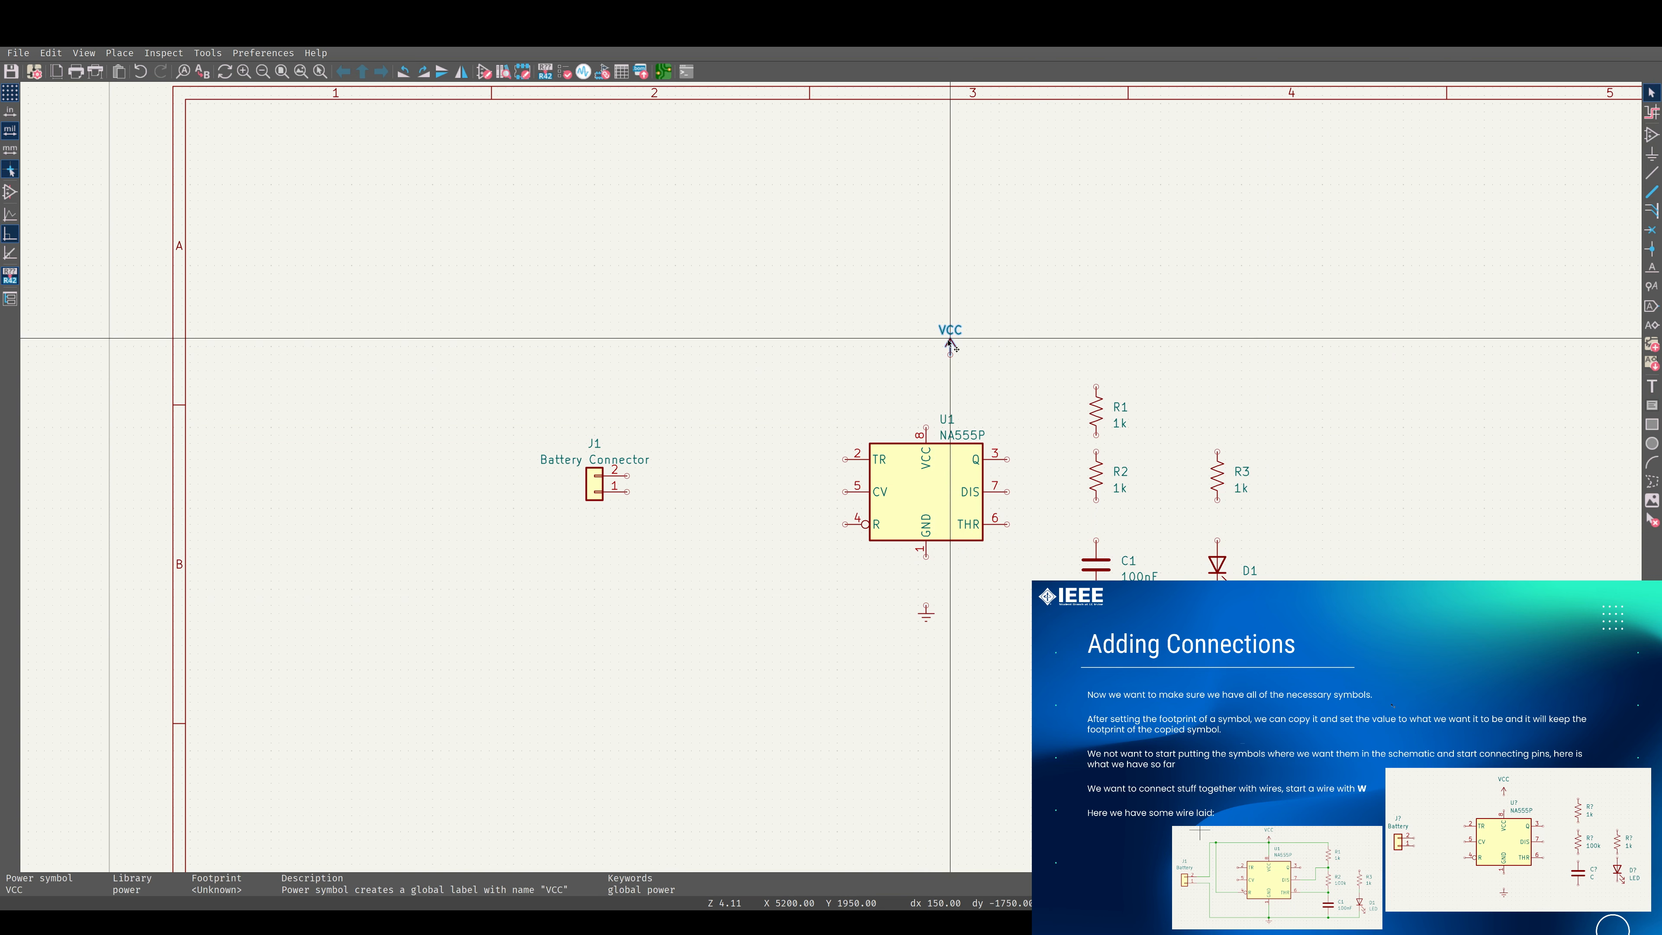
left_click_drag(949, 340, 925, 346)
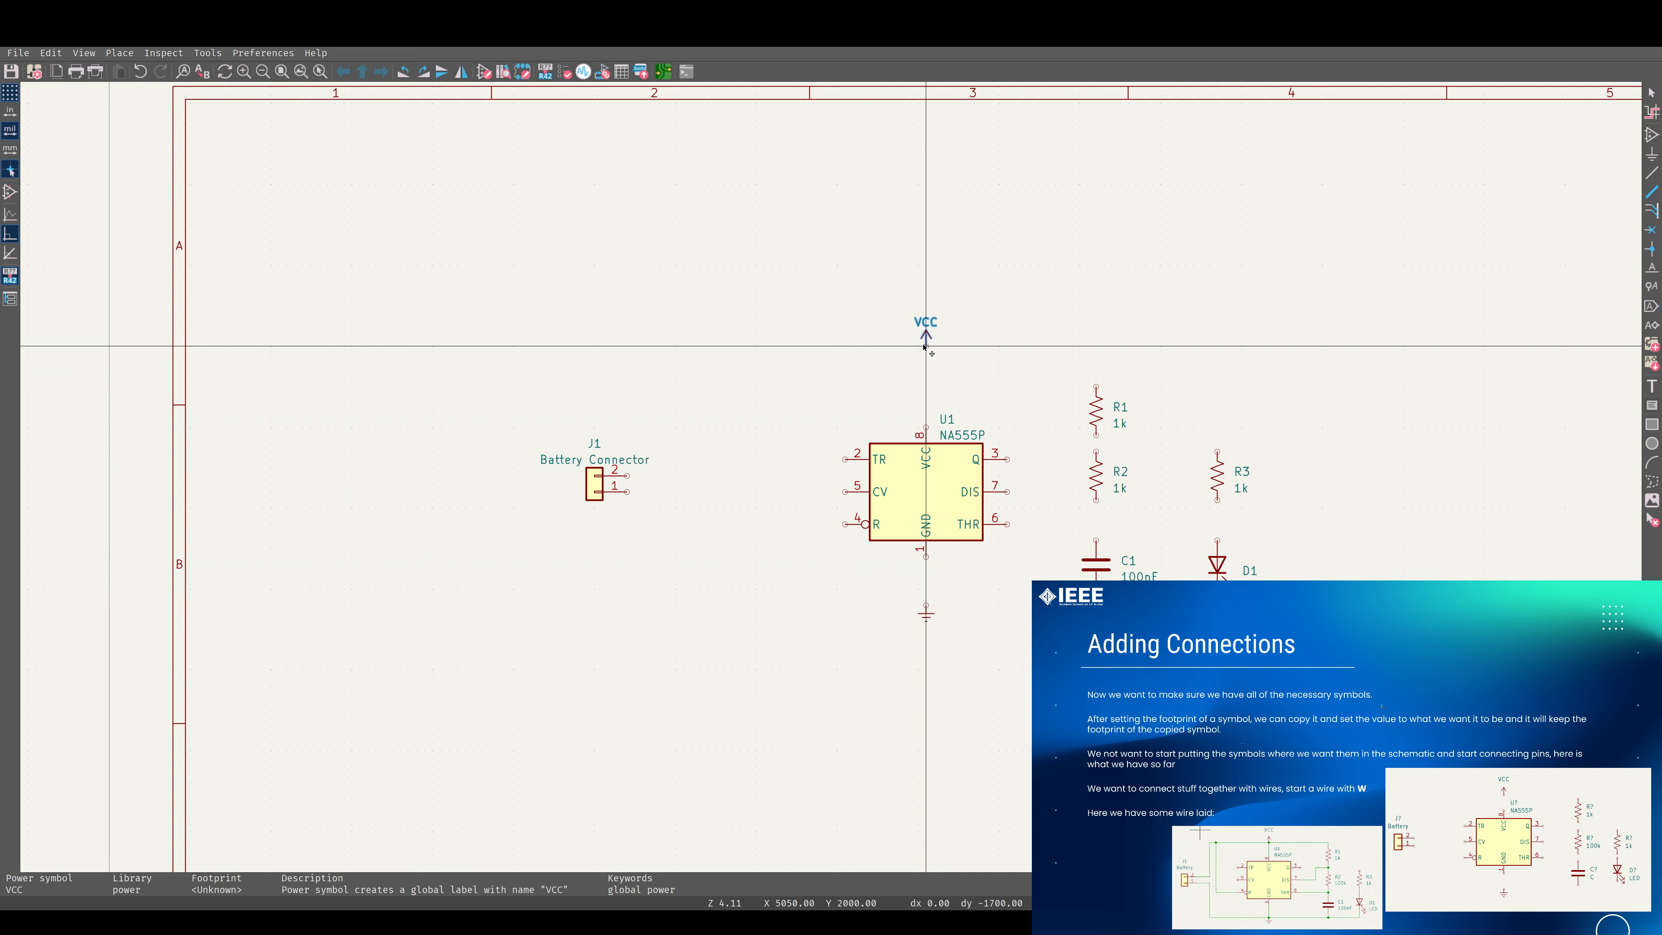
Move battery connector J1 closer to the 555 timer.
left_click(596, 486)
left_click_drag(595, 486, 665, 479)
left_click(795, 537)
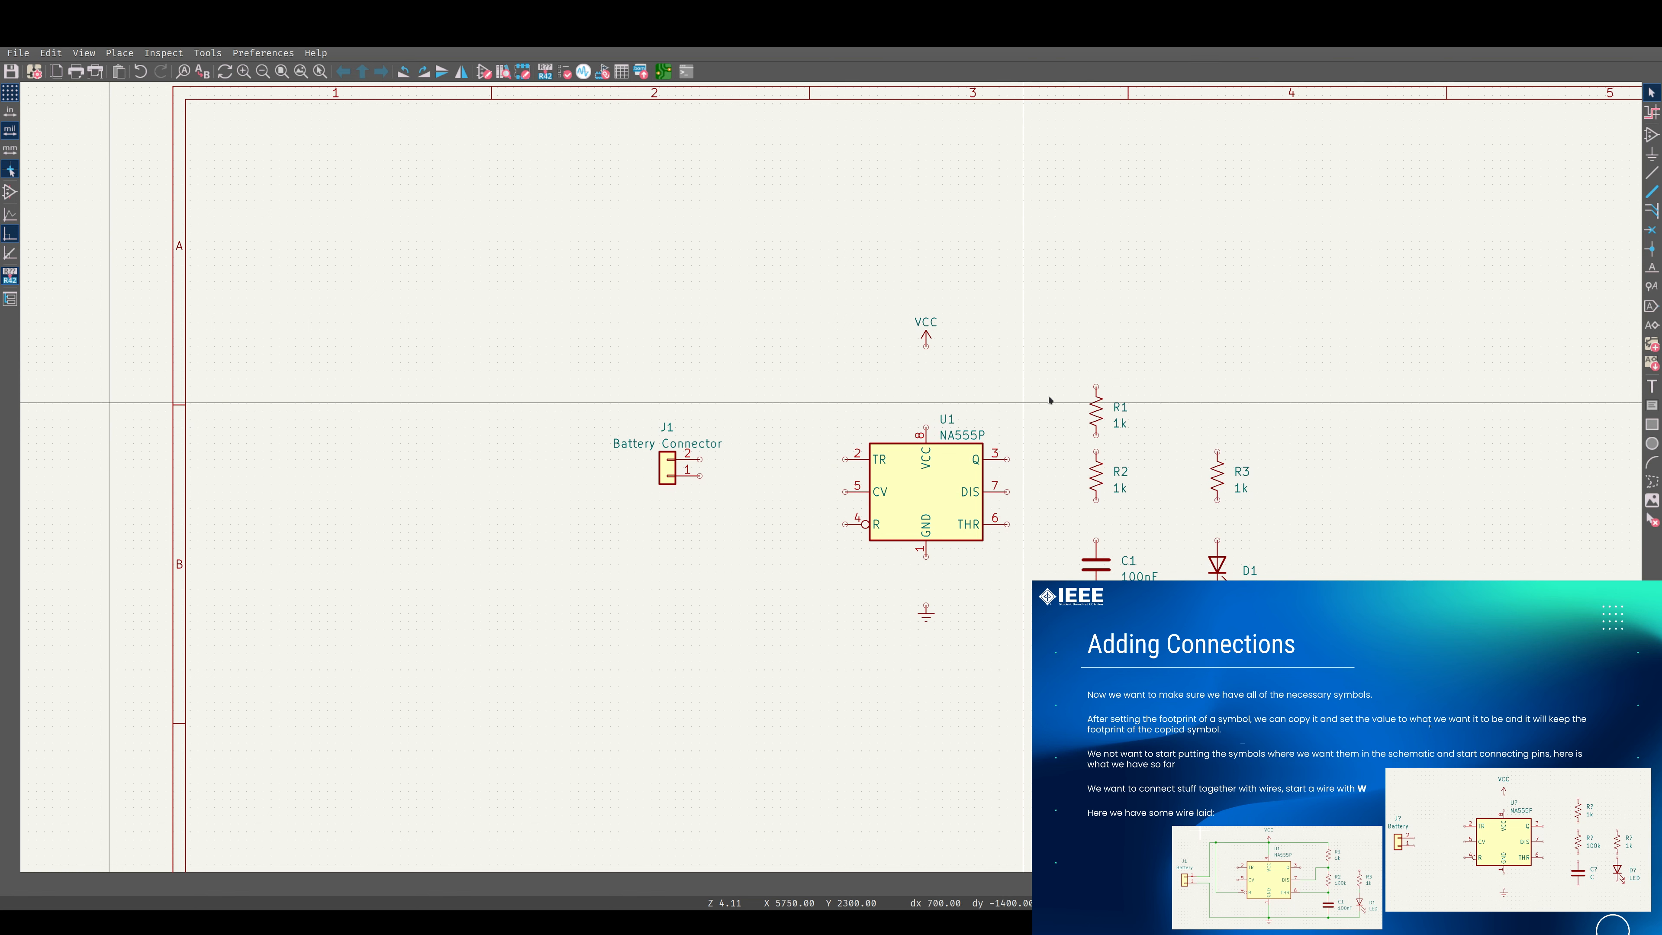
Wire pin 2 of battery connector J1 over the 555 timer to the upper end of R1.
key("w")
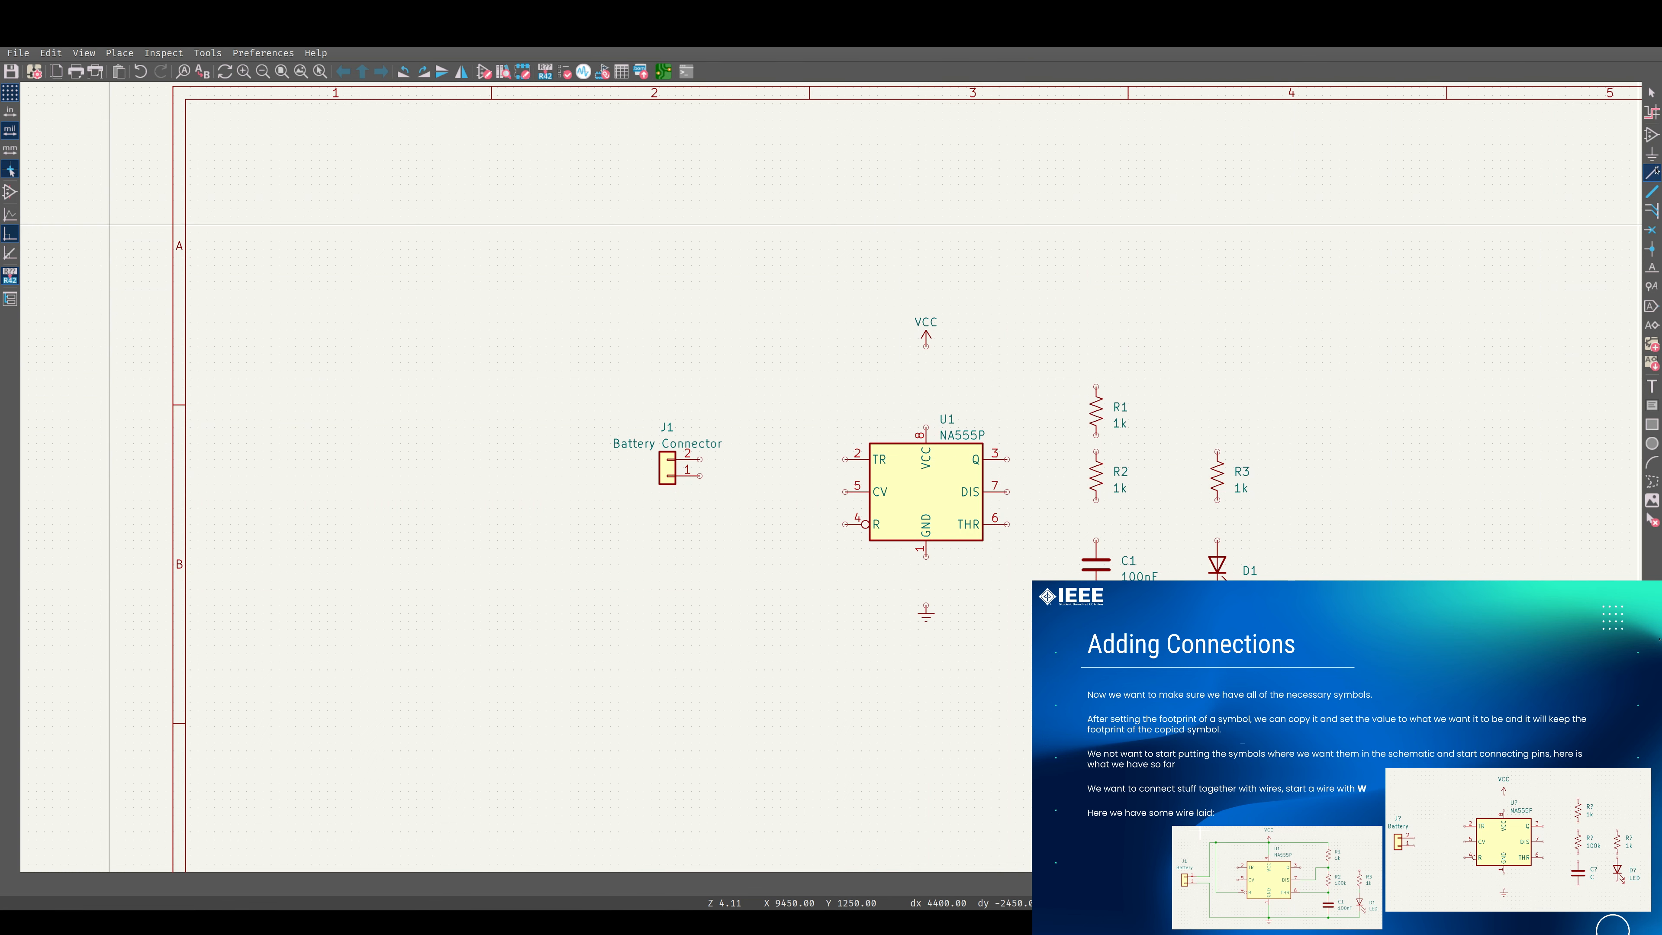
left_click(699, 459)
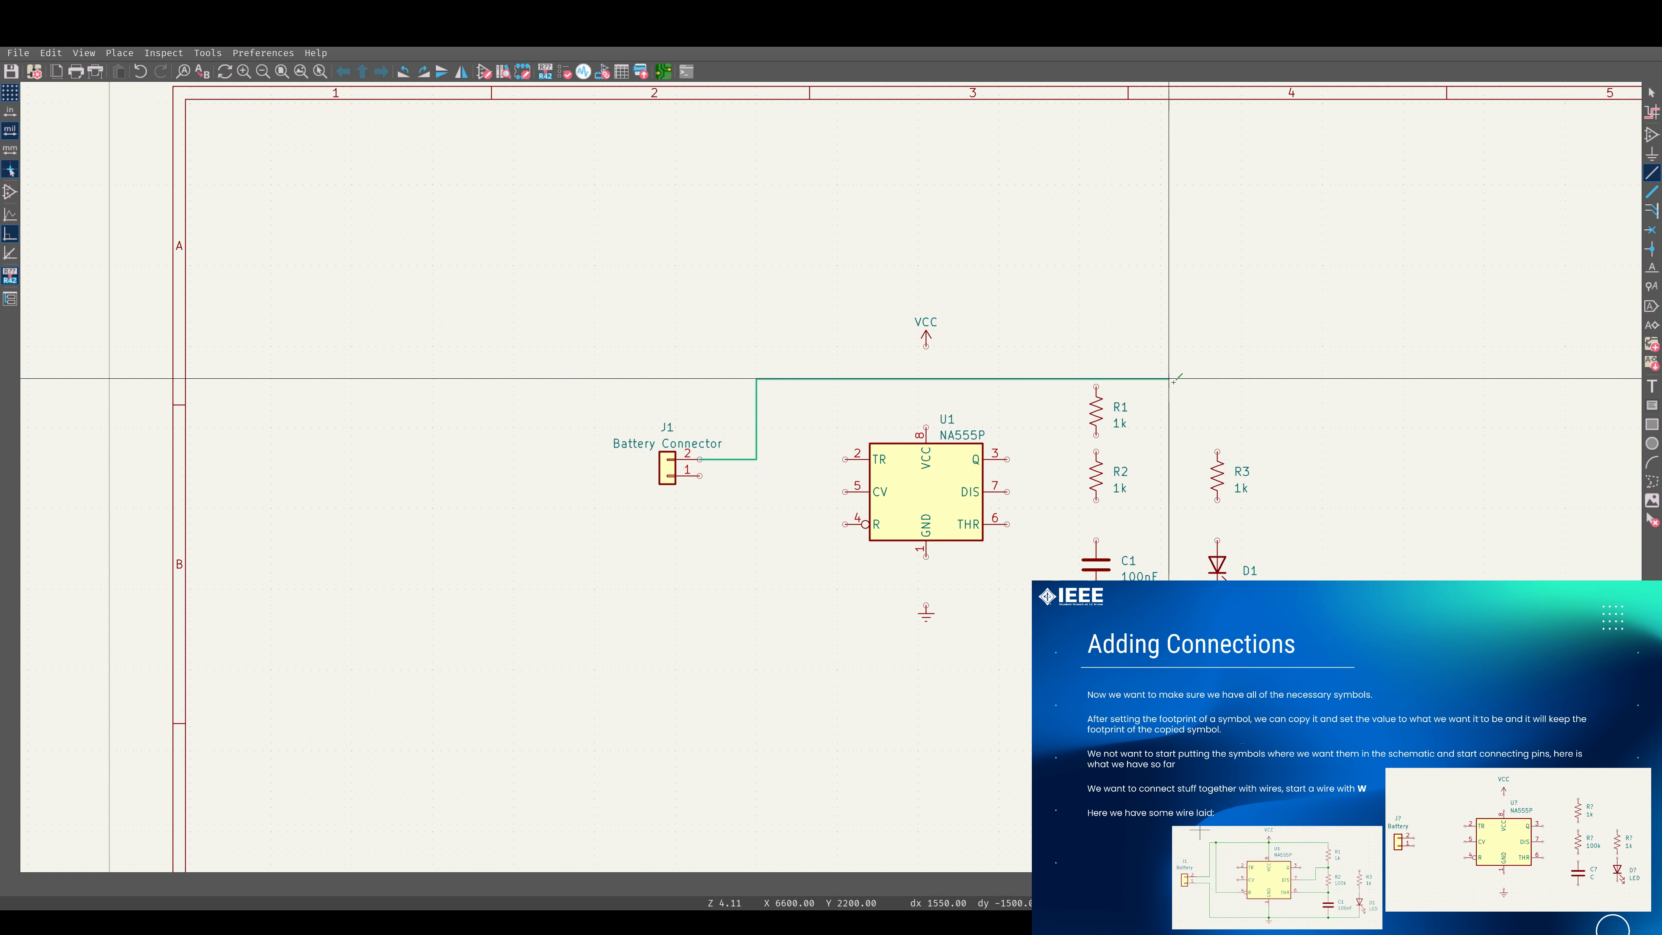
left_click(1096, 386)
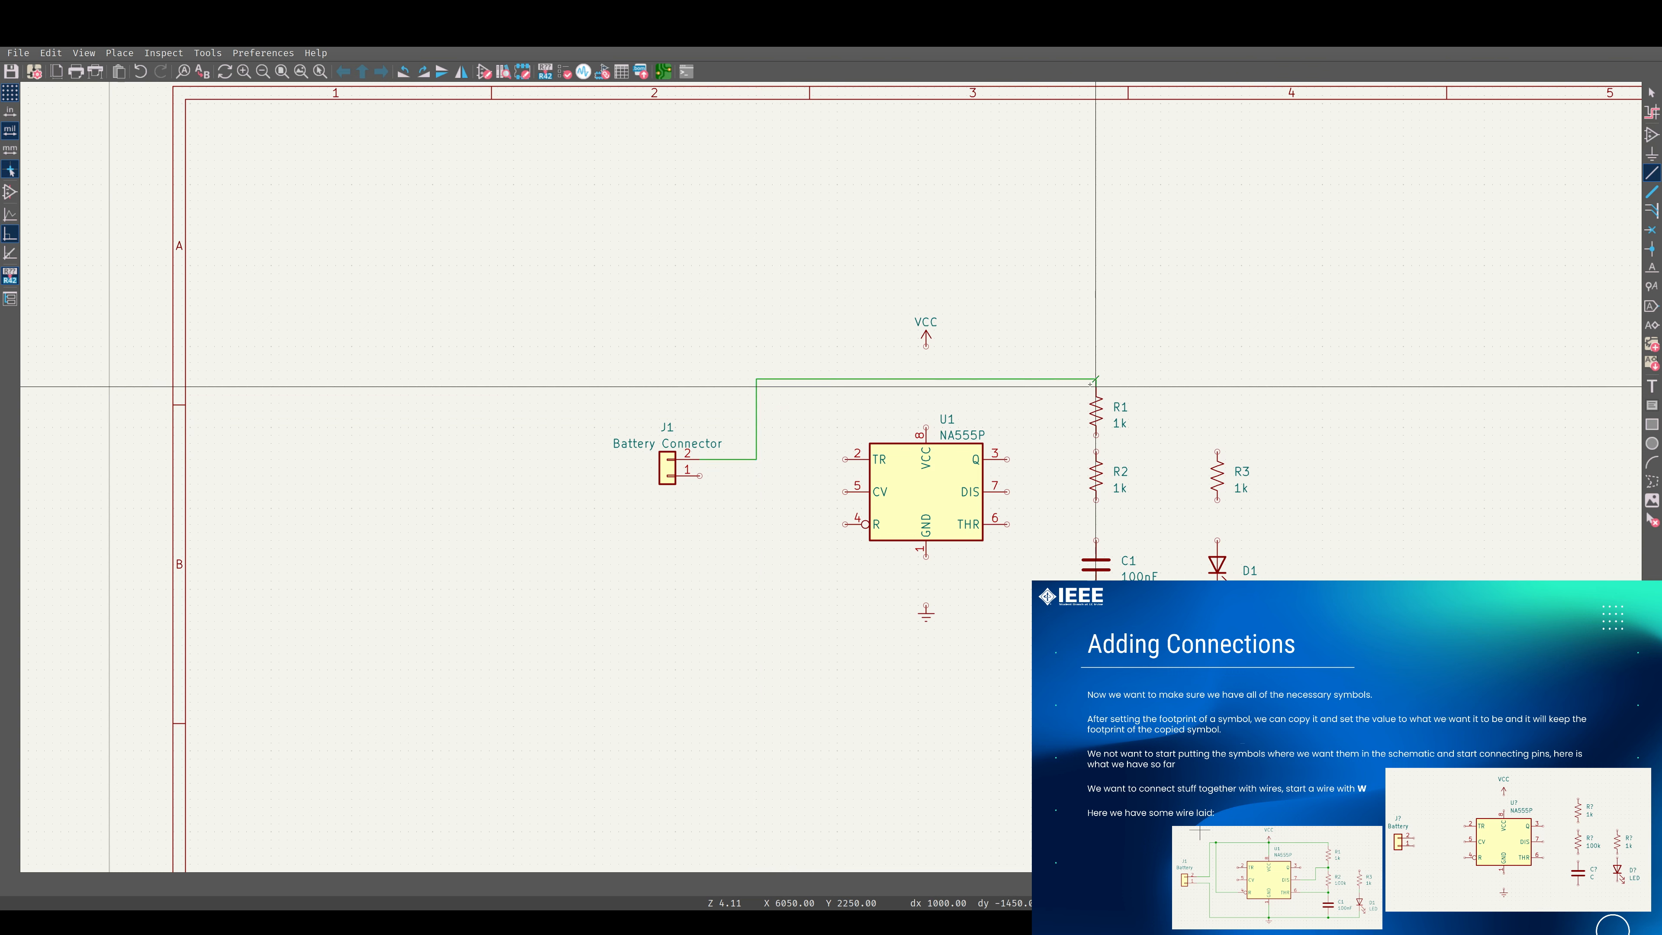
Connect the VCC symbol and the 555's VCC pin 8 and reset pin 4 to the supply wire.
left_click(926, 379)
left_click(926, 347)
left_click(926, 378)
left_click(926, 427)
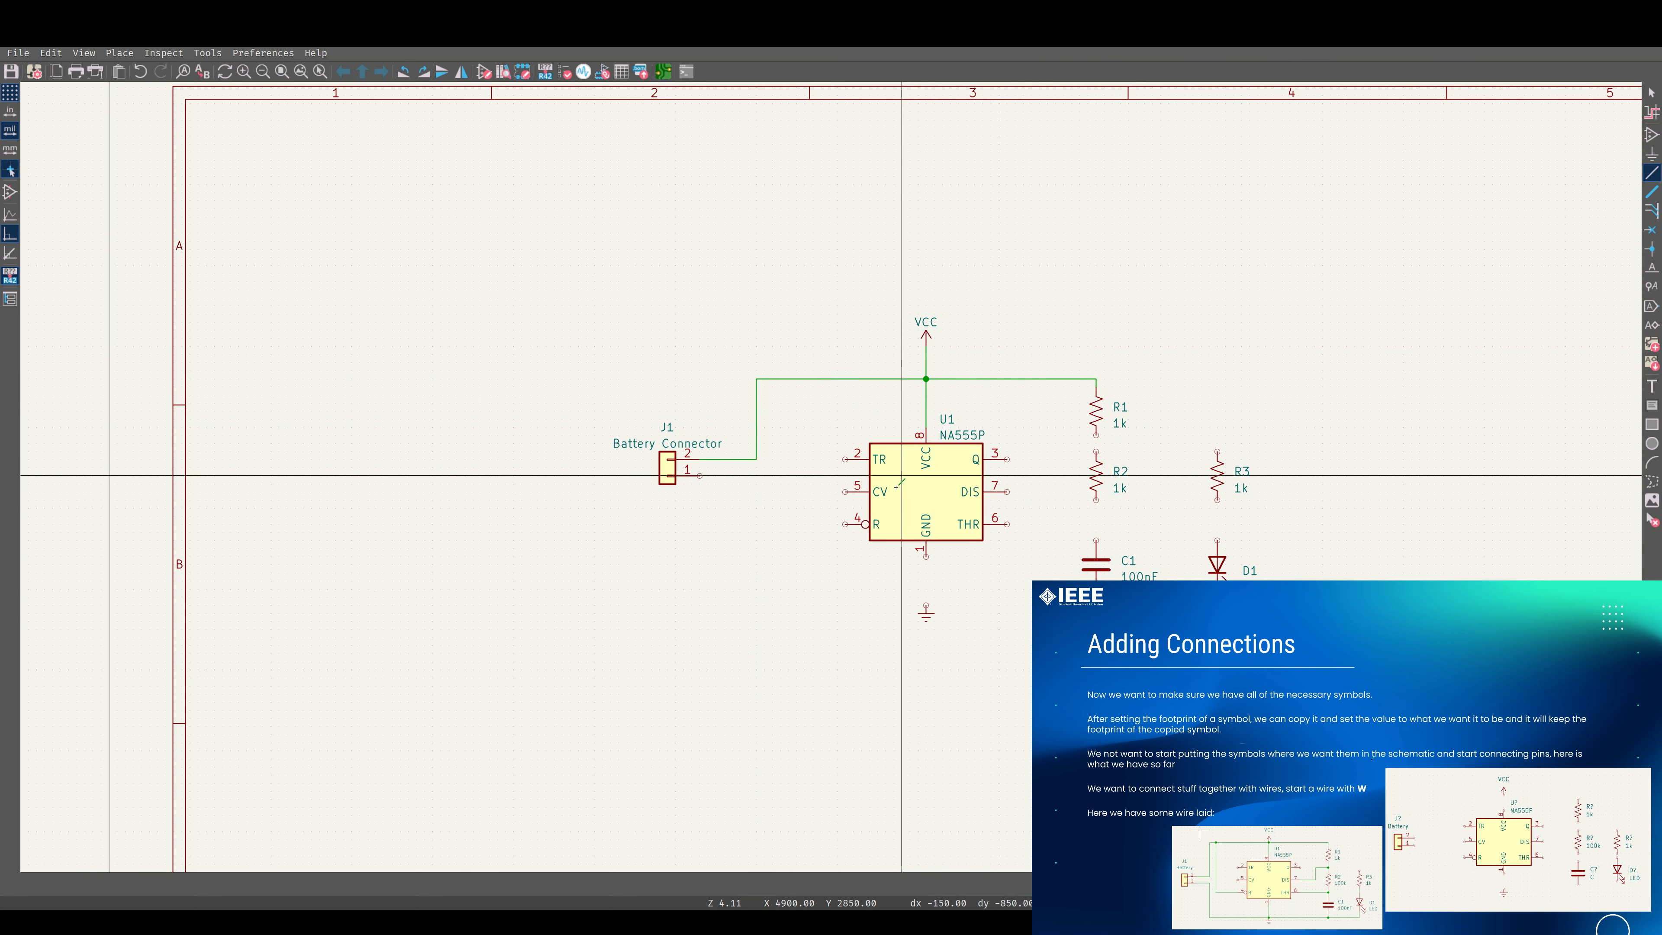
left_click(853, 524)
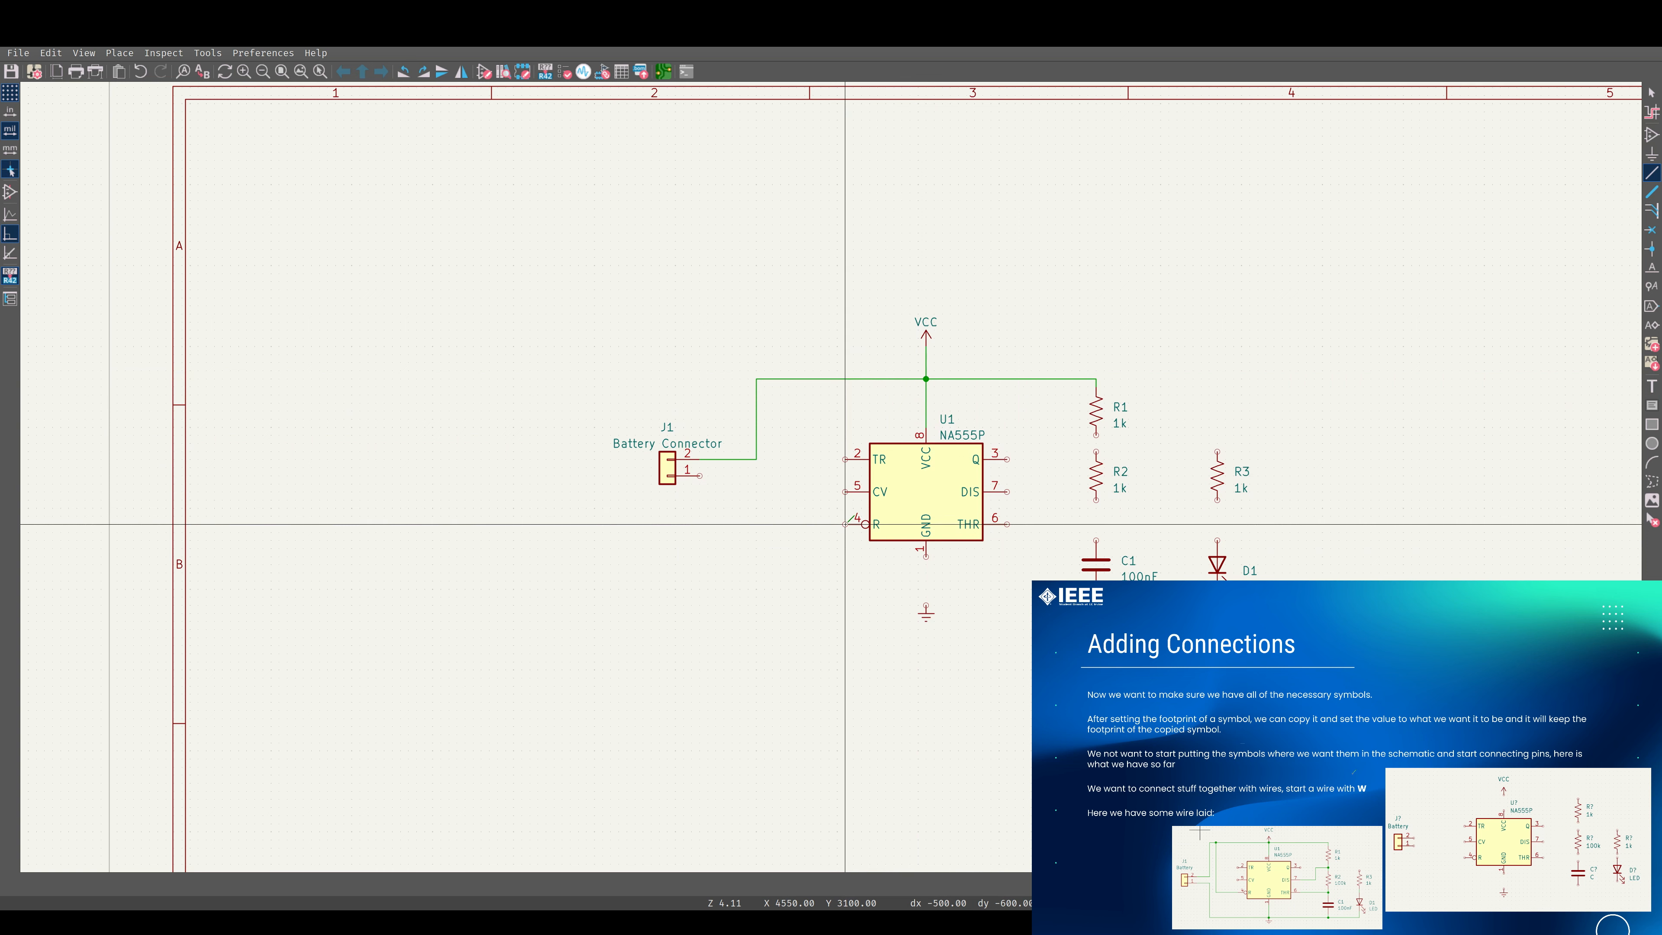
left_click(773, 378)
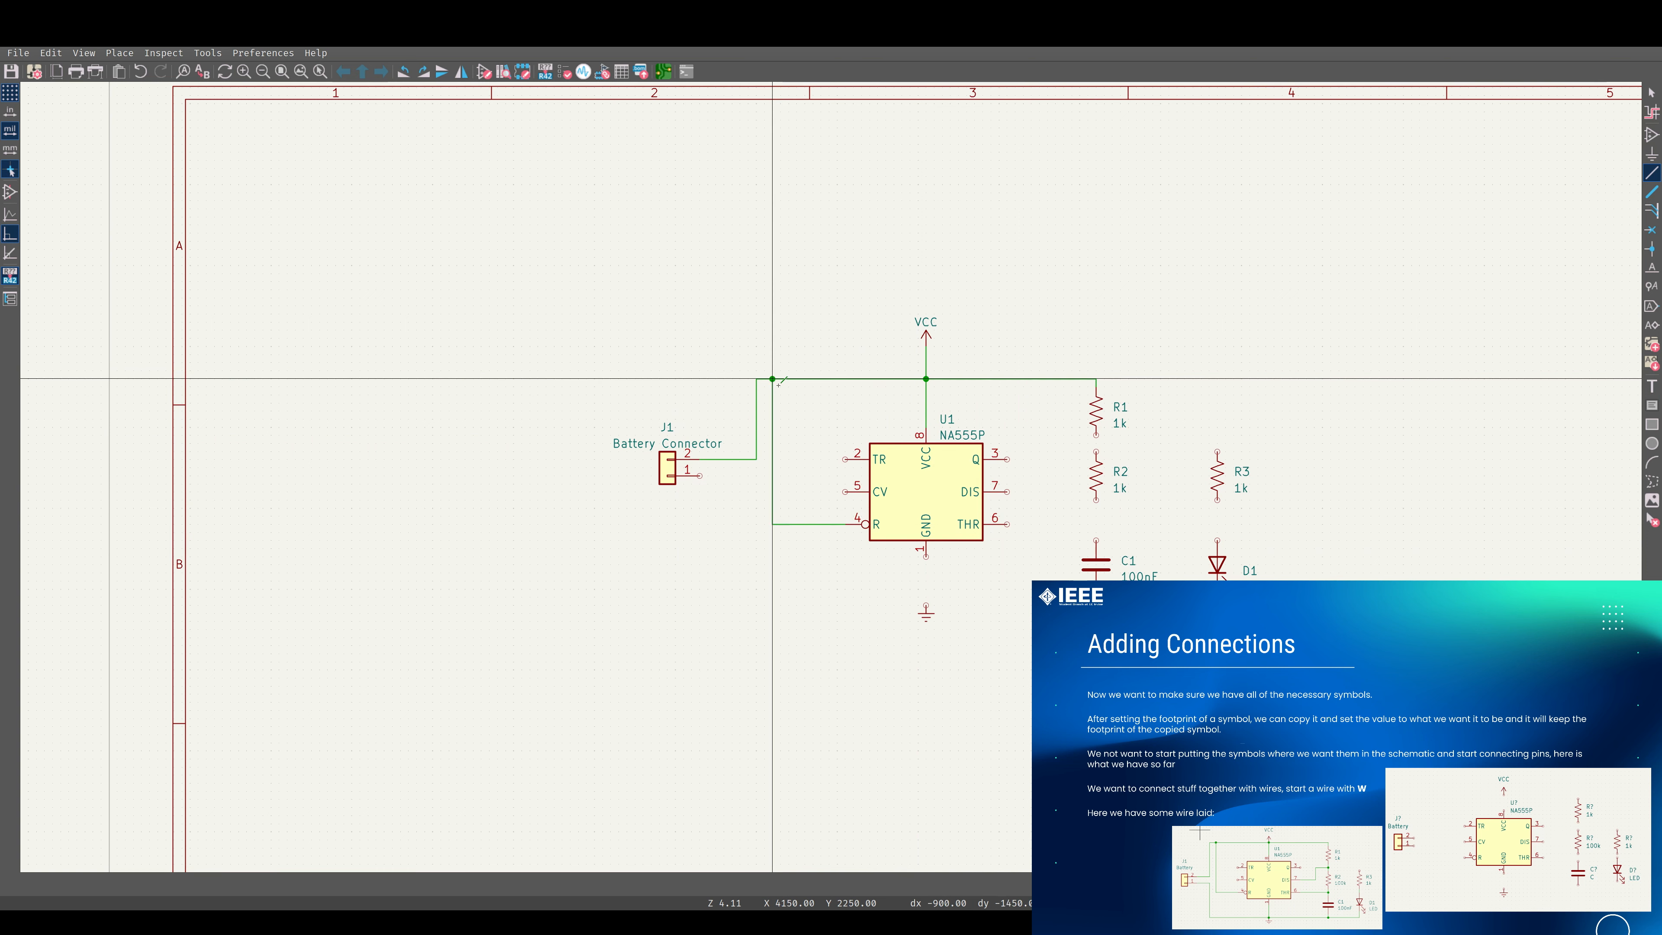
Wire pin 1 of J1 beneath the 555 timer to the lower ends of LED D1 and capacitor C1.
left_click(700, 475)
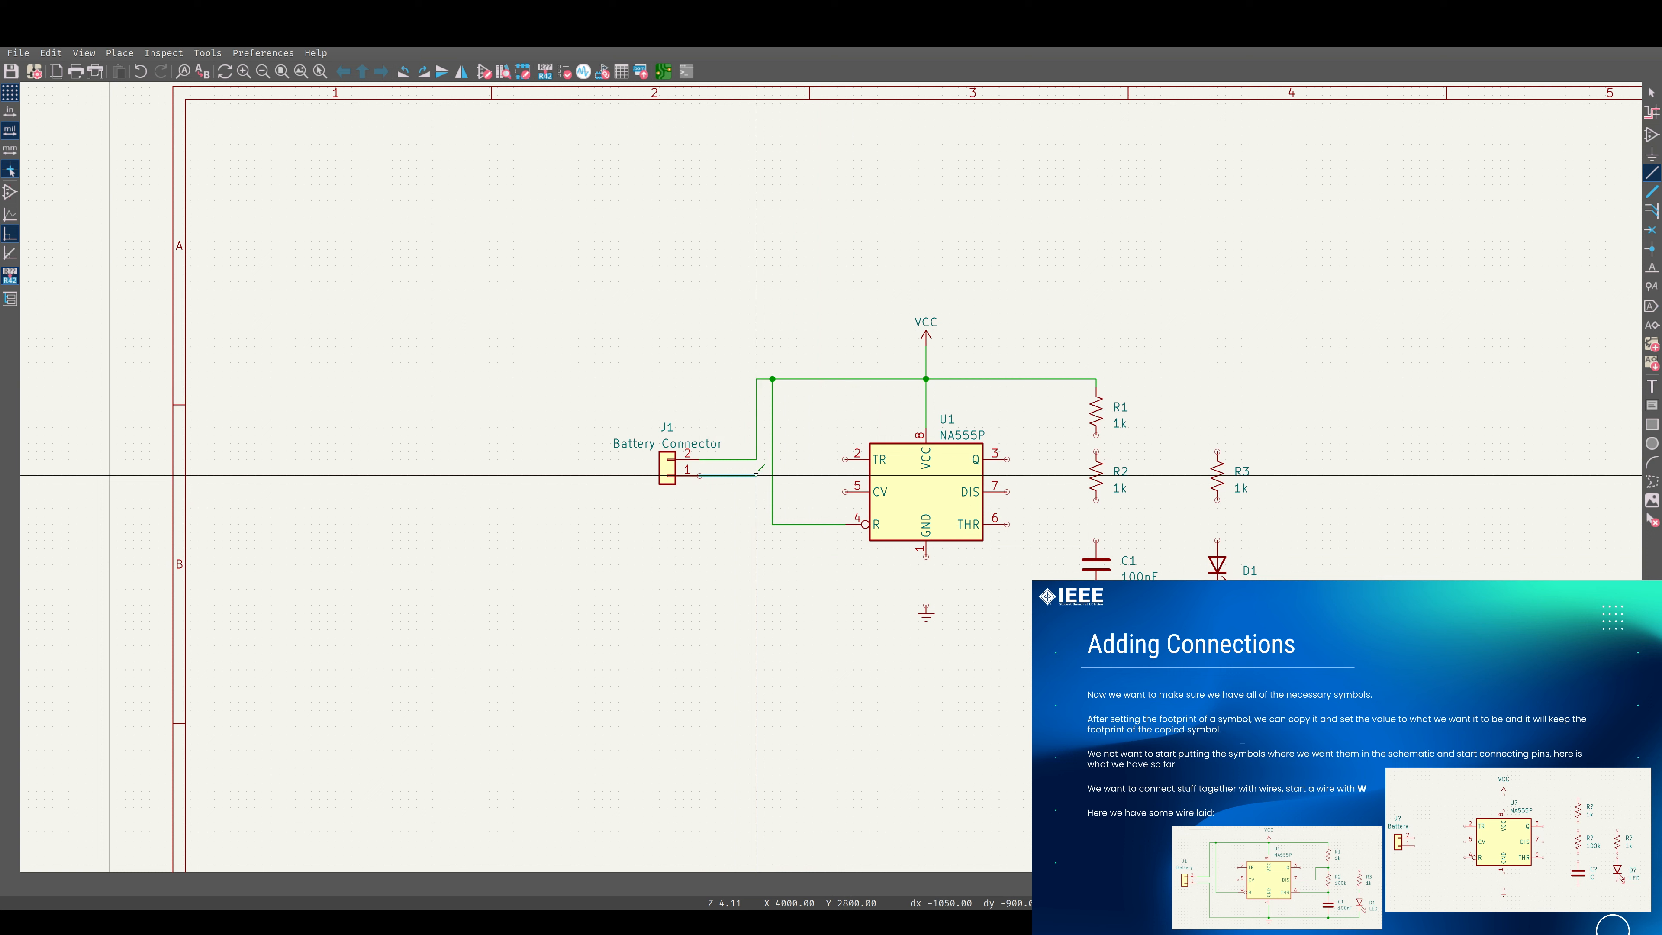
left_click(756, 492)
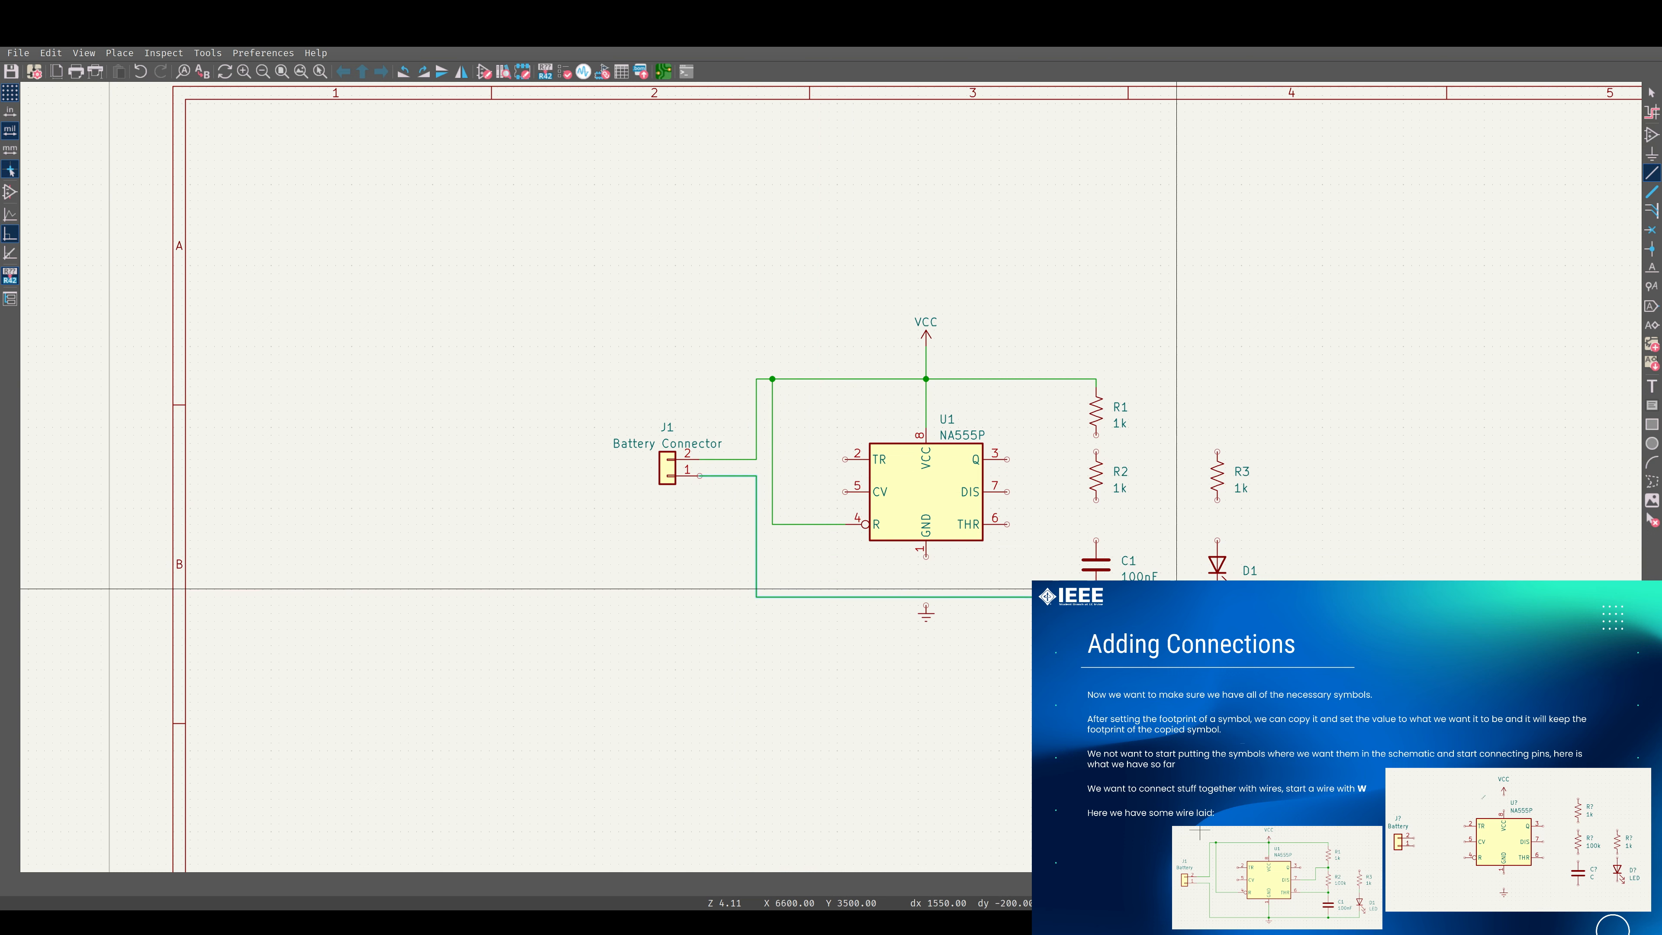
left_click(1217, 589)
left_click(1096, 589)
left_click(1096, 596)
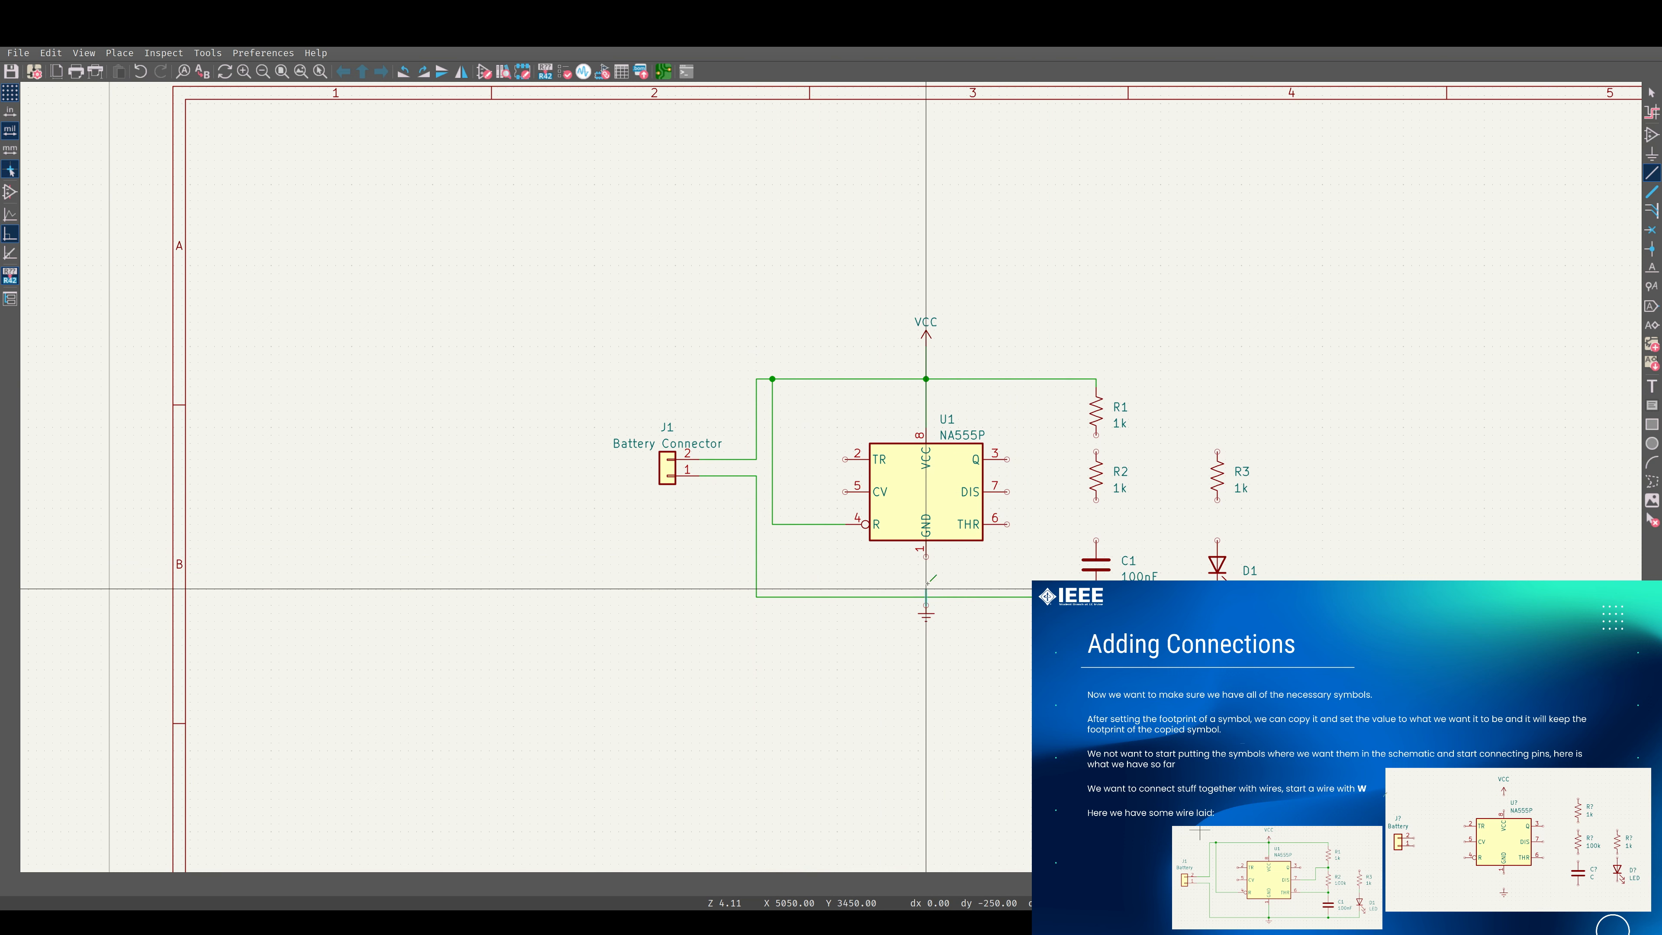
Wire the 555's GND pin 1 down to the ground wire and add a junction where they cross.
left_click(926, 556)
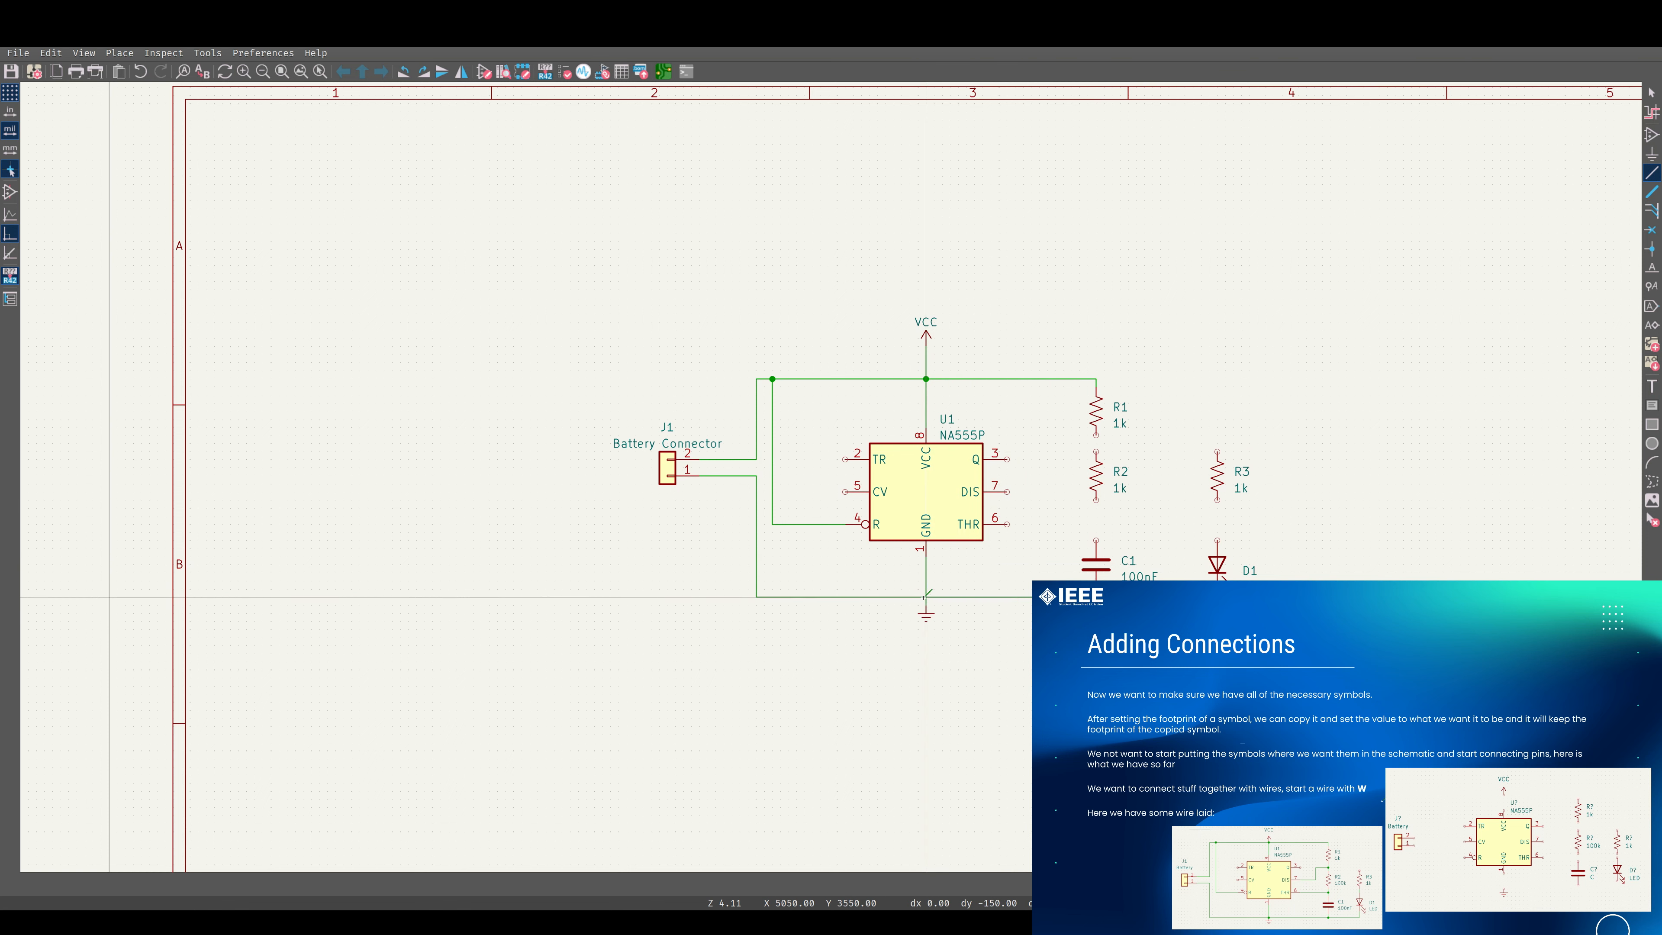
left_click(1652, 249)
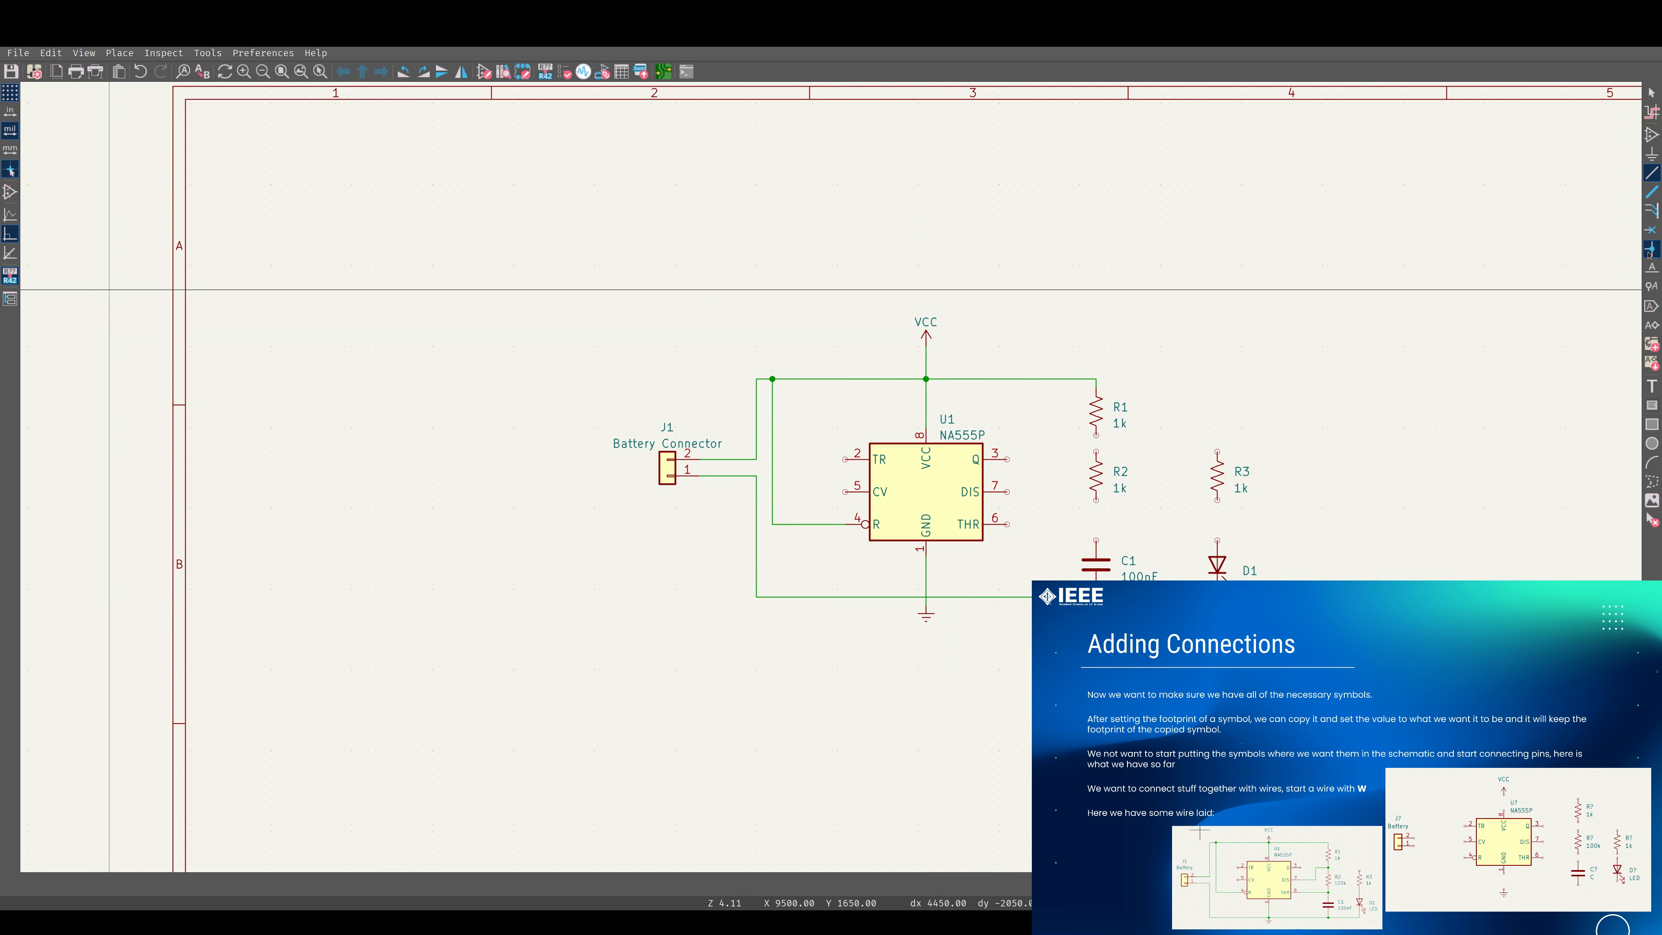
left_click(925, 597)
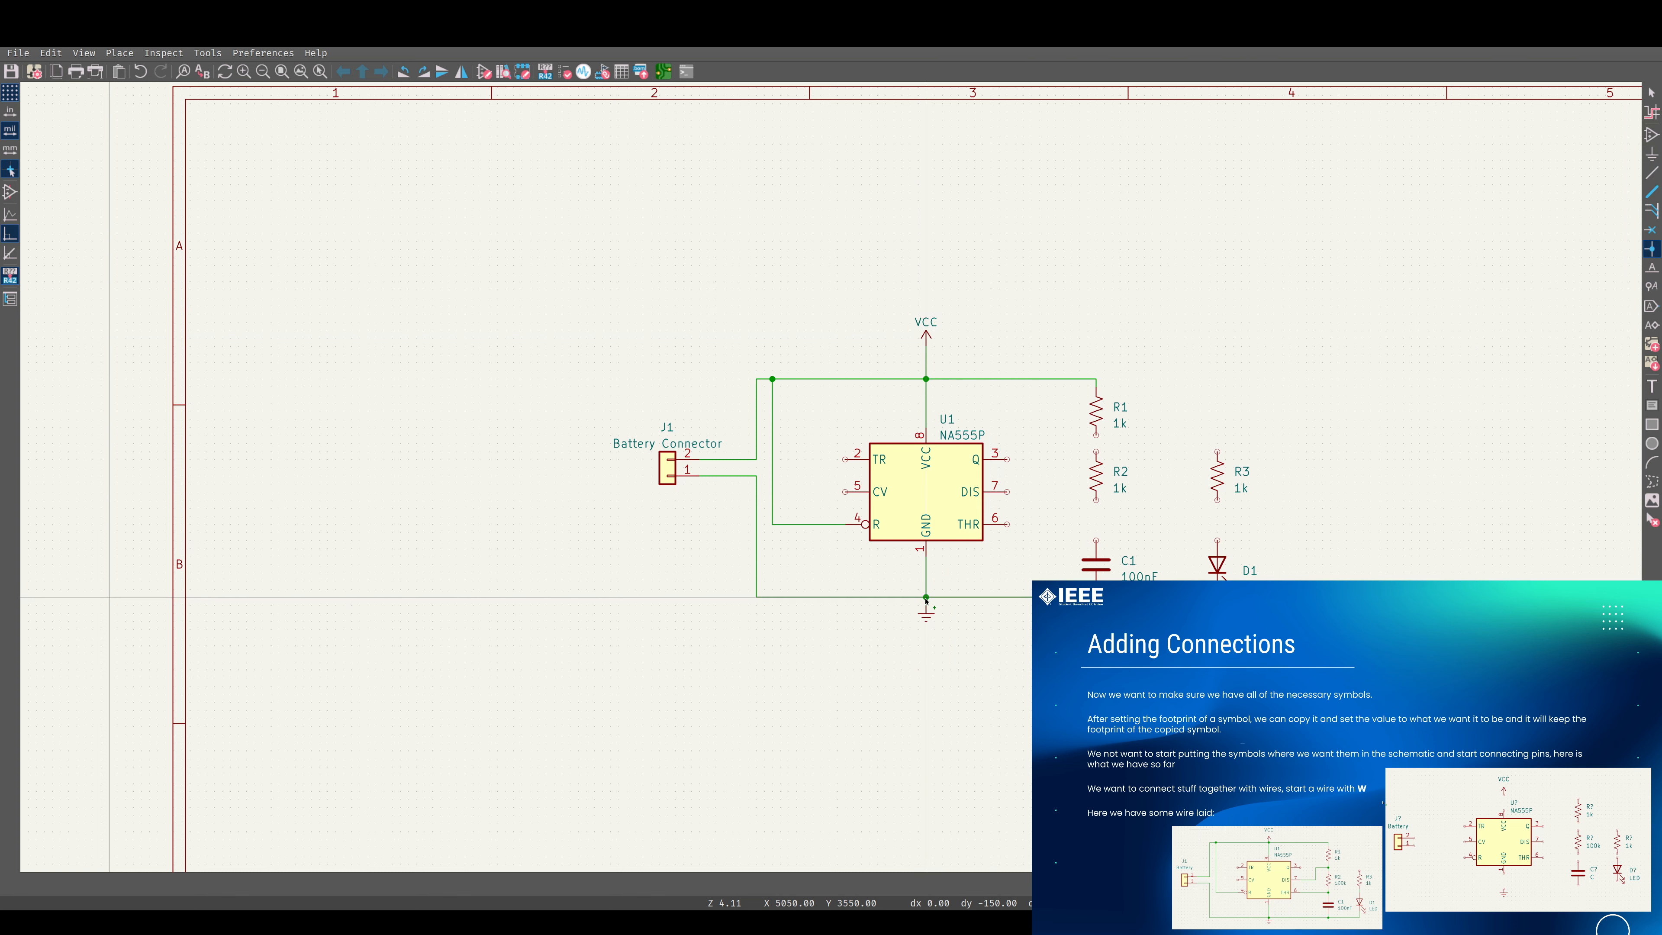
key("Escape")
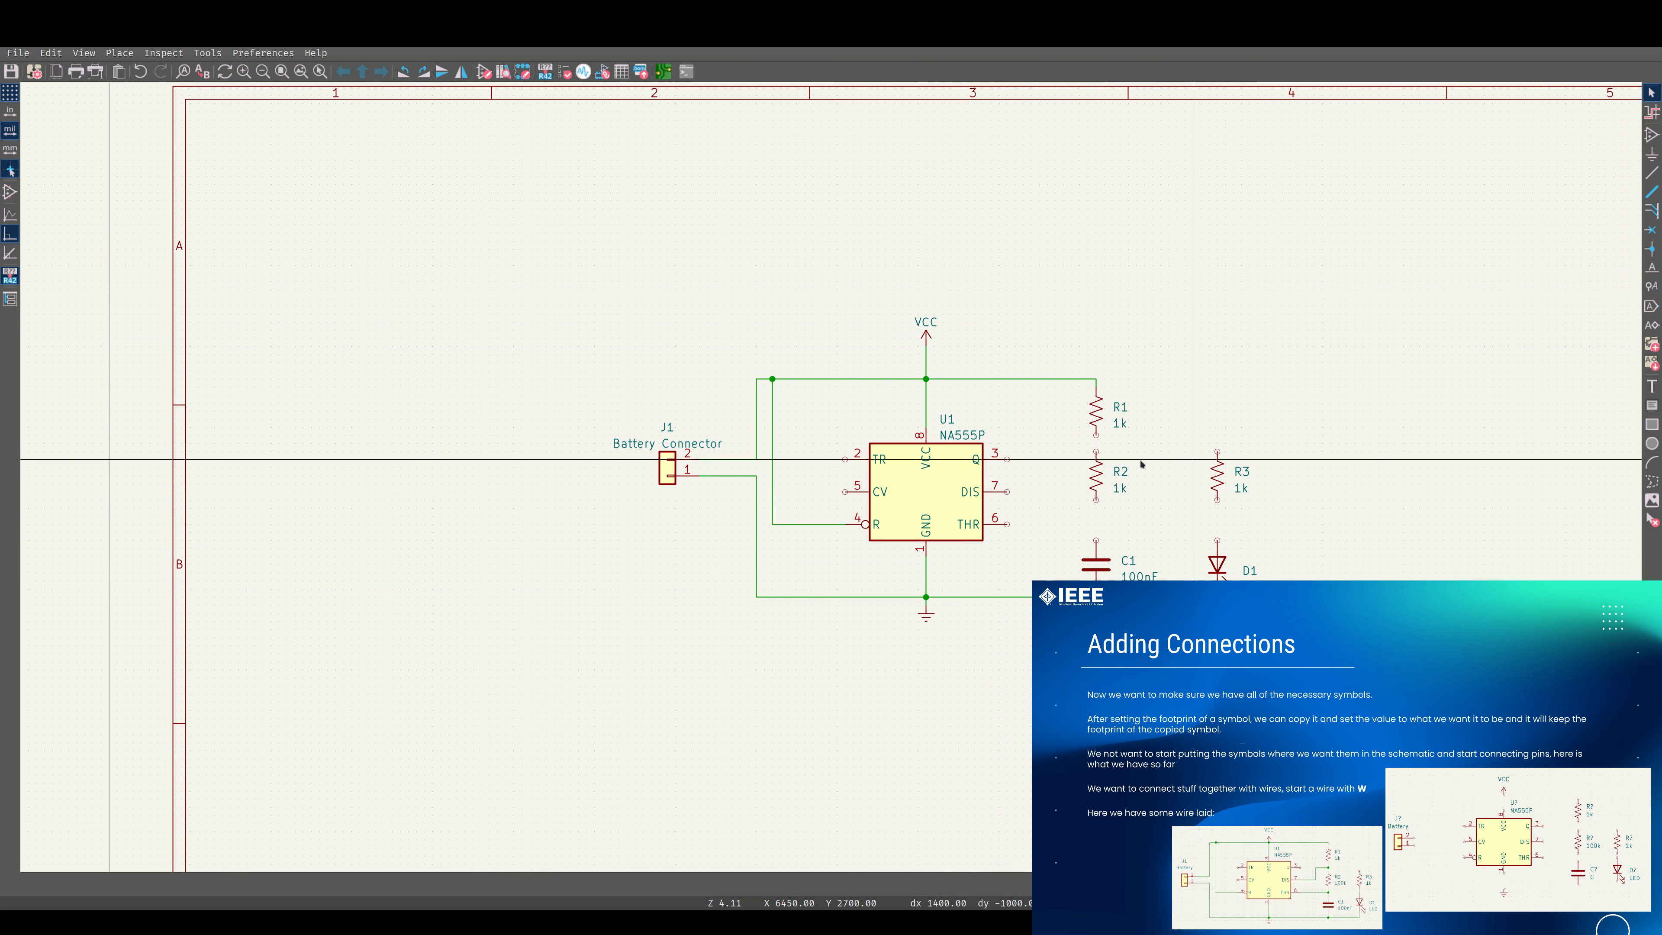
Move resistor R2 slightly down between R1 and C1.
left_click(1096, 483)
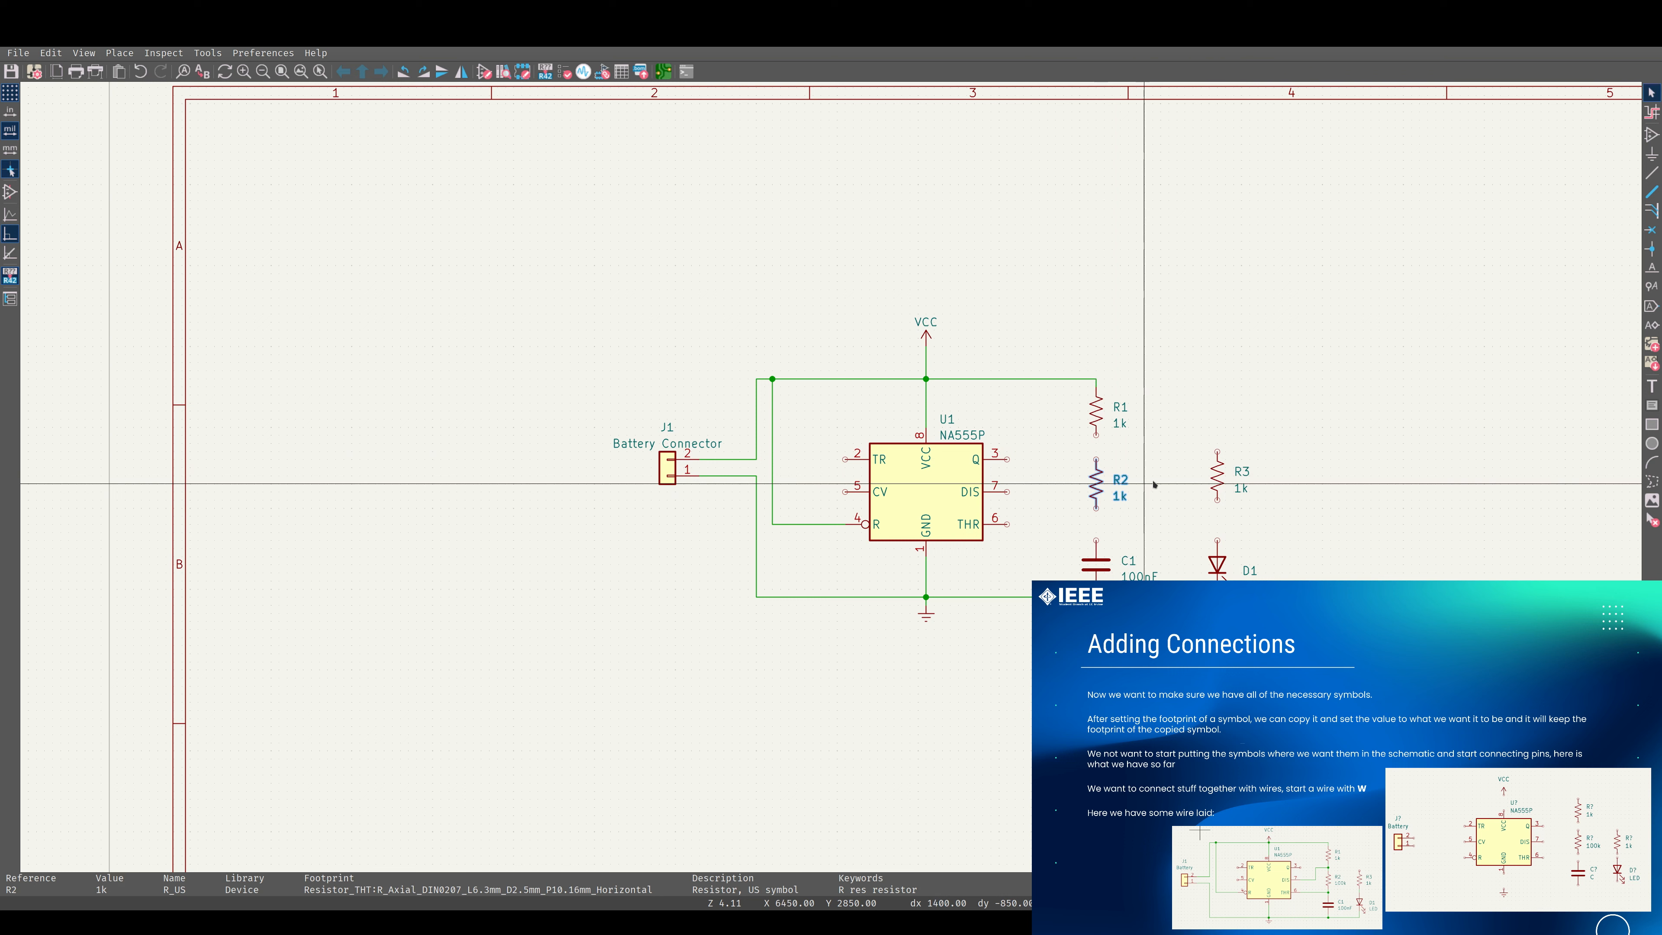
Move resistor R3 slightly down above LED D1, level with resistor R2.
left_click(1217, 485)
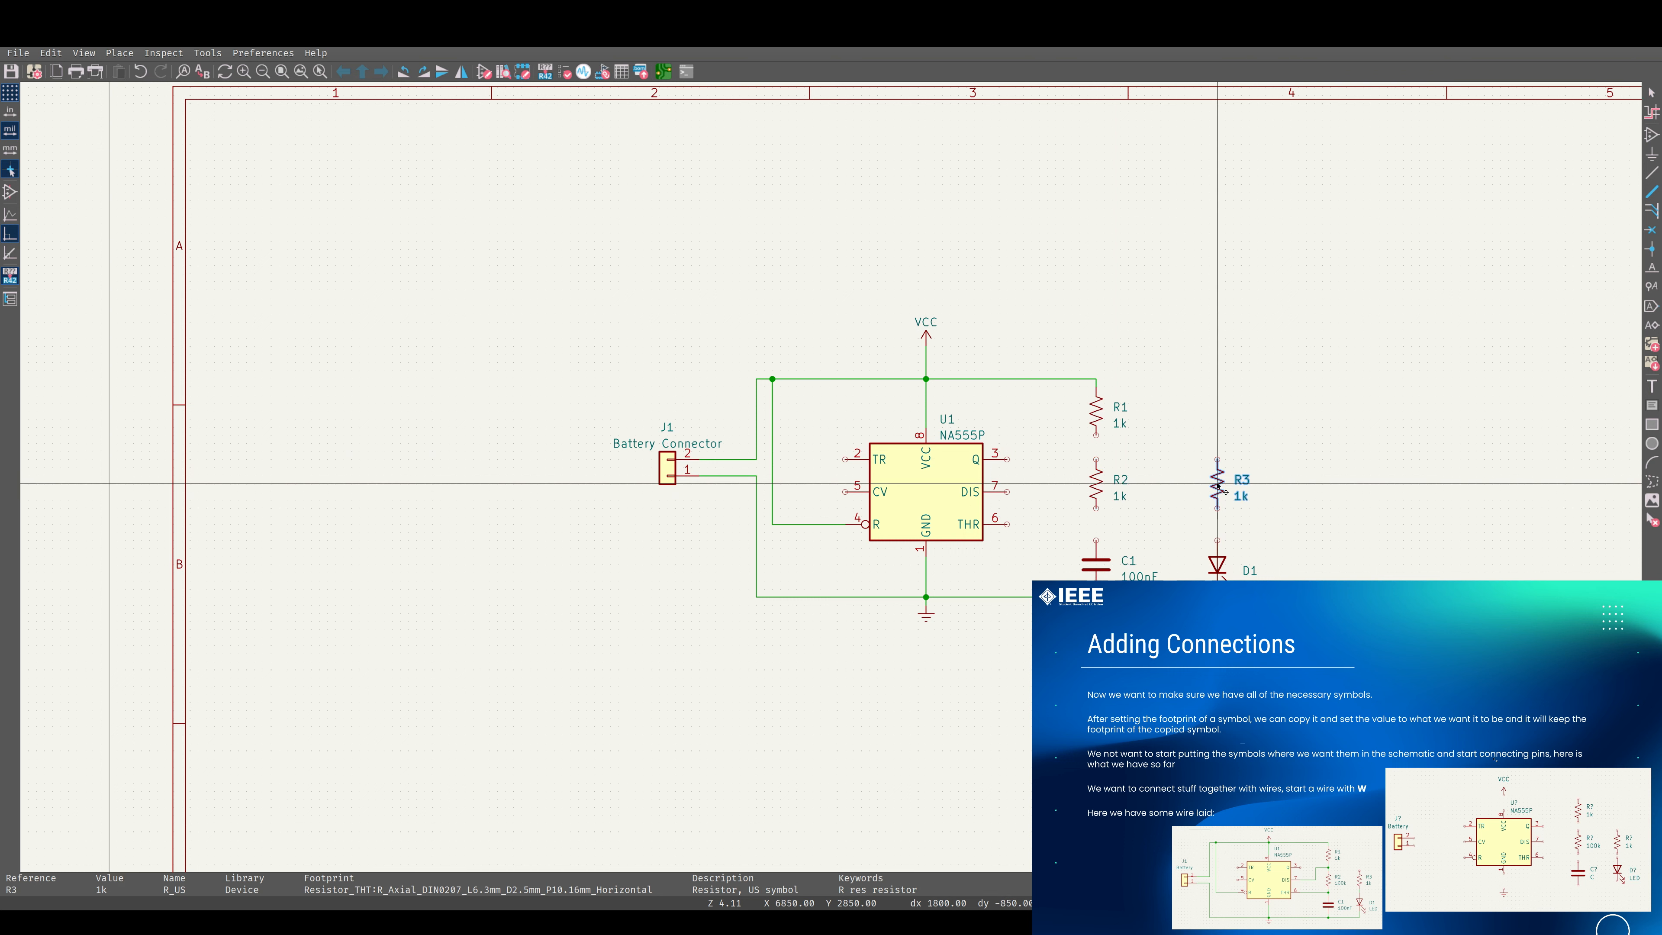
key("Escape")
key("Escape")
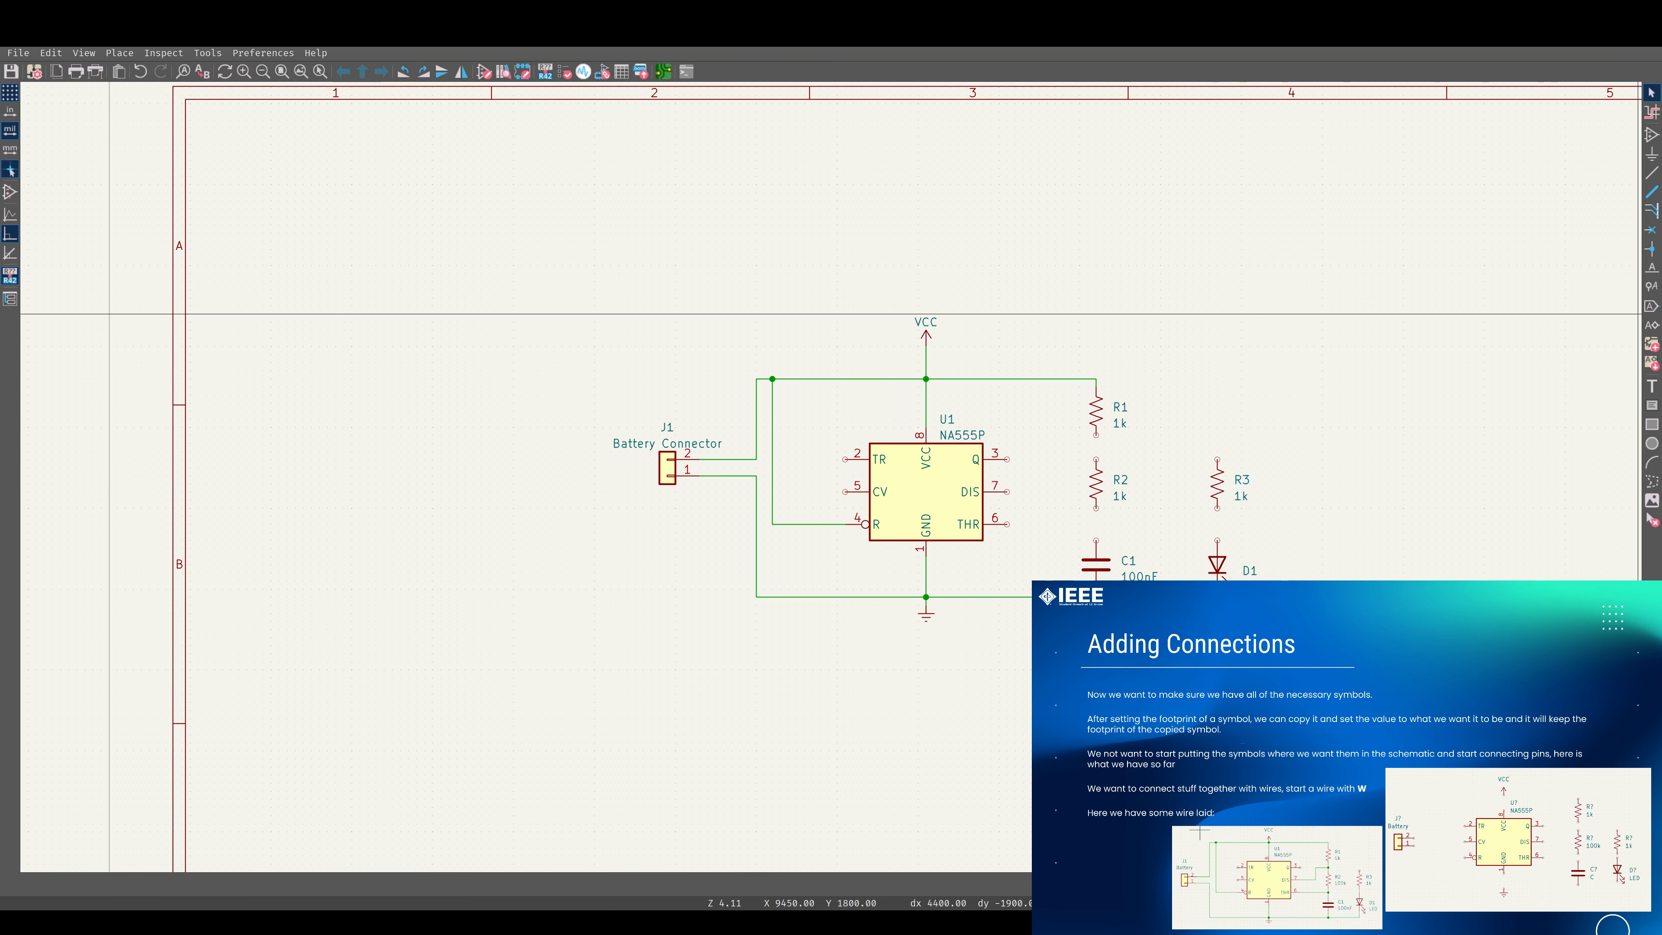
Wire R1 to R2, R2 to capacitor C1, and R3 to LED D1 with vertical wires.
left_click(1652, 172)
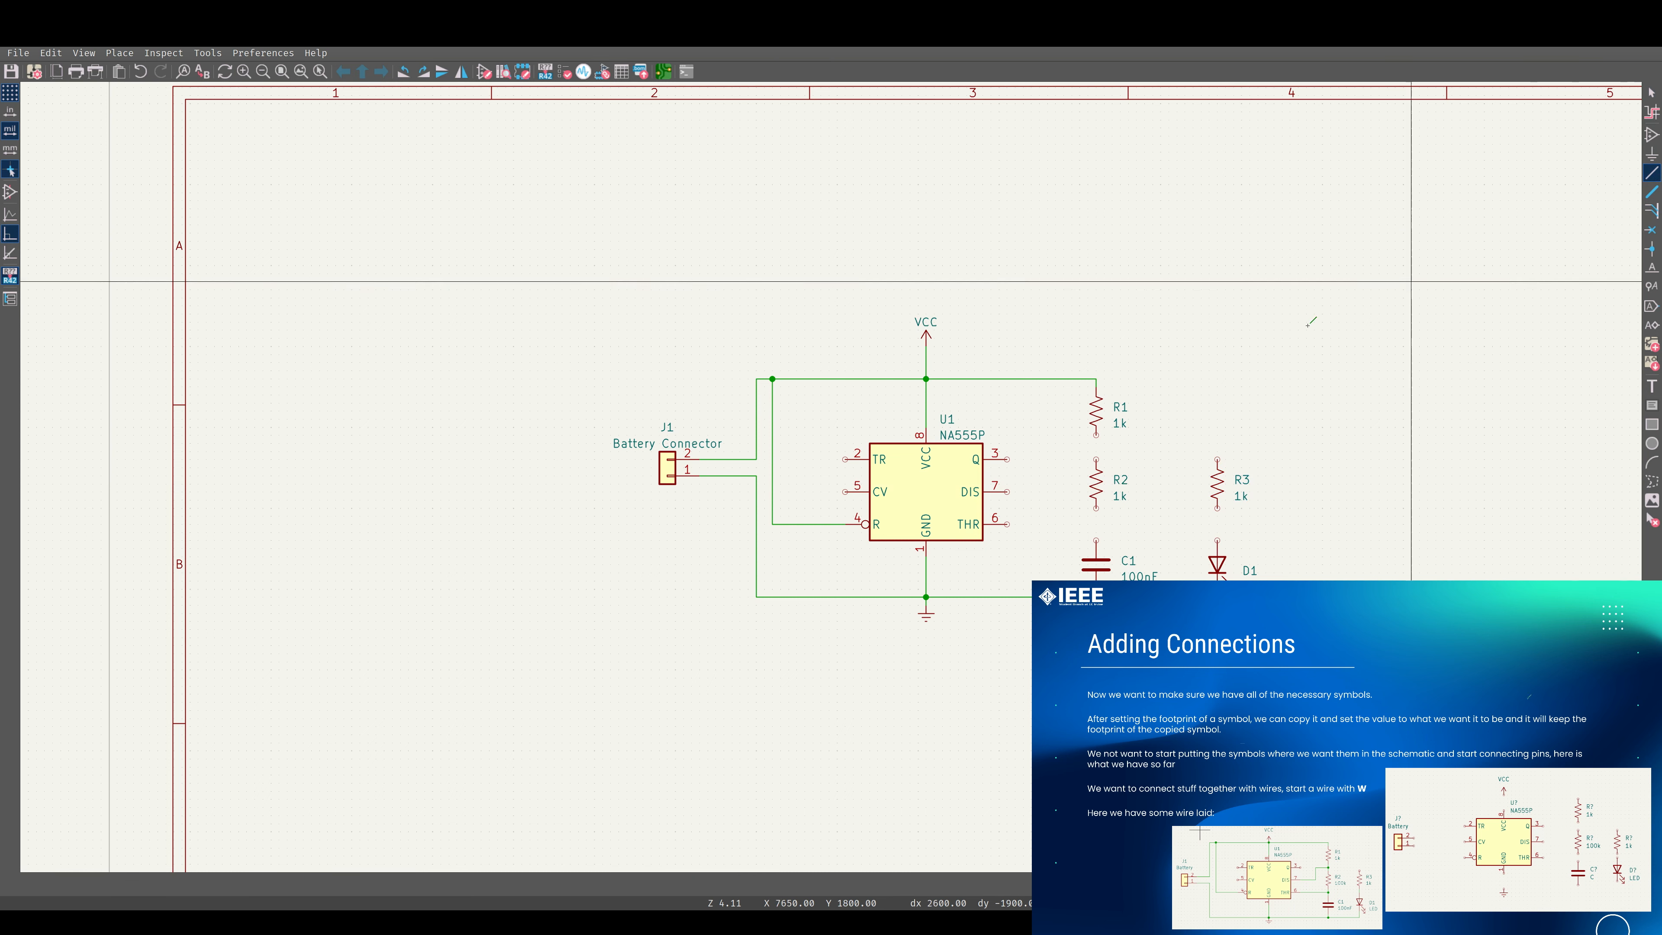
left_click(1096, 434)
left_click(1096, 459)
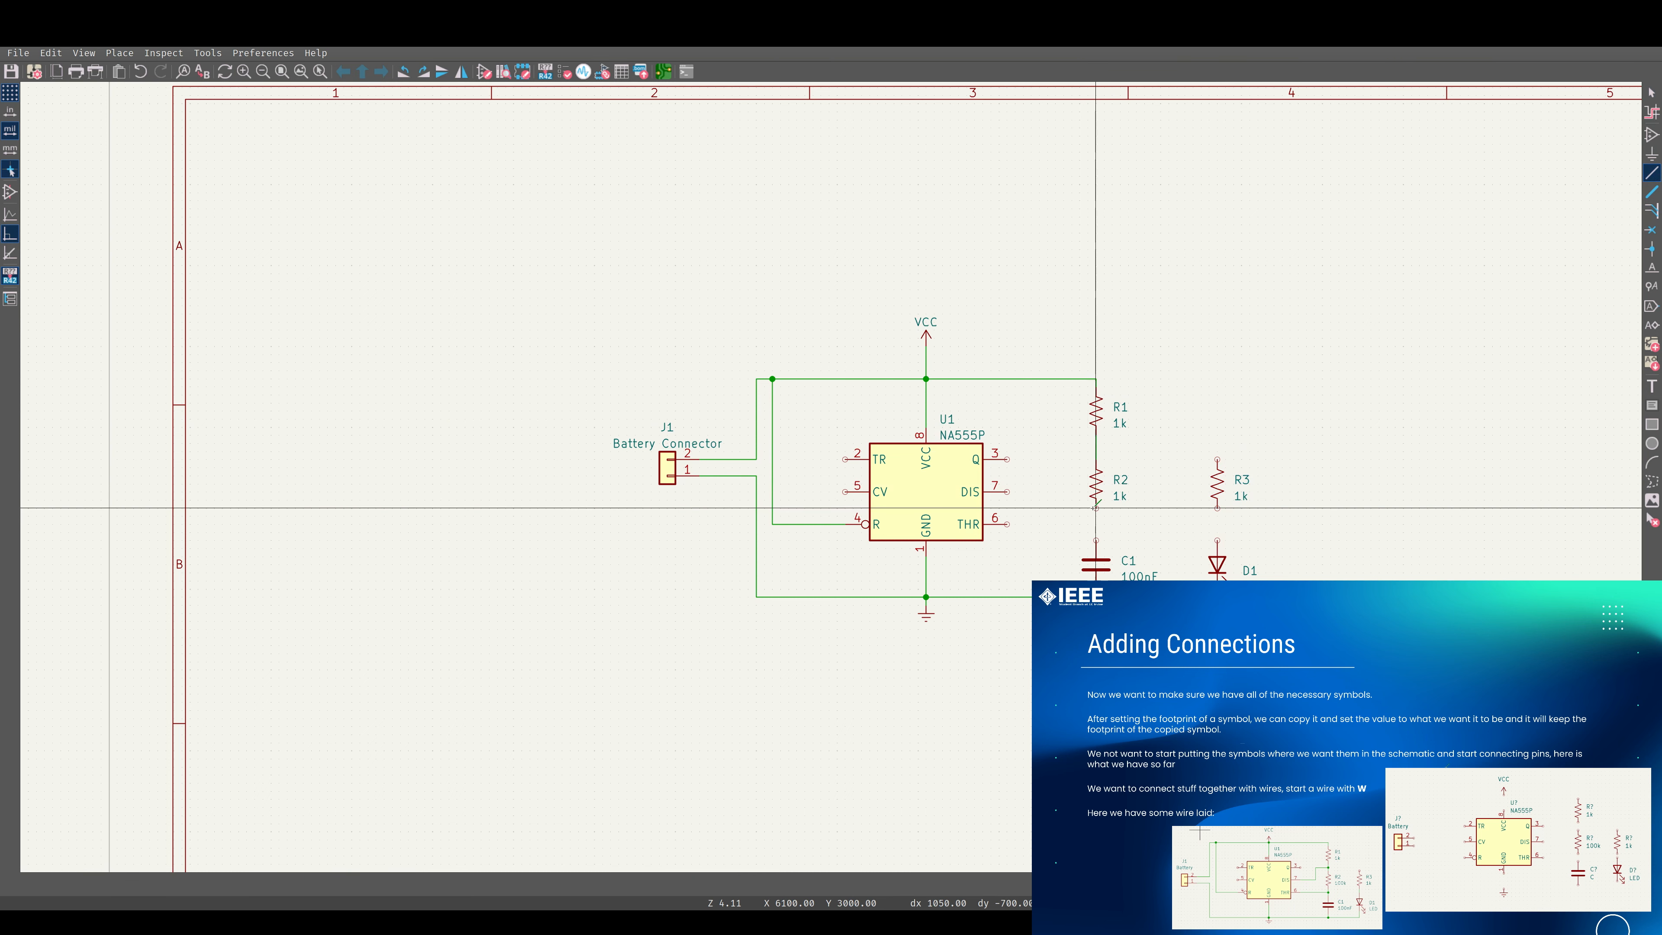
left_click(1096, 541)
left_click(1217, 541)
left_click(1217, 508)
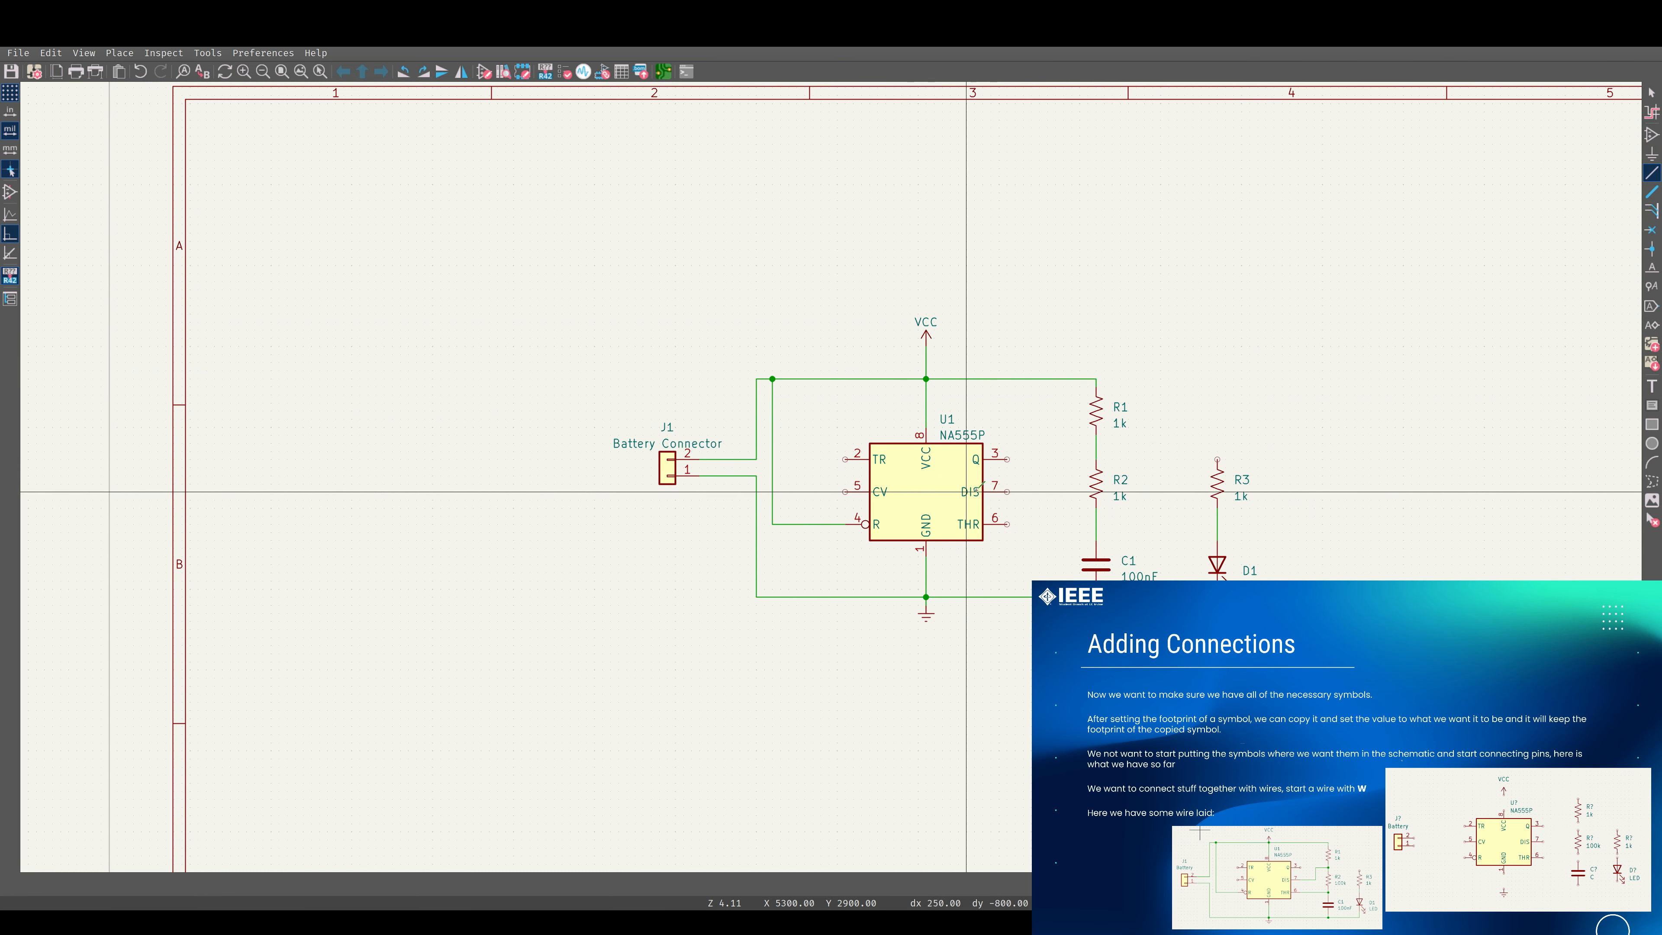
Wire the 555's THR pin 6 to the R2–C1 connection and its DIS pin 7 to the R1–R2 connection.
left_click(1008, 524)
left_click(1096, 524)
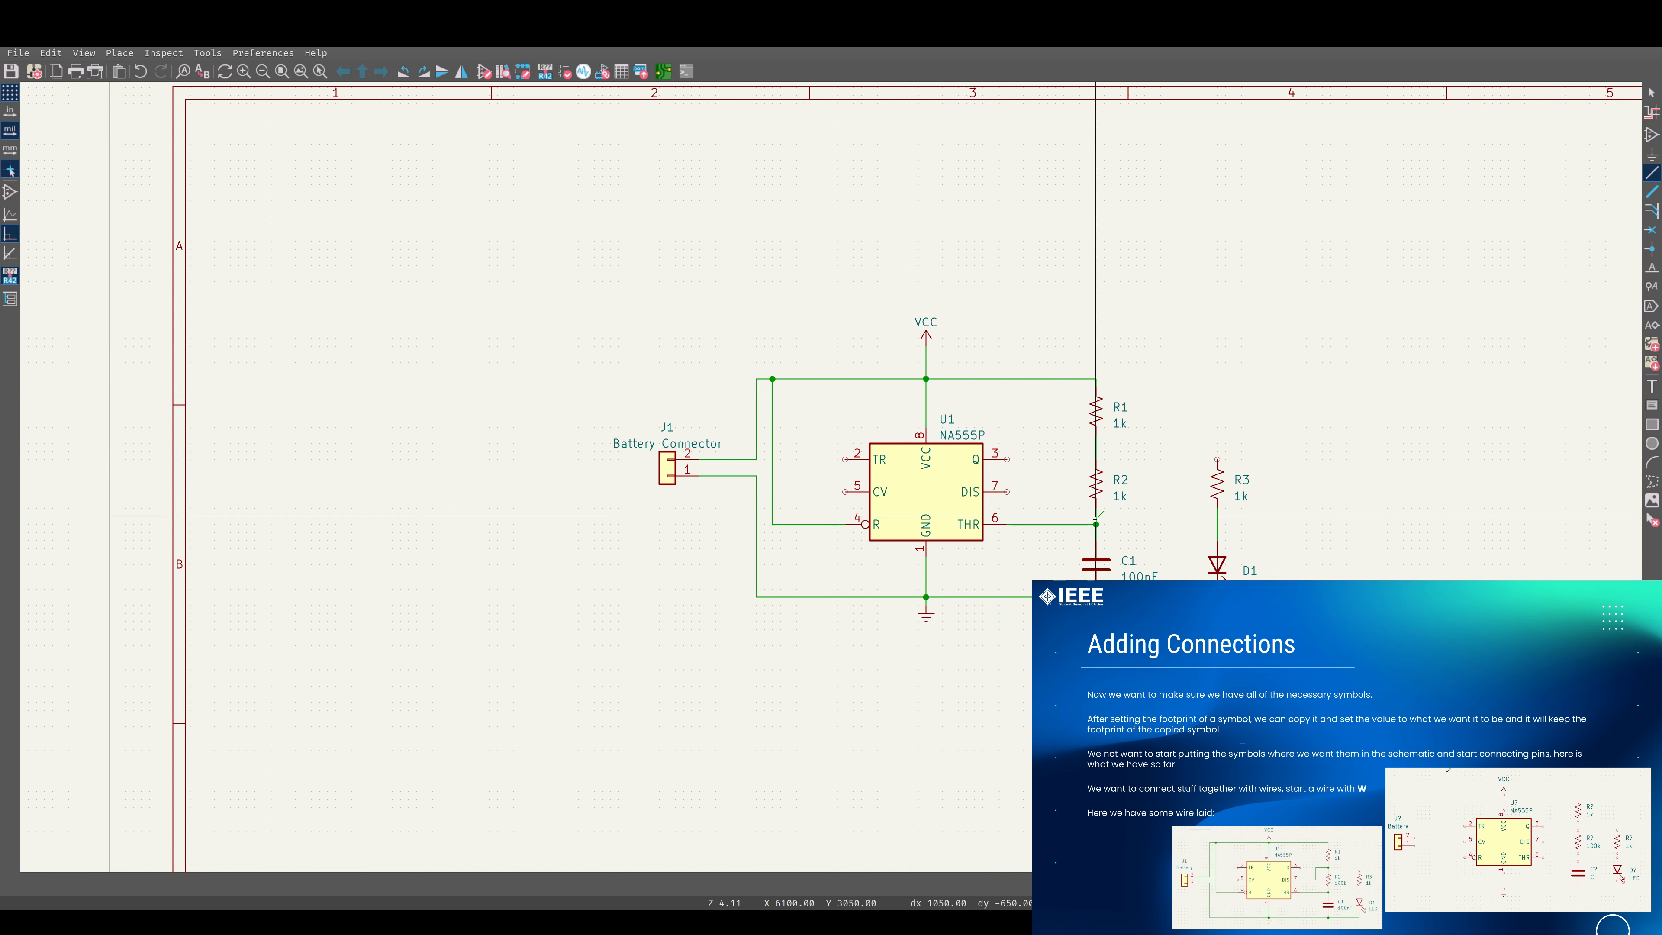
left_click(1008, 491)
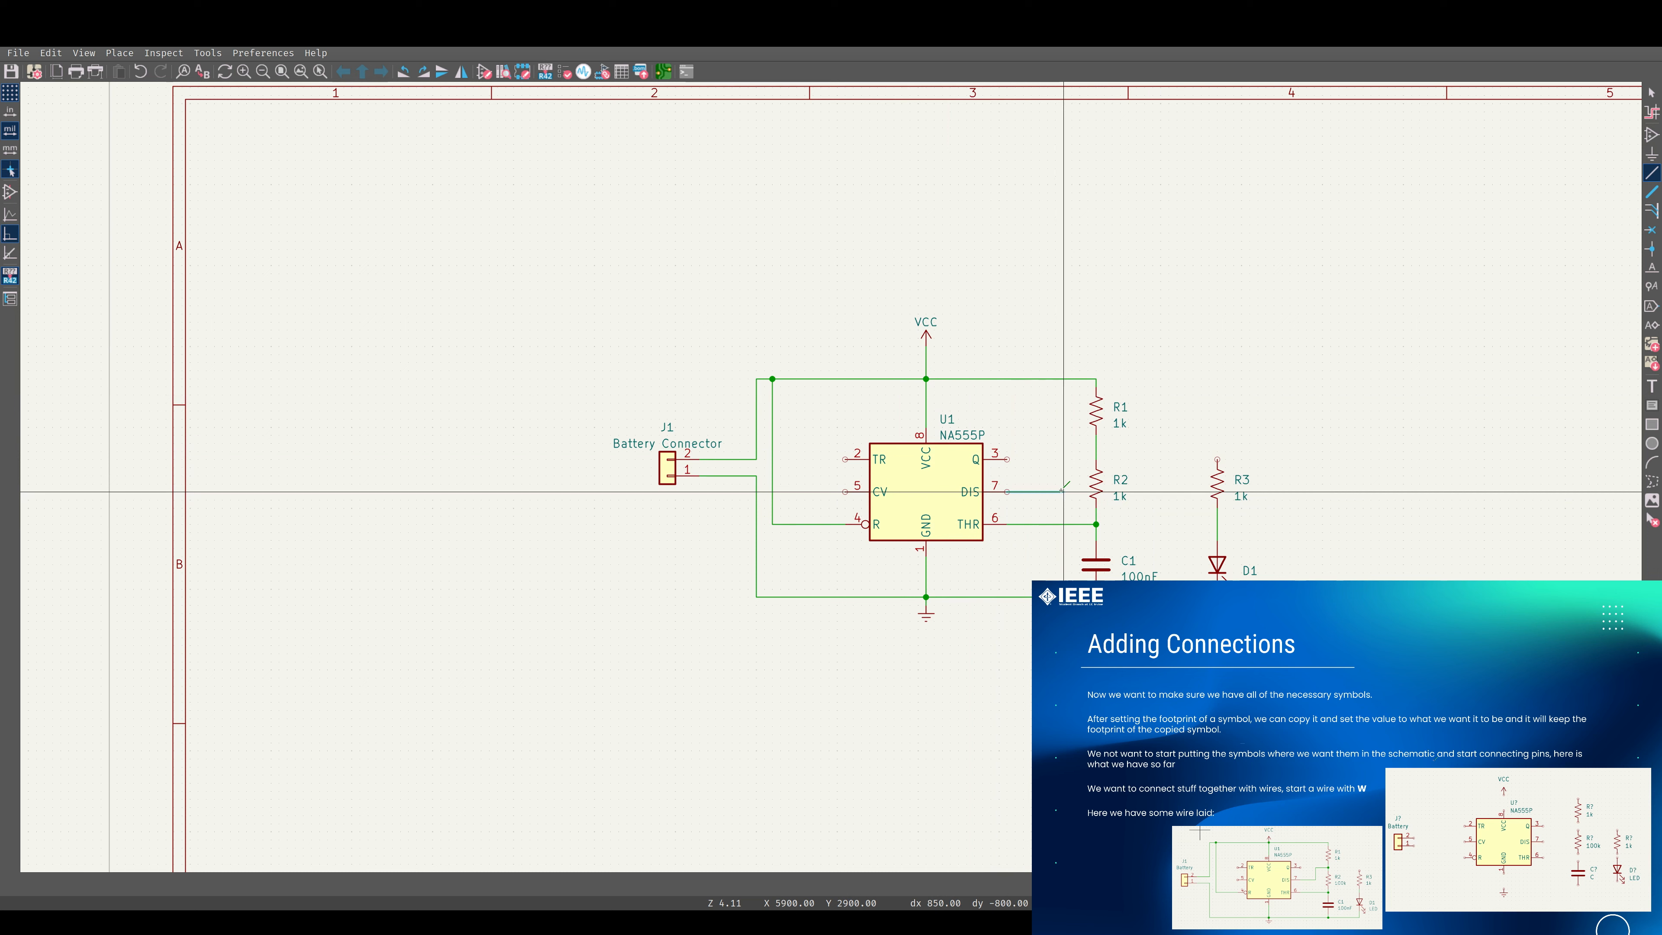
left_click(1063, 451)
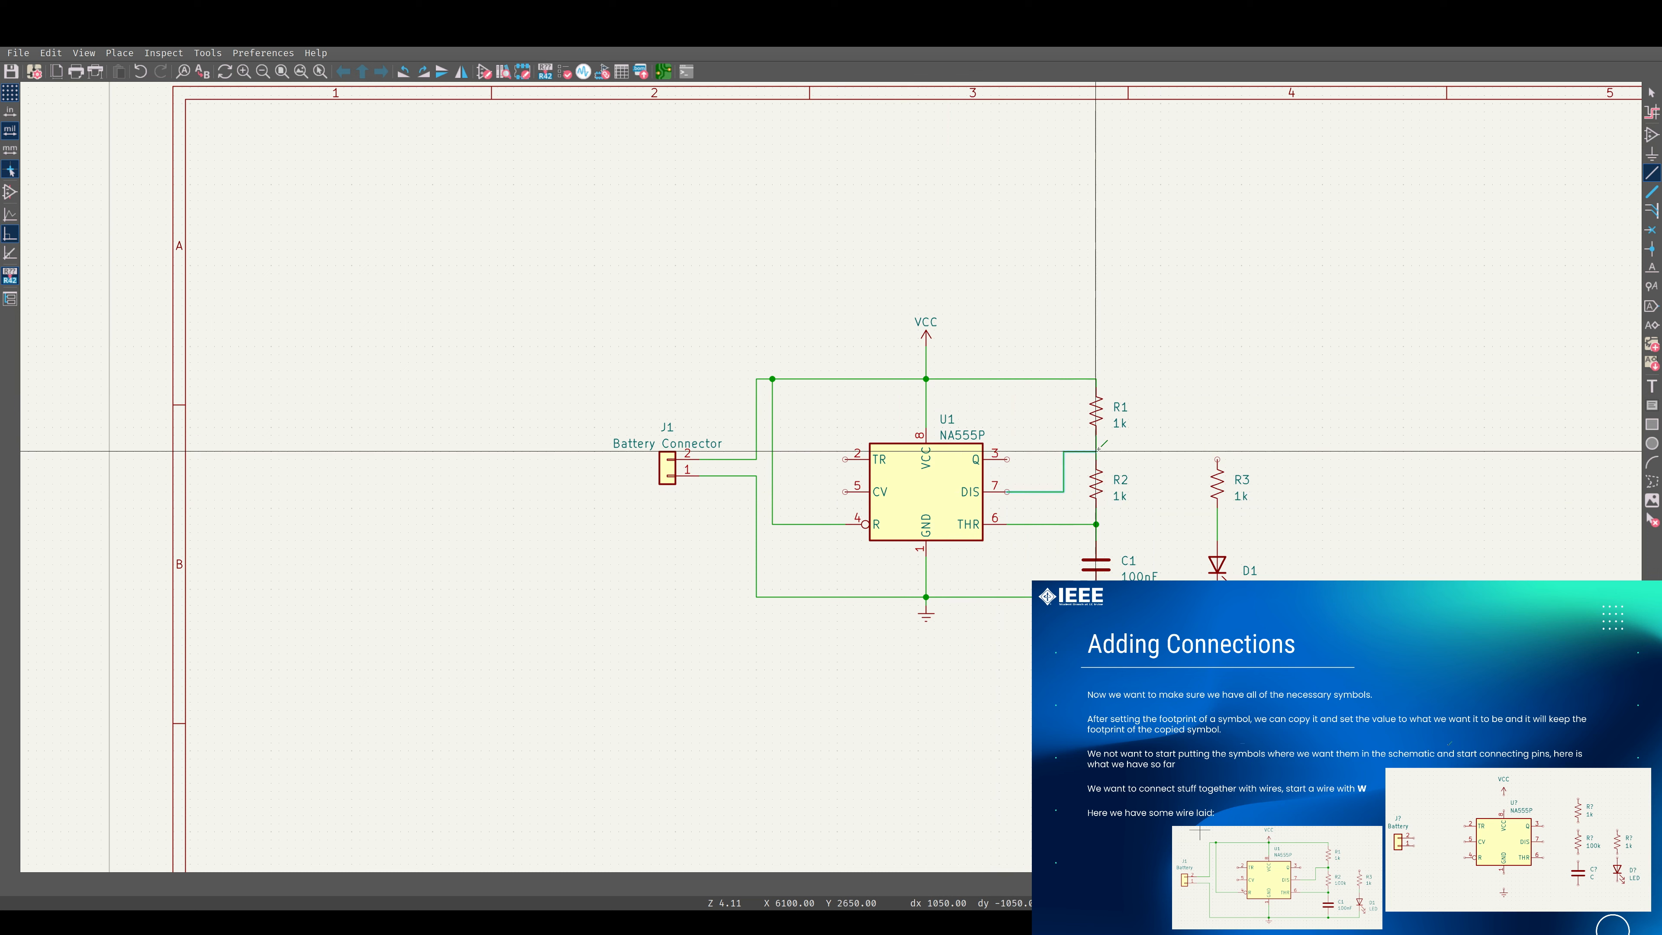
left_click(1096, 451)
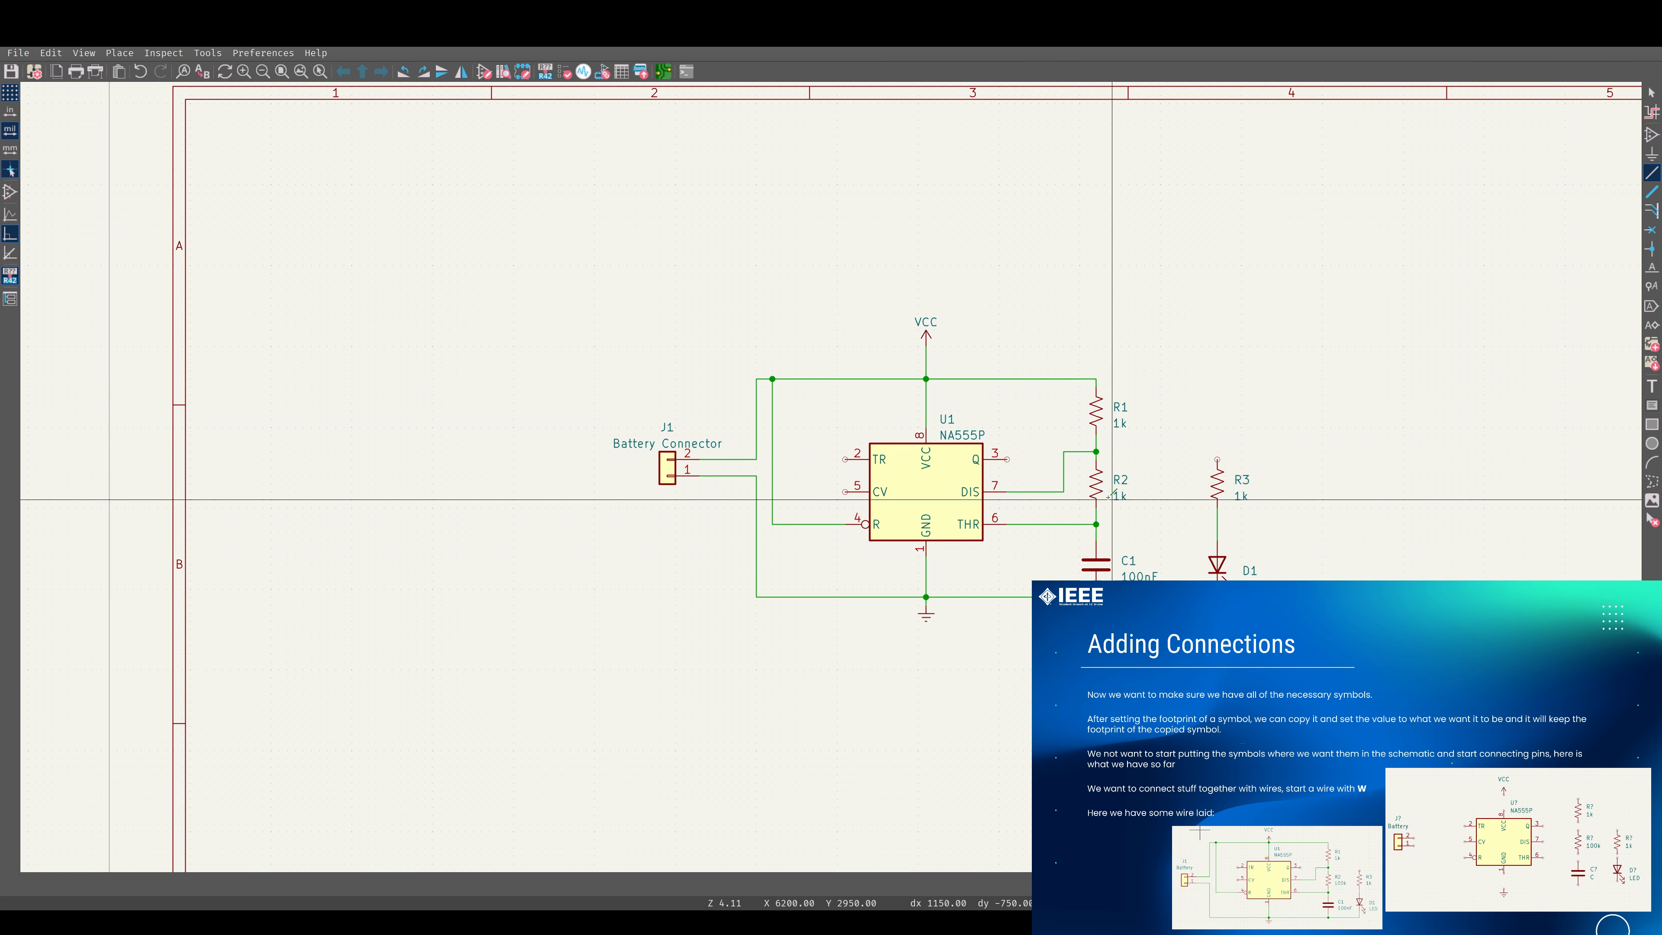
key("Escape")
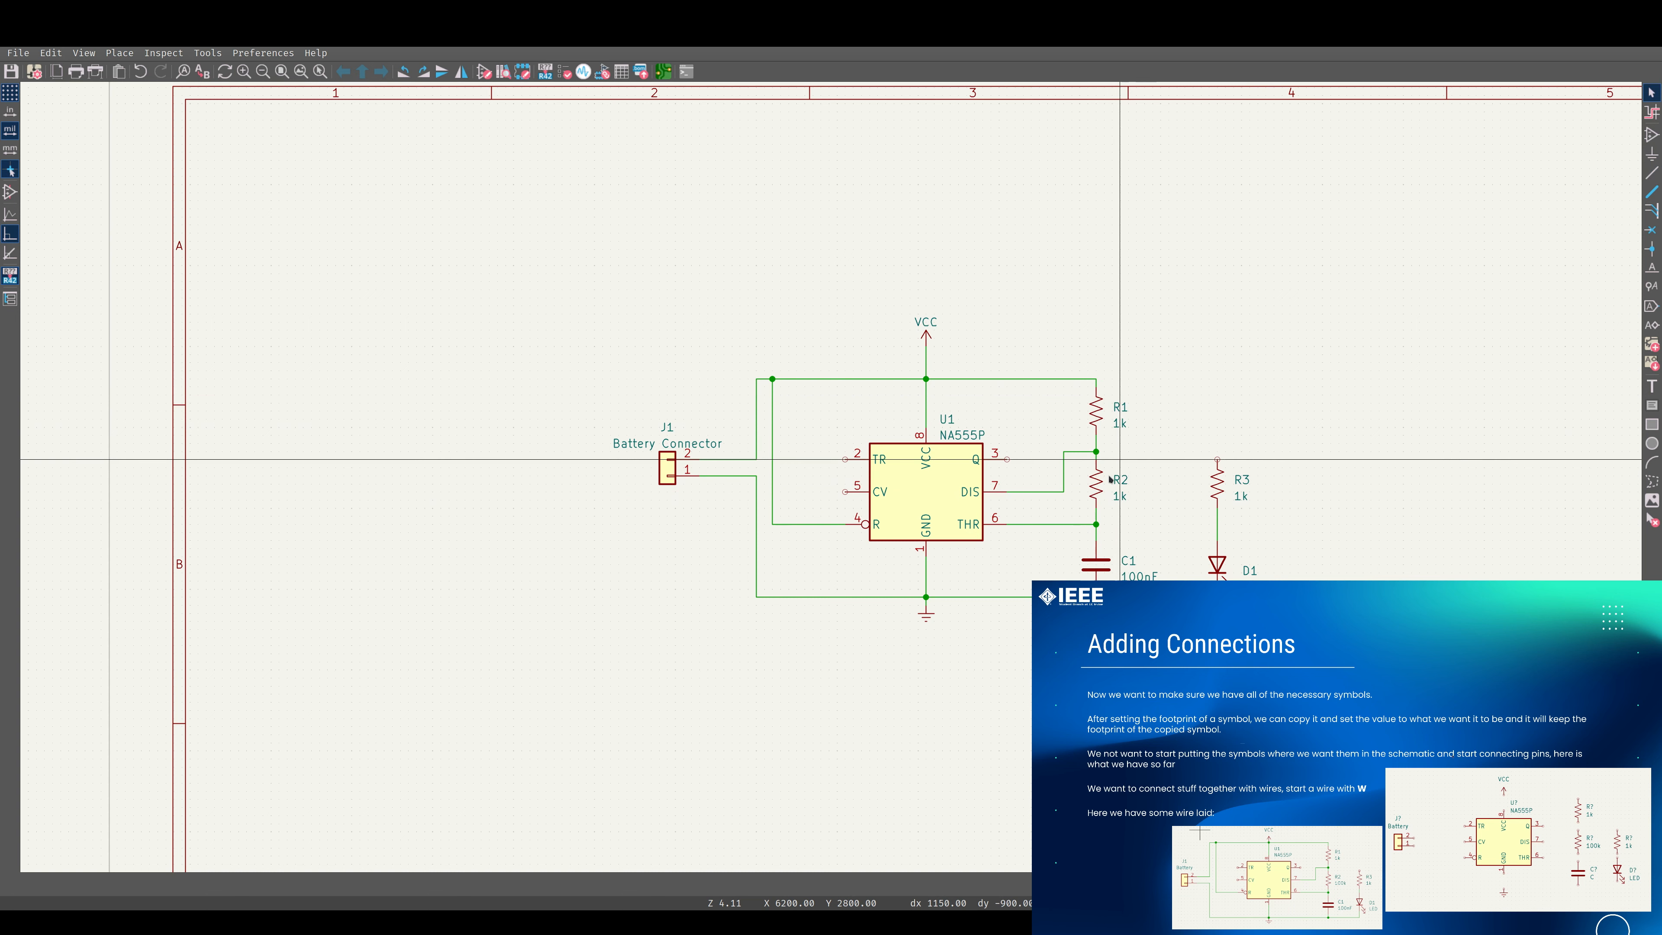
Set the value of resistor R2 to 100k.
left_click(1091, 481)
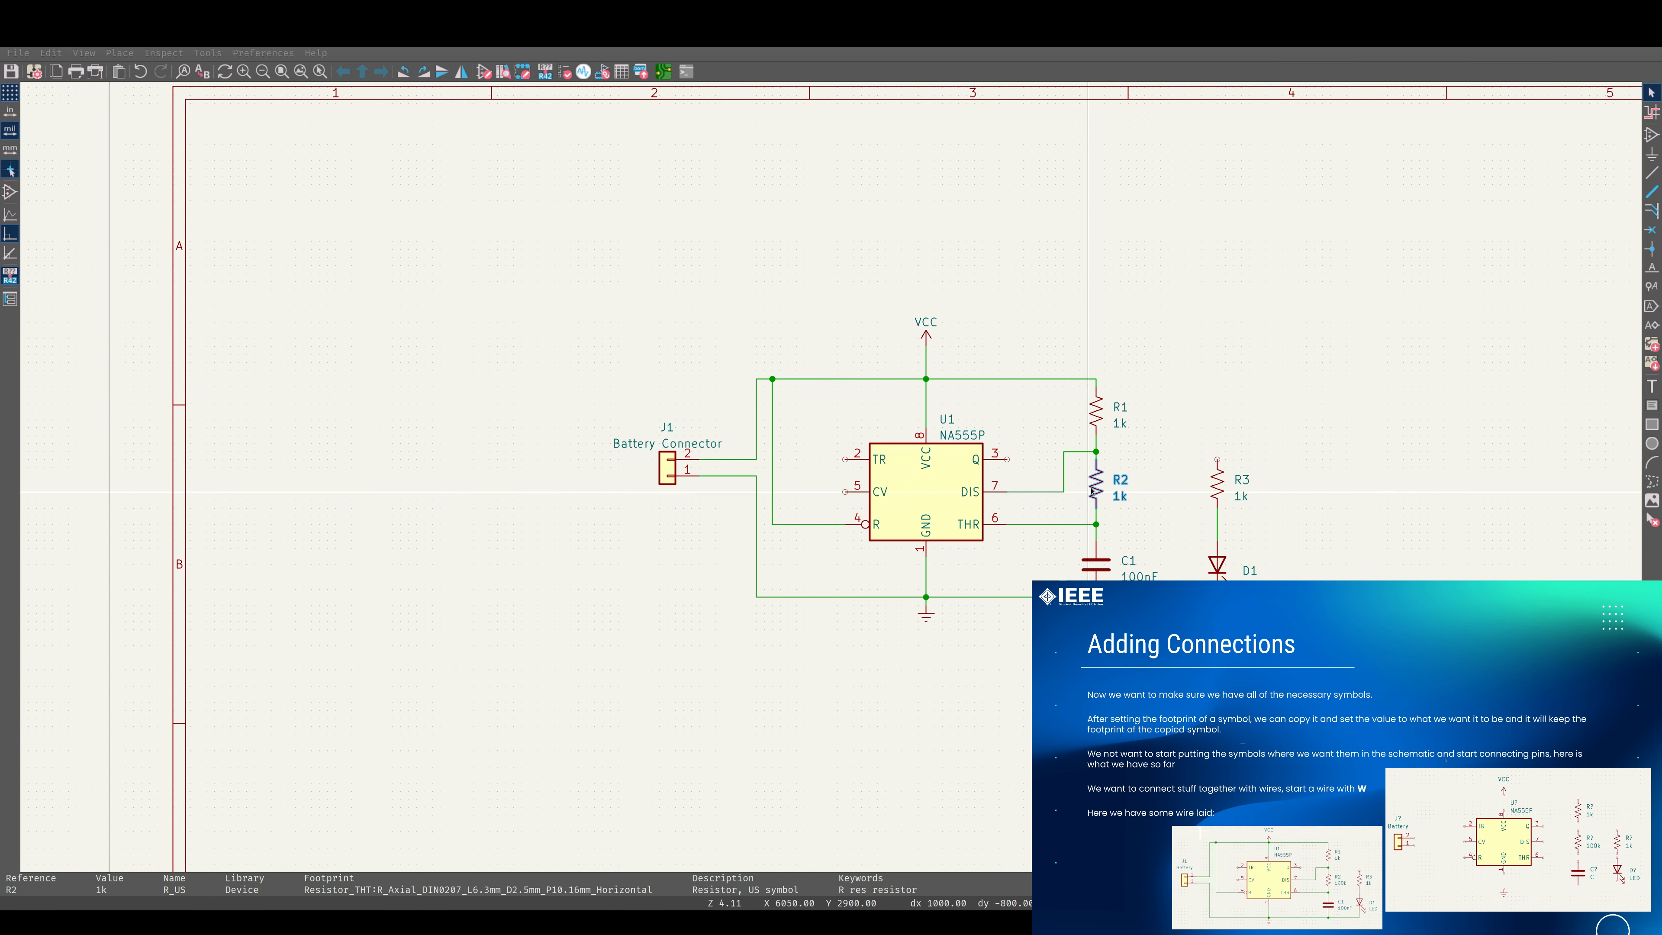
double_click(1088, 491)
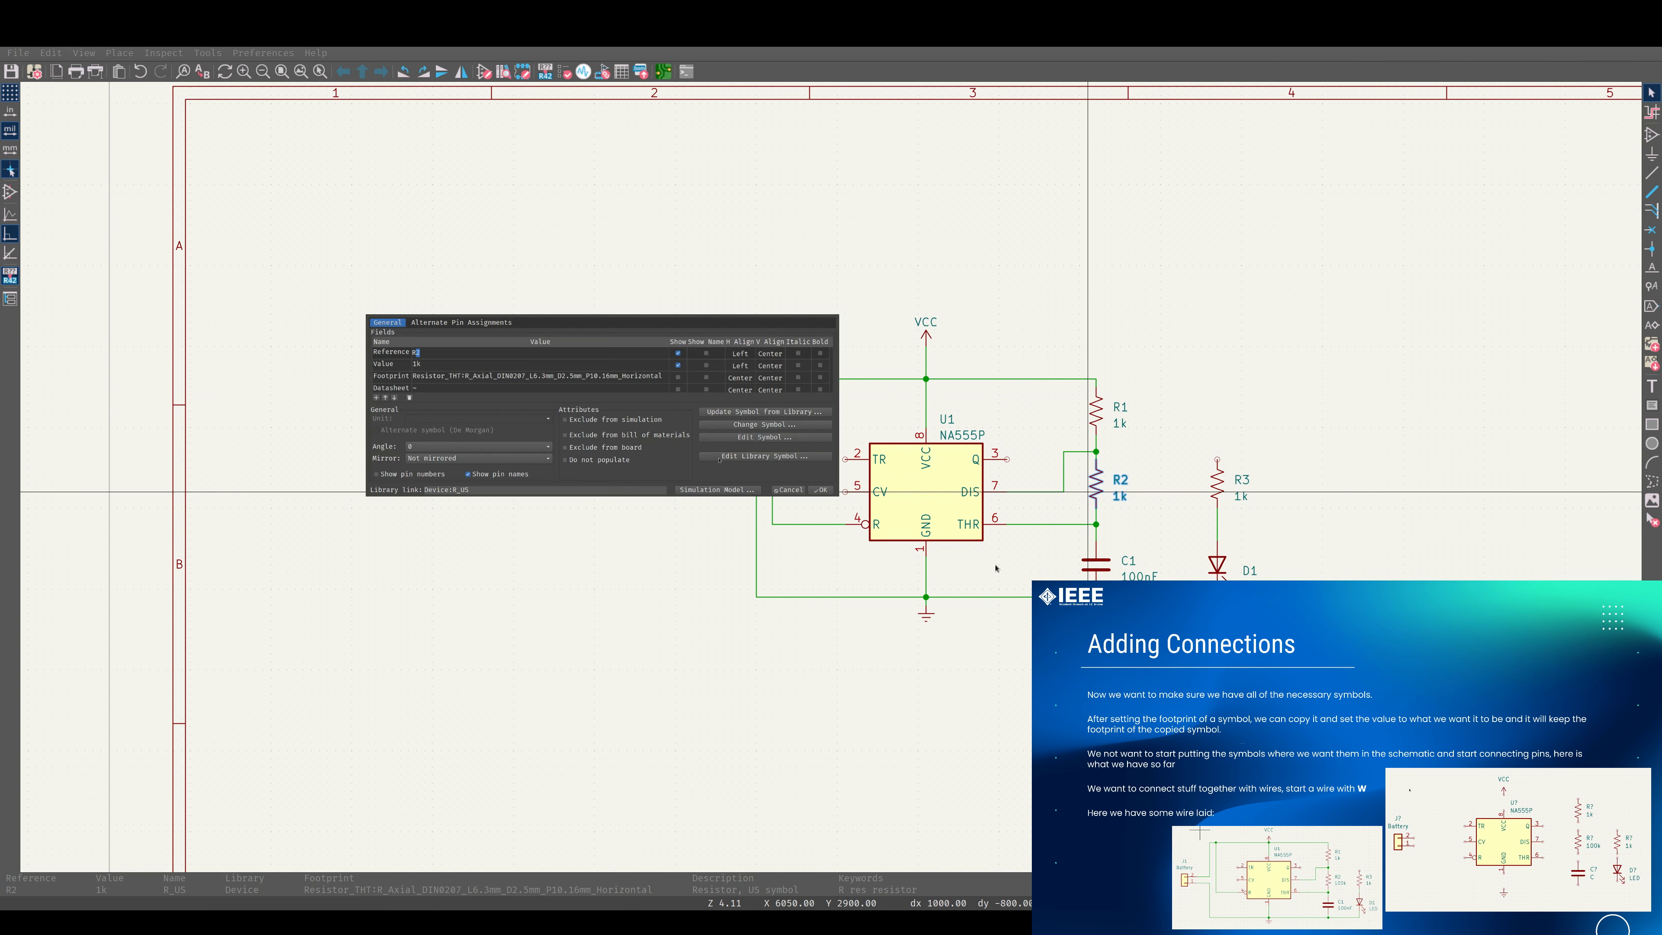
left_click(414, 364)
type("100k")
key("Return")
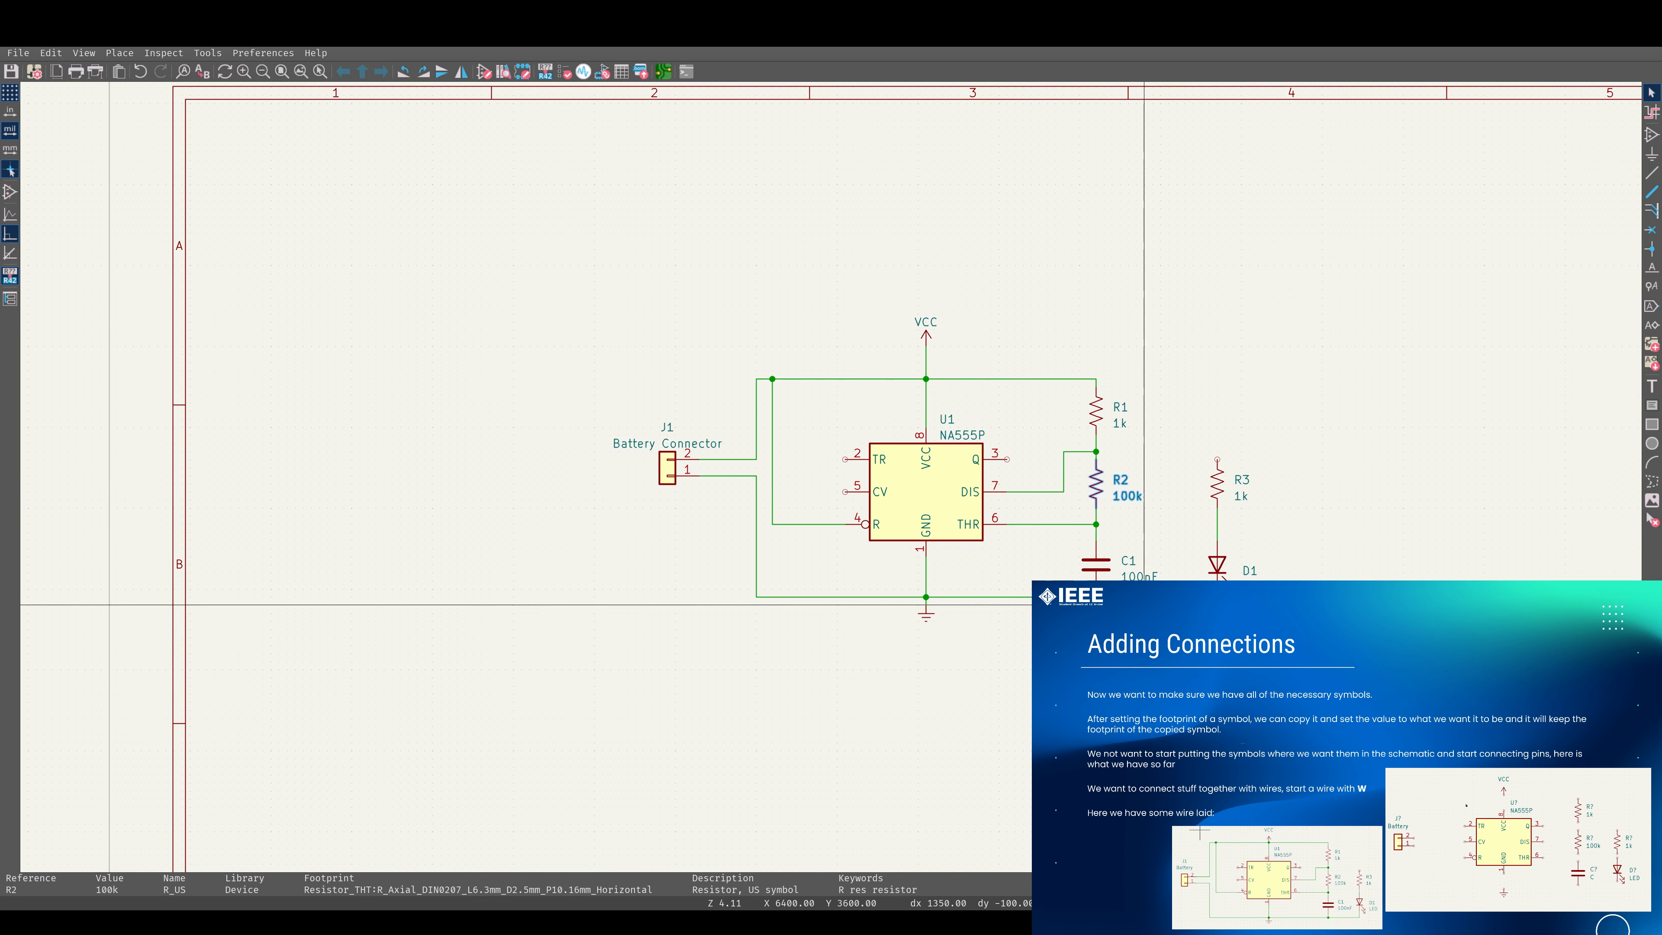
left_click(1331, 504)
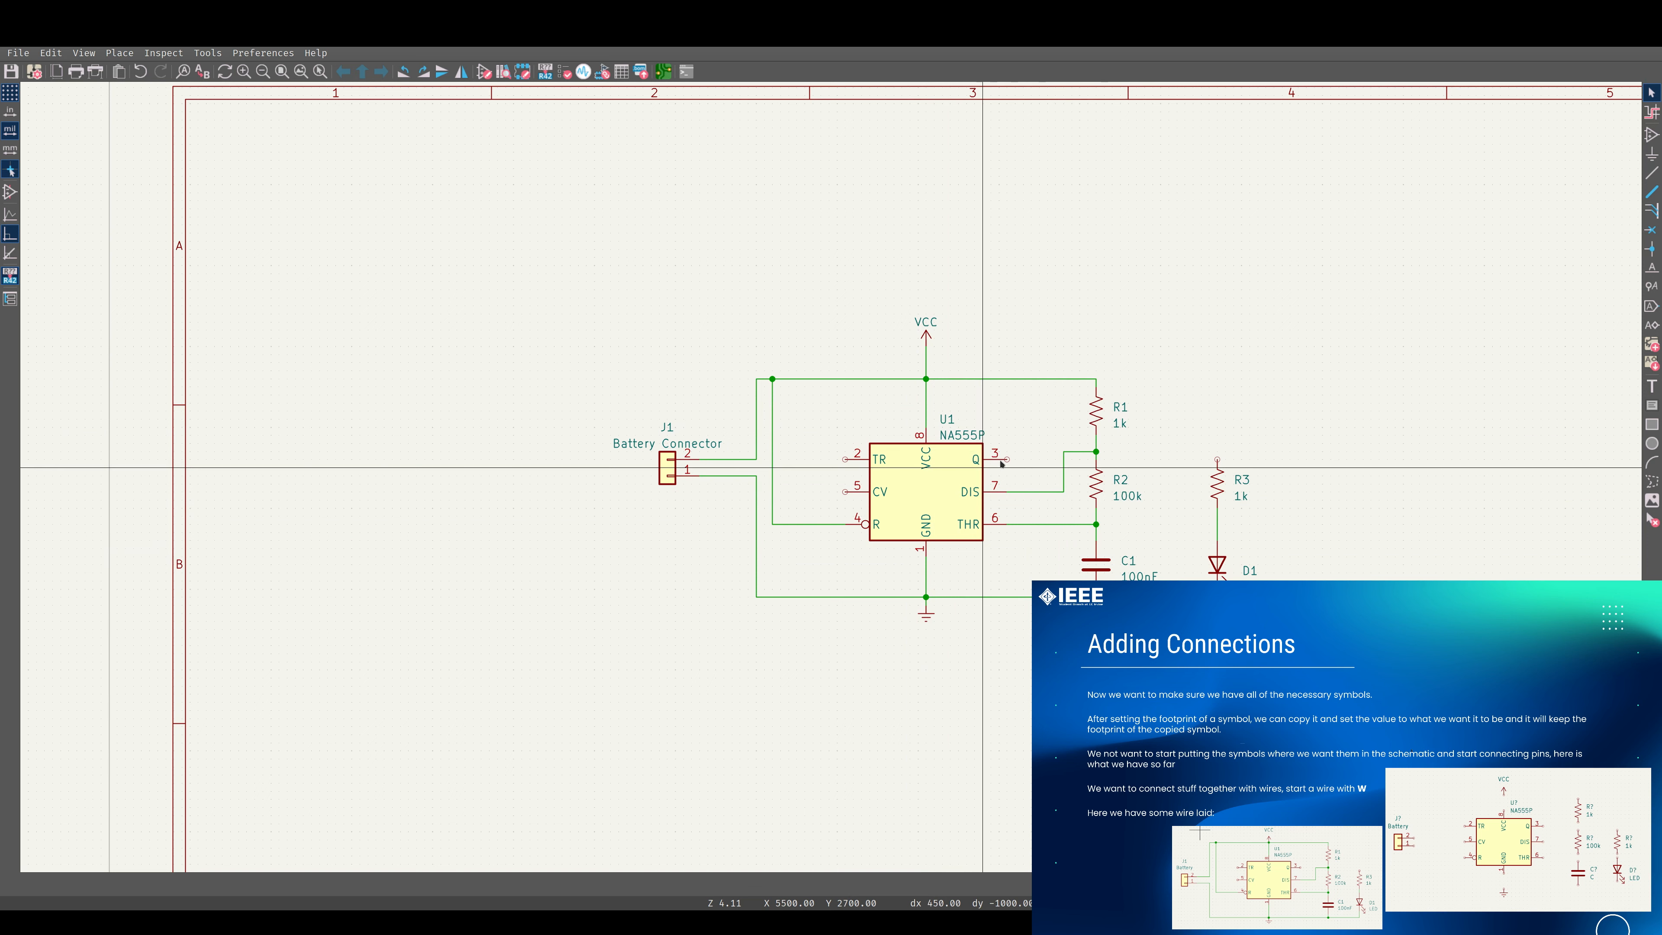
key("w")
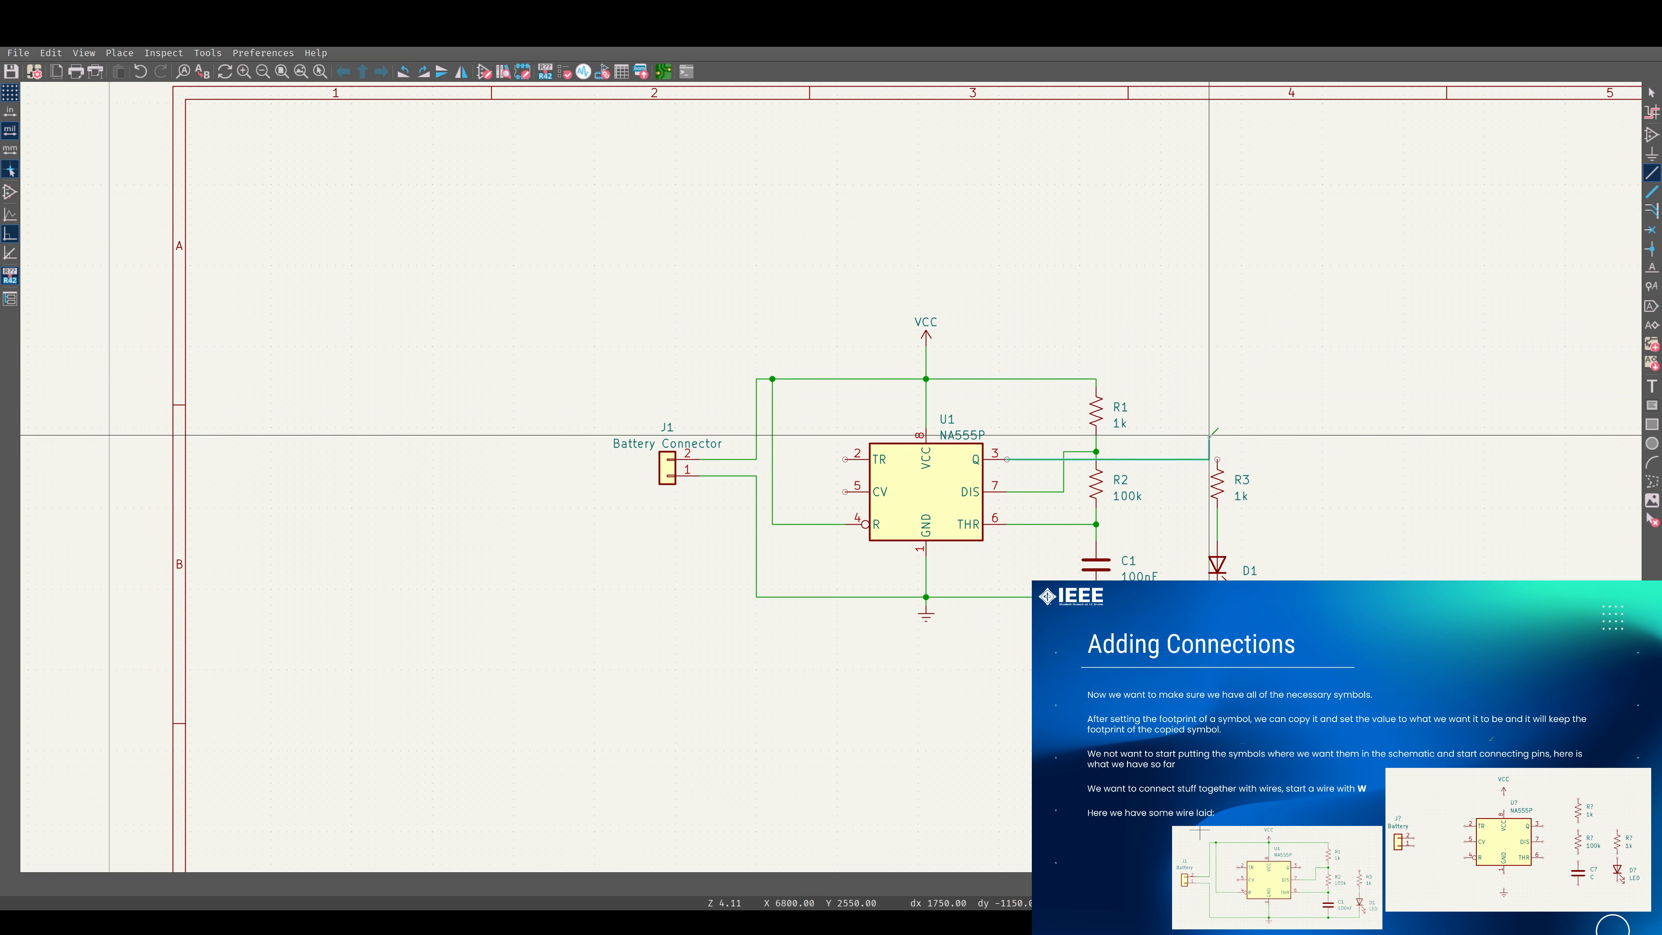
key("Escape")
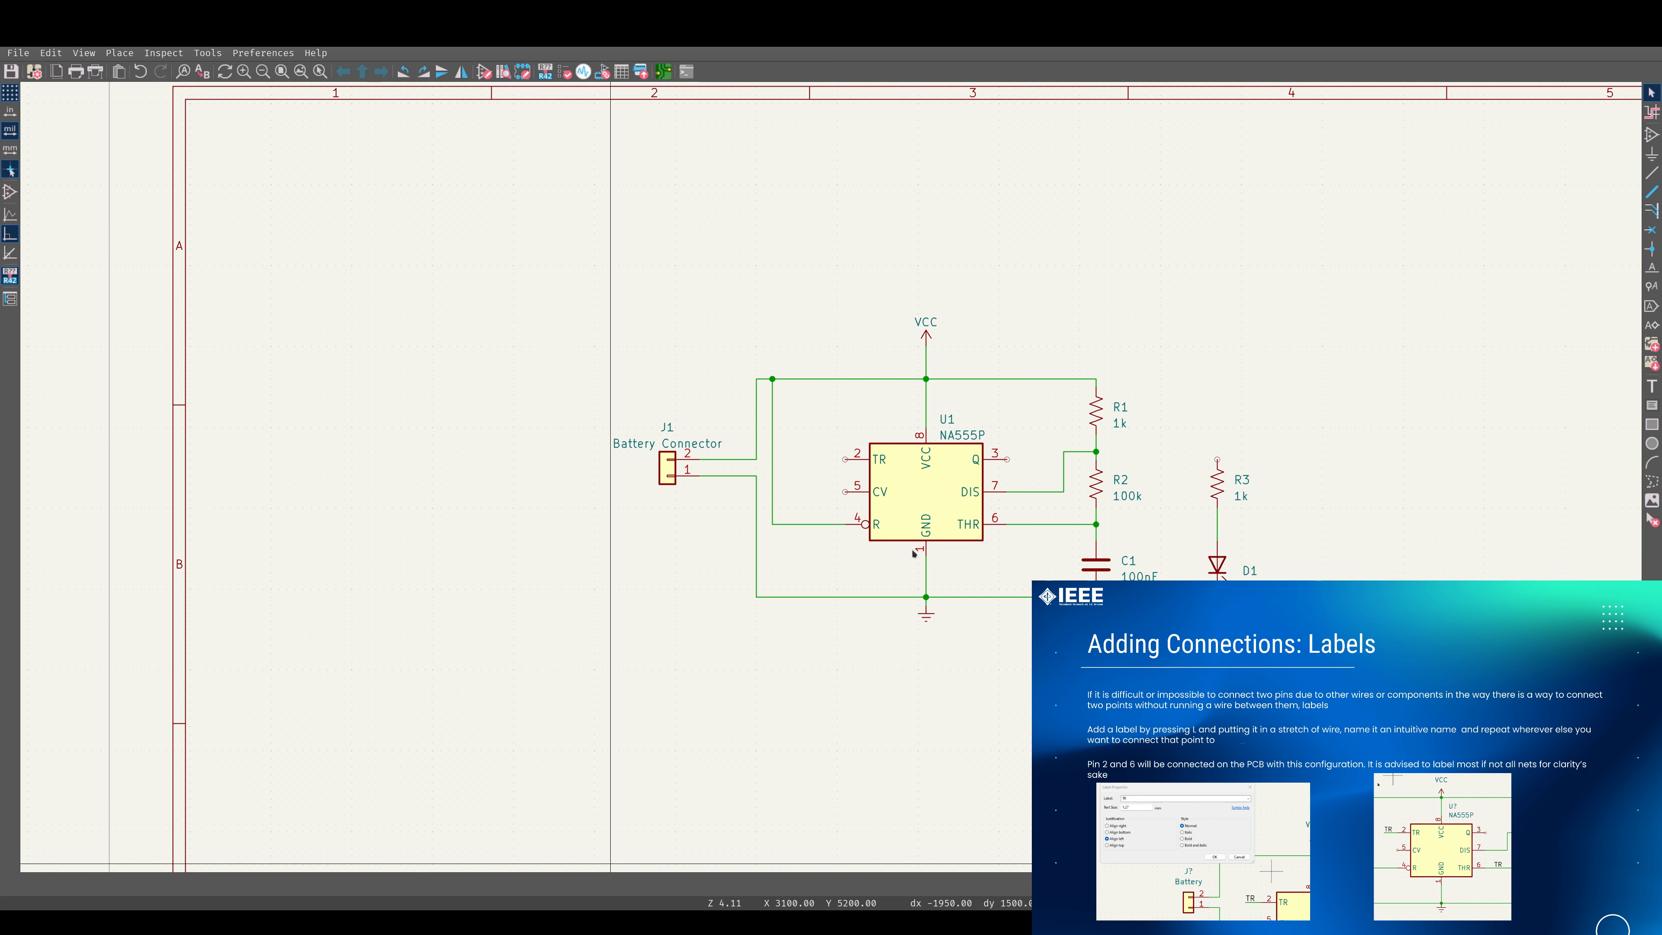
middle_click_drag(1239, 457, 1053, 369)
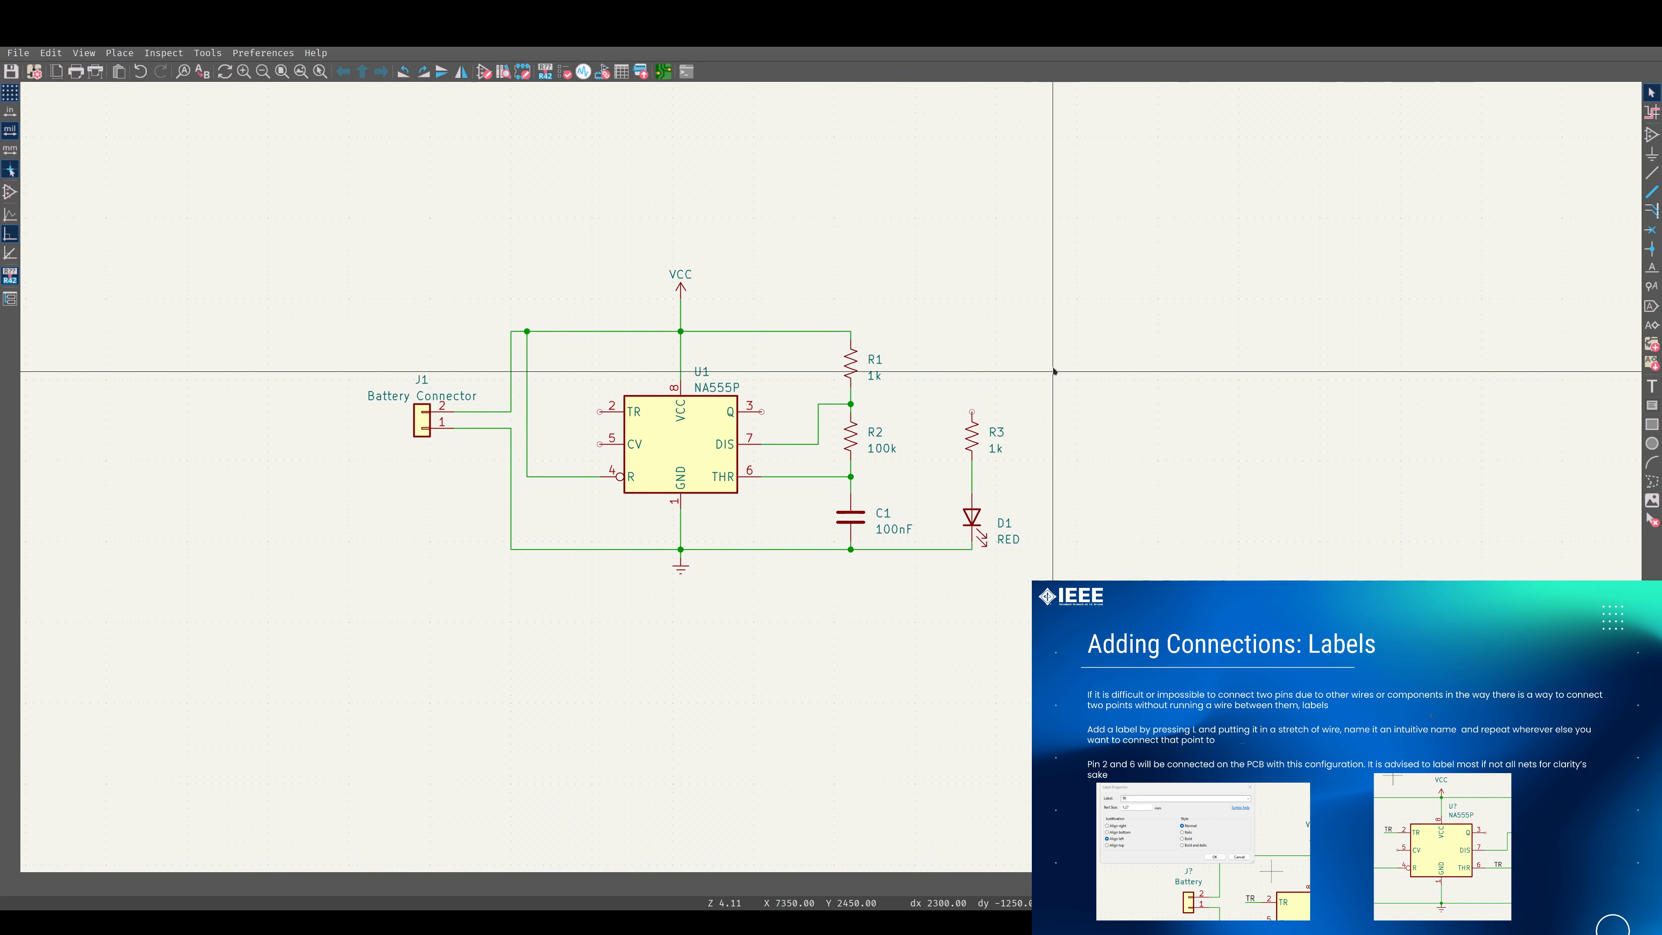
Save the schematic and place a net label named THRESH on the wire from the 555's THR pin 6.
key("l")
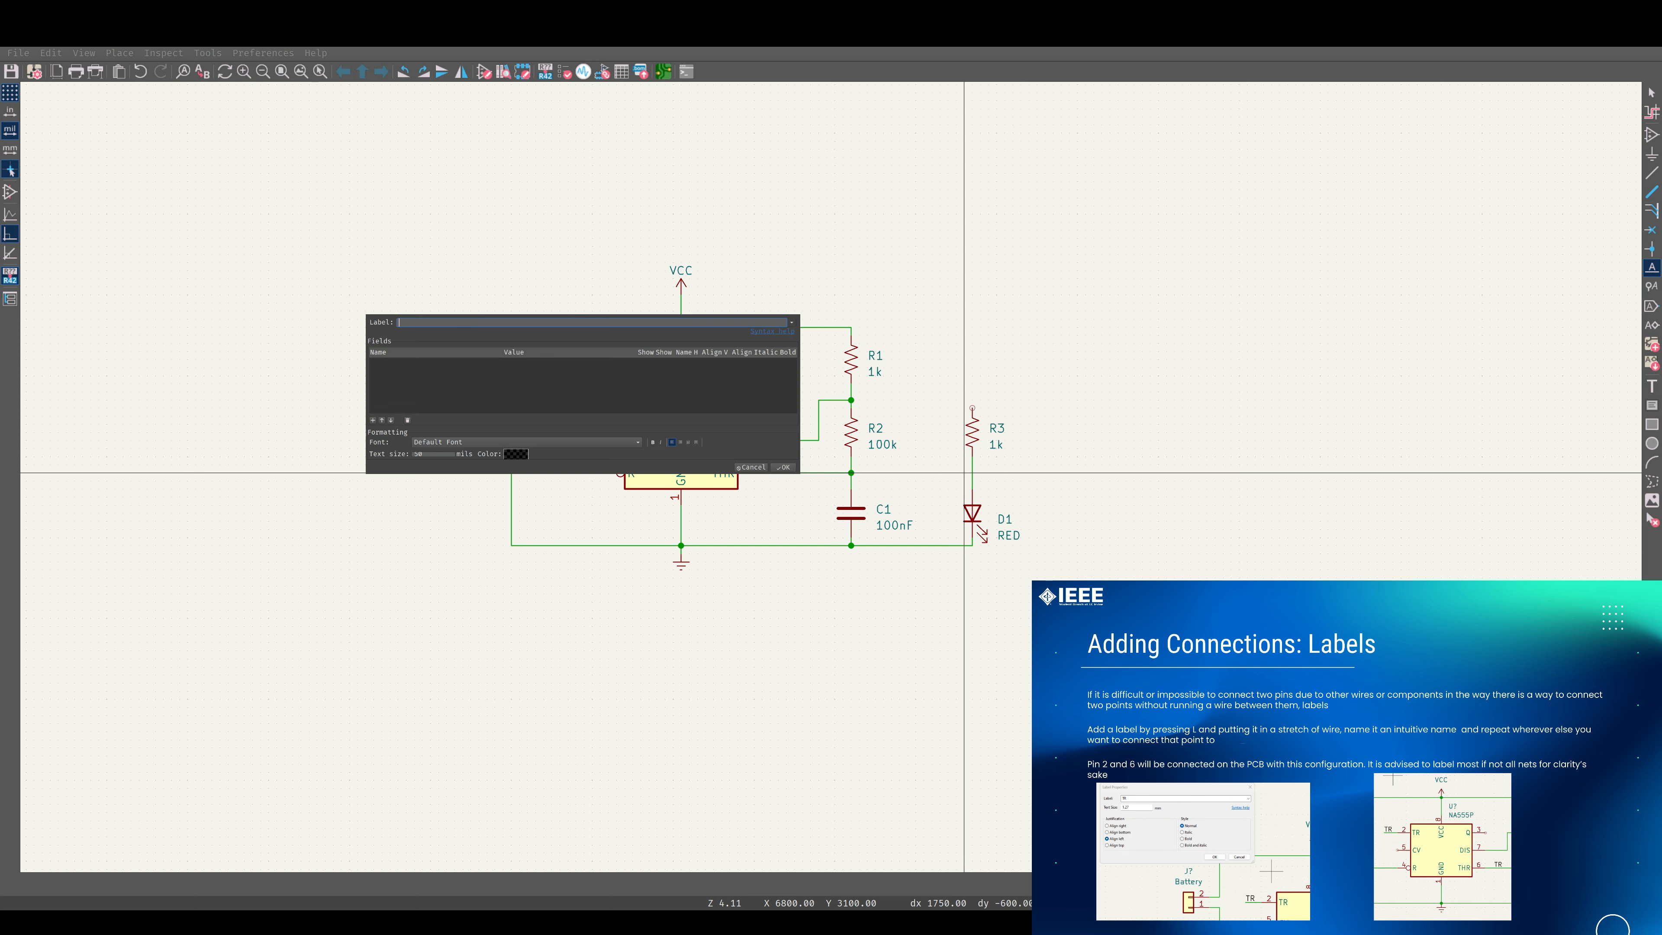
left_click_drag(654, 393, 489, 679, "super")
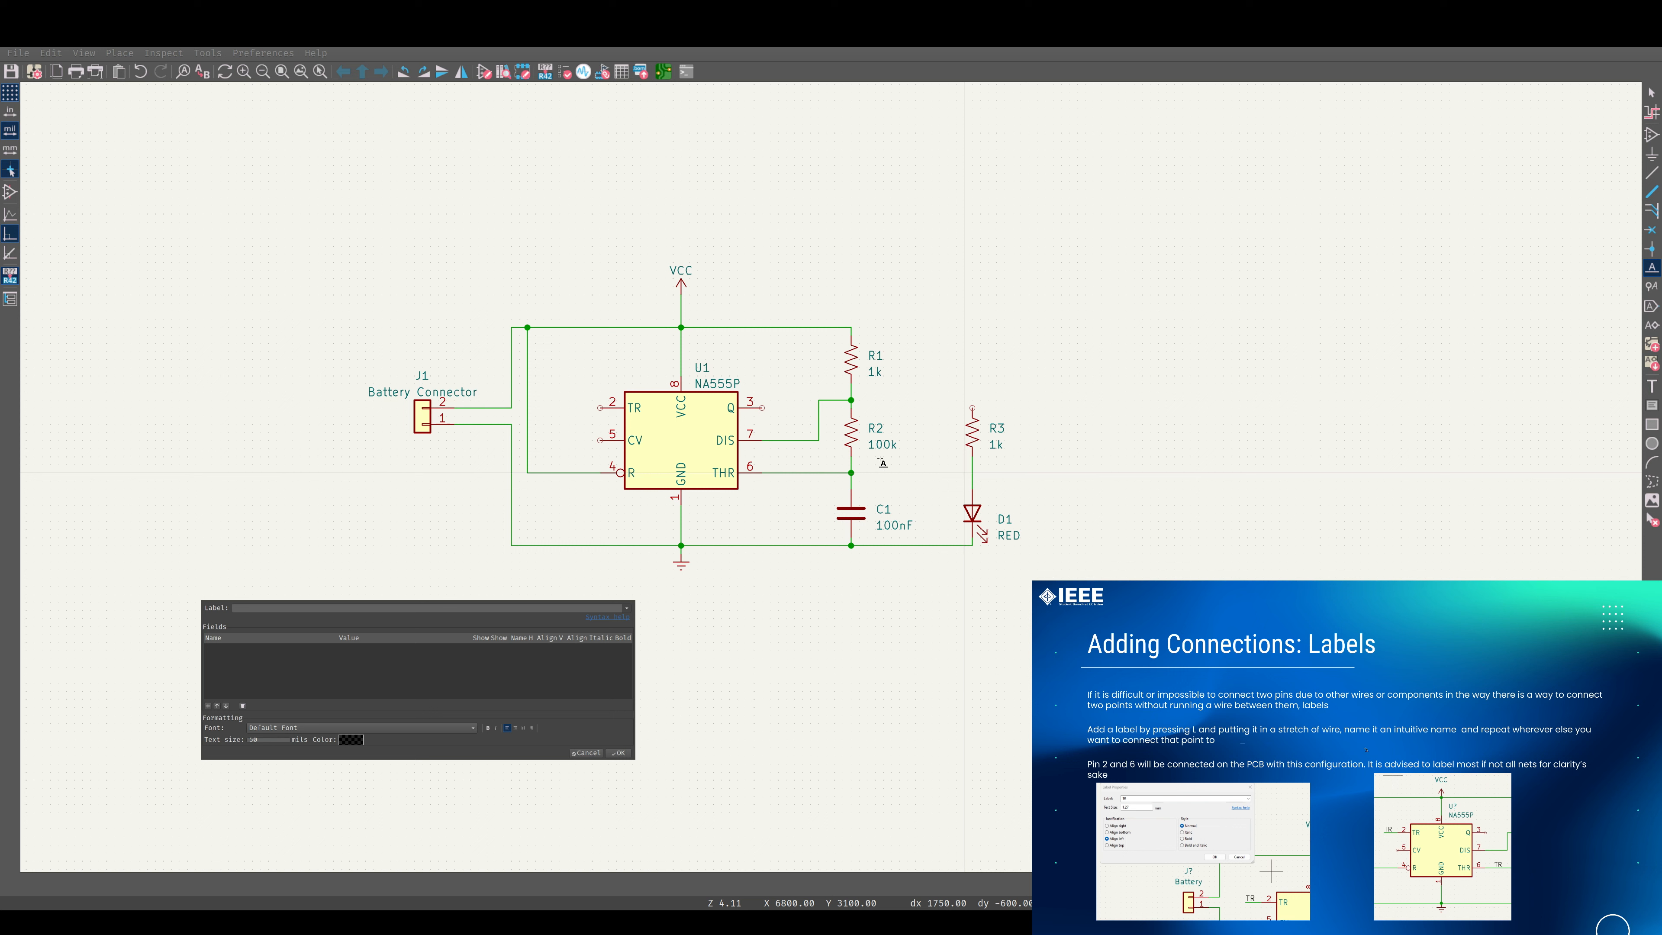
key("ctrl+s")
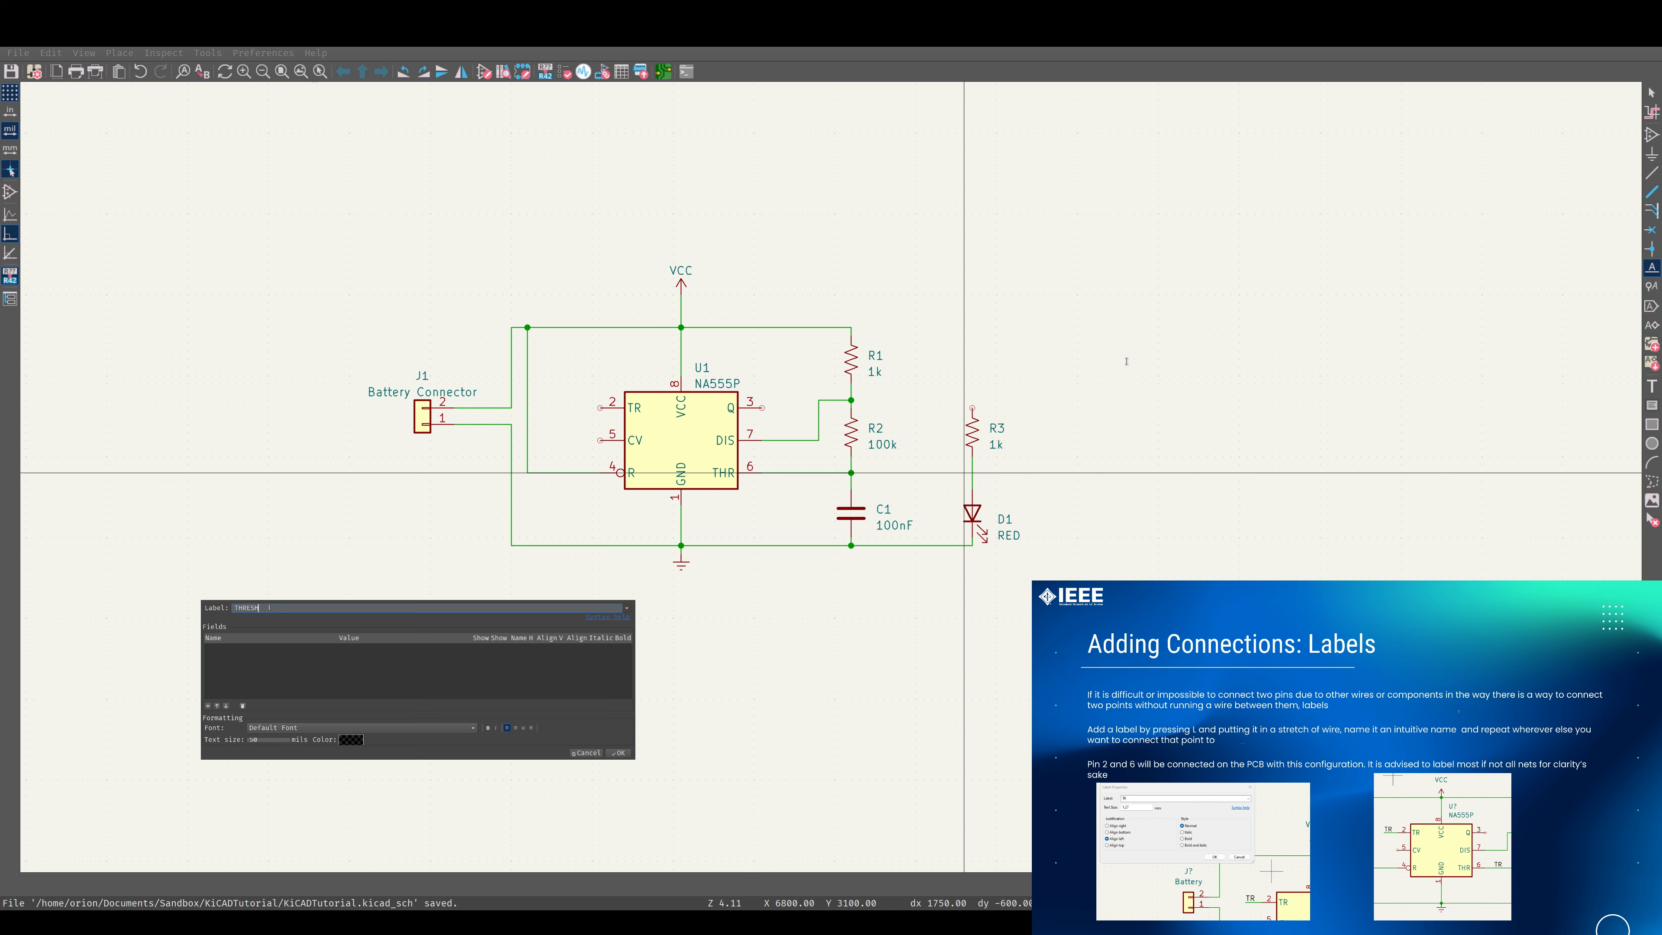
key("Return")
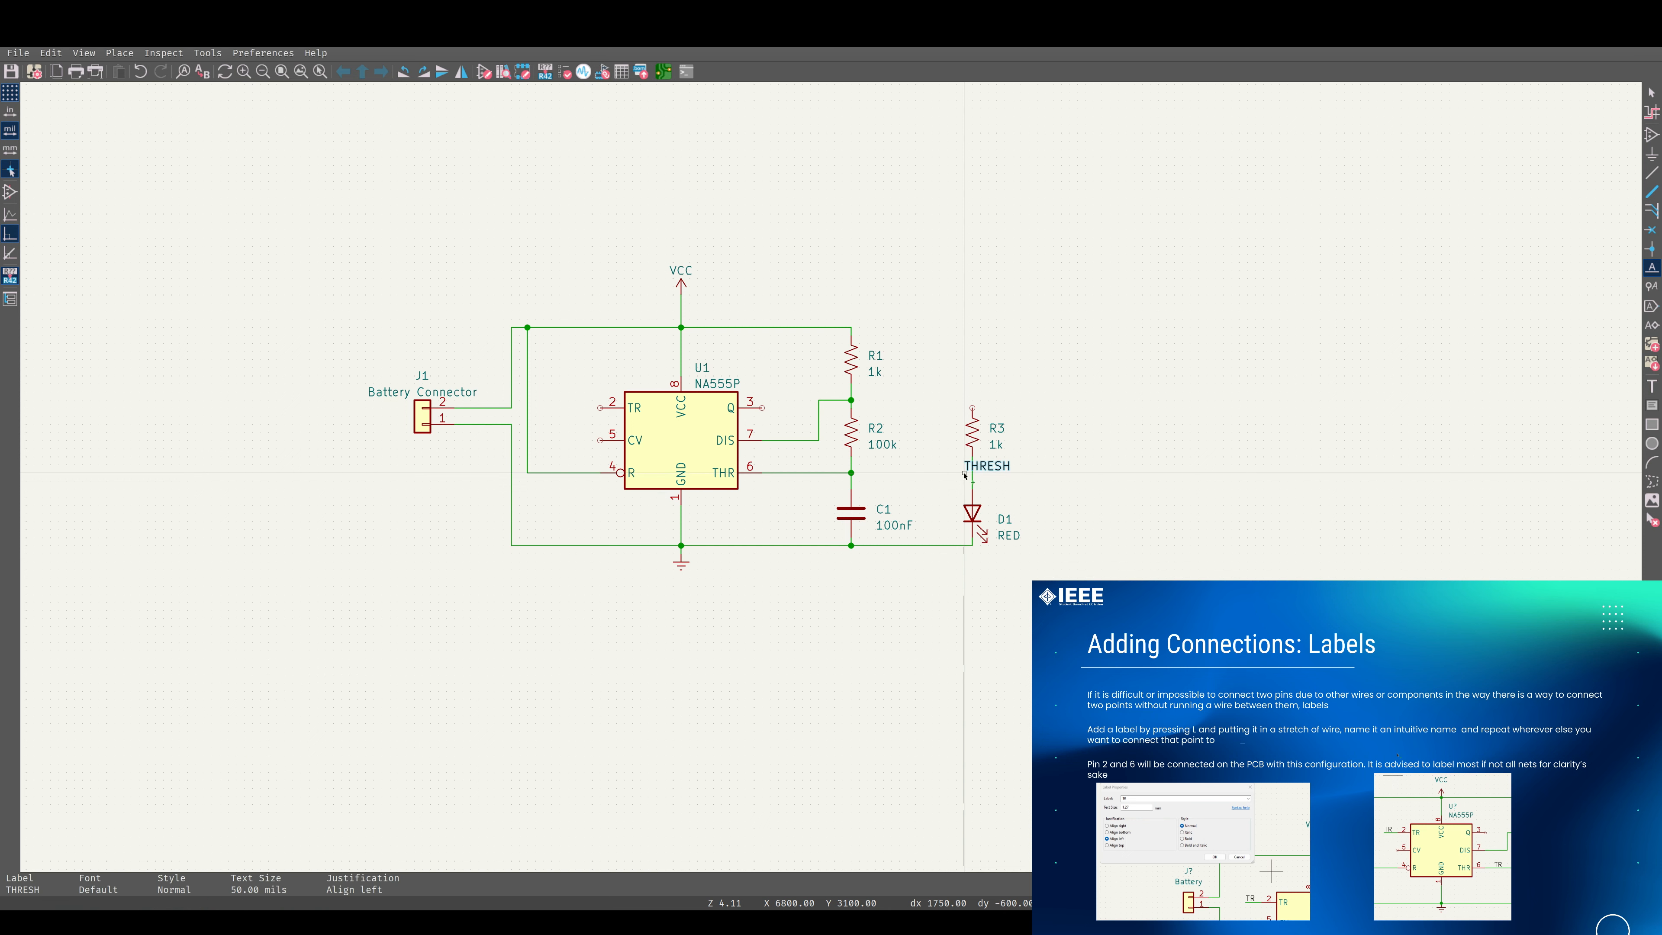
left_click(772, 473)
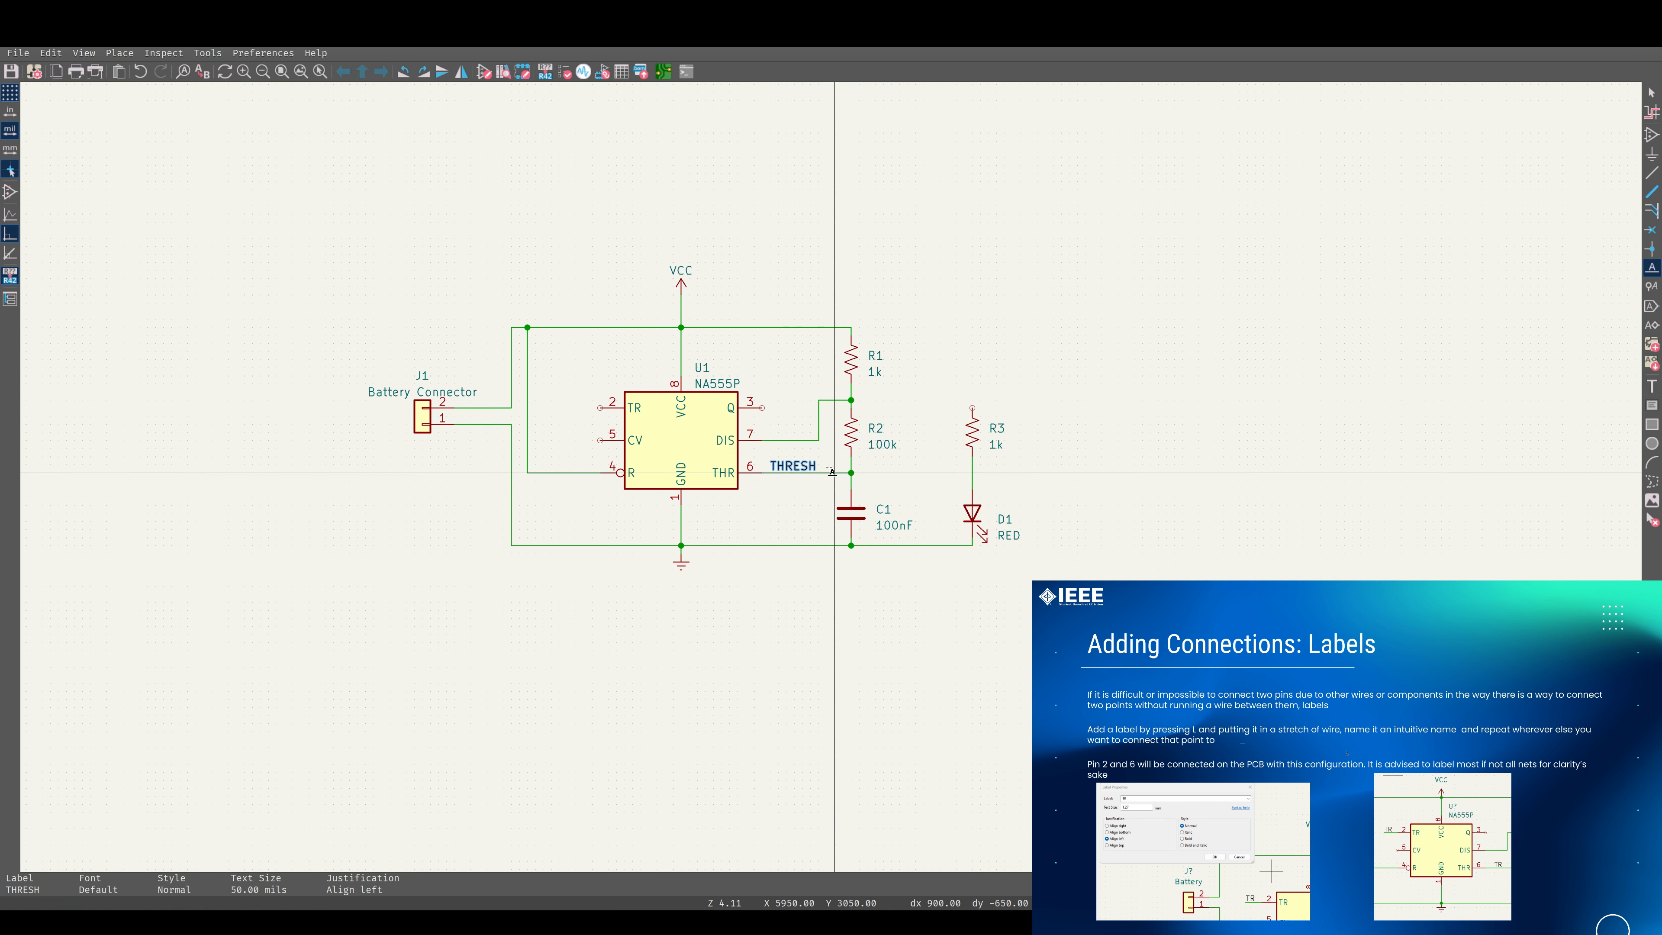
key("Escape")
Place a copy of the THRESH label beside the 555's TR pin 2 and wire the pin to it.
left_click(790, 466)
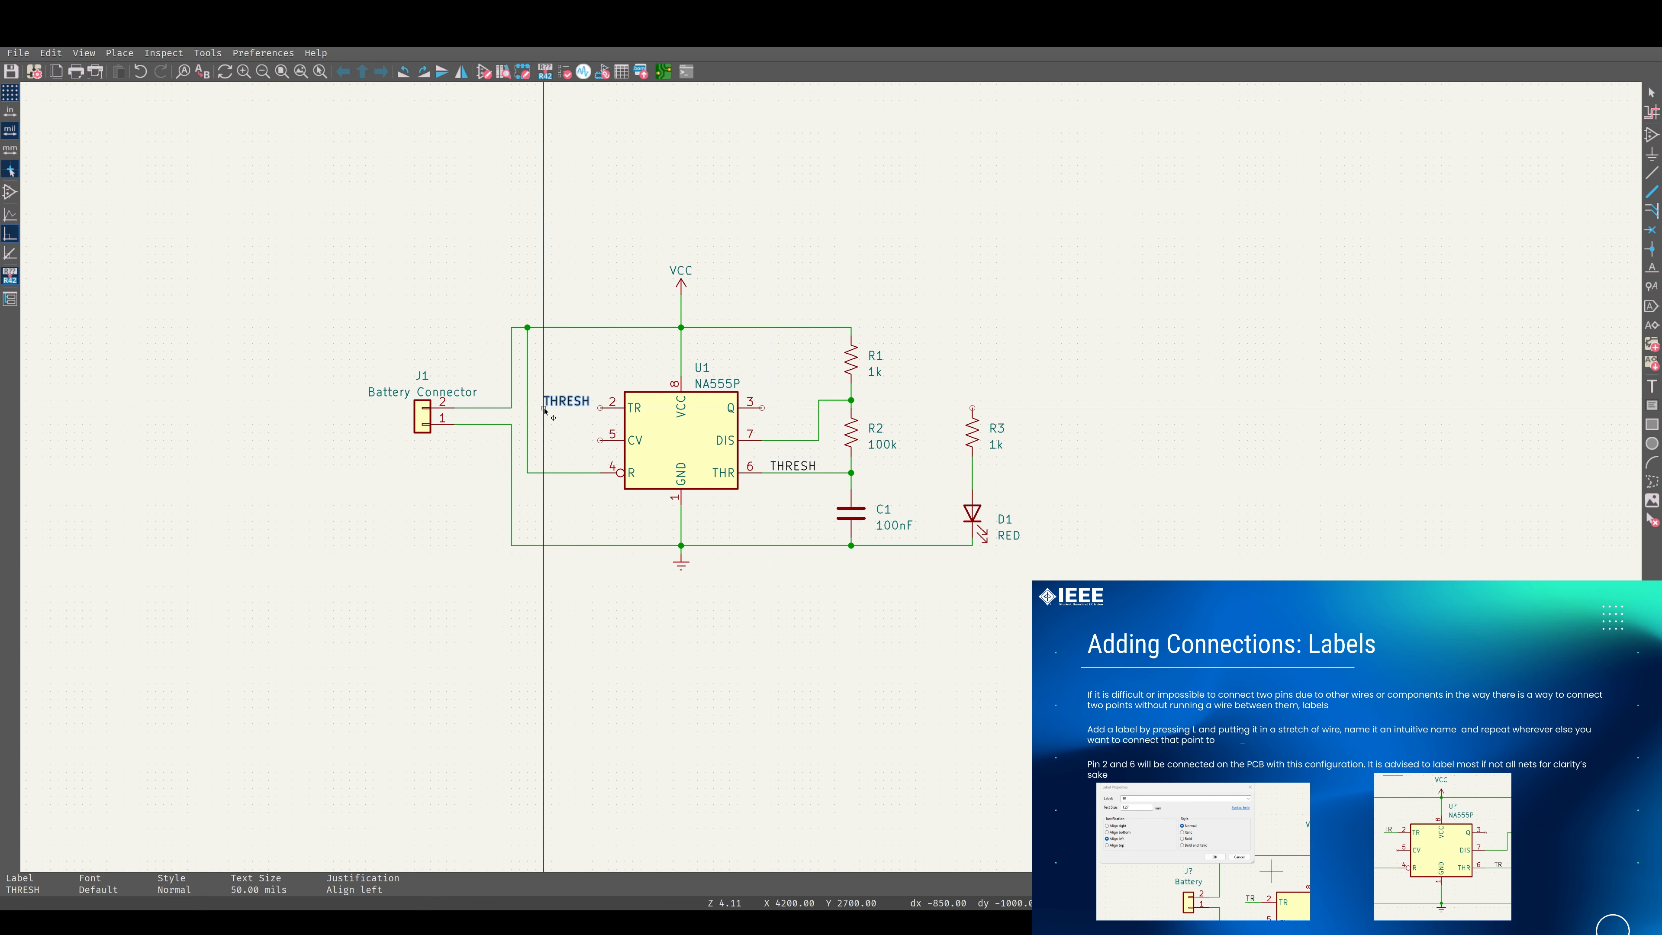
left_click(544, 409)
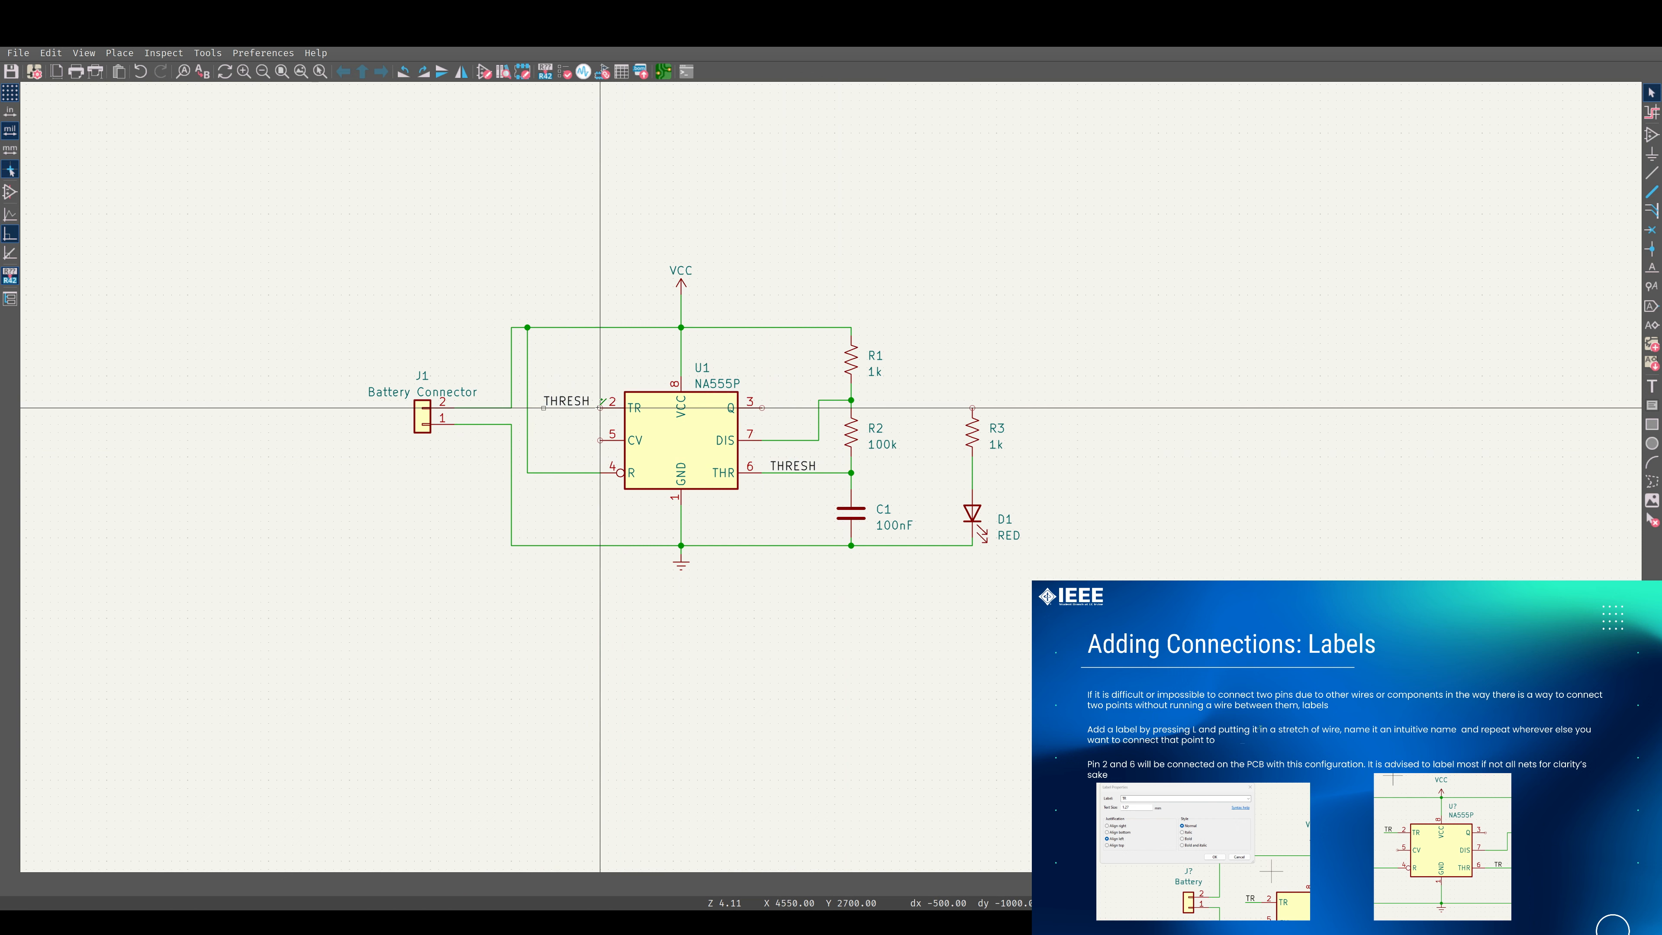
left_click(600, 408)
left_click(544, 409)
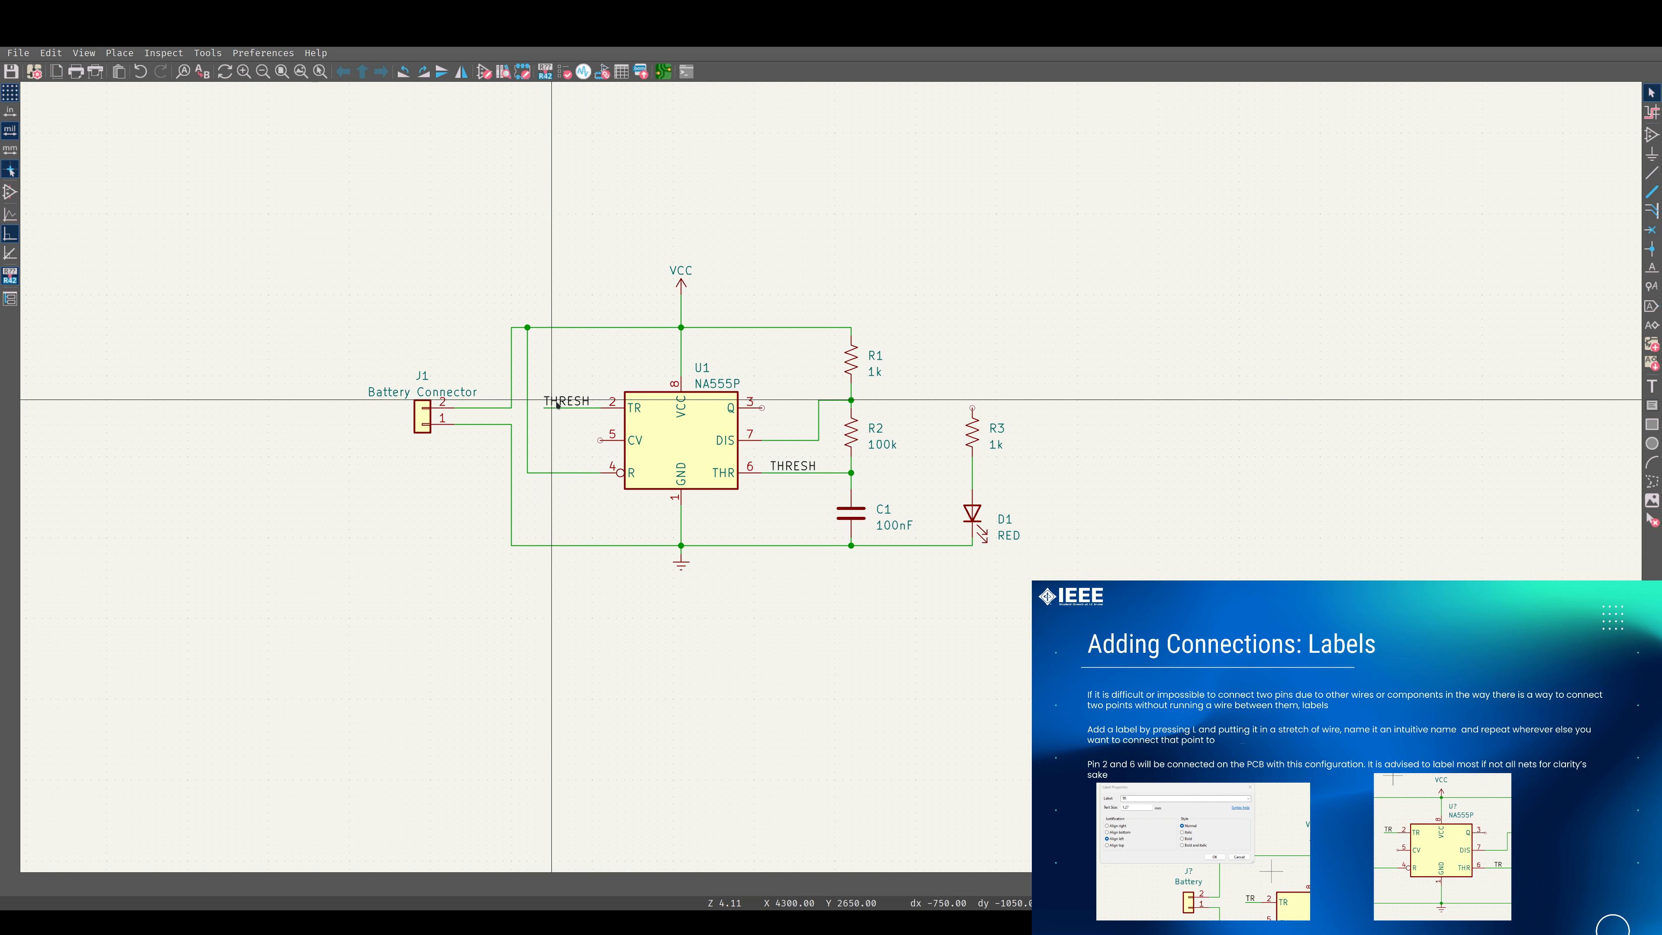
Place a net label named OUT beside the 555's Q pin 3 and wire the pin to it.
scroll(567, 402, "up", 5)
scroll(833, 481, "down", 3)
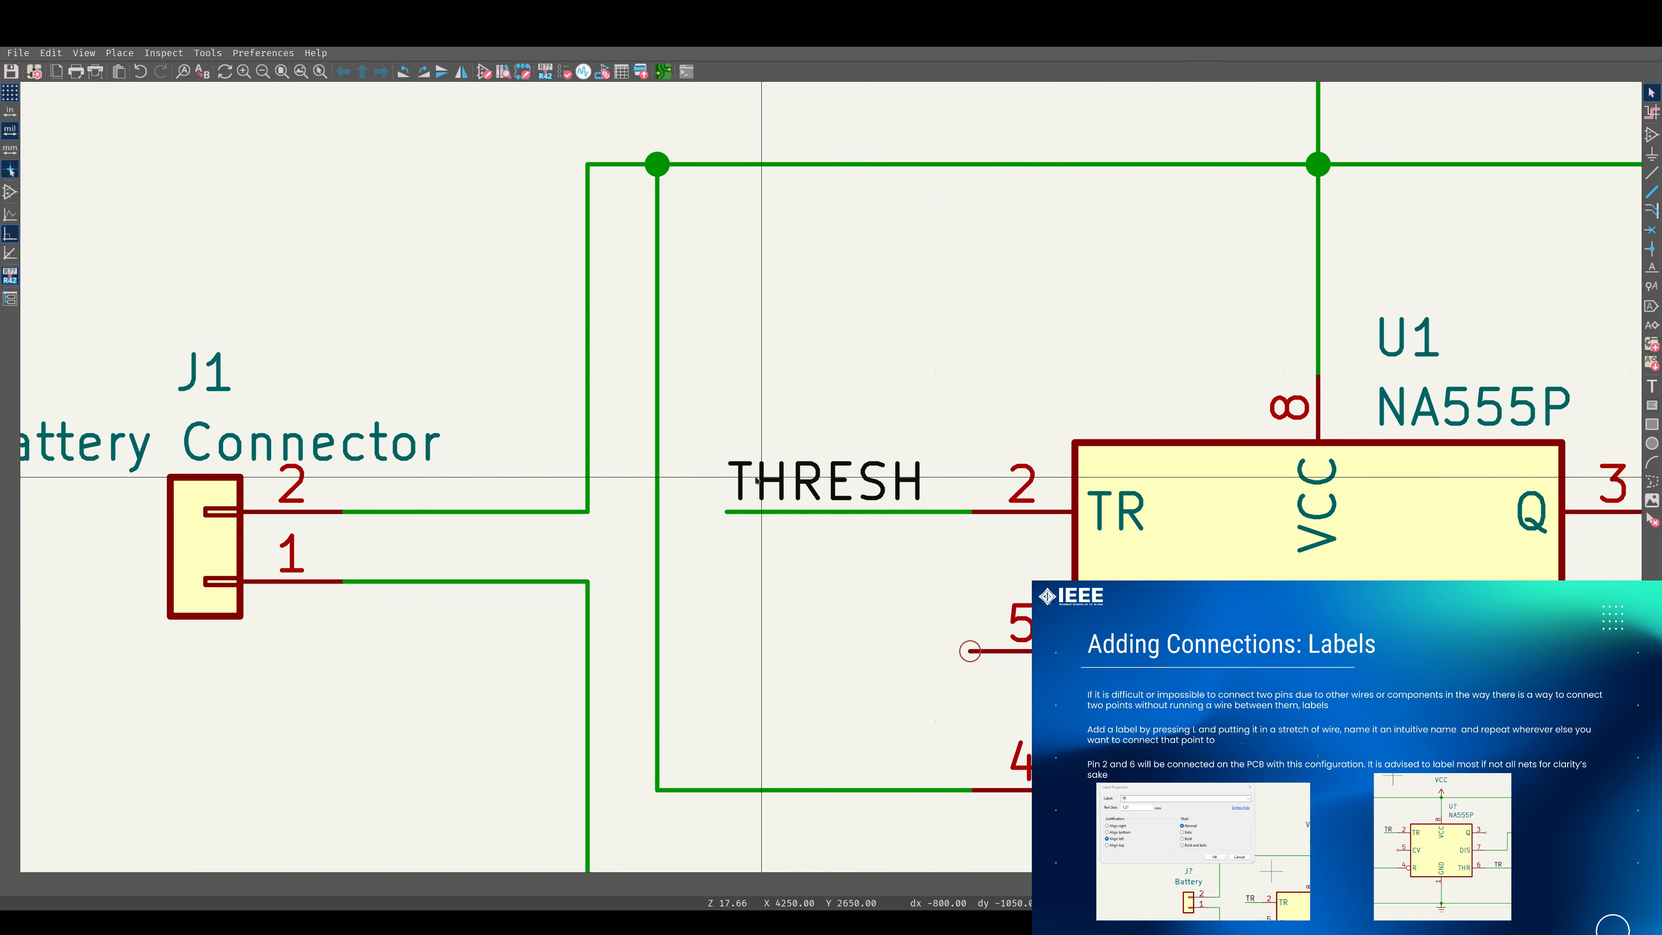
scroll(932, 466, "down", 1)
middle_click_drag(939, 461, 658, 427)
middle_click_drag(841, 457, 731, 461)
key("w")
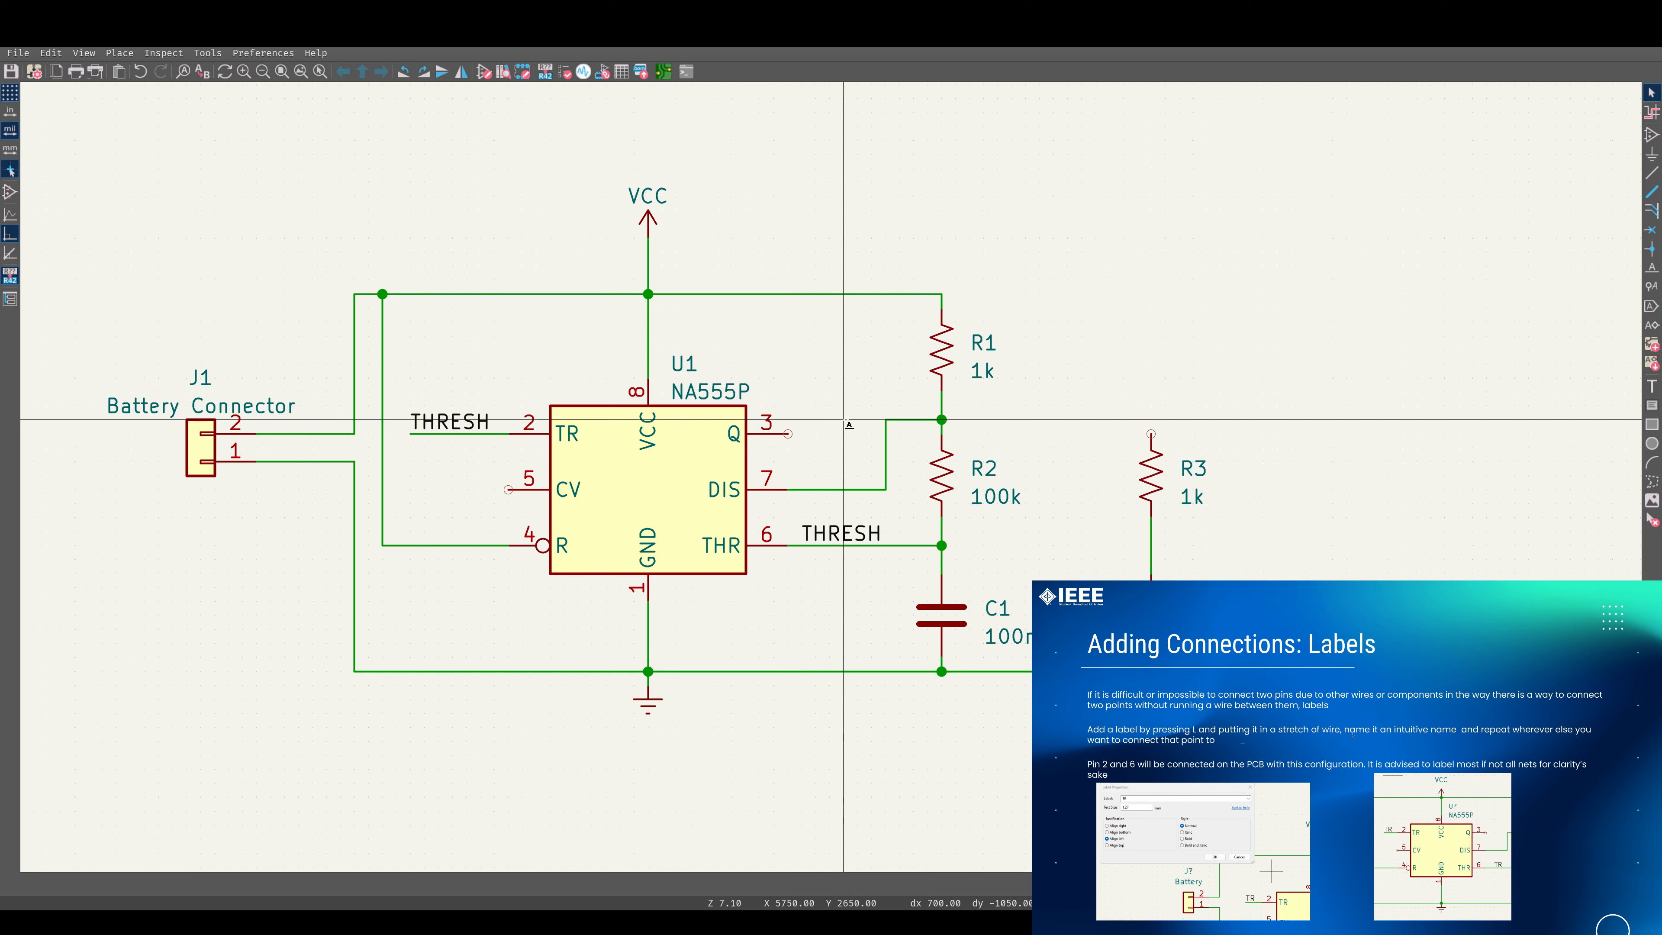
key("l")
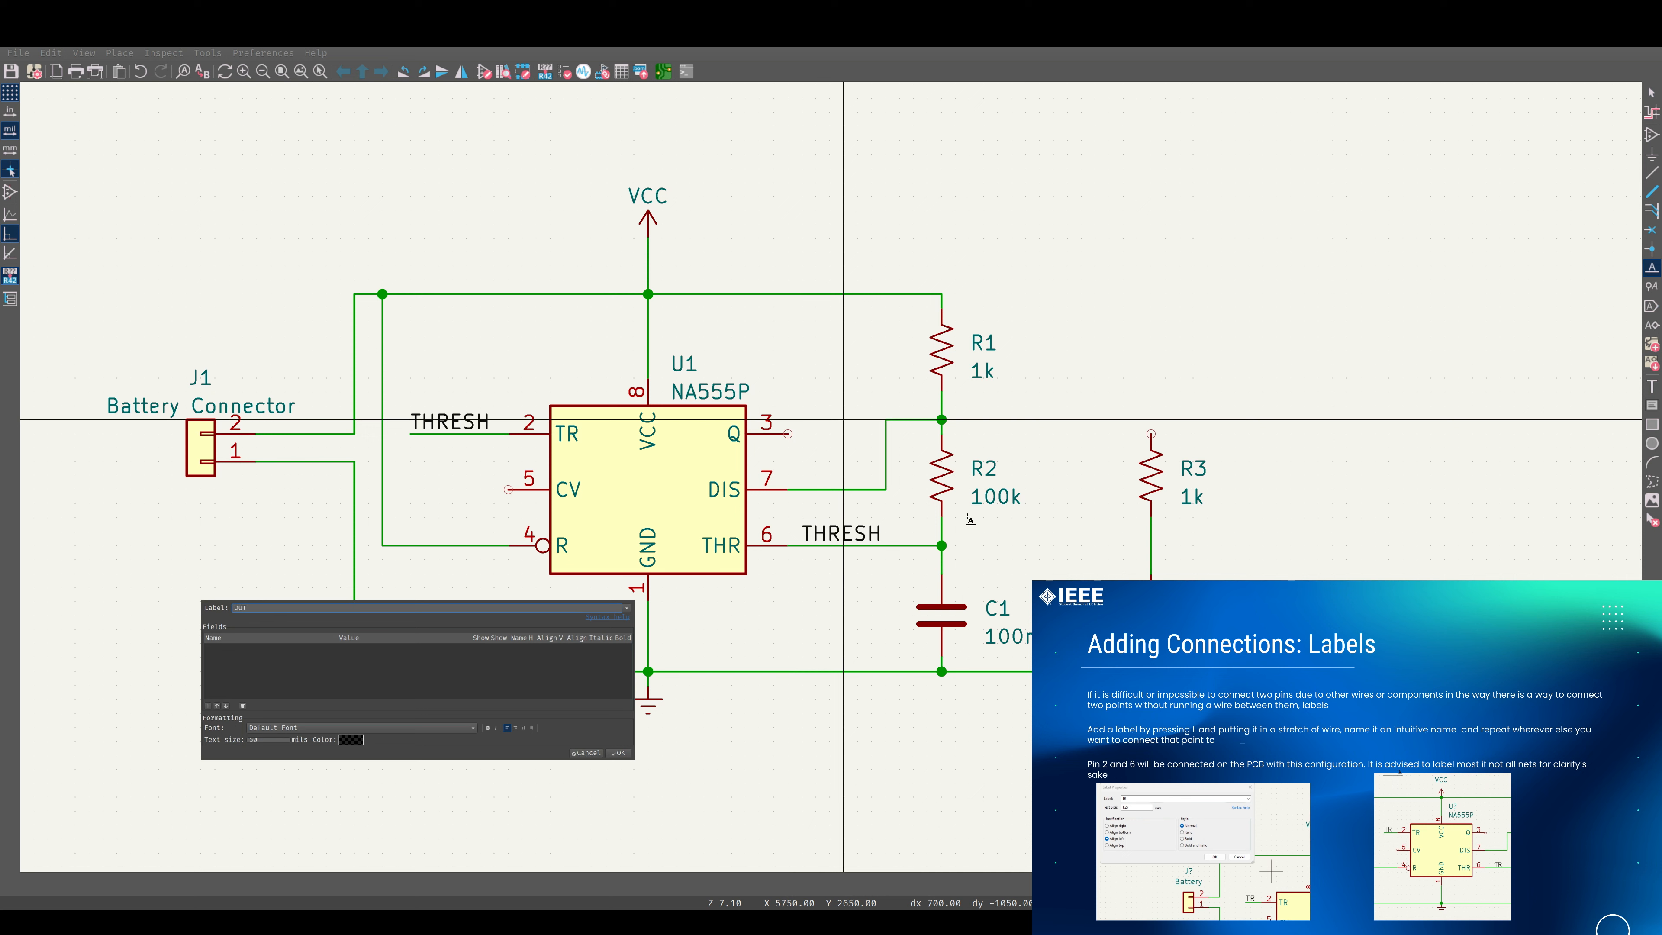
key("Return")
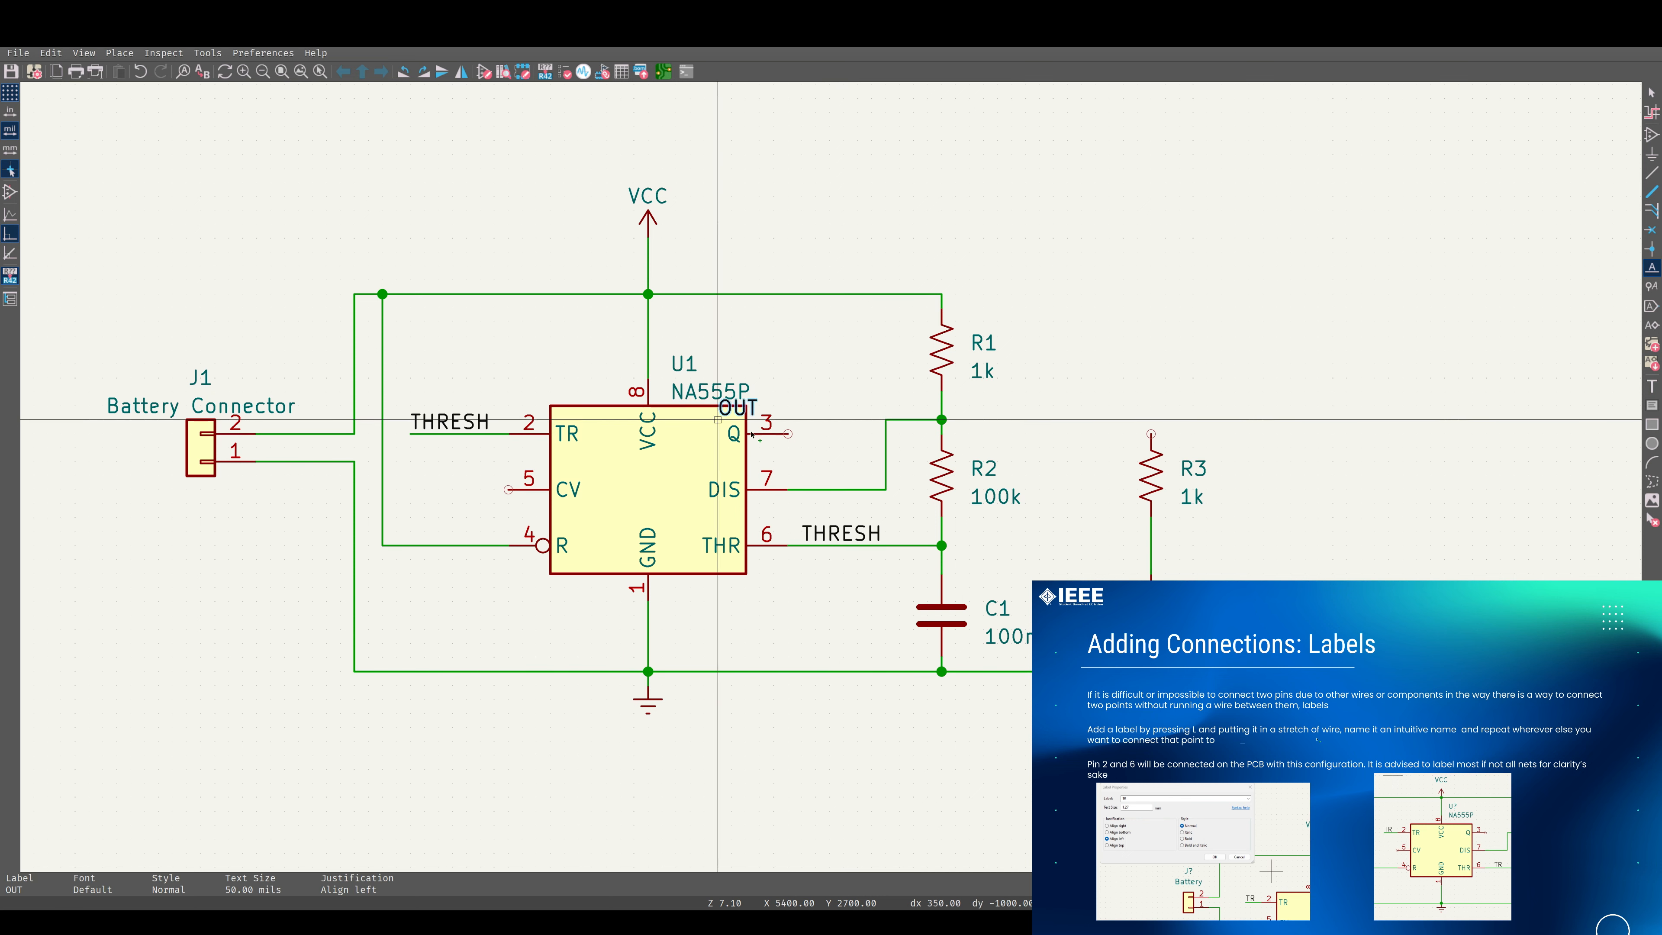
left_click(816, 433)
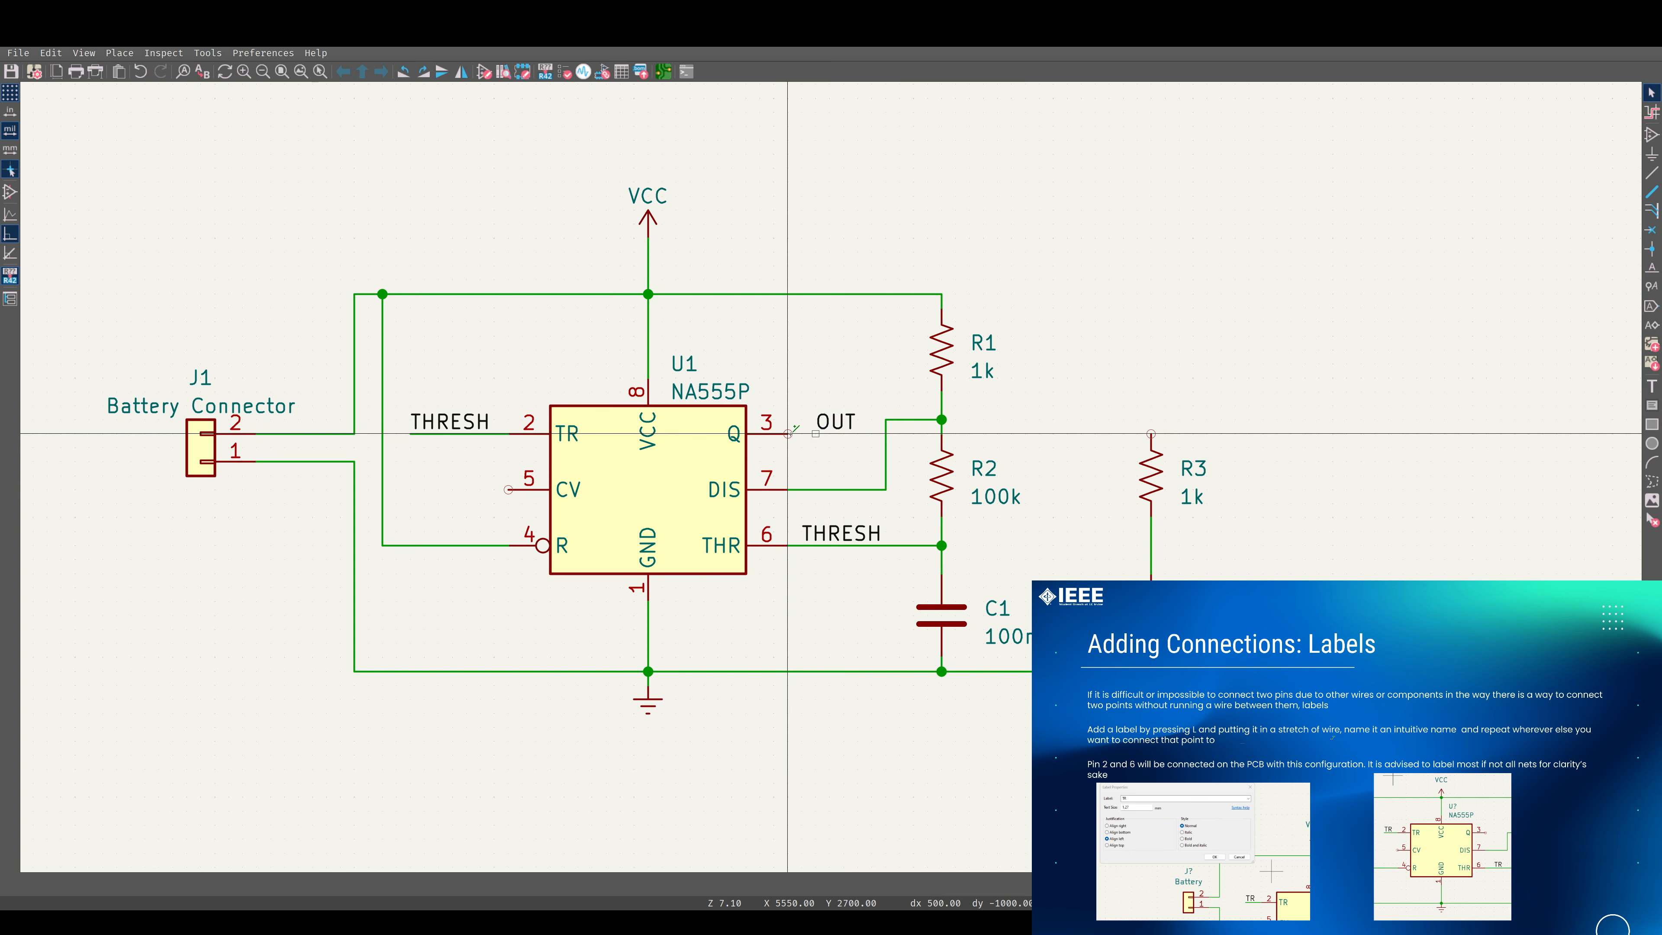
left_click(790, 434)
left_click(816, 433)
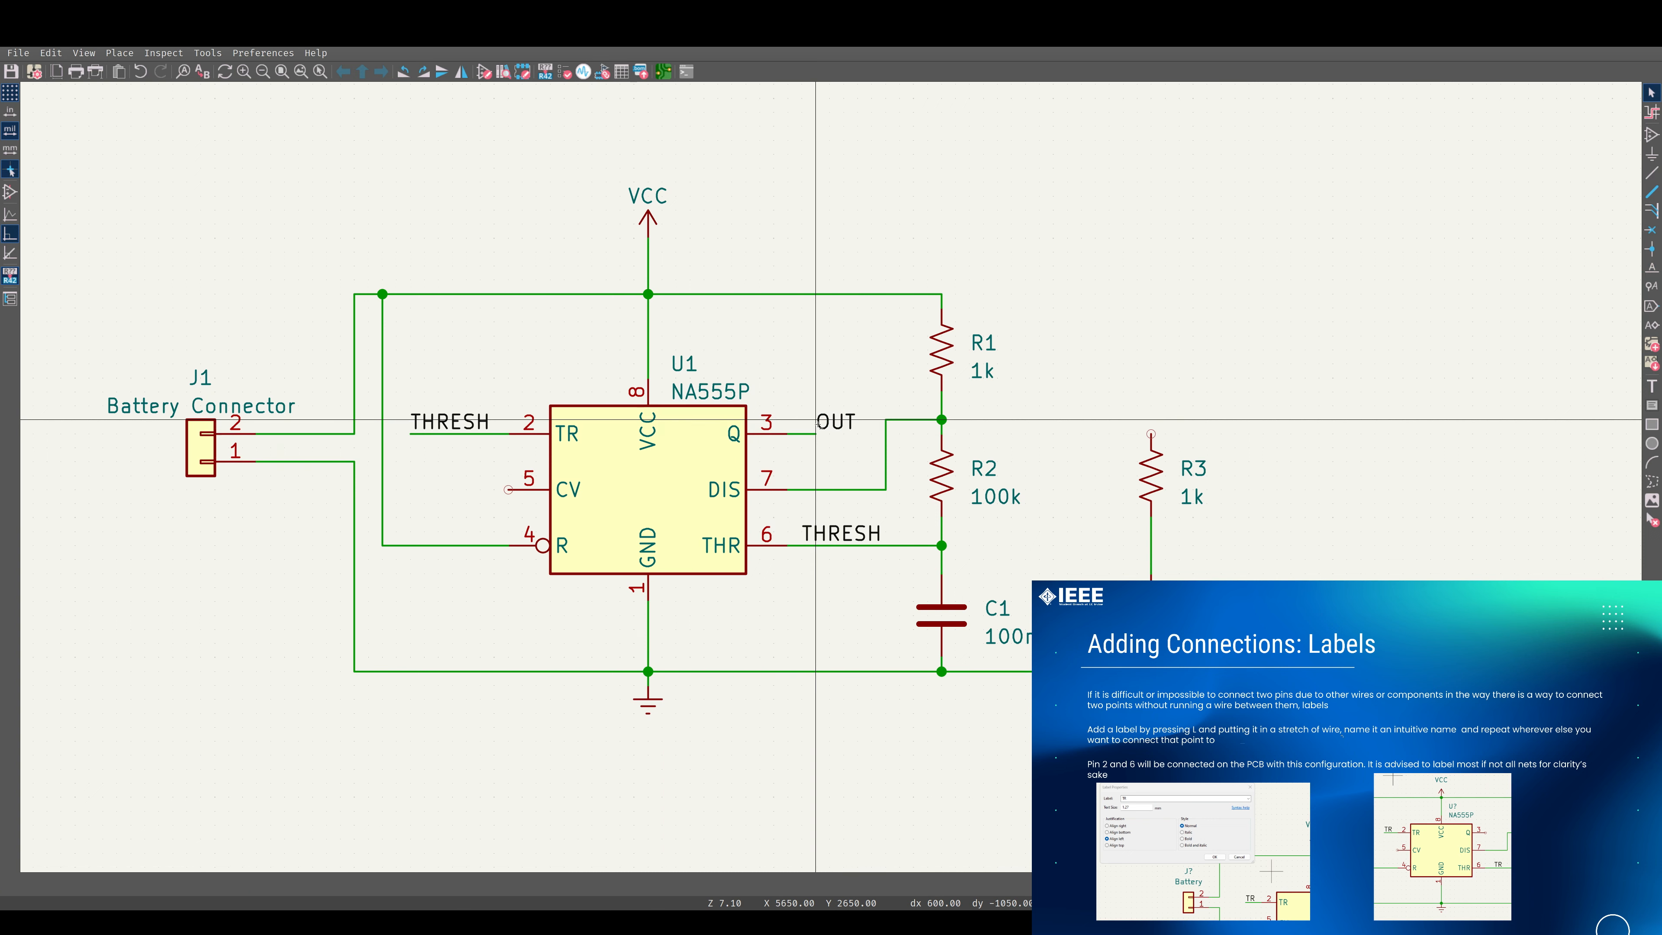
Right-align the OUT label at the 555's Q pin 3 and extend the pin's wire beneath it to the label's anchor.
scroll(818, 424, "up", 3)
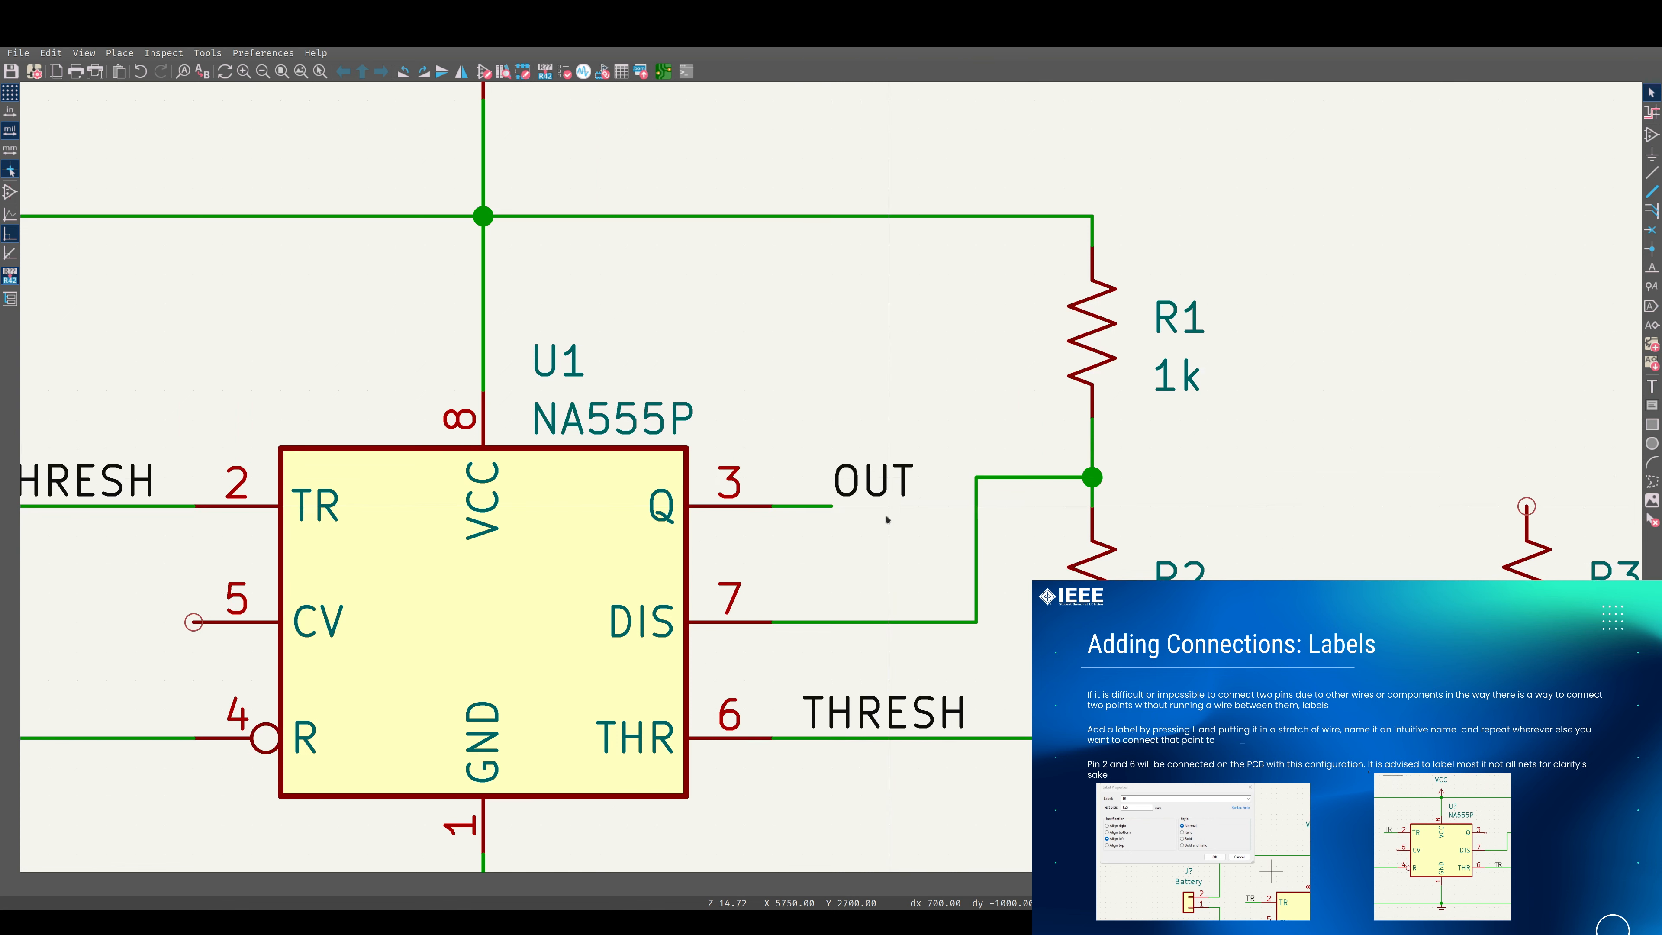
left_click(884, 490)
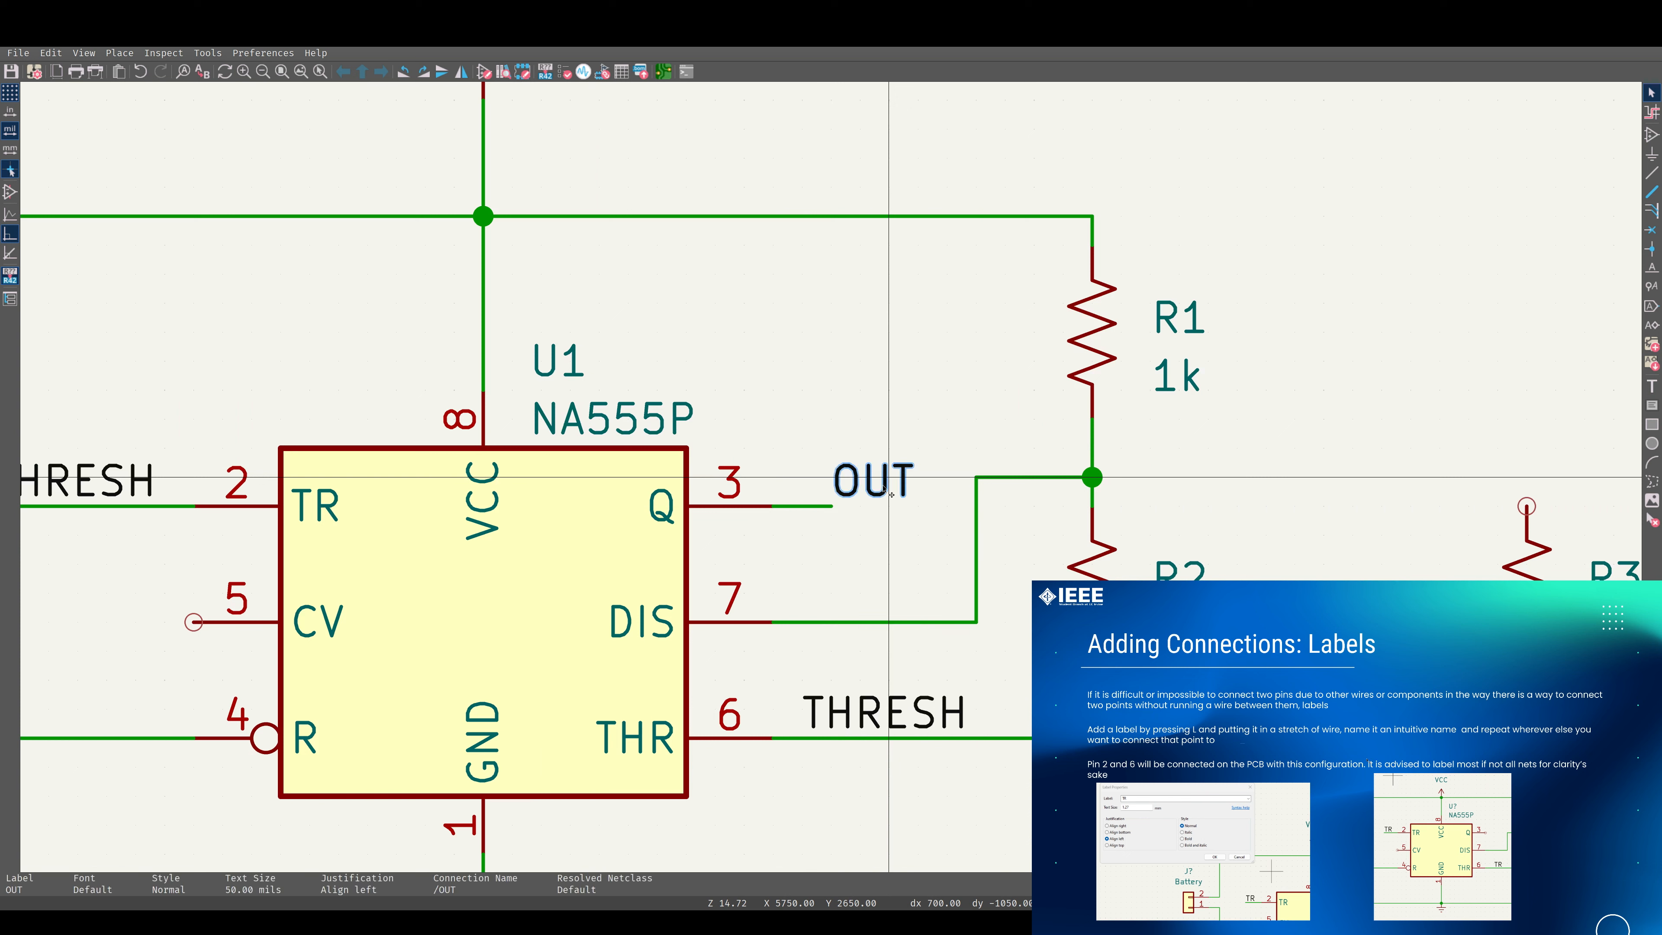
left_click_drag(797, 481, 913, 509)
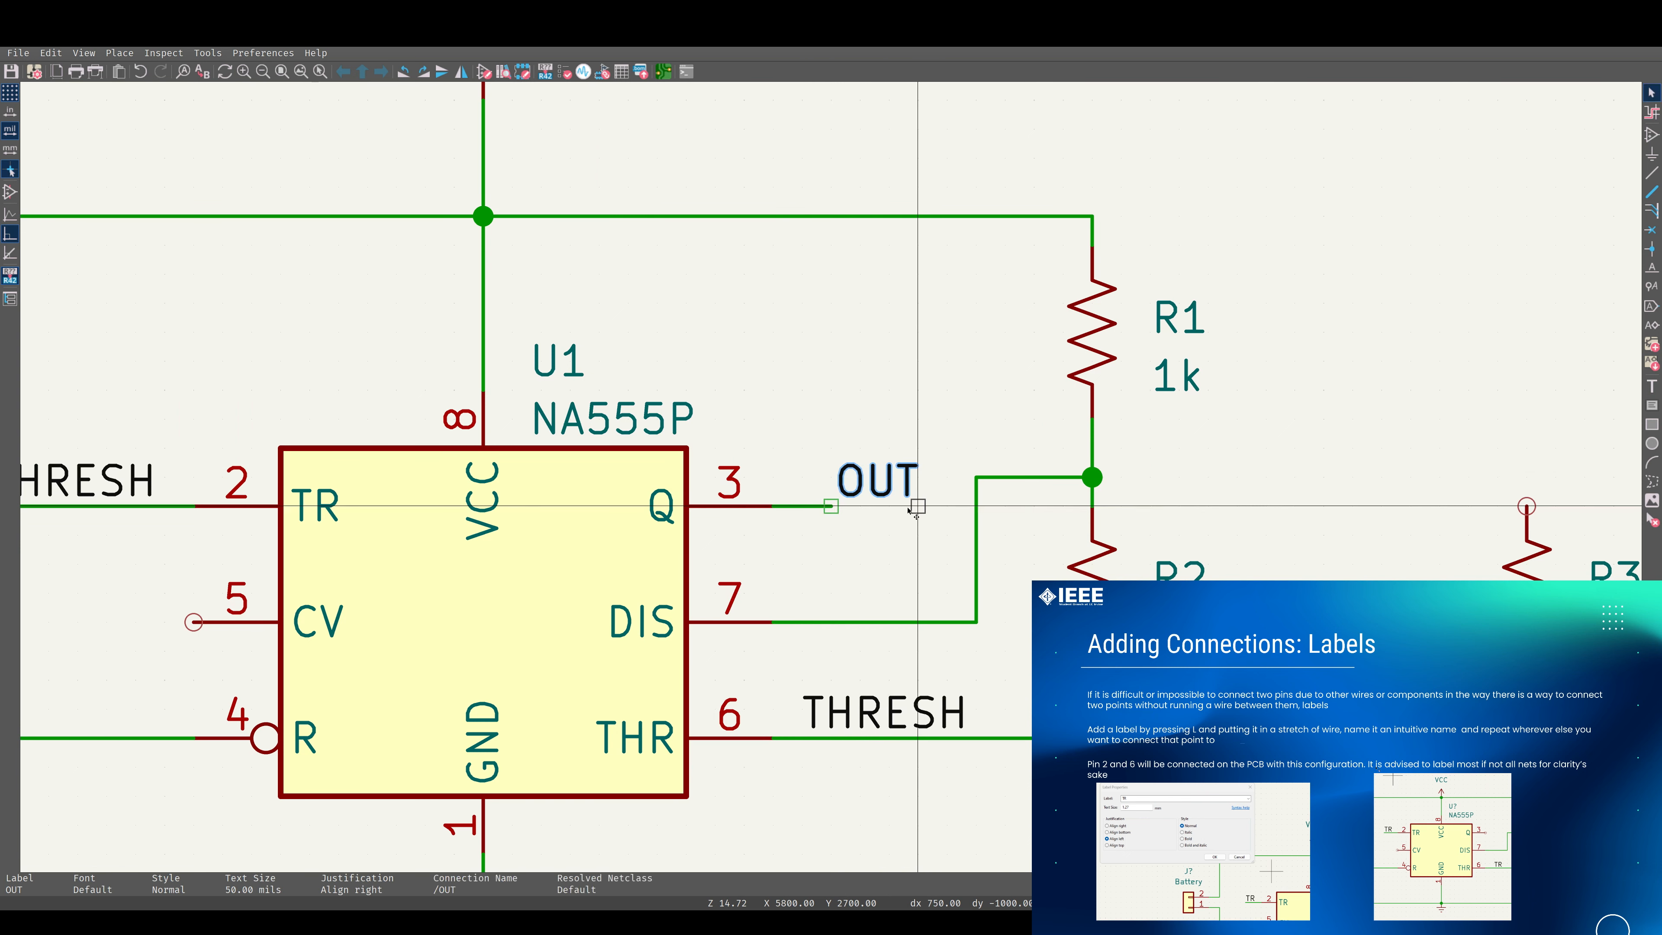
left_click(850, 519)
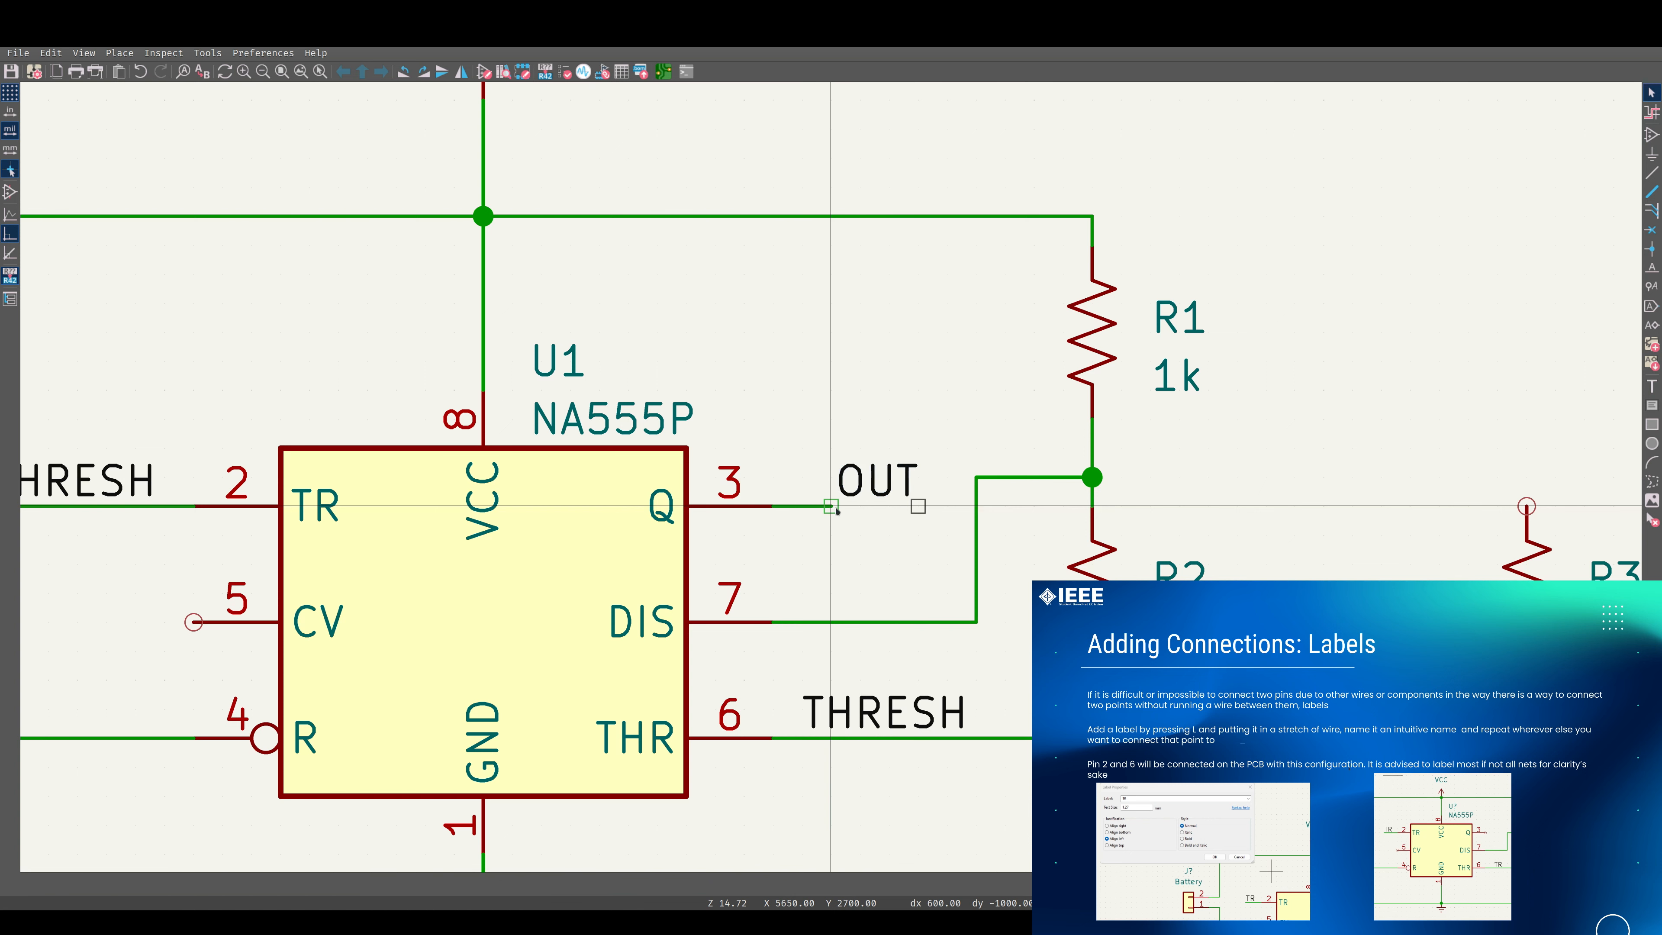
left_click(837, 507)
left_click(831, 506)
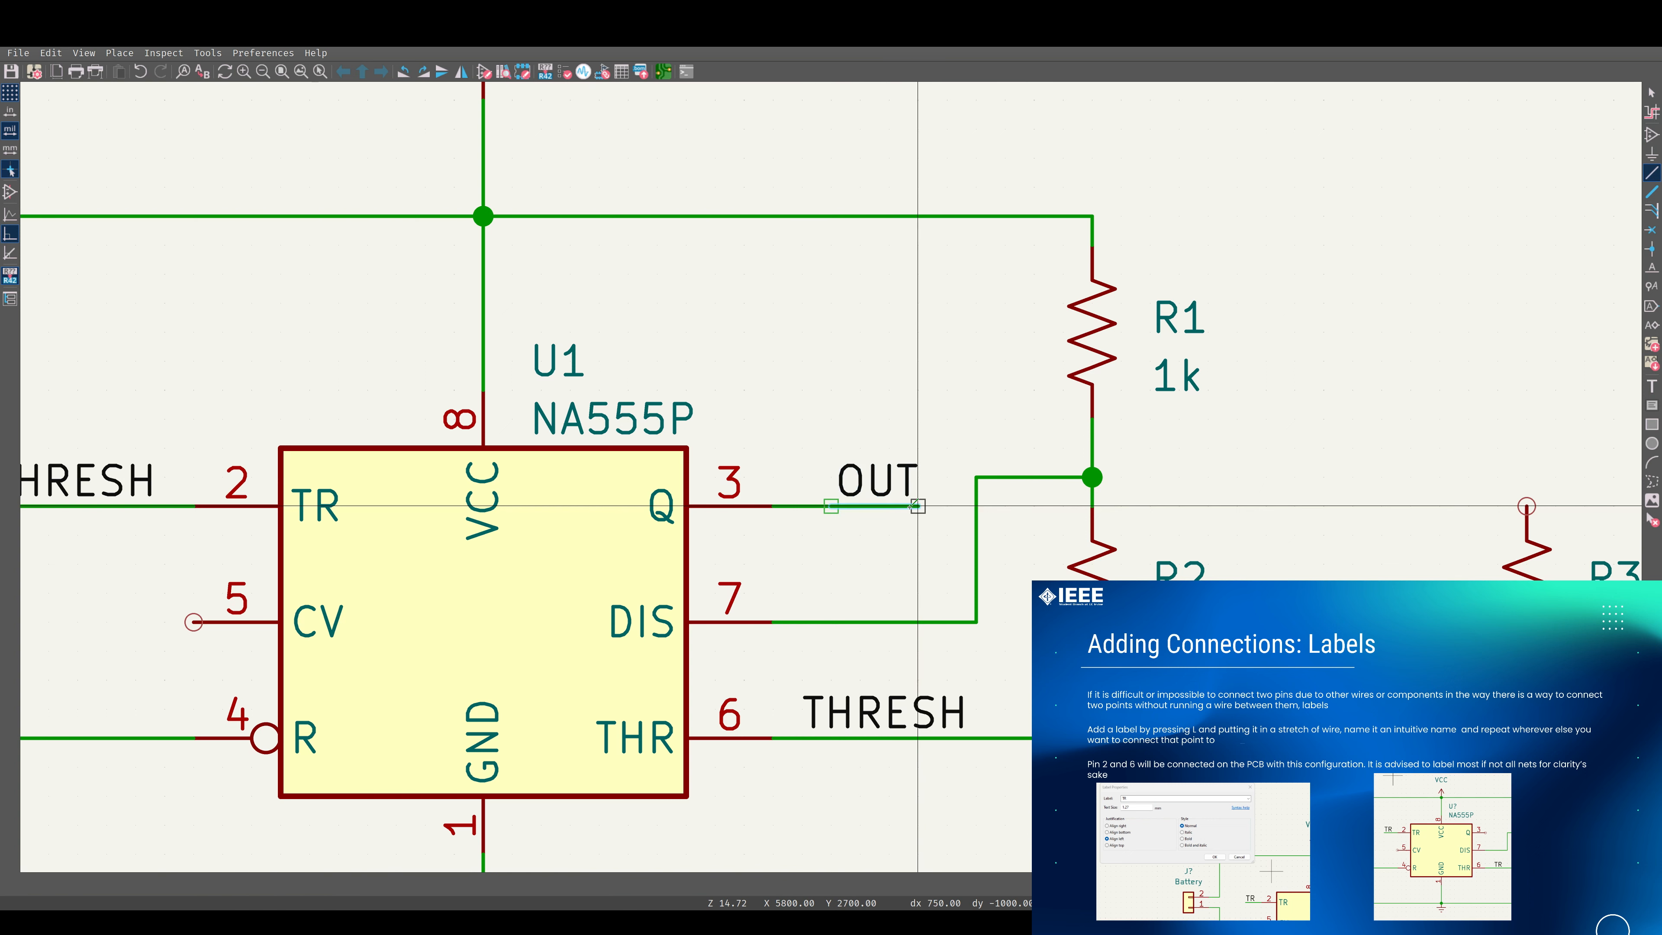
scroll(919, 498, "down", 2)
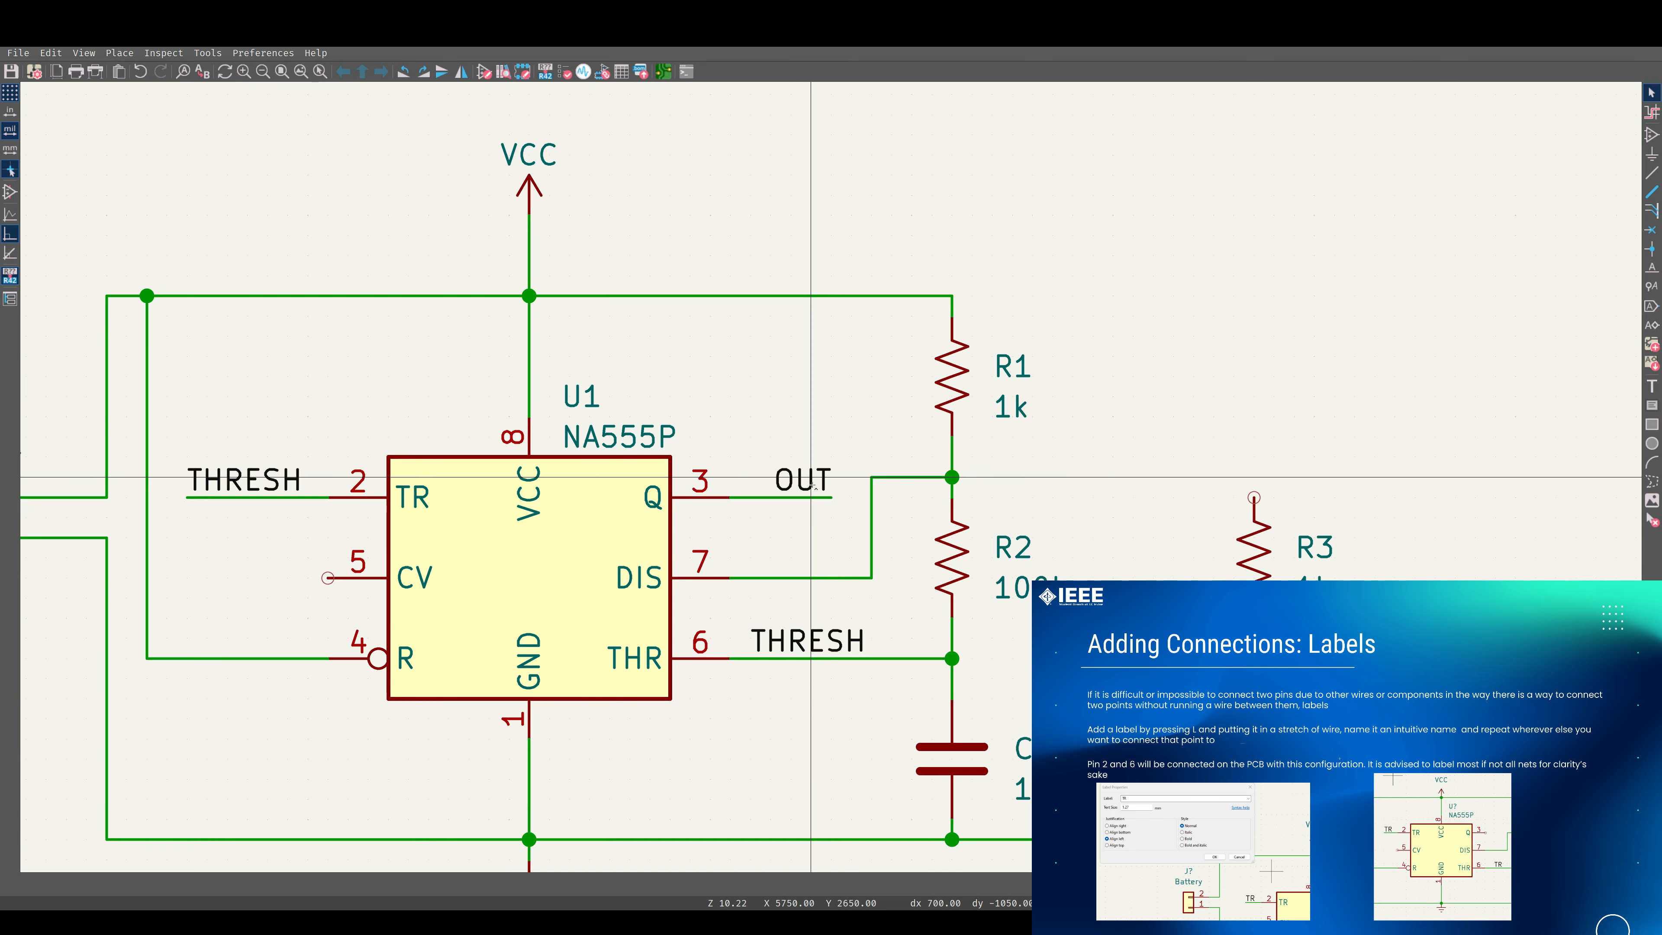
scroll(811, 483, "up", 3)
scroll(812, 483, "down", 3)
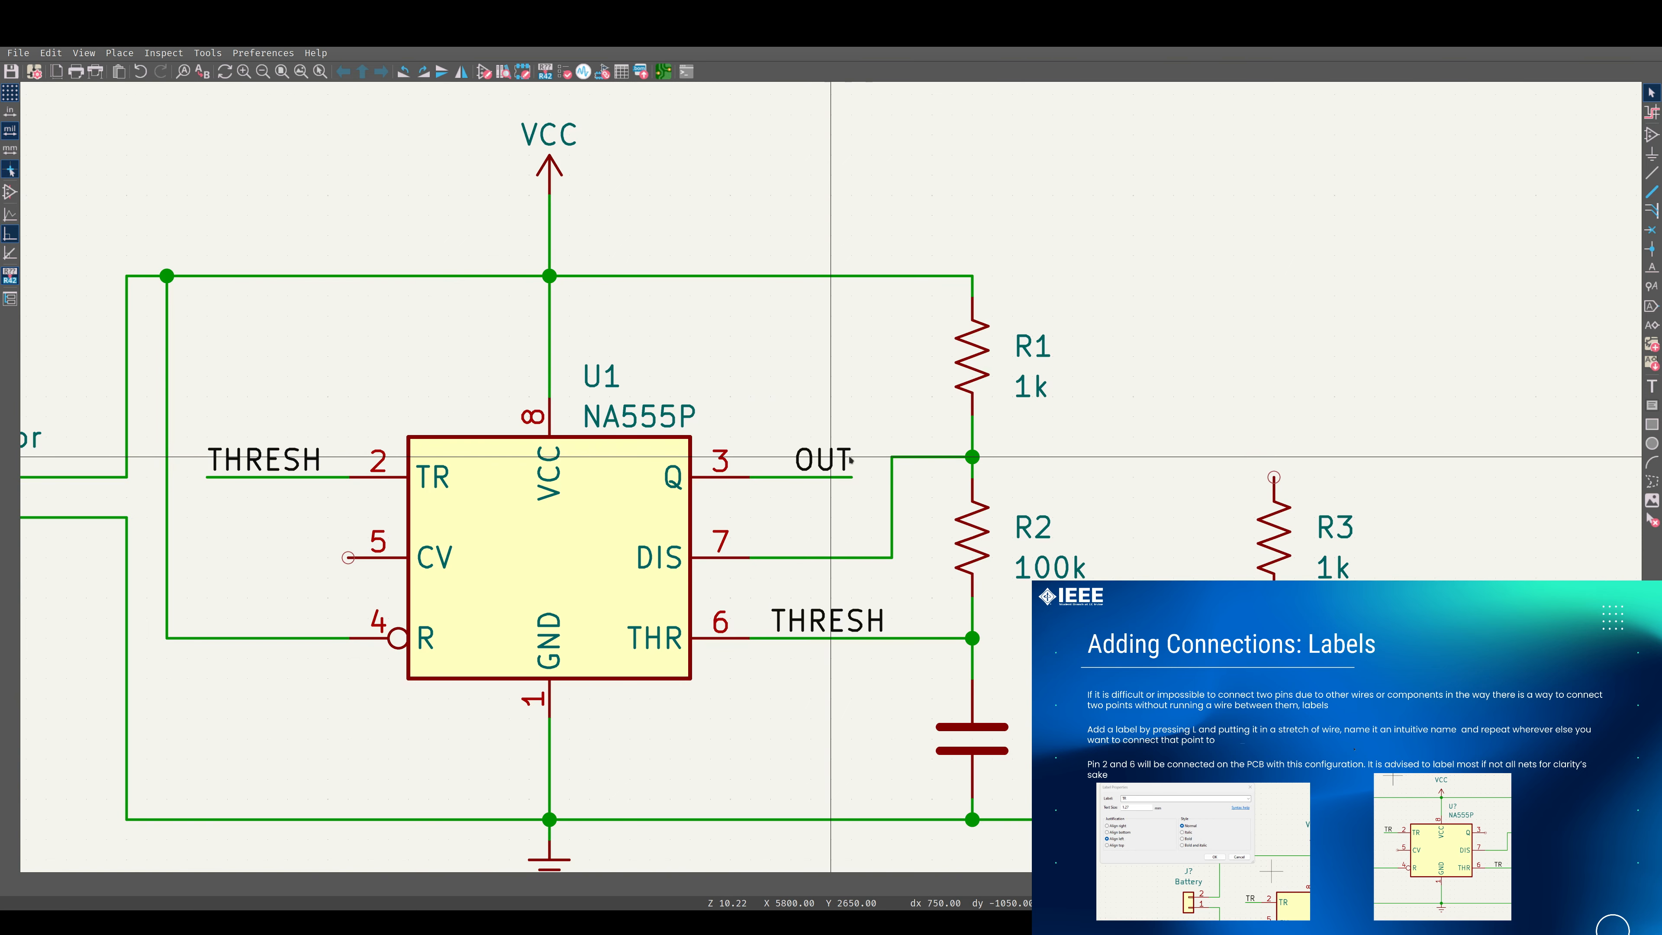
Duplicate the OUT label and place the copy just above resistor R3.
left_click(825, 461)
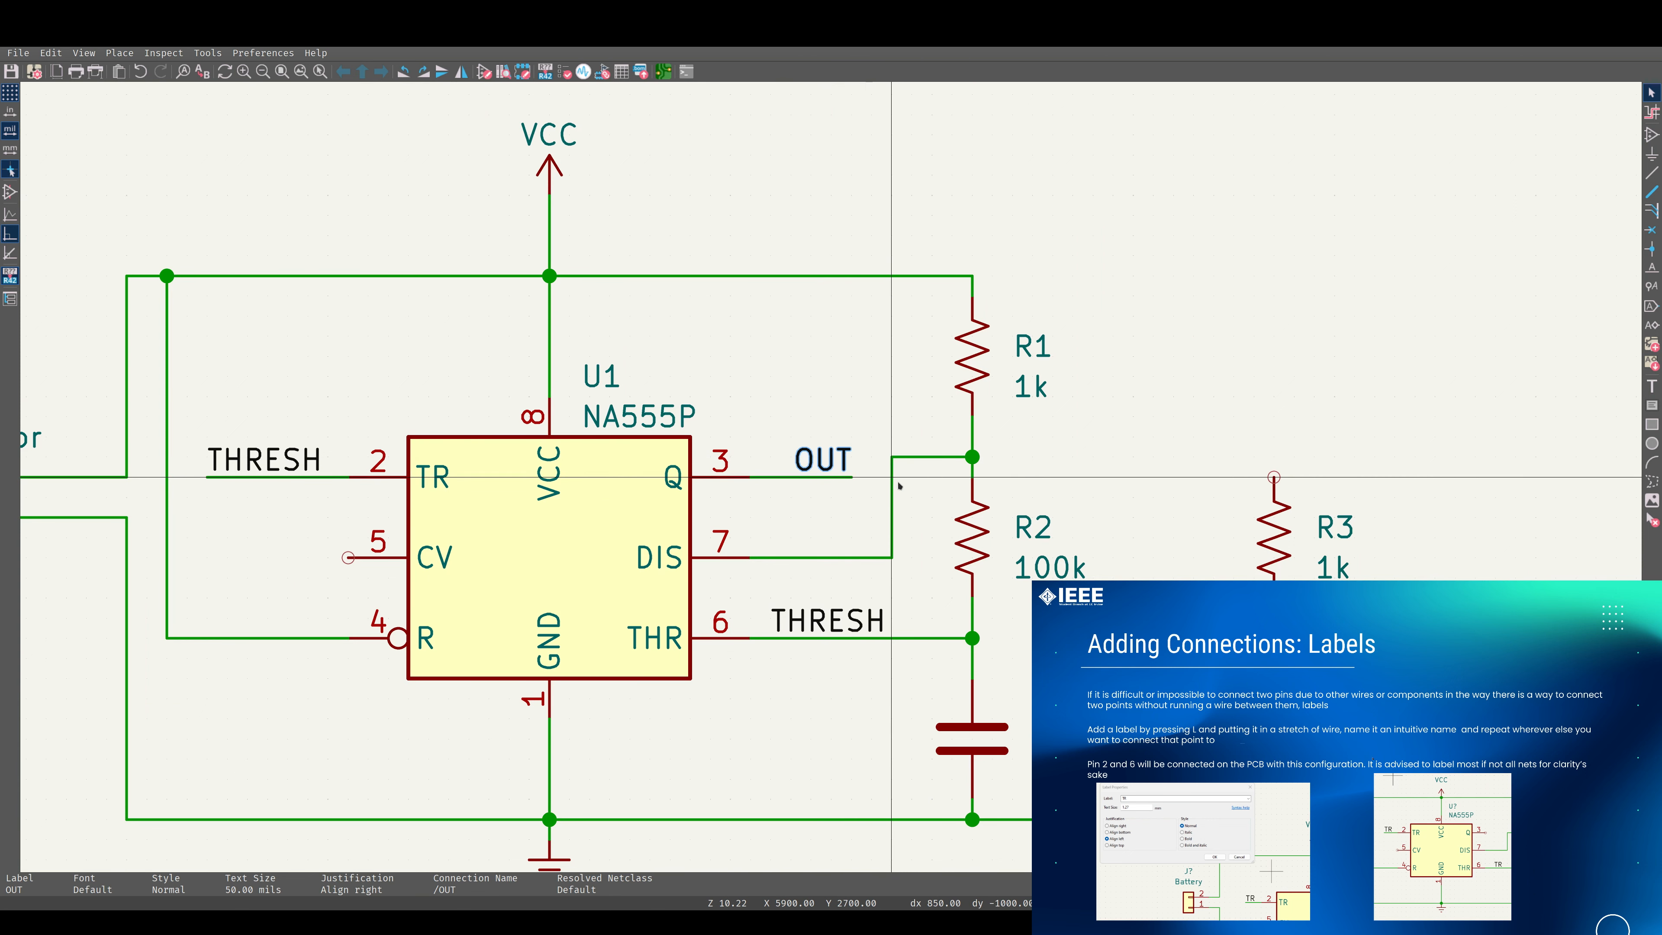
middle_click_drag(809, 459, 880, 532)
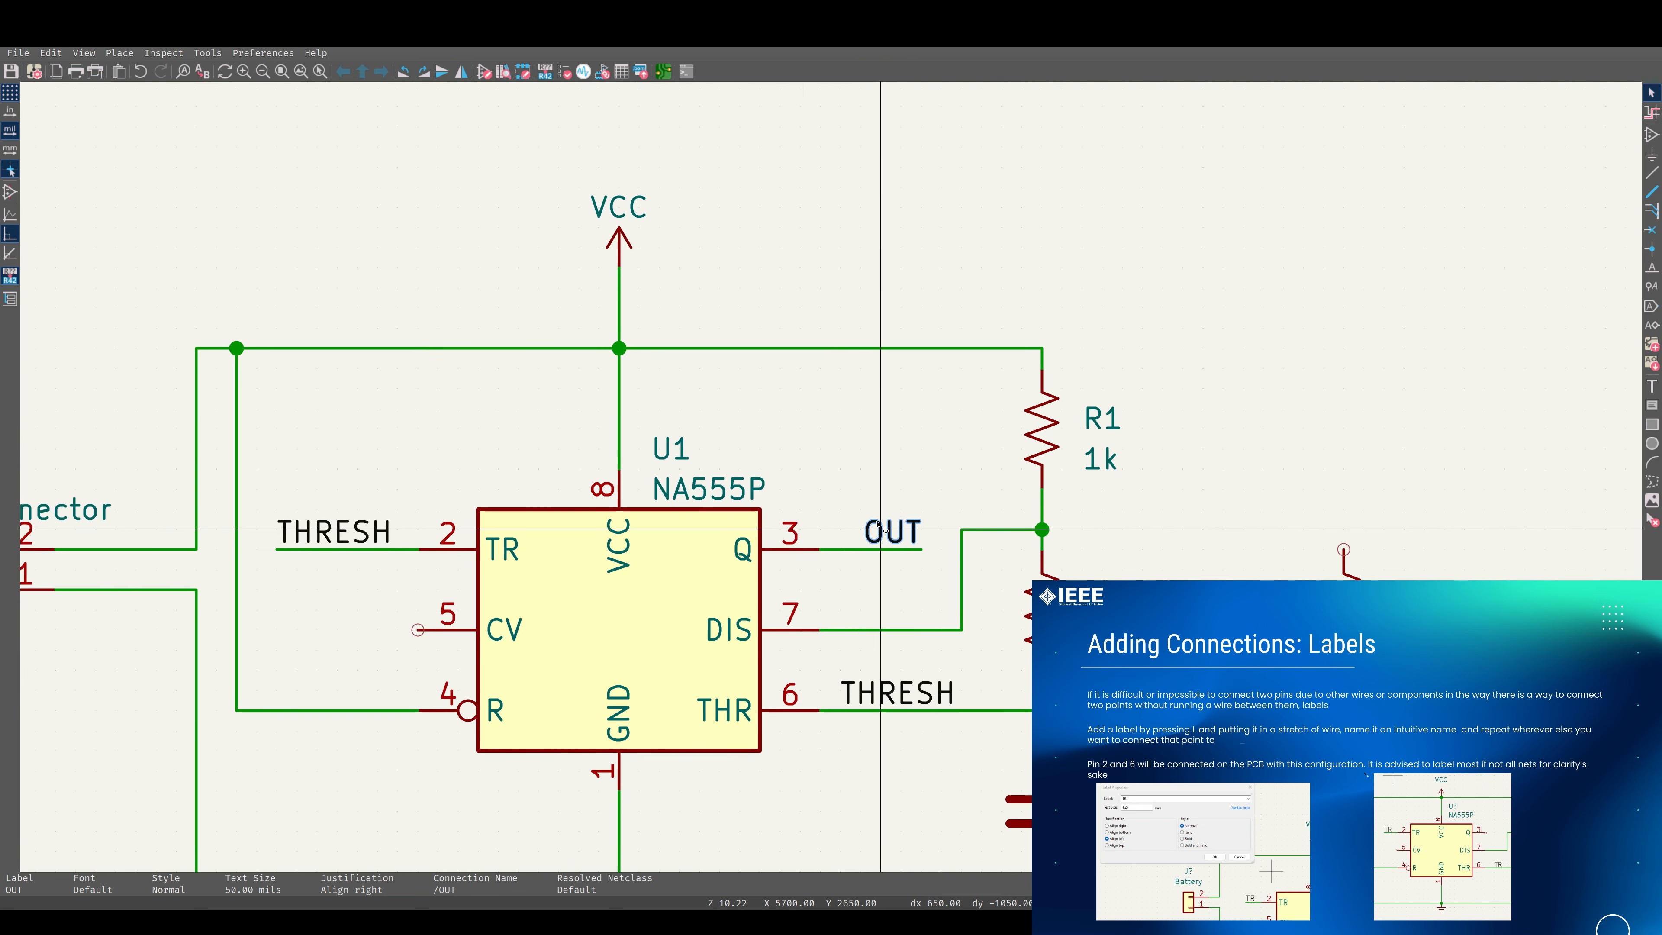
middle_click_drag(742, 668, 934, 535)
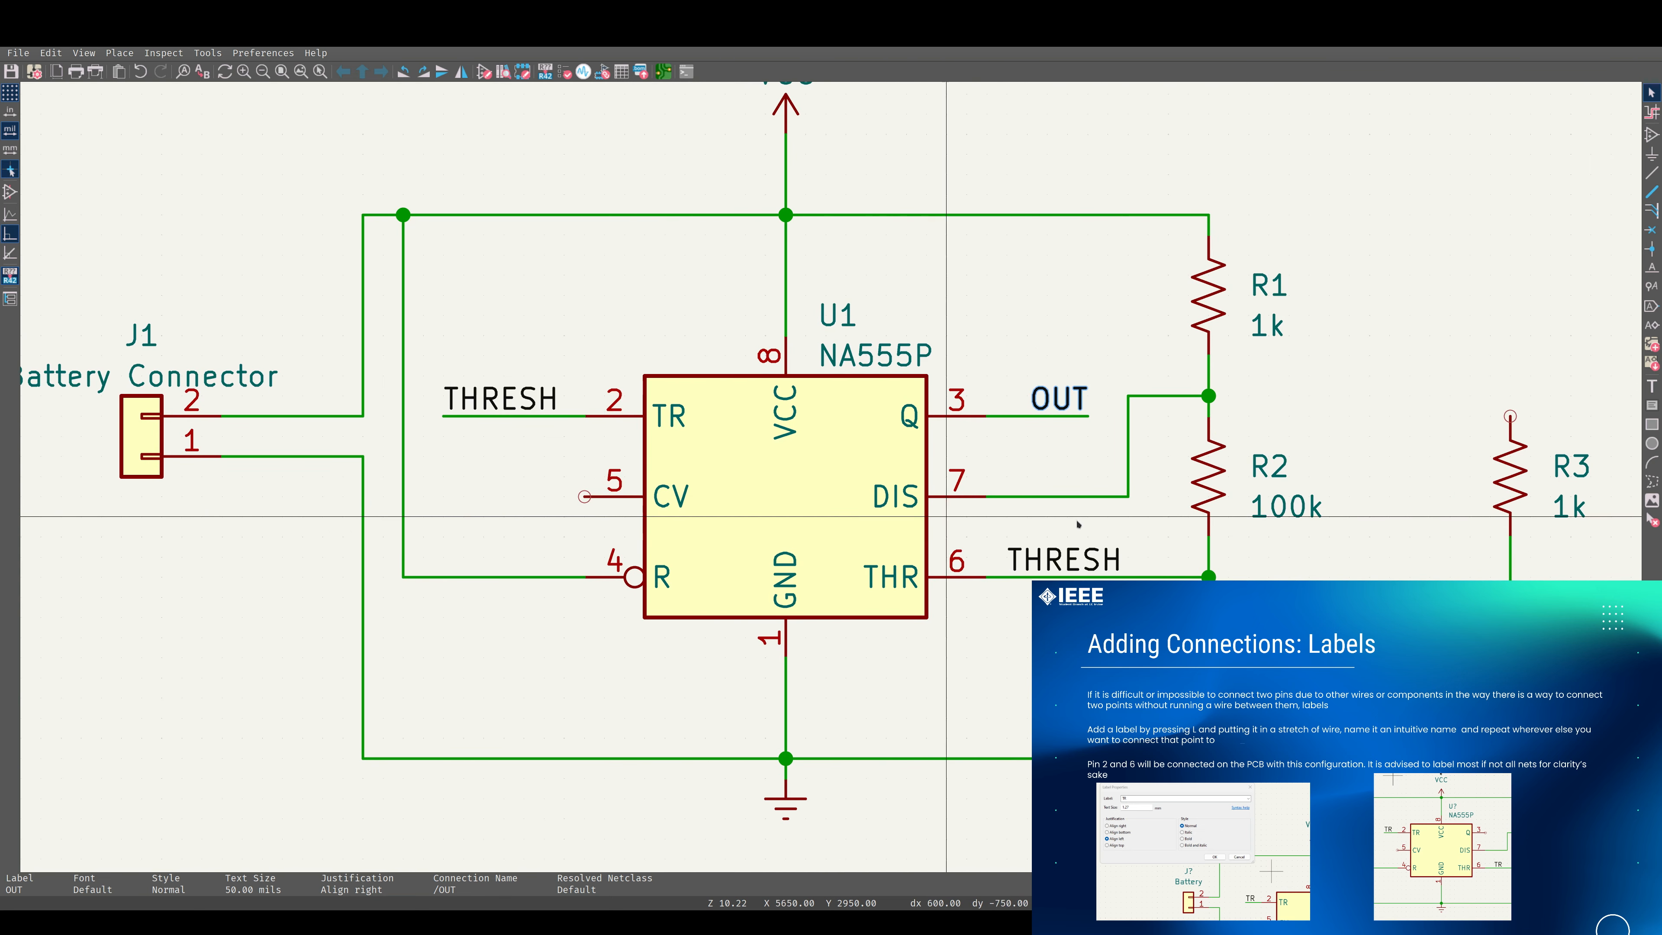
middle_click_drag(1157, 508, 765, 516)
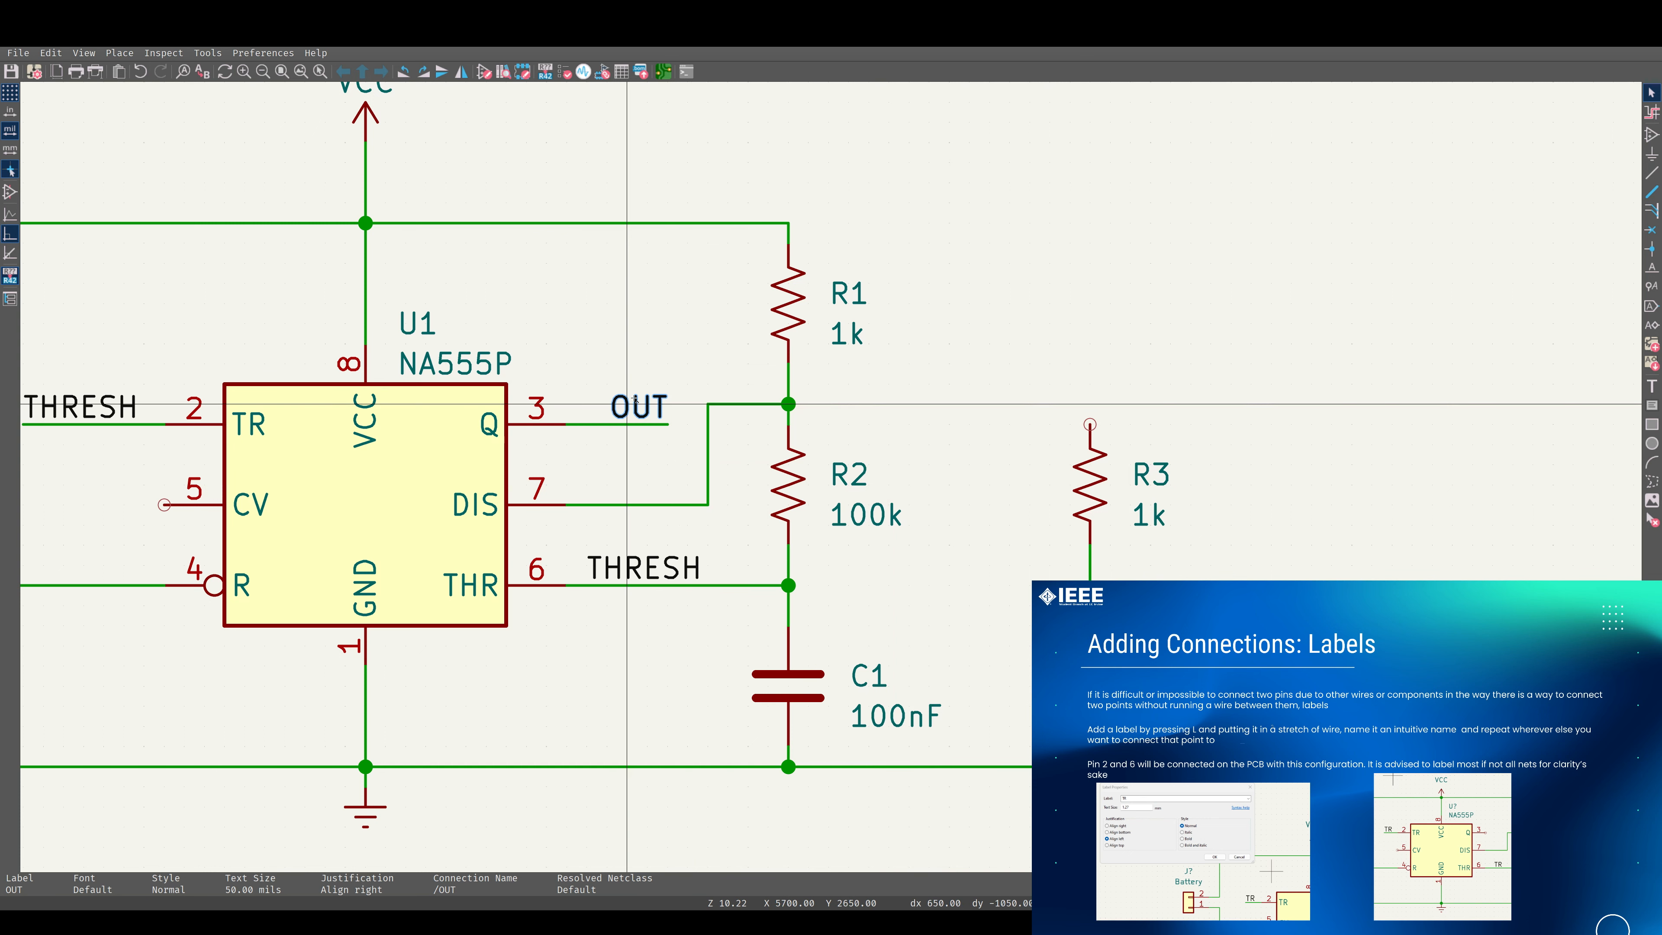
key("ctrl+d")
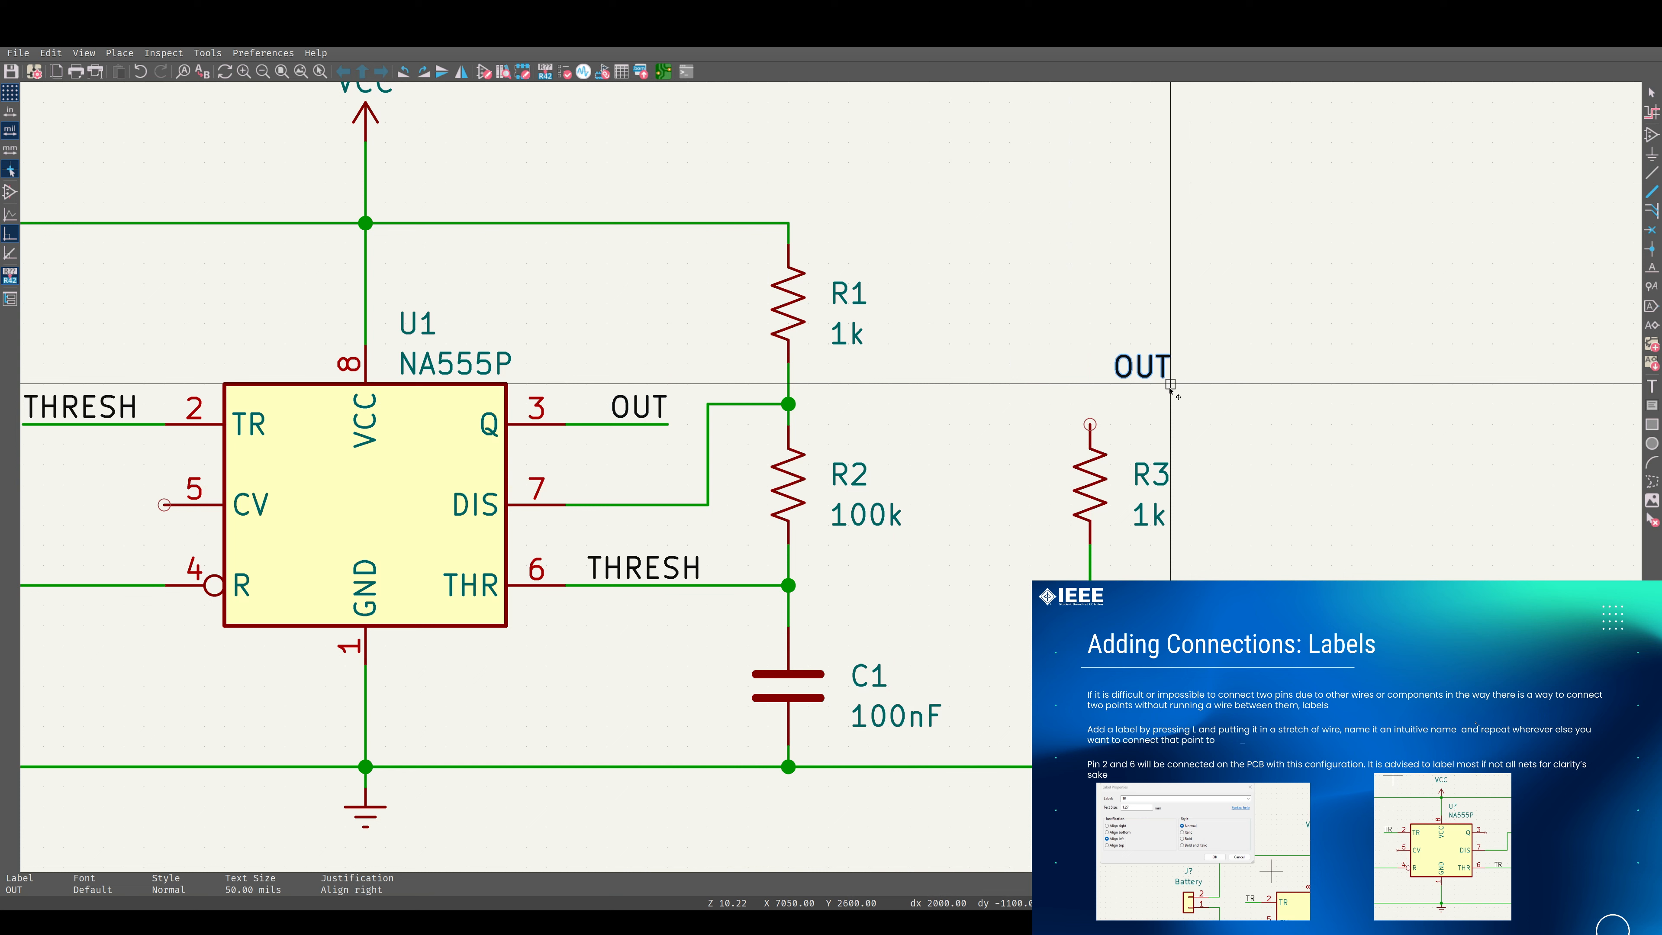
left_click(1171, 386)
Wire R3's upper pin to the copied OUT label and shift the label to the wire's free end.
key("w")
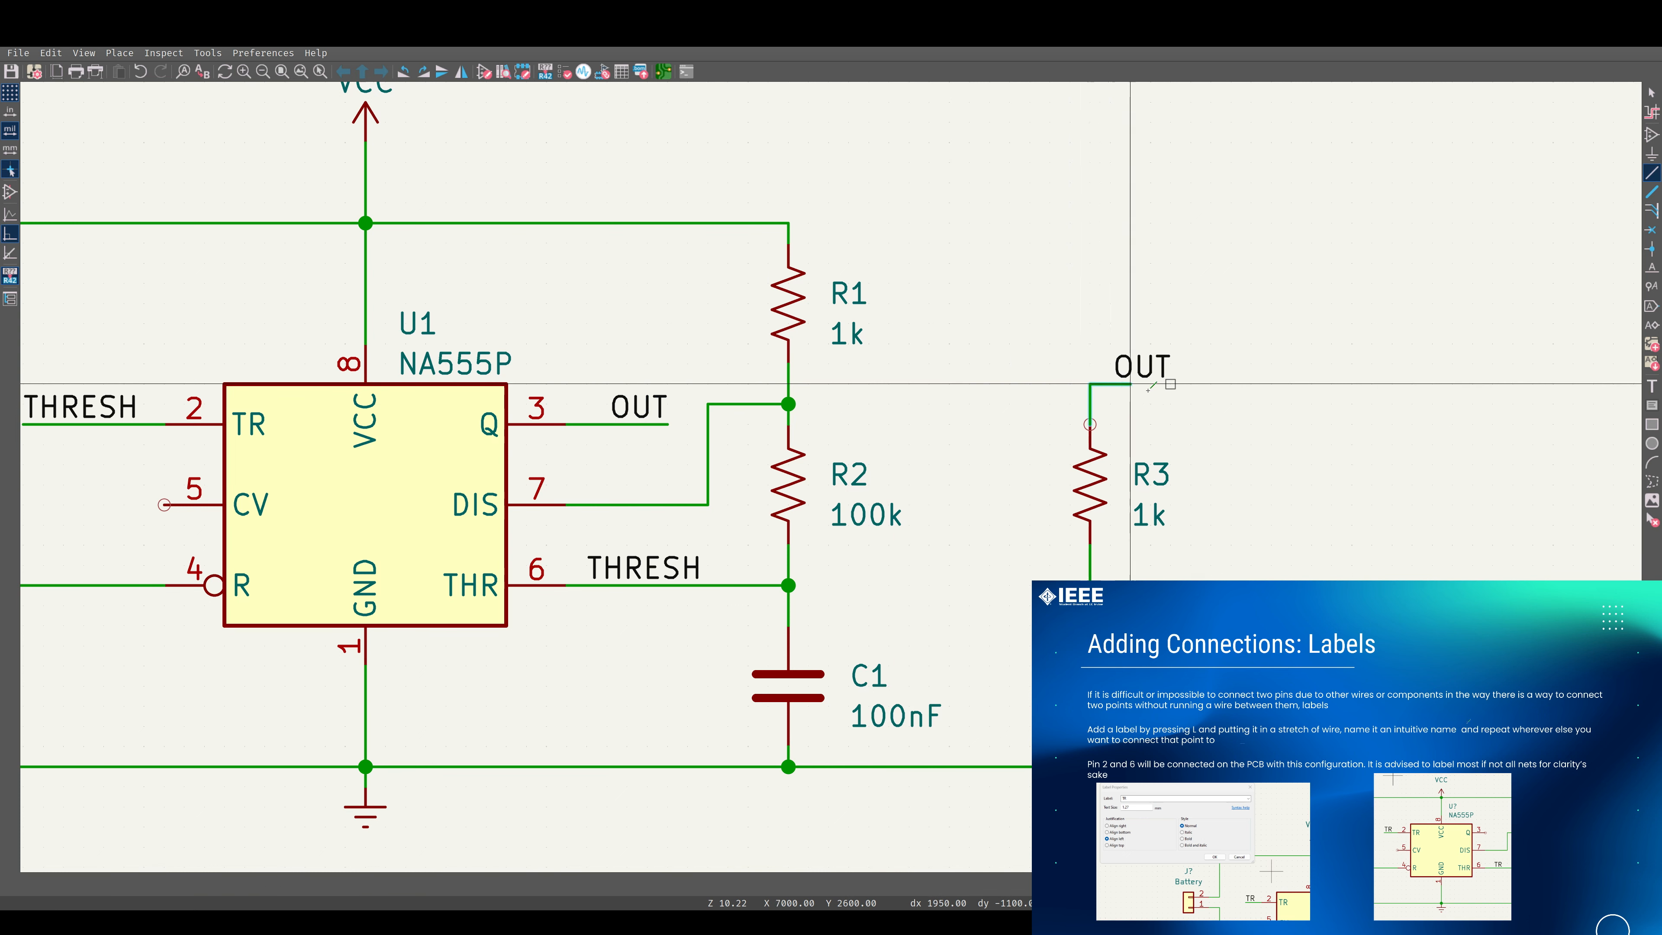
double_click(1189, 384)
key("Escape")
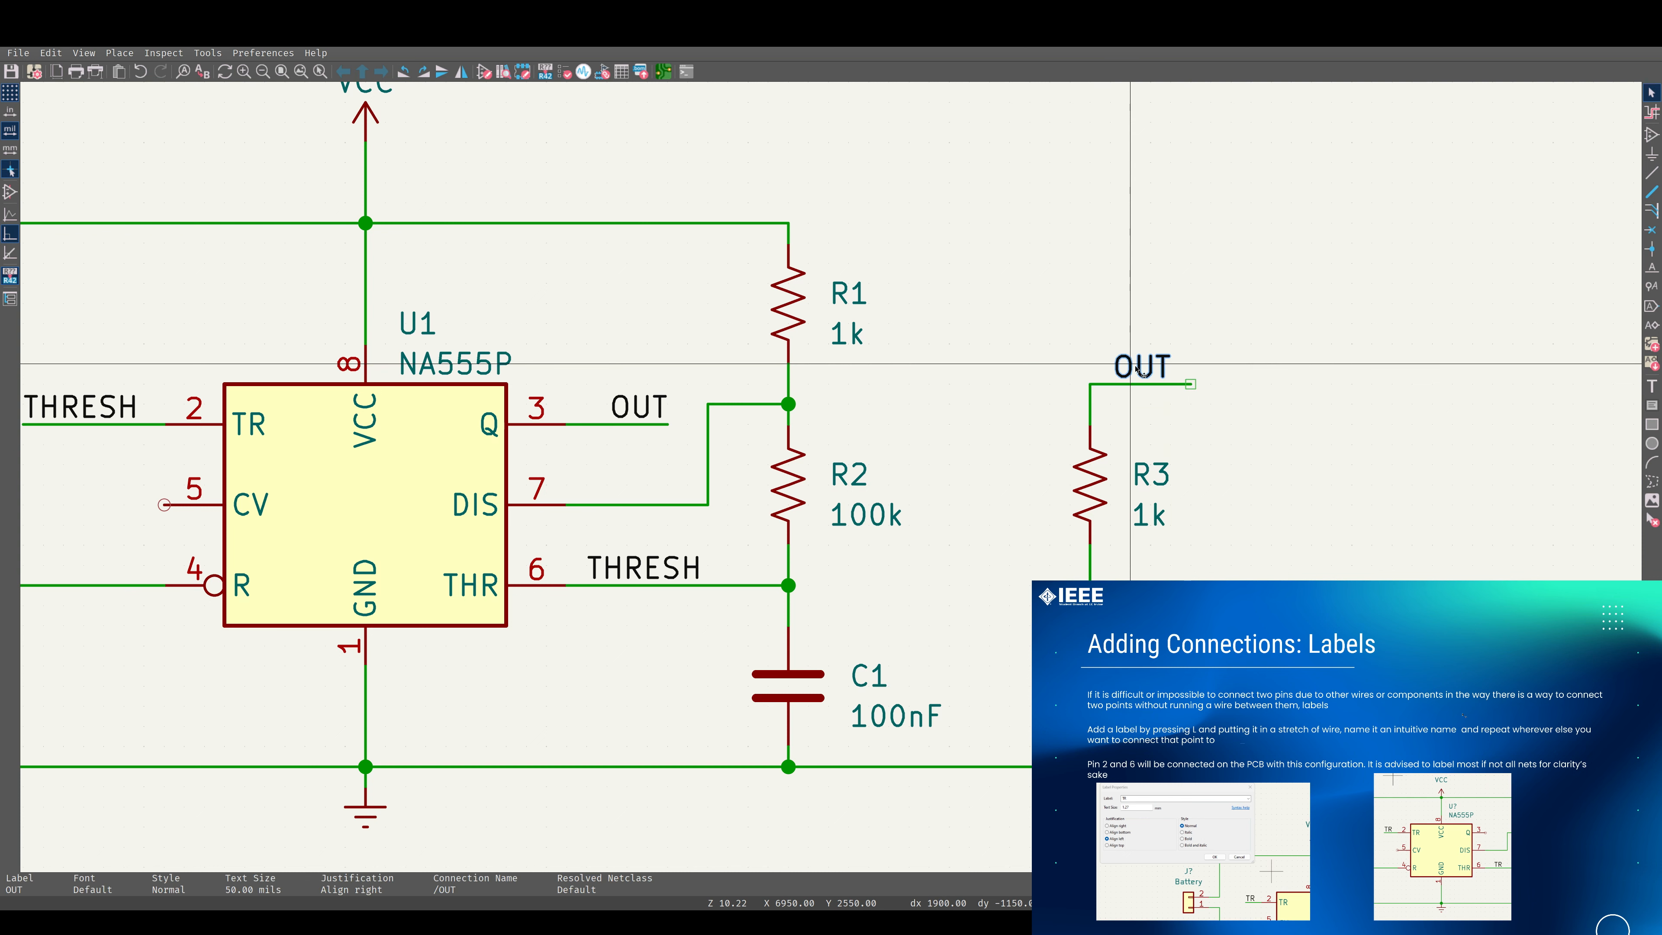
left_click_drag(1171, 385, 1187, 385)
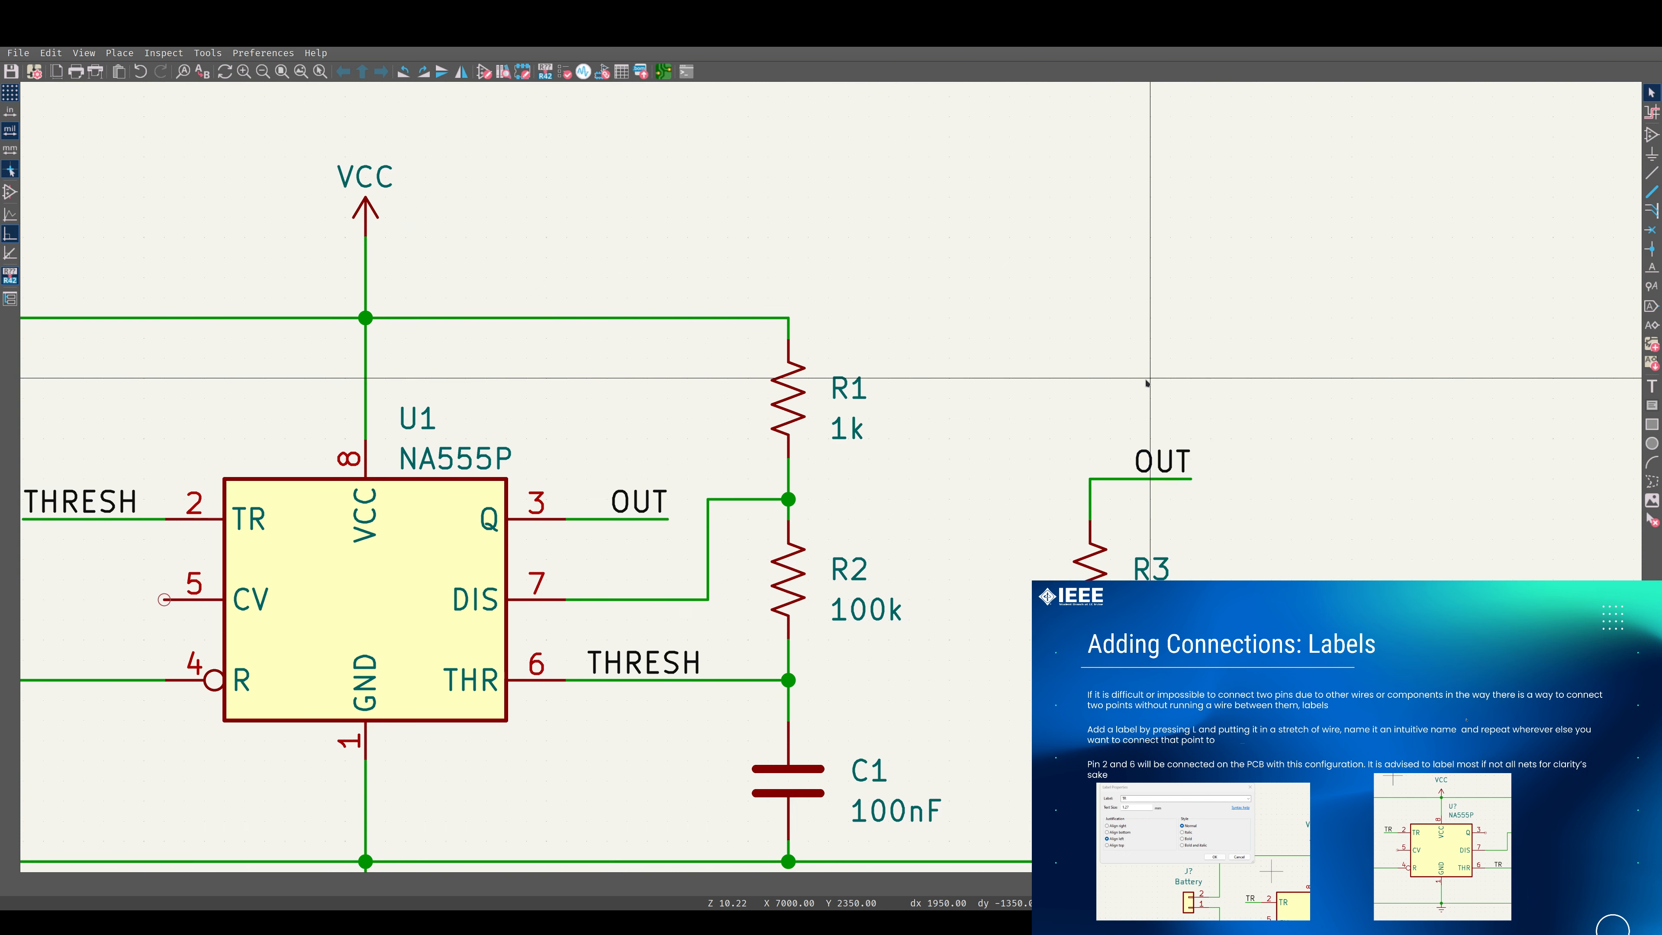
left_click(938, 508)
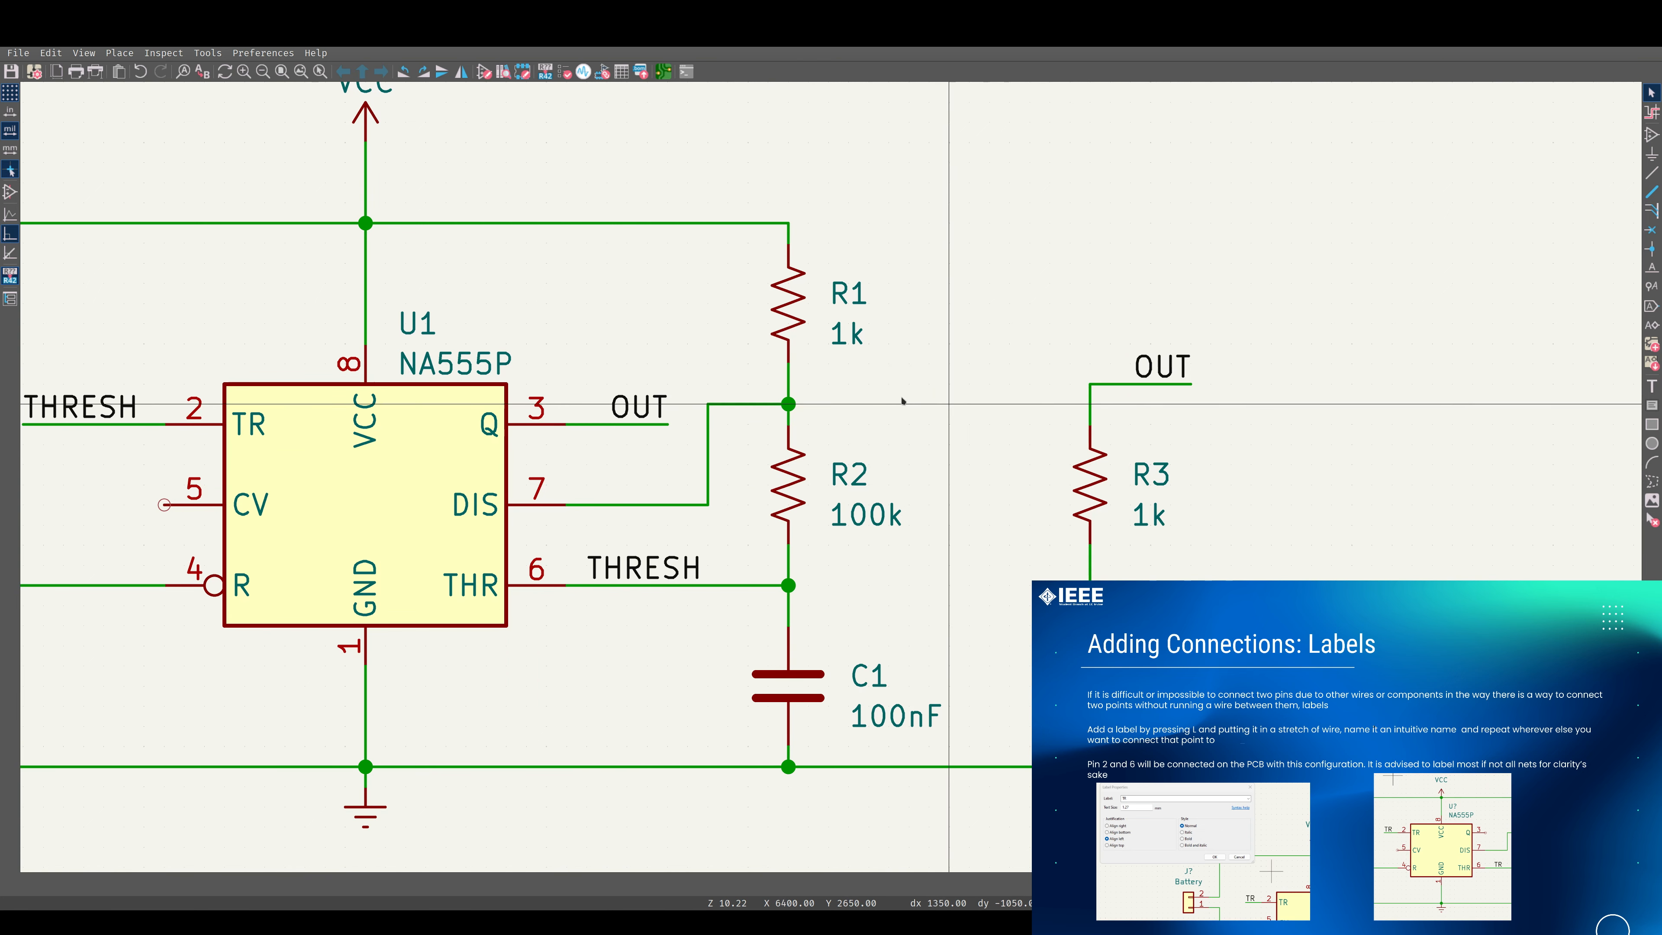
Place a net label named DIS on the wire from the 555's DIS pin 7.
scroll(804, 421, "down", 2)
scroll(774, 497, "down", 1)
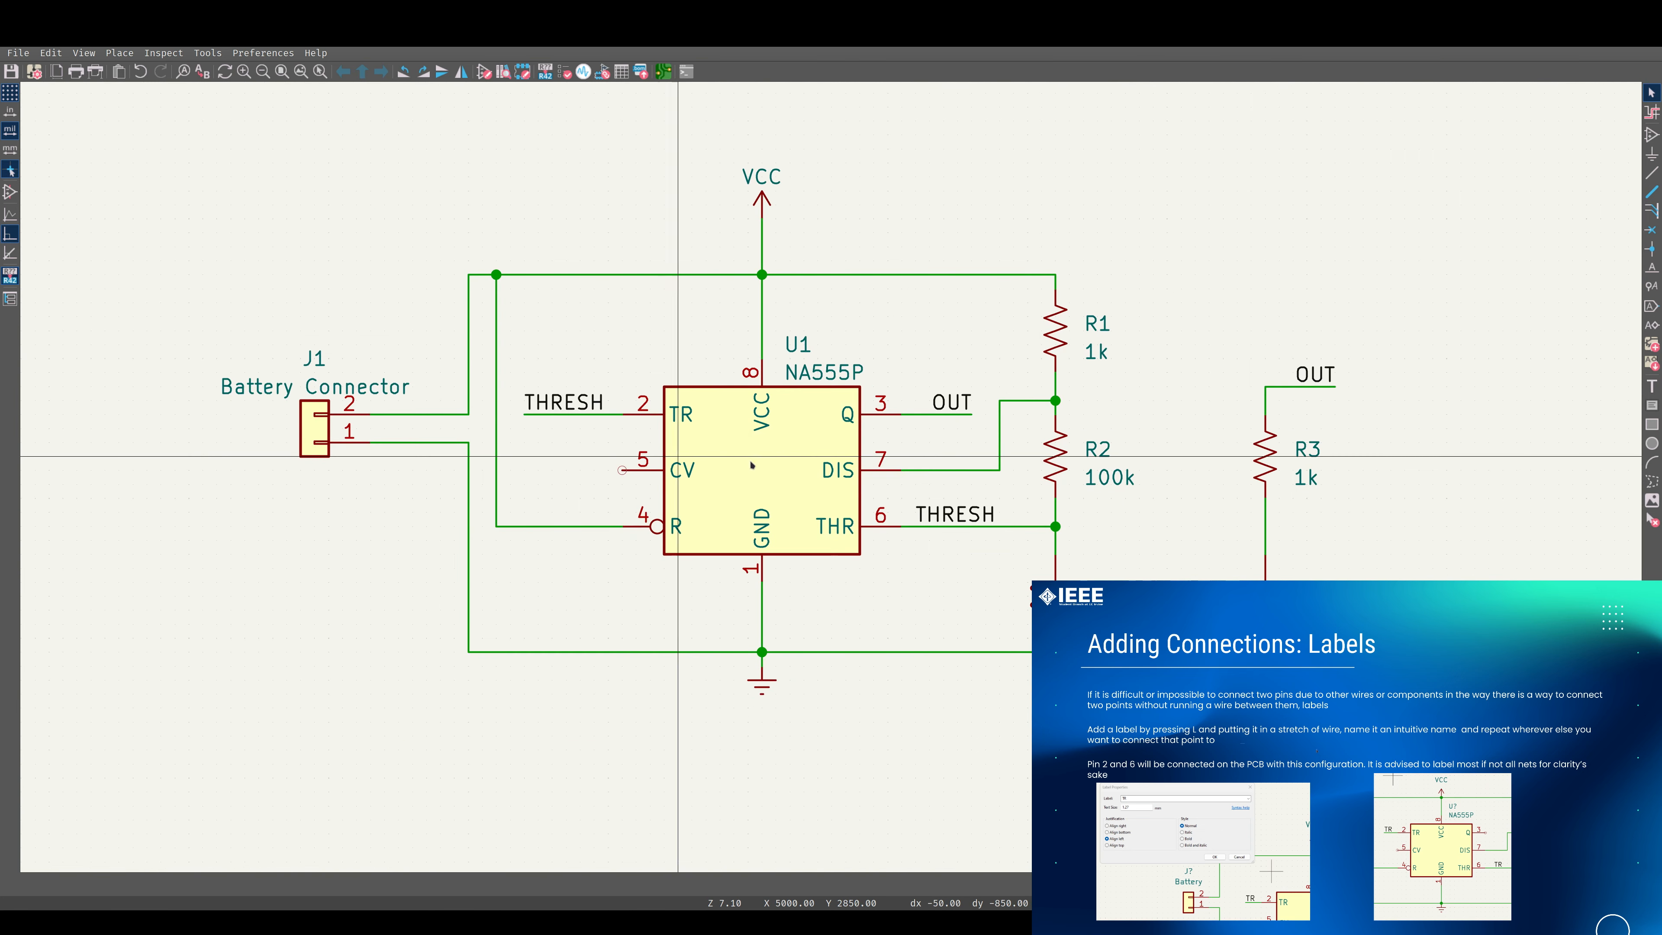
scroll(739, 430, "up", 1)
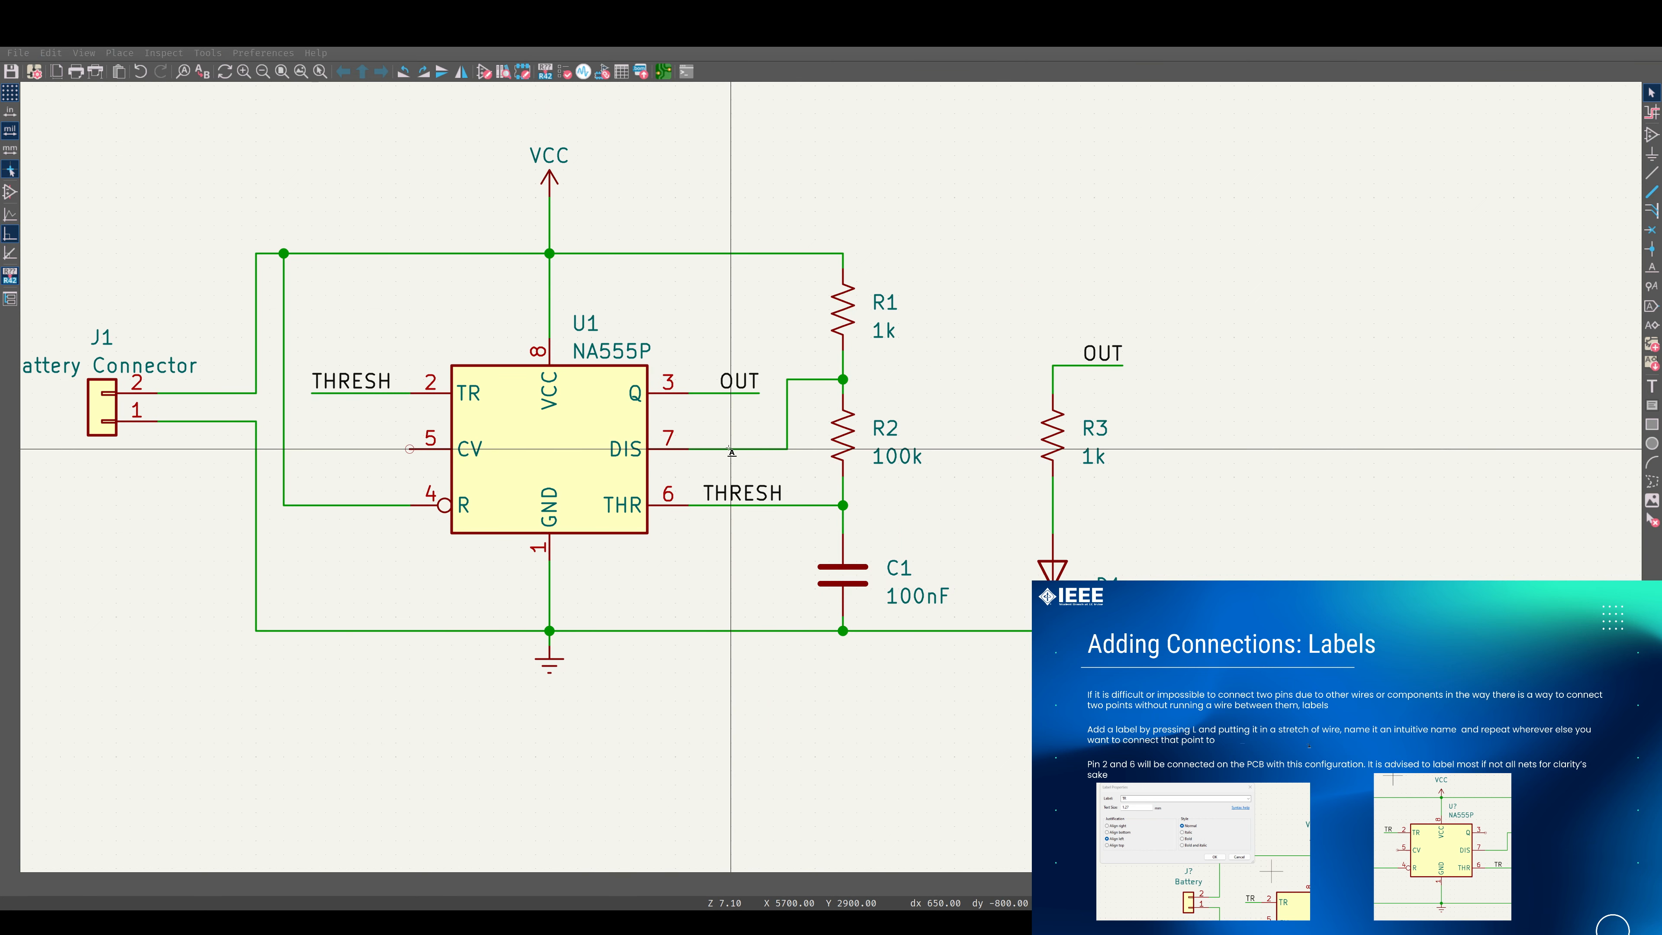
key("l")
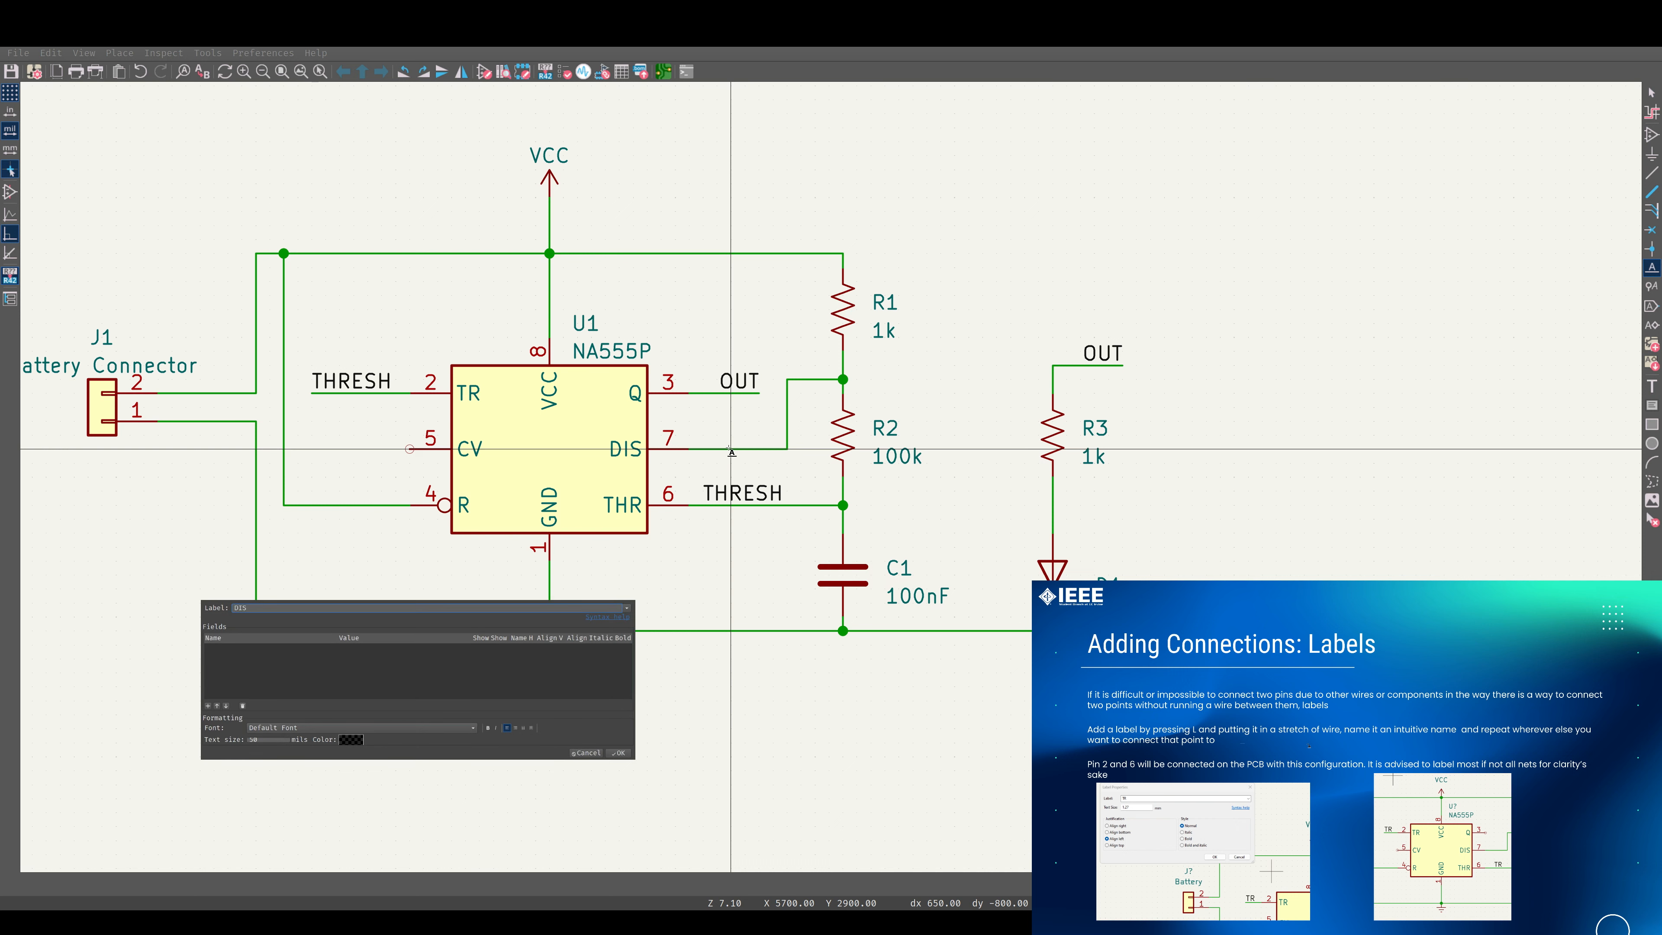
key("Return")
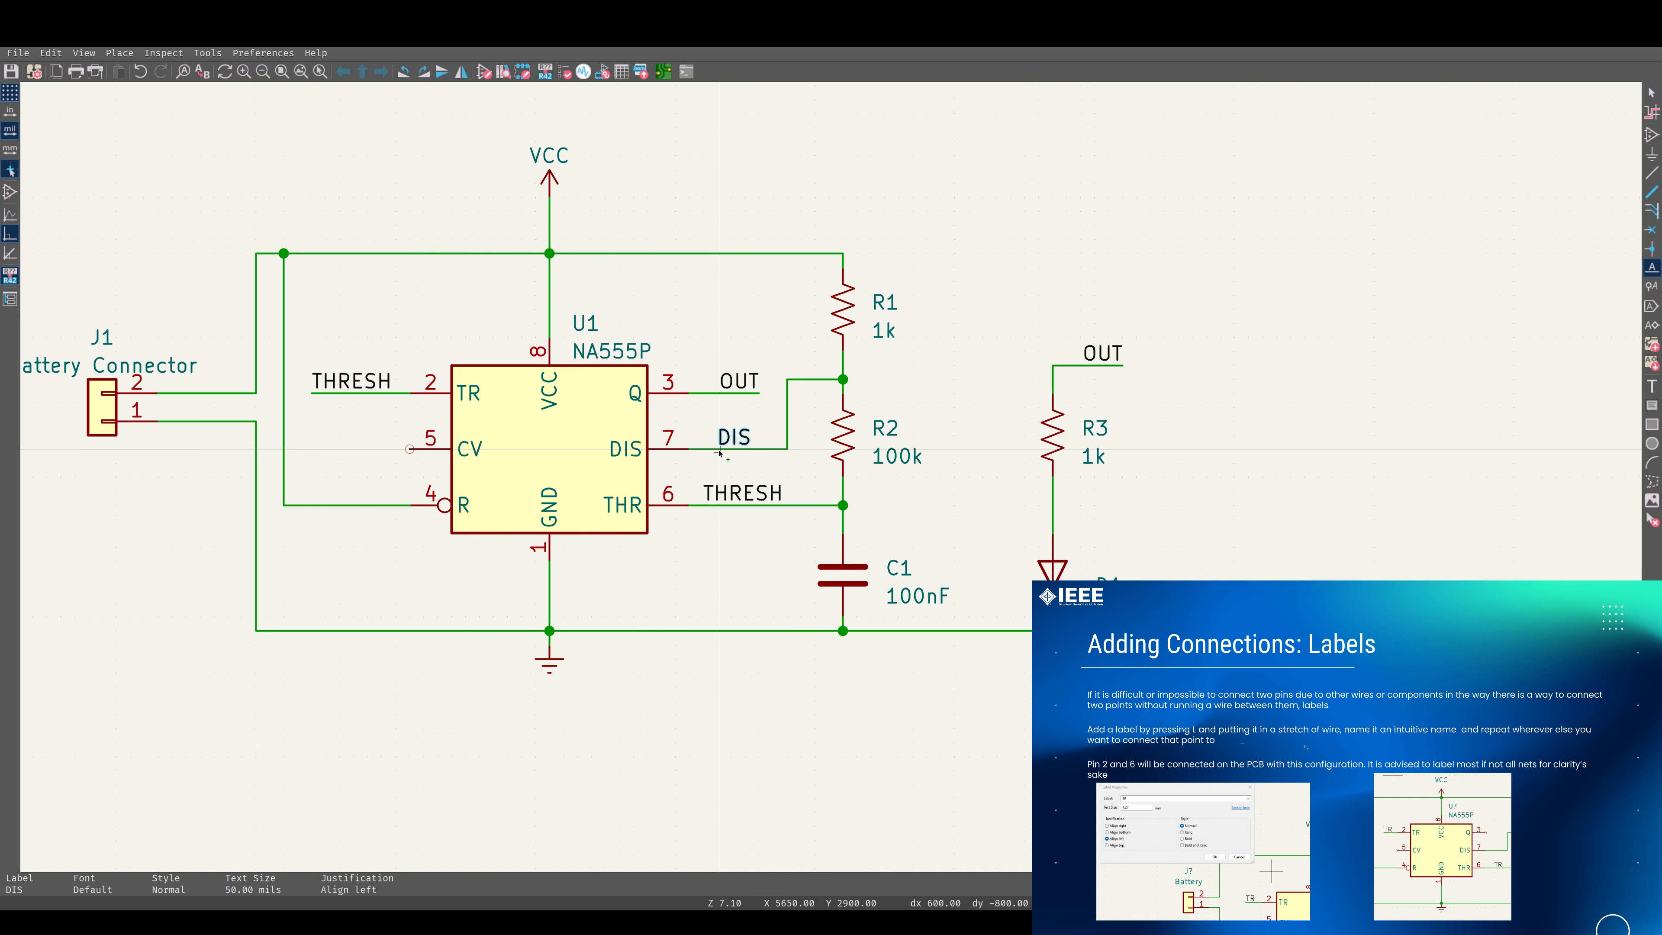
key("Escape")
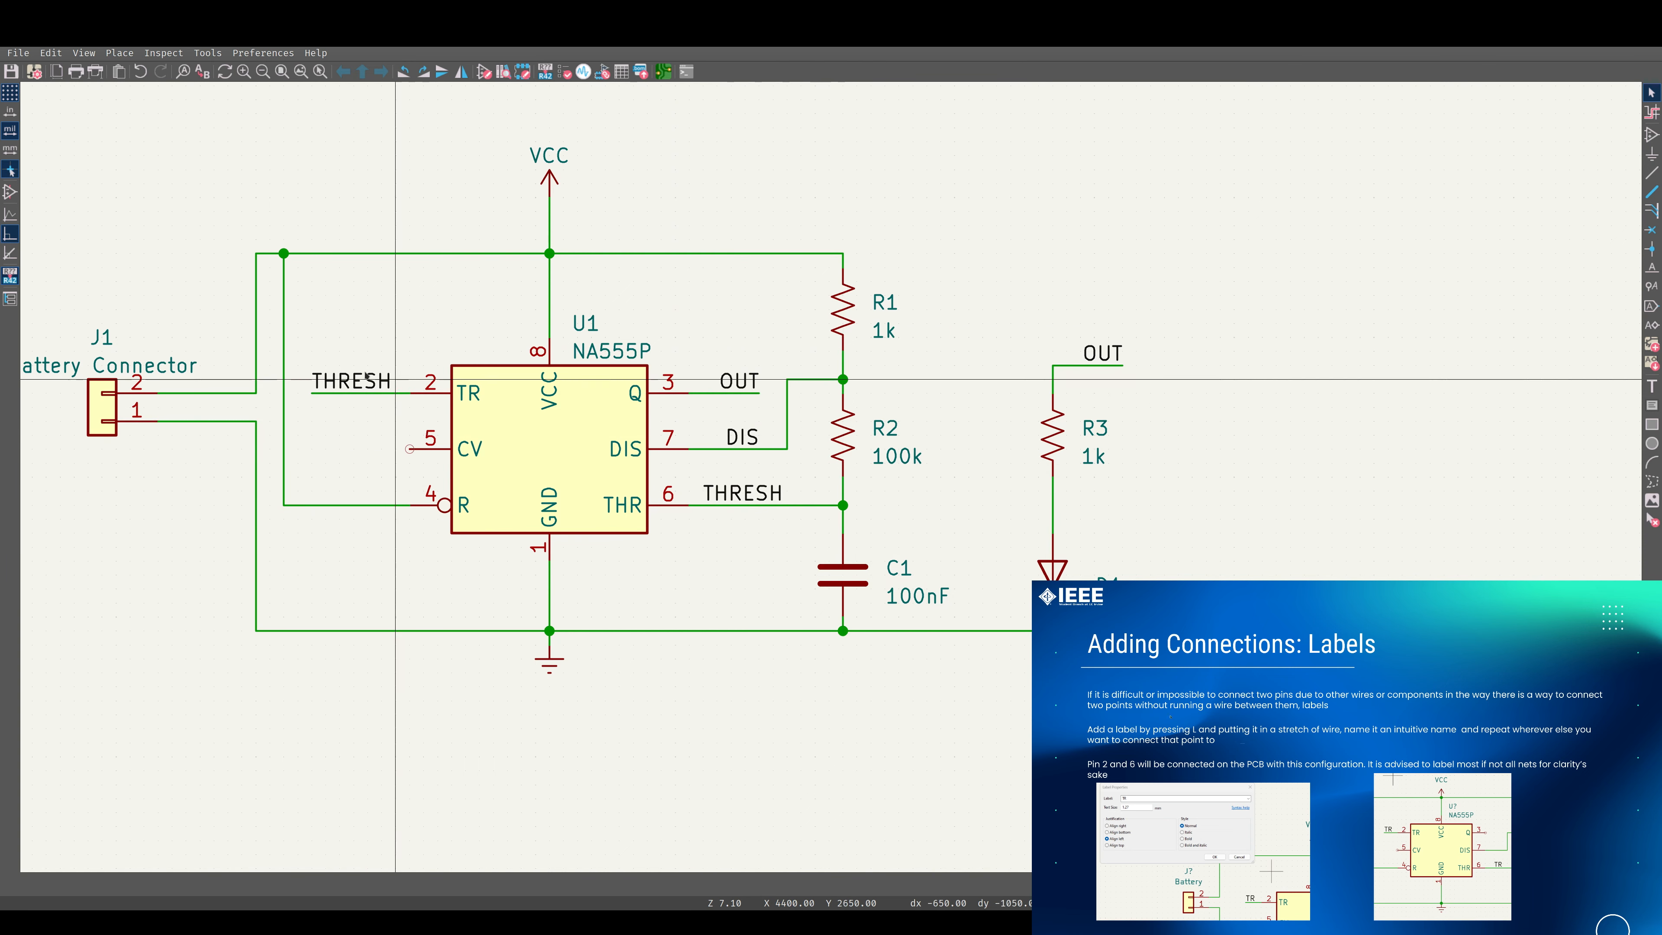
Add a no-connect marker to the 555's unused CV pin 5.
scroll(818, 459, "down", 2)
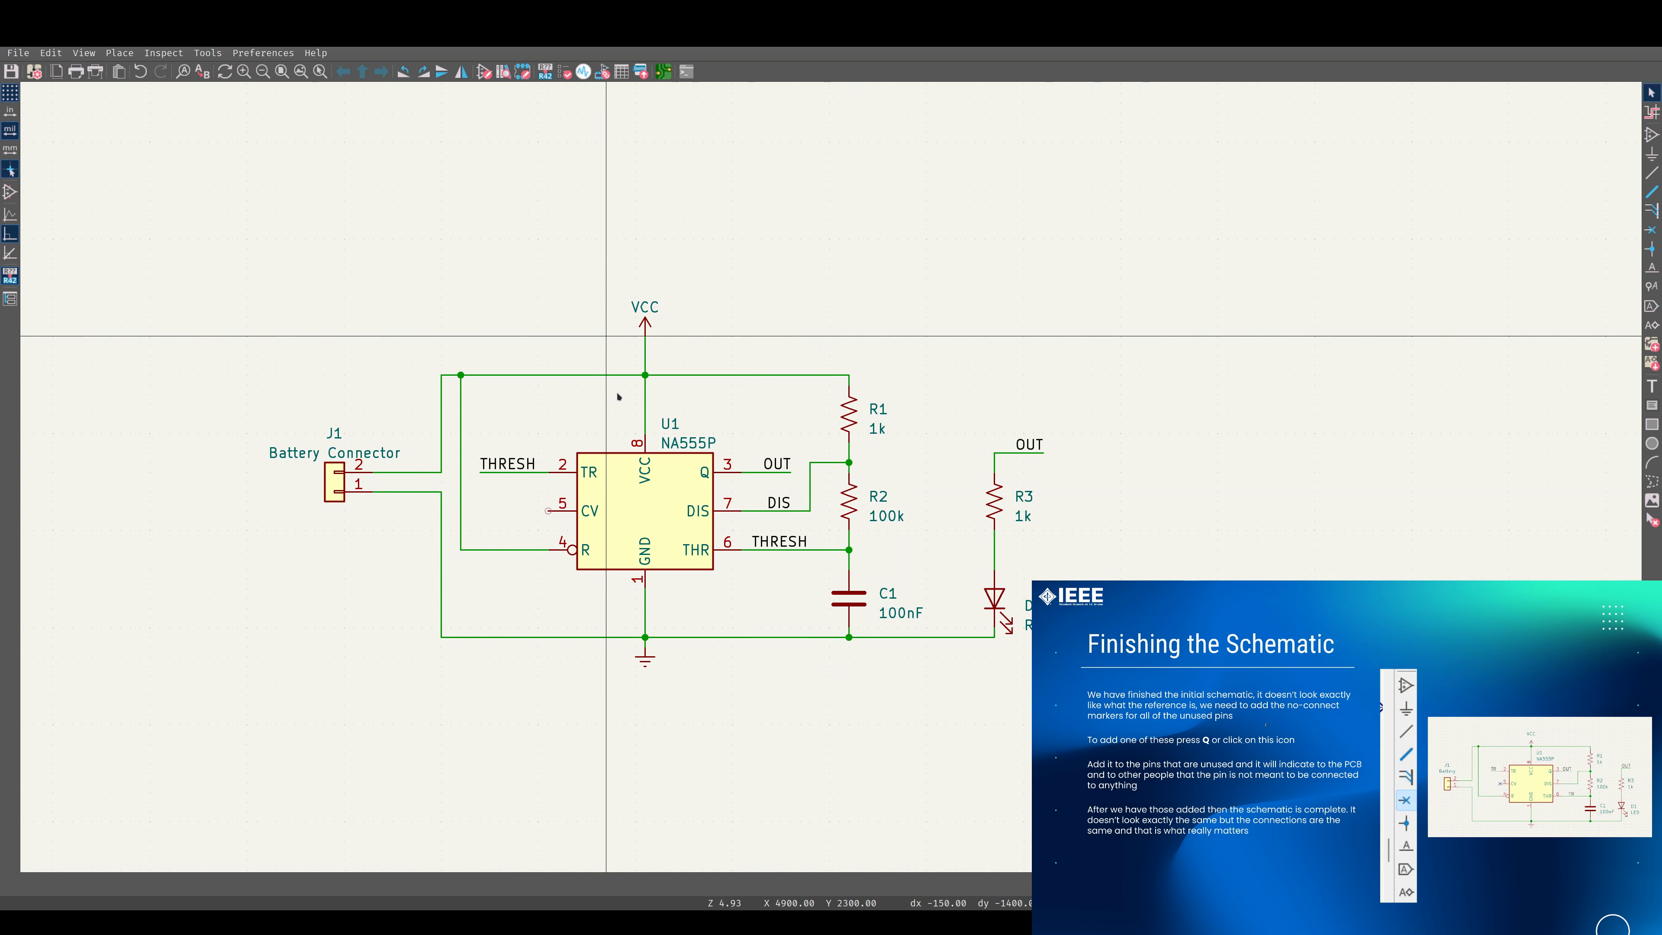
left_click(1651, 230)
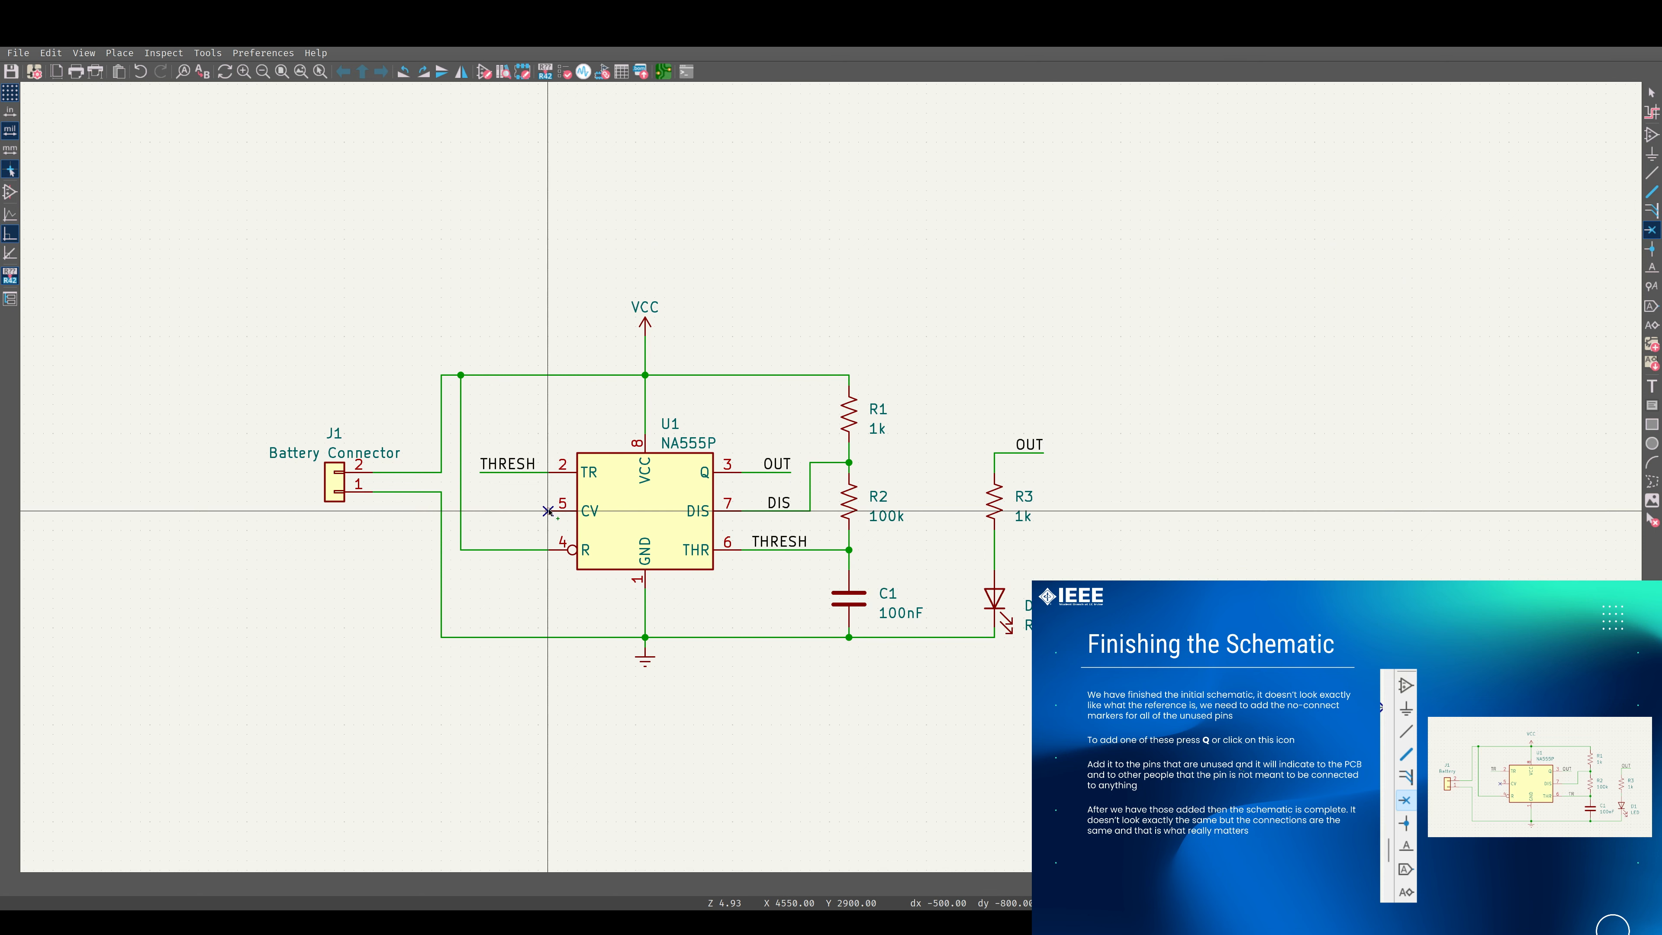
left_click(566, 512)
key("Escape")
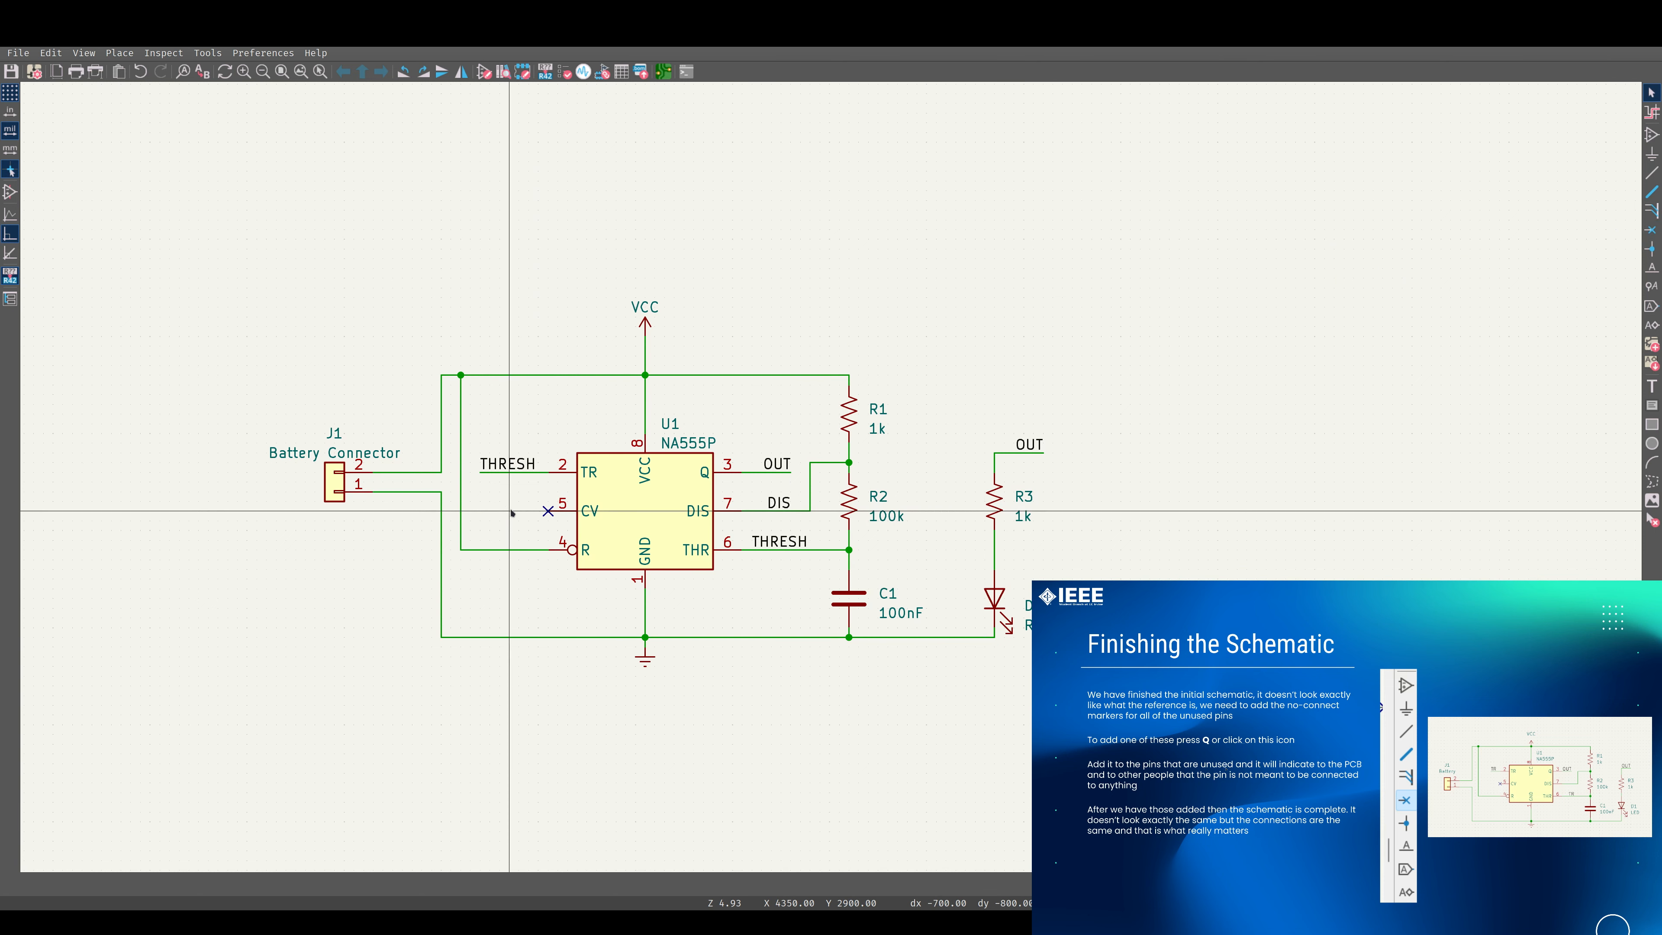
key("q")
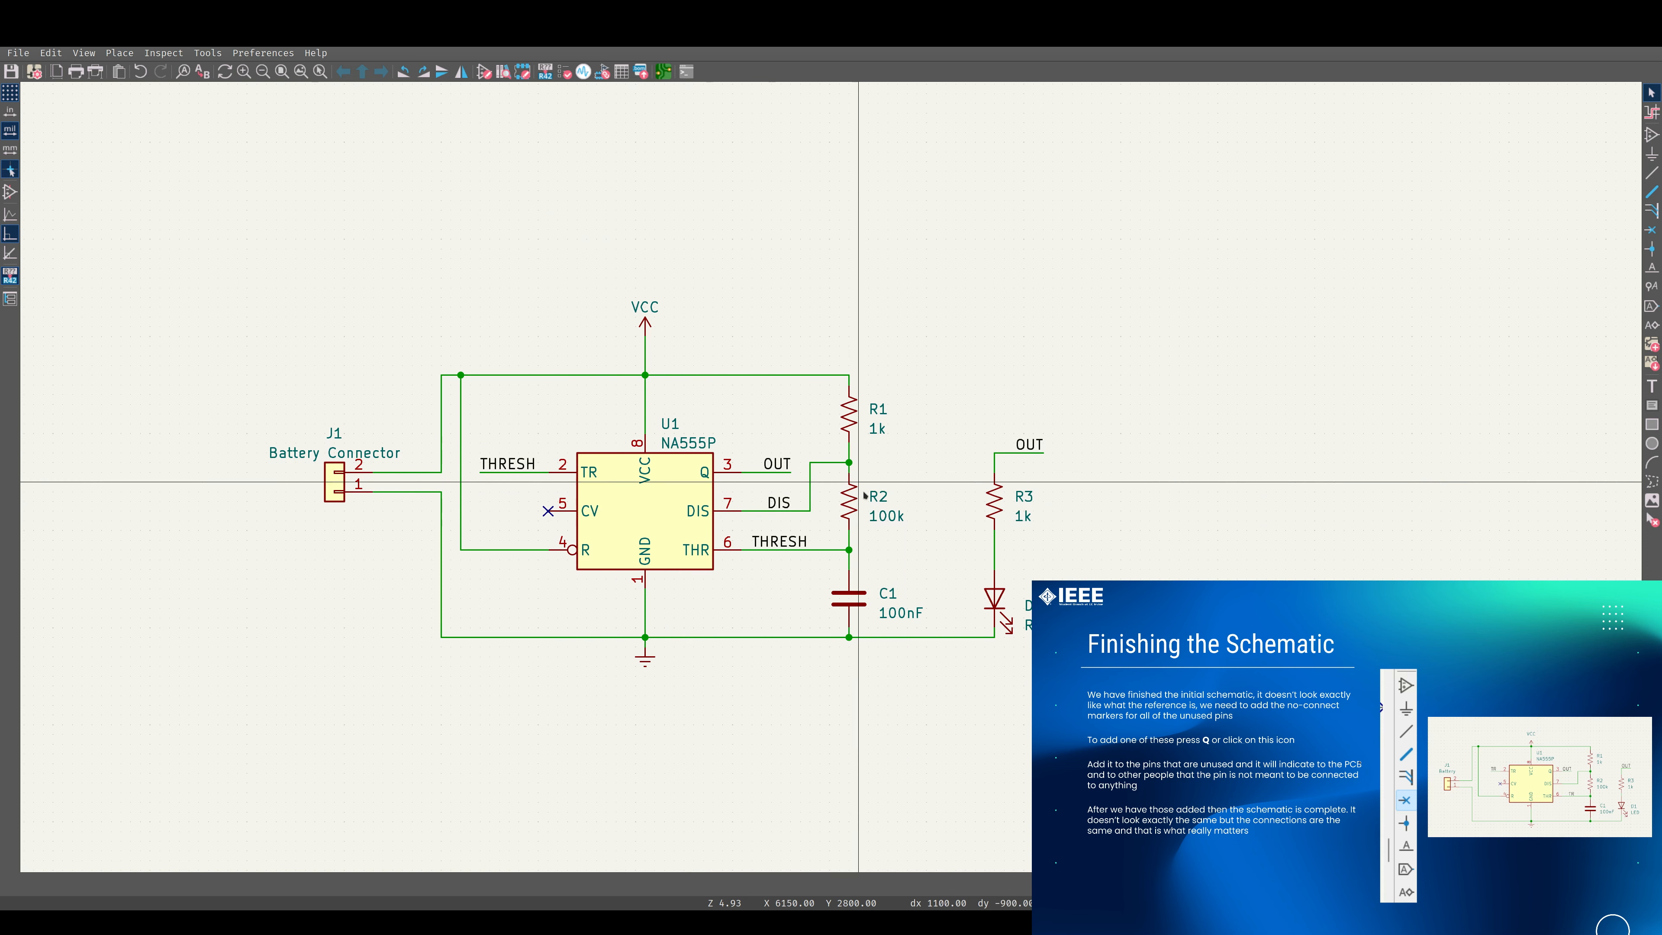
Move the entire circuit to the centre of the drawing sheet and save the schematic.
scroll(687, 504, "down", 2, "shift")
scroll(687, 505, "up", 2, "shift")
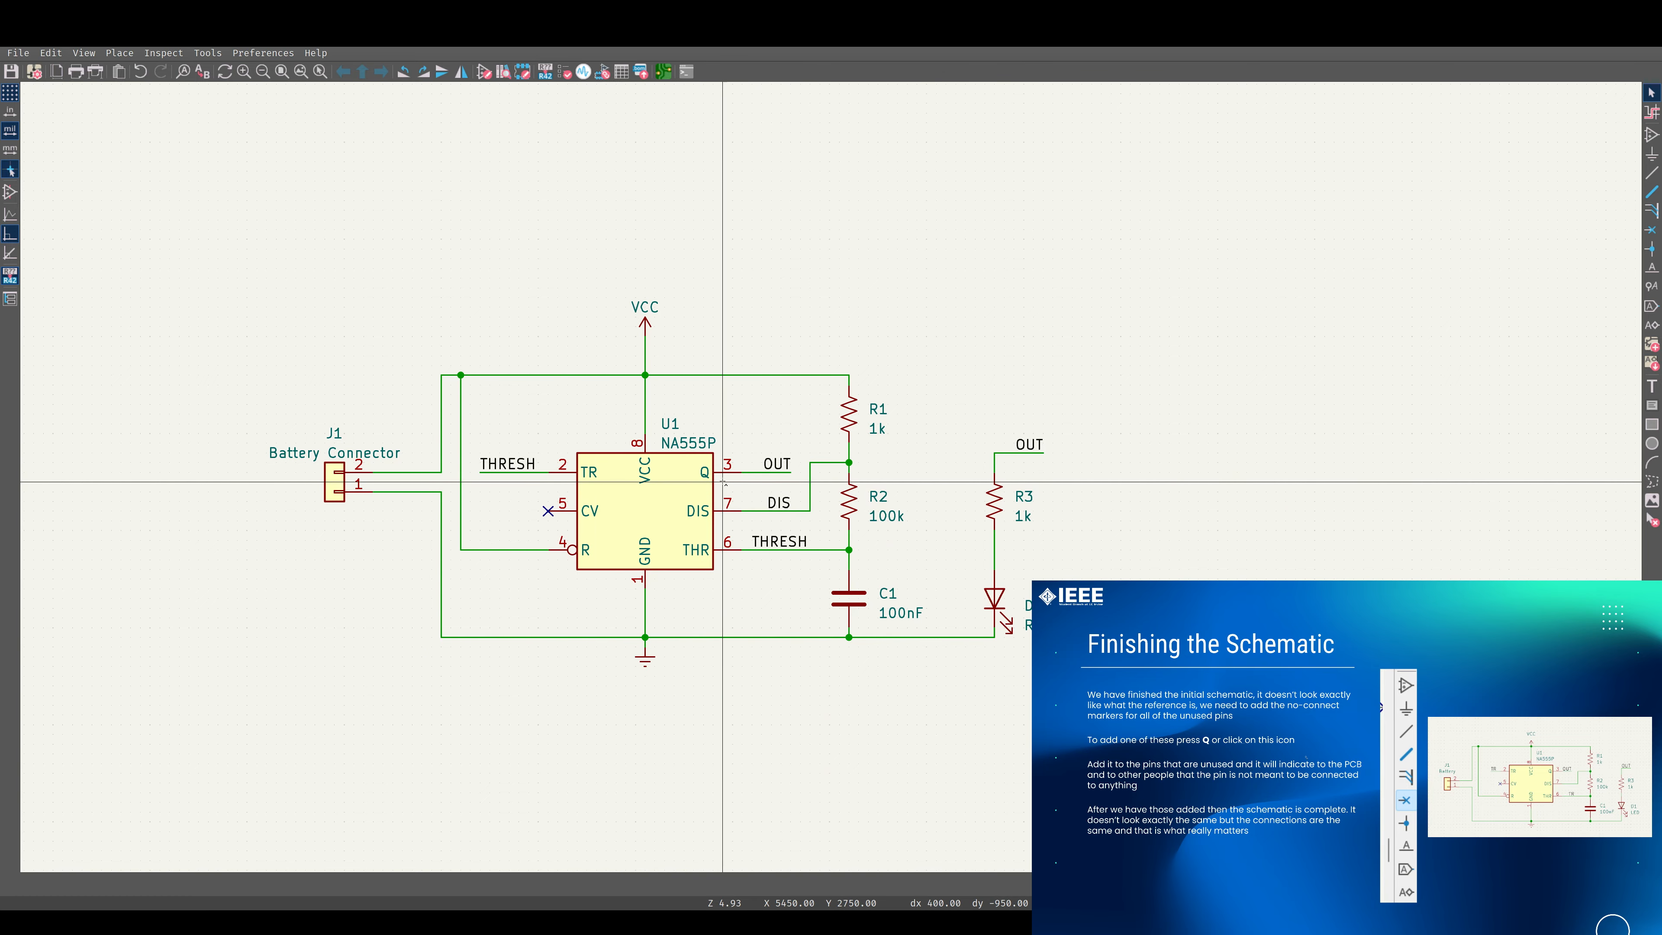
scroll(723, 482, "down", 5)
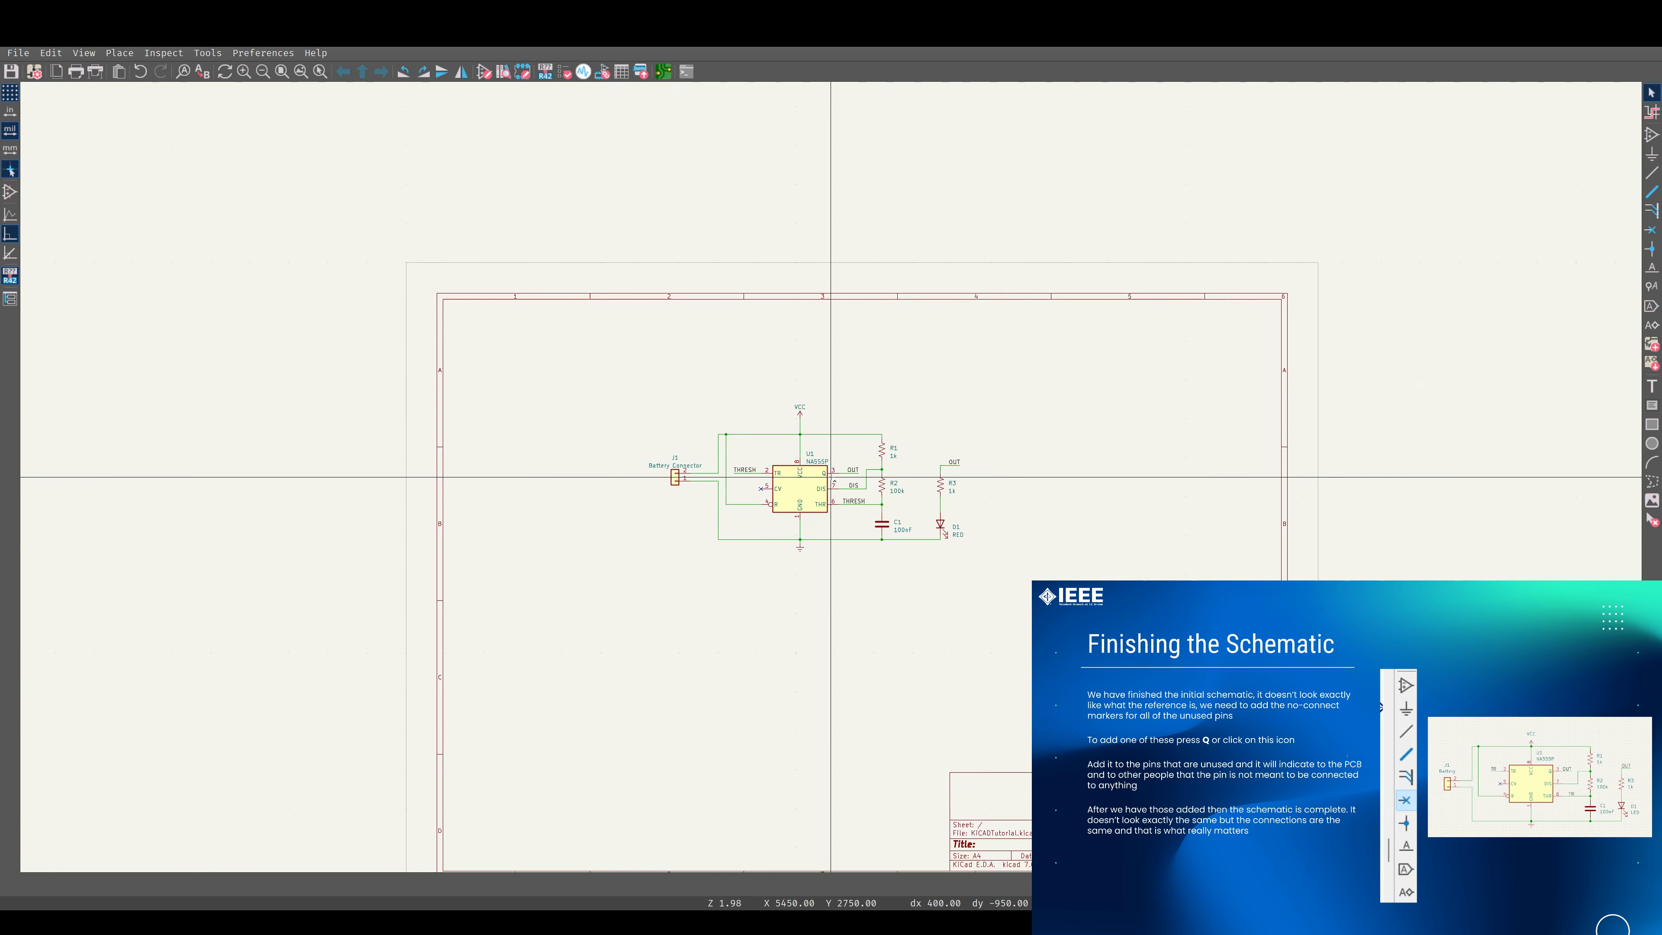
scroll(831, 477, "down", 1)
left_click_drag(589, 378, 1054, 560)
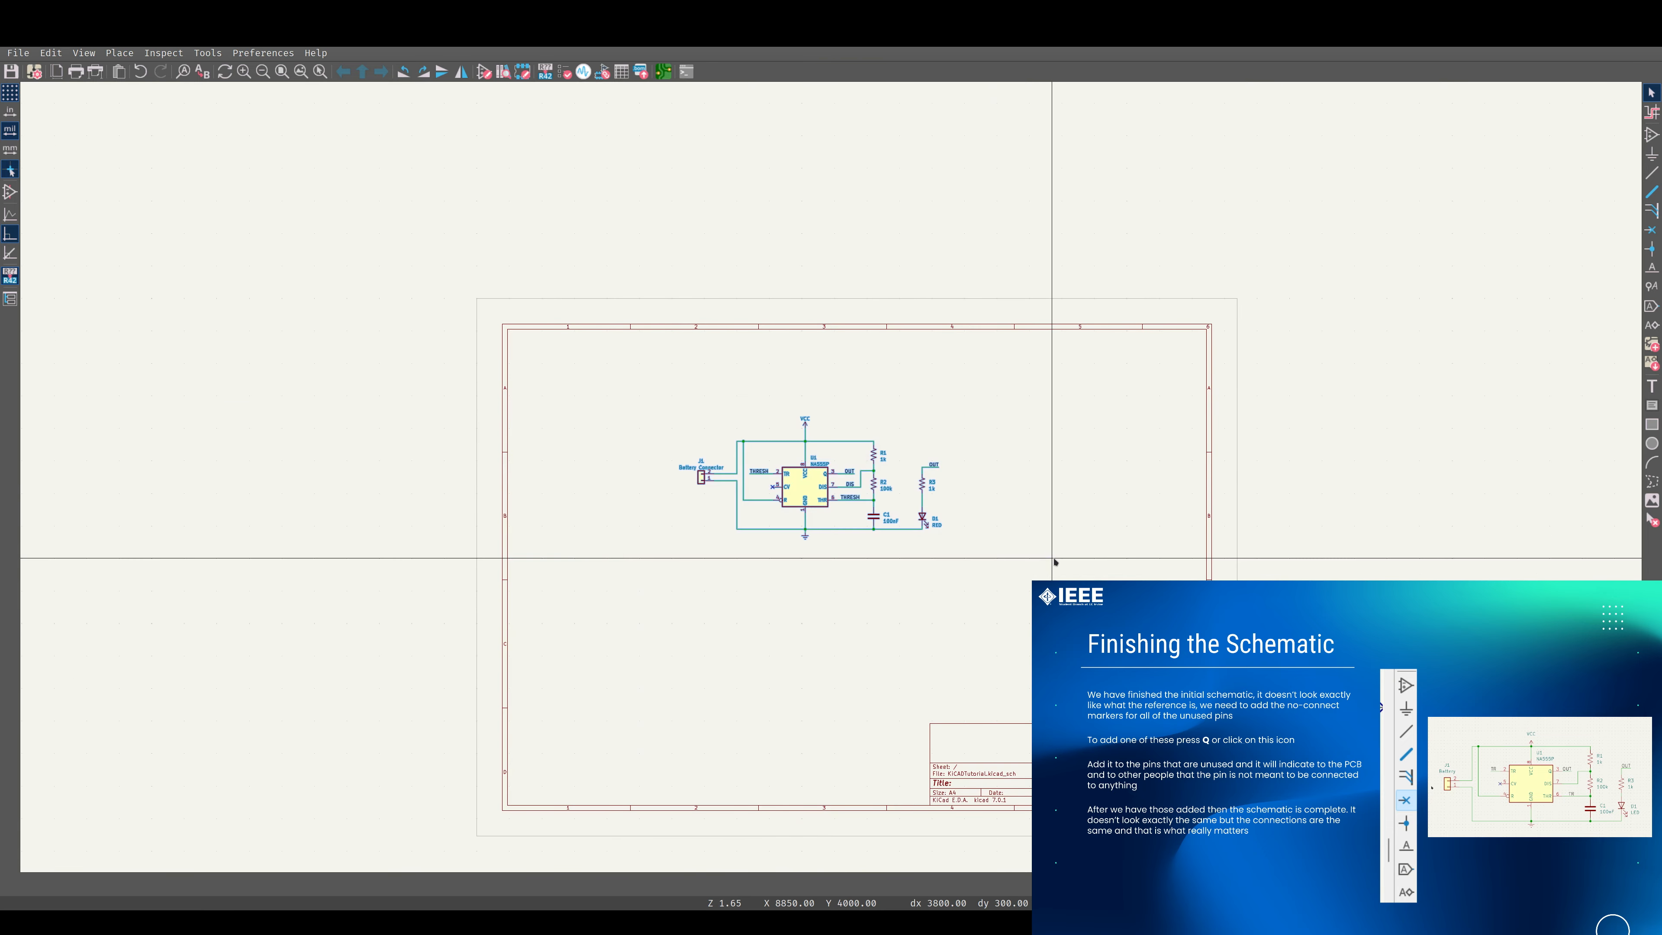
key("m")
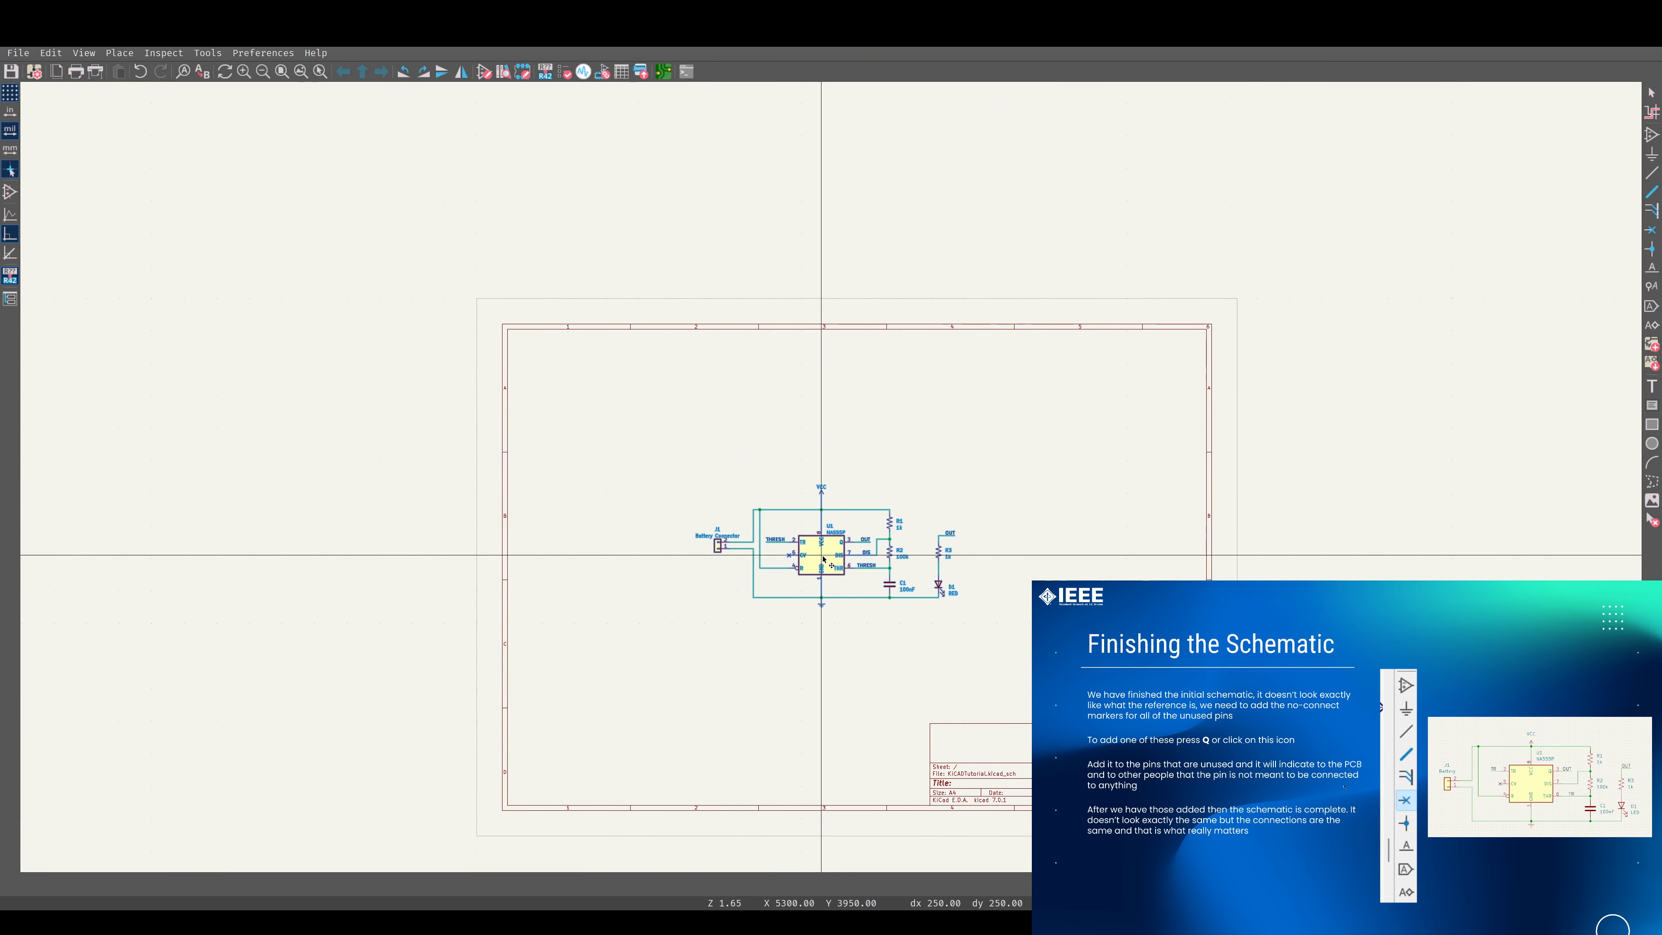
left_click(856, 558)
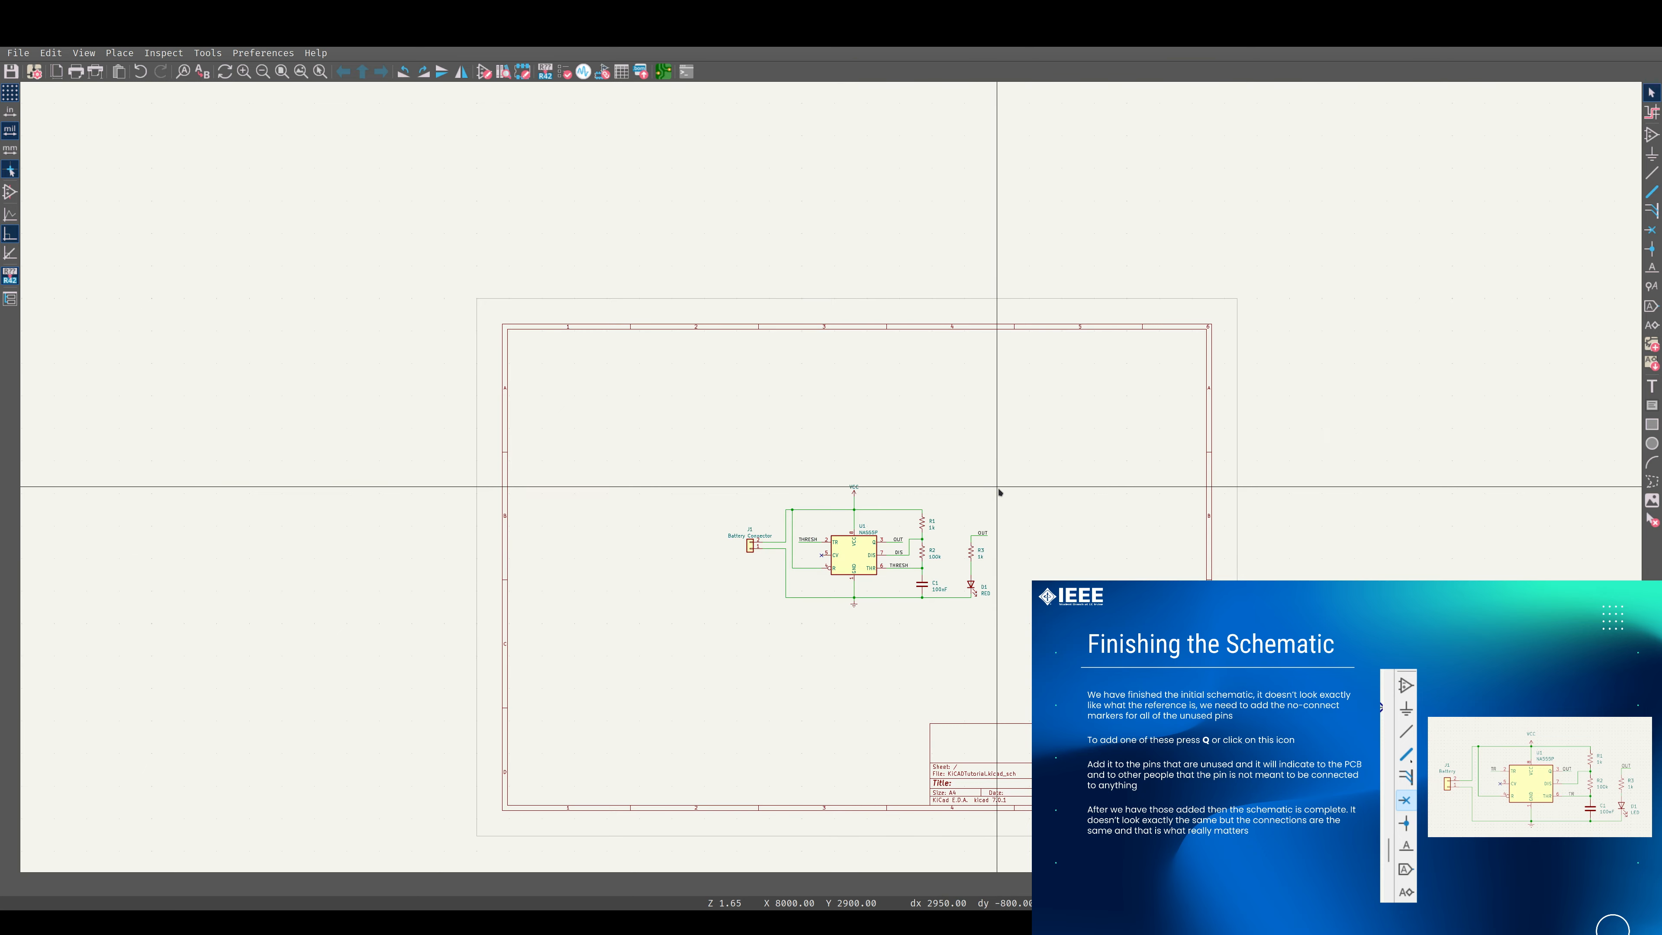
scroll(851, 550, "up", 3)
scroll(831, 452, "down", 2)
scroll(838, 491, "up", 4)
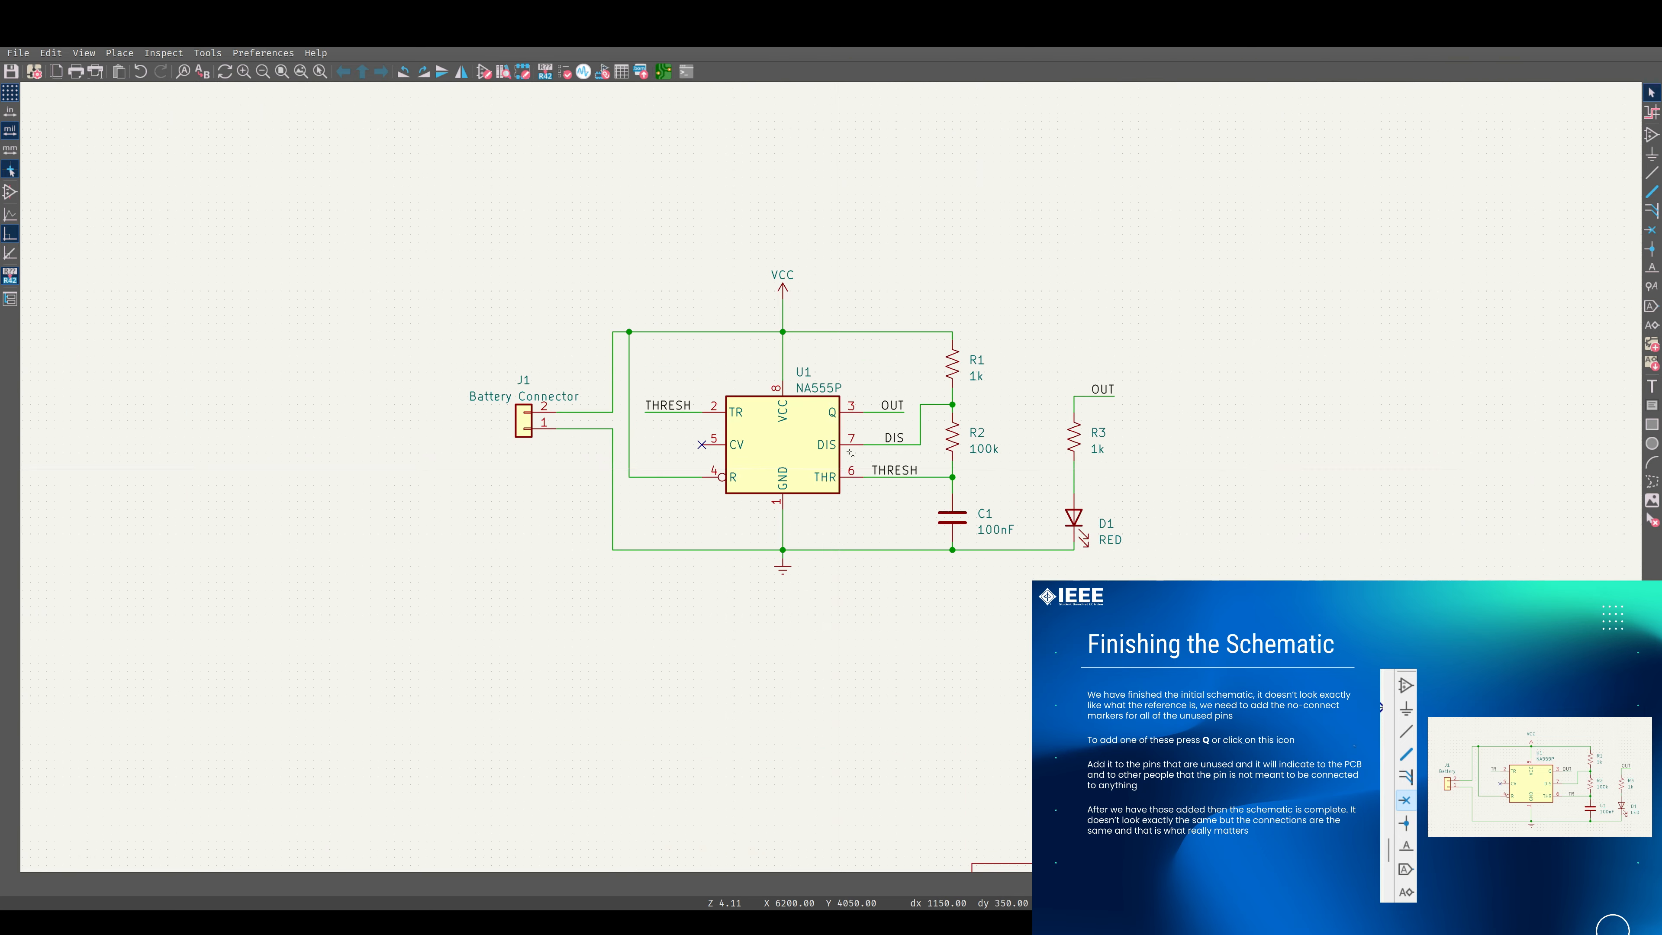
middle_click_drag(856, 443, 804, 481)
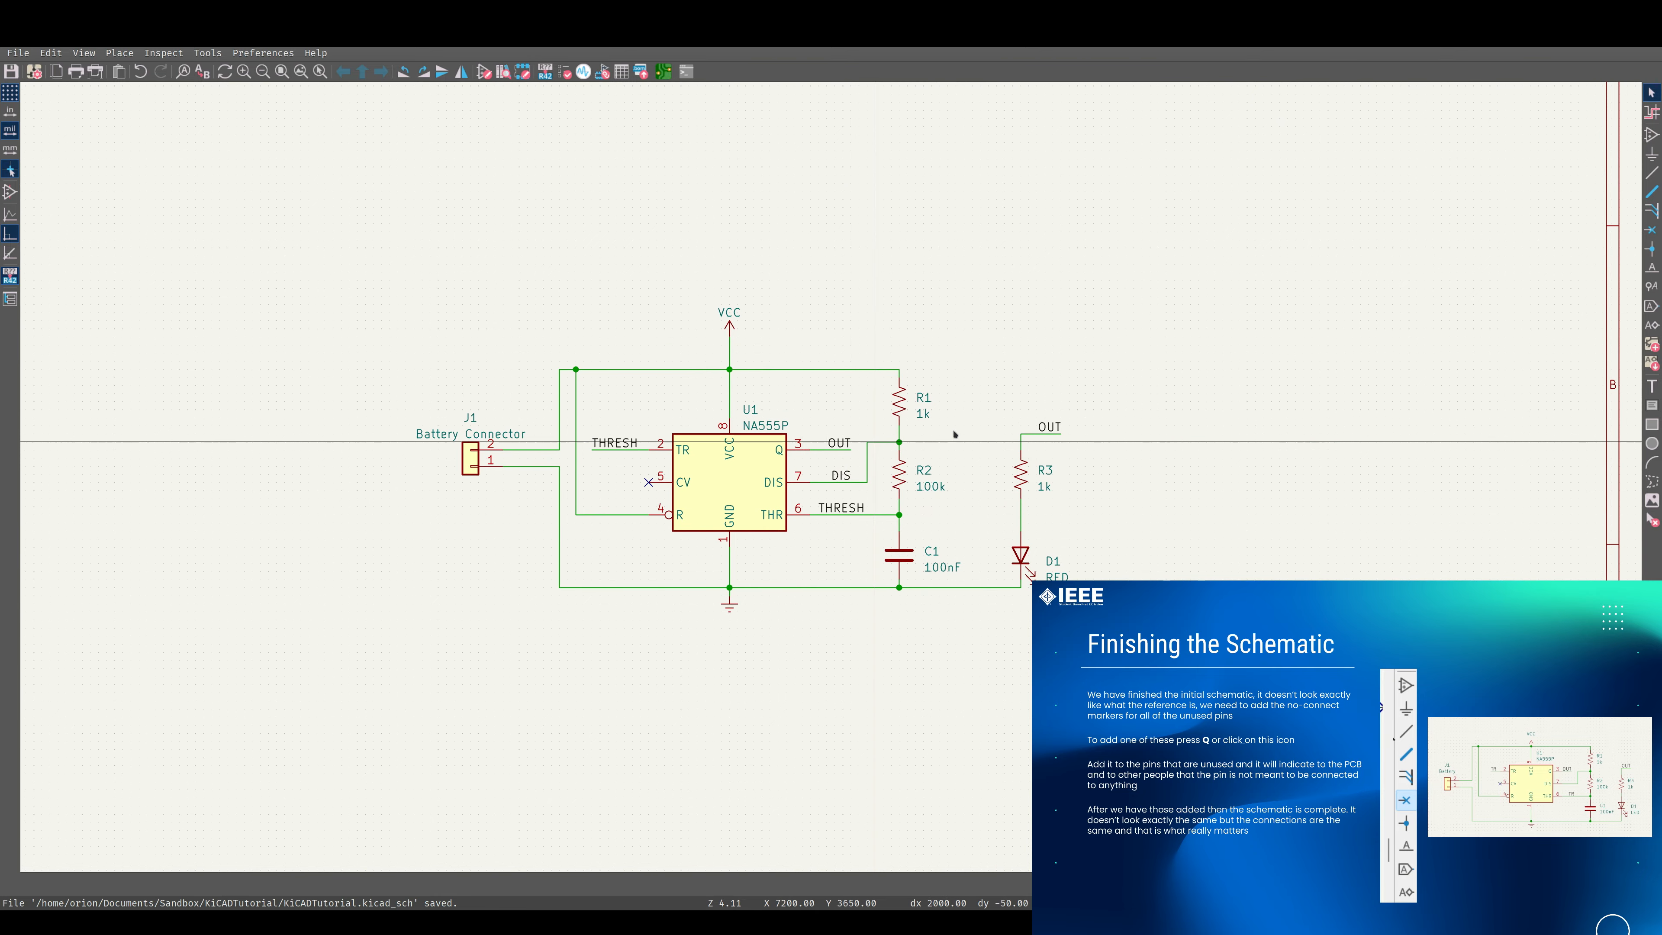
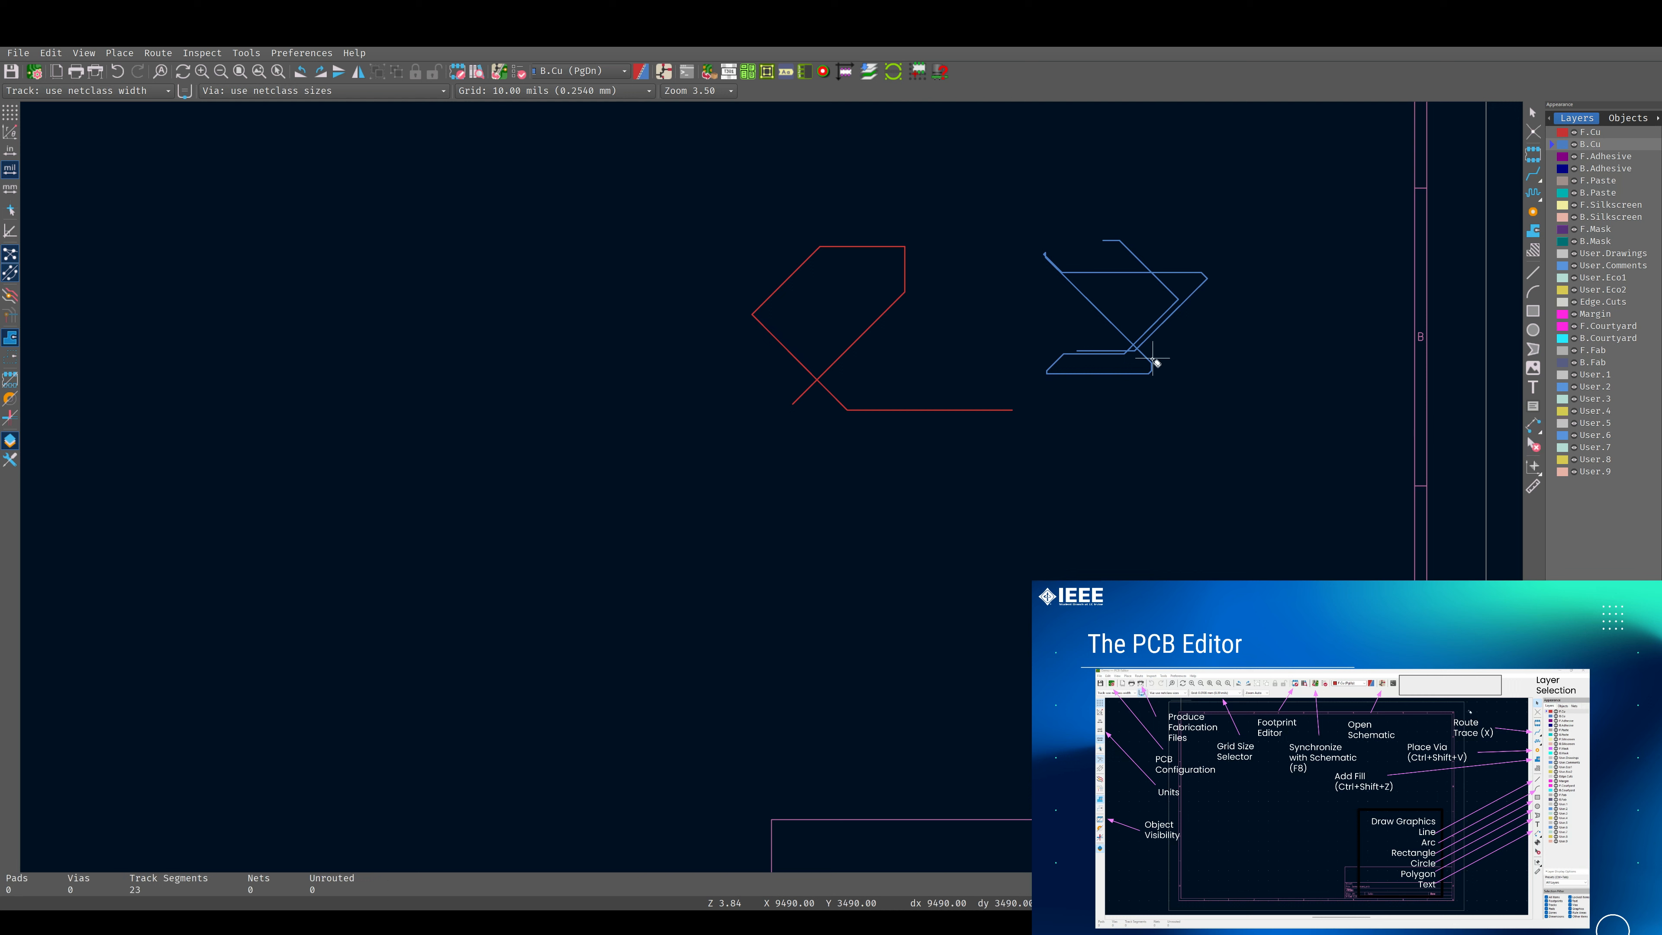
Delete the diagonal blue B.Cu track segments where the tracks cross.
left_click(1140, 344)
left_click(1129, 349)
Measure the diagonal distance from the empty area below the red track to the inside of the blue tracks.
left_click(1533, 468)
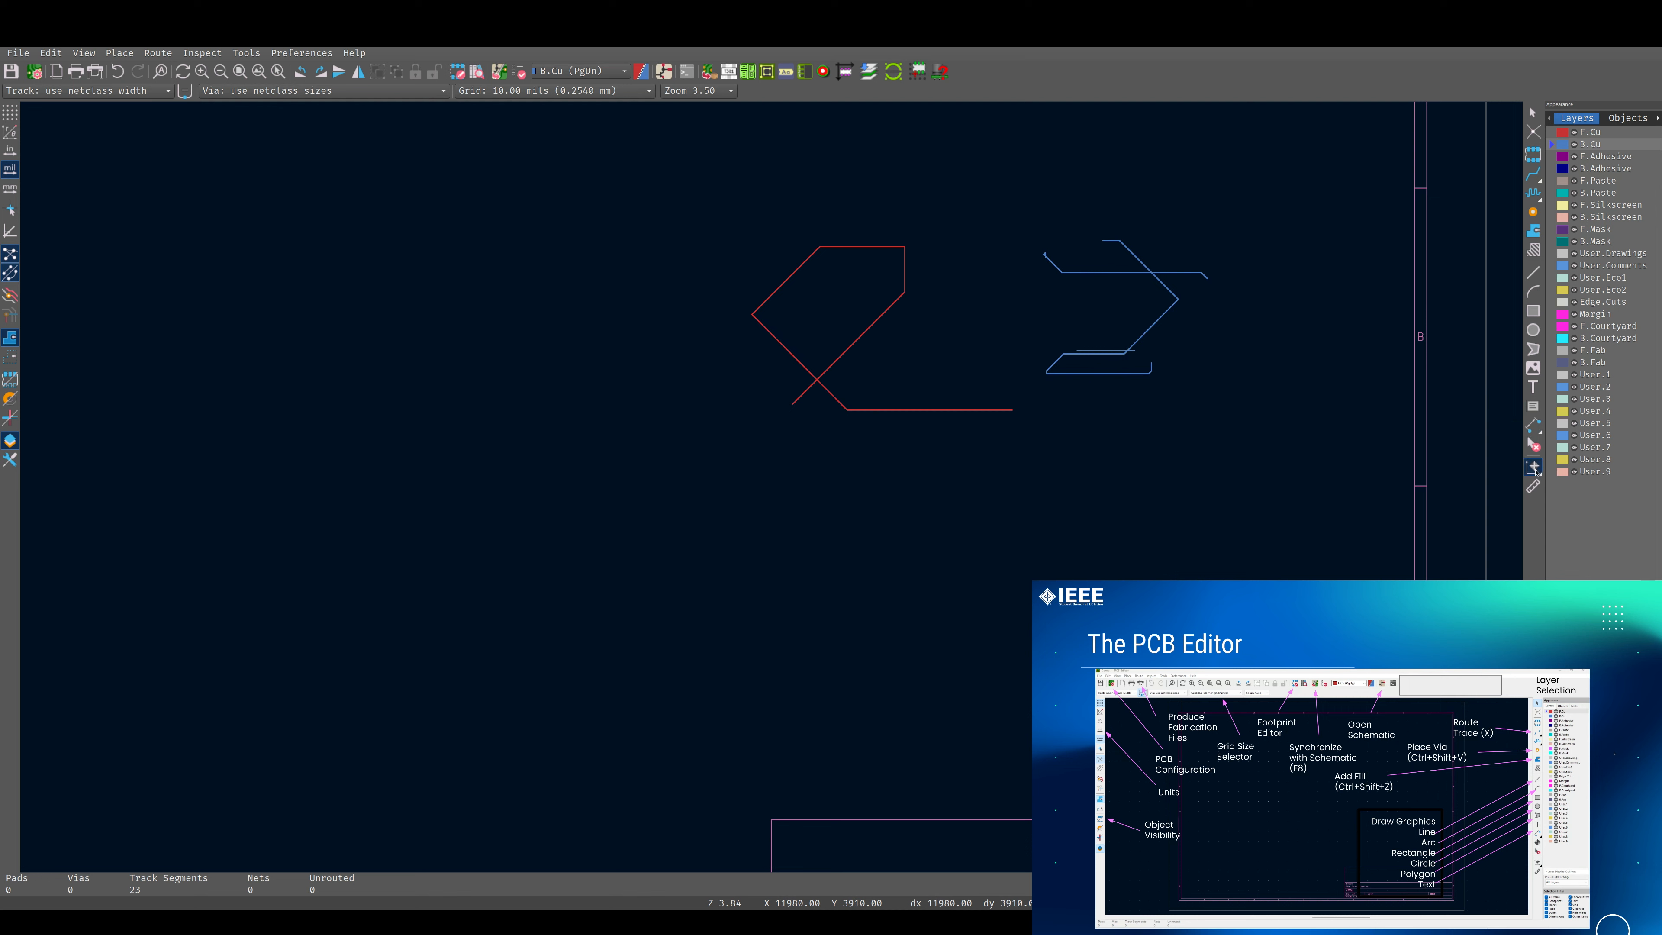
left_click(1533, 485)
left_click(900, 515)
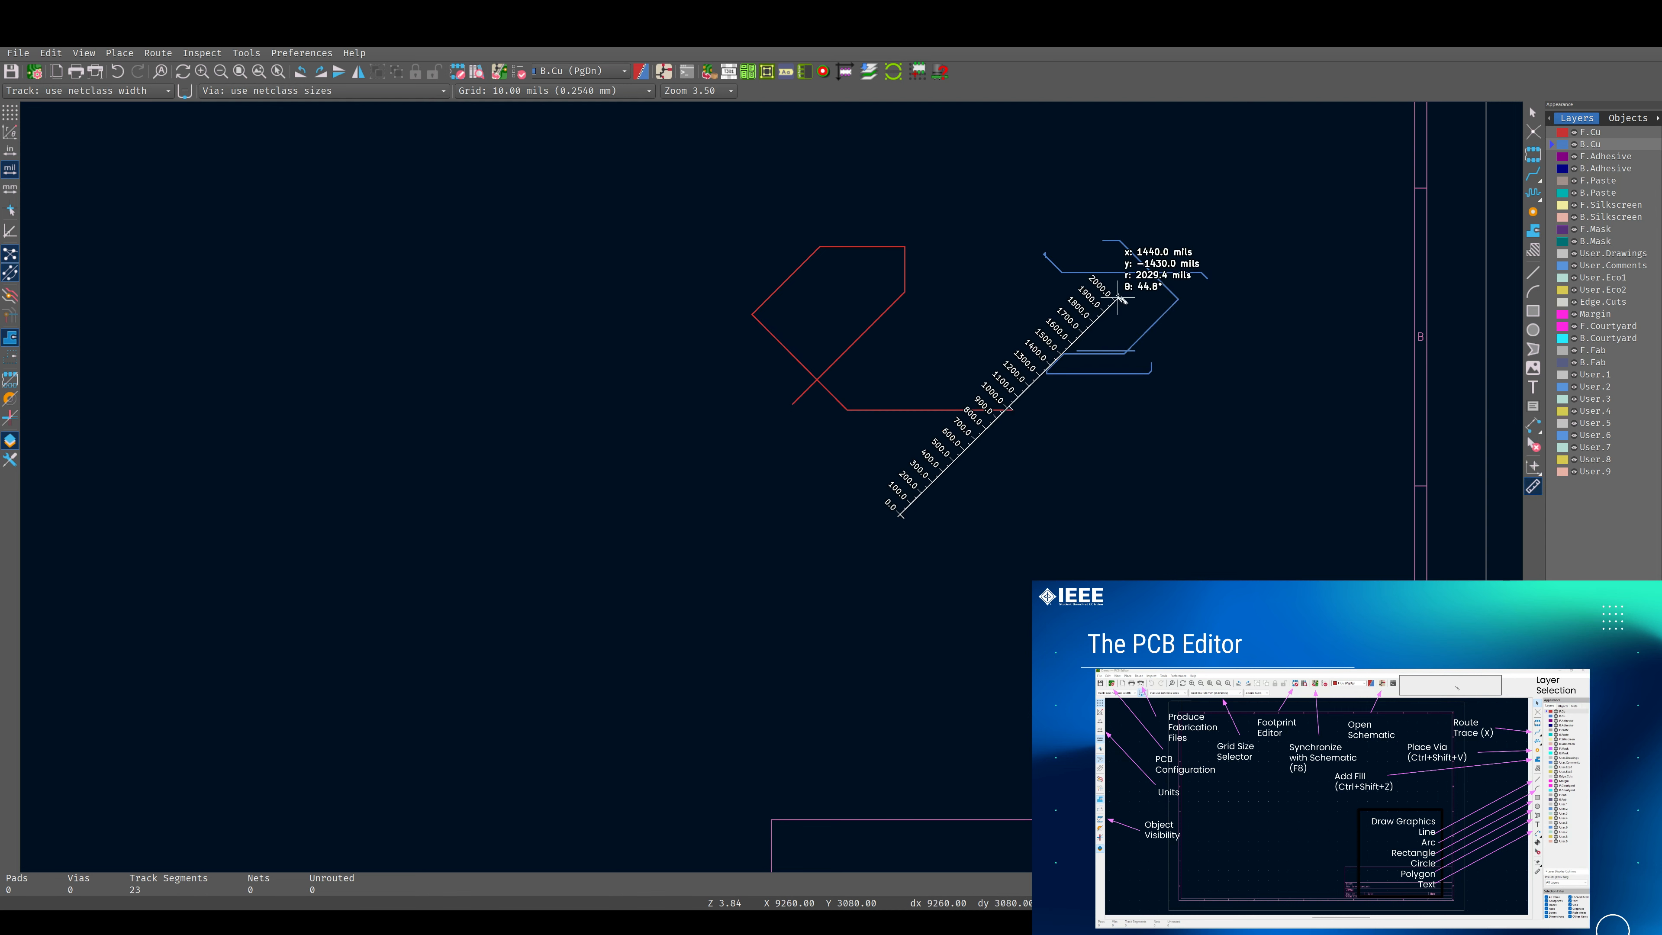
left_click(1118, 296)
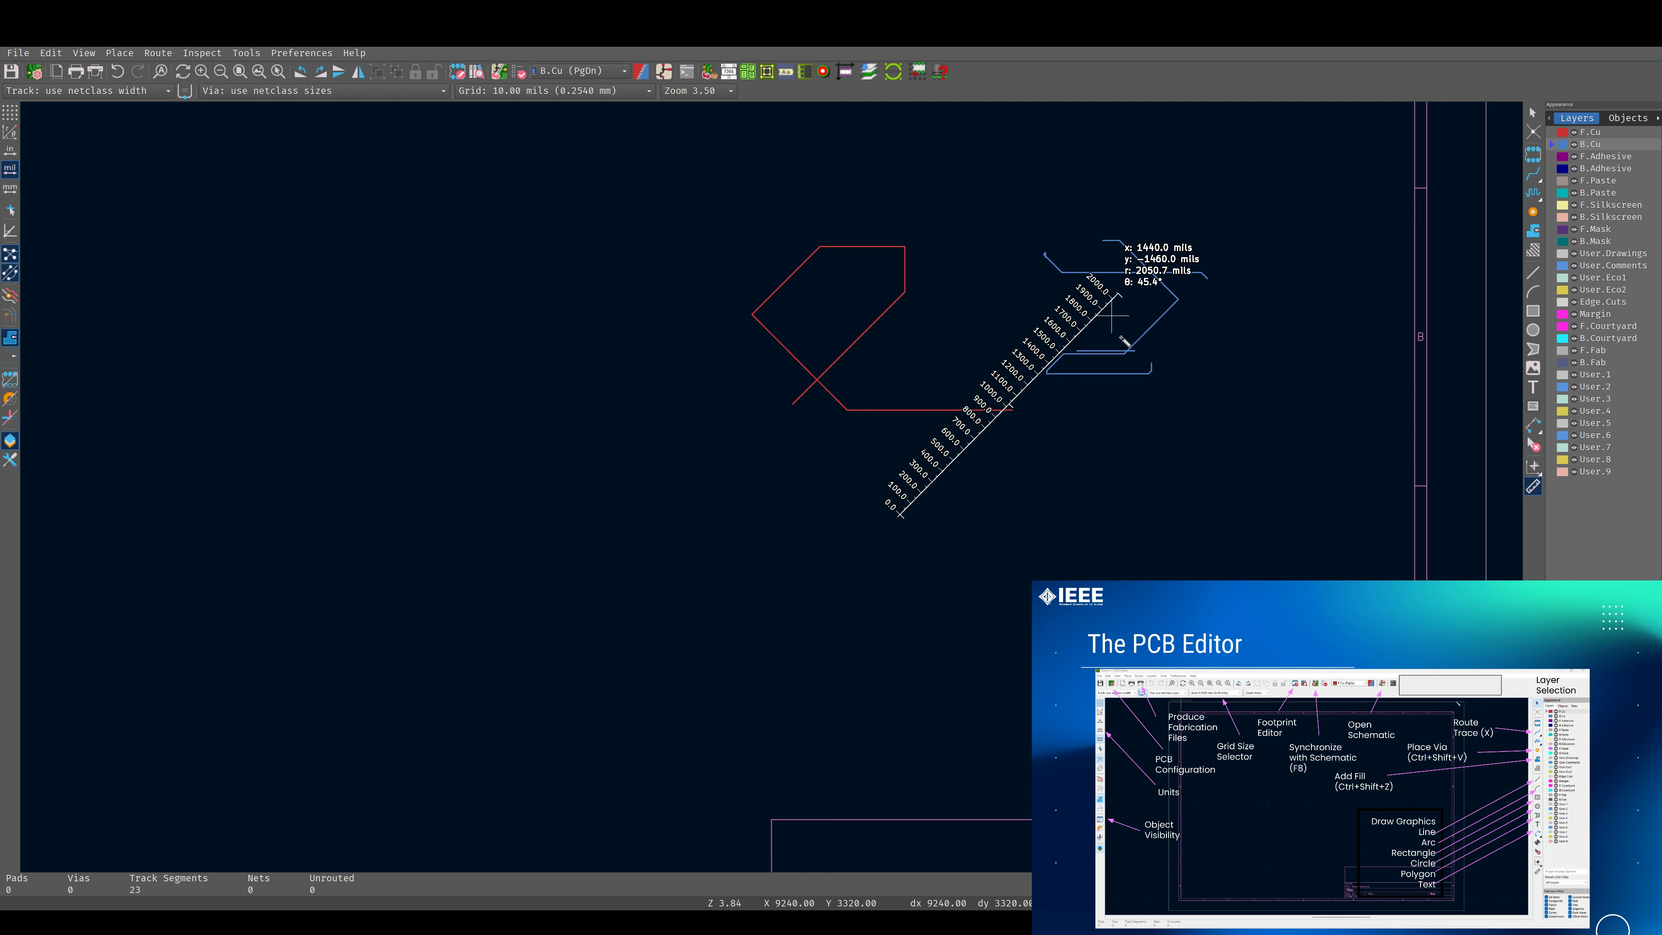
key("Escape")
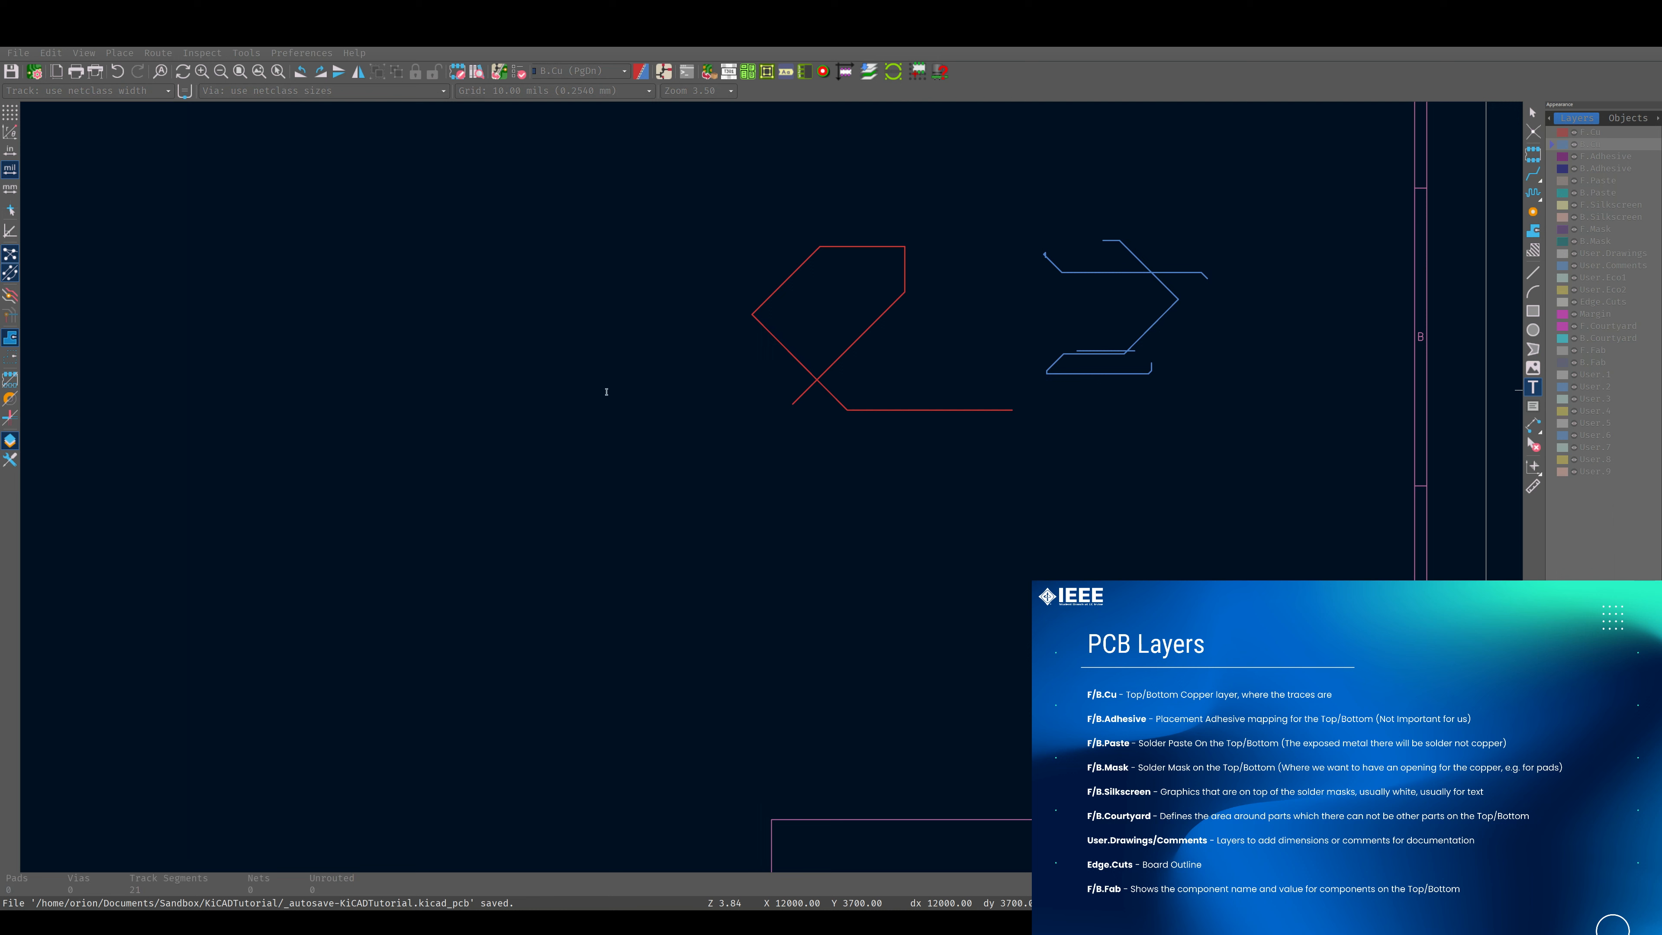
Place a mirrored "Hi there" text on F.Silkscreen beside the red tracks and delete it.
key("Return")
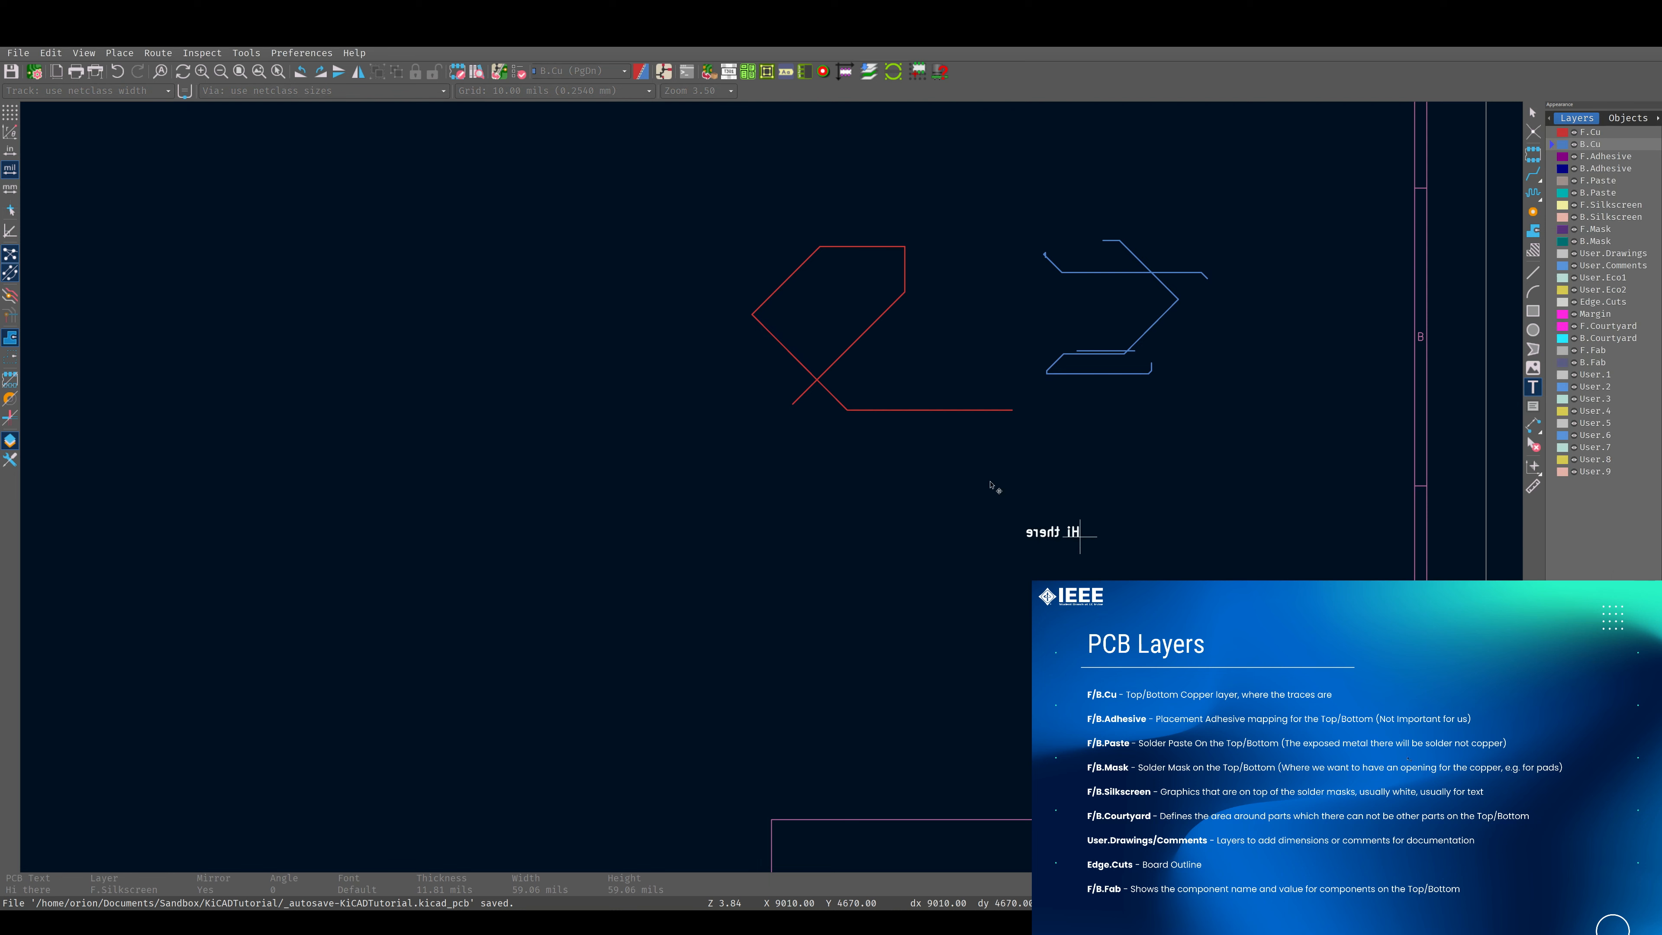
left_click(706, 342)
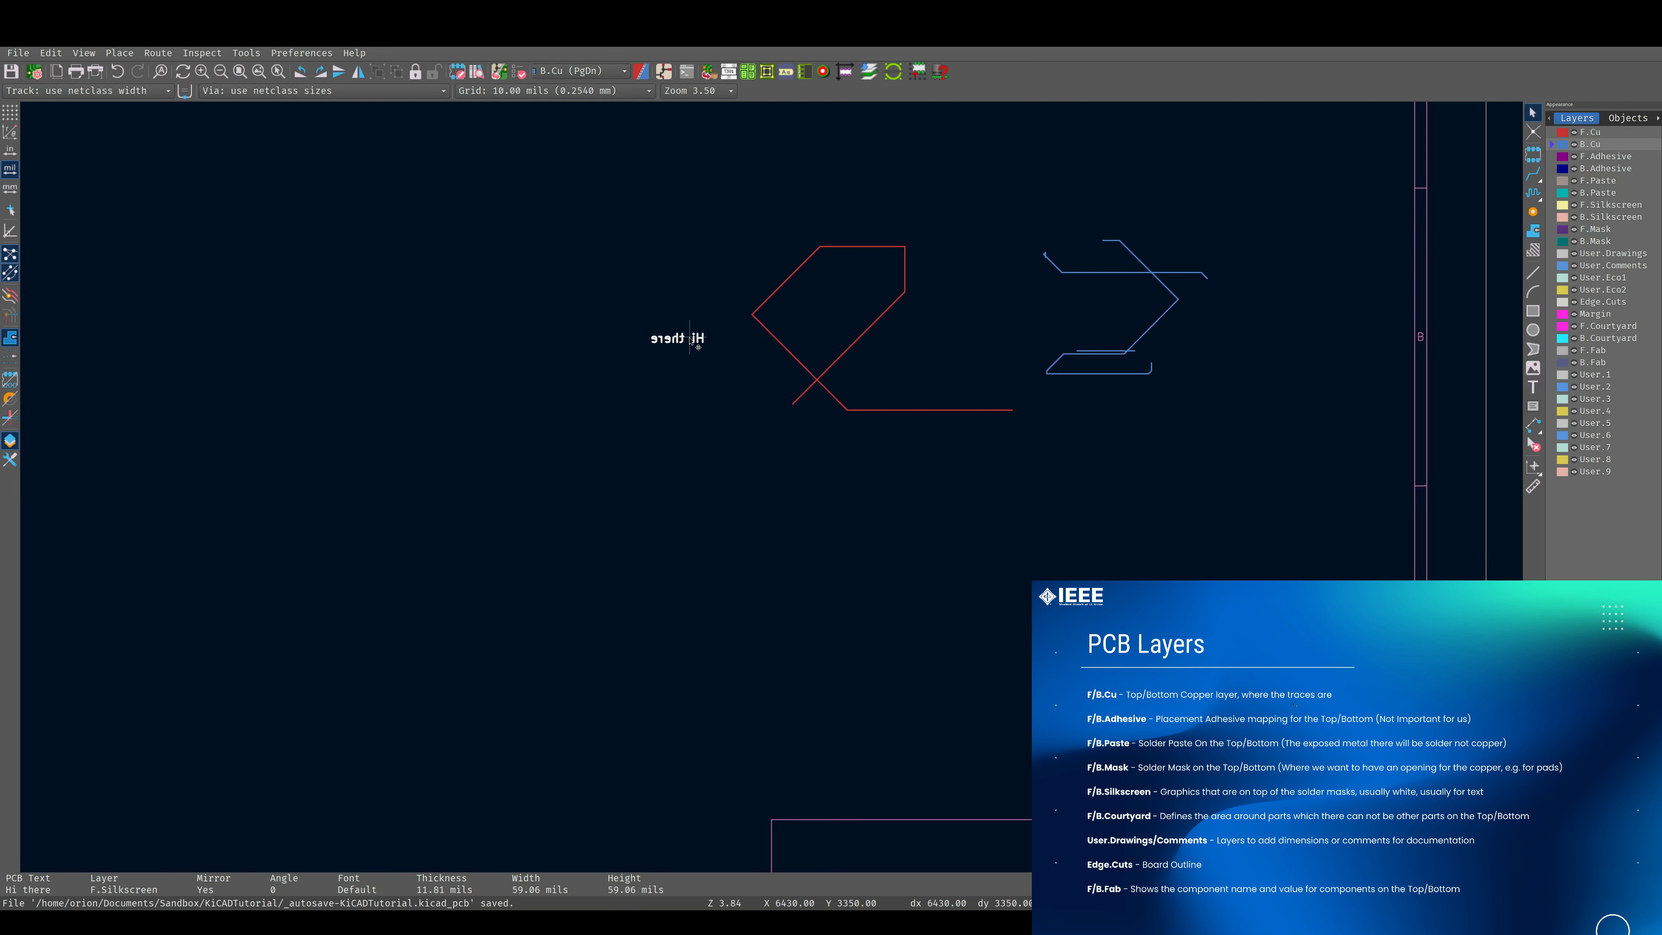
key("Delete")
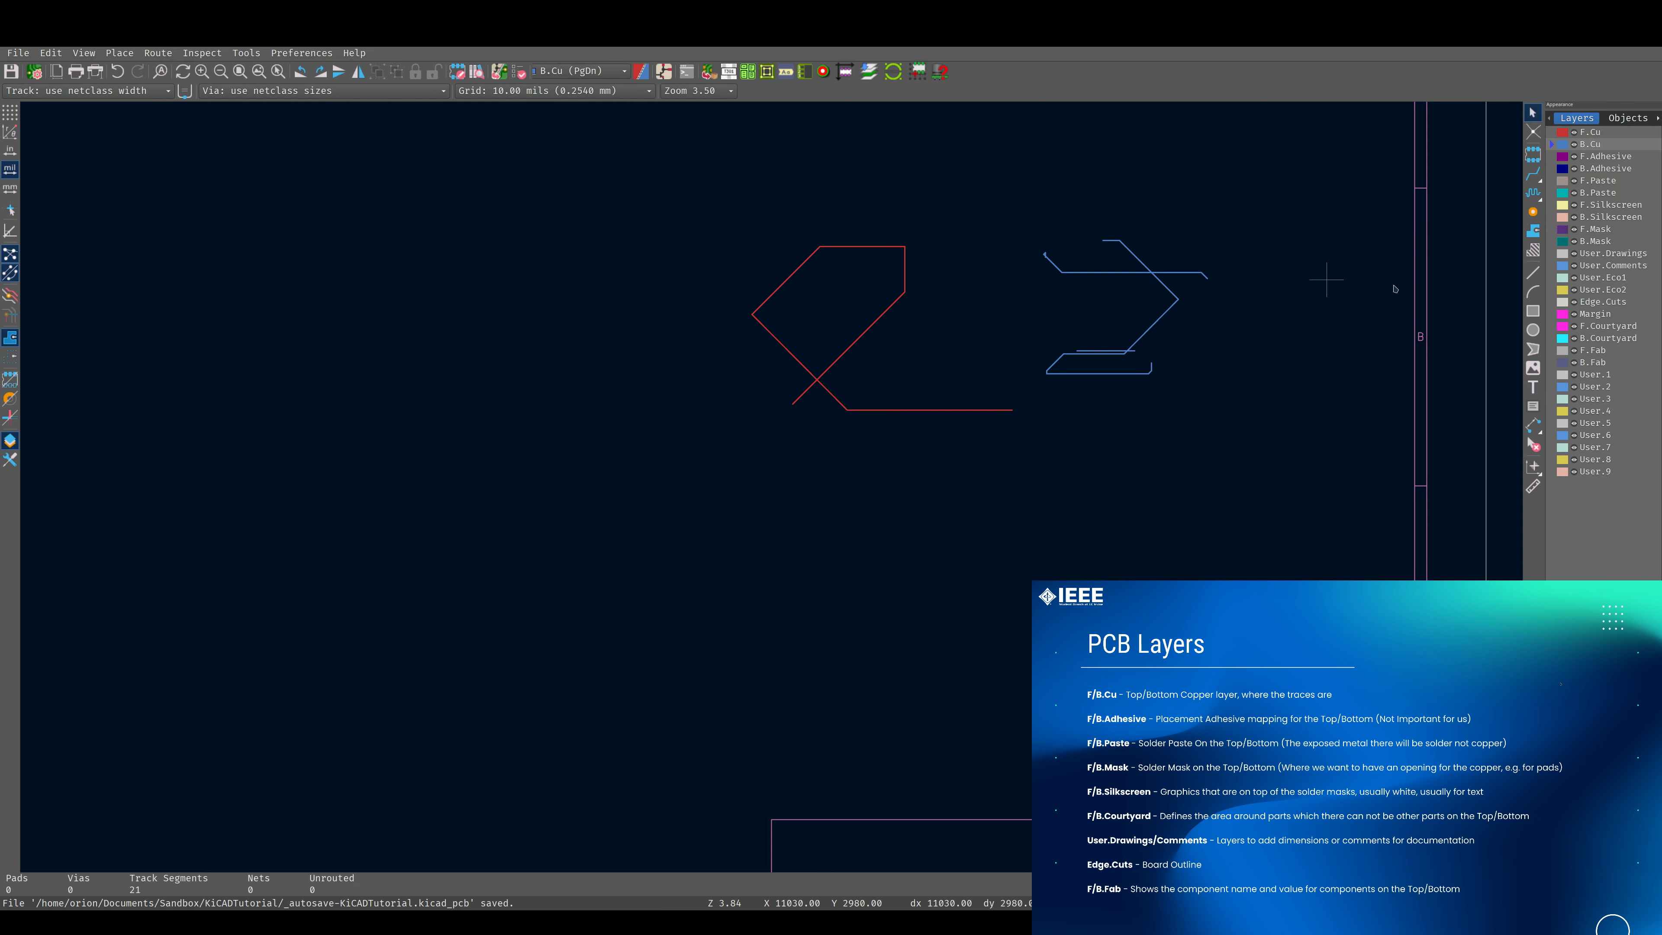
Make the F.Silkscreen, B.Silkscreen, F.Mask and B.Mask layers active one after another.
left_click(1553, 208)
left_click(1553, 218)
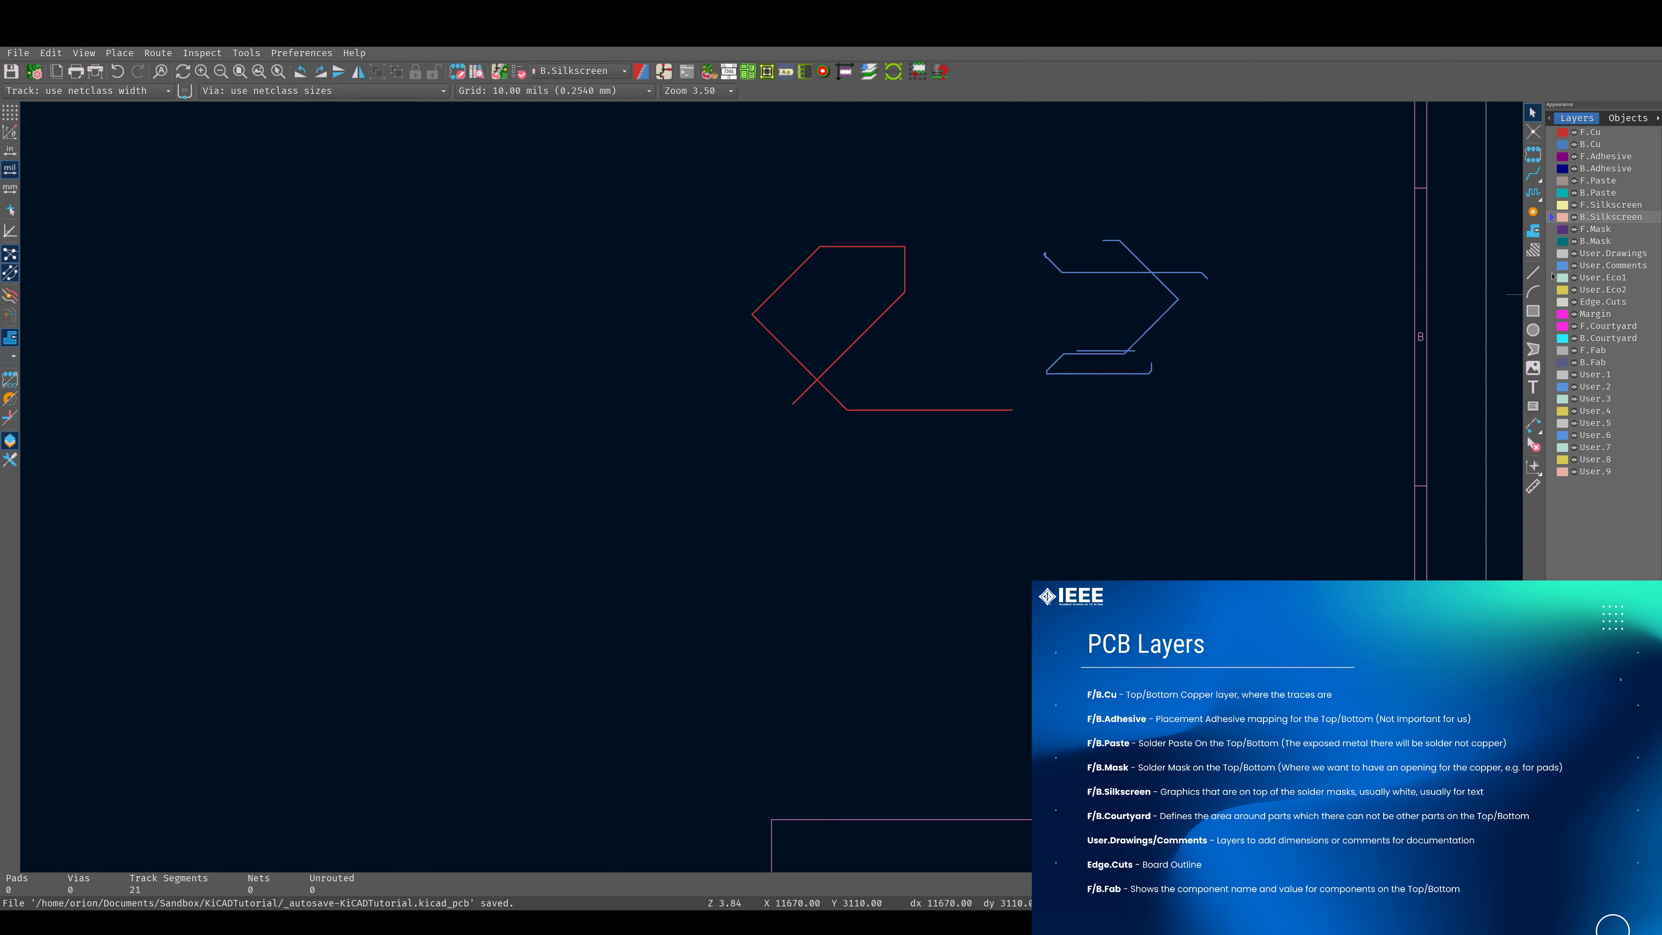
left_click(1562, 233)
left_click(1554, 241)
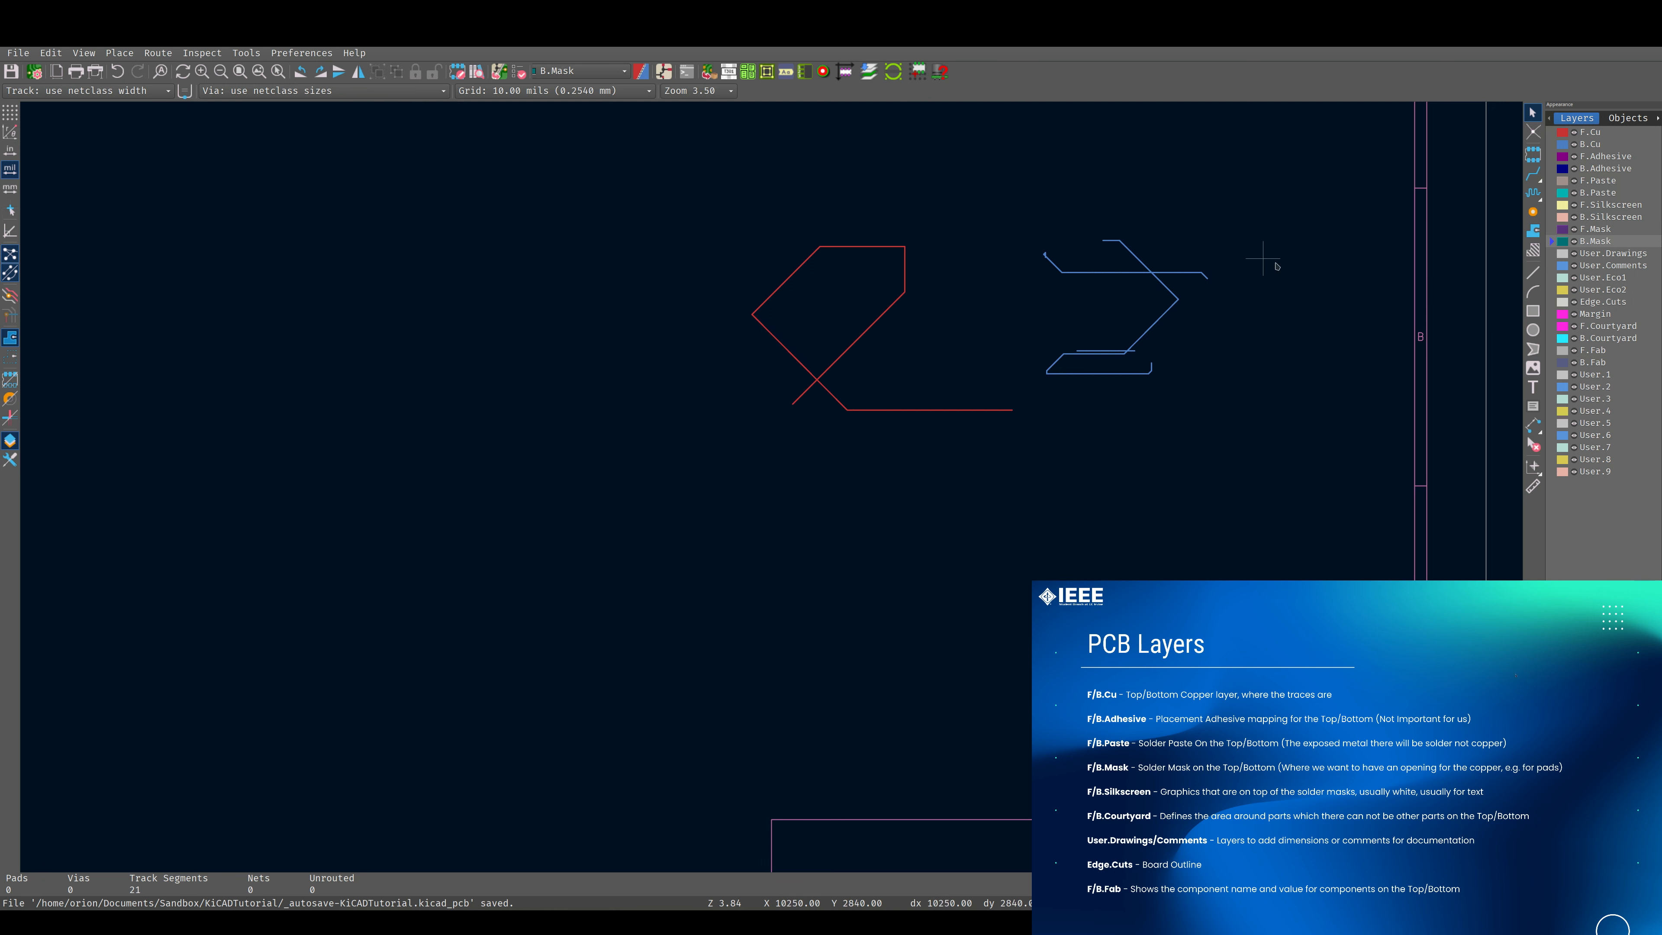
Draw a closed four-sided board outline on Edge.Cuts around all the tracks, with its slanted left edge about 2870 mils long.
left_click(1561, 302)
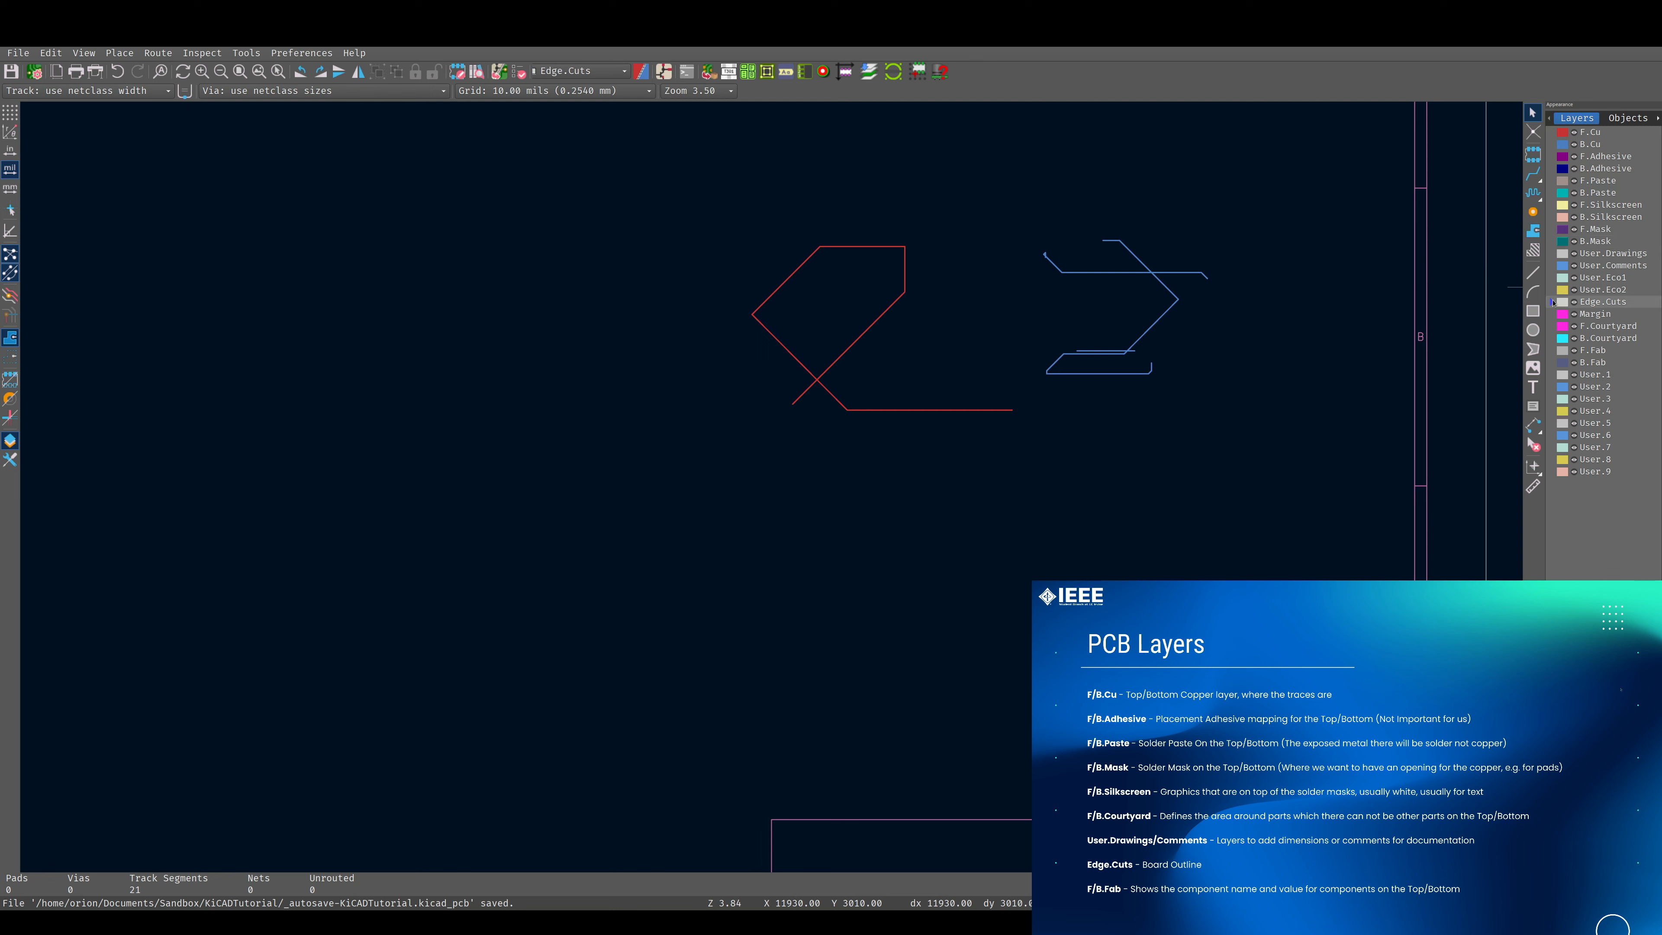
left_click(1533, 273)
left_click(560, 185)
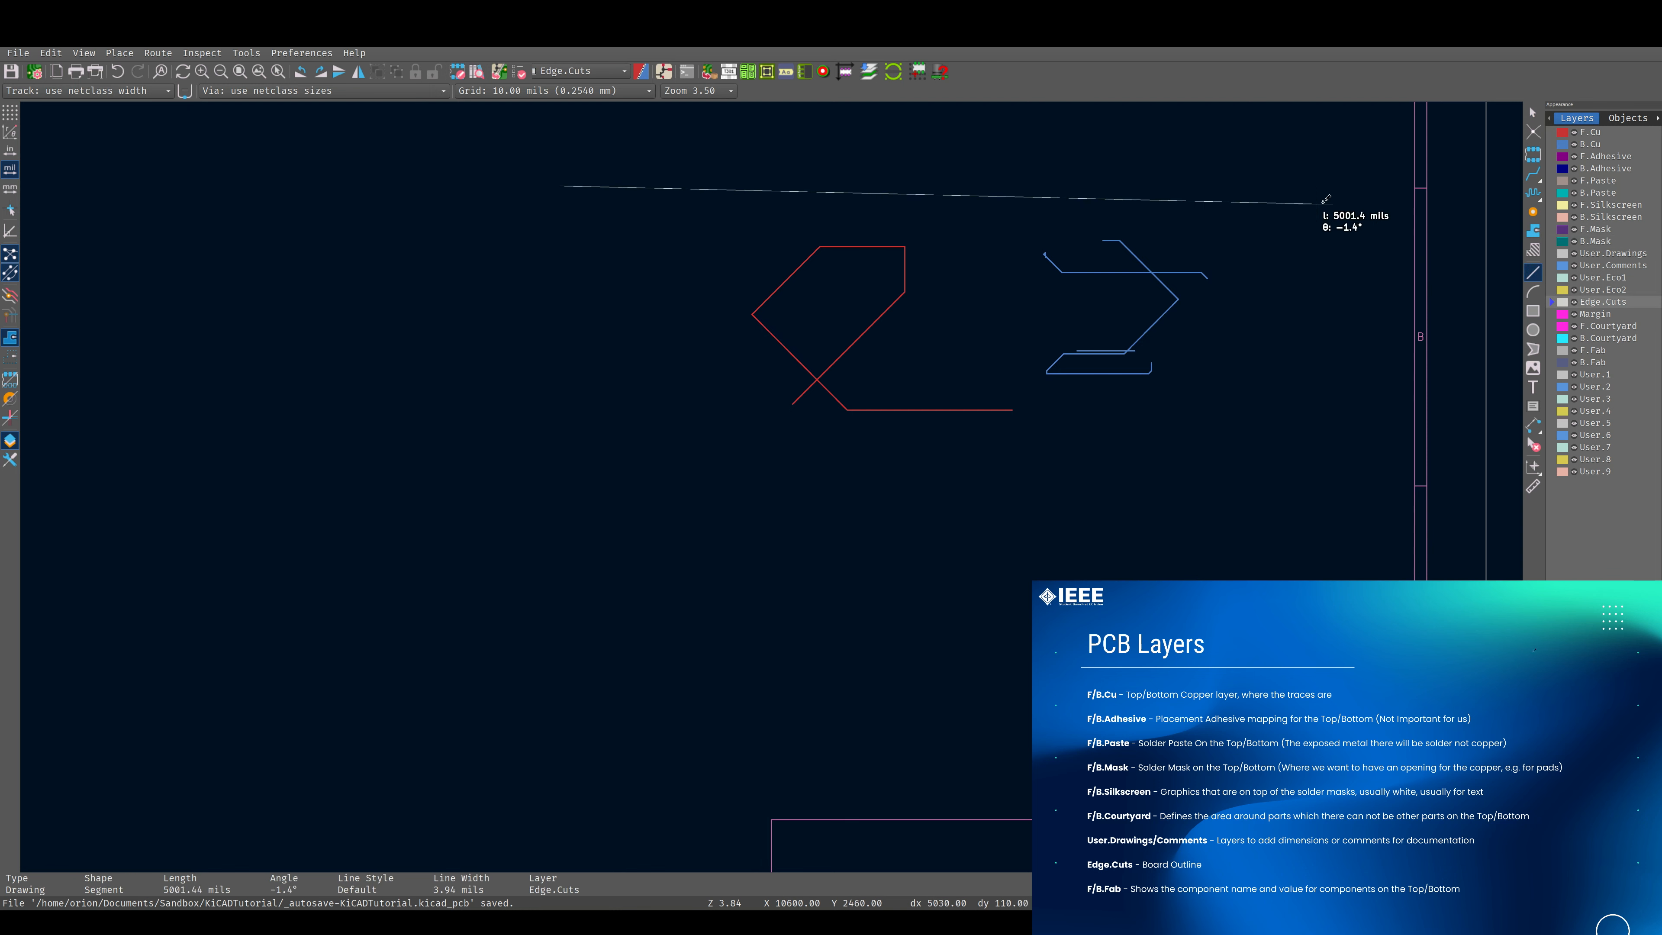
left_click(1332, 190)
left_click(1277, 543)
left_click(761, 570)
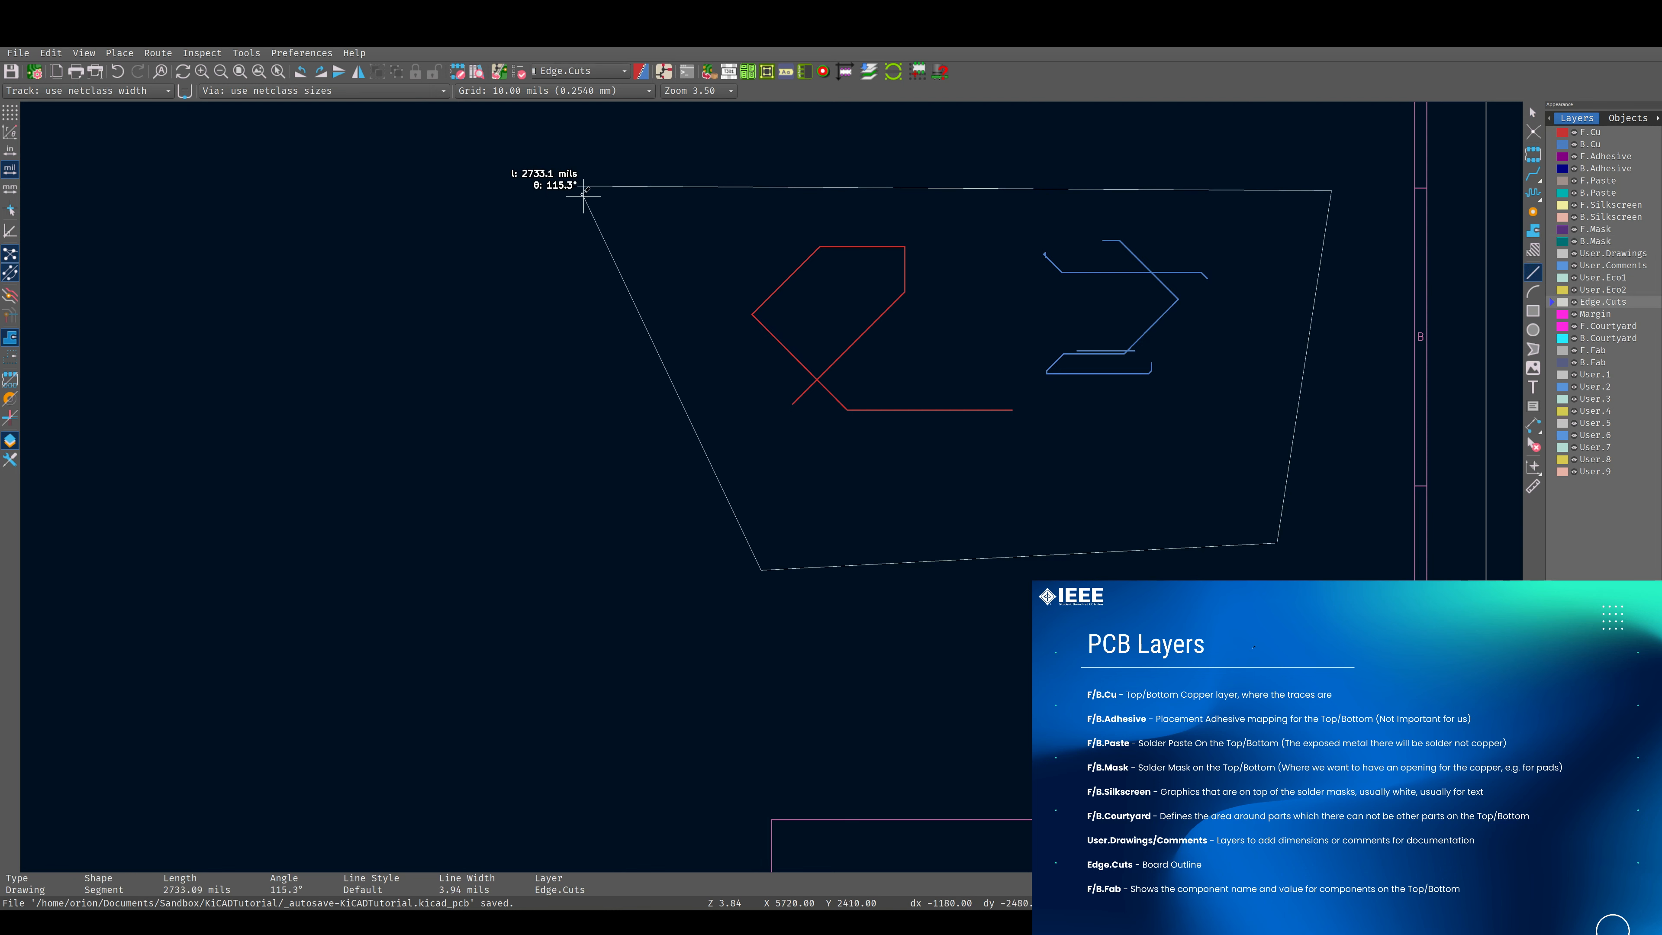
left_click(559, 186)
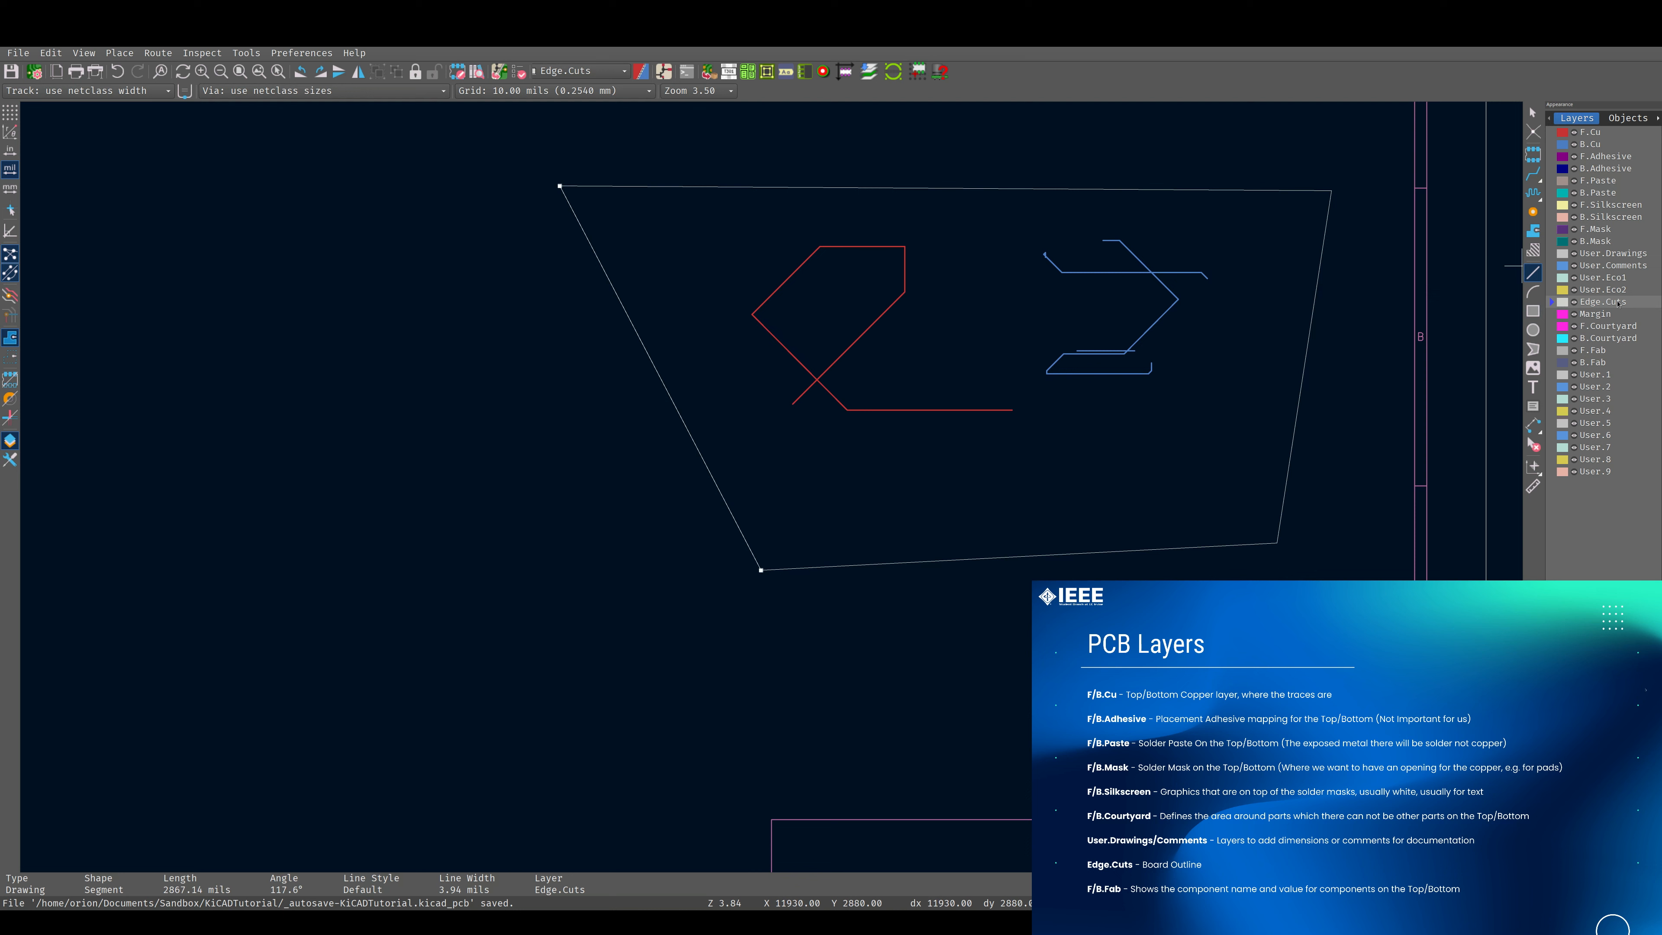
Draw an open zigzag of straight lines on the Margin layer across the red tracks.
left_click(1548, 315)
left_click(938, 396)
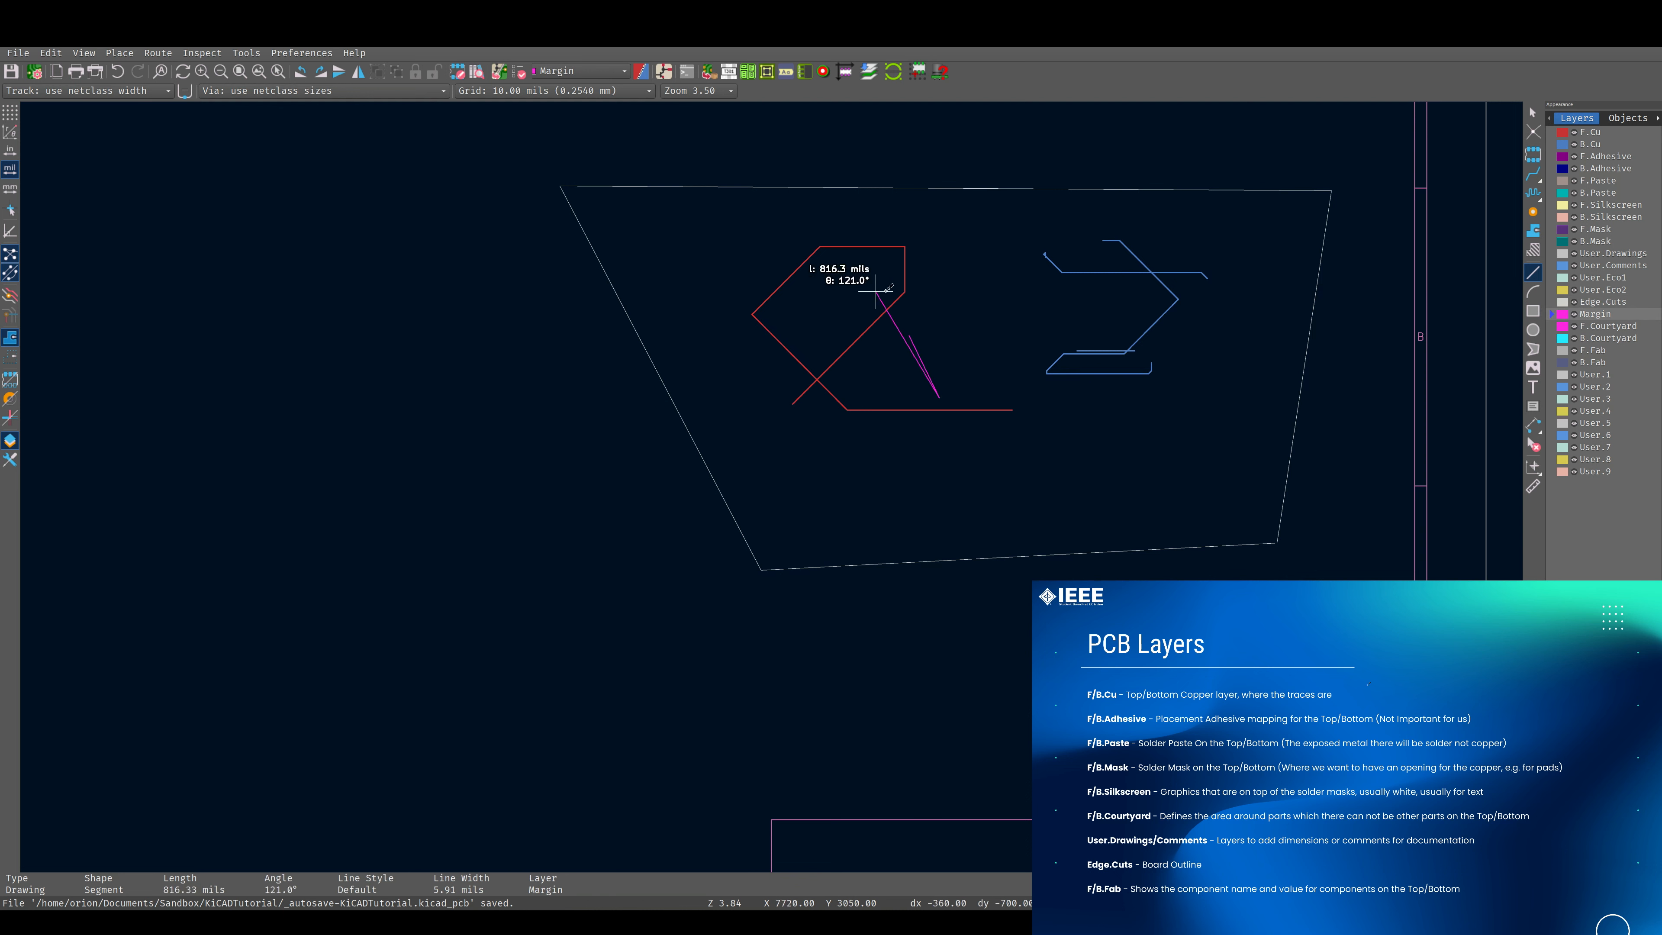
left_click(667, 365)
left_click(1001, 314)
left_click(853, 396)
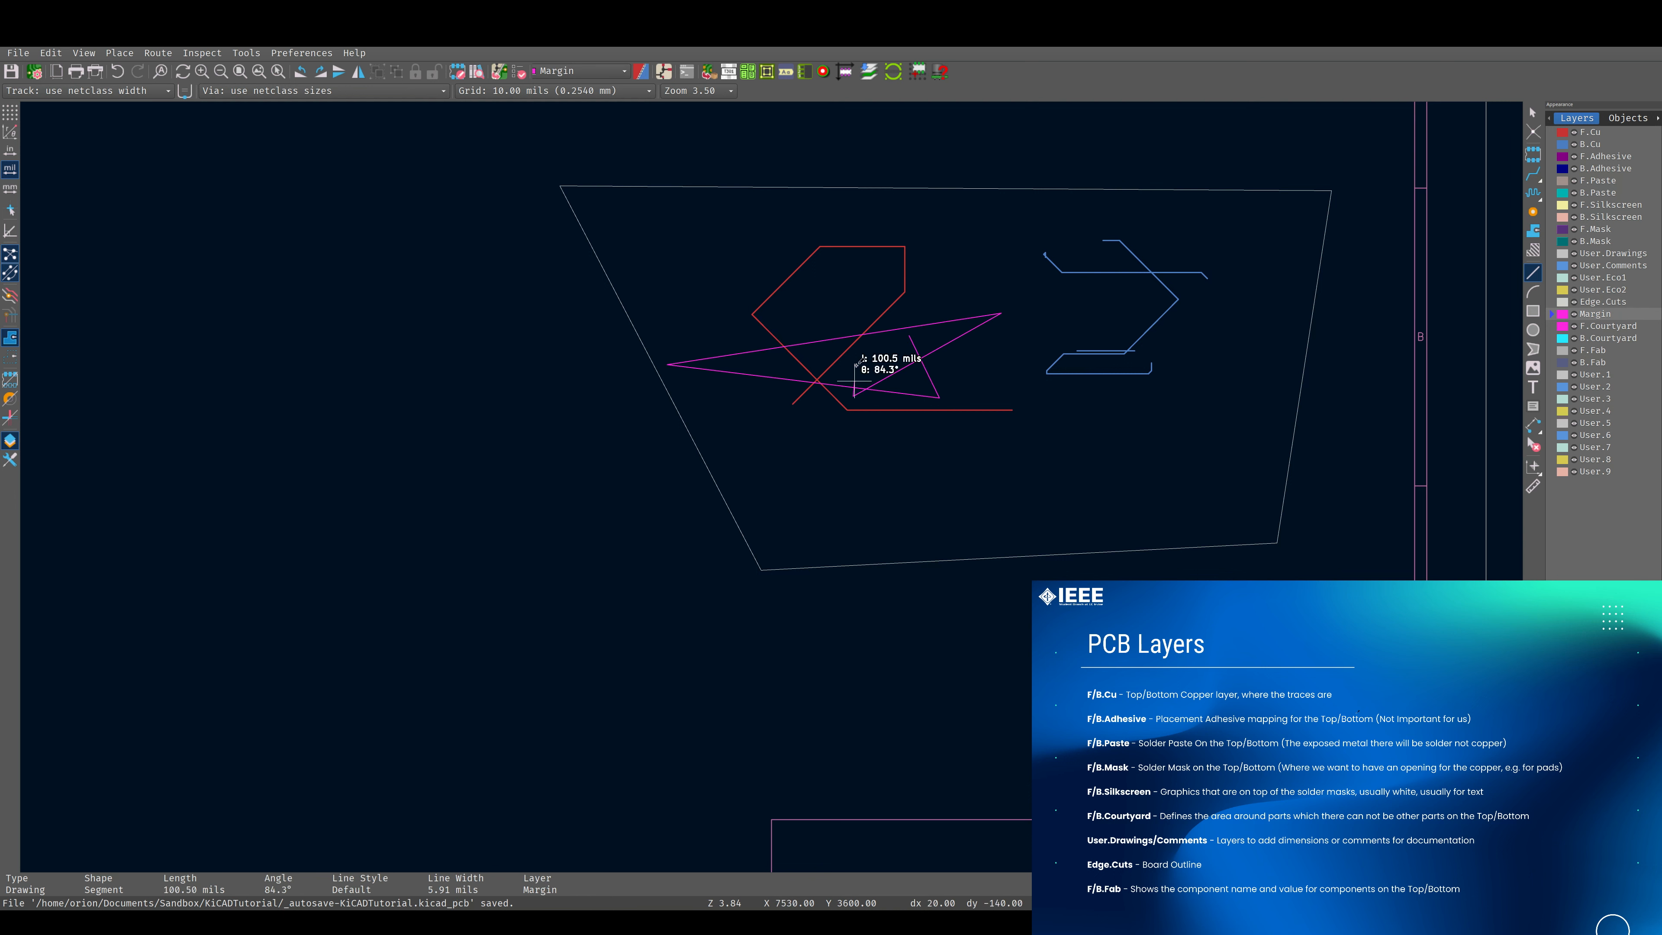
double_click(855, 353)
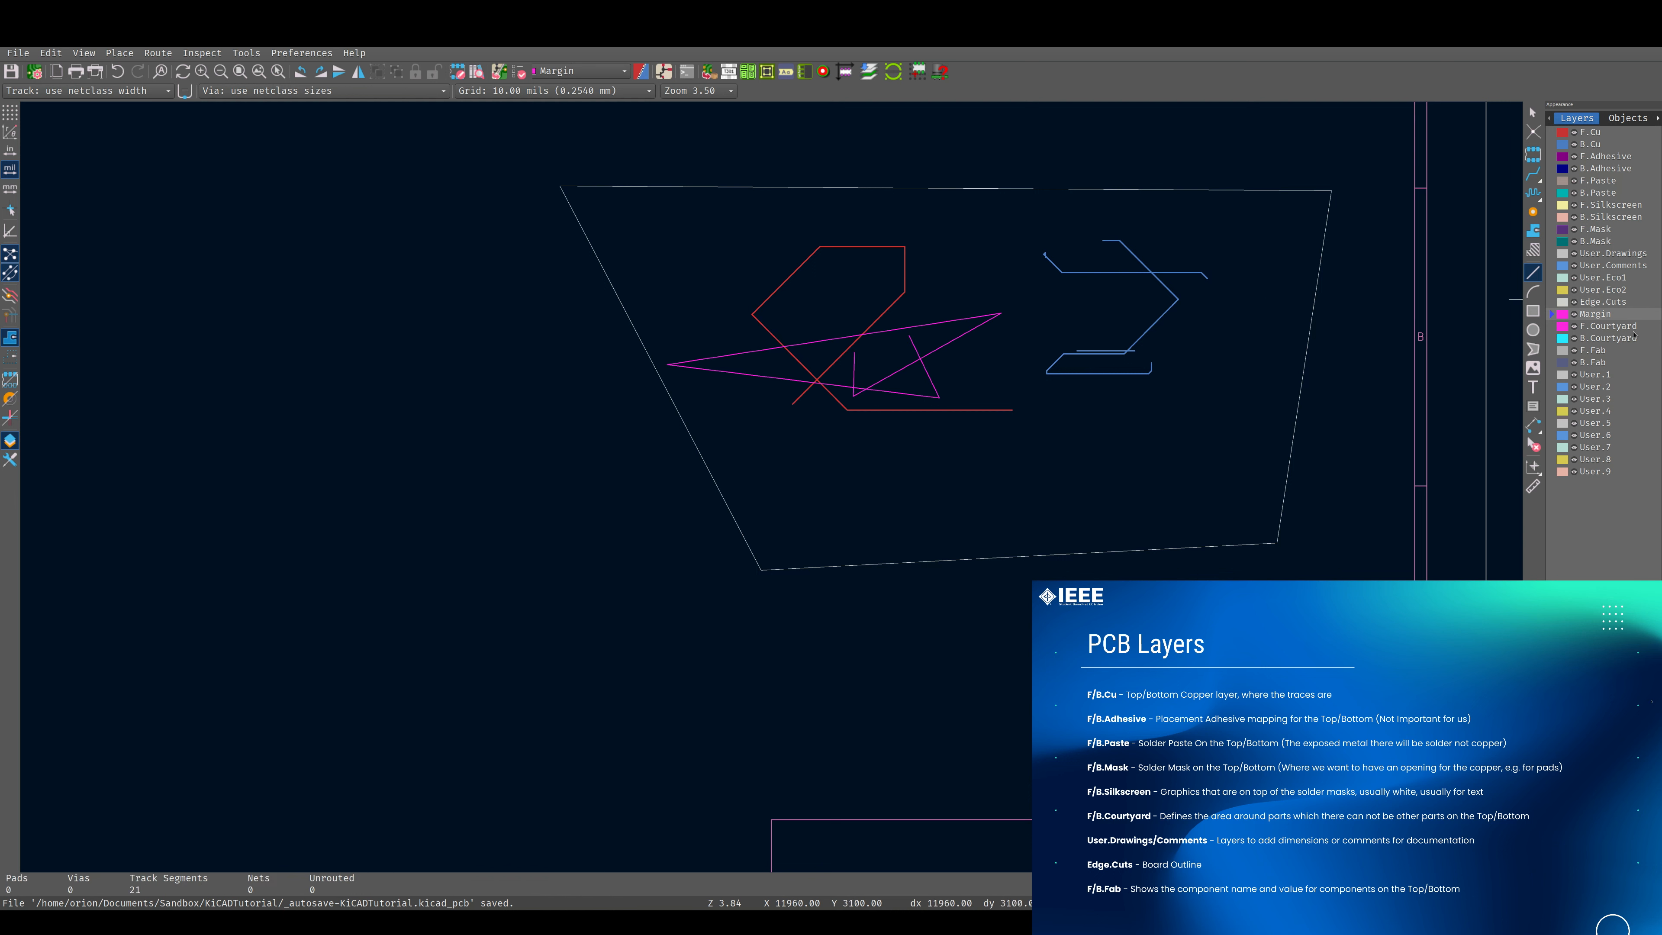
Draw a small closed four-sided outline on F.Courtyard below the blue tracks, with a top edge about 270 mils long.
left_click(1616, 326)
left_click(1024, 420)
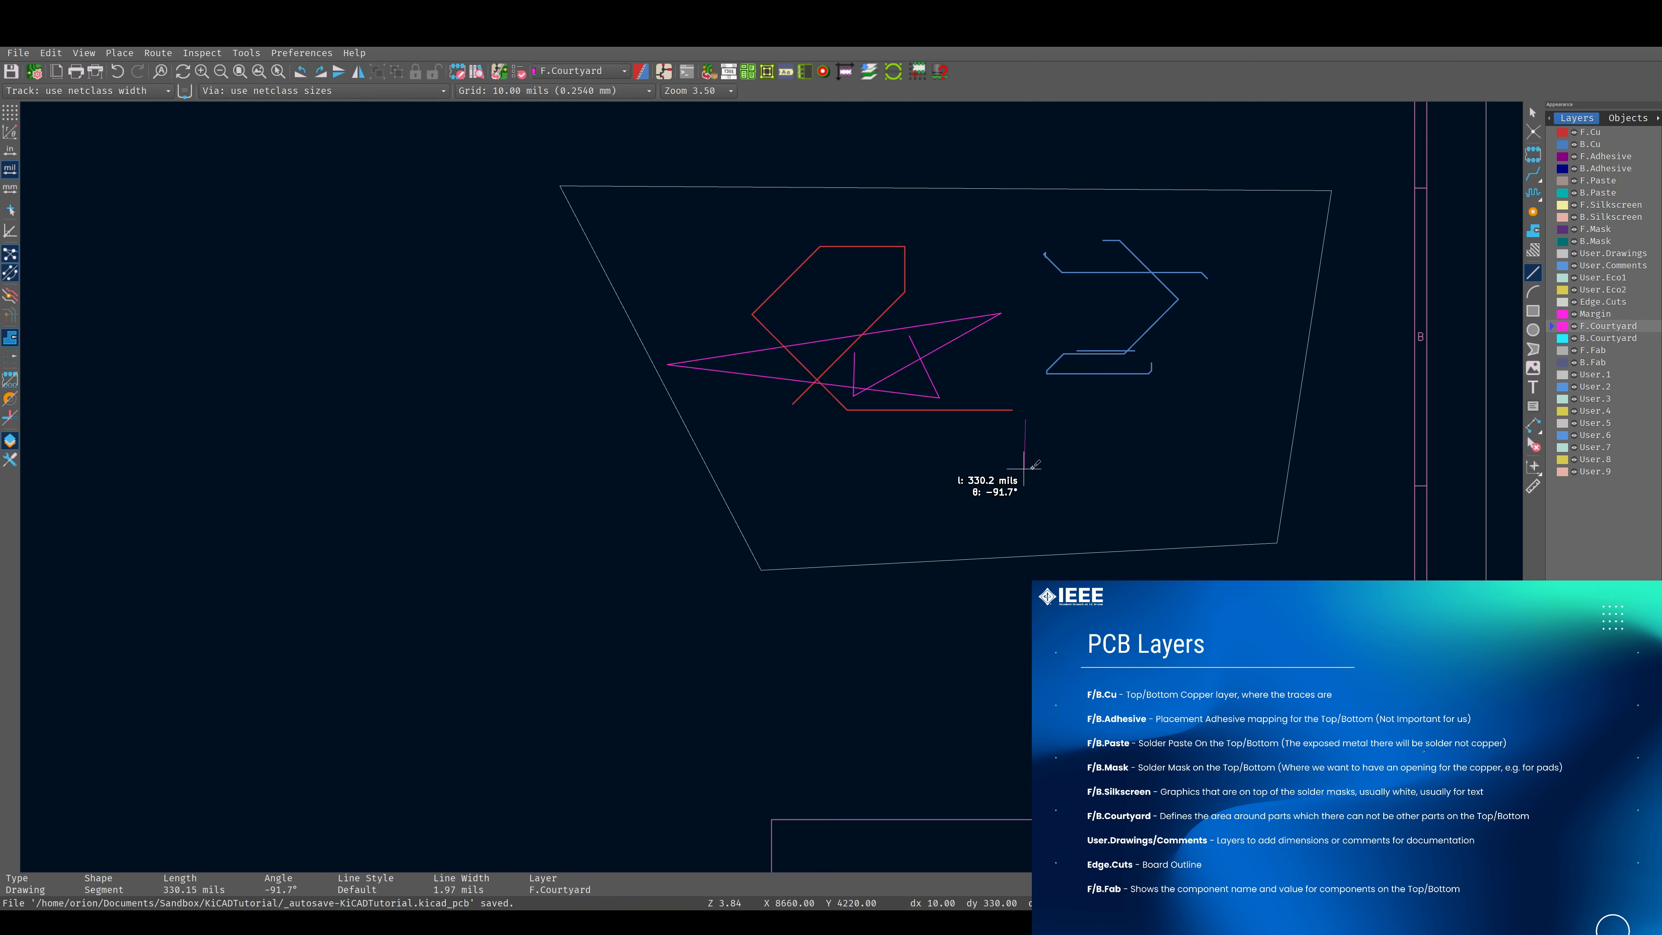
left_click(1028, 464)
left_click(1072, 462)
left_click(1066, 420)
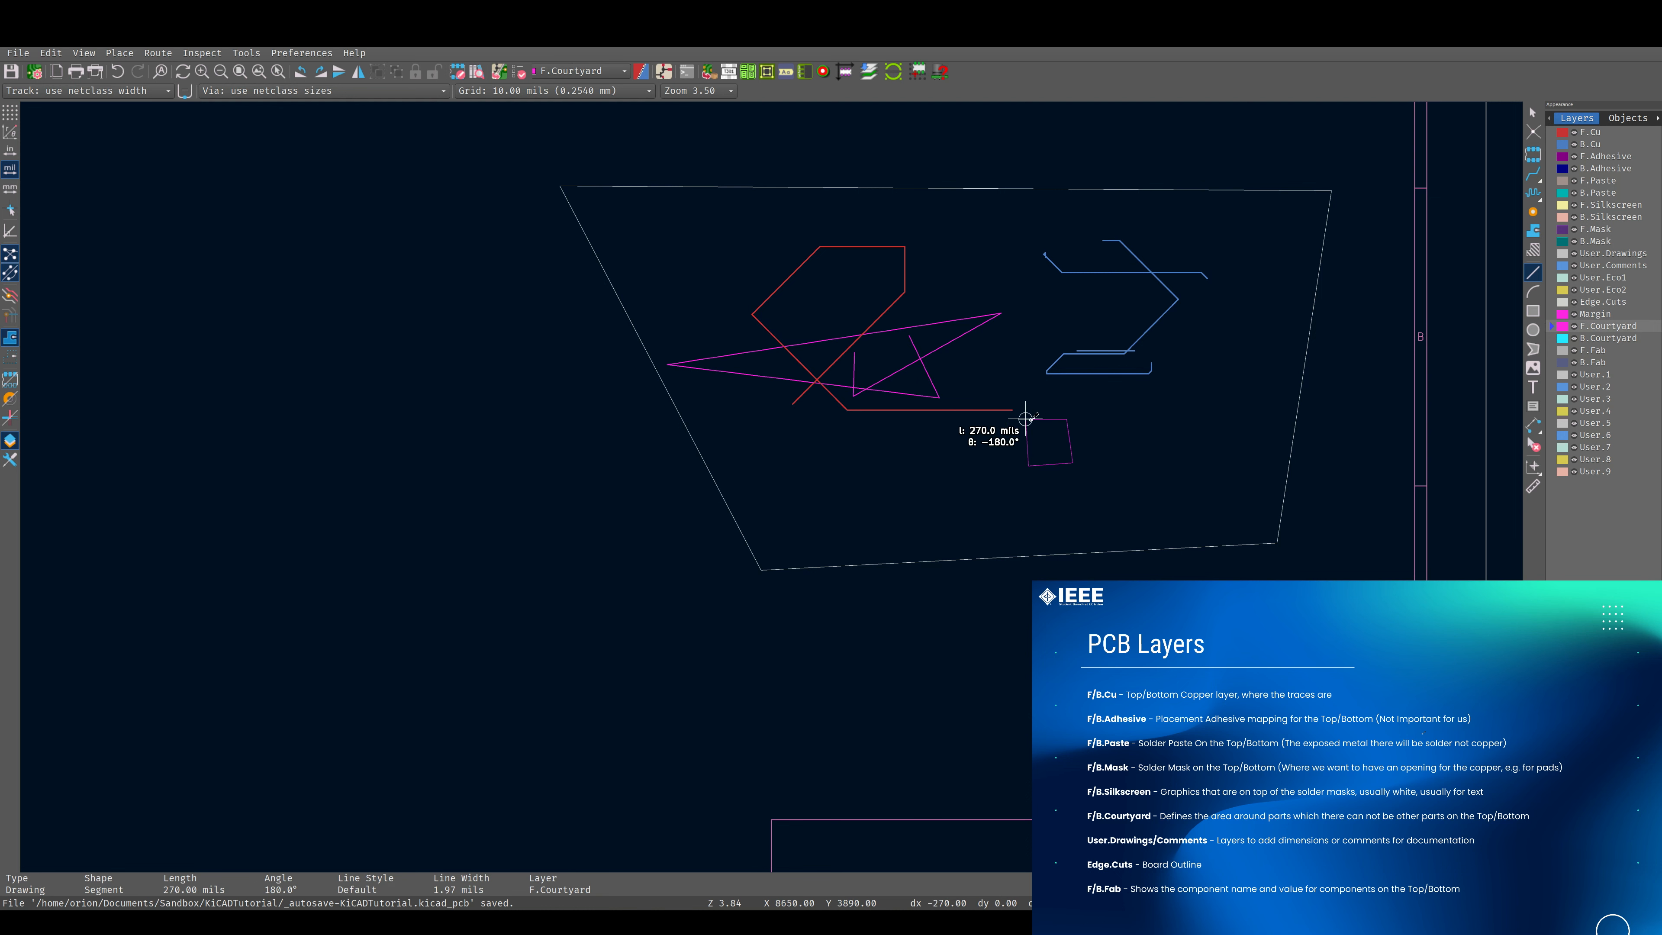
left_click(1025, 419)
Draw a second, larger four-sided F.Courtyard outline to the right of the small one, with a top edge about 470 mils long.
scroll(1147, 427, "up", 5)
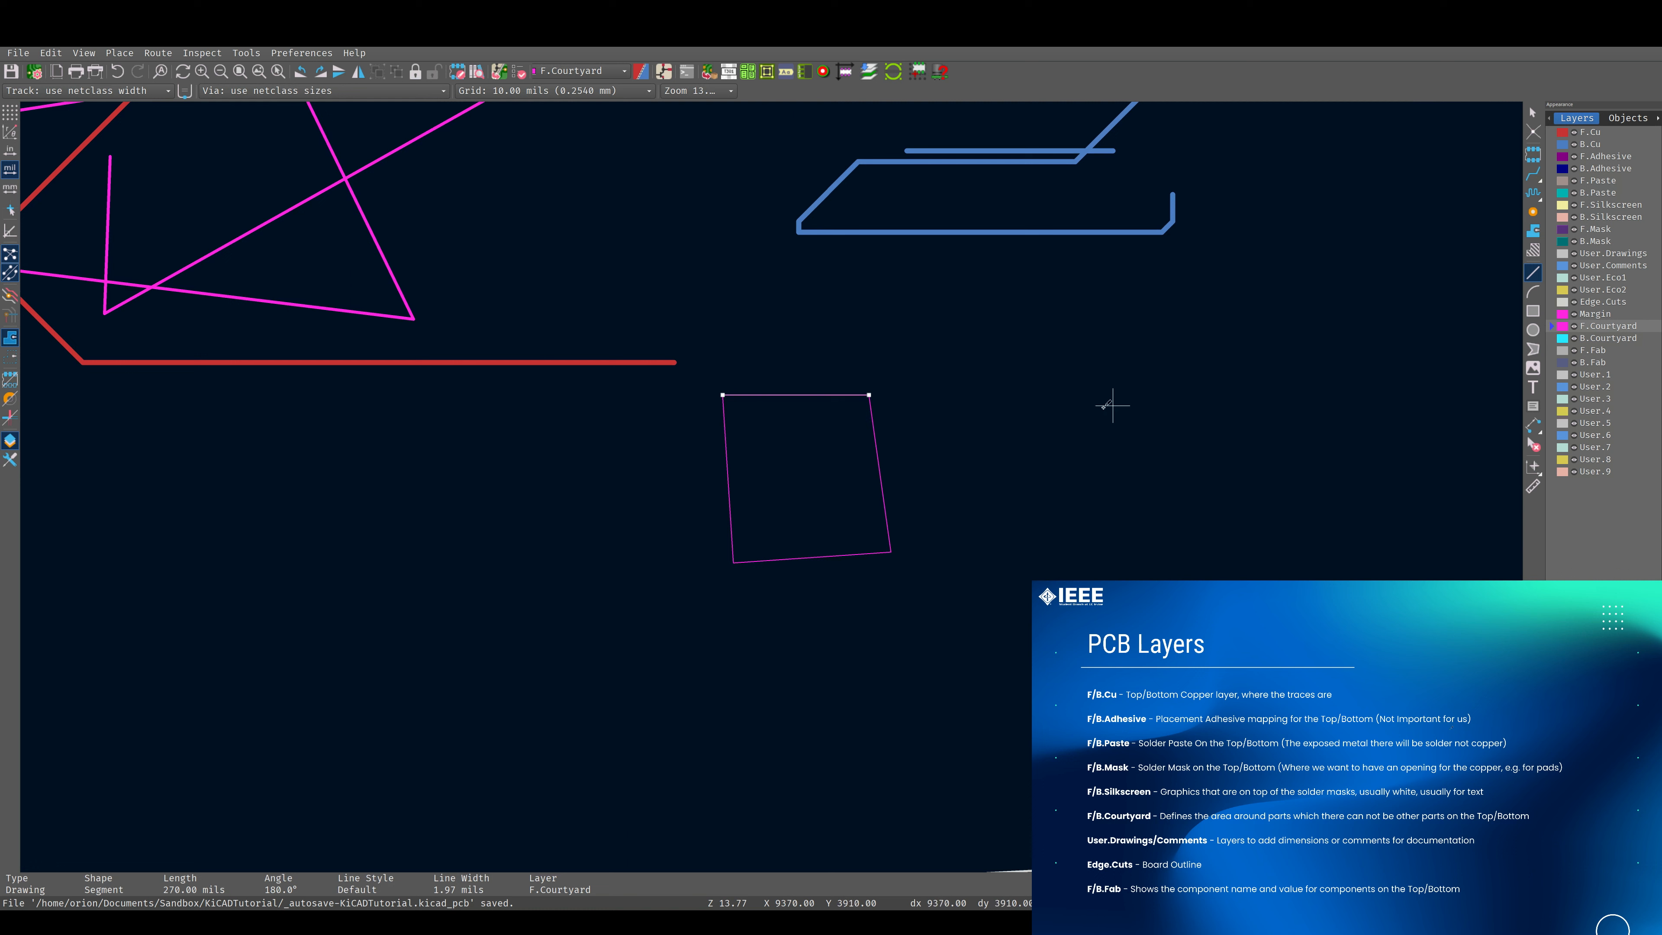
left_click(1064, 389)
left_click(1064, 606)
left_click(1324, 633)
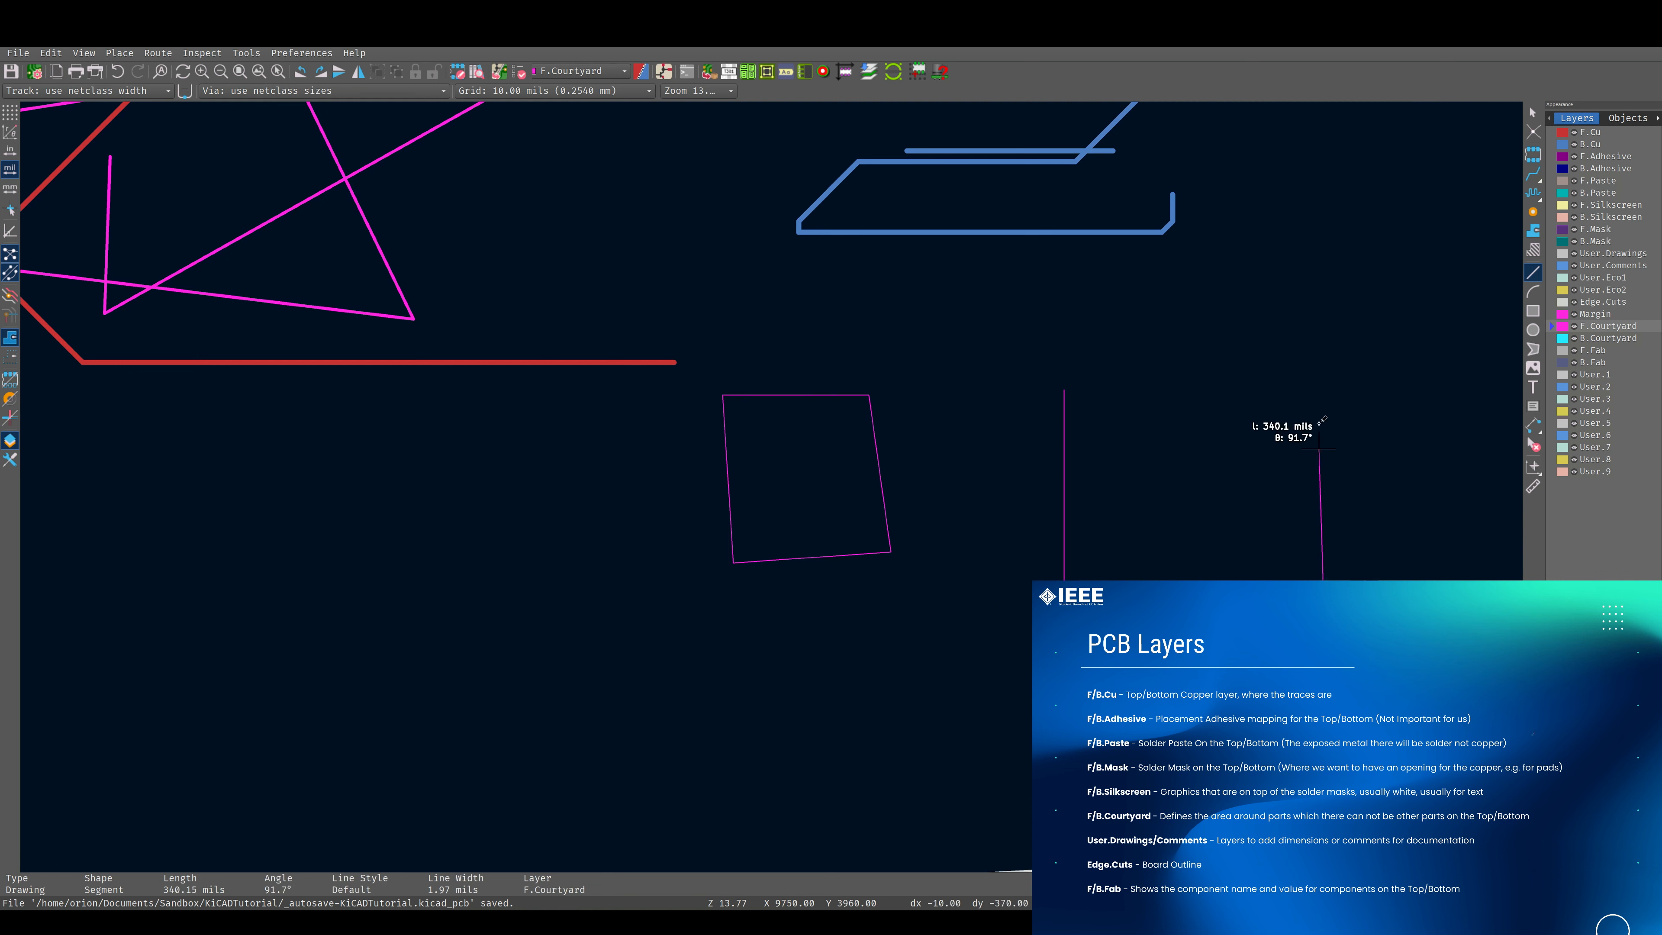
left_click(1319, 378)
left_click(1064, 390)
key("Escape")
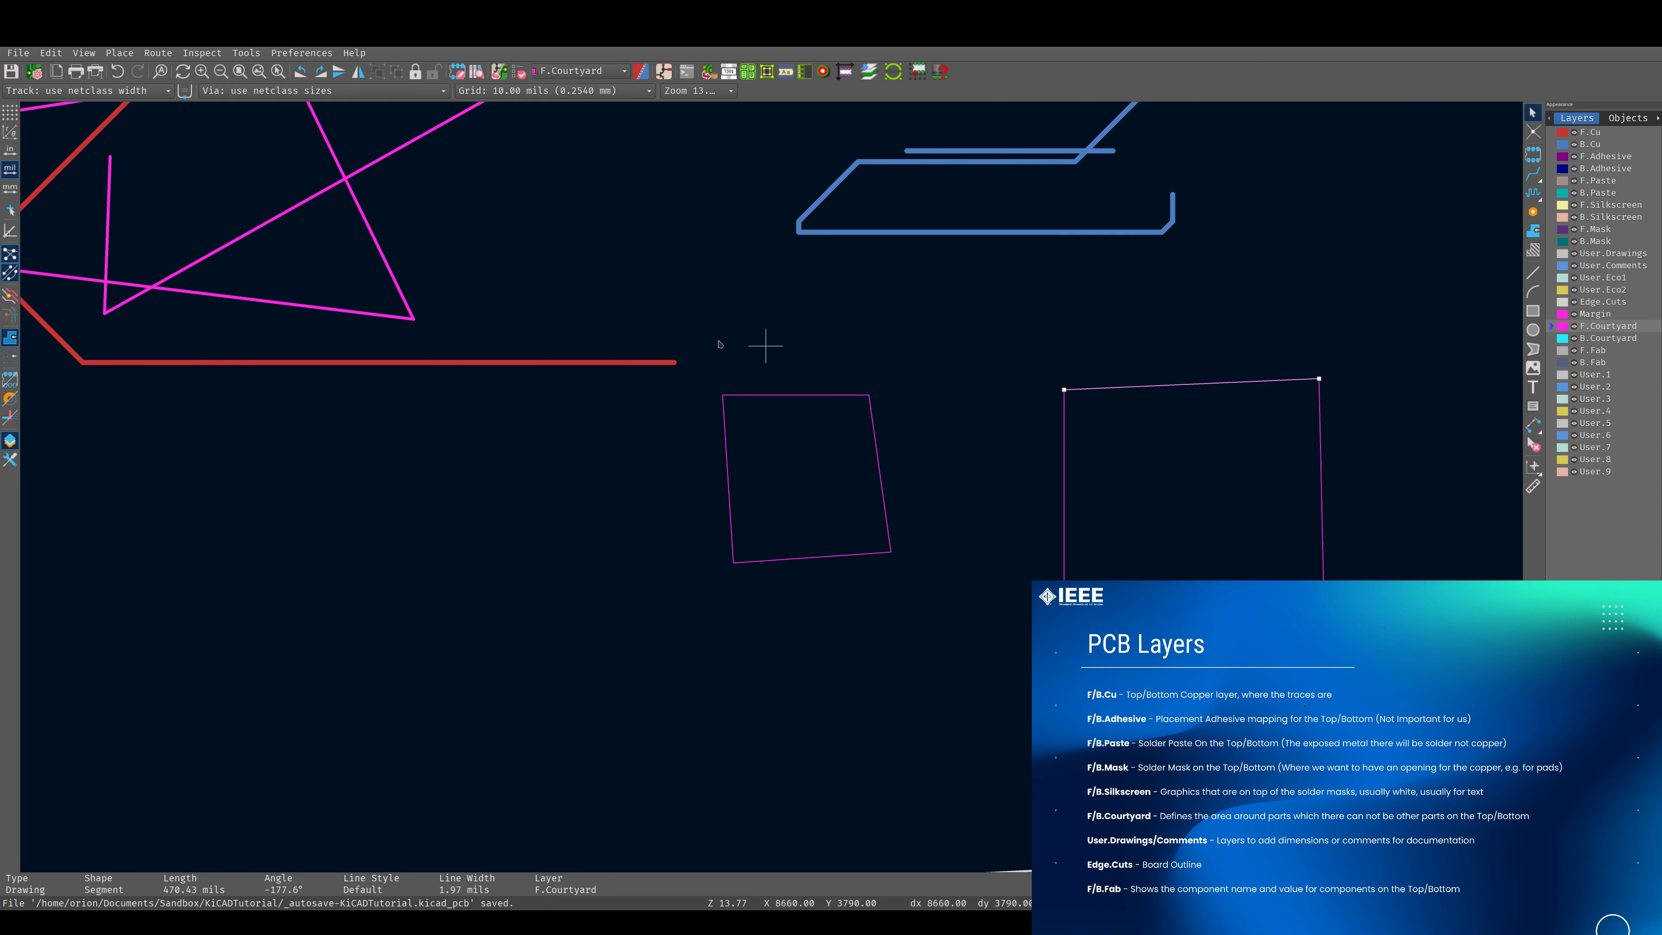
Move the larger courtyard outline closer to the smaller one and make B.Fab the active layer.
left_click(983, 335)
left_click_drag(996, 337, 1418, 694)
left_click_drag(1068, 483, 939, 483)
left_click(1562, 364)
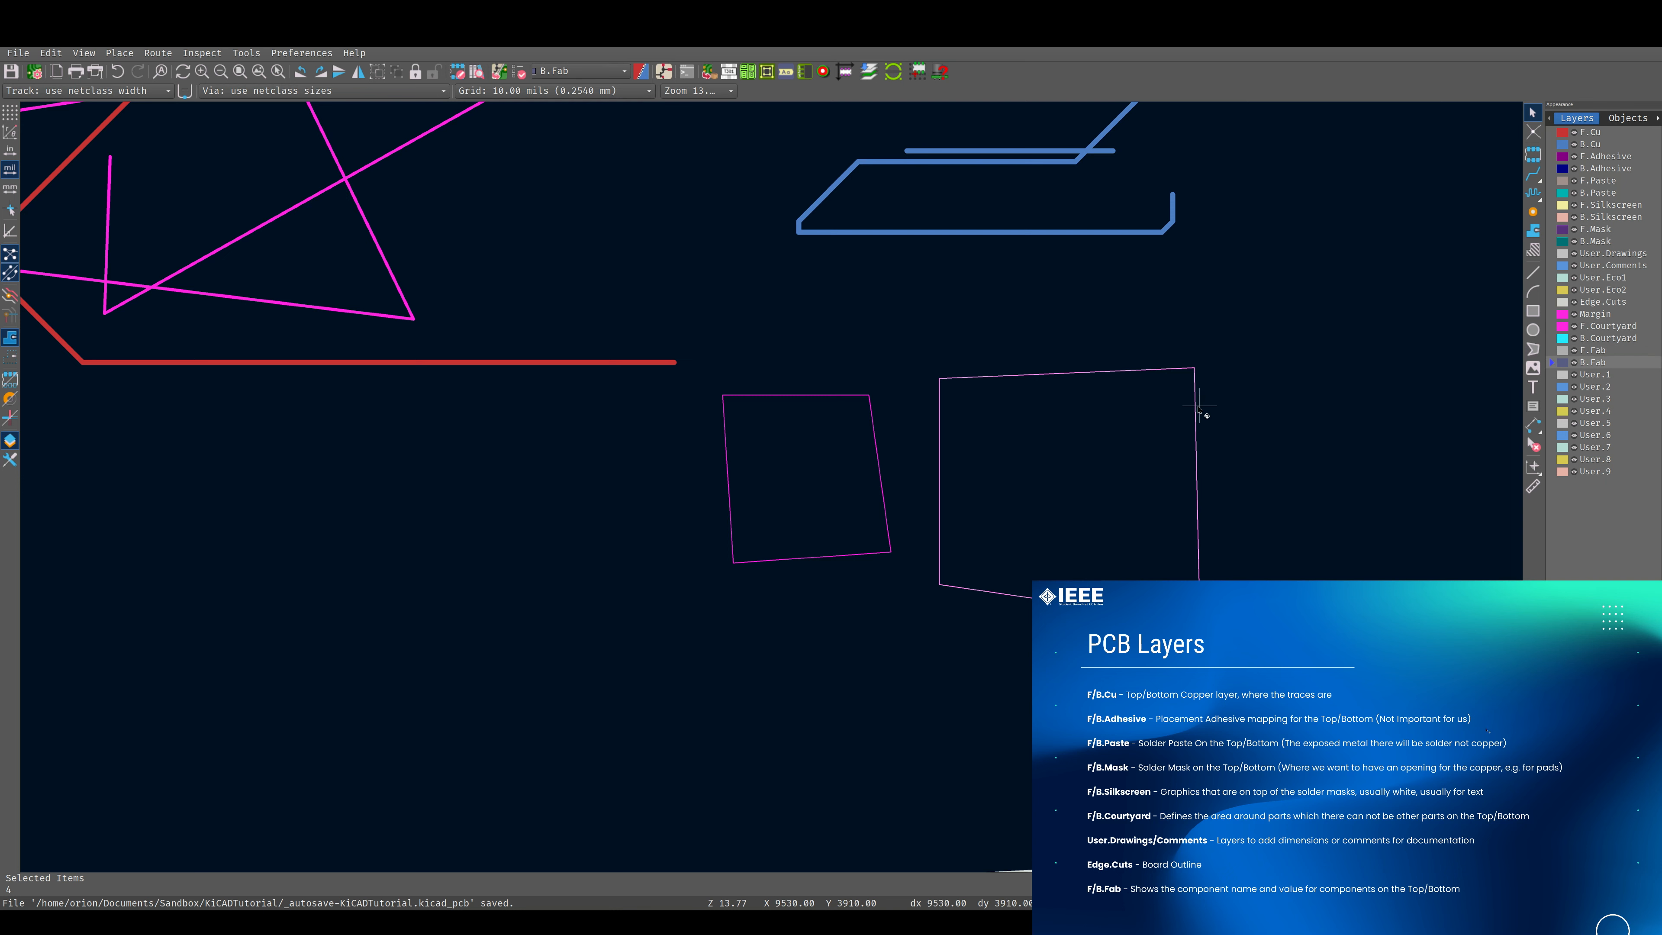
left_click(1256, 422)
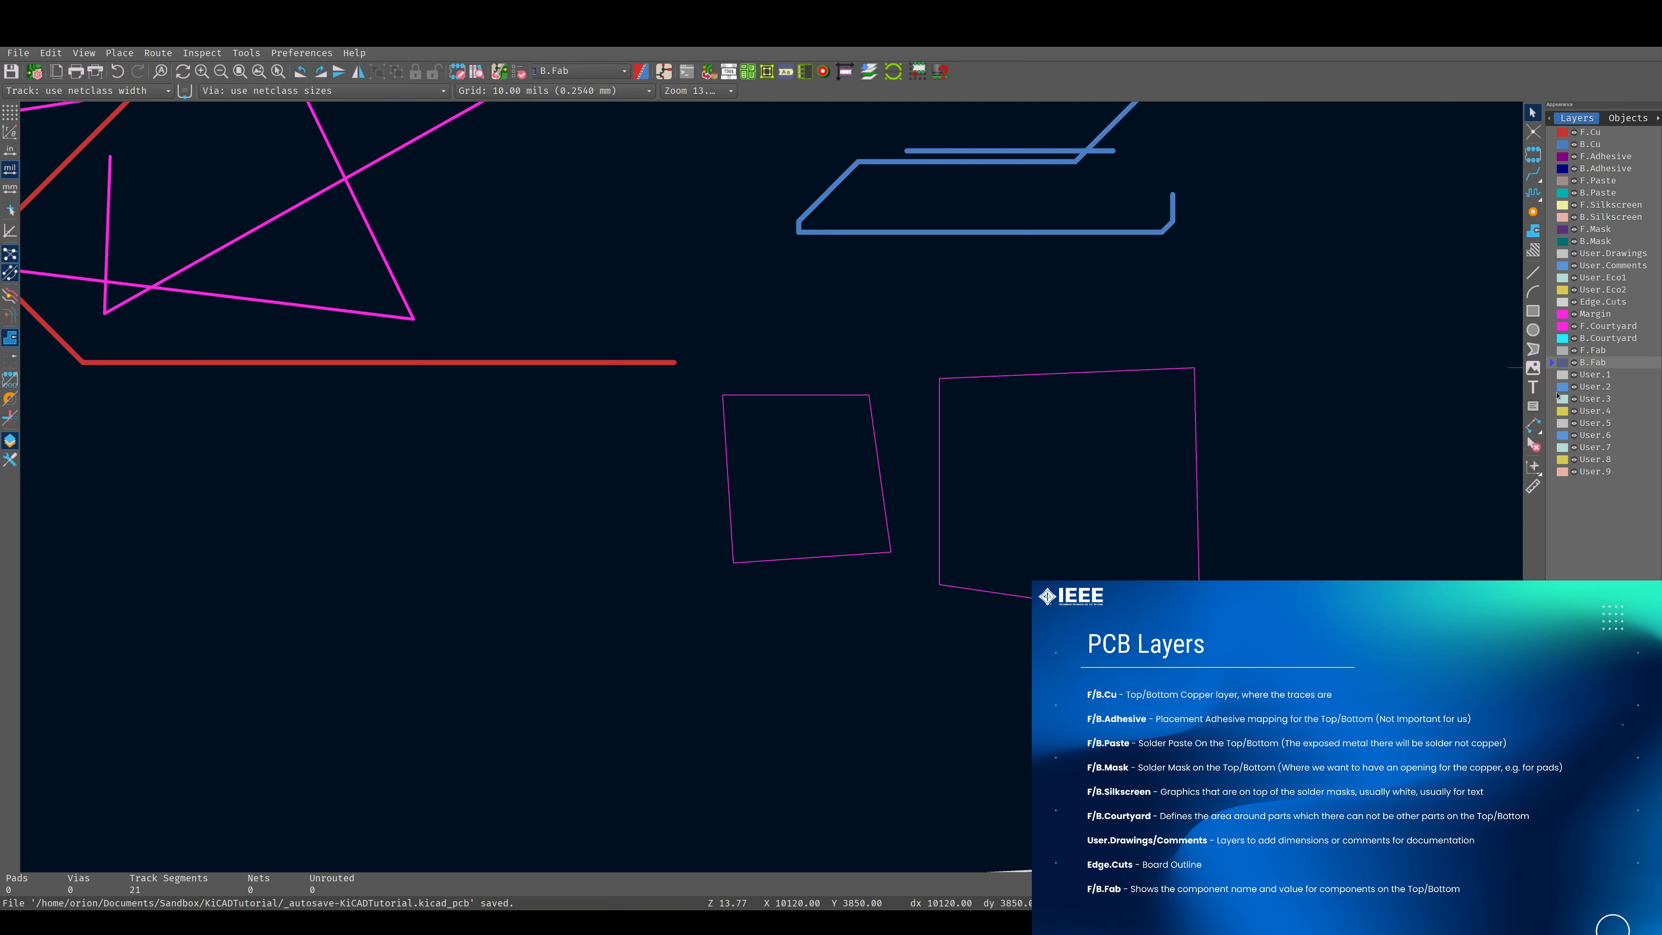
Delete all the practice tracks, lines and outlines from the board to leave the drawing sheet empty.
scroll(1020, 408, "down", 8)
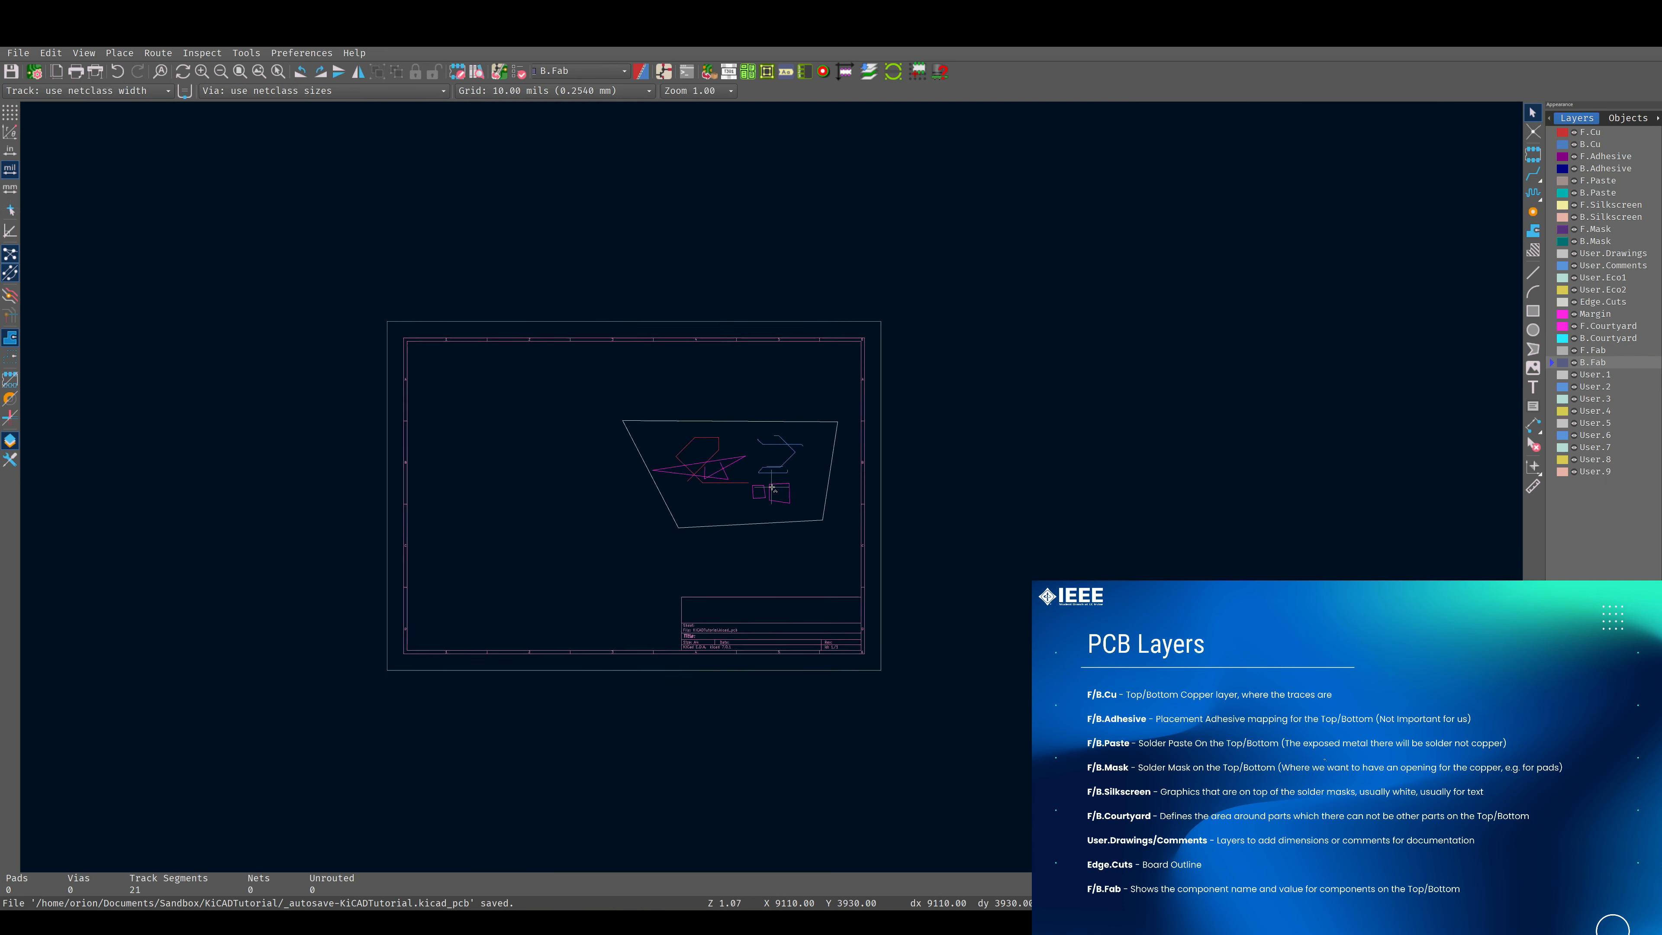
scroll(773, 488, "up", 2)
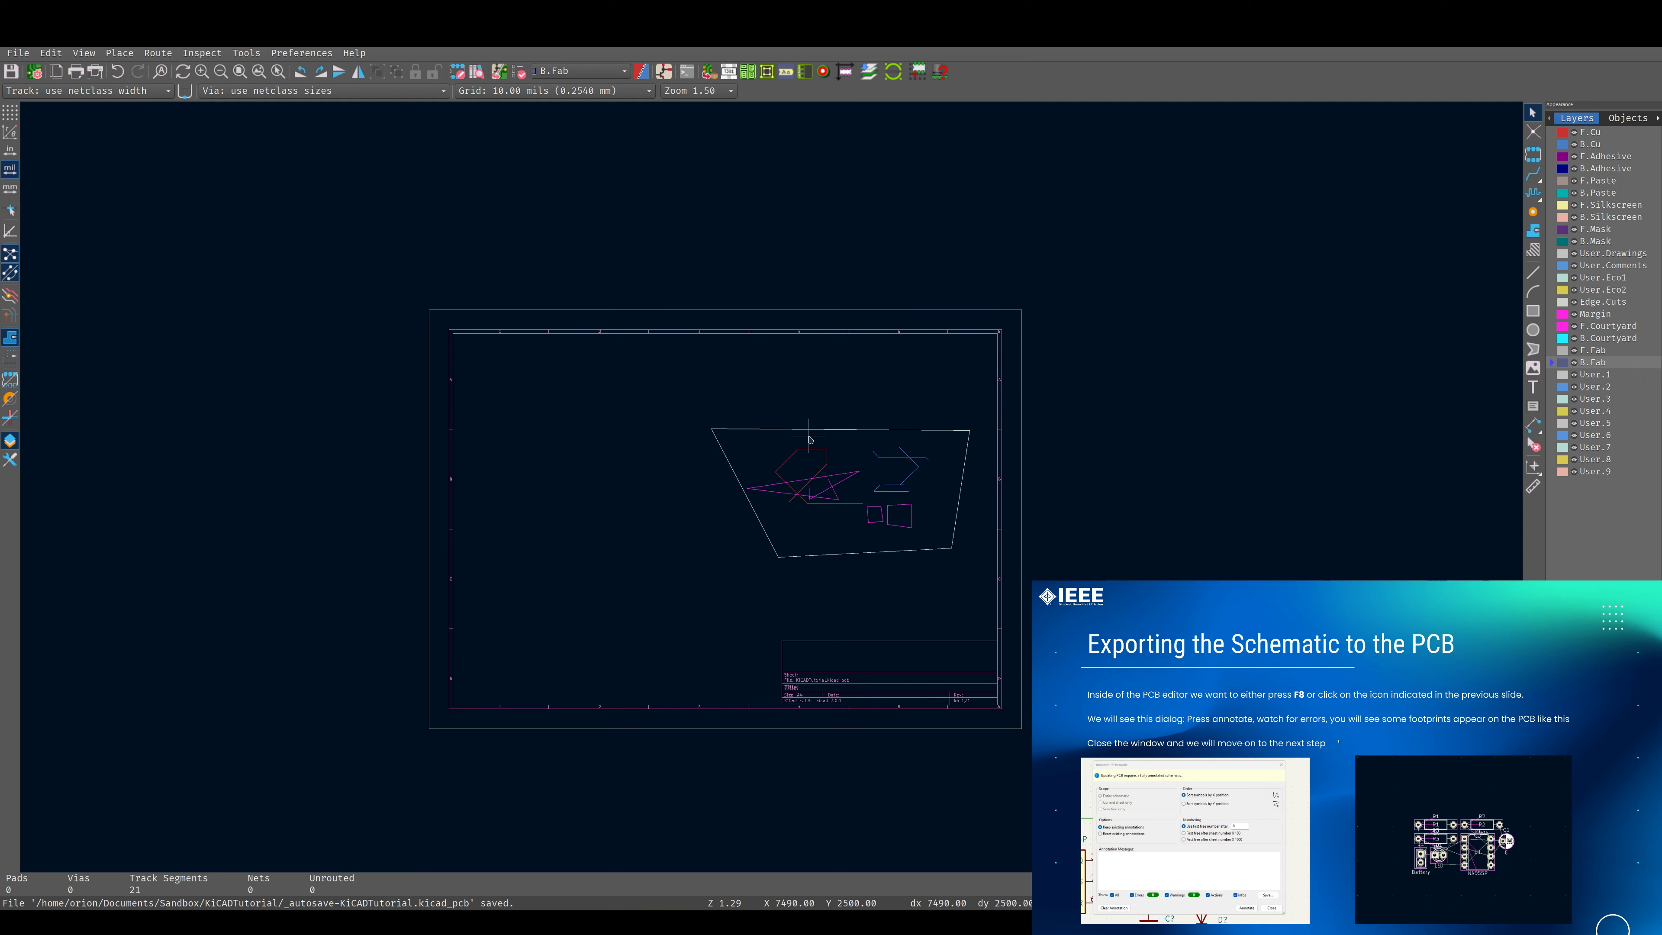
left_click_drag(654, 390, 985, 554)
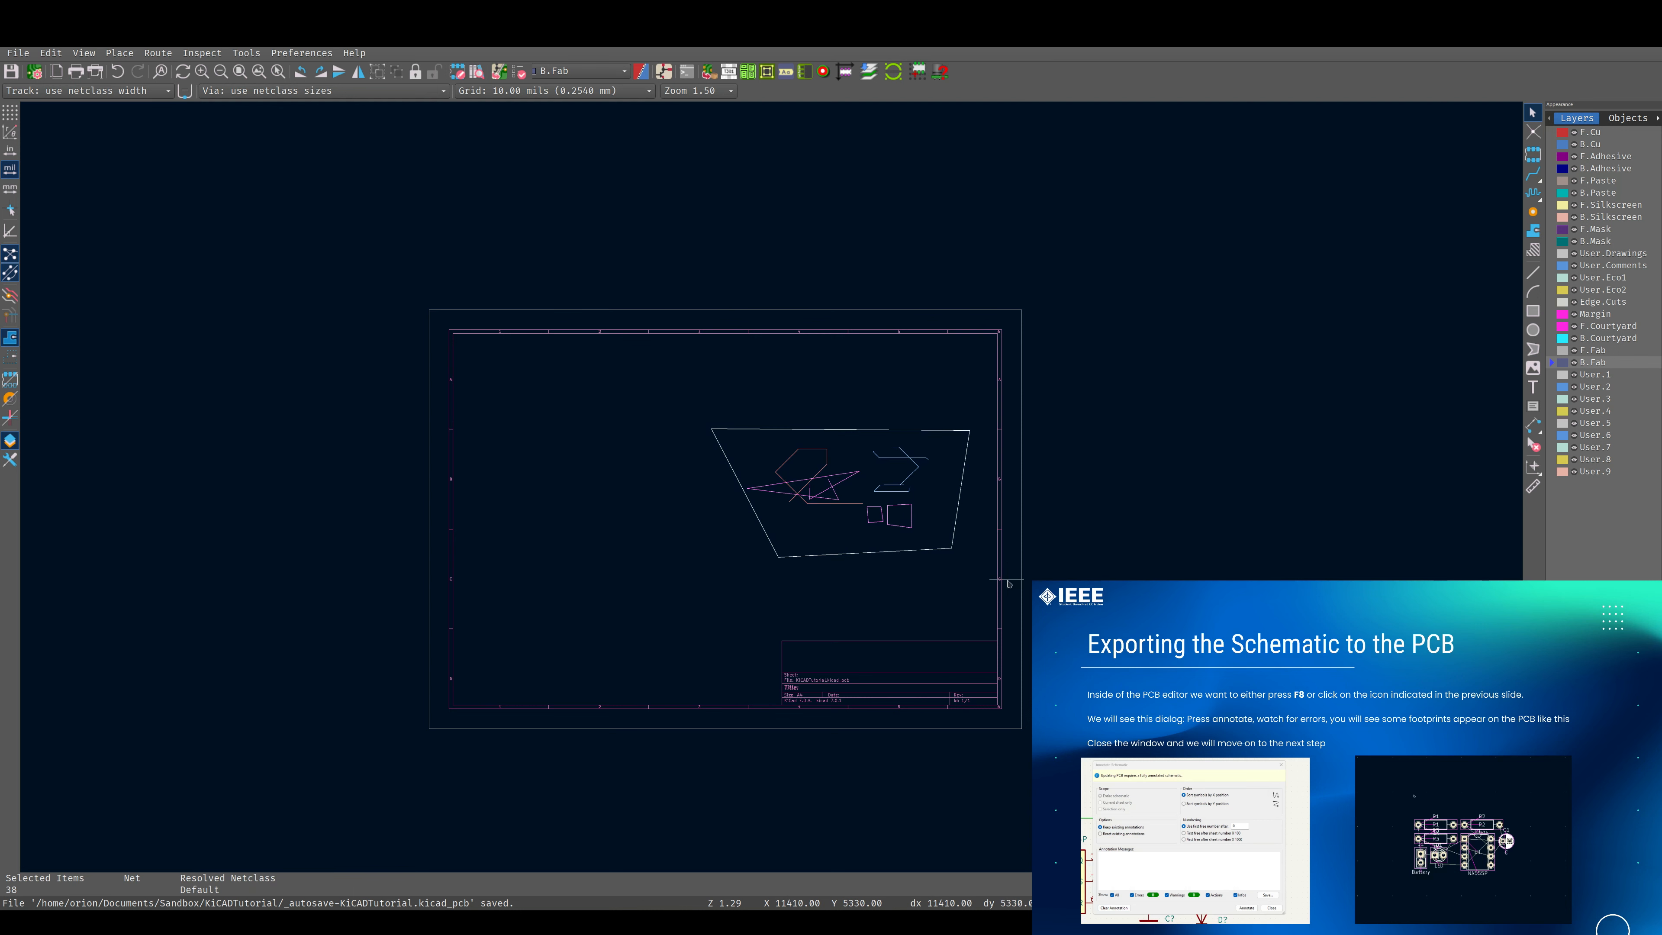
key("Delete")
scroll(771, 482, "up", 2)
scroll(775, 483, "down", 1)
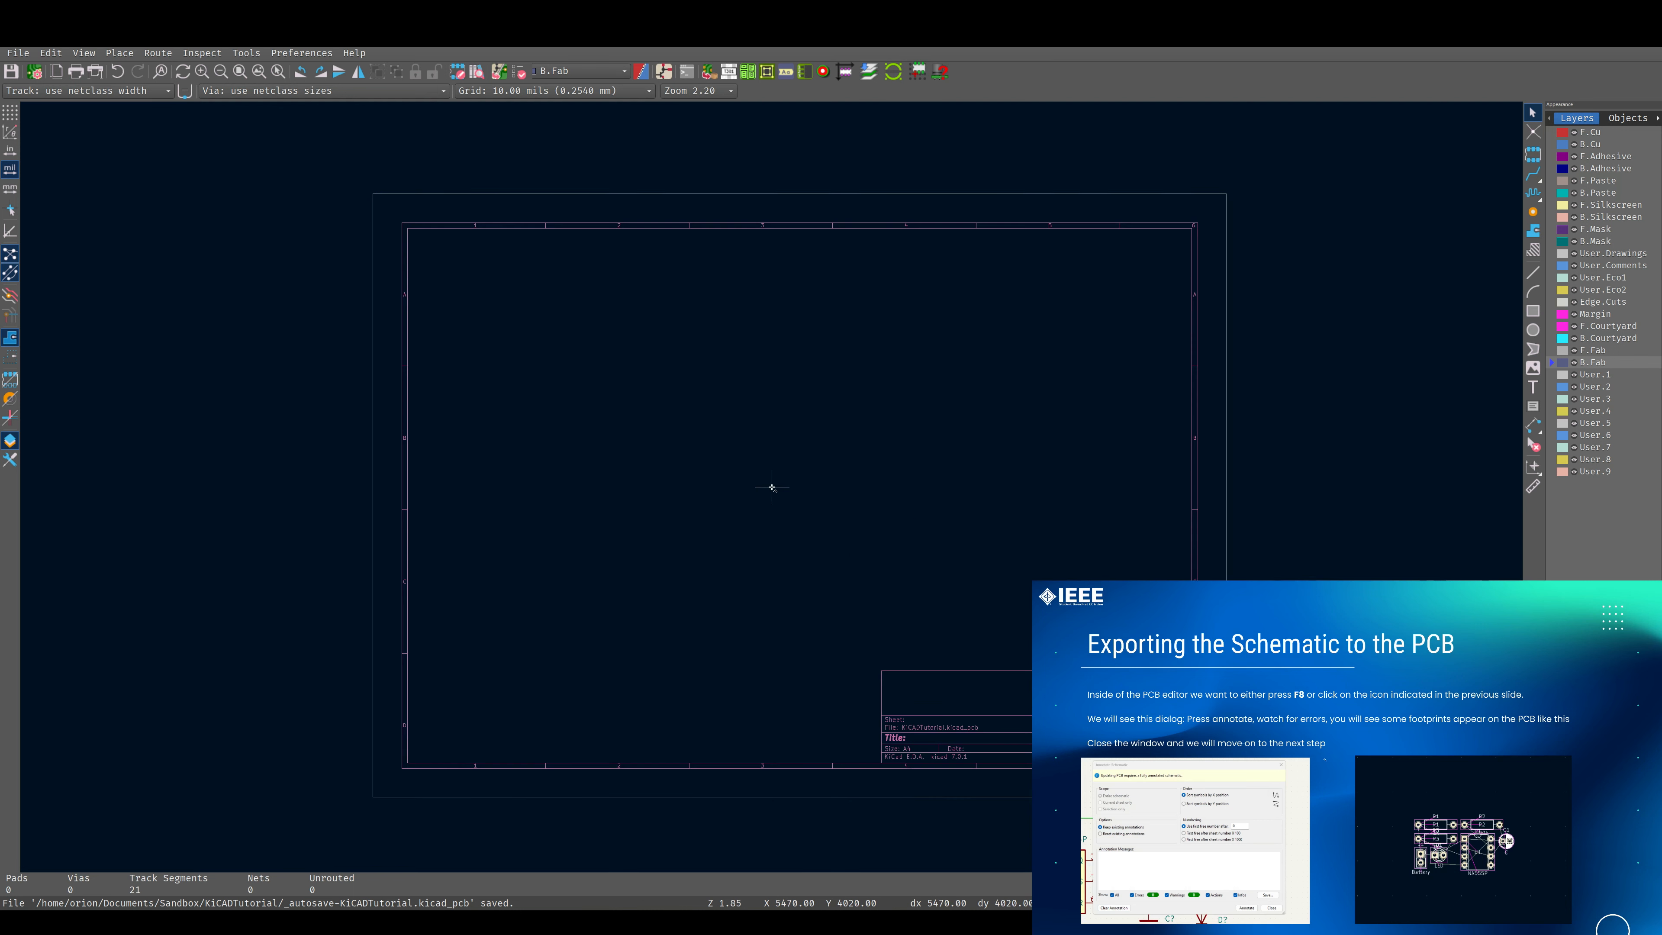
scroll(779, 482, "up", 1)
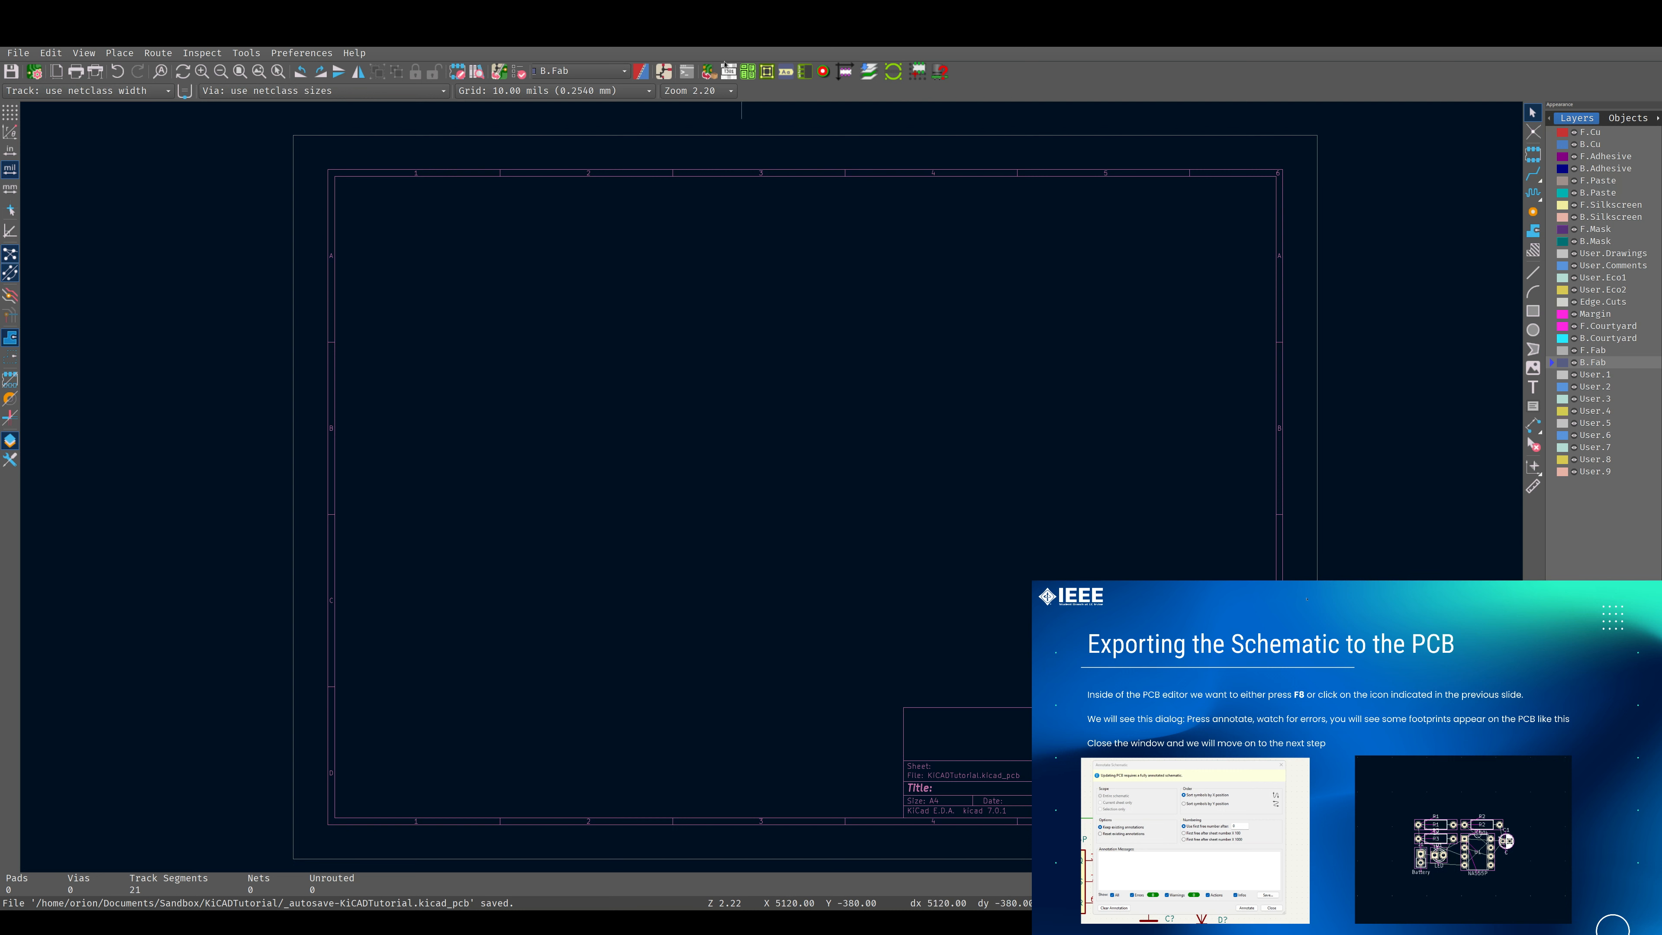
Review the pending footprint changes and update the PCB from the schematic, adding C1, D1, J1, R1, R2, R3 and U1.
left_click(496, 77)
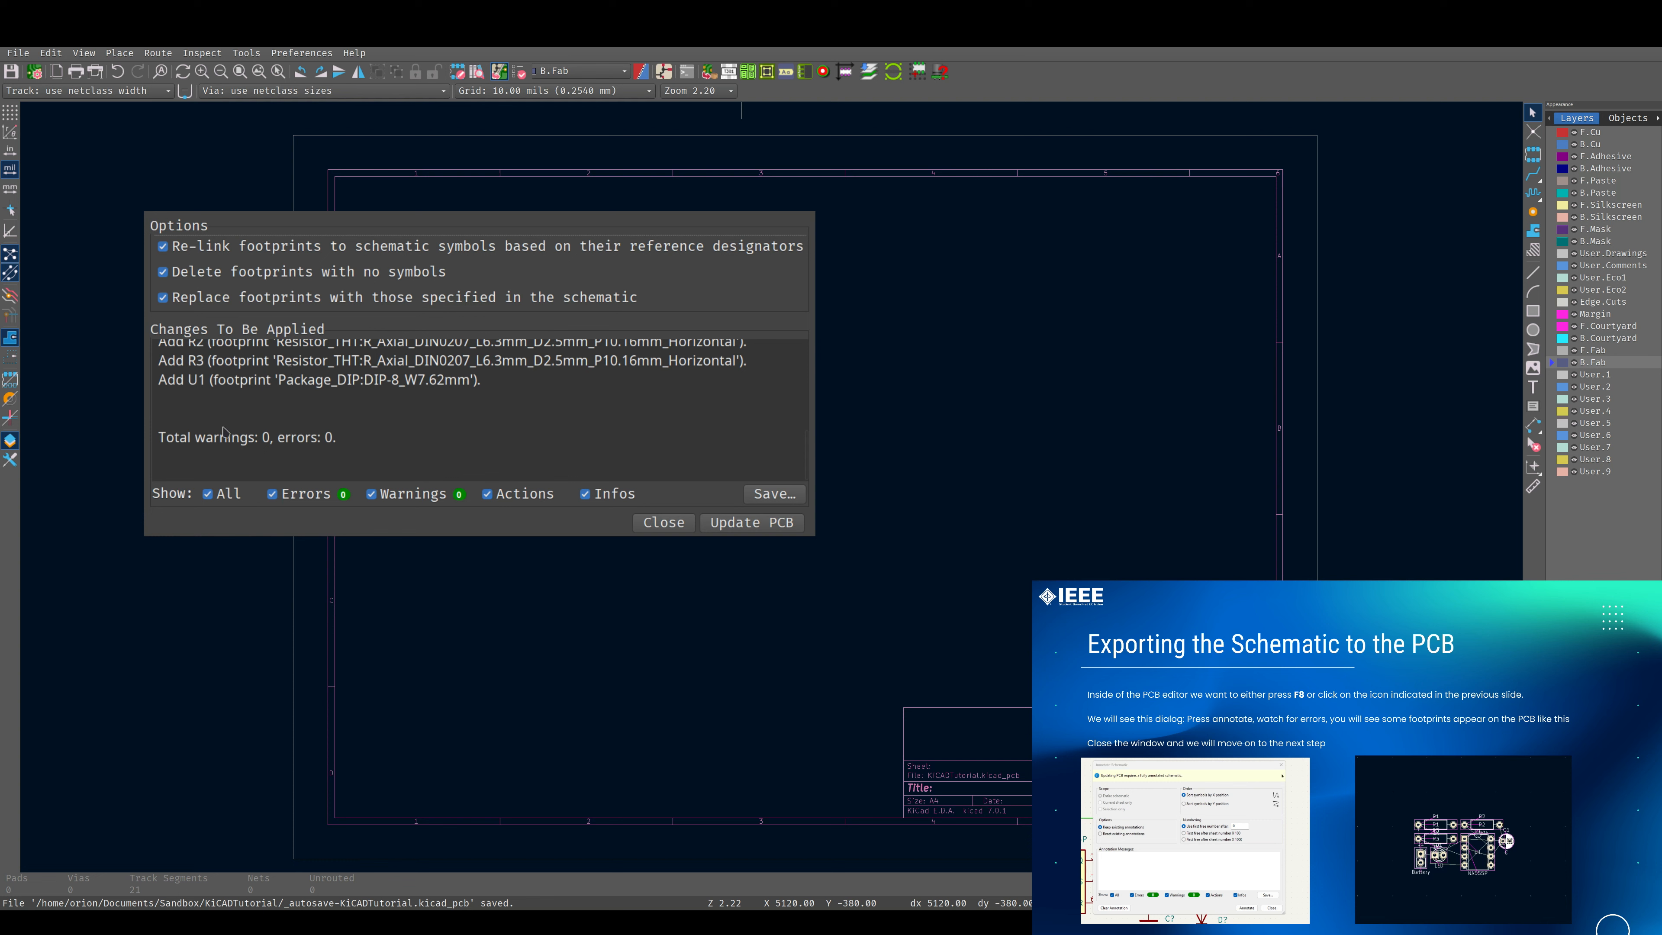
scroll(532, 412, "up", 3)
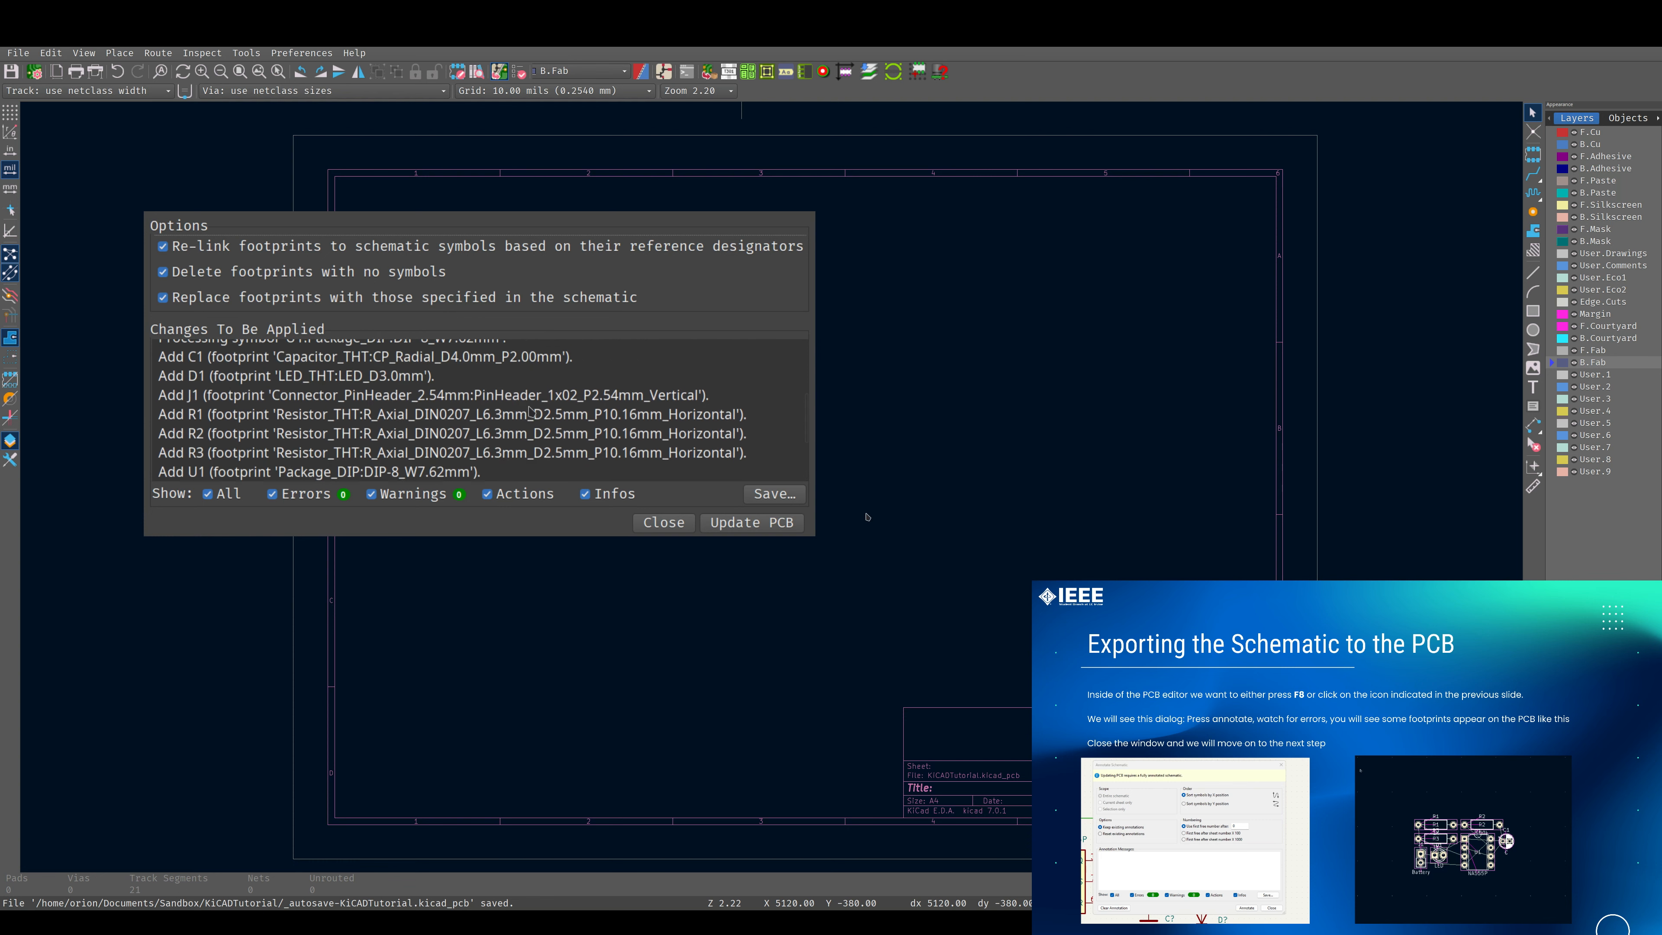
scroll(532, 411, "down", 5)
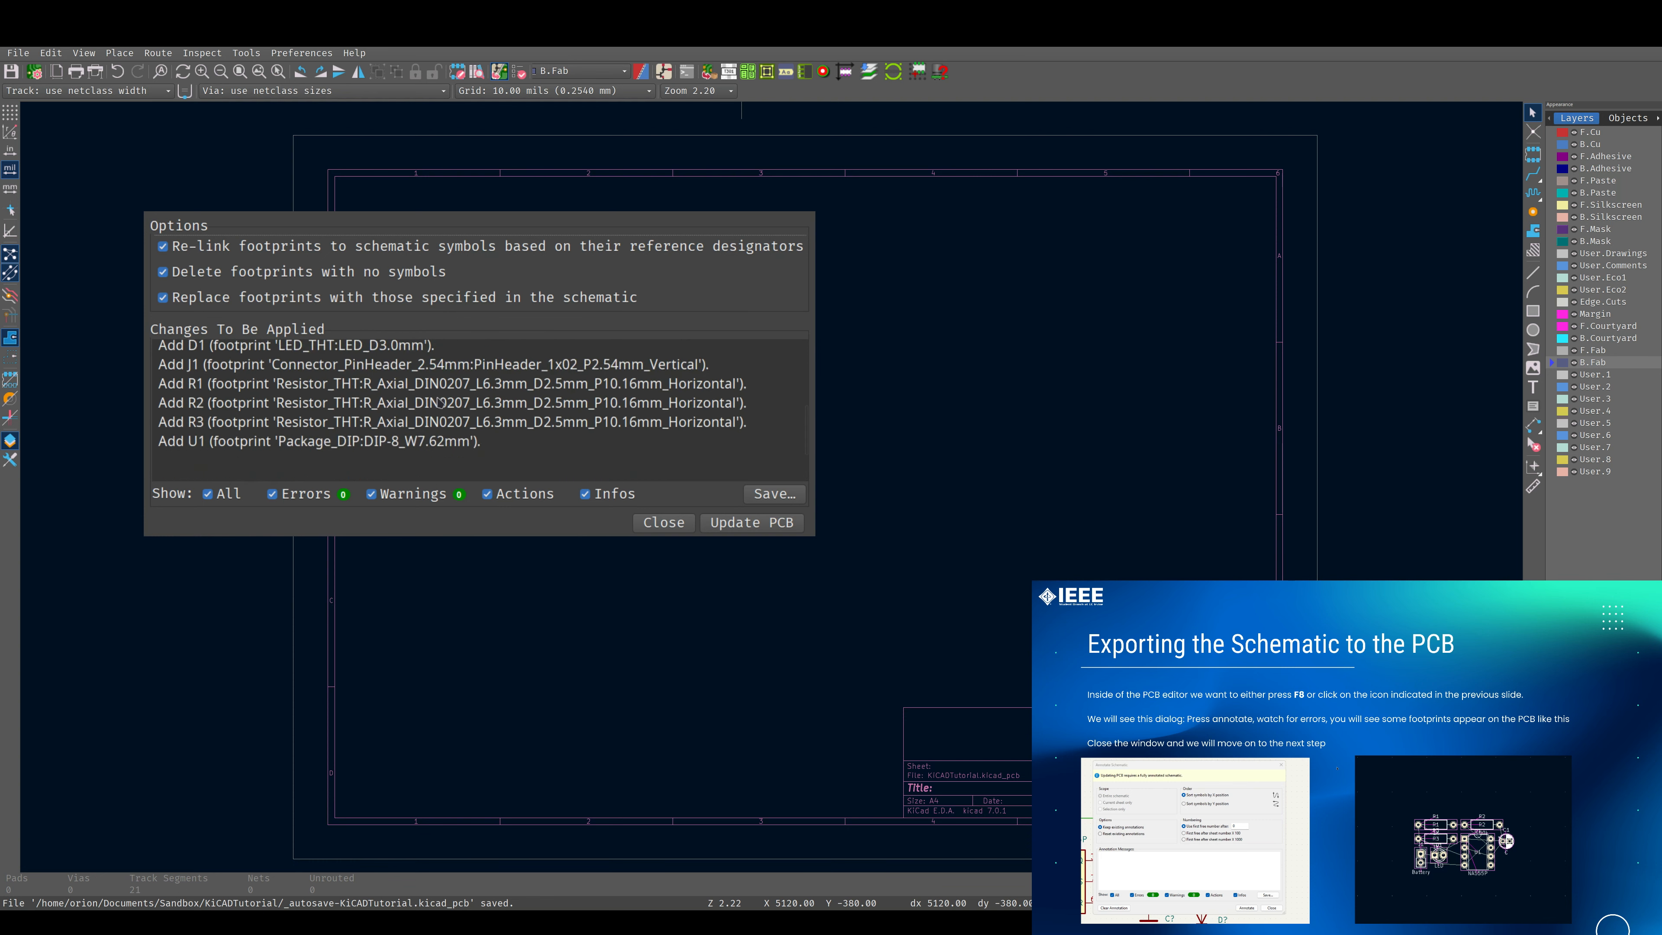
scroll(420, 435, "up", 3)
scroll(417, 410, "up", 2)
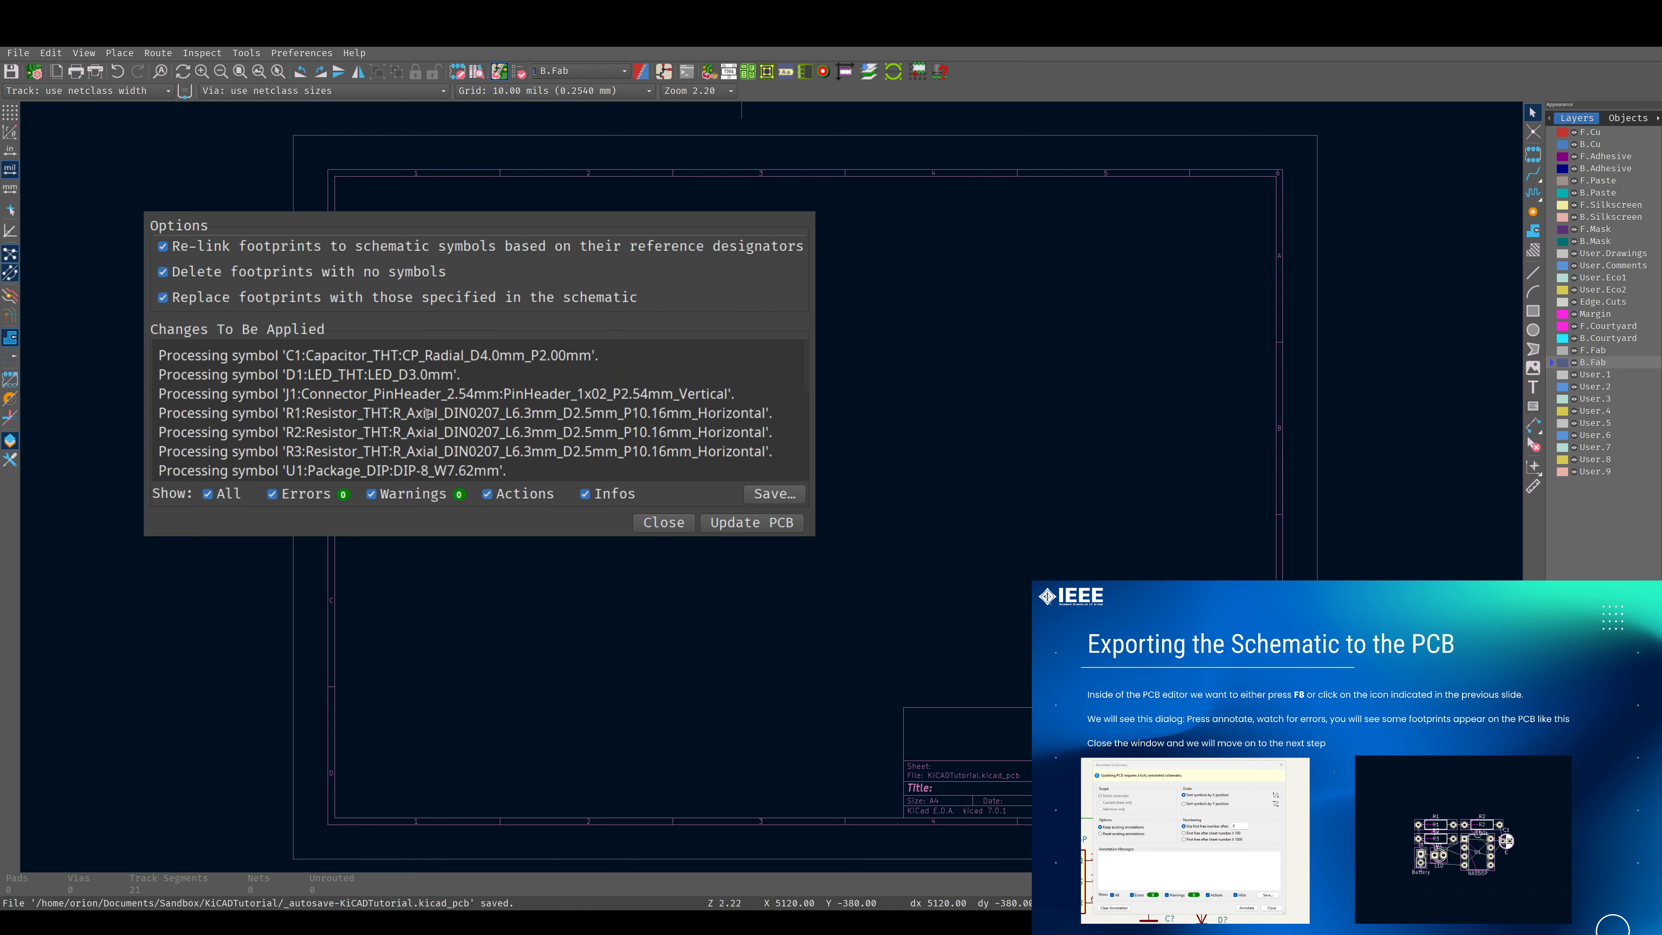
scroll(425, 413, "down", 5)
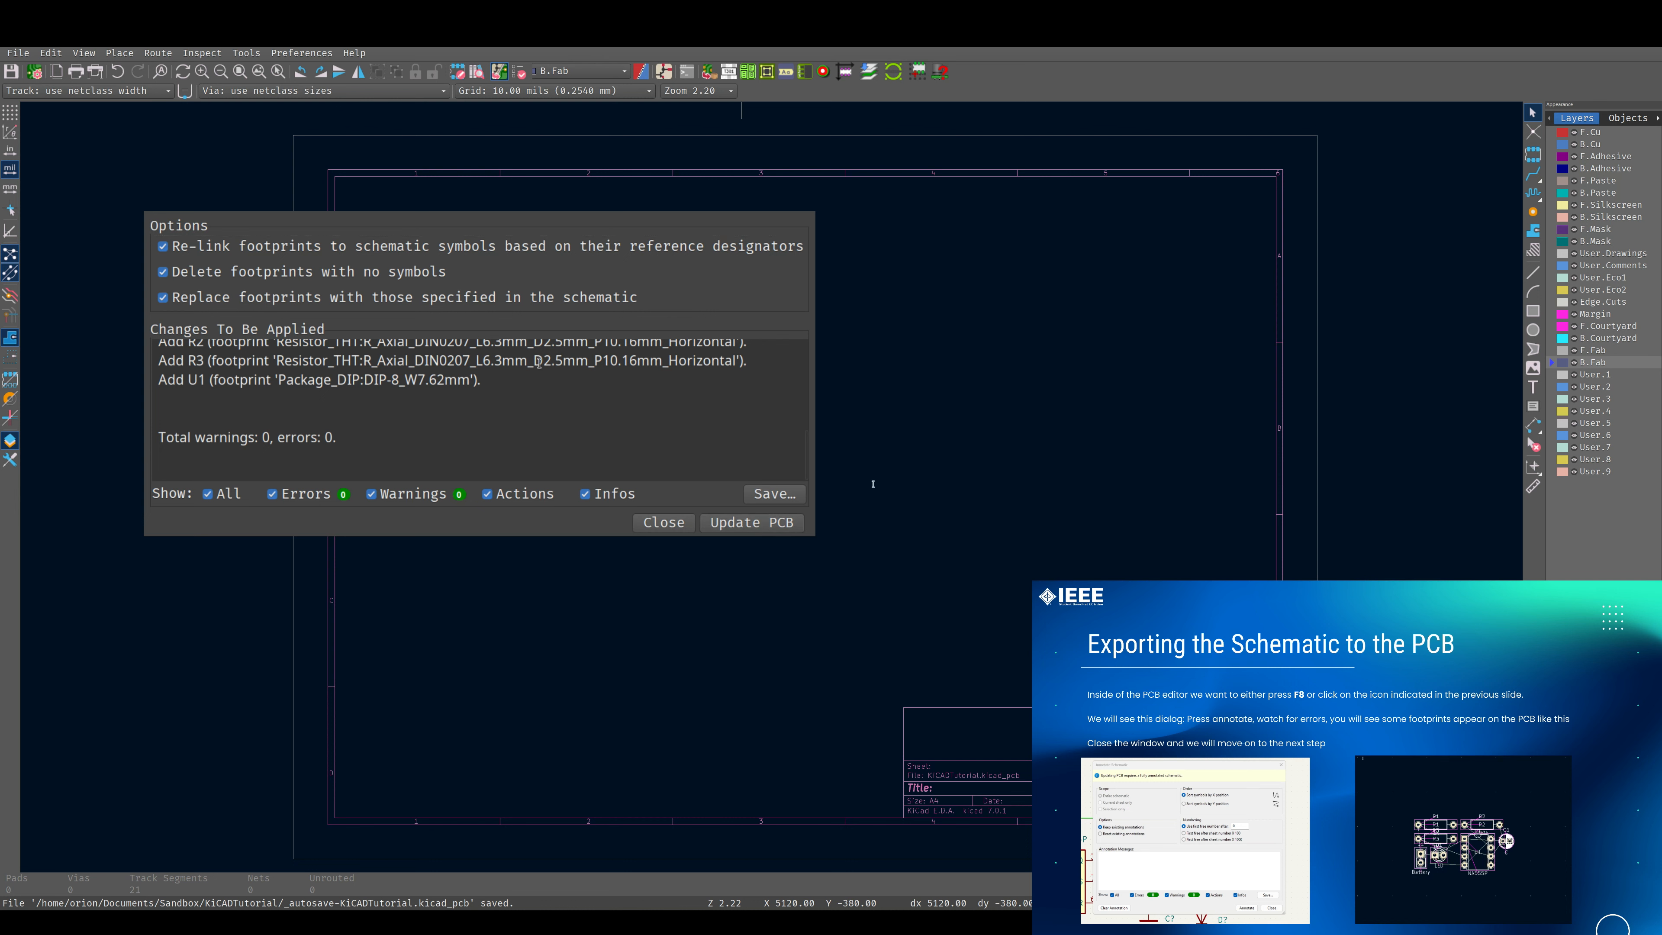
scroll(553, 406, "up", 3)
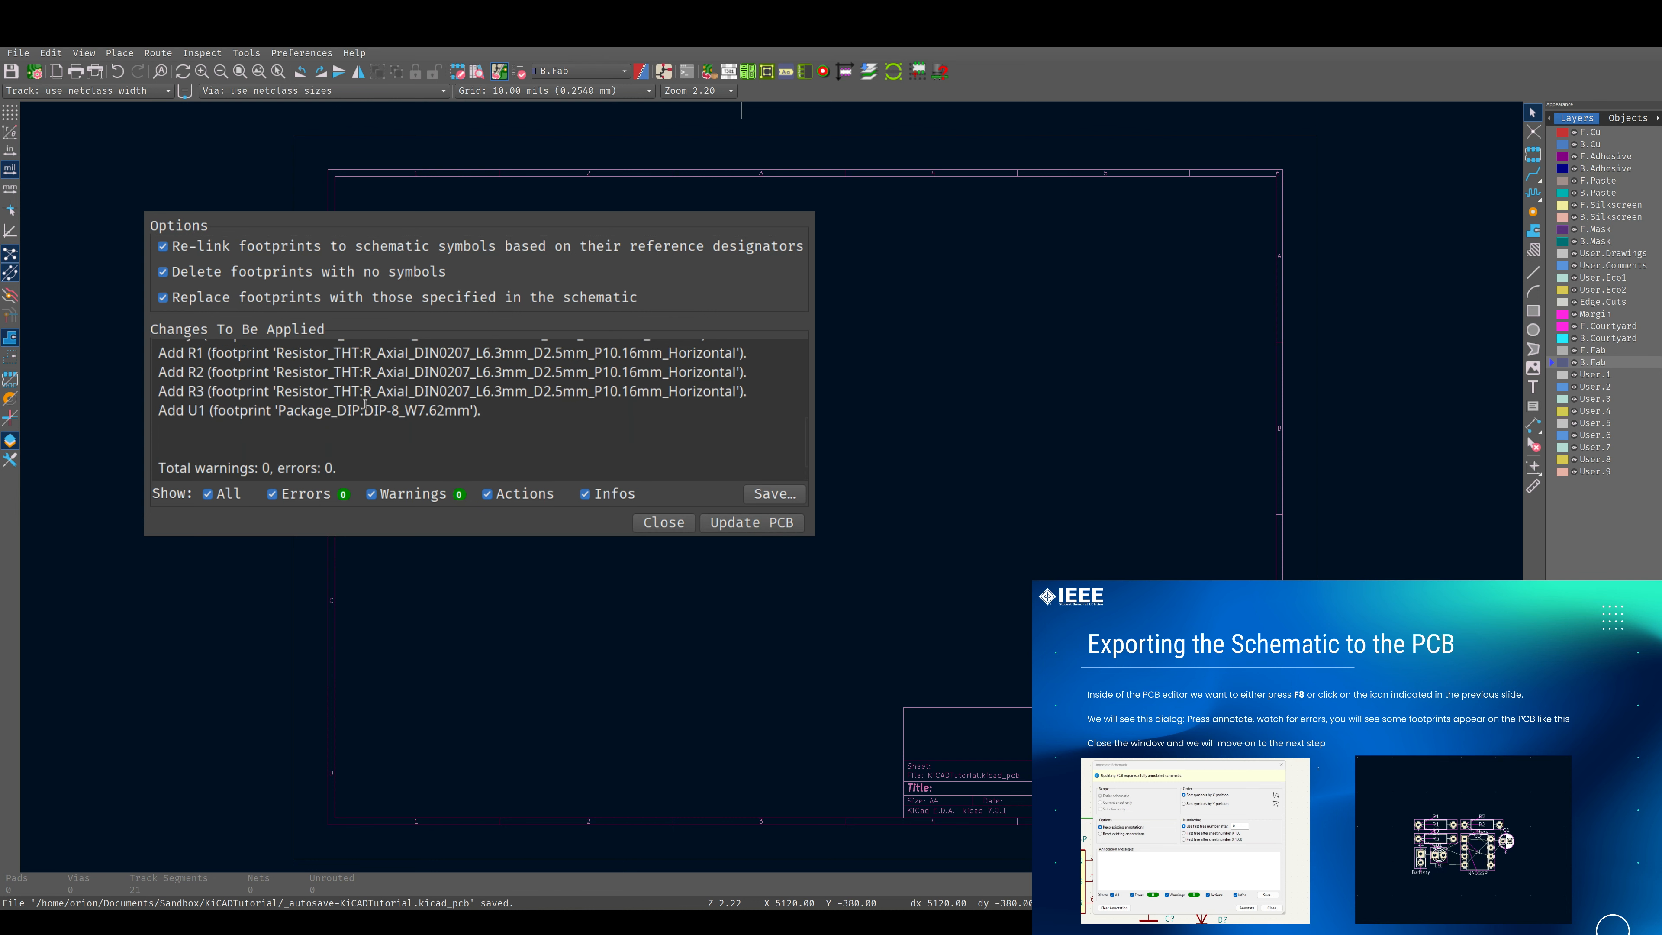
scroll(365, 404, "up", 2)
scroll(366, 404, "down", 2)
left_click(759, 522)
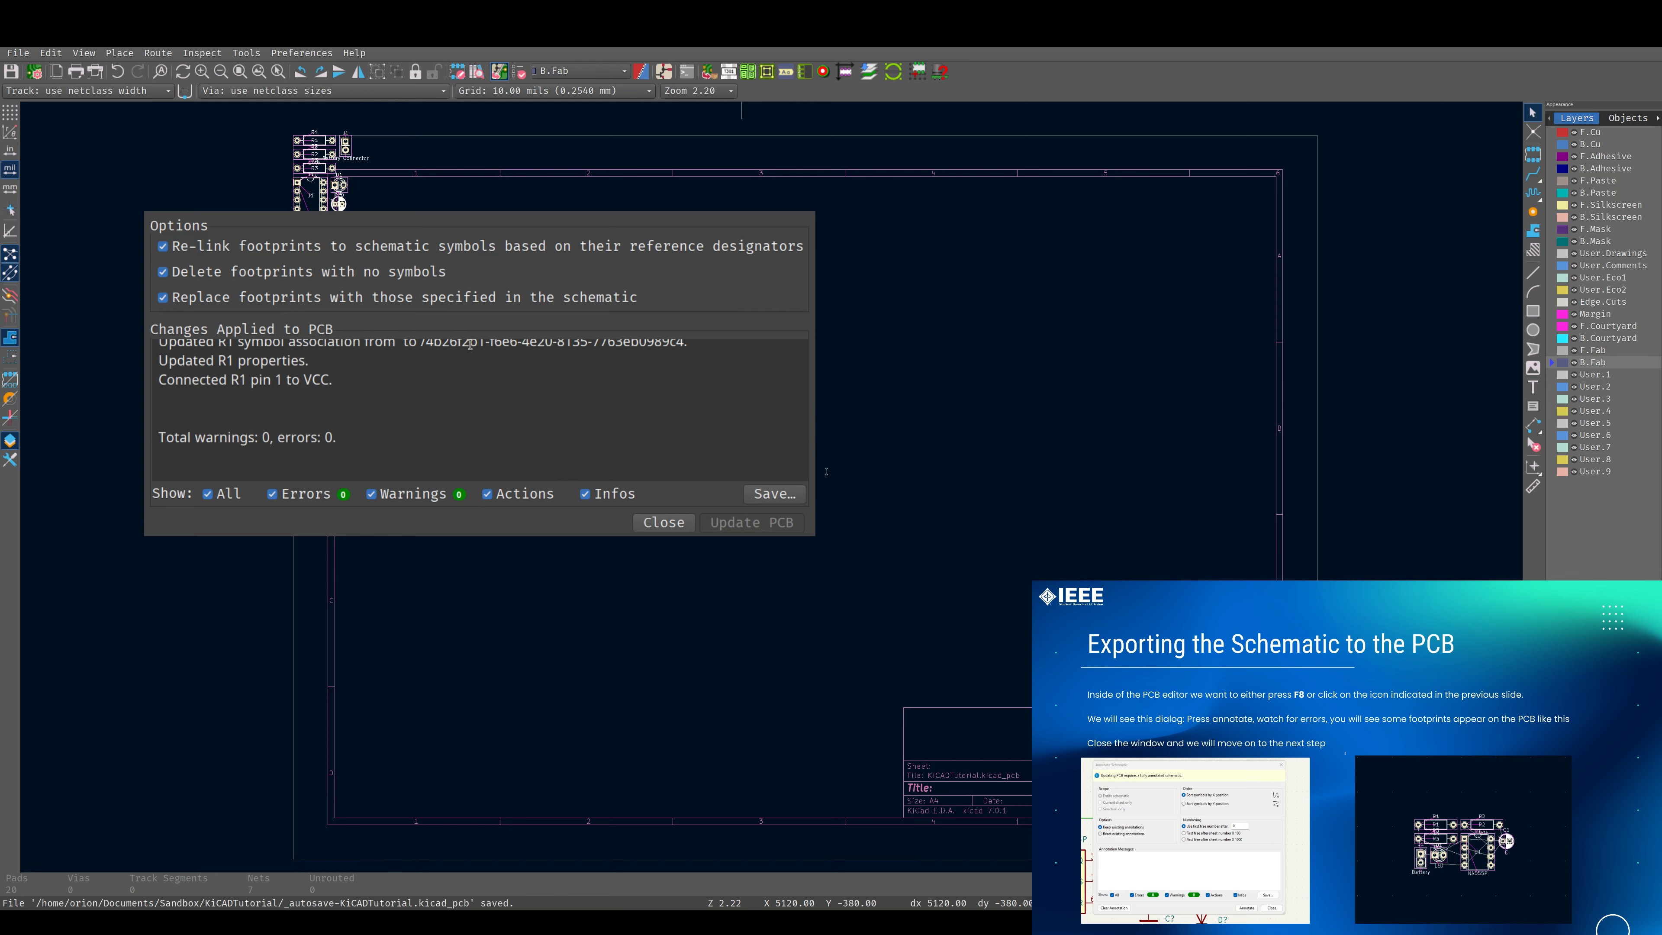
Close the PCB update report and place the imported footprint group near the middle of the drawing sheet.
left_click(677, 524)
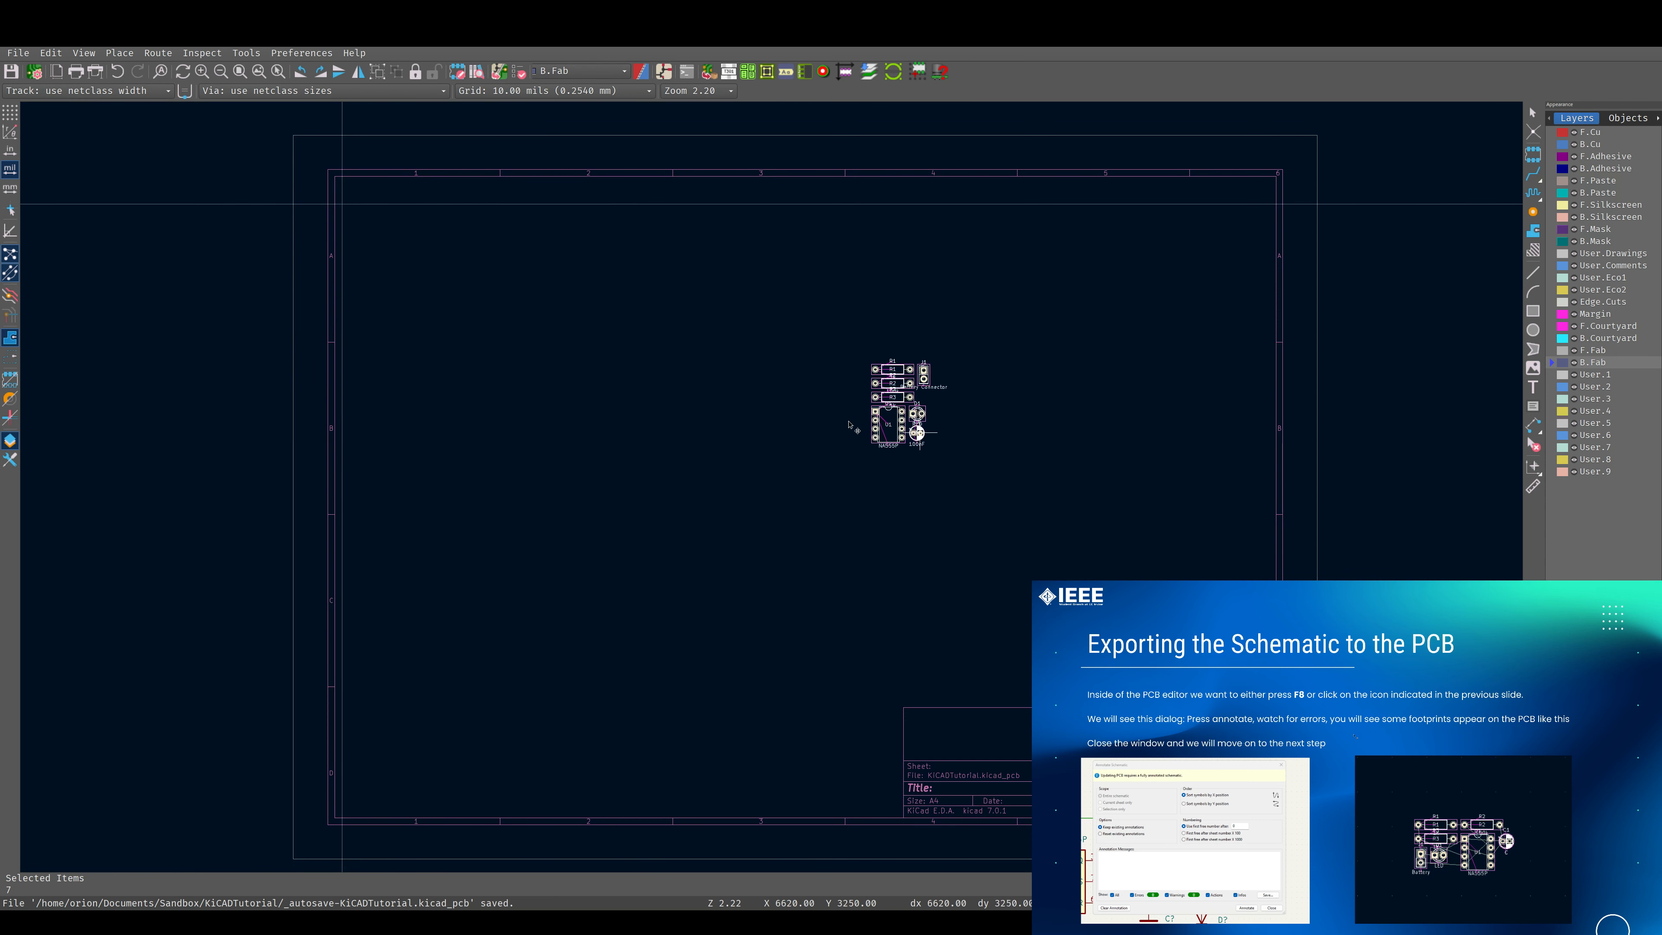
left_click(821, 484)
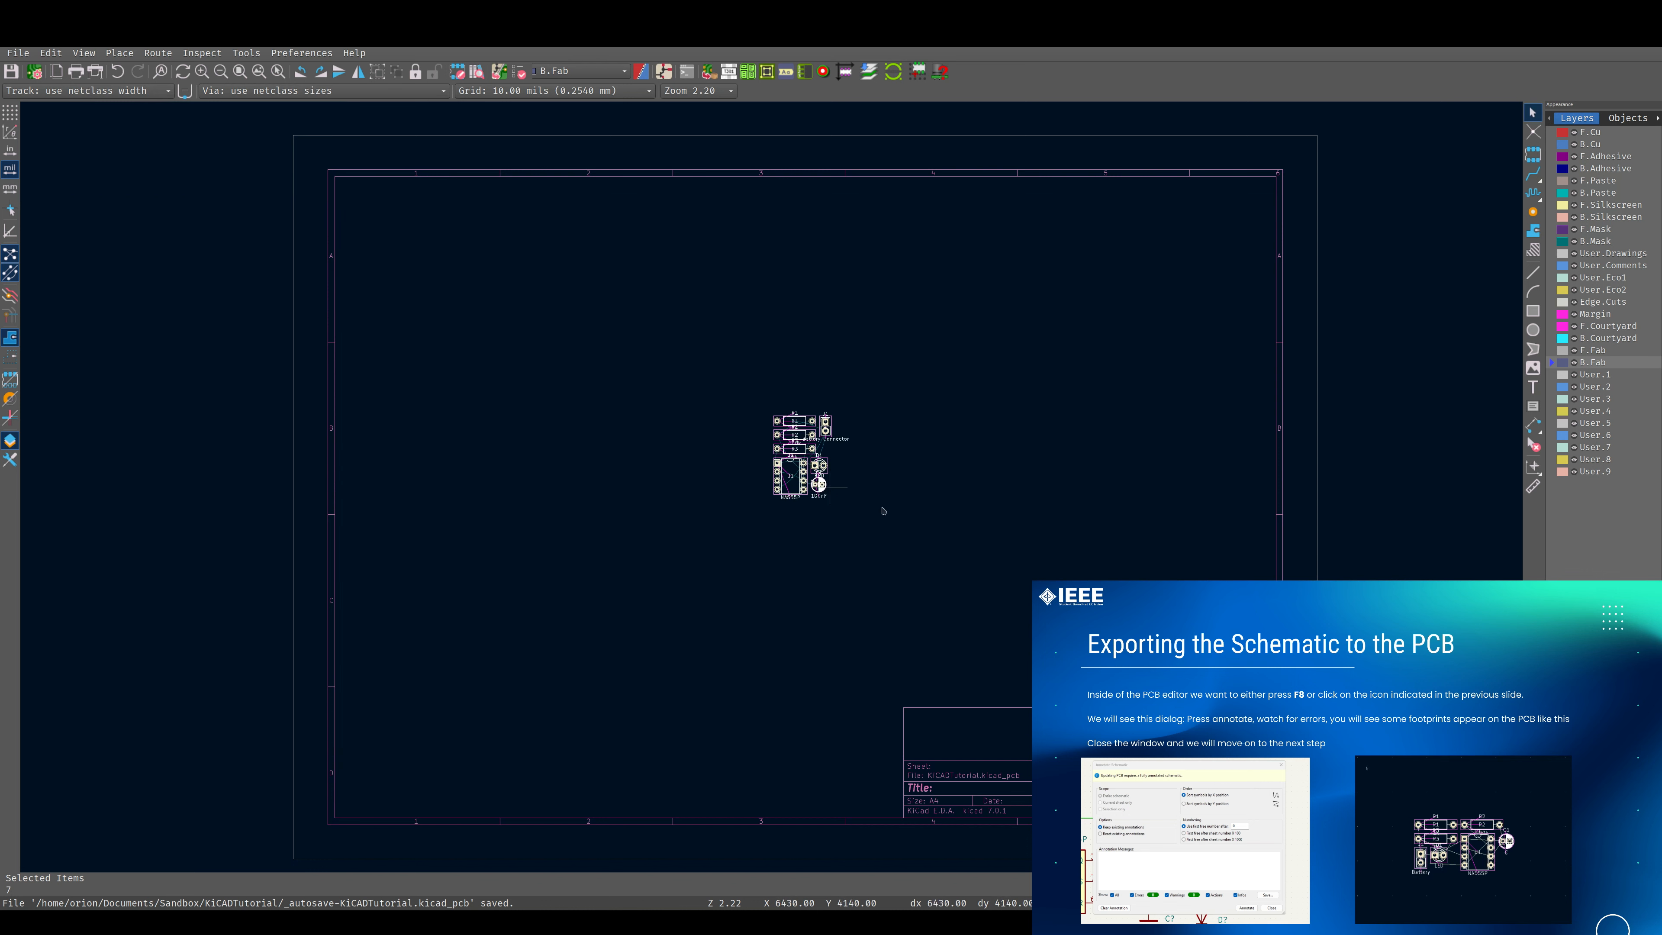
scroll(786, 486, "up", 8)
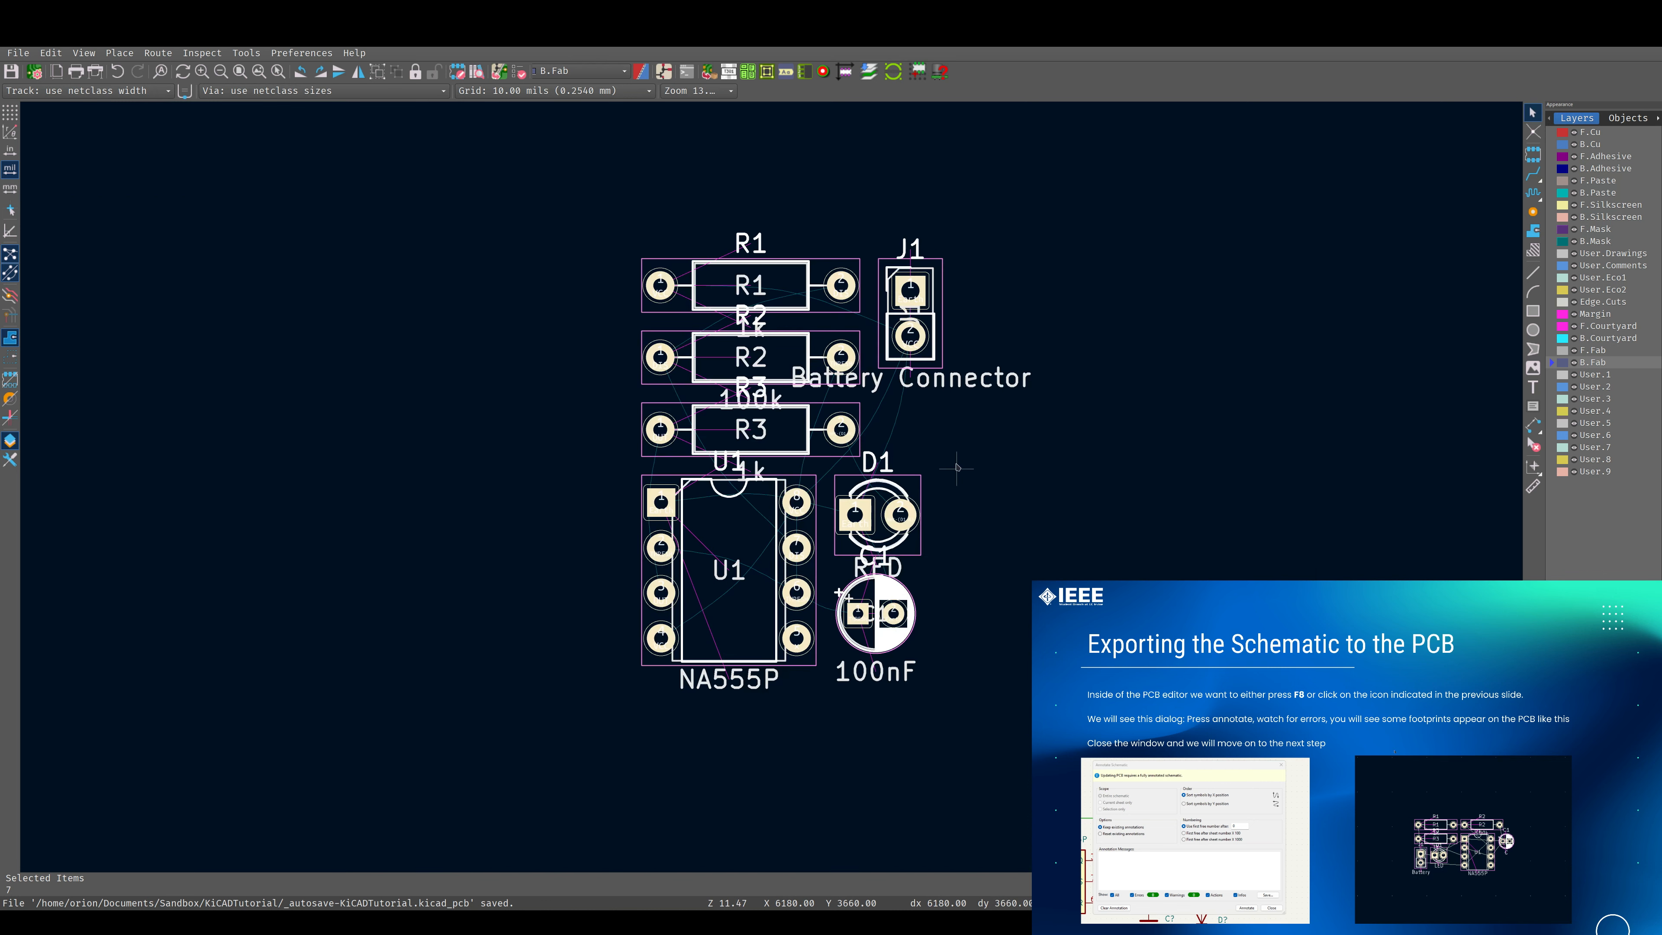
left_click(956, 466)
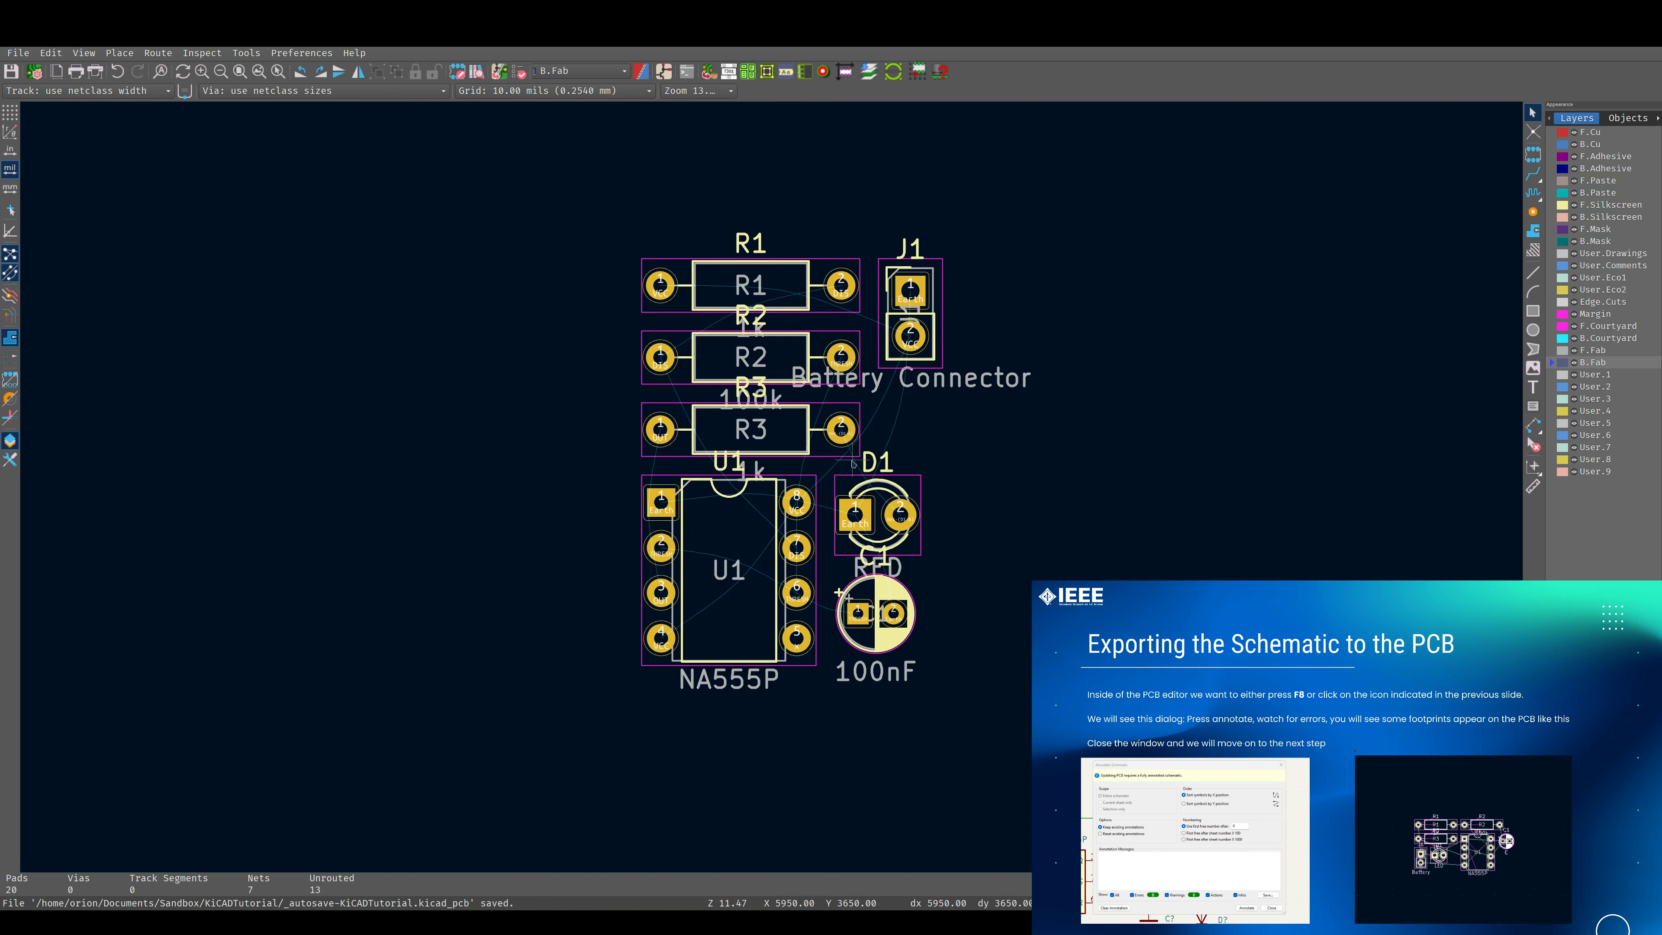
Move LED footprint D1 above C1, to the right of R3, keeping its courtyard clear of the neighbouring footprints.
left_click_drag(864, 506, 919, 453)
scroll(918, 401, "up", 6)
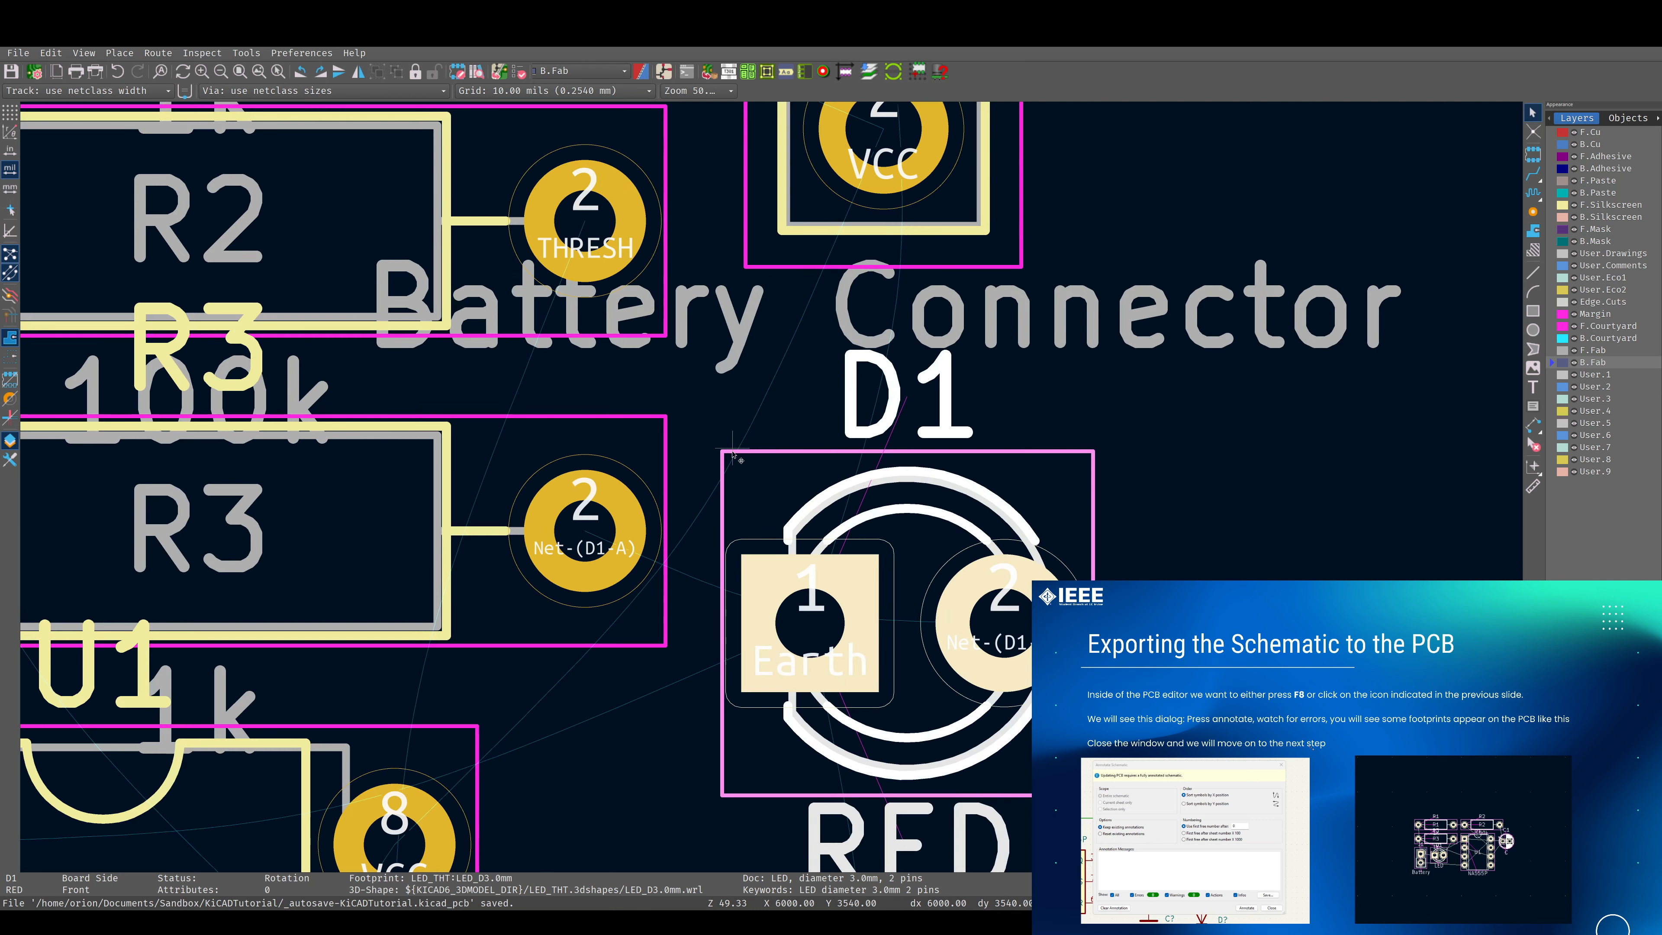
left_click_drag(851, 494, 755, 602)
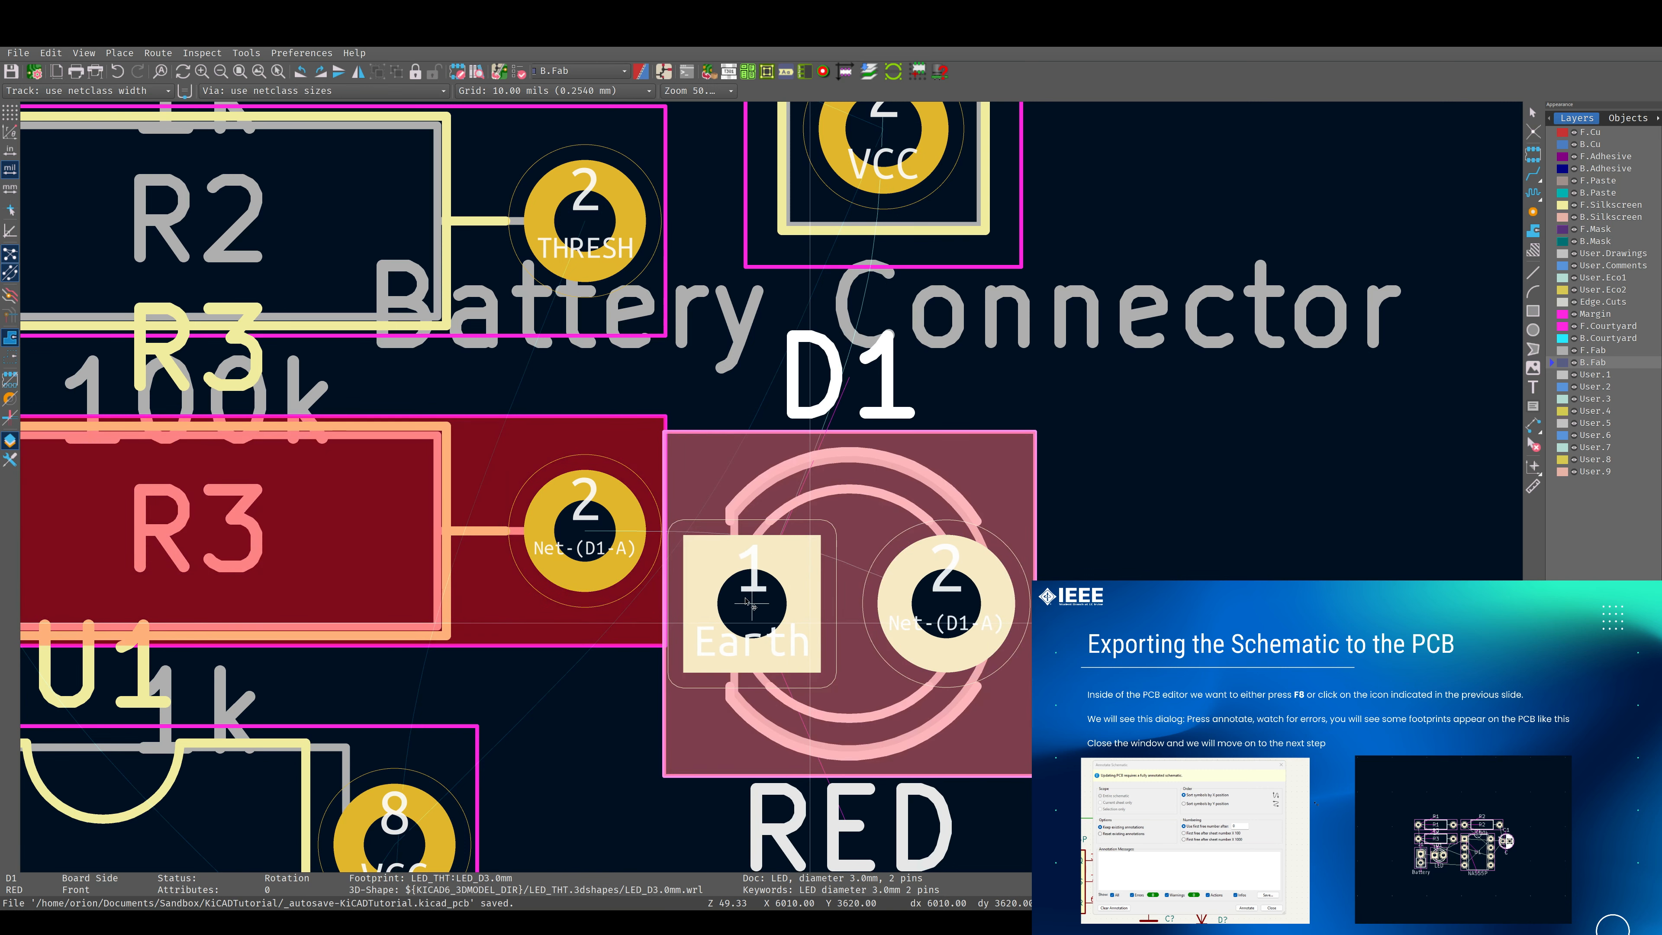
left_click_drag(771, 603, 874, 583)
scroll(874, 582, "down", 5)
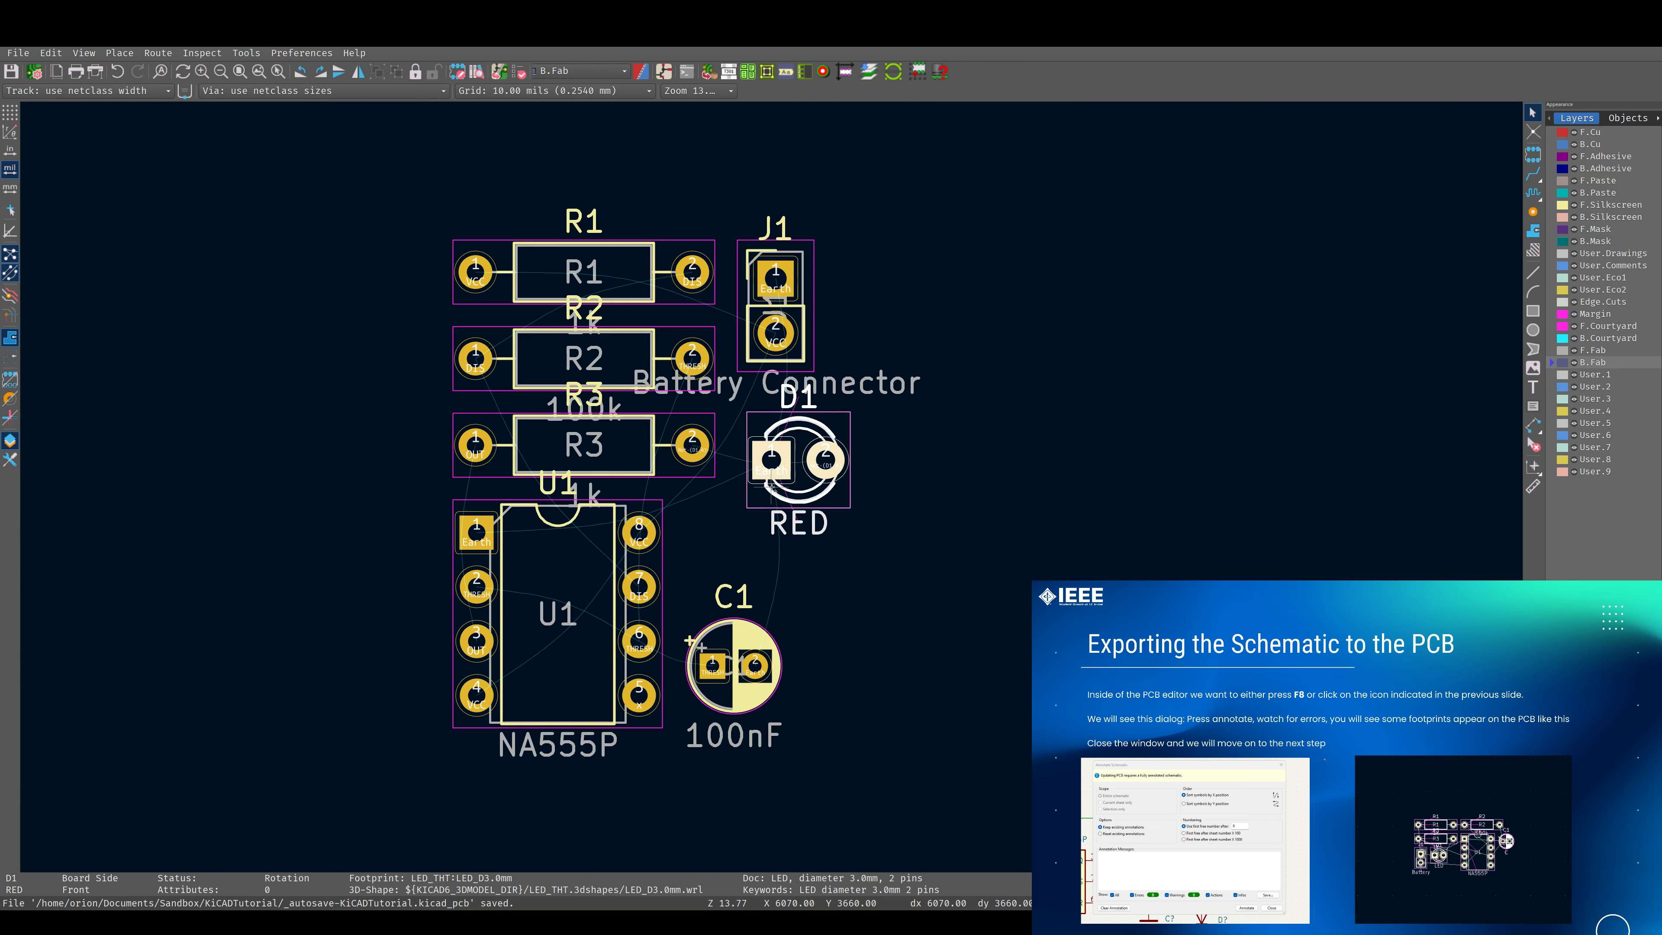
Reposition the J1 reference label on the silkscreen so it sits centred just above the connector's courtyard.
scroll(785, 223, "up", 5)
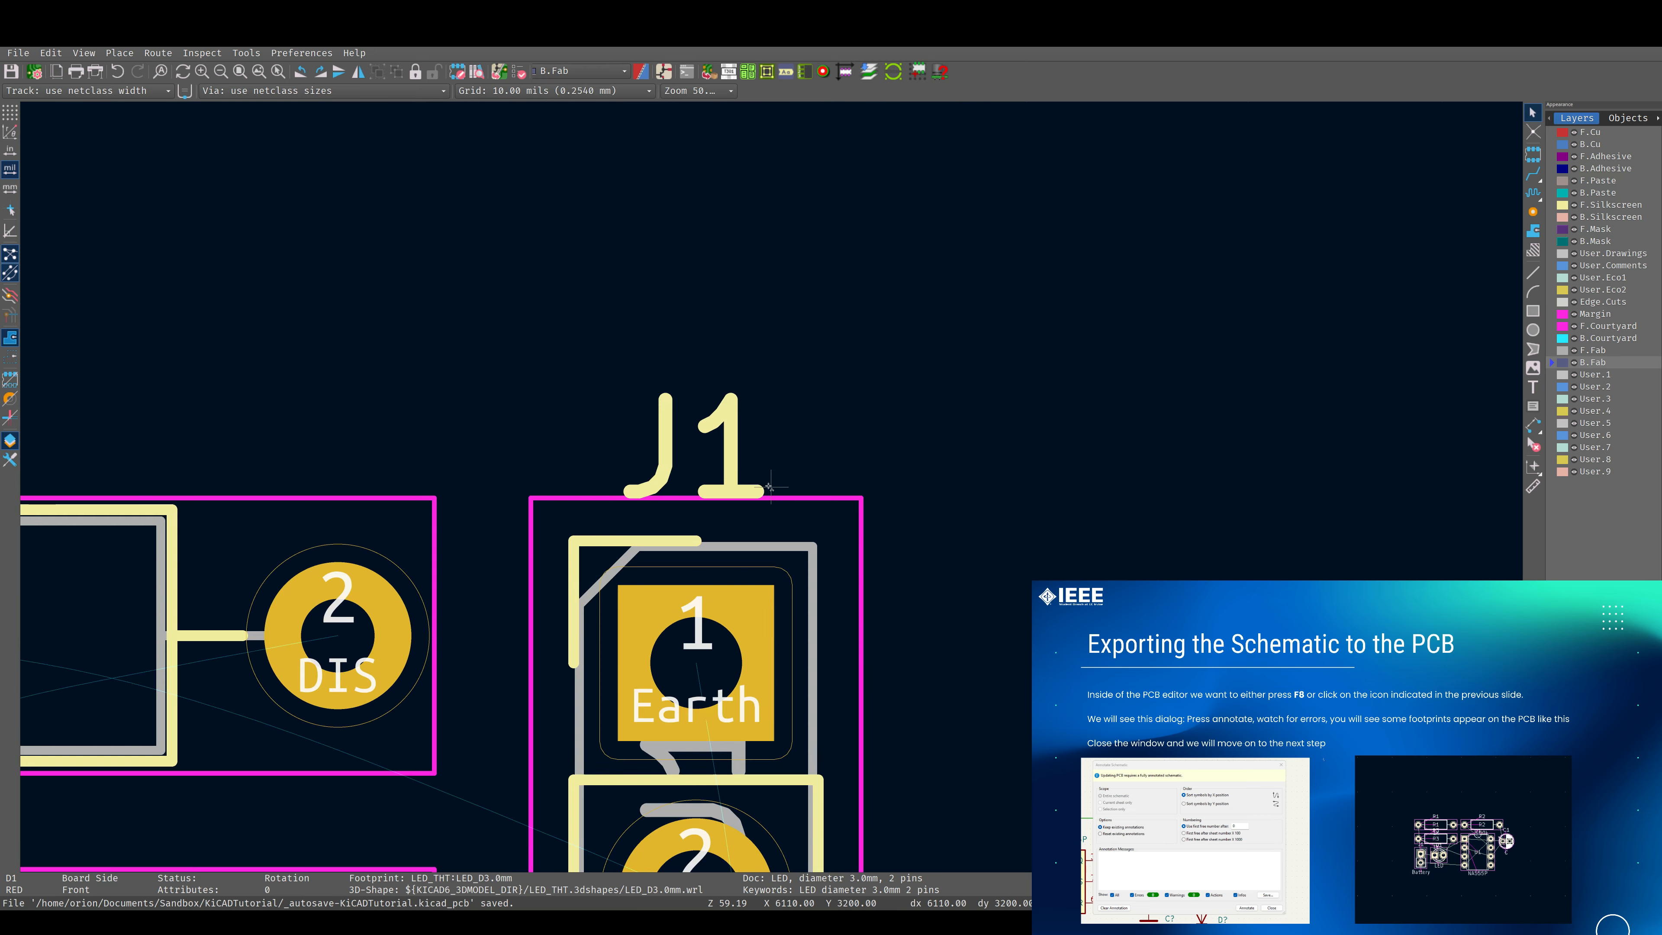
left_click(728, 453)
left_click_drag(729, 453, 697, 425)
scroll(697, 426, "down", 5)
scroll(774, 488, "up", 3)
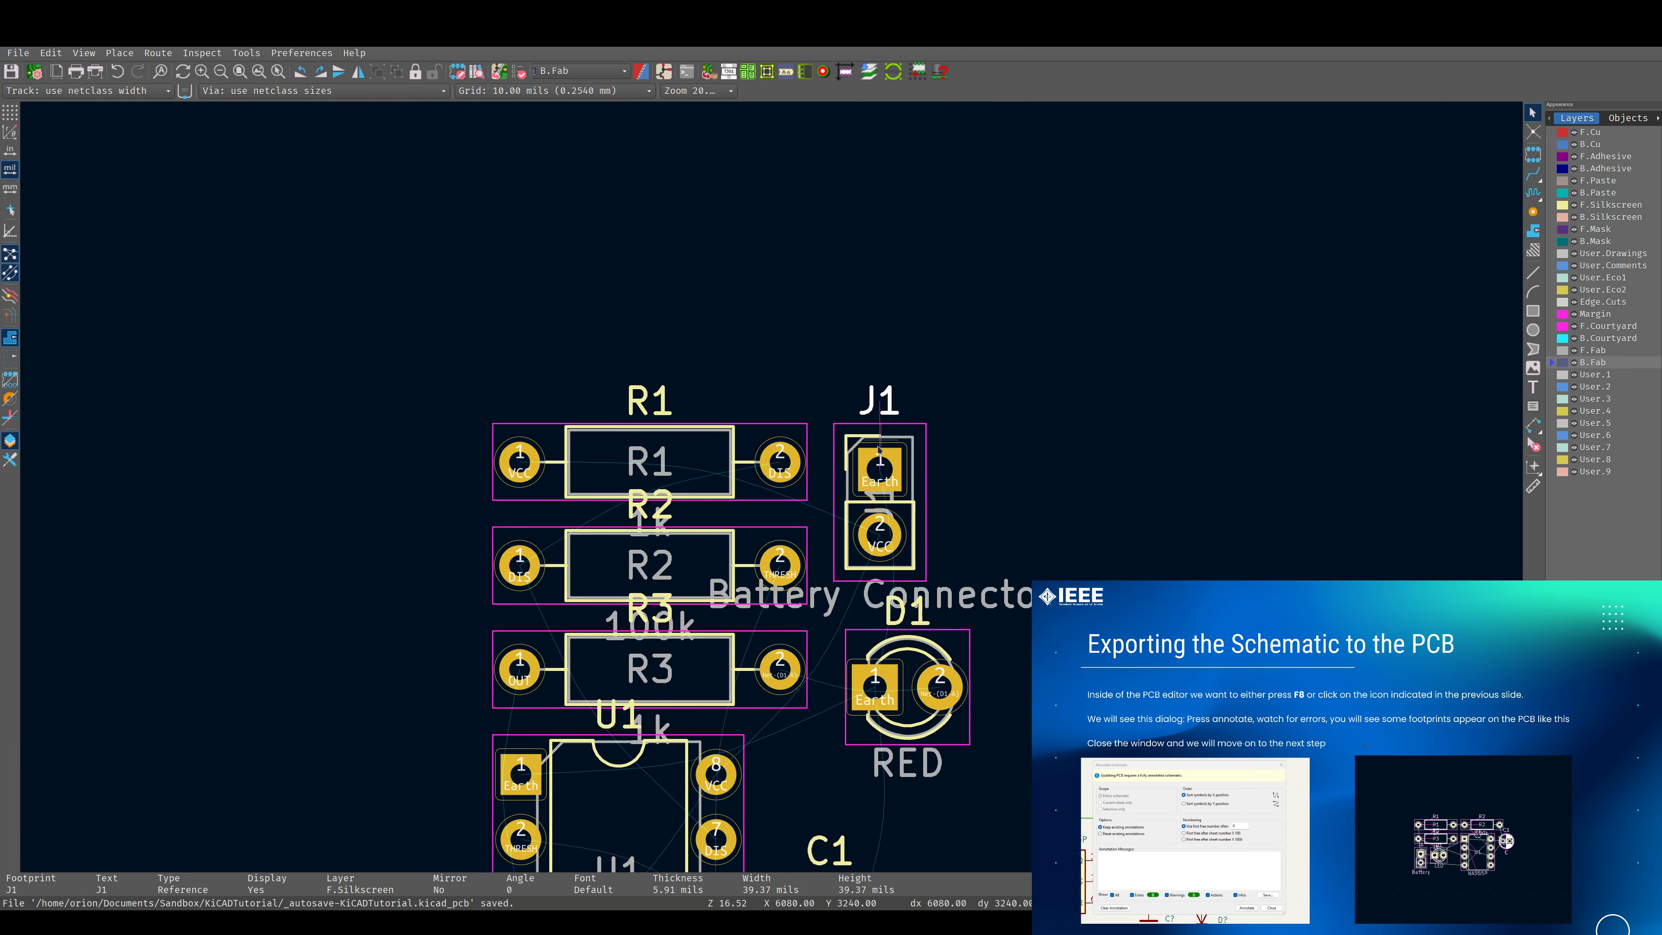
scroll(774, 487, "up", 1)
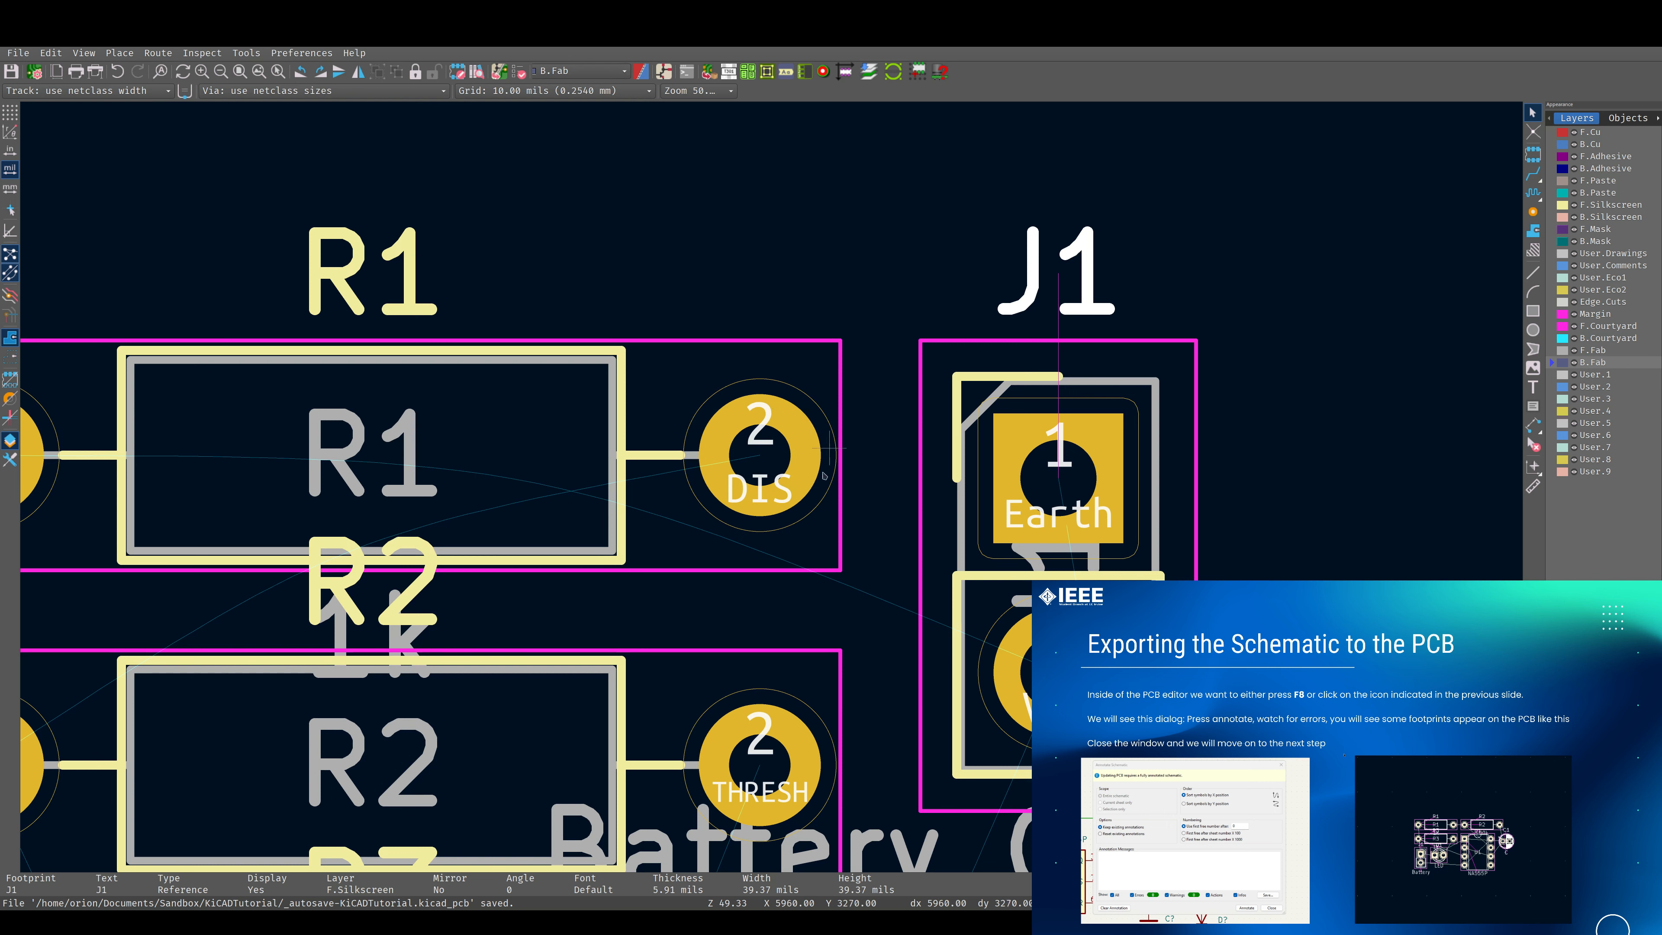
Make B.Cu the active layer.
scroll(814, 493, "down", 3)
key("Page_Down")
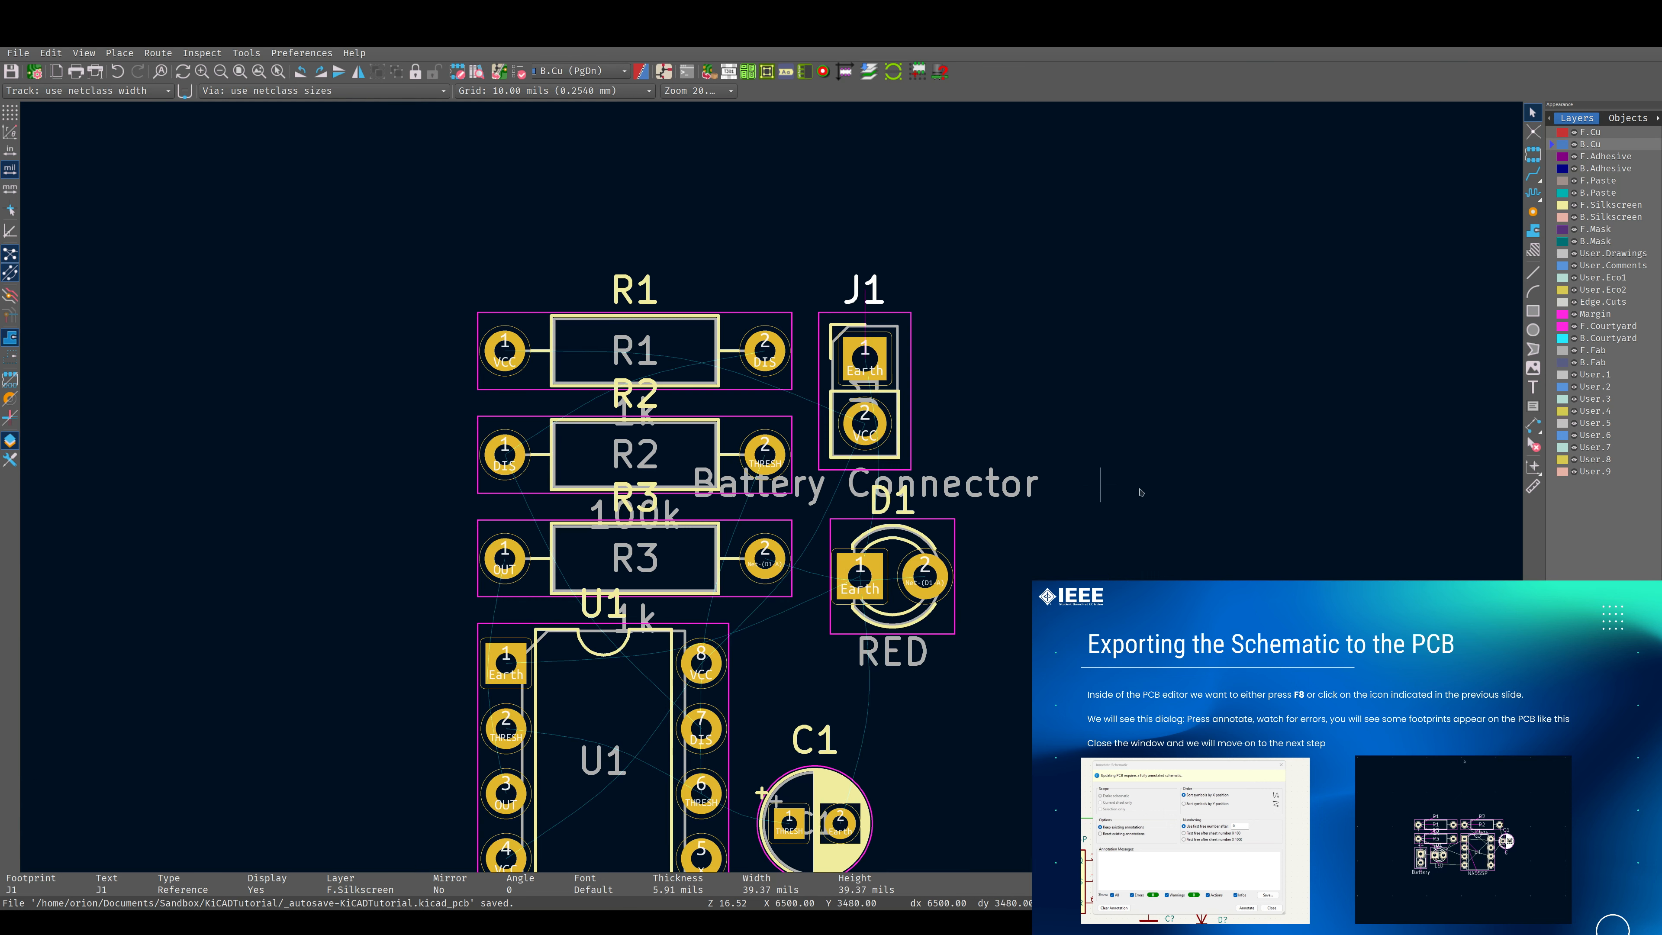
scroll(905, 785, "down", 1)
scroll(771, 486, "up", 4)
scroll(772, 486, "down", 4)
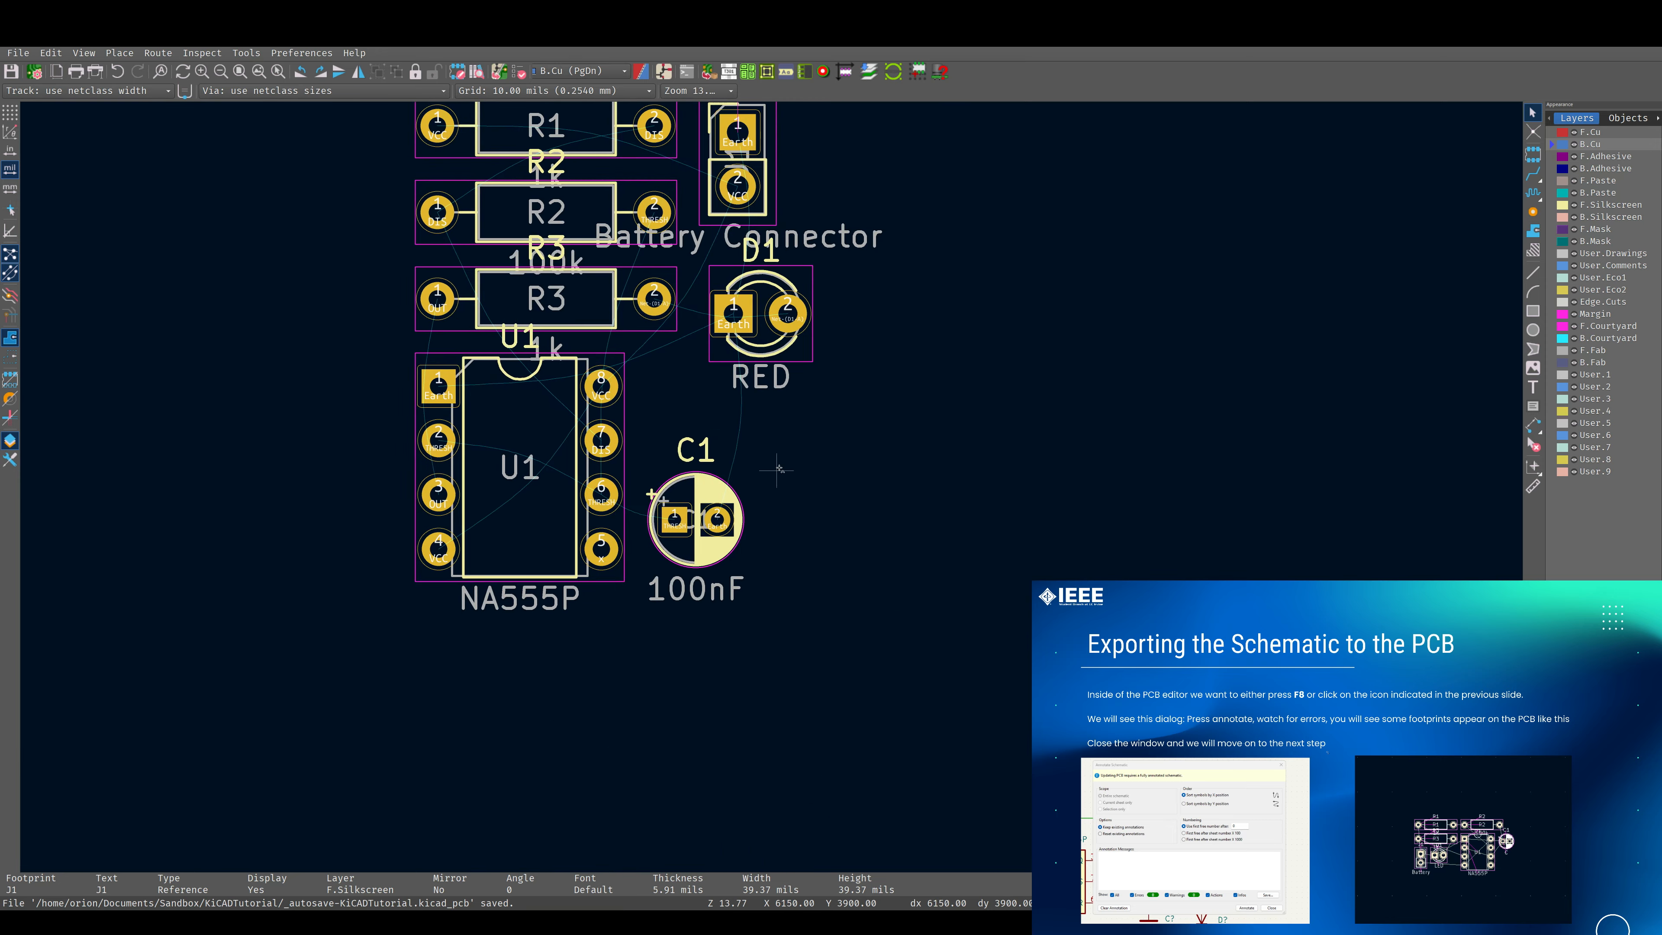
middle_click_drag(787, 463, 954, 612)
scroll(874, 462, "down", 2, "shift")
scroll(875, 462, "up", 1, "shift")
Pick up resistor R3 and drop it back in its place between R2 and U1.
left_click(733, 356)
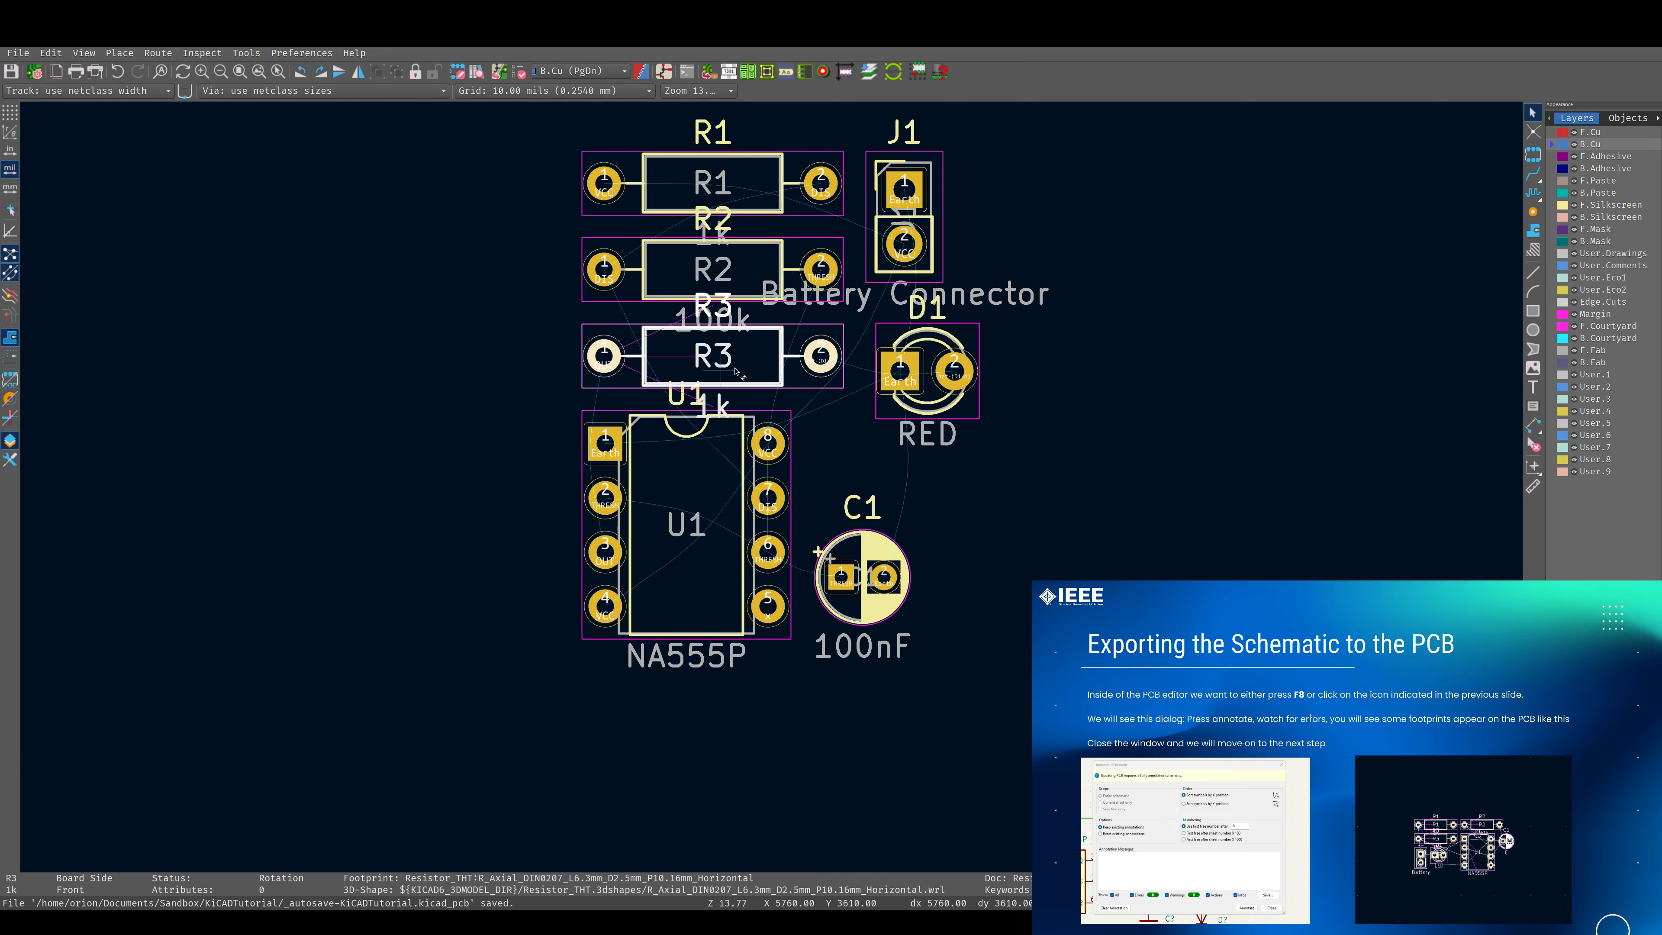
key("m")
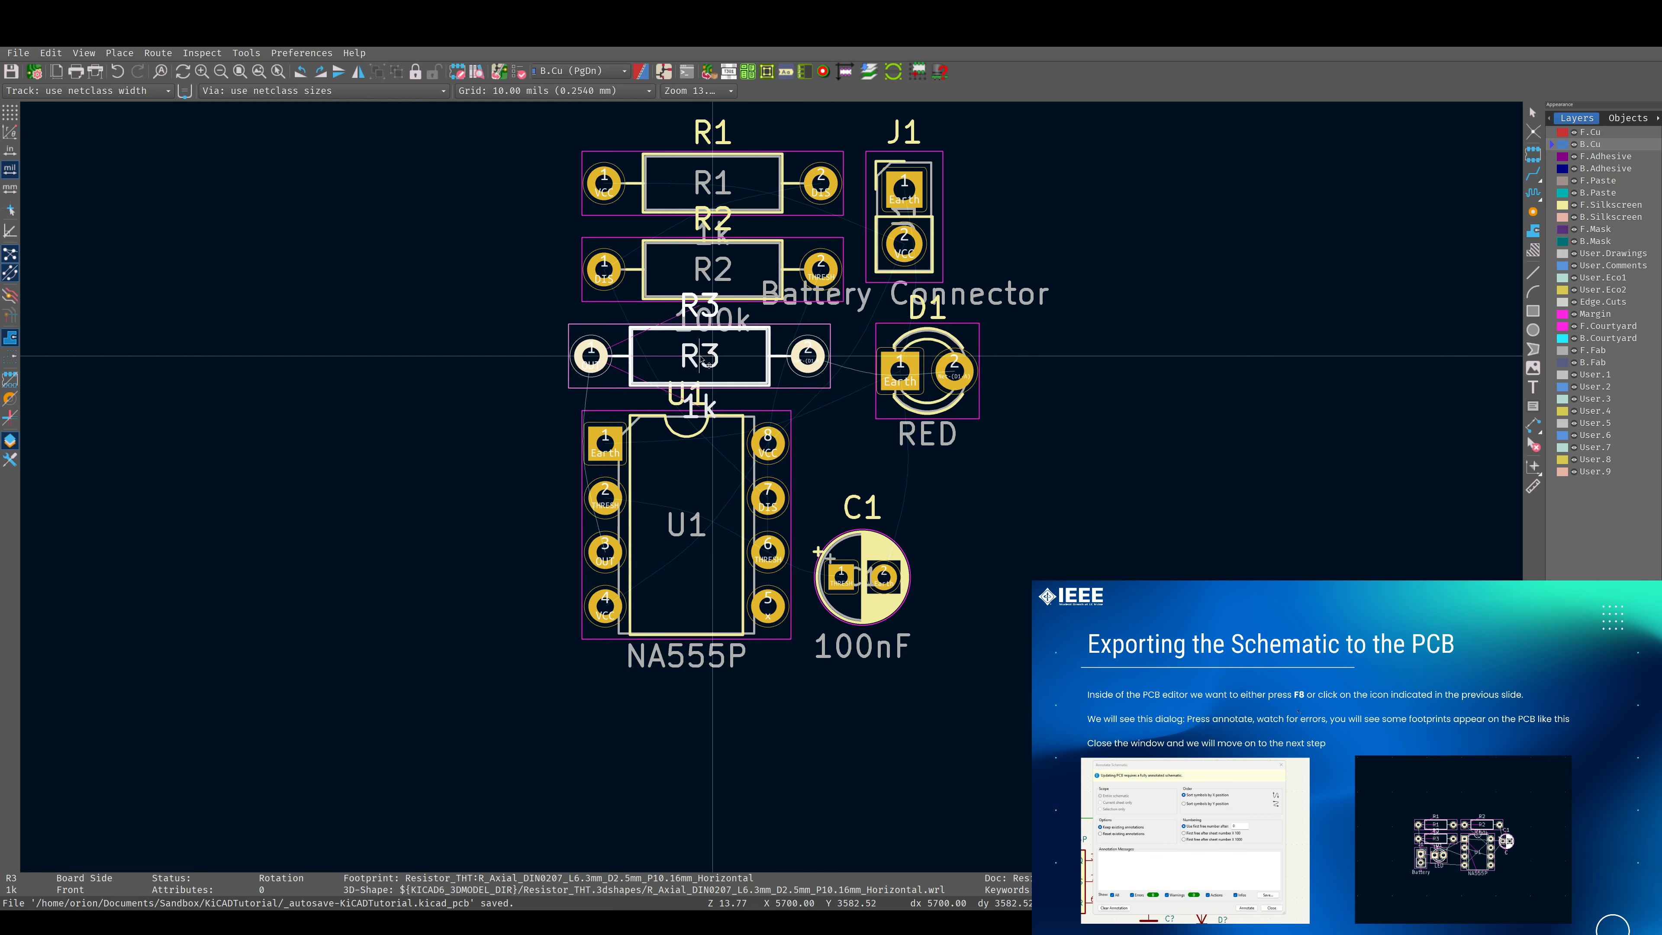
left_click(712, 358)
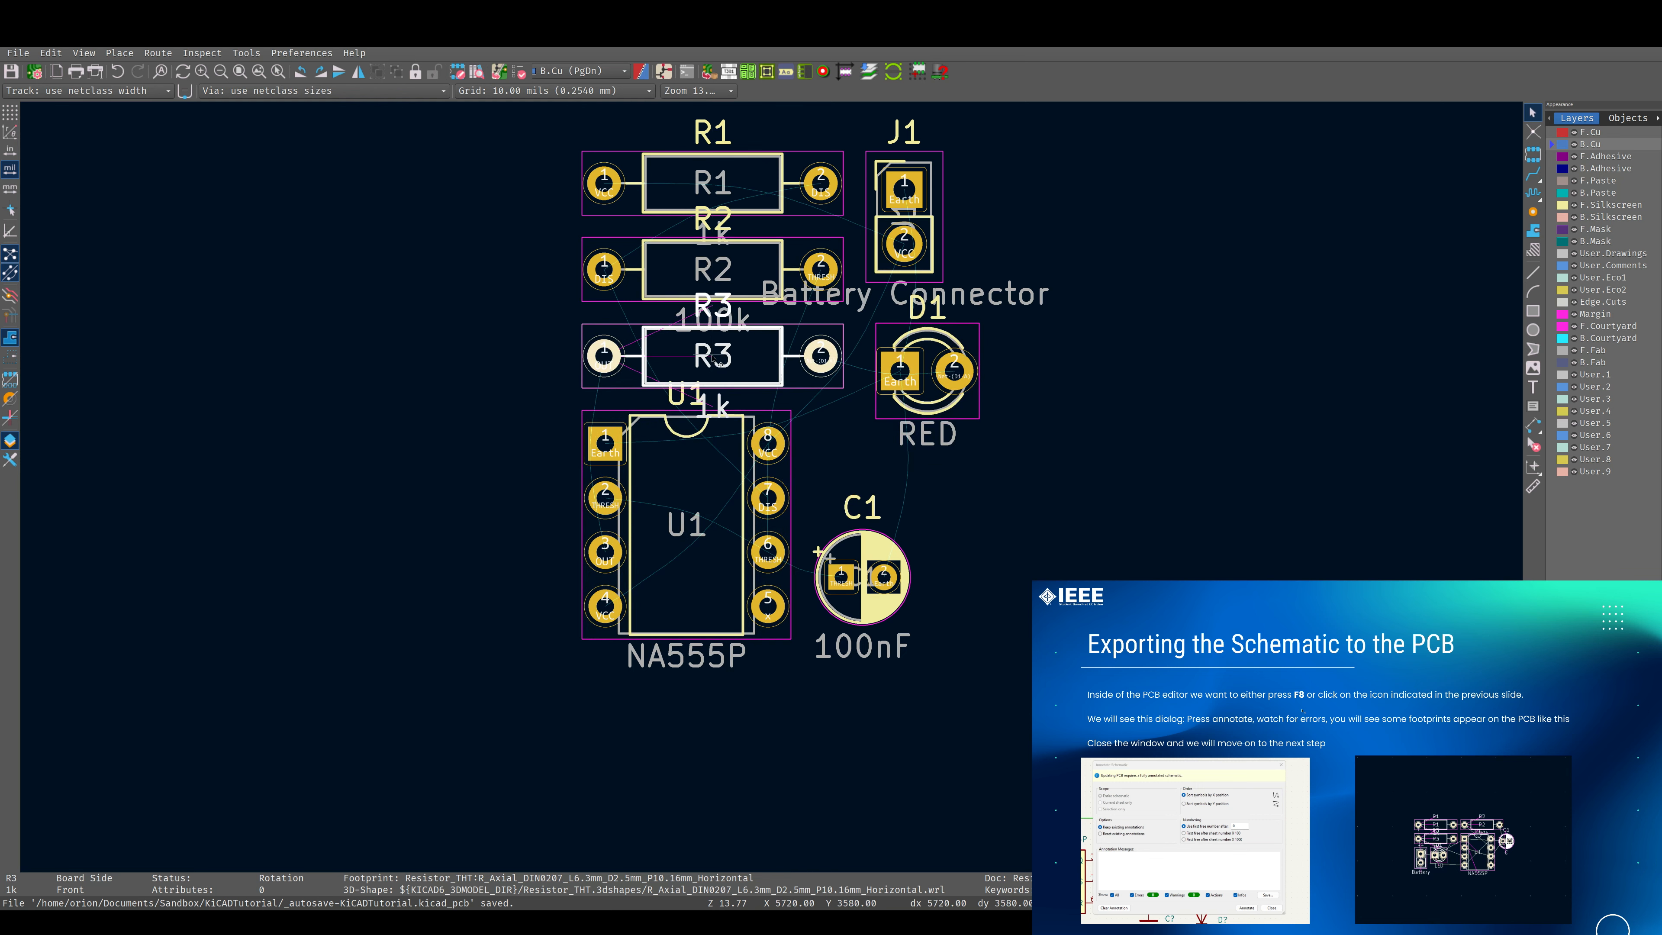
scroll(767, 391, "up", 4, "shift")
scroll(767, 391, "down", 3, "shift")
scroll(766, 296, "down", 2)
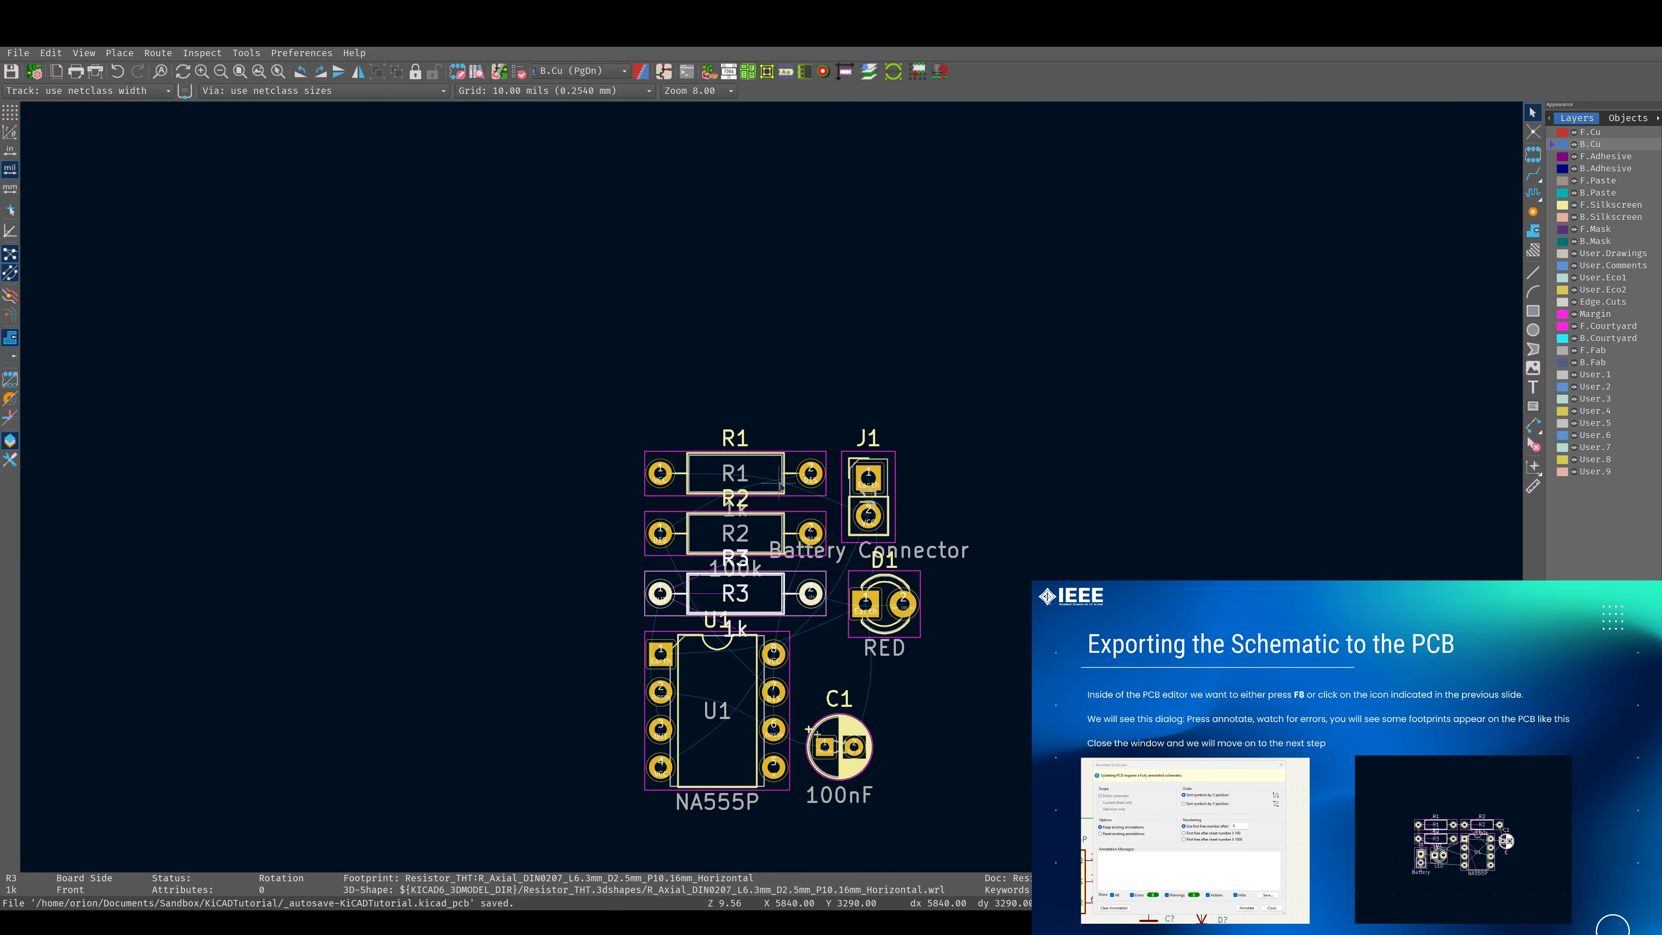
scroll(780, 486, "down", 3, "shift")
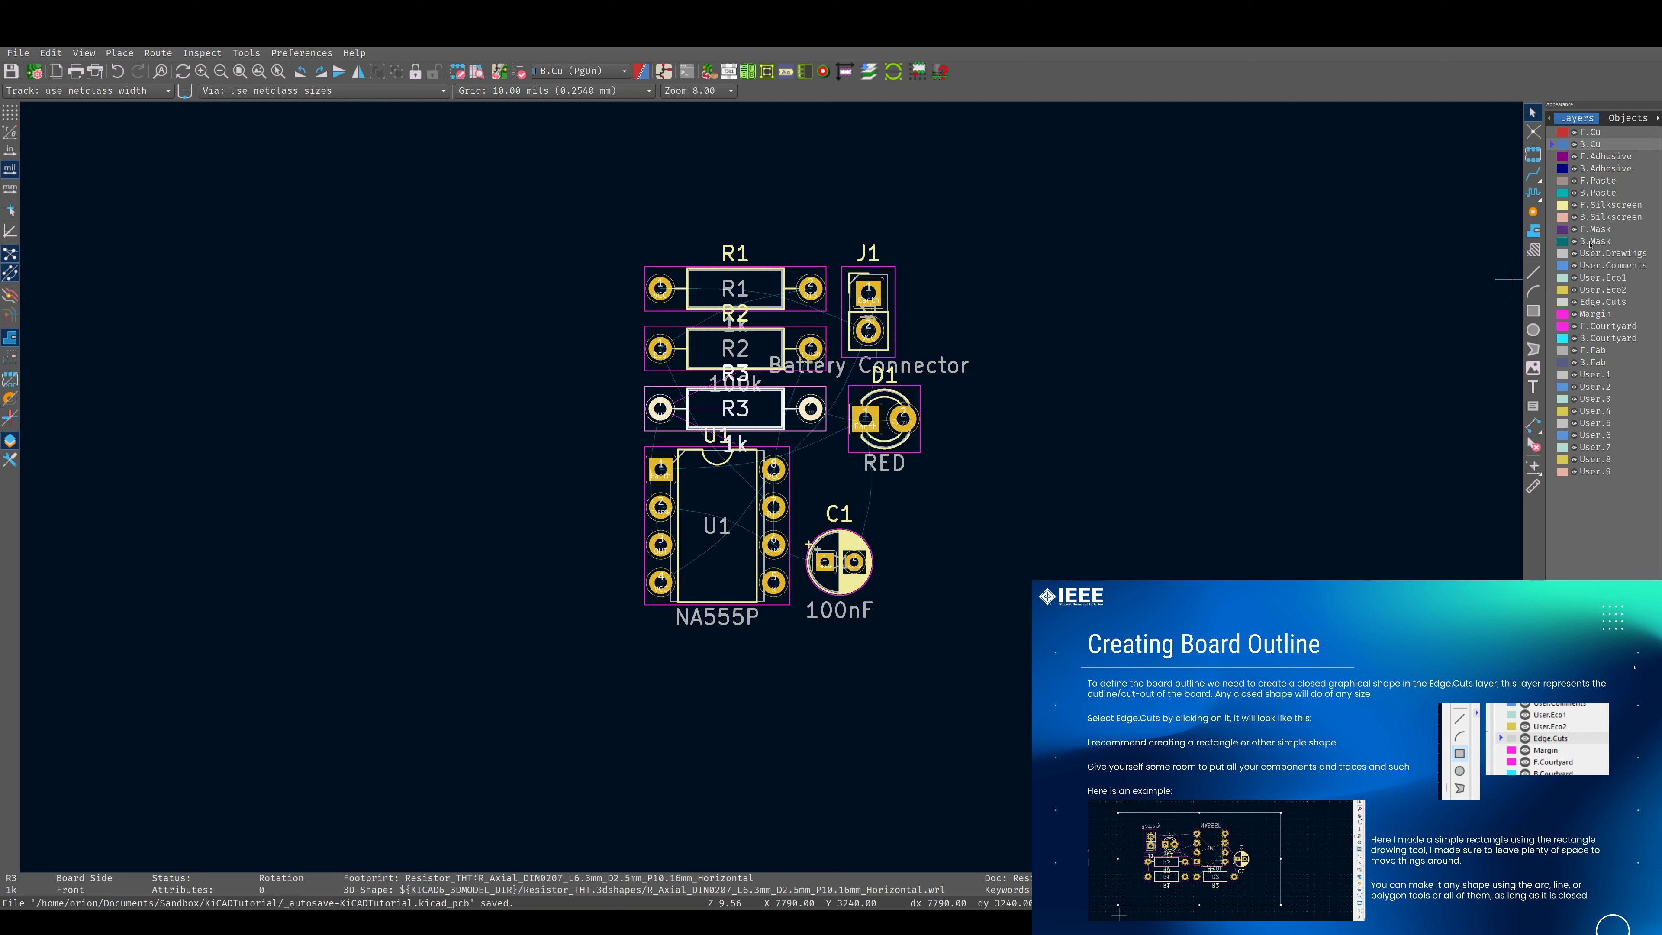
Draw a circular board outline on Edge.Cuts centred on U1, with a radius of about 1361 mils.
left_click(1595, 303)
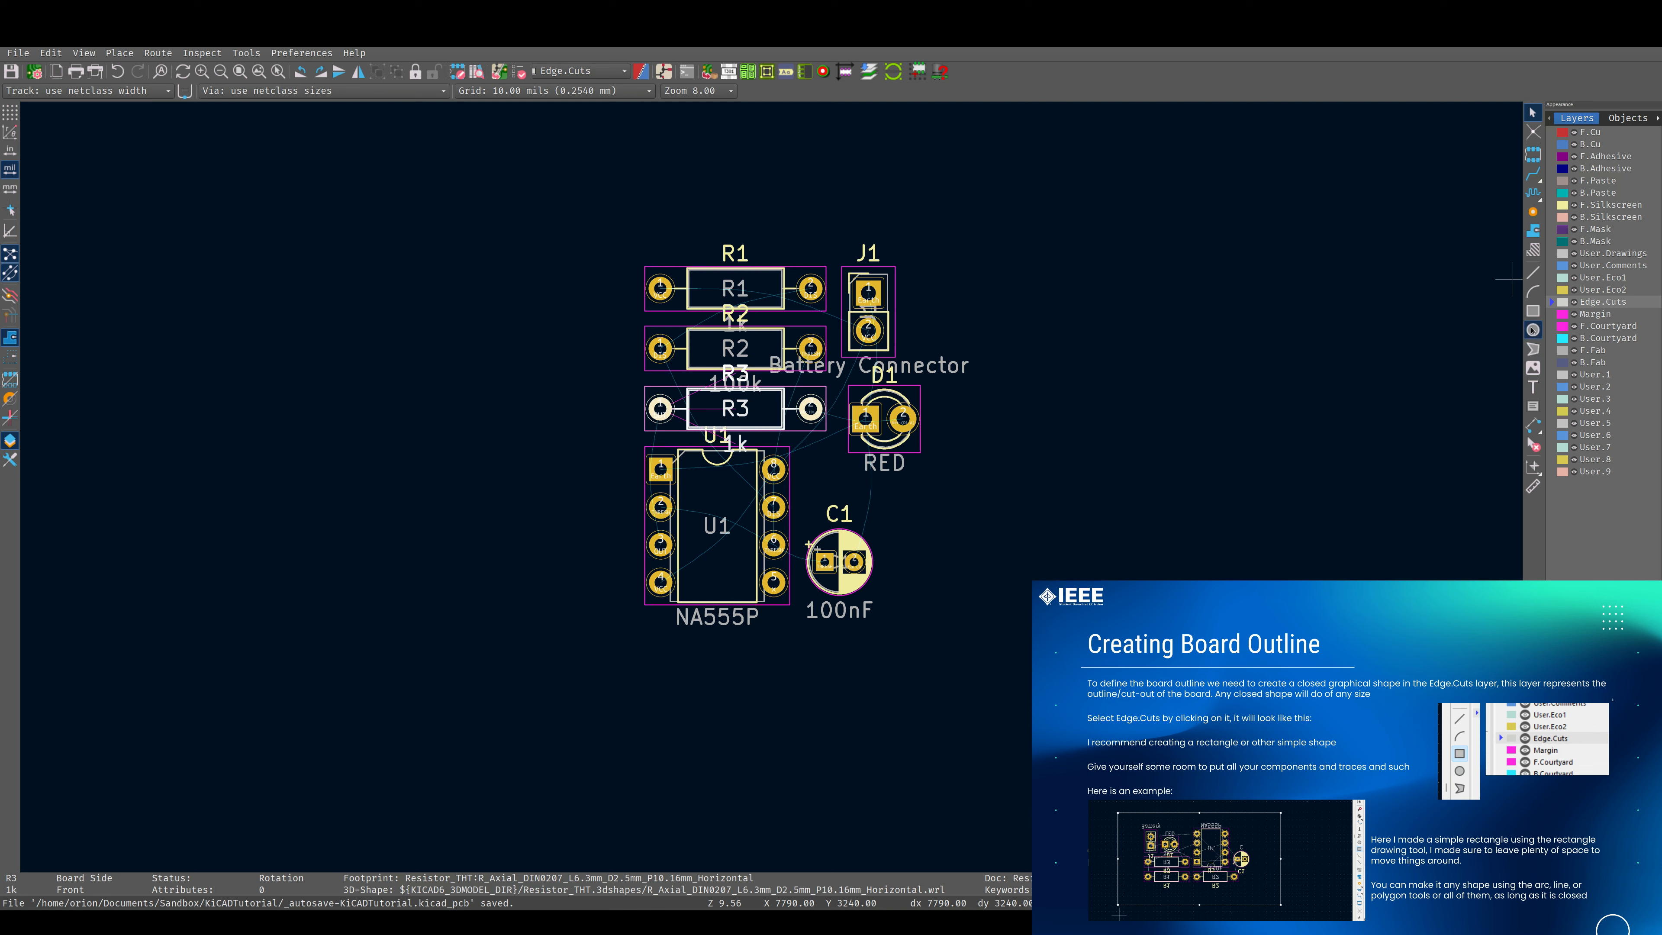
left_click(1533, 330)
left_click(712, 511)
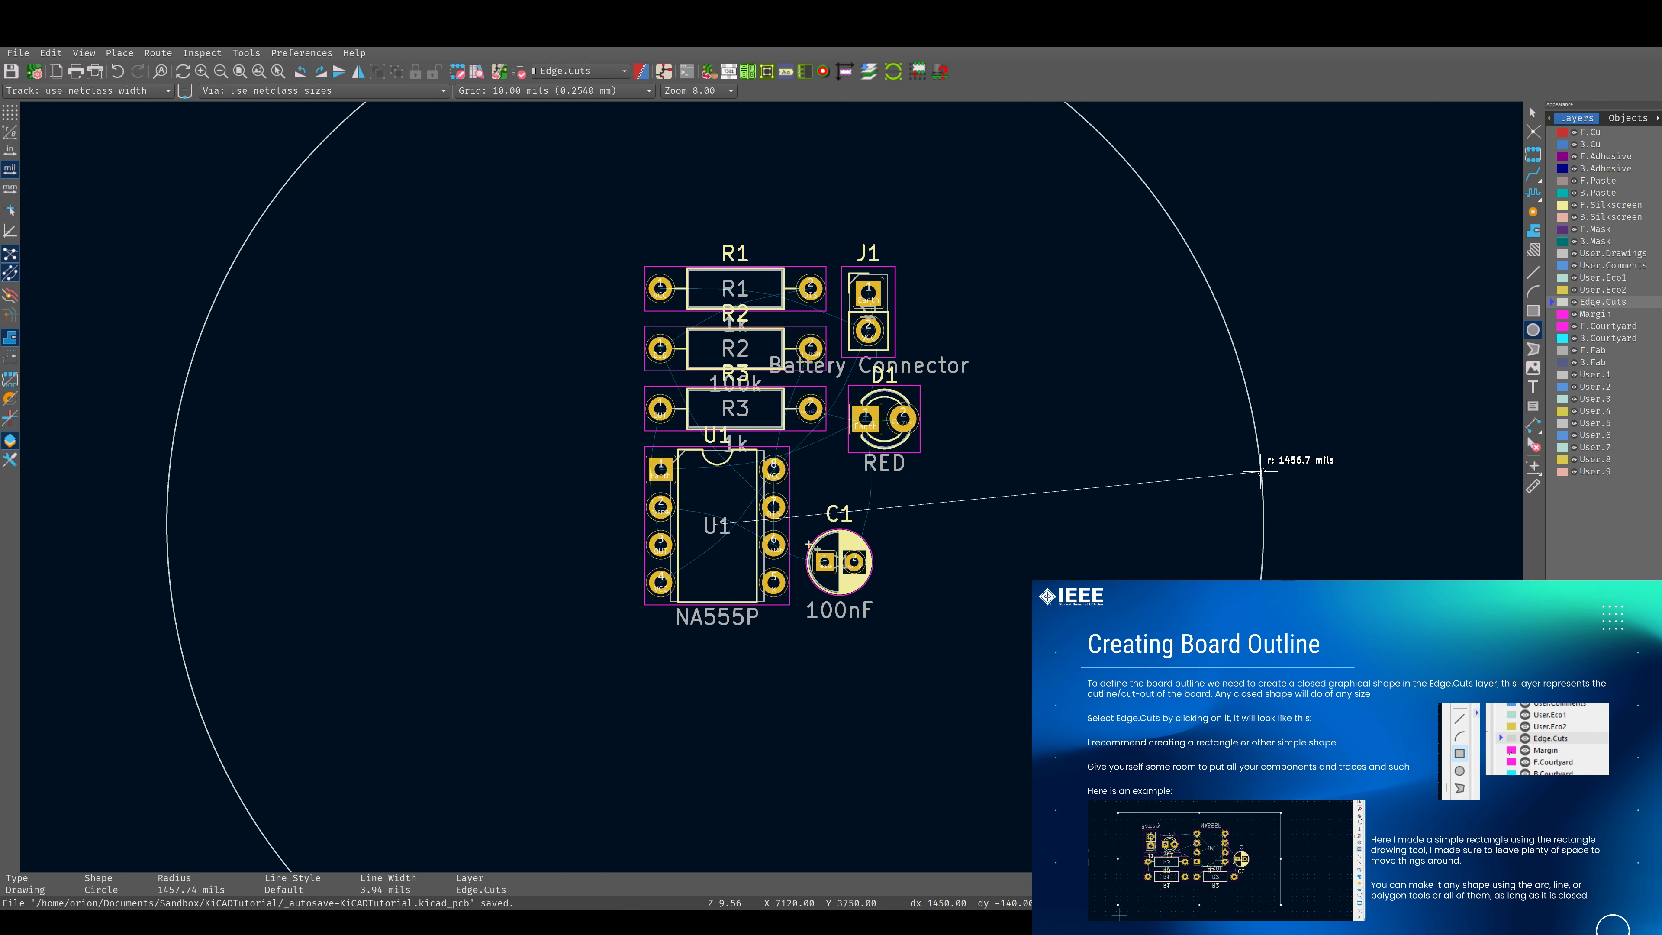
left_click(1230, 493)
scroll(1131, 446, "down", 3)
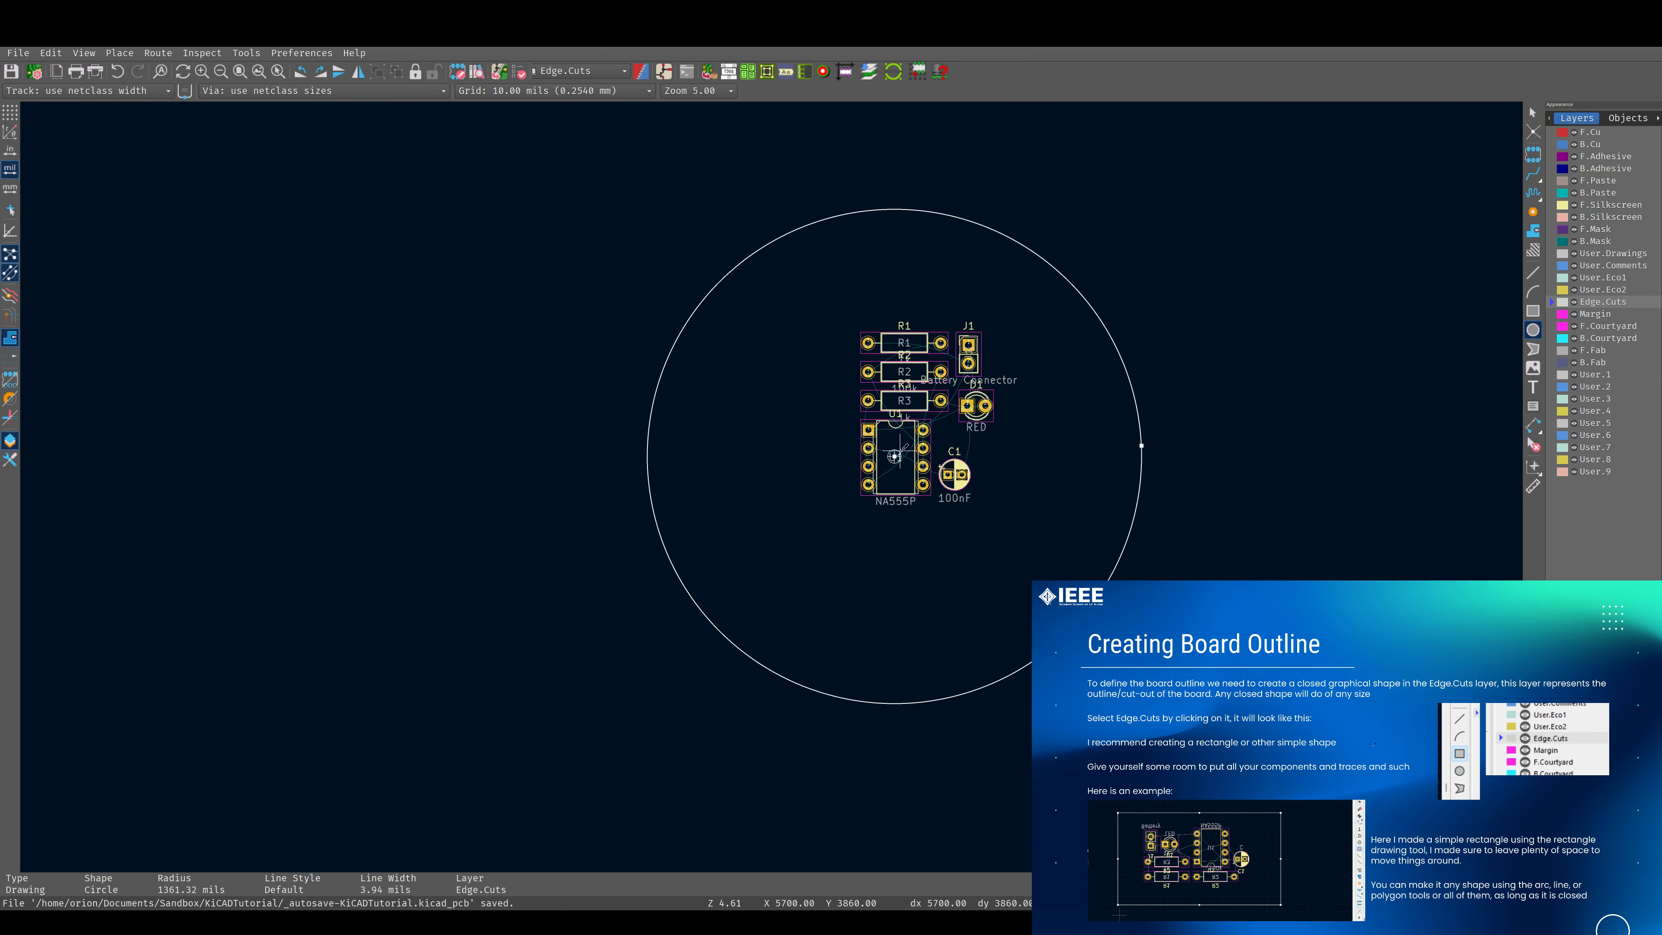
scroll(774, 484, "up", 3)
scroll(775, 483, "down", 3)
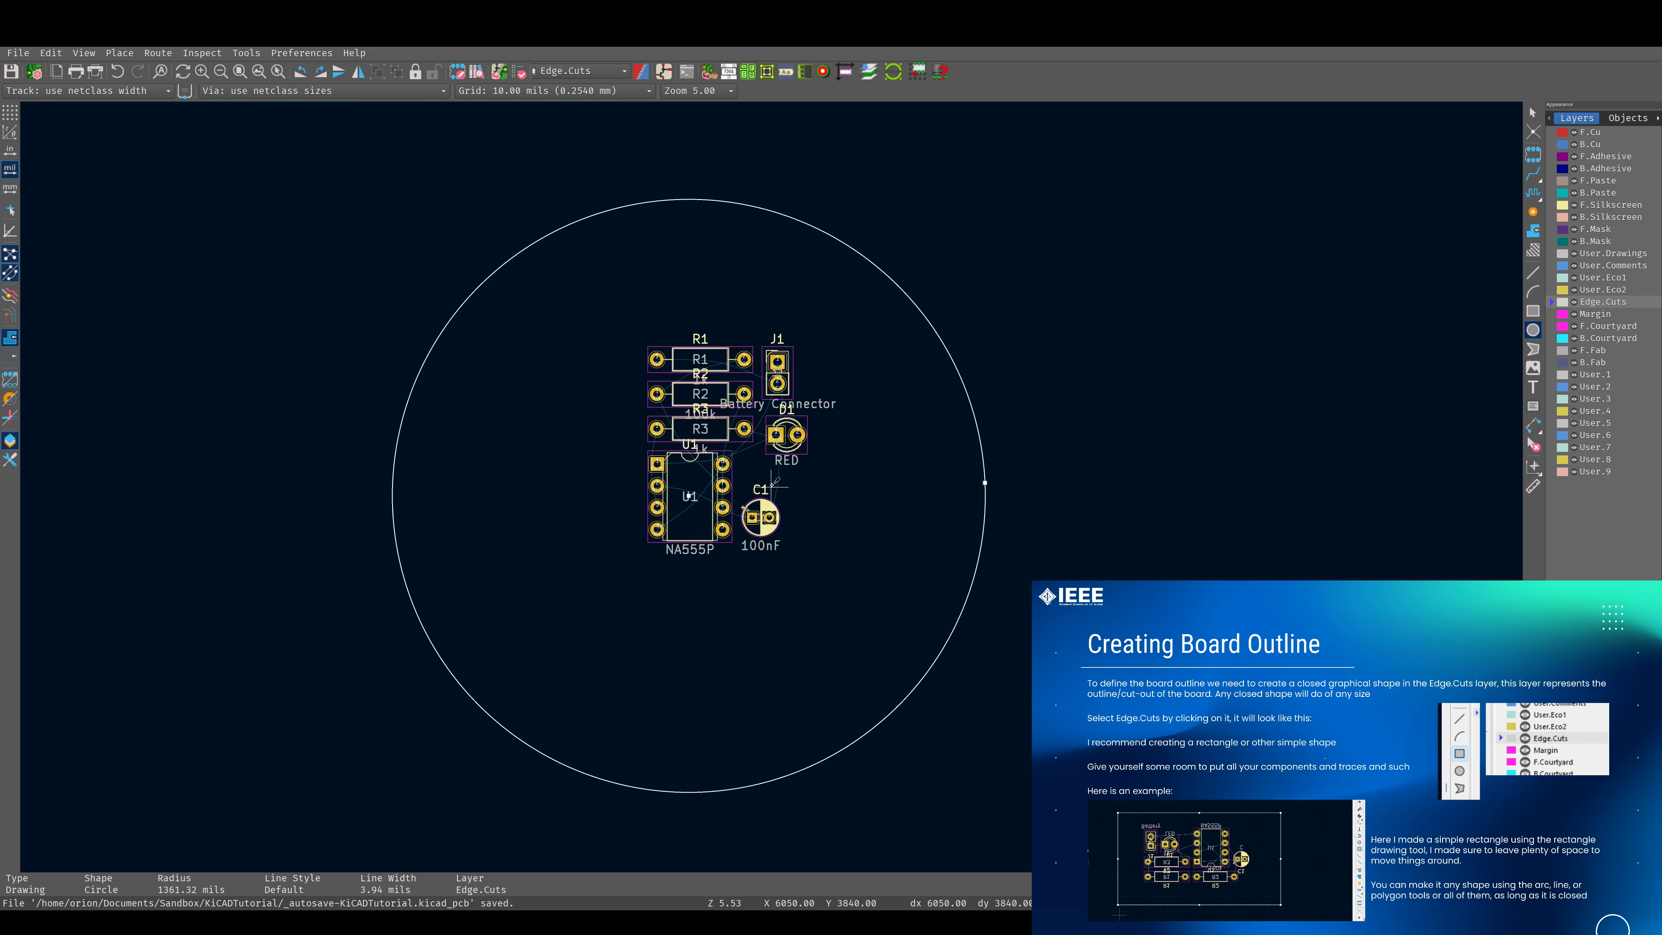
Select all seven footprints and move them together slightly down and to the left inside the circular outline.
key("Escape")
left_click_drag(674, 297, 899, 578)
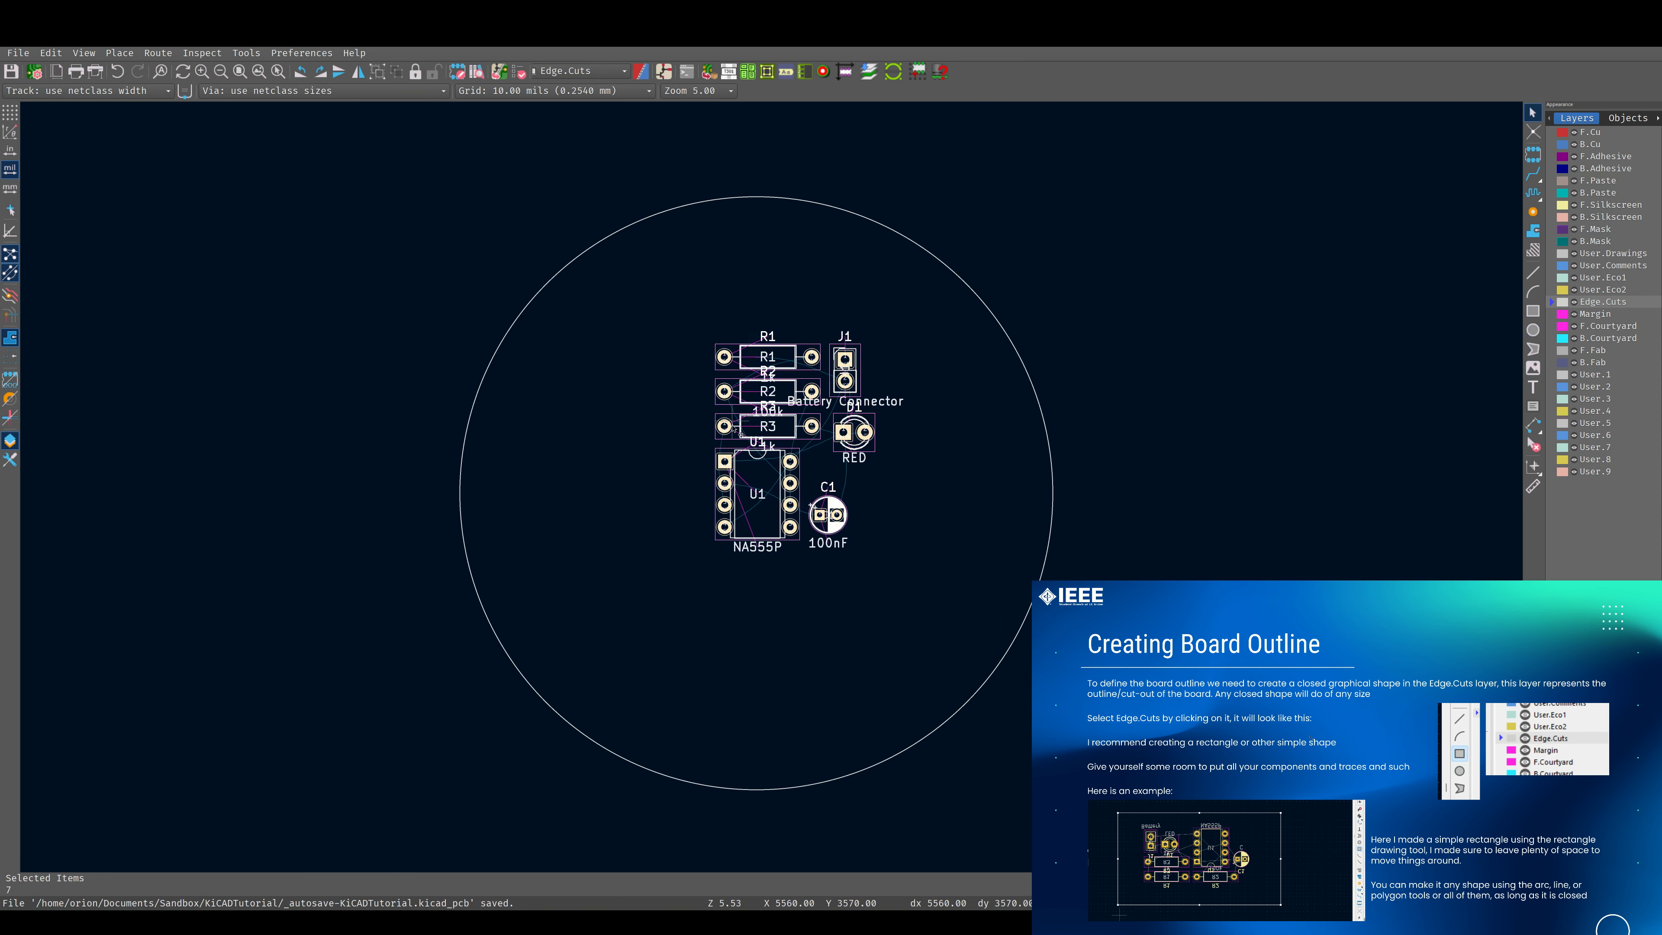
left_click_drag(751, 465, 721, 499)
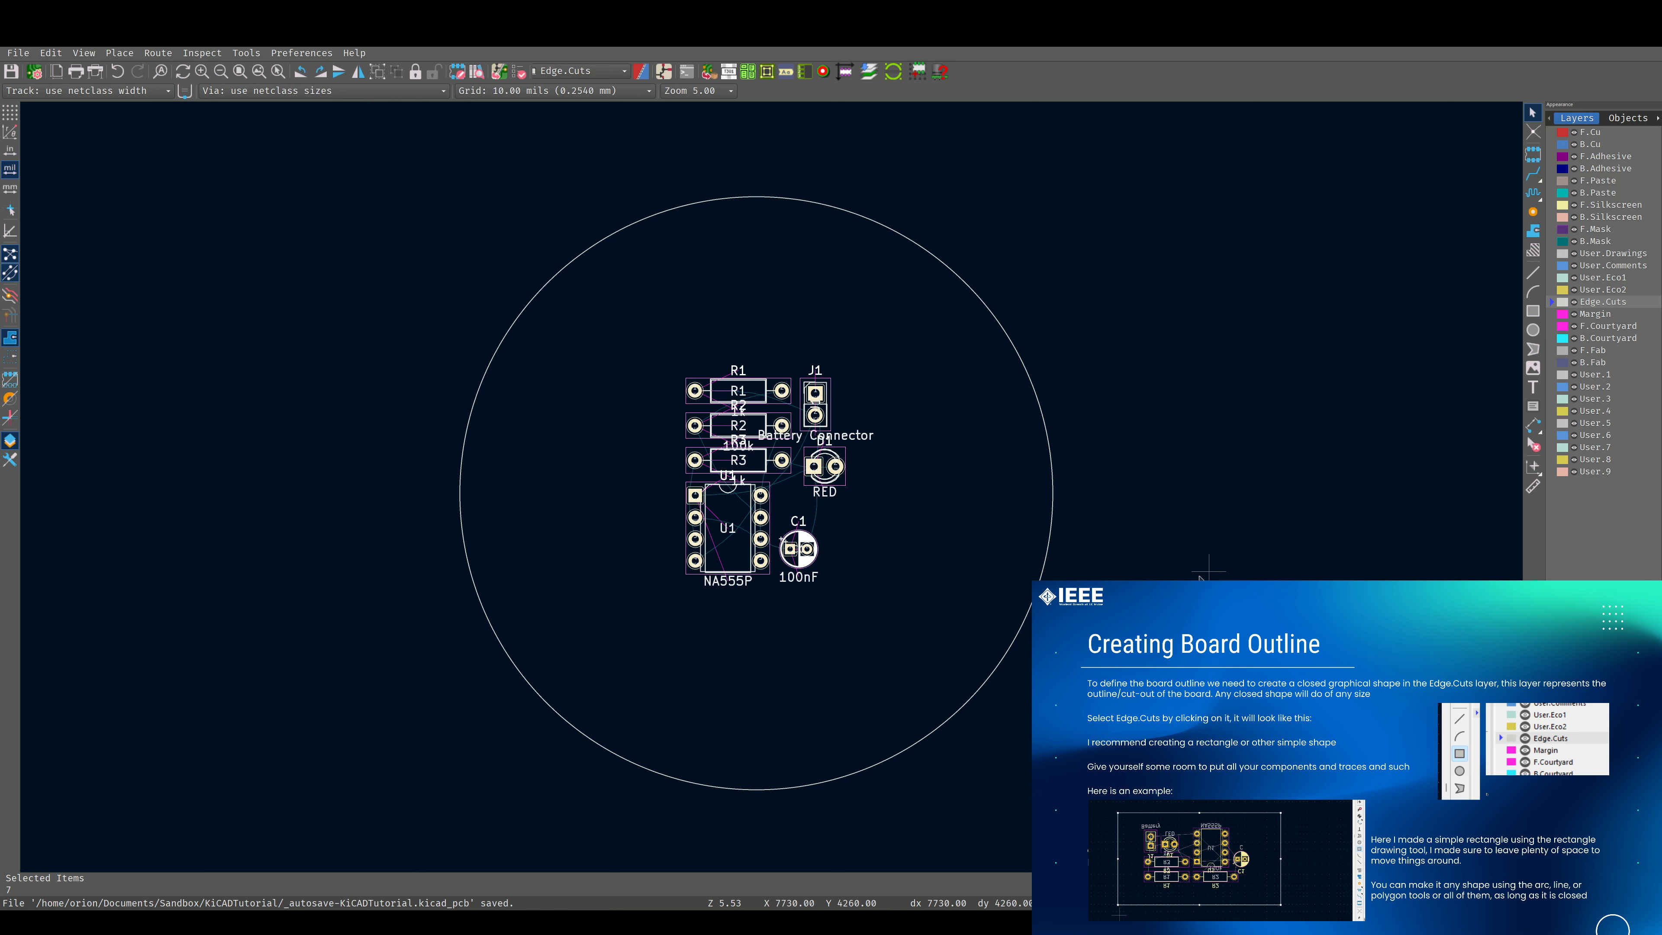
middle_click_drag(1131, 398, 864, 393)
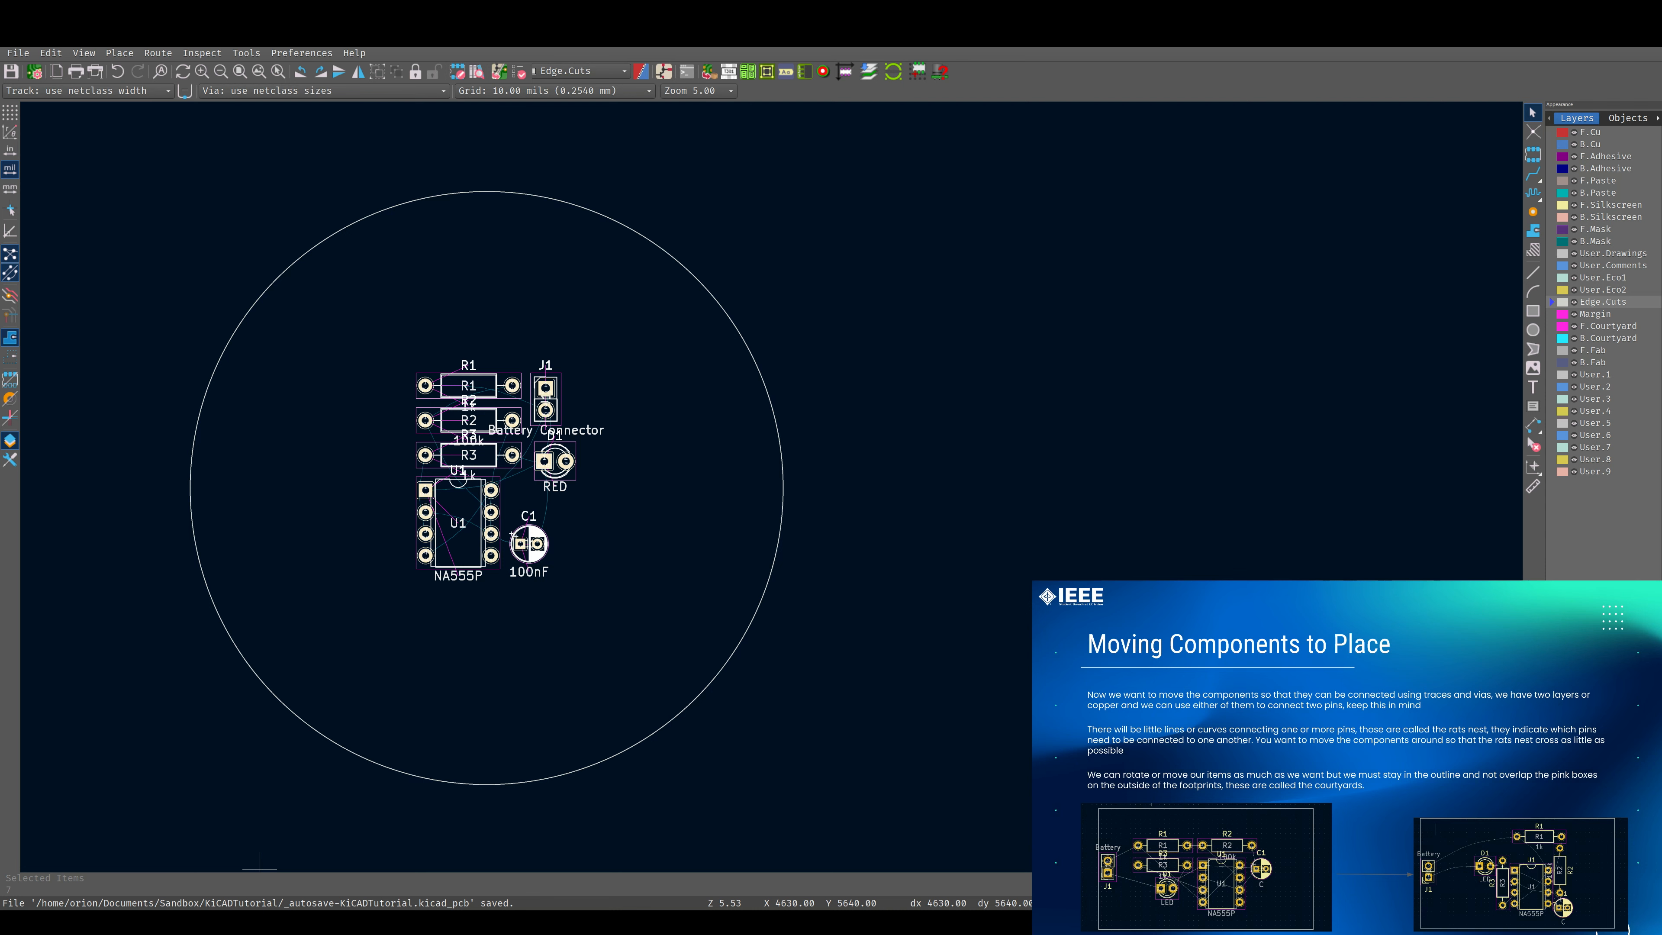
Toggle the ratsnest lines repeatedly between curved and straight to compare how the pad connections are shown.
scroll(504, 515, "up", 2)
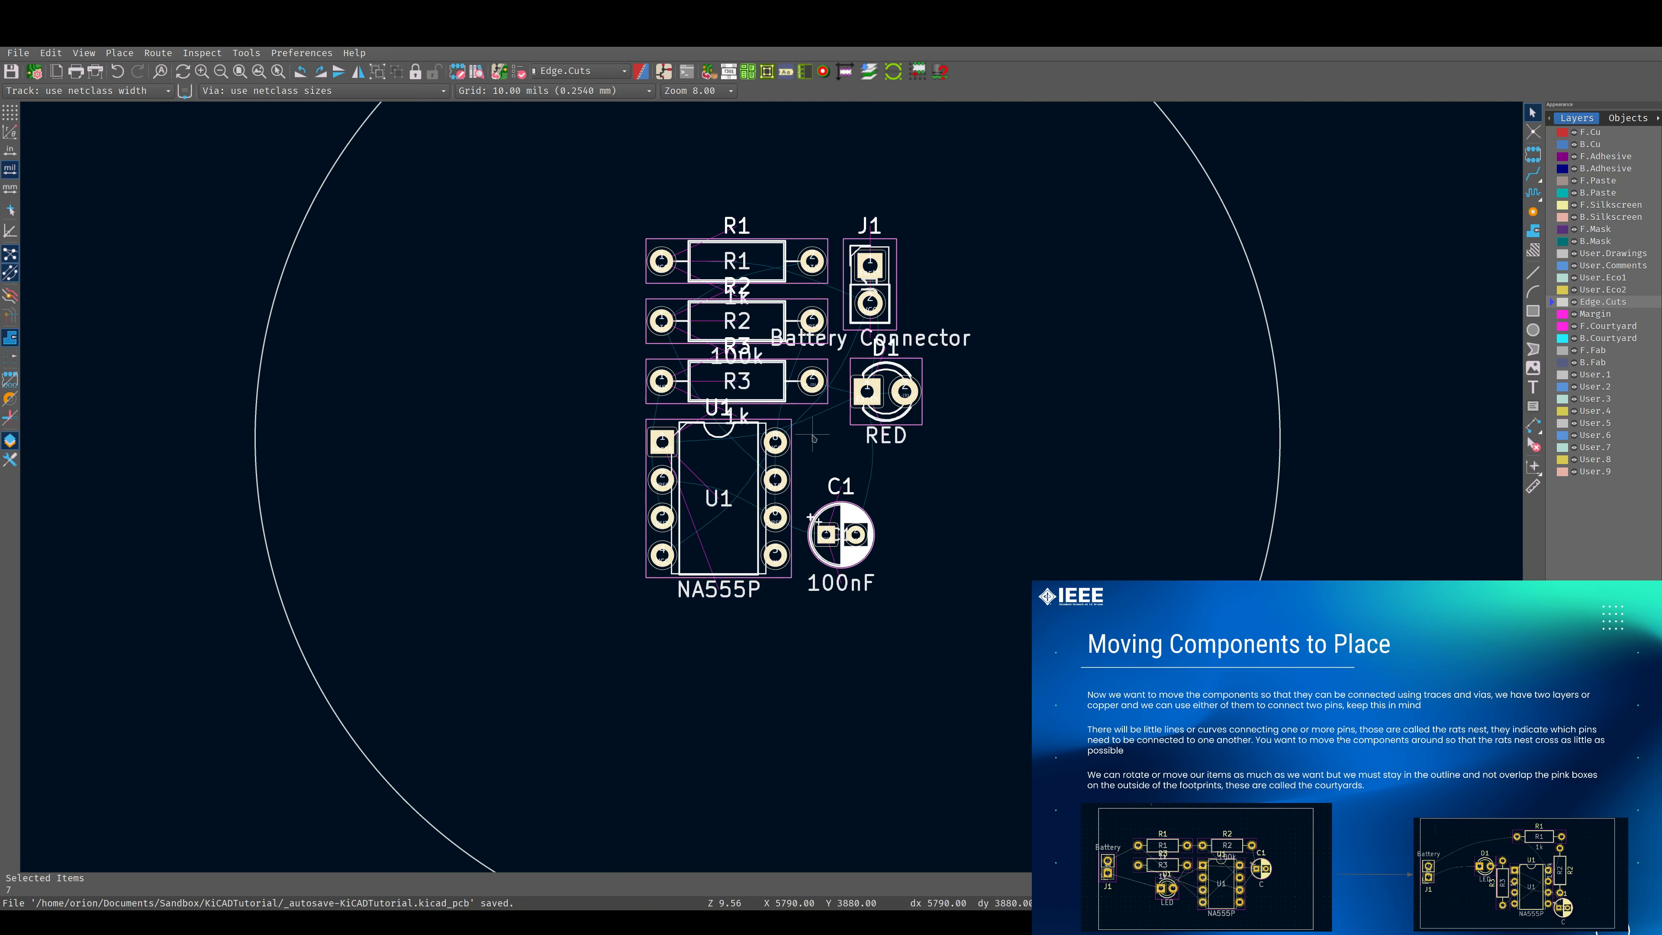
scroll(813, 437, "up", 5)
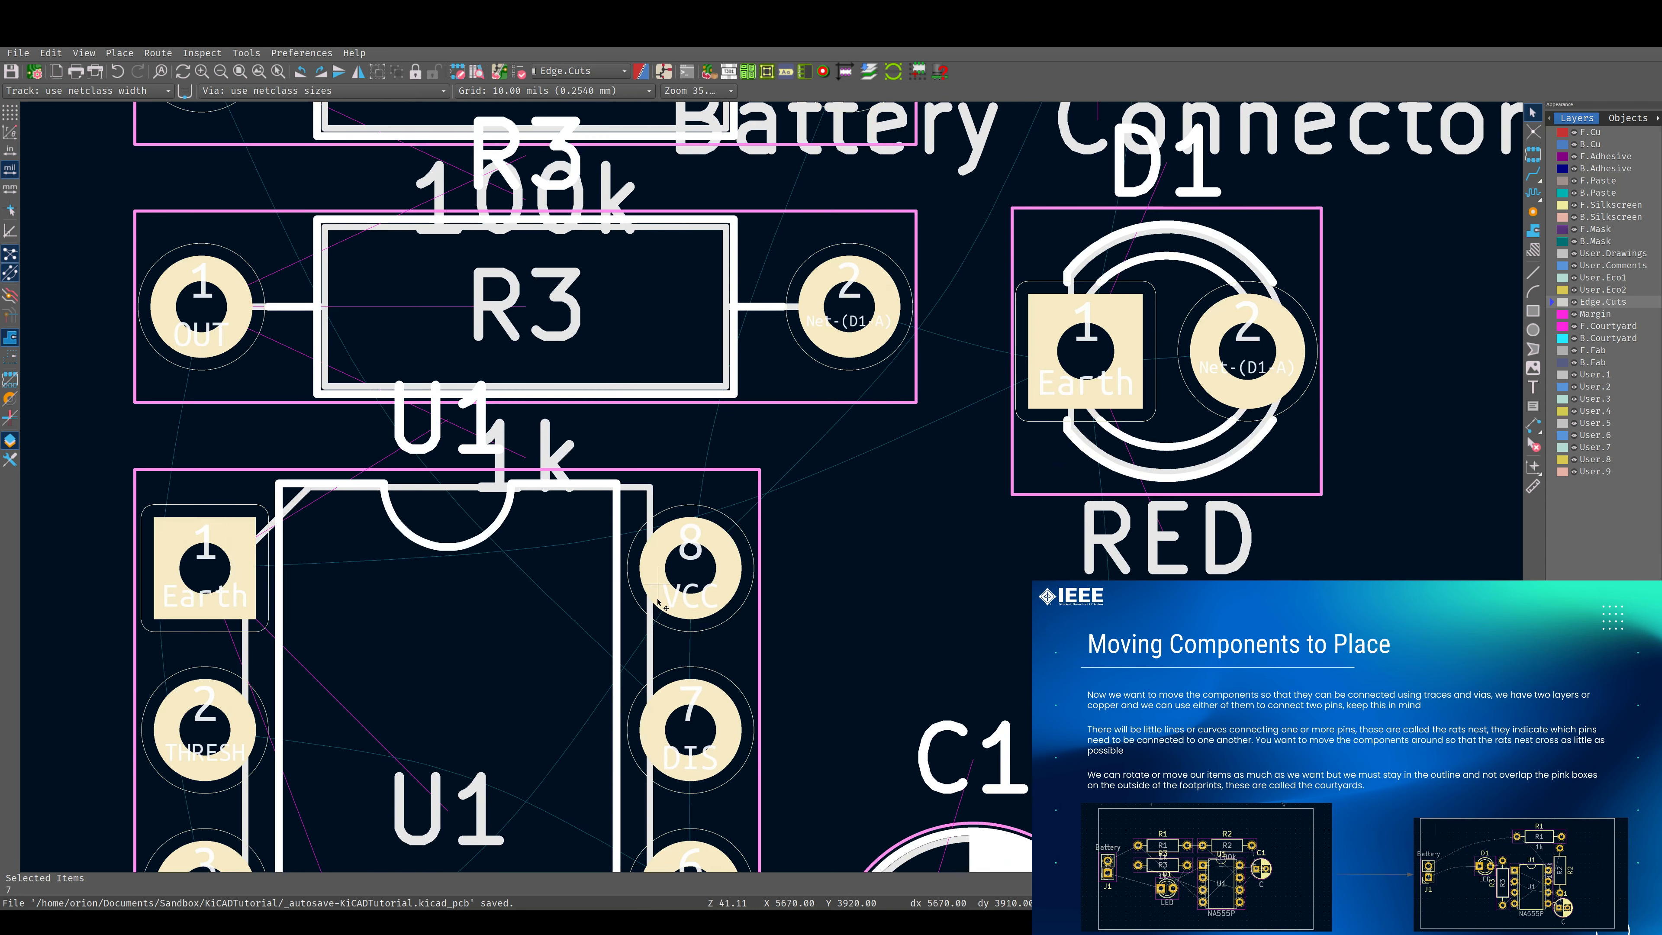
scroll(422, 492, "down", 5)
scroll(422, 492, "up", 2)
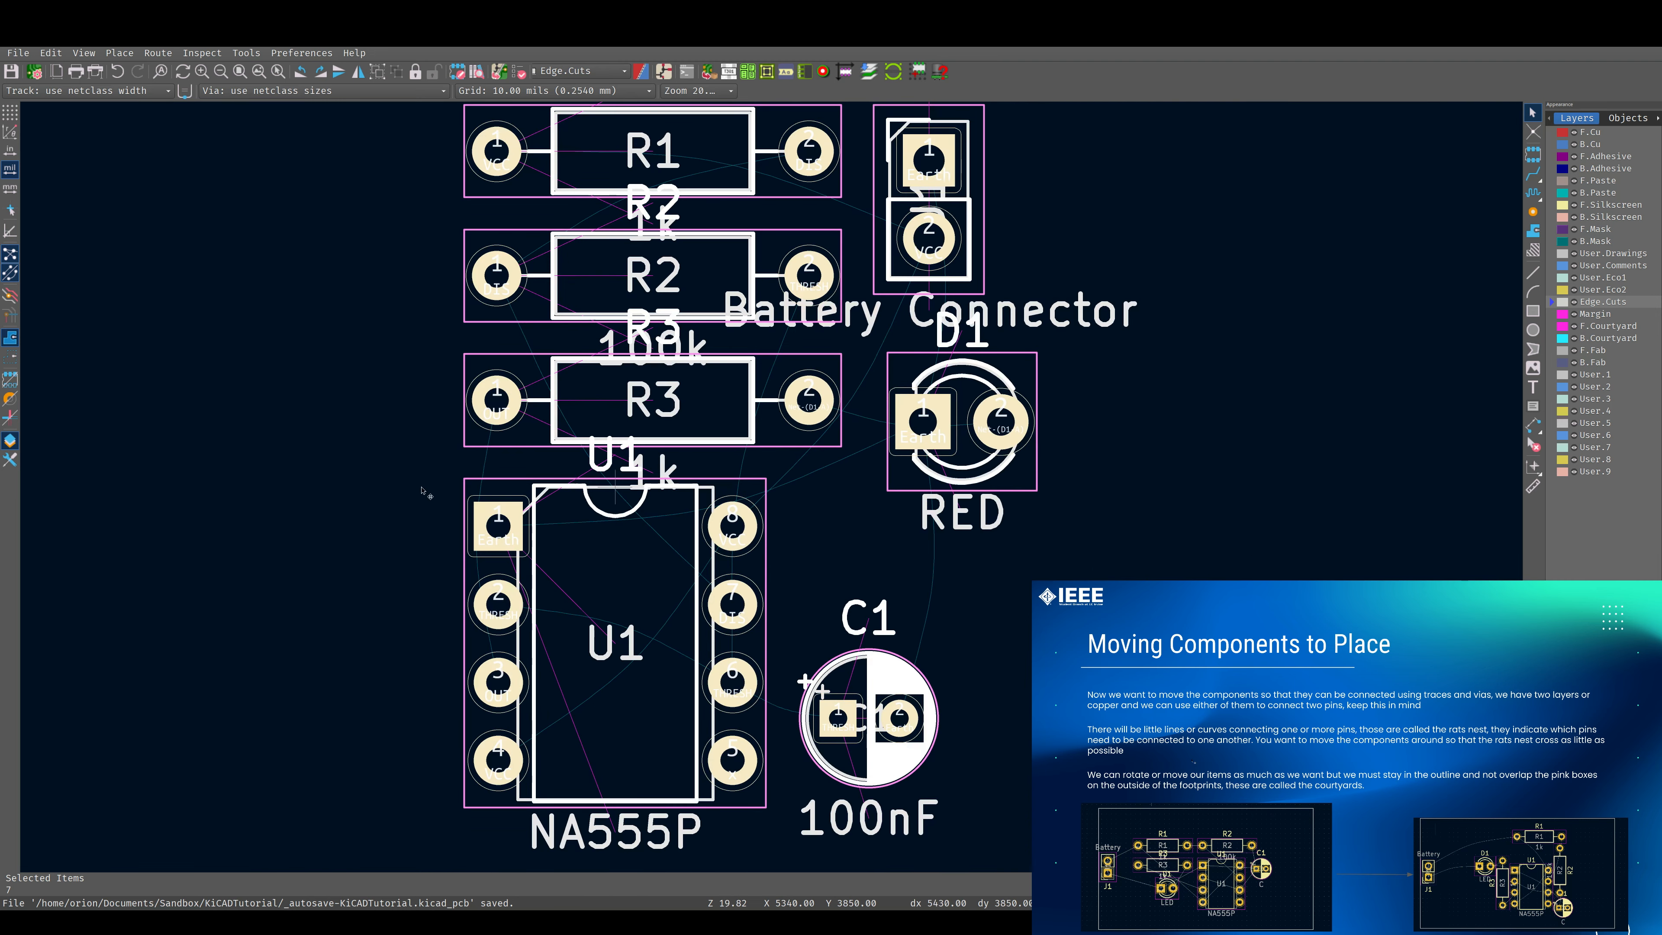
left_click(10, 273)
left_click(6, 275)
left_click(6, 275)
left_click(6, 275)
left_click(6, 275)
left_click(7, 275)
left_click(7, 275)
left_click(7, 275)
Move C1 and D1 out to the right of the other footprints, with D1 above C1.
left_click(947, 391)
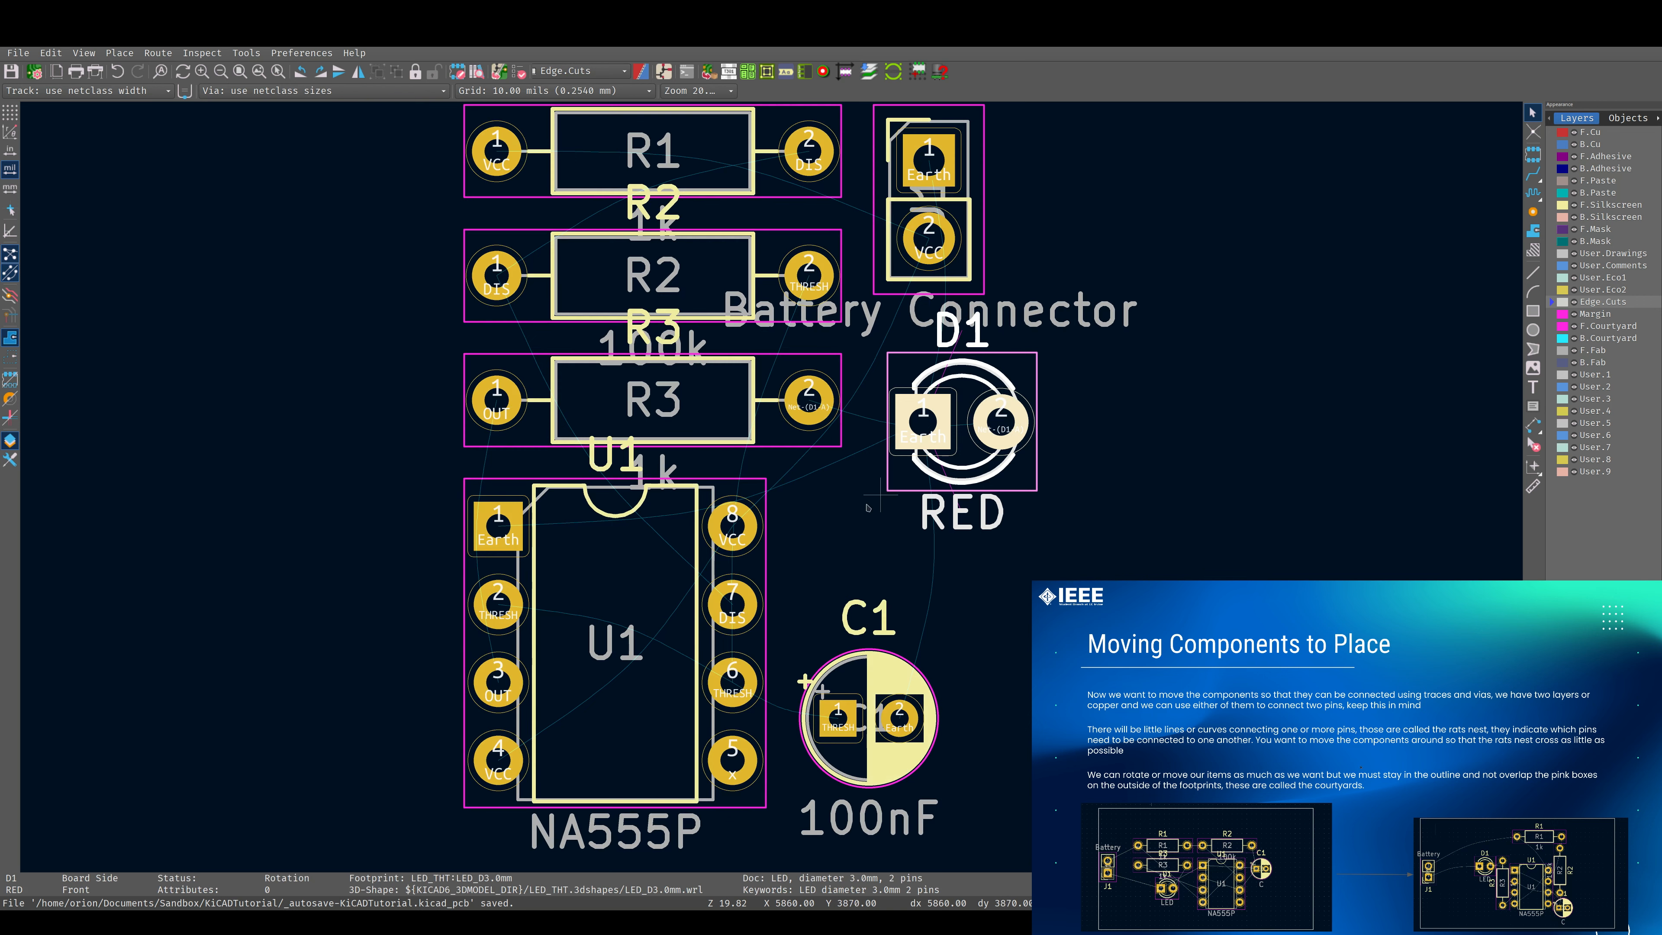
scroll(811, 517, "down", 2)
scroll(772, 487, "down", 2)
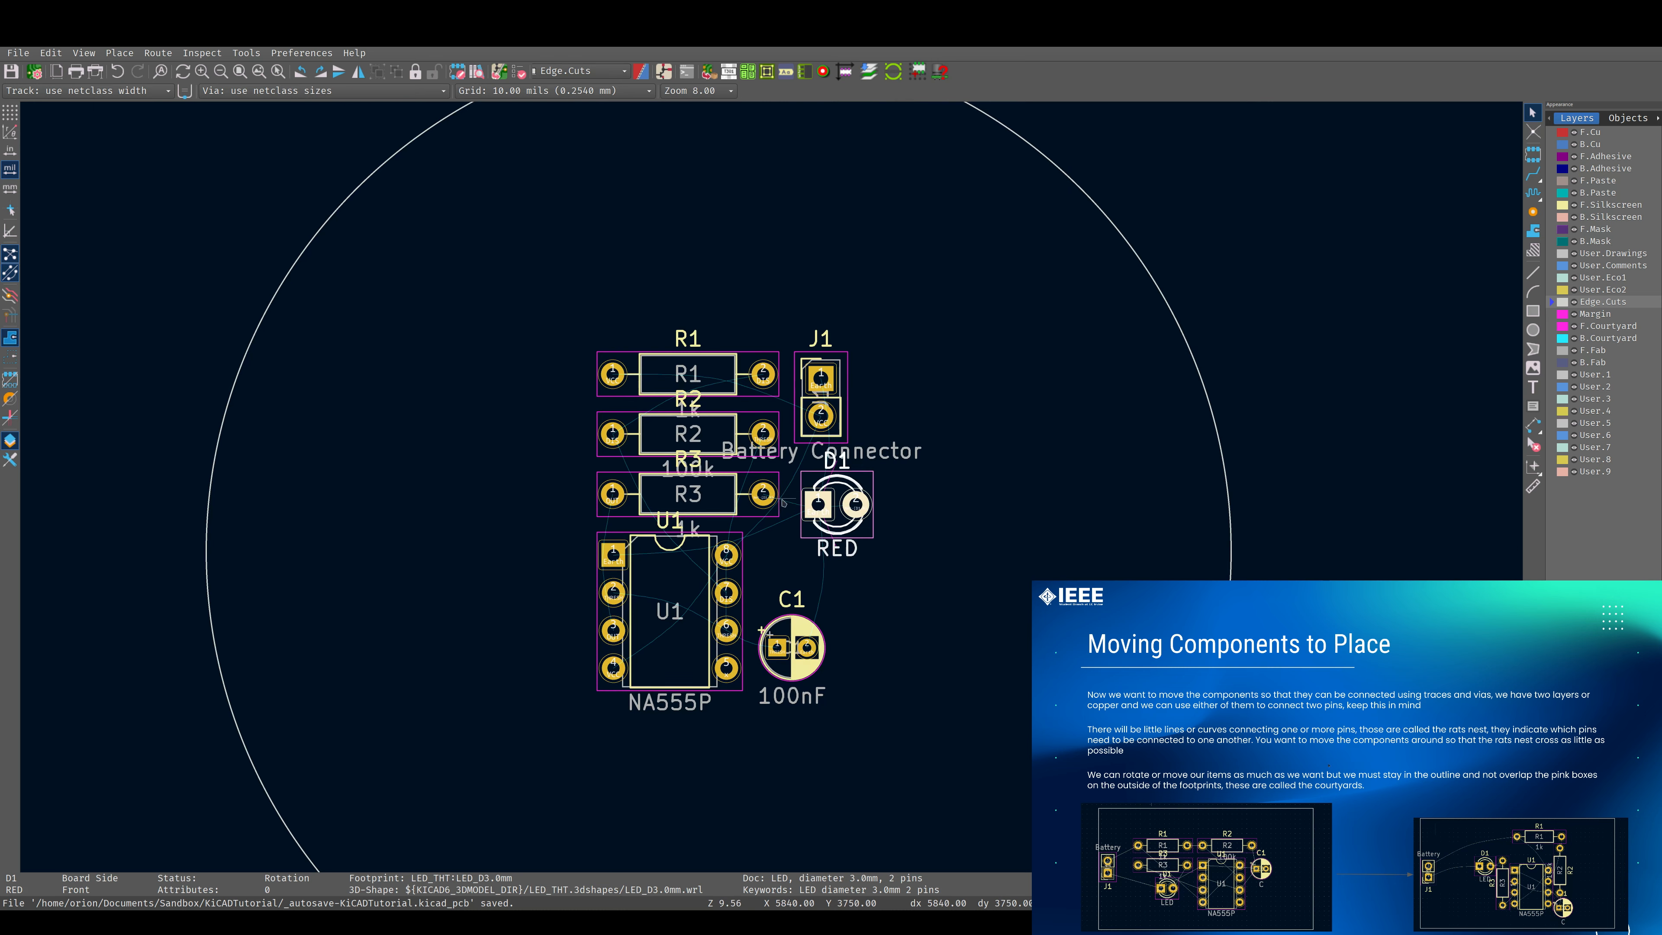
middle_click_drag(772, 488, 853, 392)
left_click(873, 577)
left_click_drag(870, 563, 1063, 549)
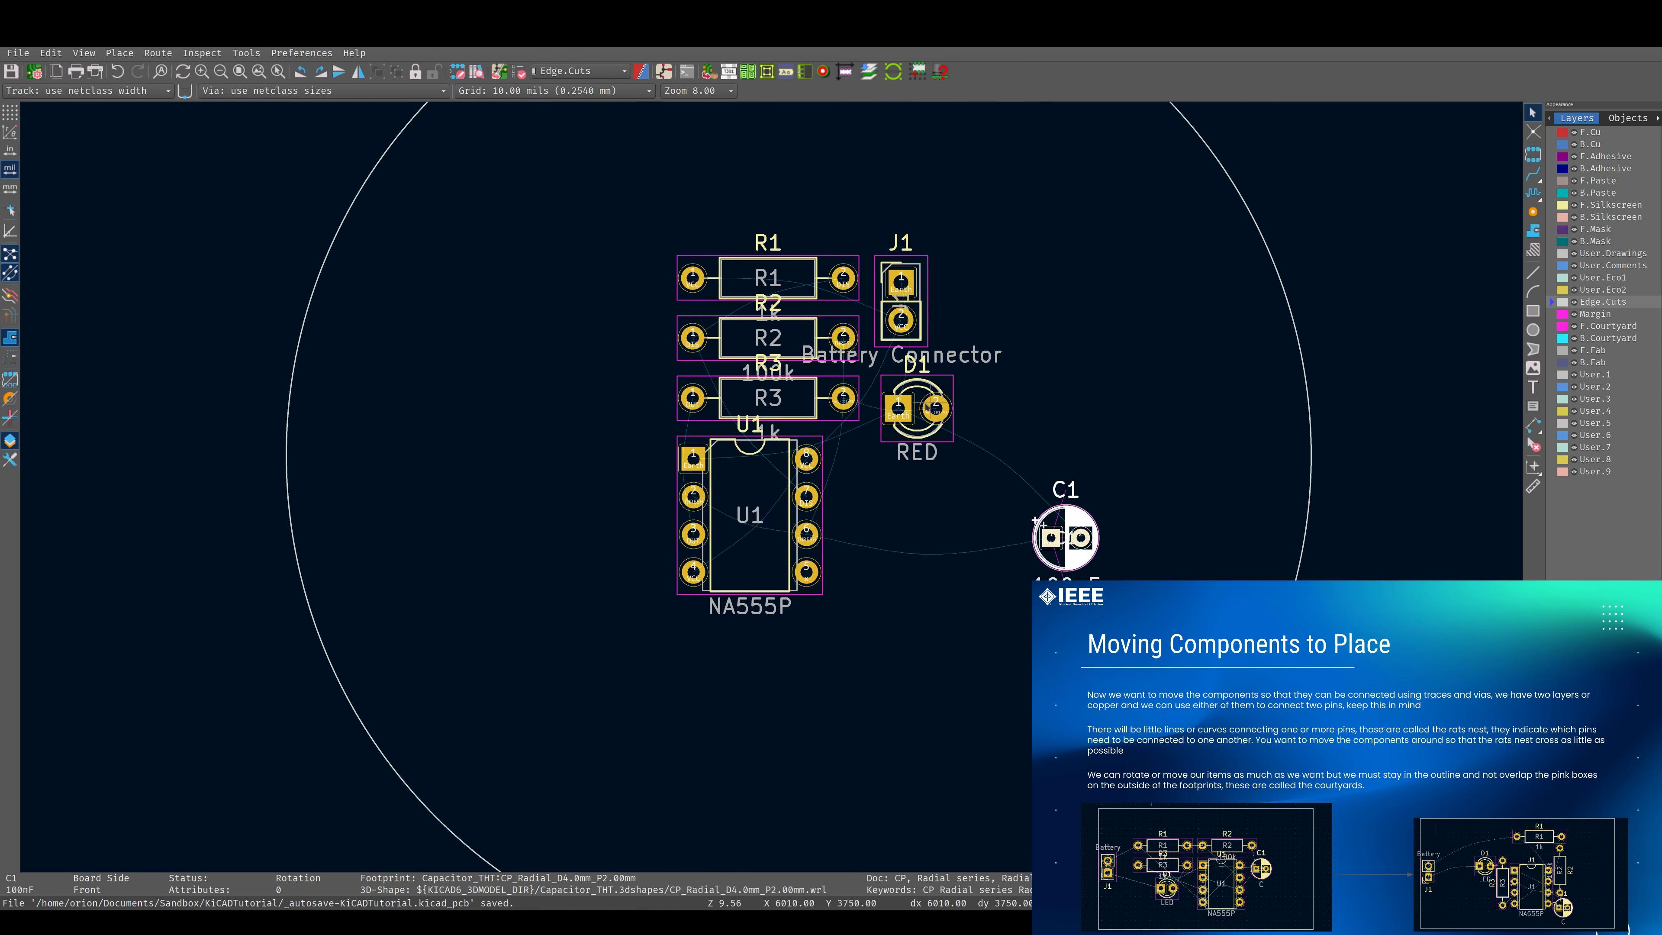
left_click(898, 407)
left_click_drag(898, 408, 1044, 379)
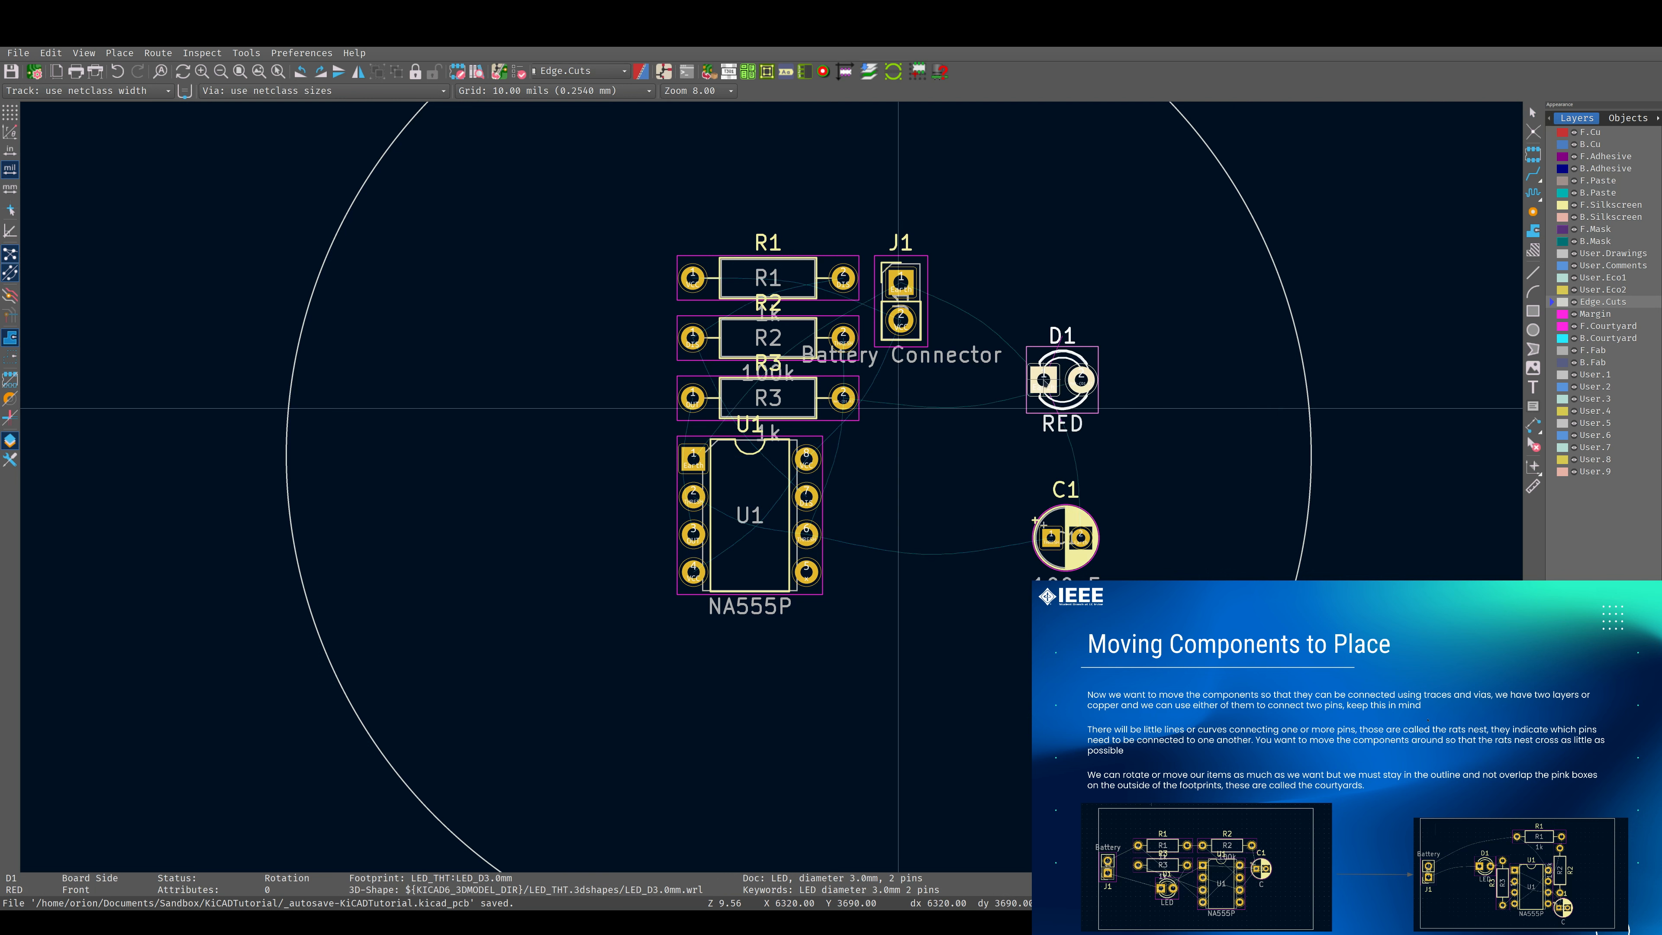
Move resistor R3 from above U1 to just below the chip.
left_click(812, 417)
left_click_drag(811, 417, 812, 628)
scroll(703, 563, "up", 3)
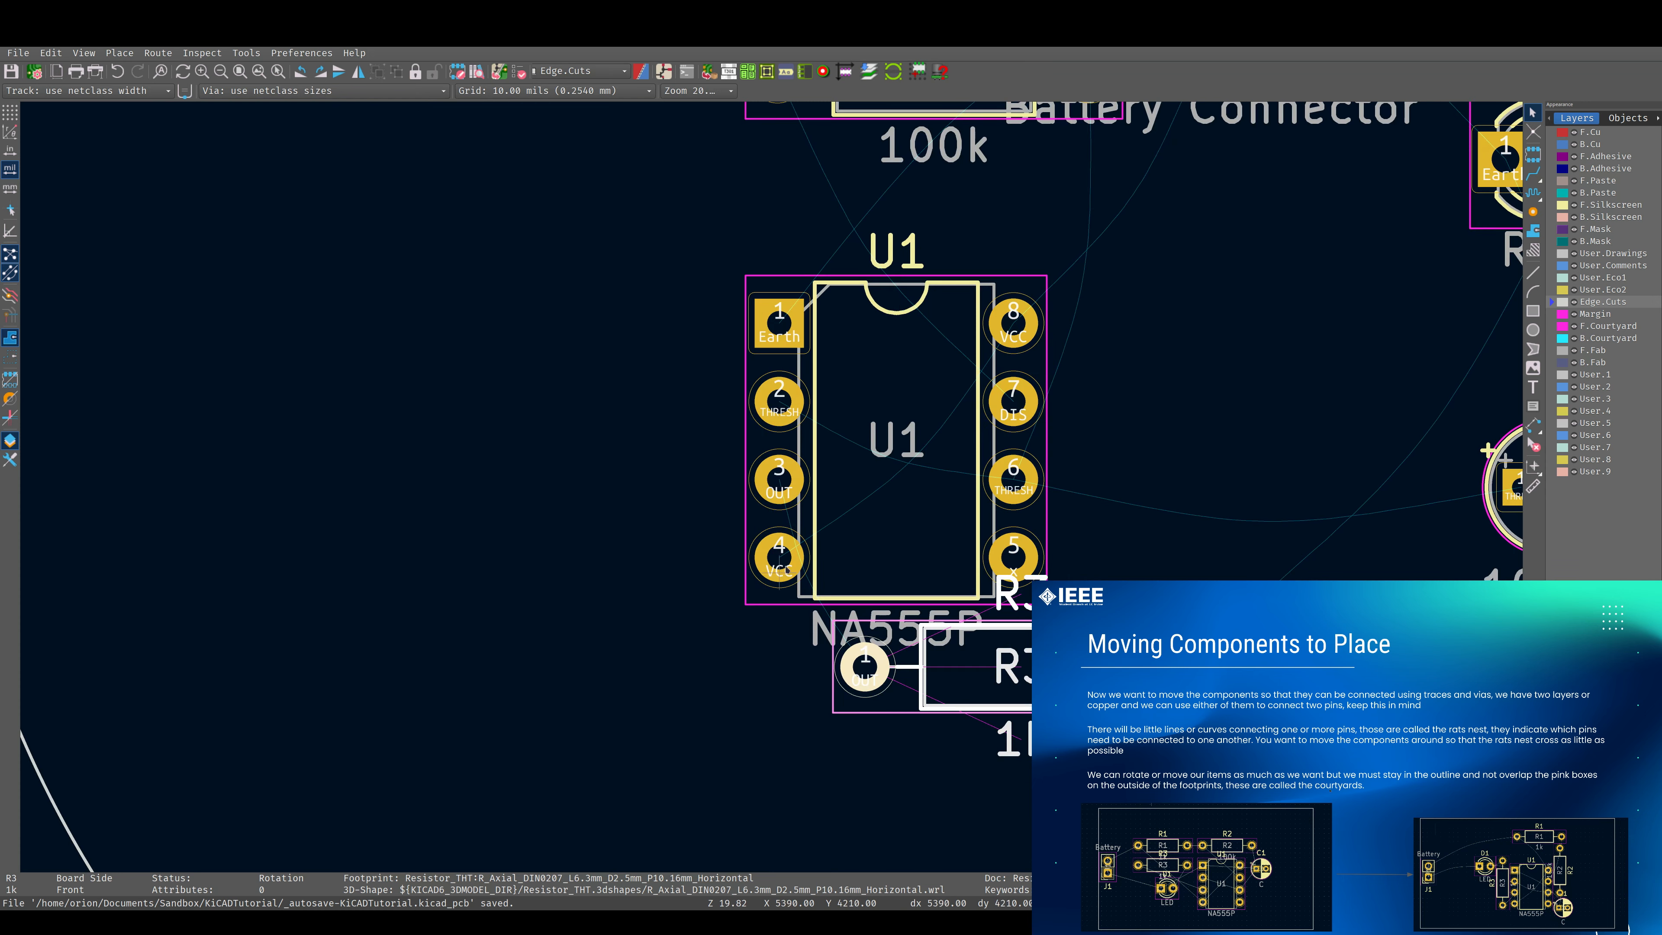
scroll(1030, 308, "down", 3)
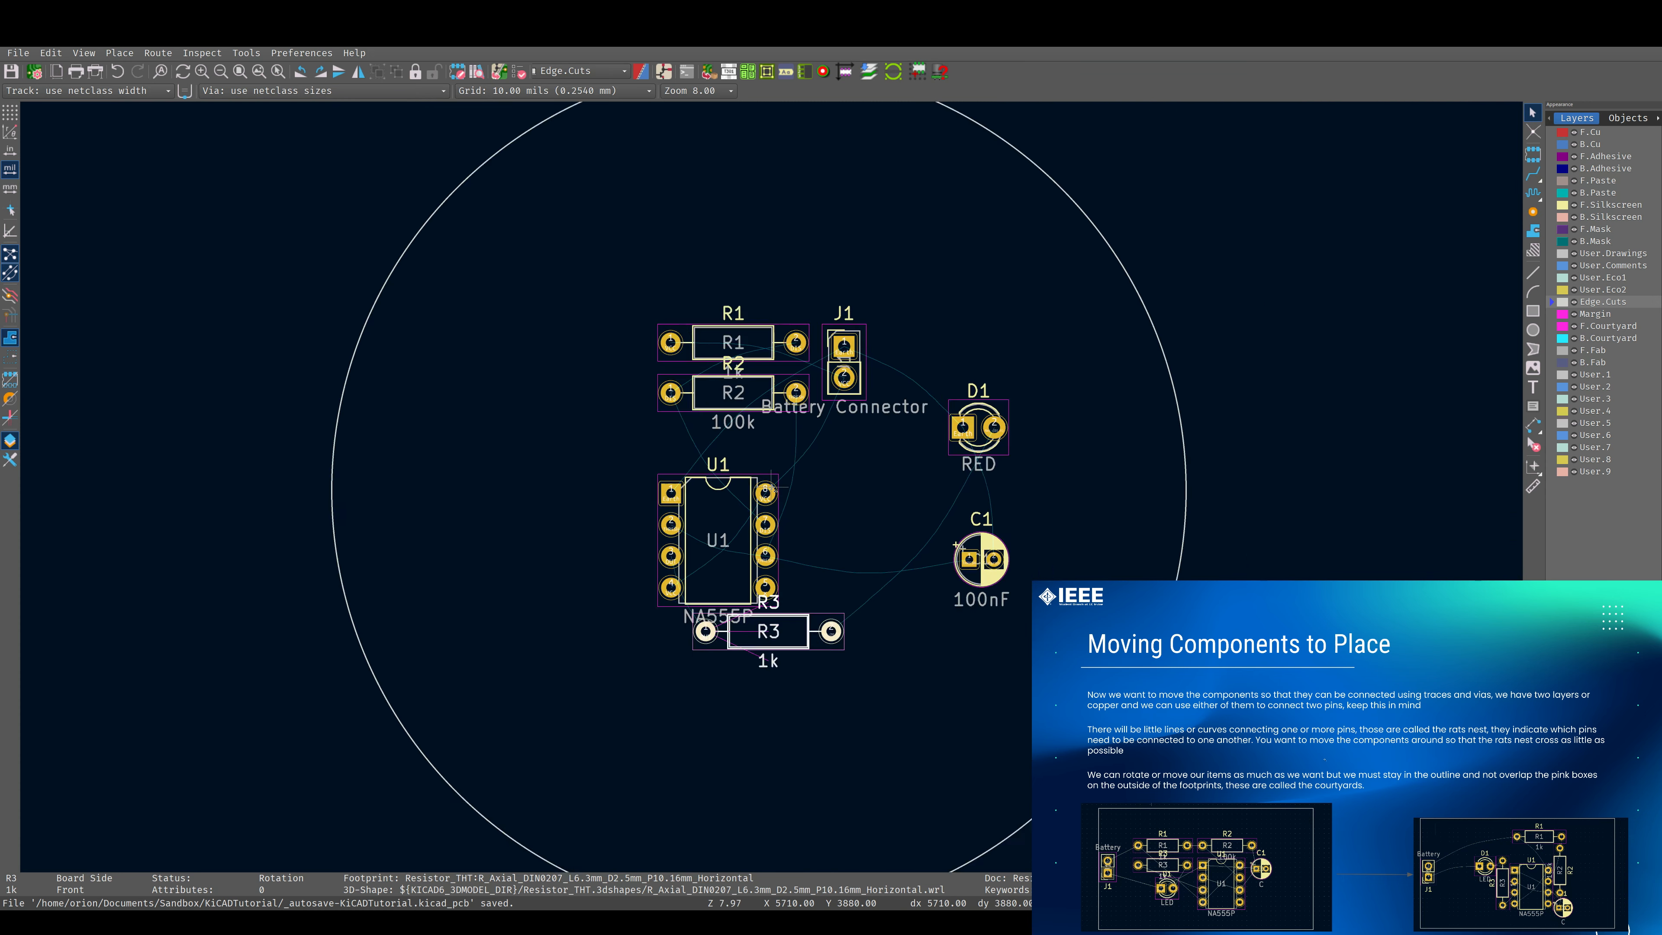
Move battery connector J1 to the far left of U1, inside the circular board outline.
left_click(885, 345)
left_click_drag(883, 346, 377, 559)
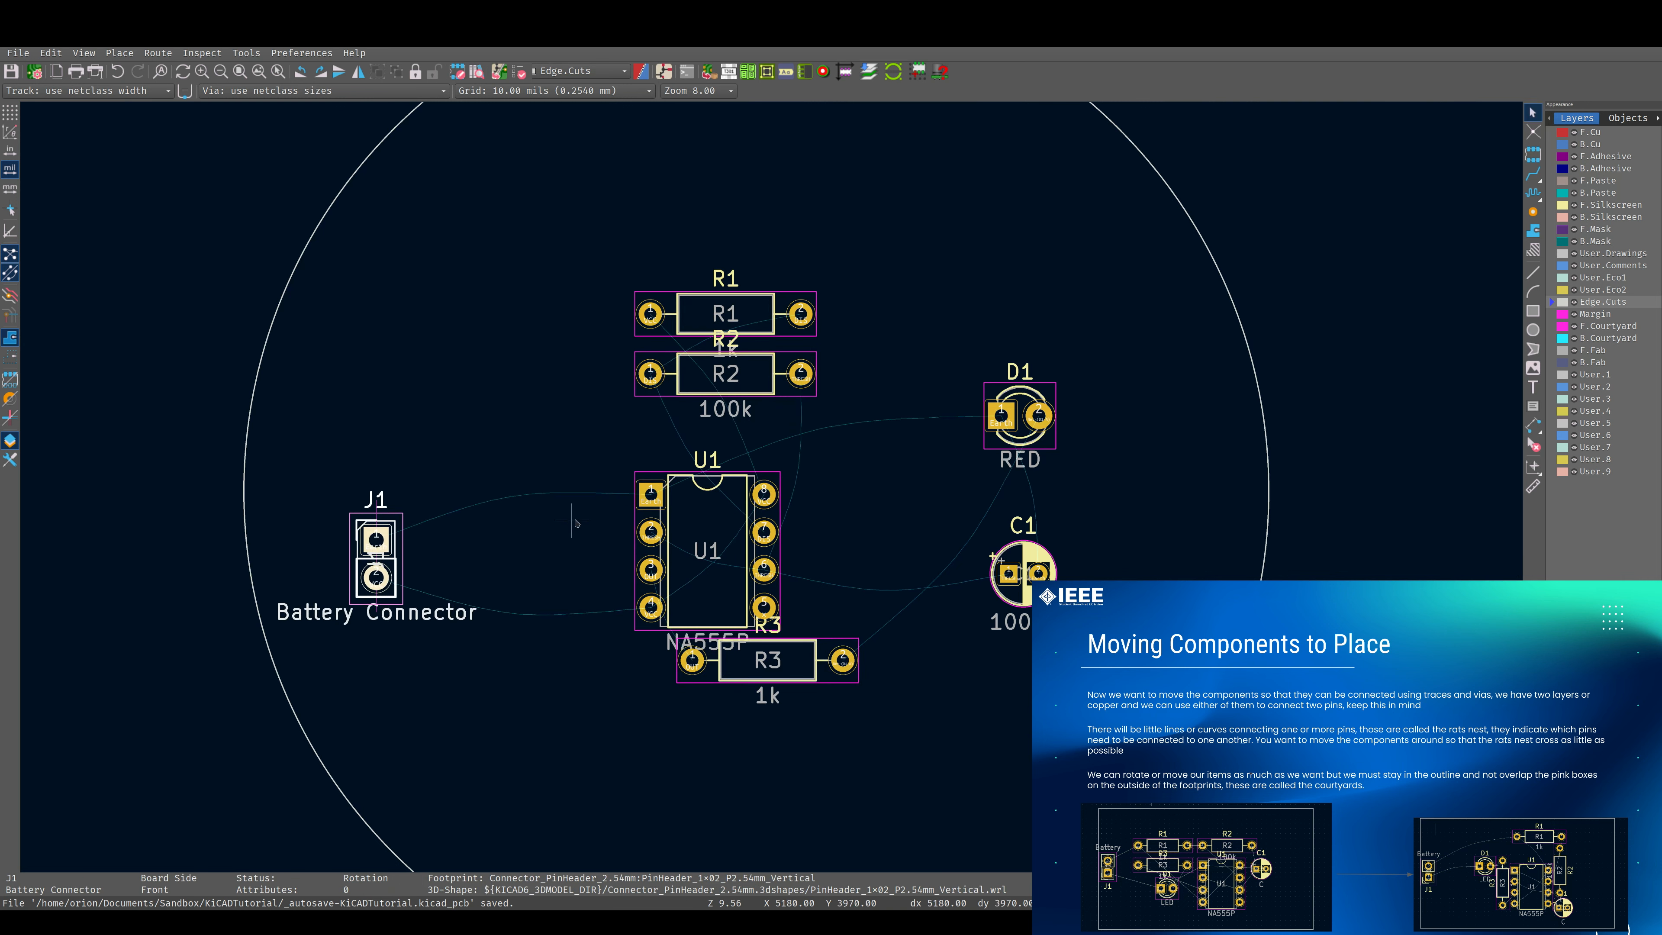
scroll(771, 486, "down", 2)
scroll(771, 486, "down", 2)
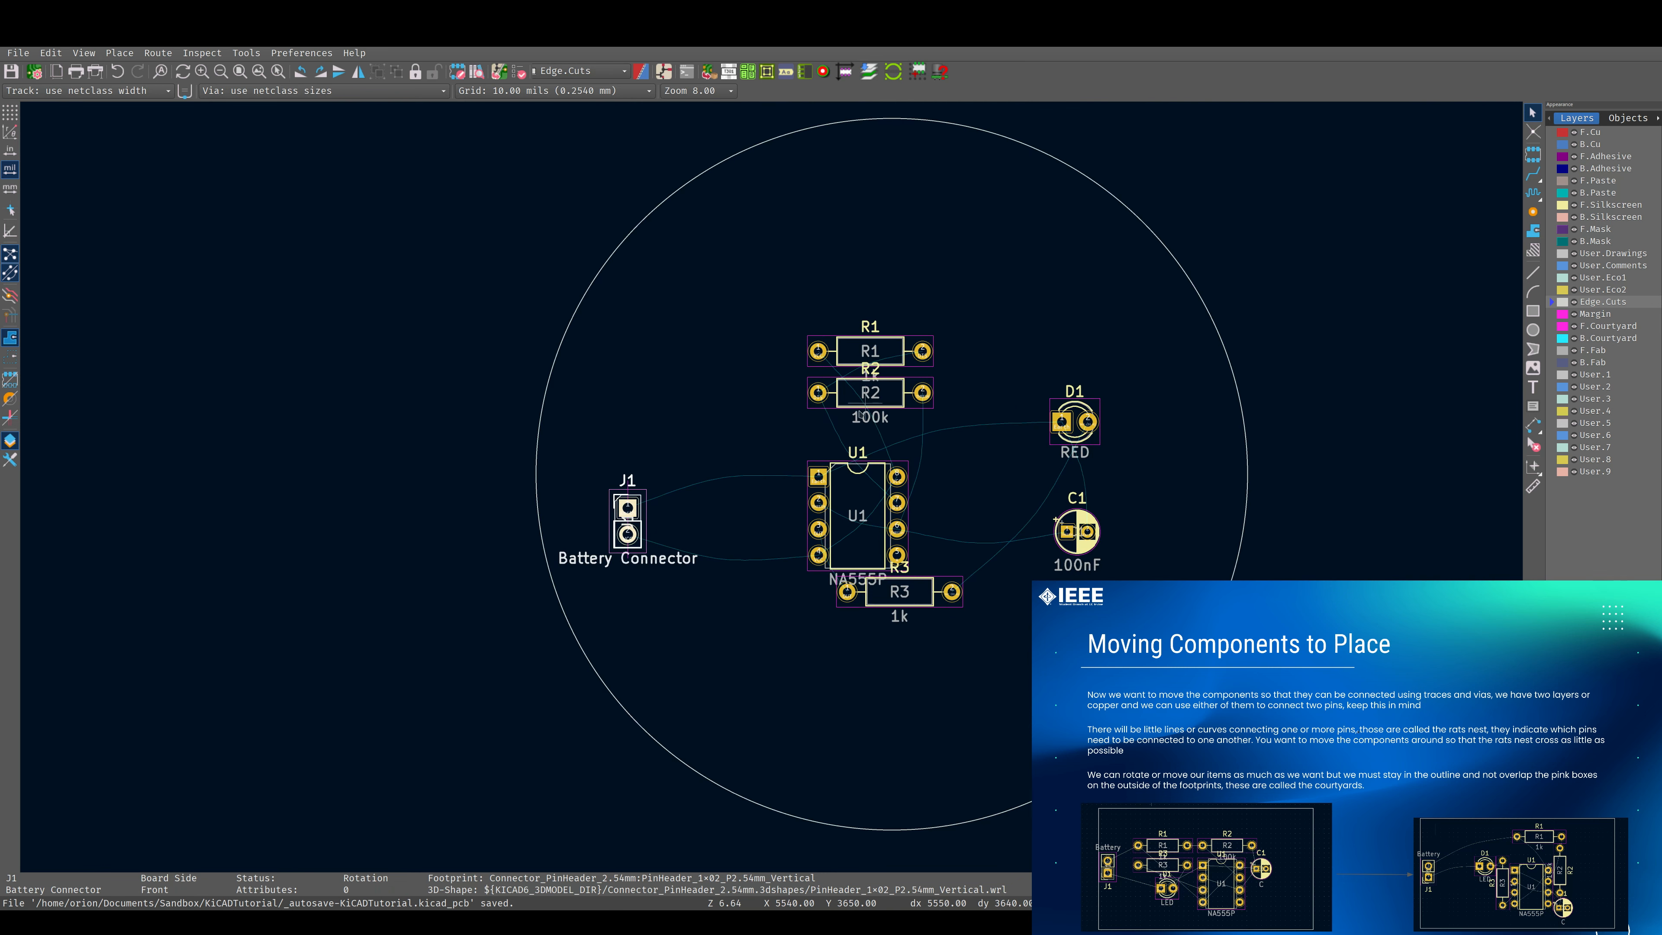
Move resistor R2 from above U1 to the right of the chip, beside pads 7 and 6.
scroll(864, 406, "up", 8)
left_click(829, 455)
left_click_drag(830, 455, 1029, 678)
middle_click_drag(1060, 753, 1055, 617)
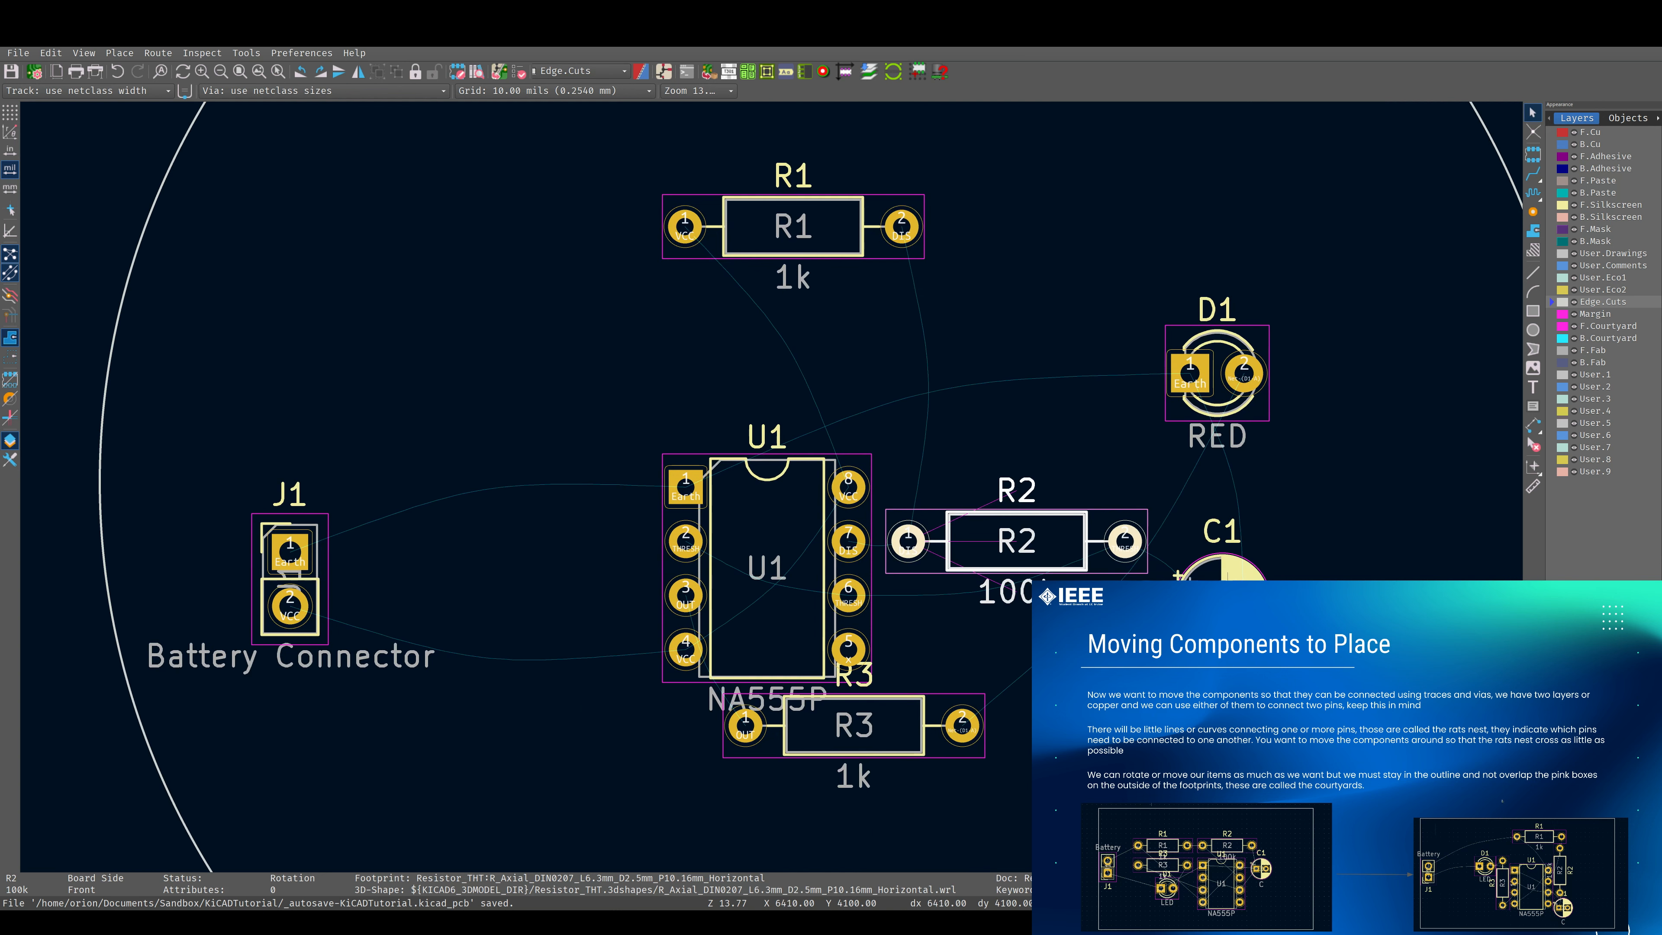
Move C1 up next to the outer end of R2 and place R1 directly above R2.
left_click(1215, 587)
left_click_drag(1218, 595, 1209, 548)
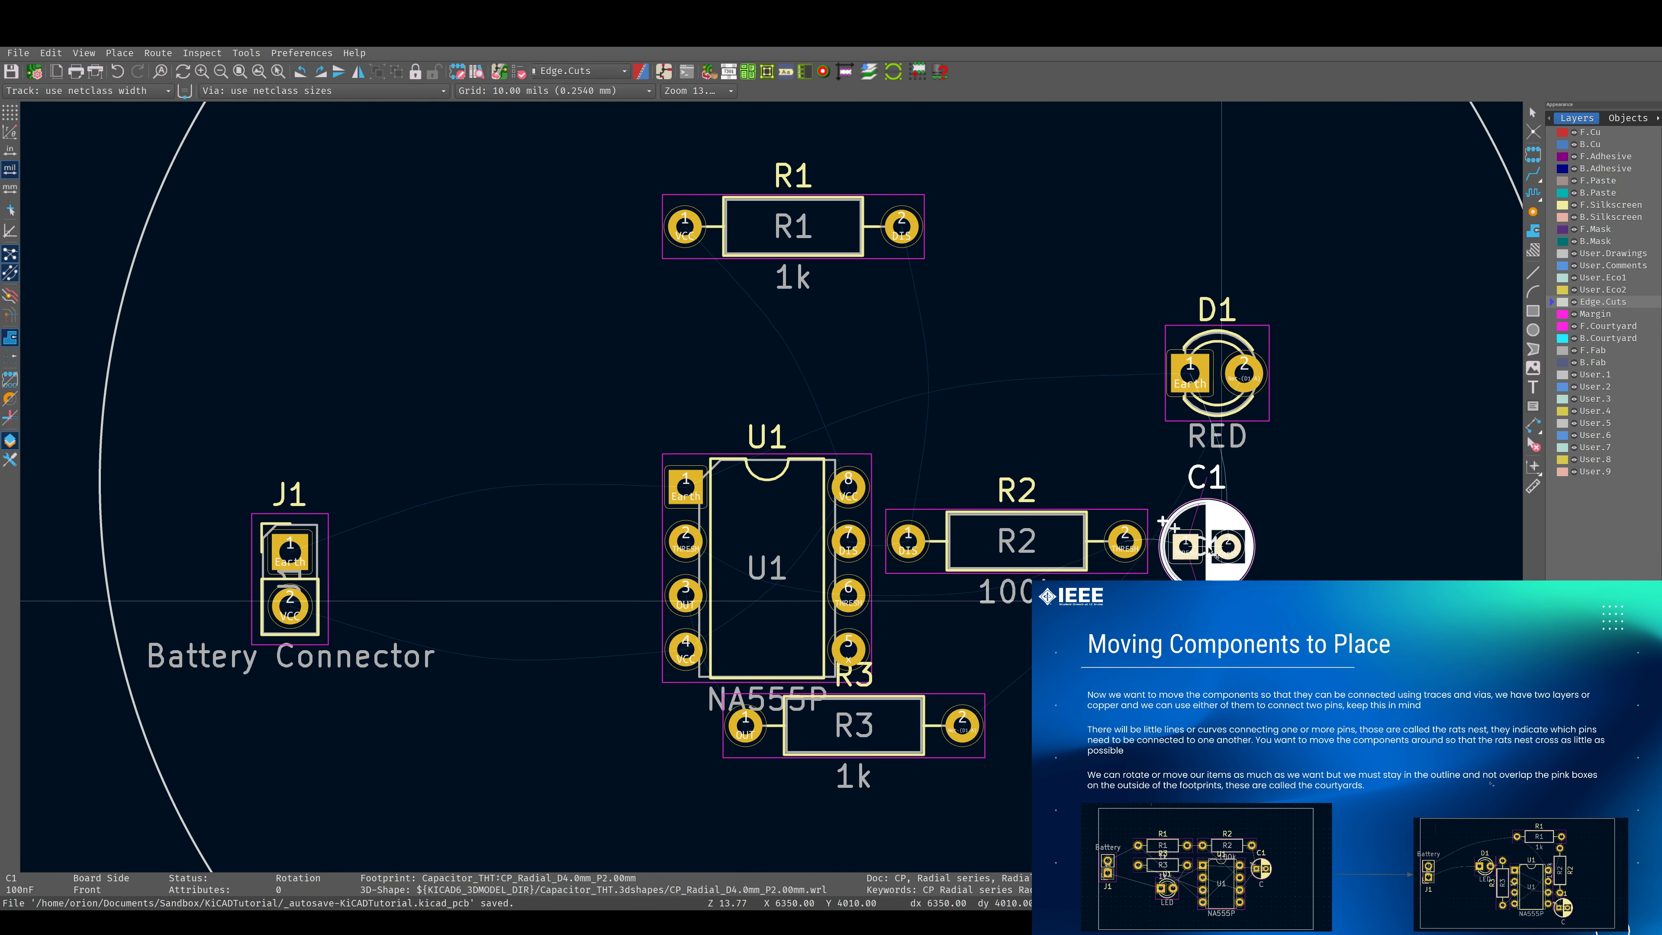
left_click(1216, 552)
left_click(811, 249)
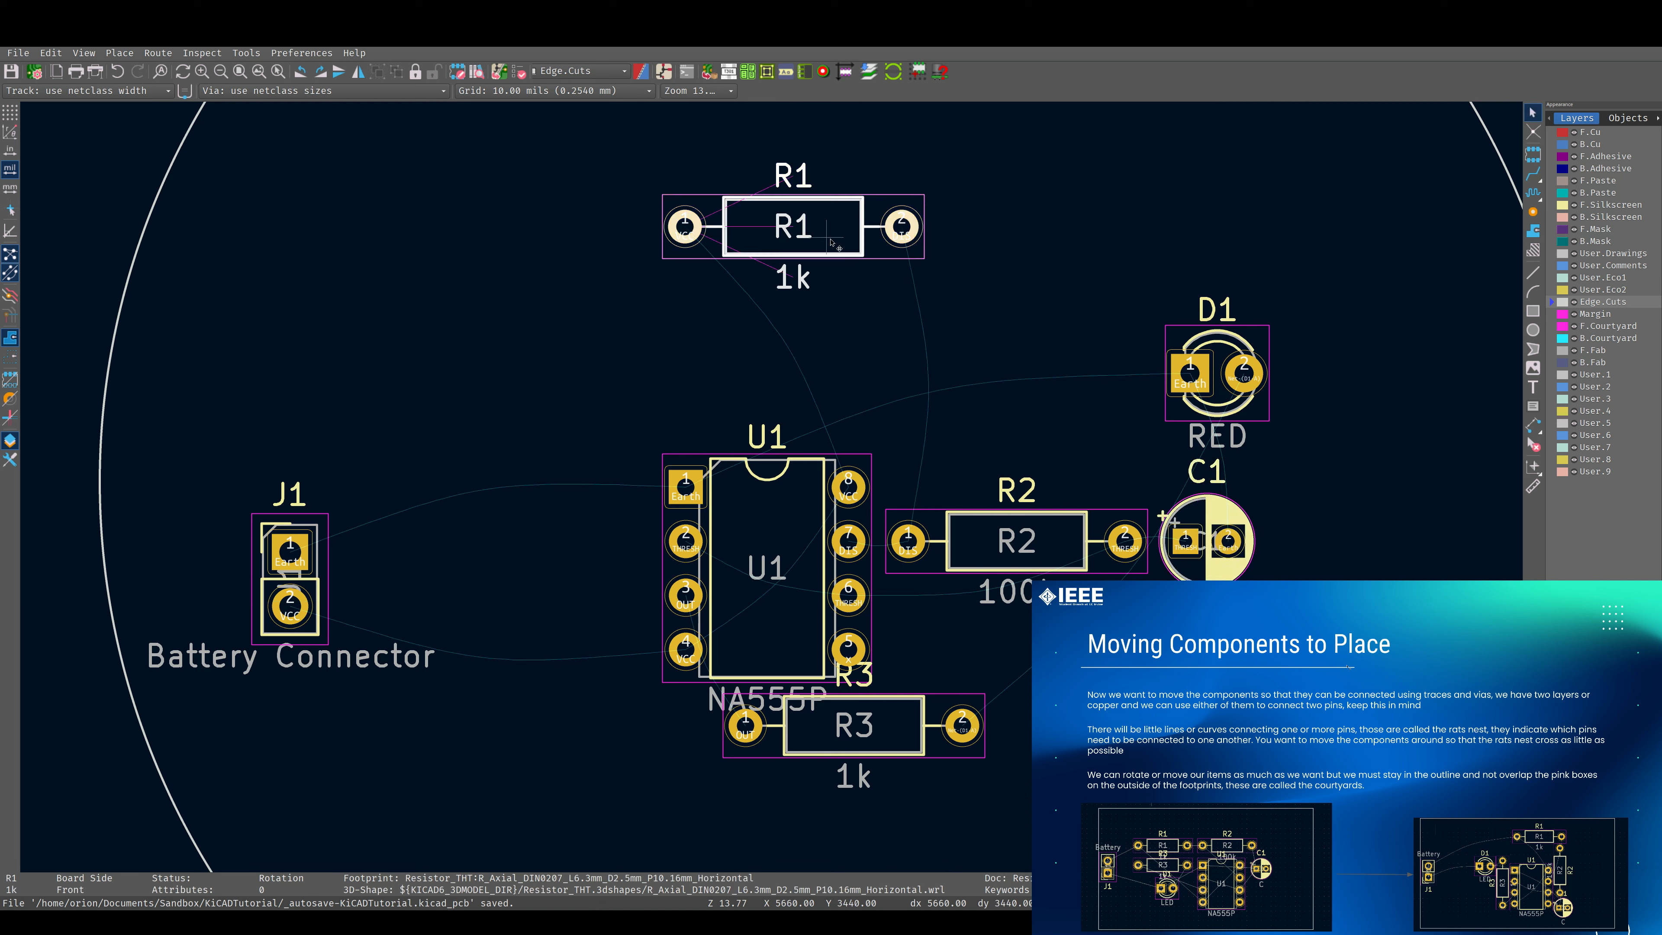
left_click_drag(810, 253, 1011, 492)
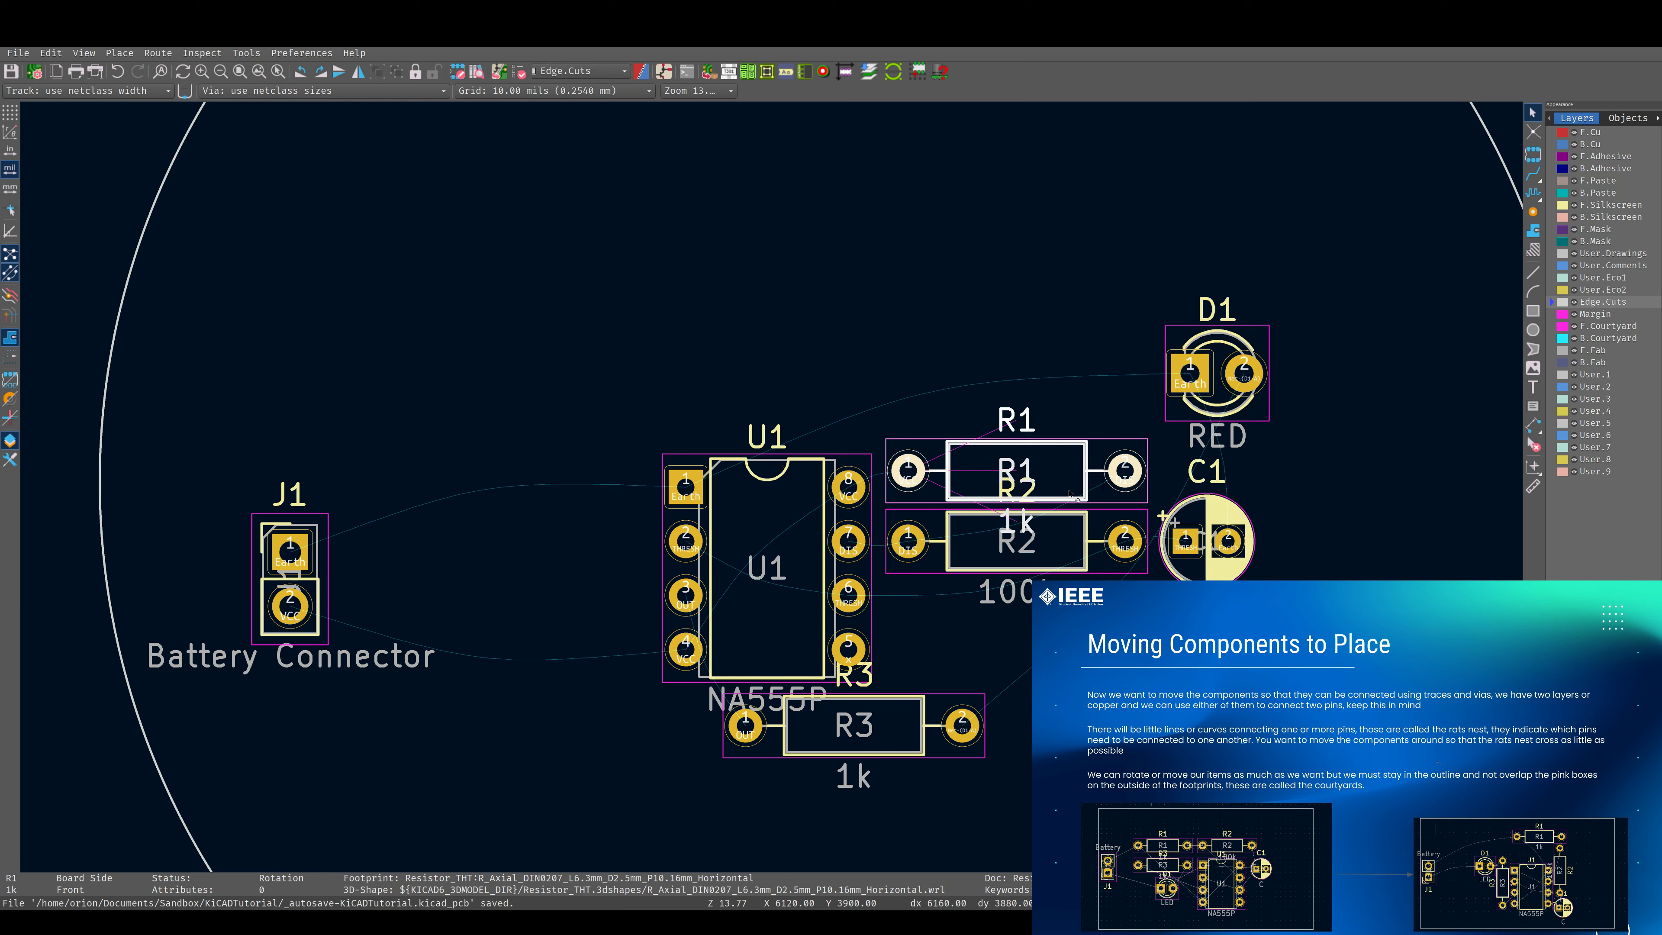
Move LED D1 to the right end of R3 and rotate it 180° so its pad 2 faces R3.
left_click(1230, 405)
left_click_drag(1227, 401, 1067, 726)
key("r")
key("r")
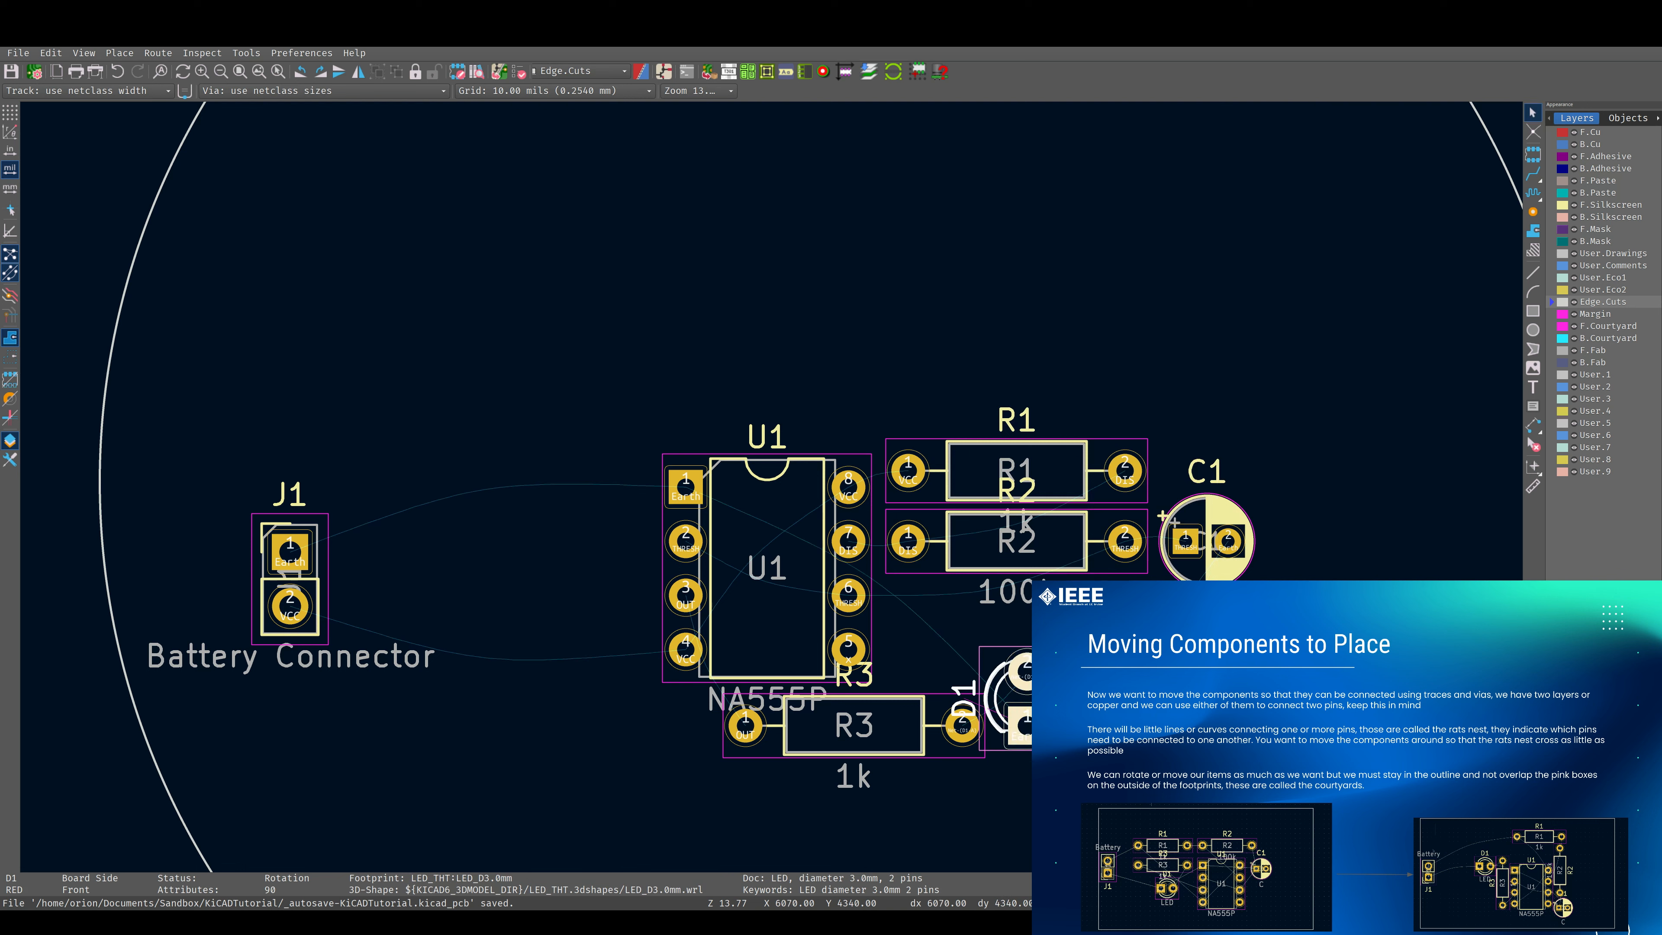
left_click_drag(1087, 731, 1092, 730)
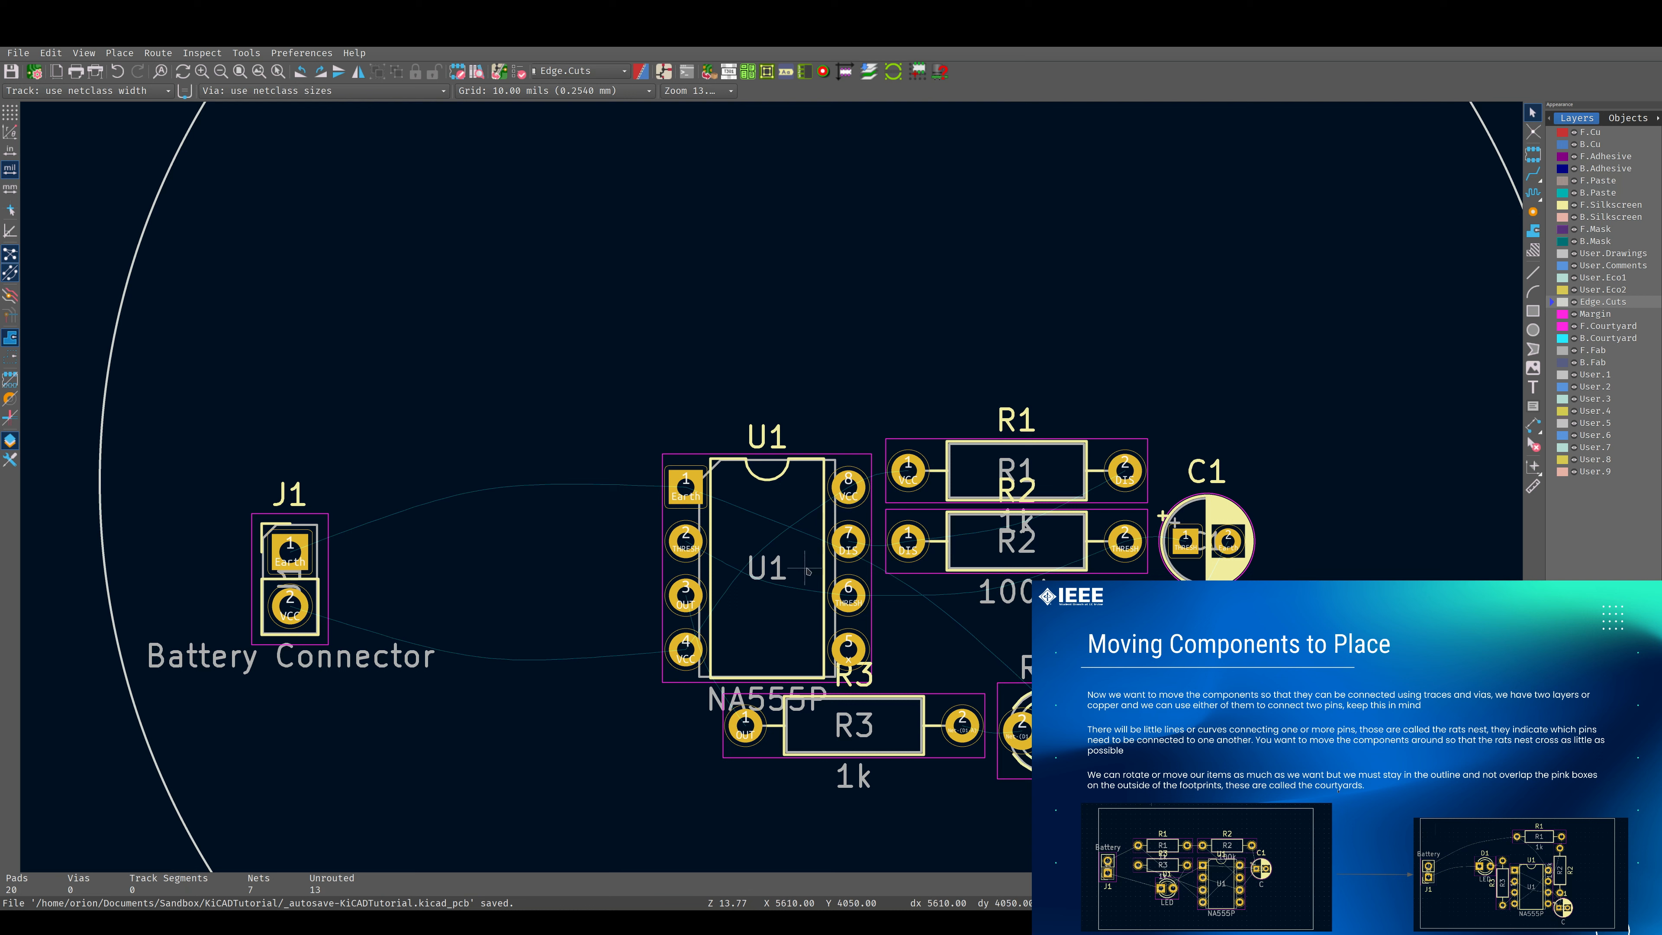
Examine pad 1 of U1 and its Earth ratsnest connections to the other footprints.
scroll(673, 485, "up", 2)
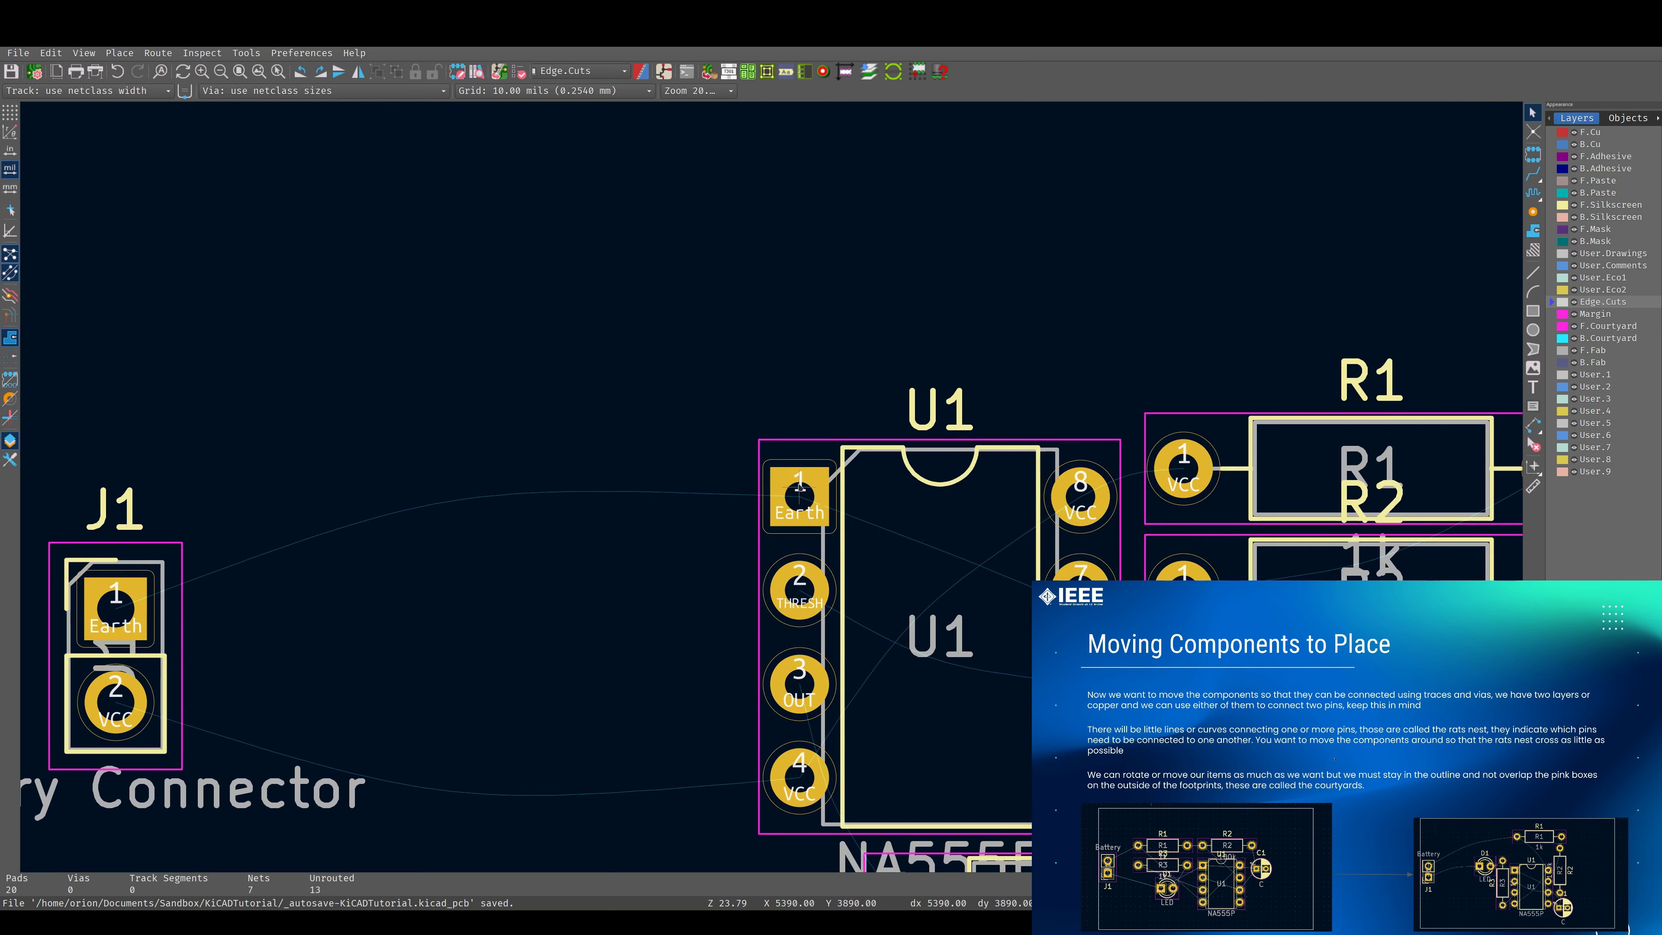
left_click(811, 496)
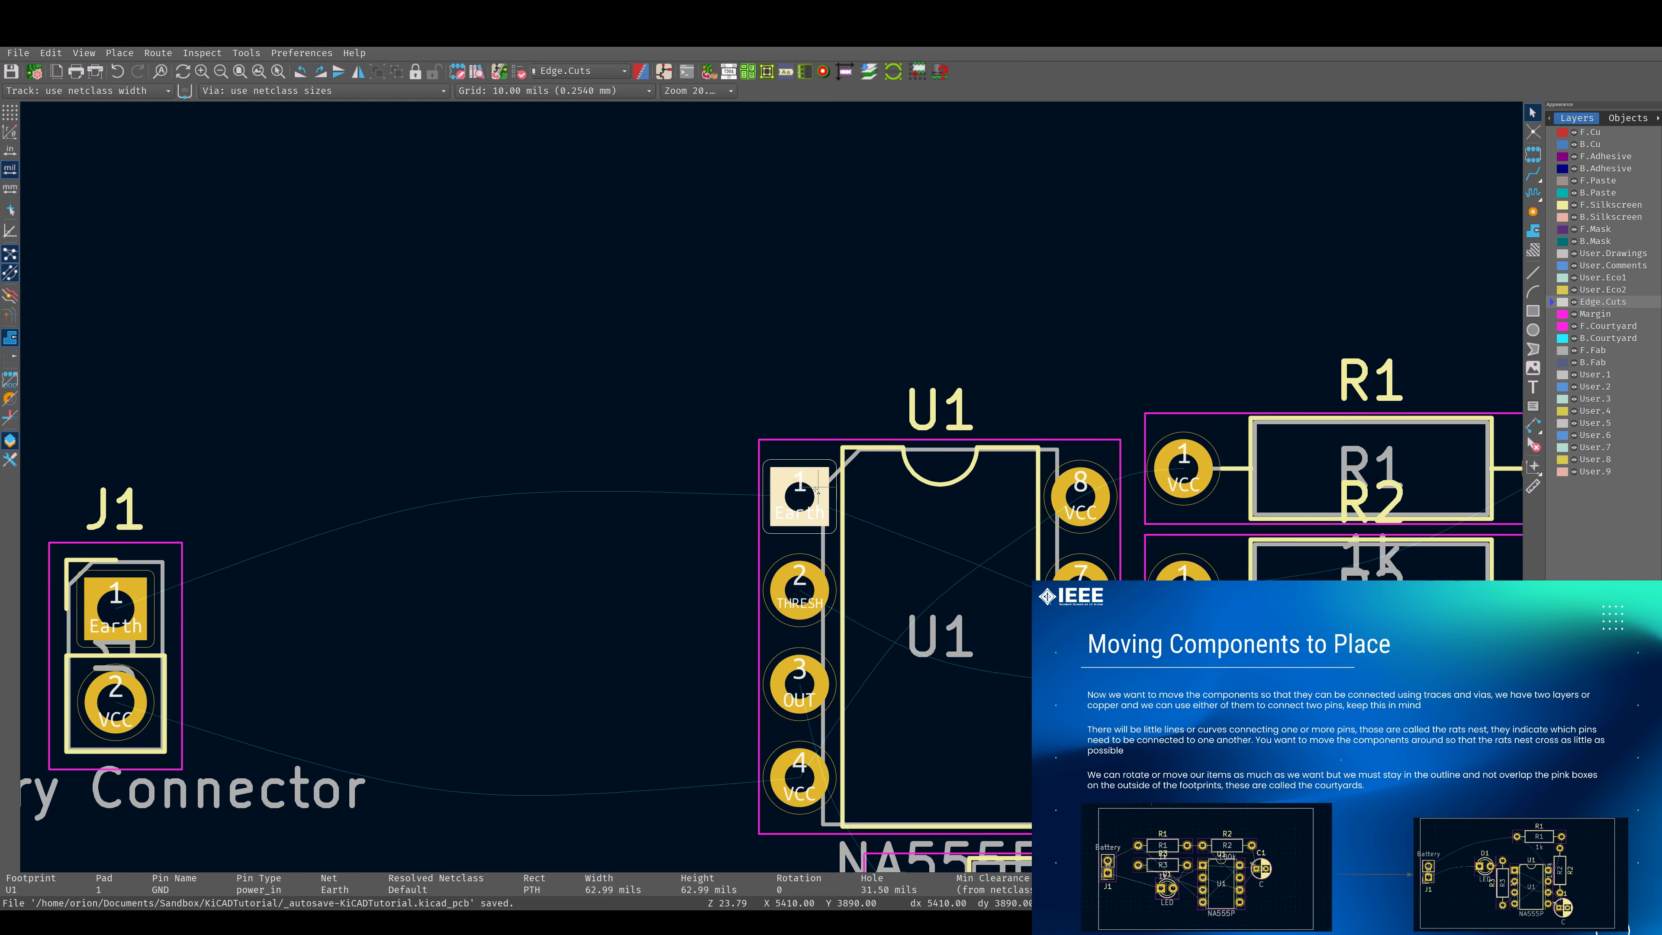
scroll(811, 495, "down", 3)
scroll(767, 492, "up", 1)
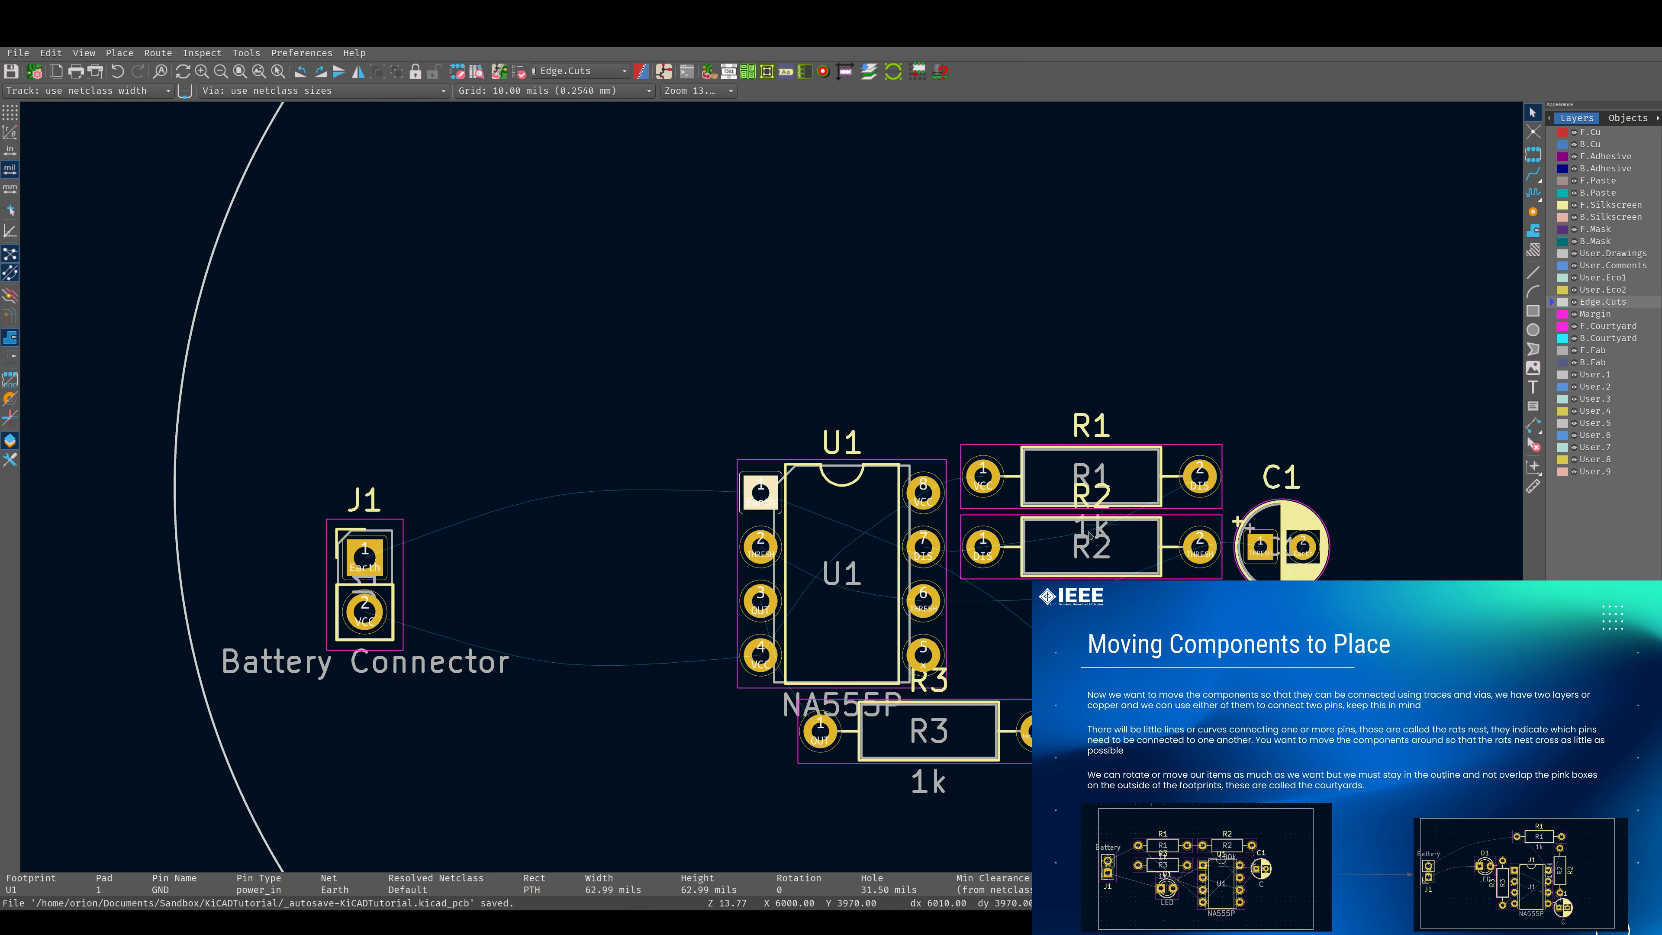
scroll(1026, 506, "down", 2)
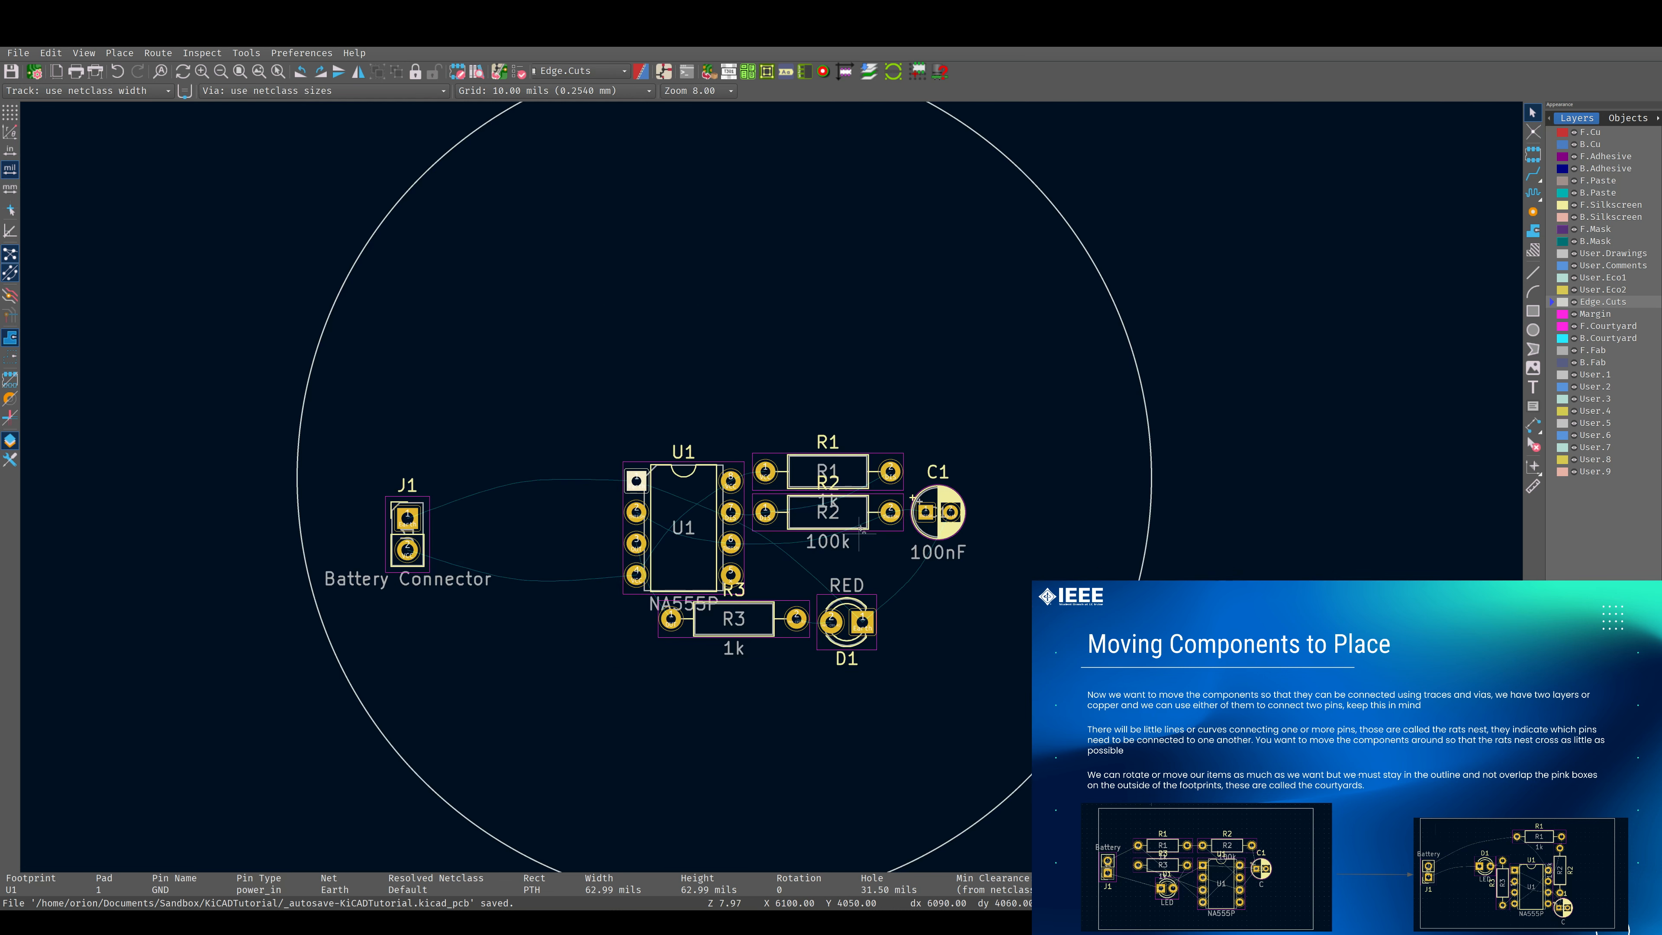
Move all the footprints together slightly upward inside the circular board outline.
left_click_drag(349, 396, 1054, 673)
left_click_drag(684, 568, 687, 482)
left_click(877, 368)
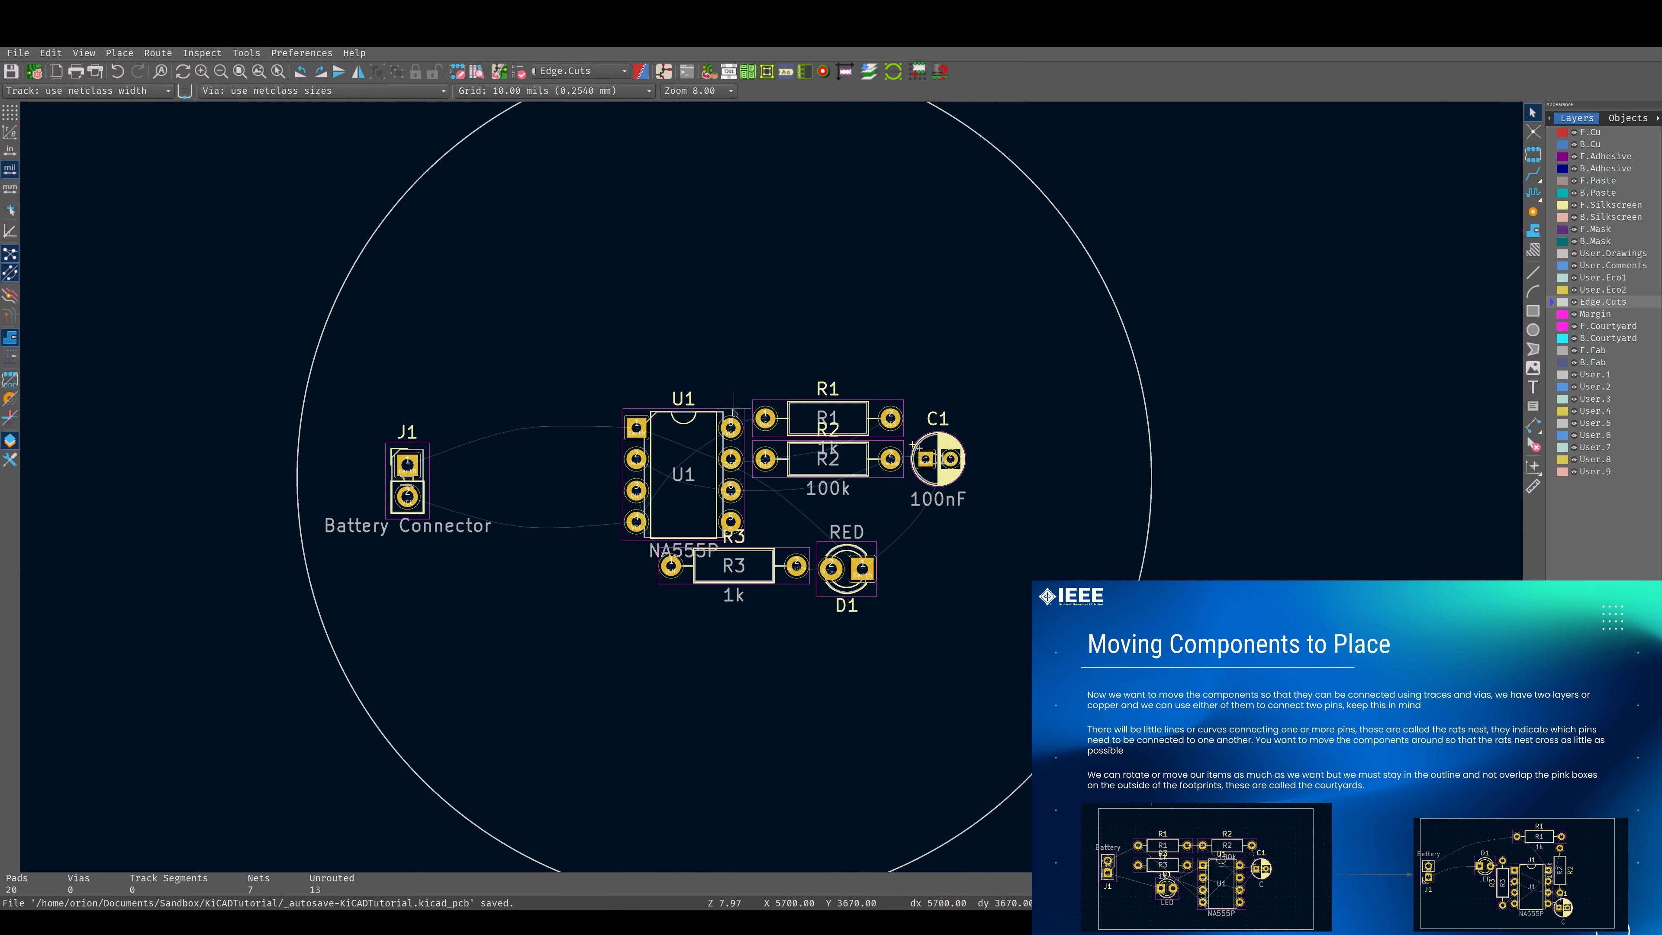
Examine pad 5 of U1 and its net, and review the remaining ratsnest crossings between the footprints.
scroll(674, 494, "up", 4)
scroll(774, 488, "down", 2)
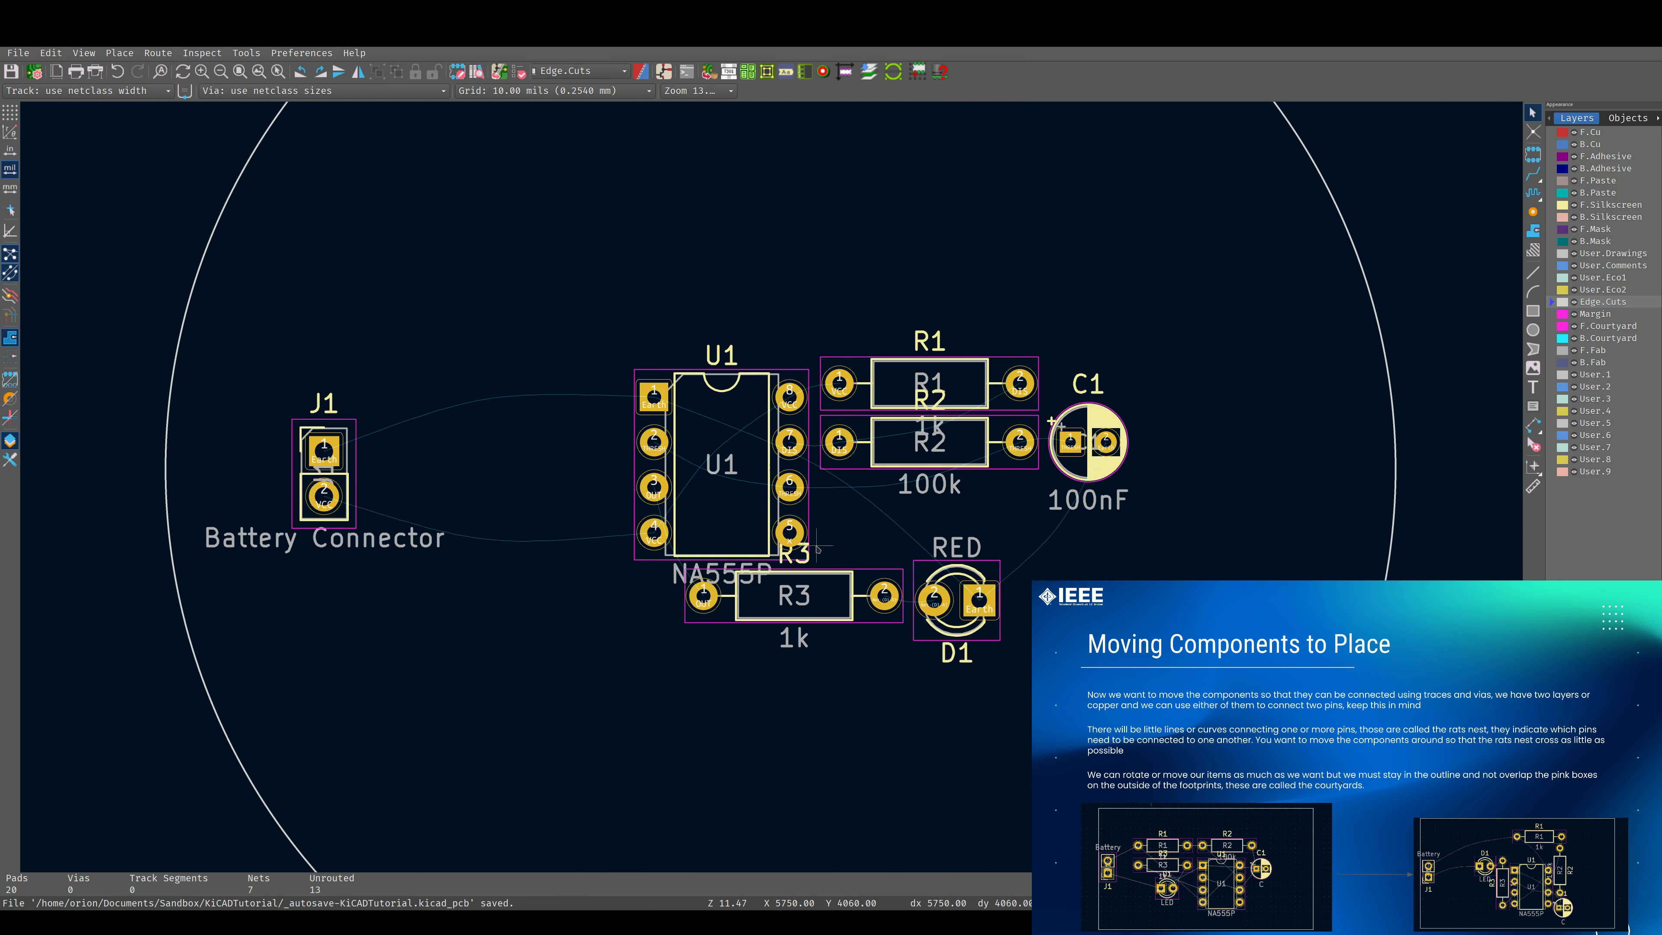
scroll(771, 507, "up", 2)
scroll(772, 488, "down", 2)
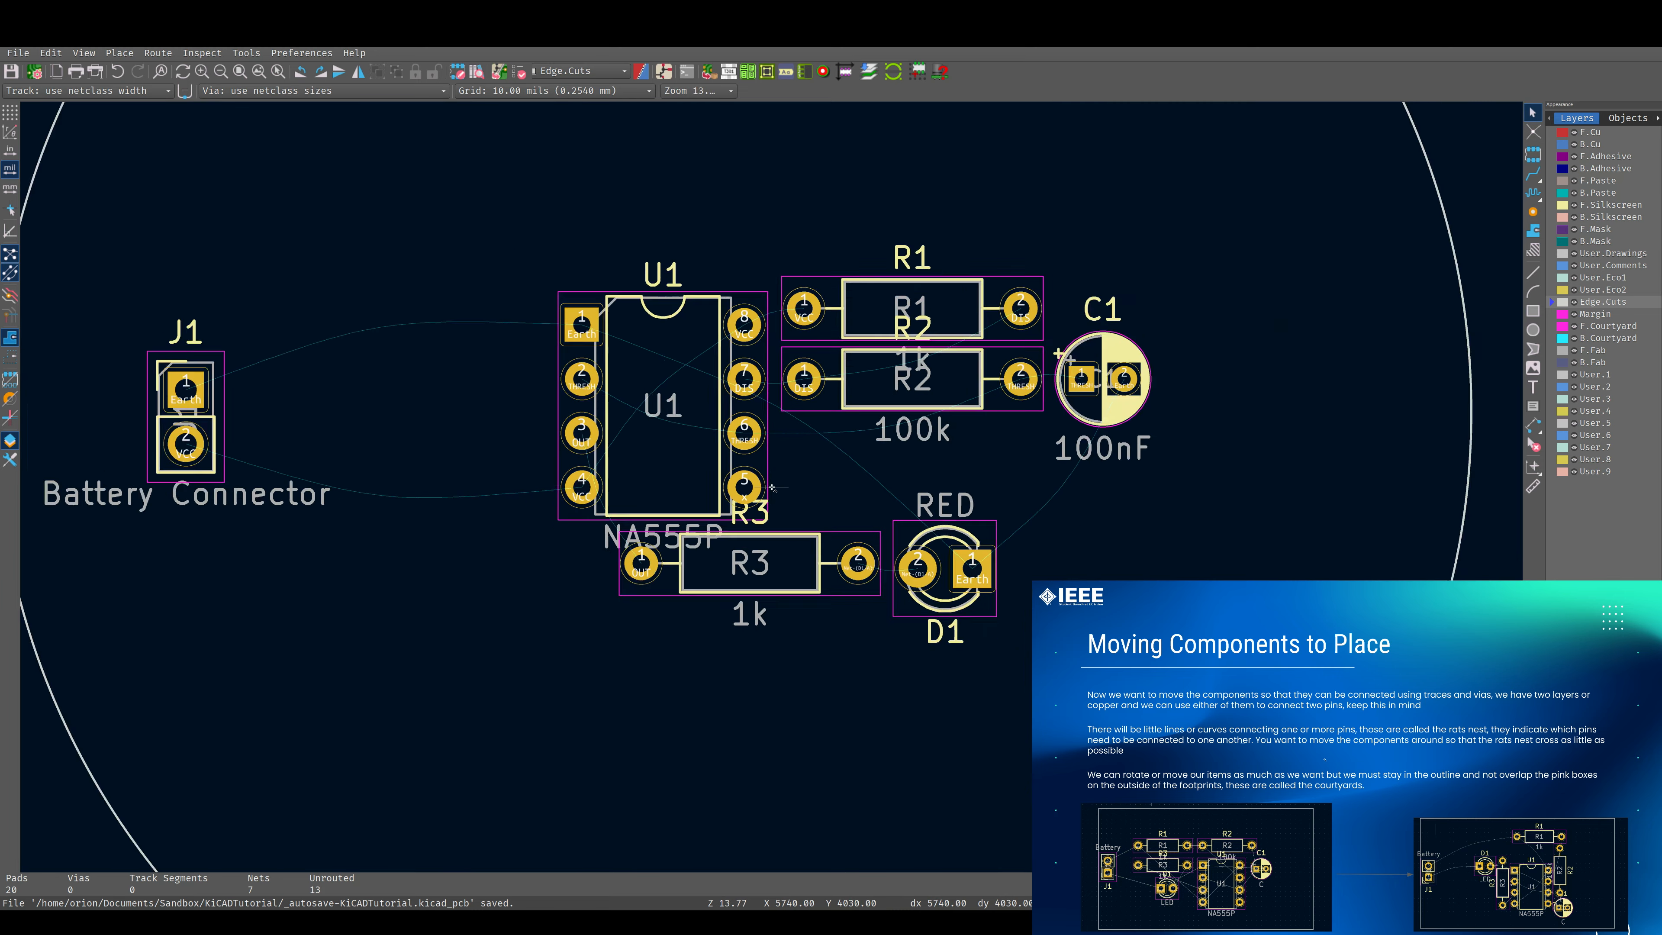
scroll(772, 486, "up", 3)
scroll(773, 485, "up", 2)
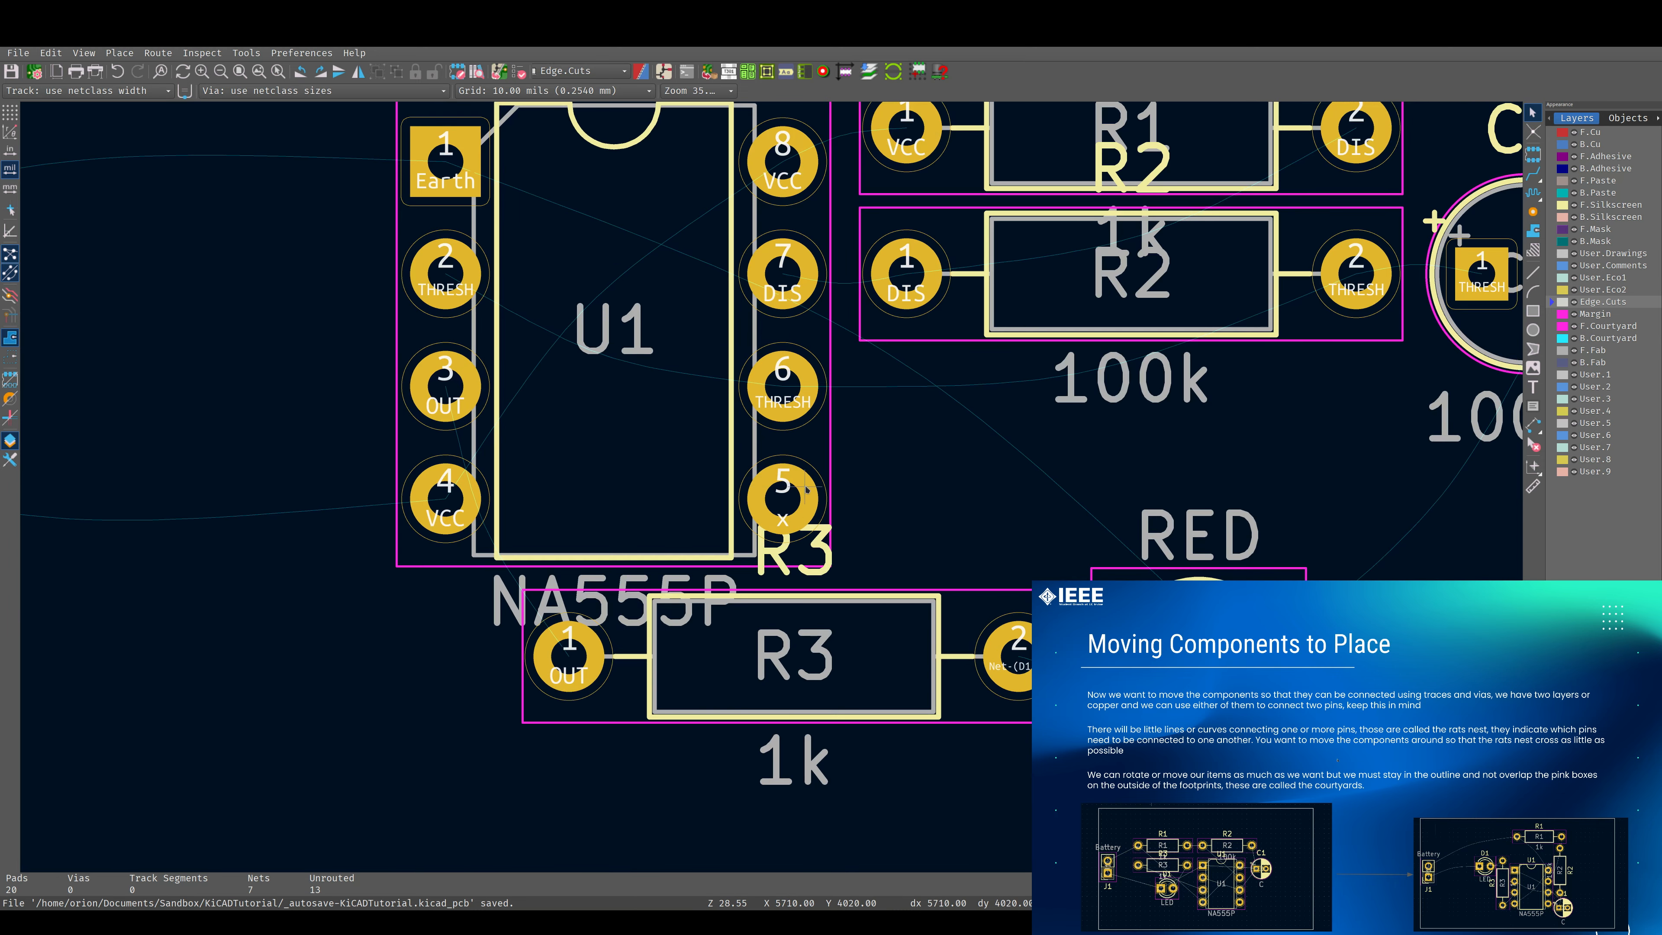
left_click(782, 494)
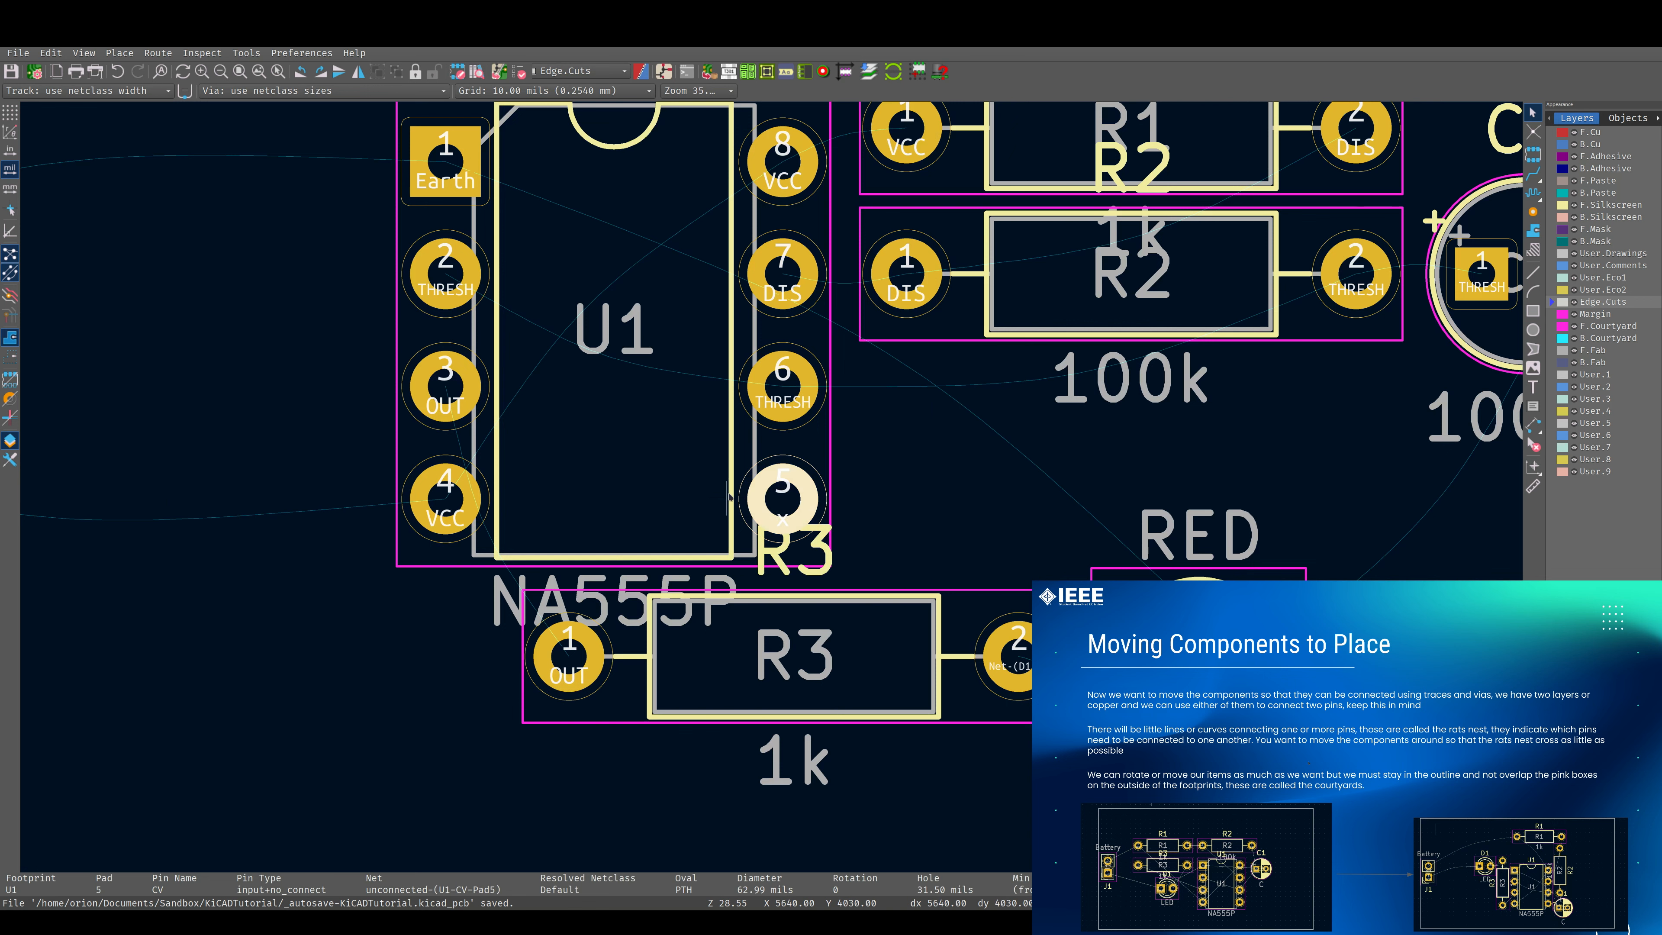
scroll(822, 469, "down", 5)
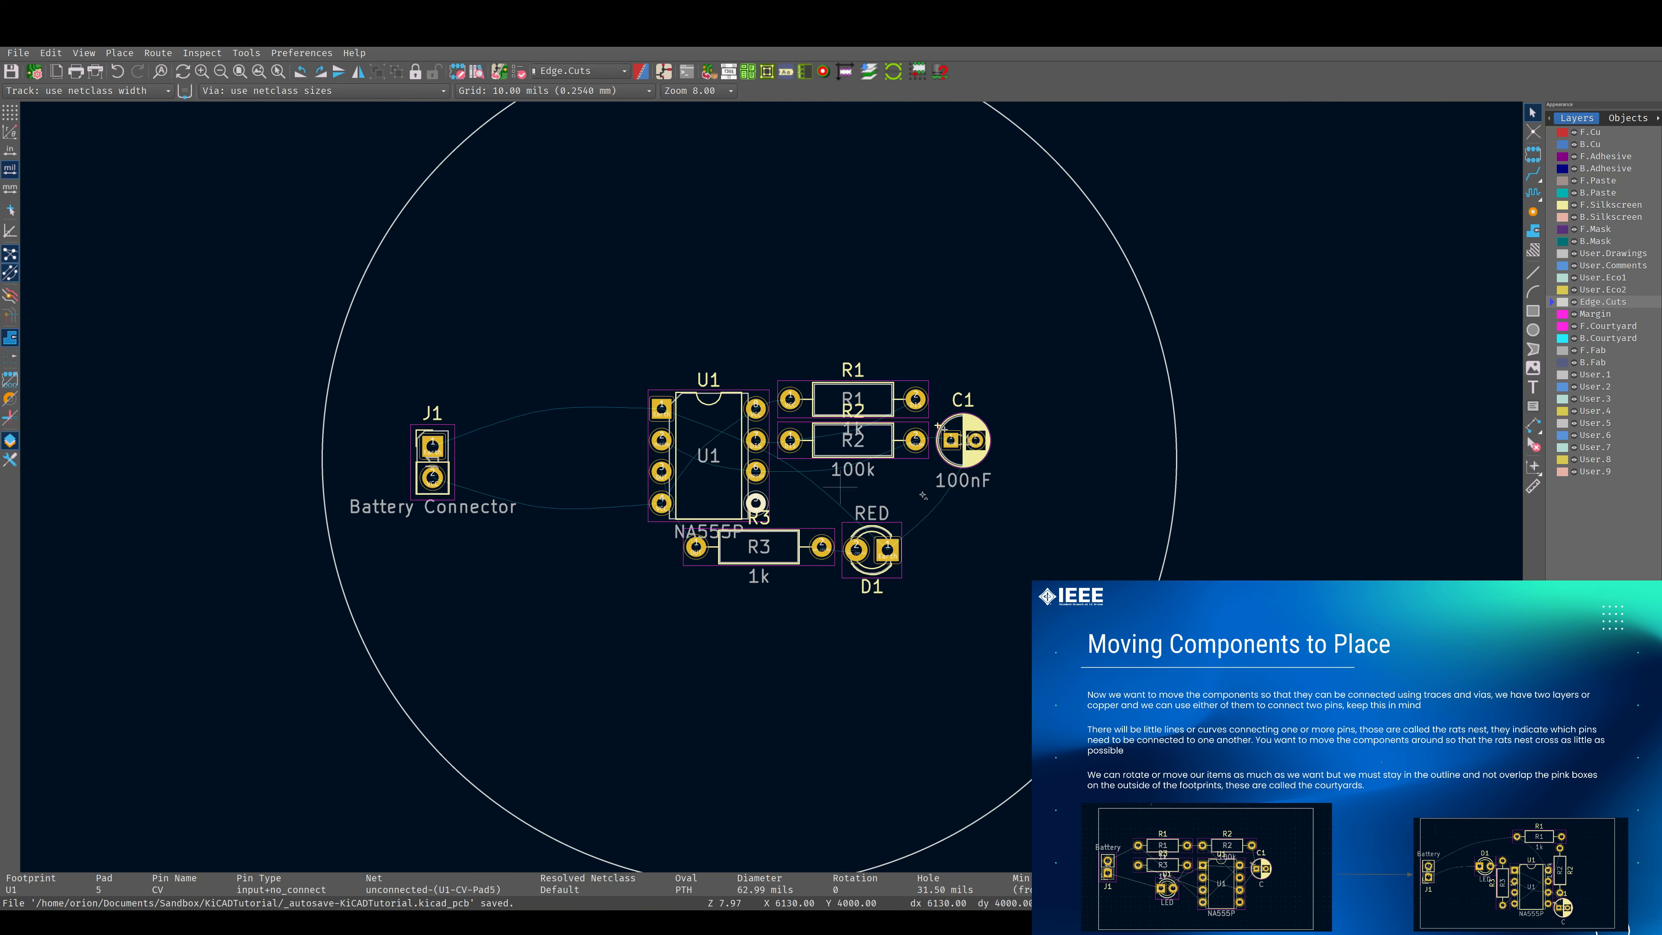
scroll(770, 455, "up", 2)
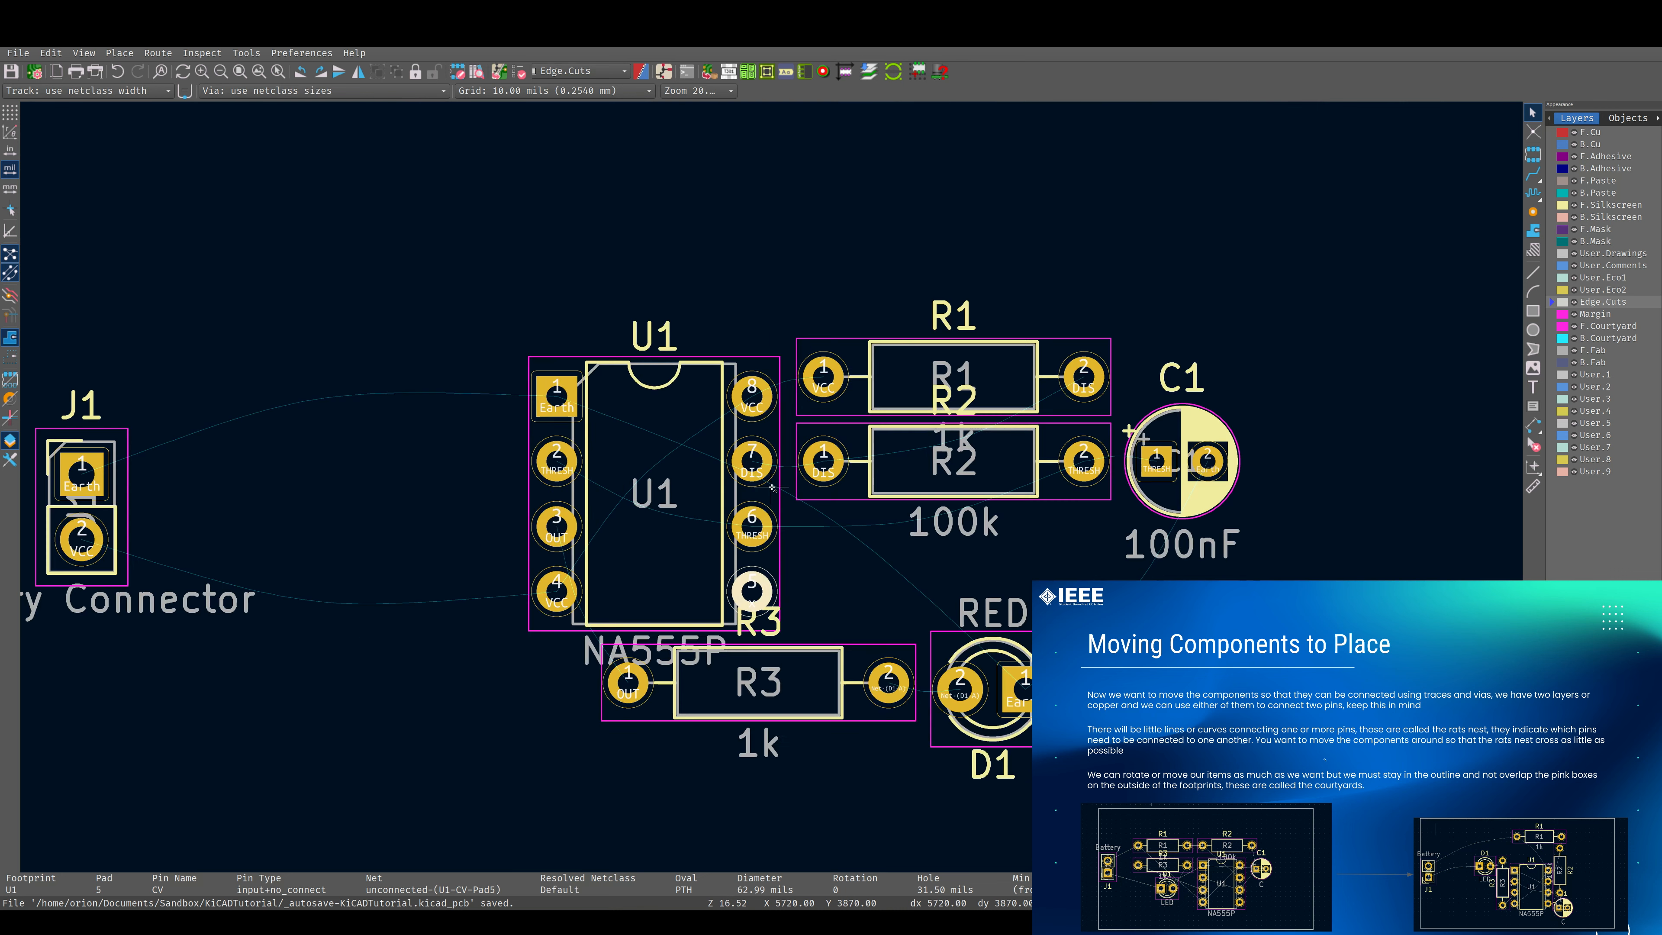
scroll(796, 454, "down", 2)
scroll(772, 485, "down", 1)
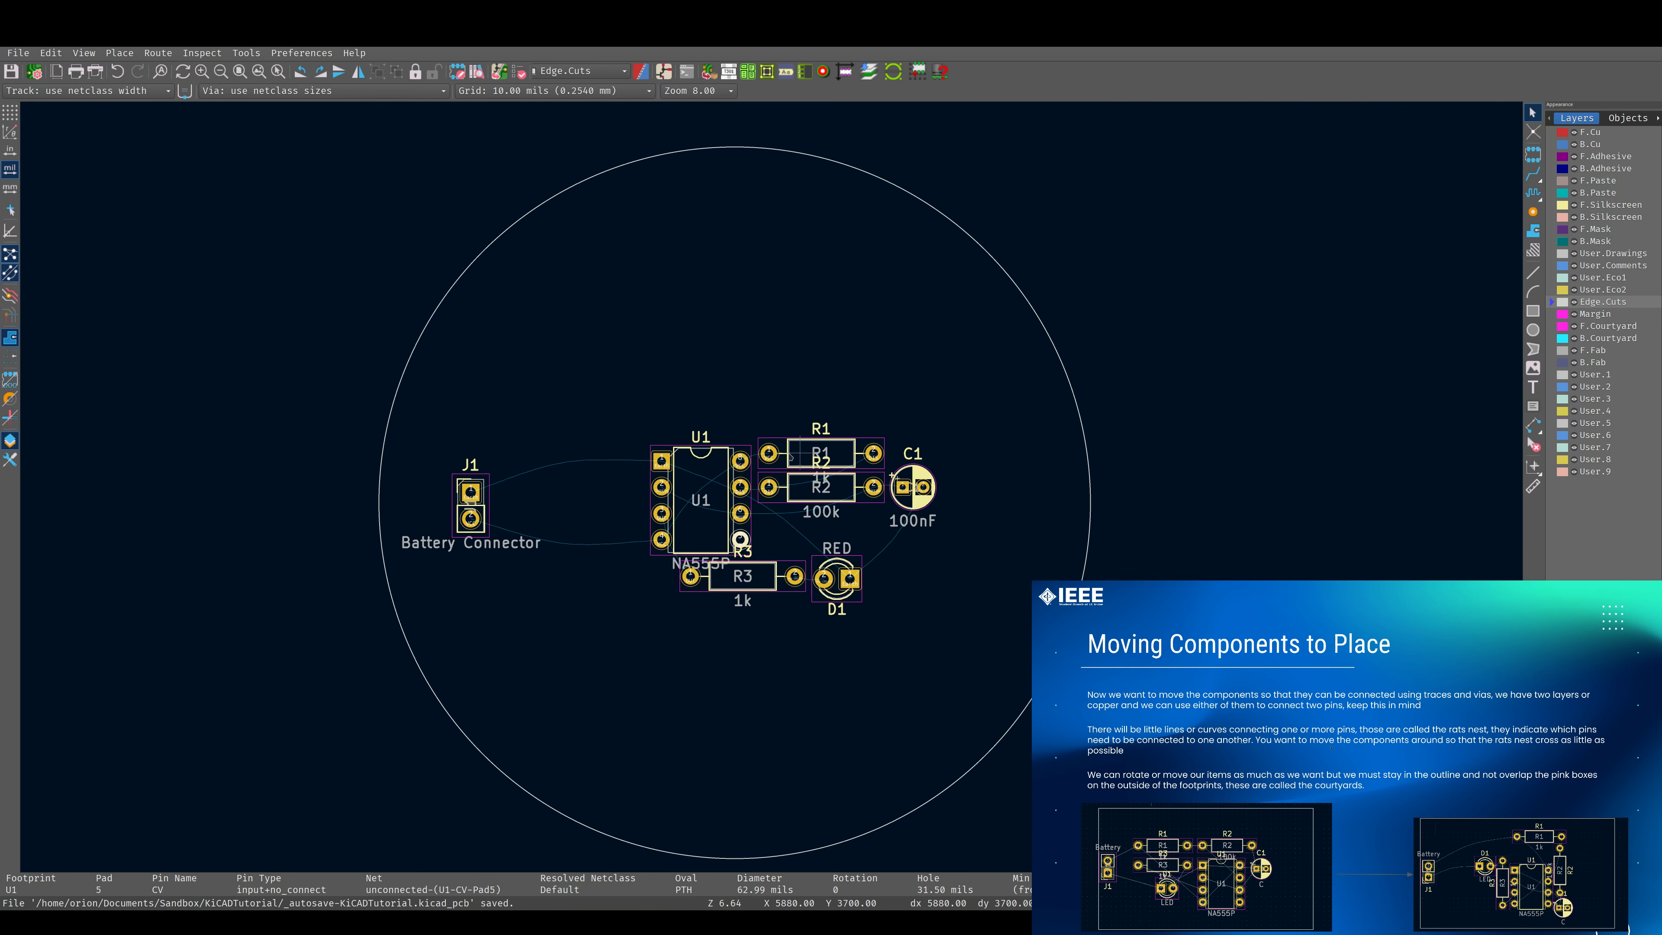
scroll(748, 502, "up", 3)
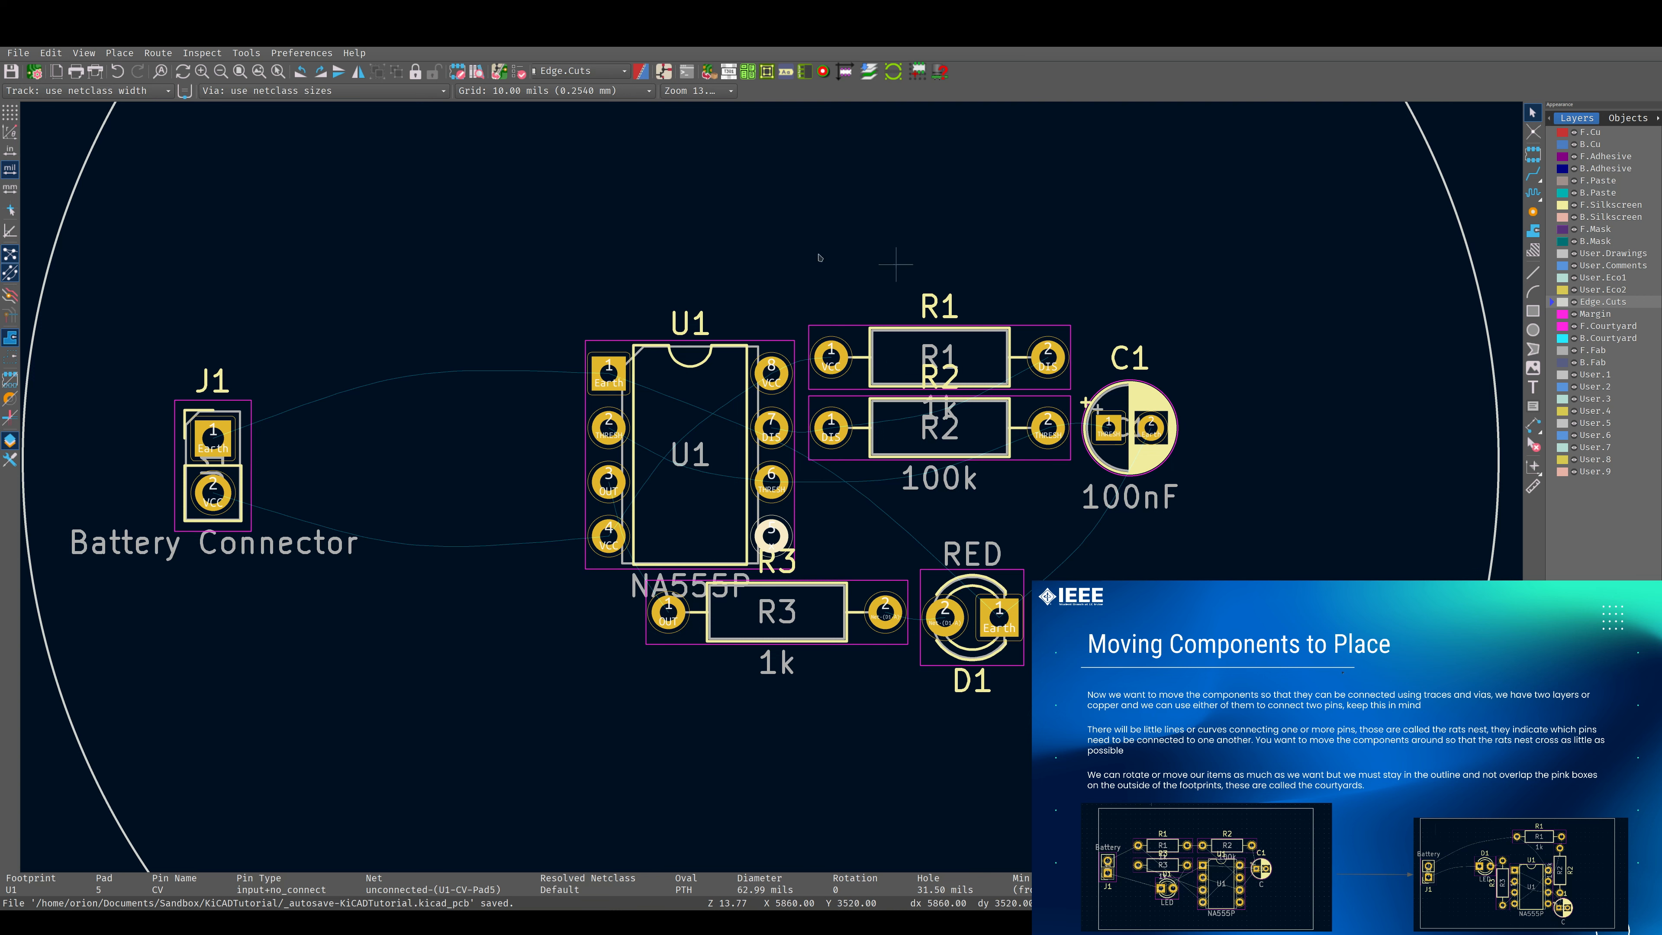
scroll(640, 400, "down", 3)
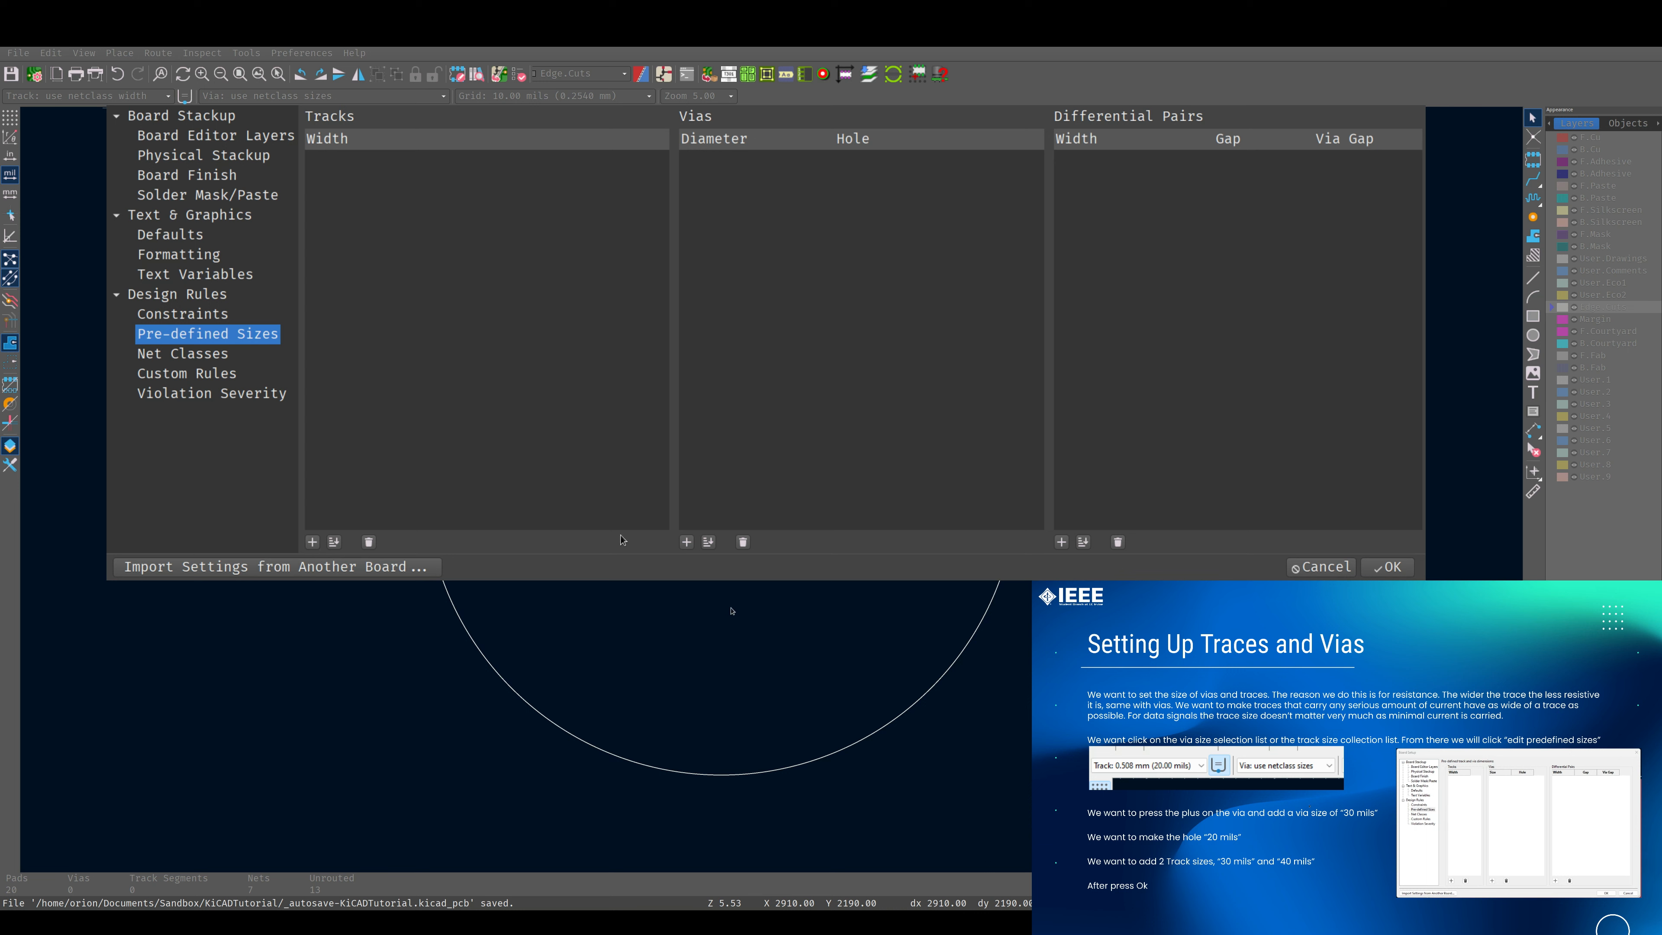
Add two pre-defined track widths of 30 mils and 40 mils in the board's design rules.
left_click(312, 542)
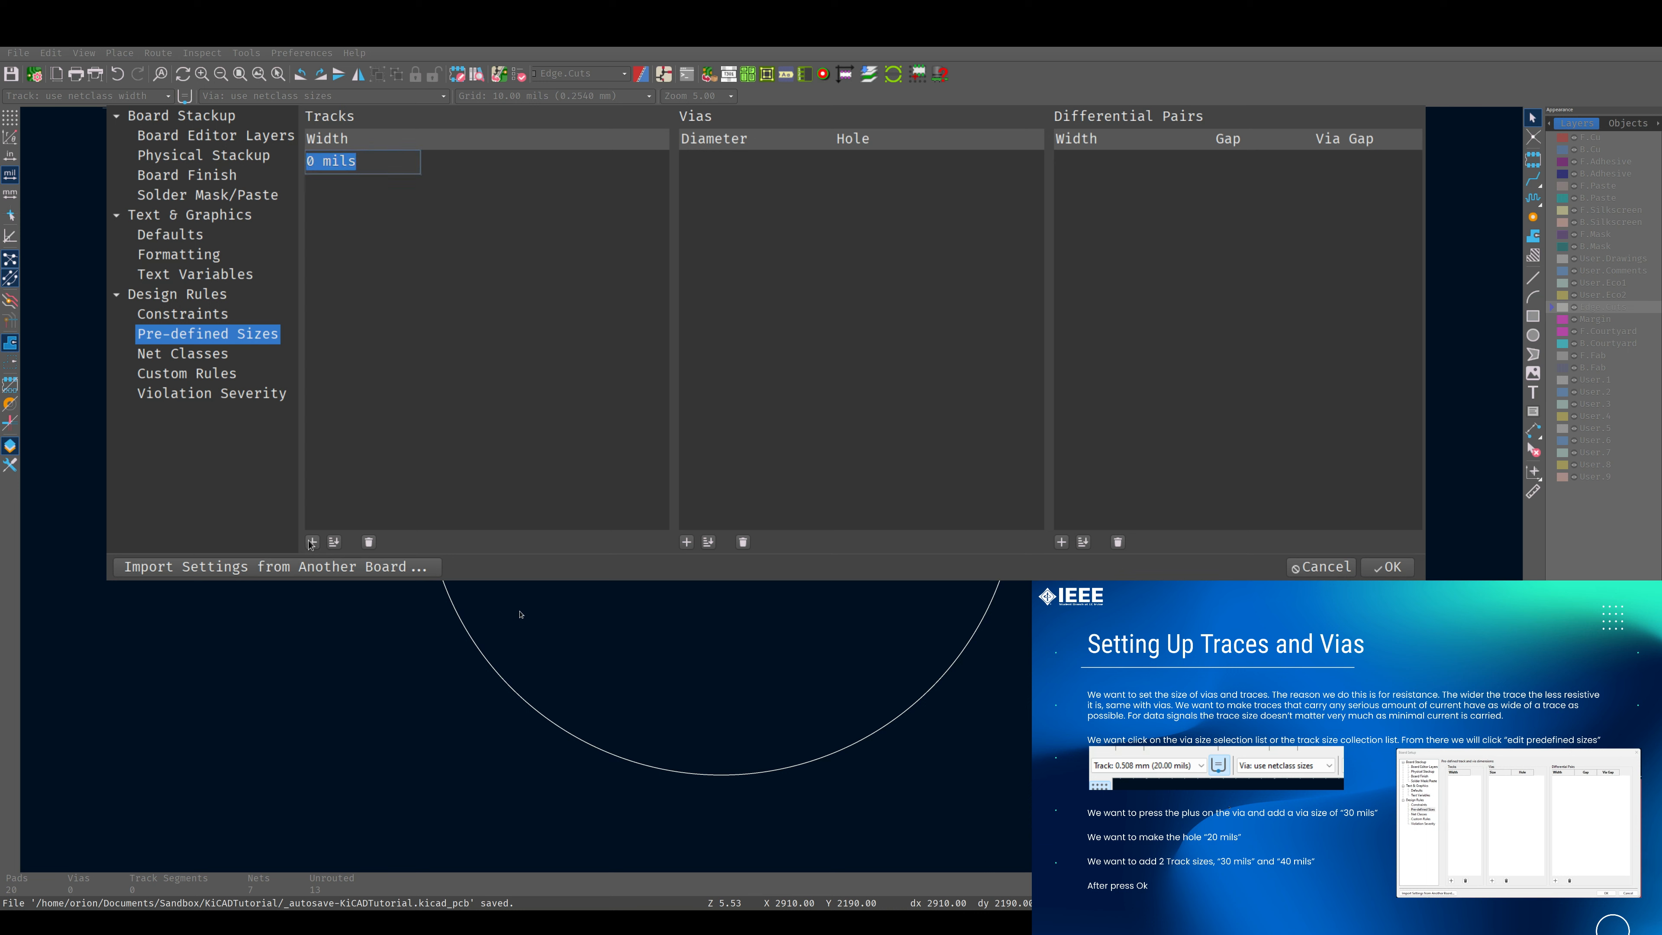
left_click(312, 542)
left_click(316, 161)
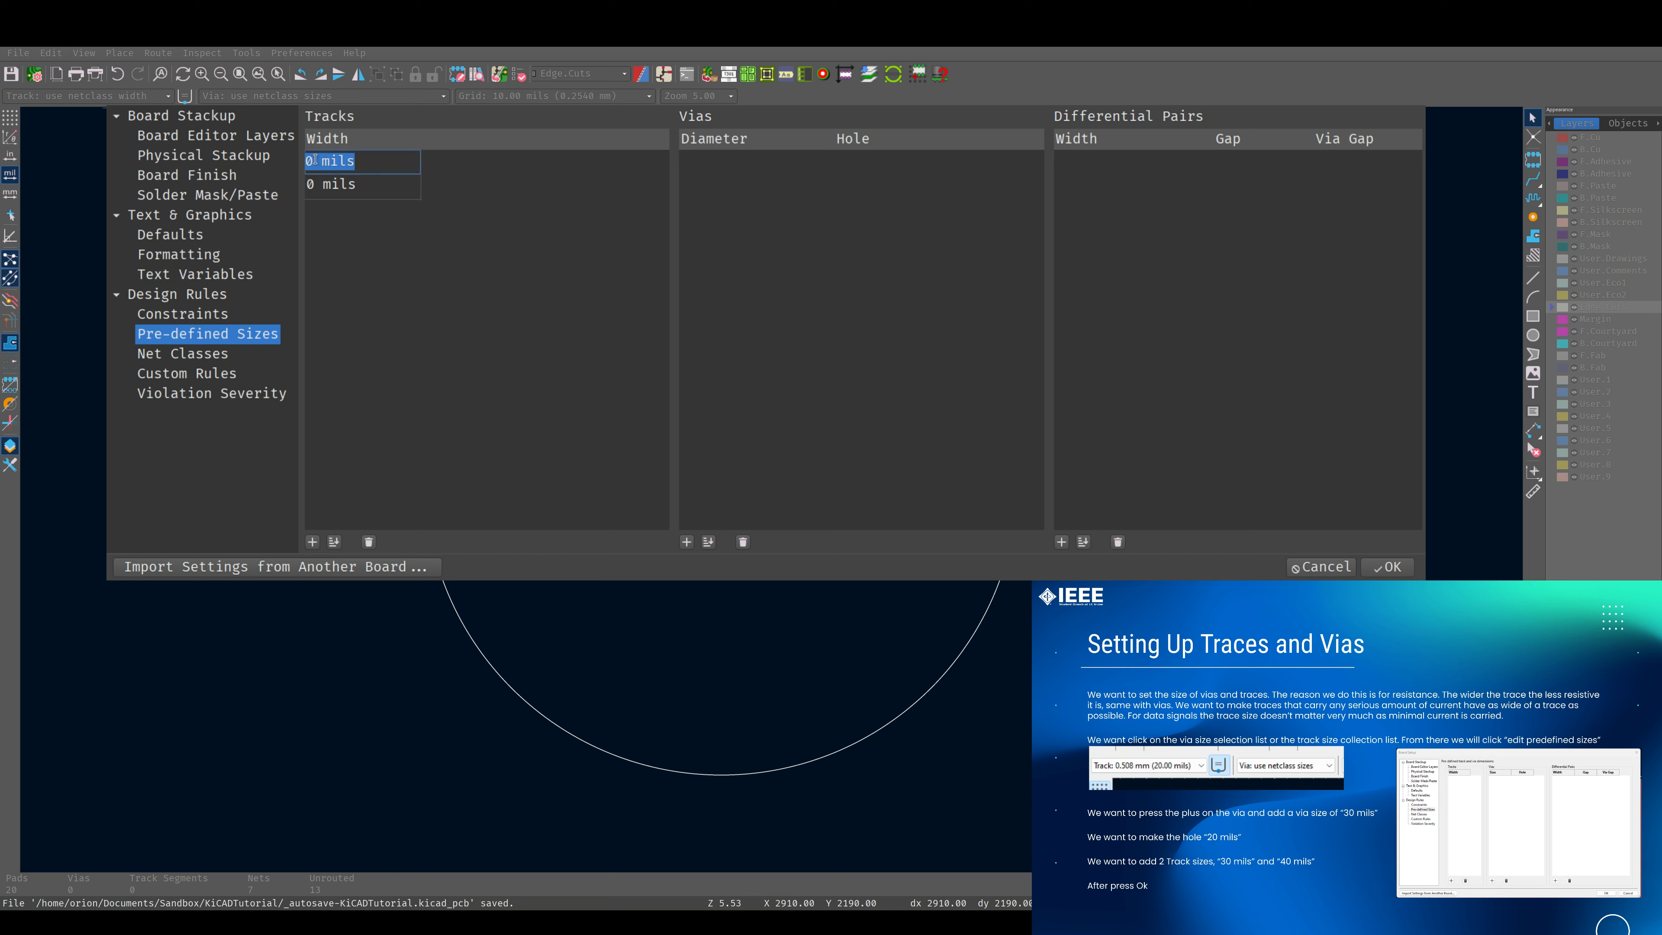
left_click(317, 161)
key("BackSpace")
type("30")
left_click(309, 187)
left_click(309, 186)
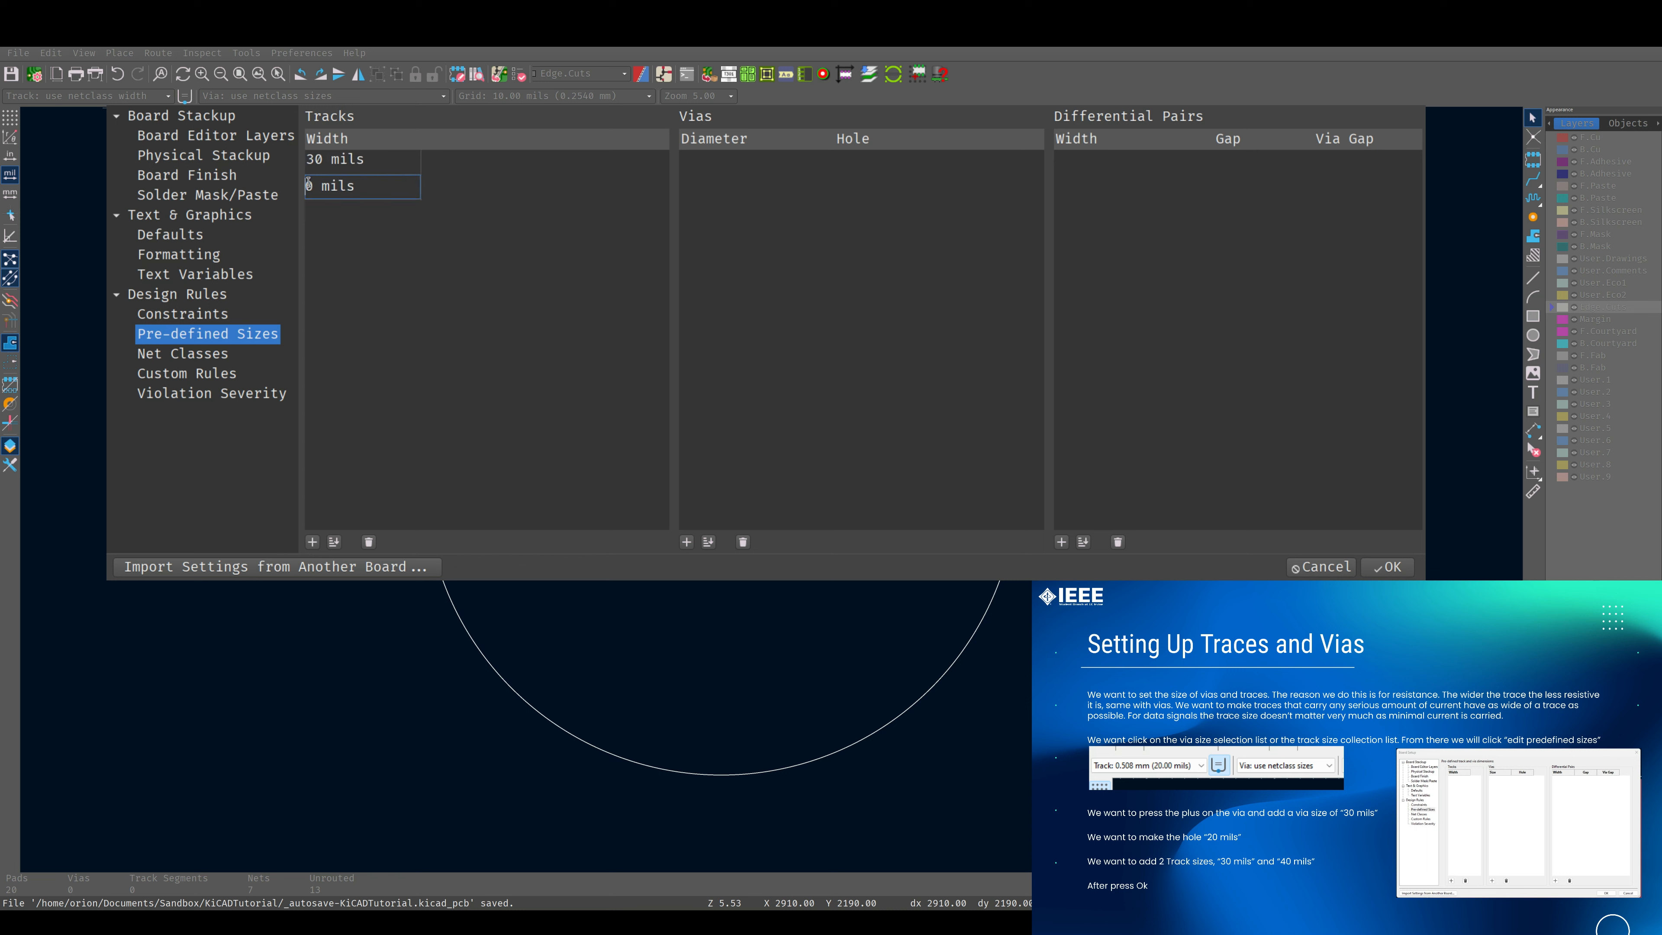
type("4")
left_click(709, 484)
Add a pre-defined via size with a 30 mils diameter and a 20 mils hole, and accept the board setup.
left_click(687, 542)
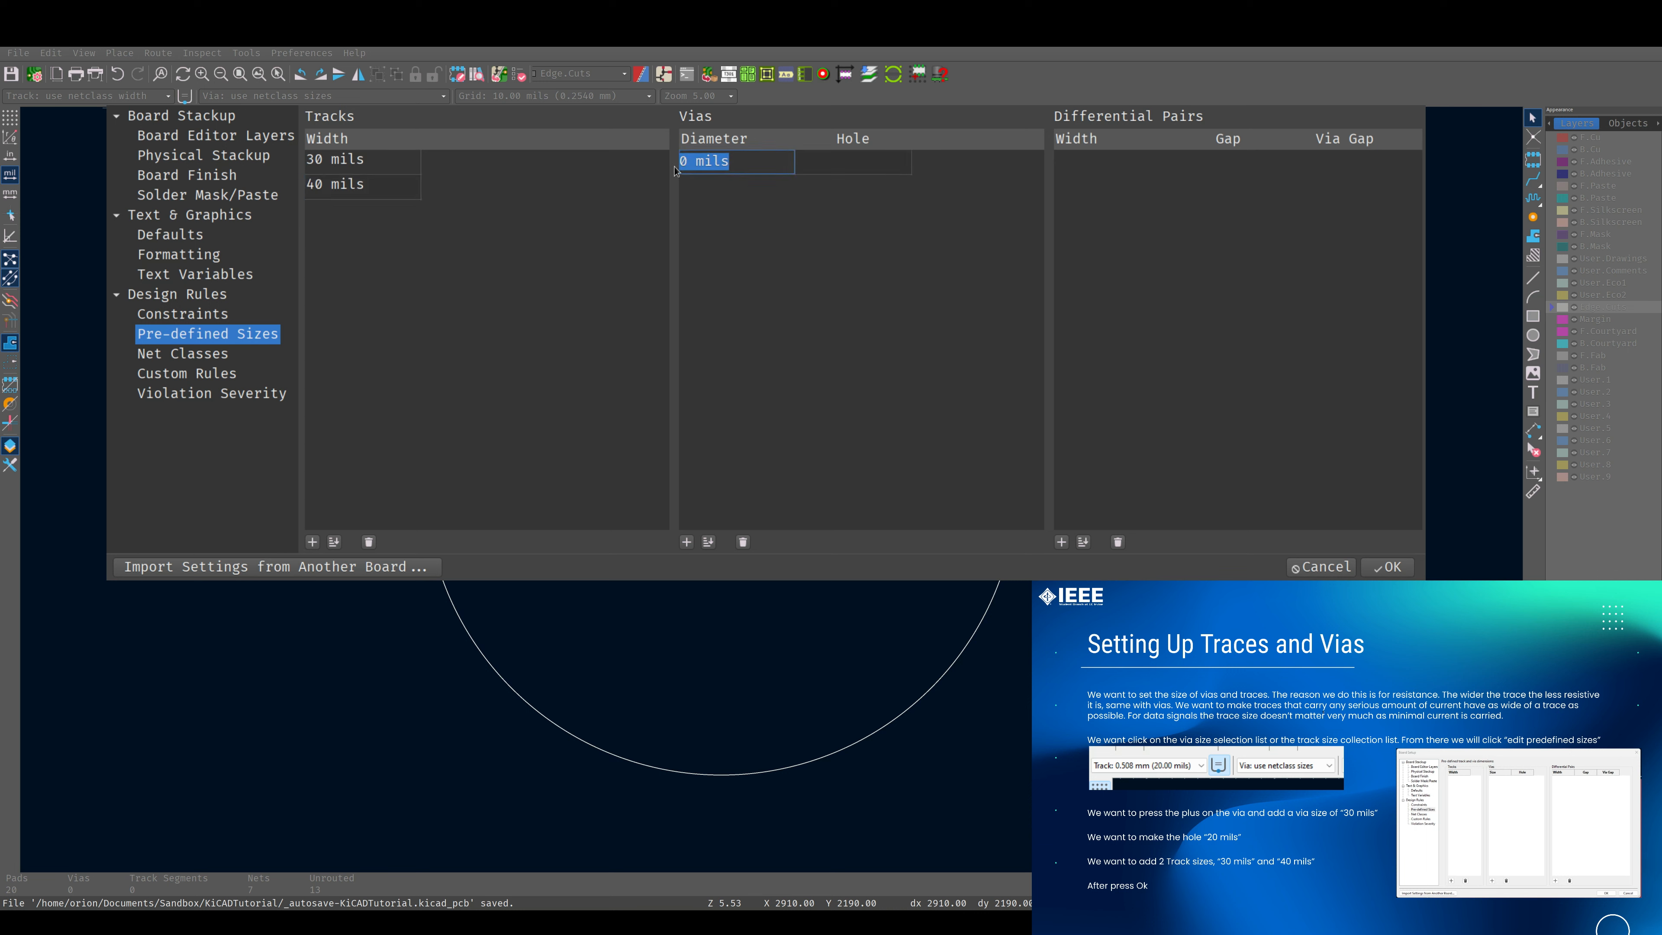
left_click(687, 160)
type("3")
left_click(837, 160)
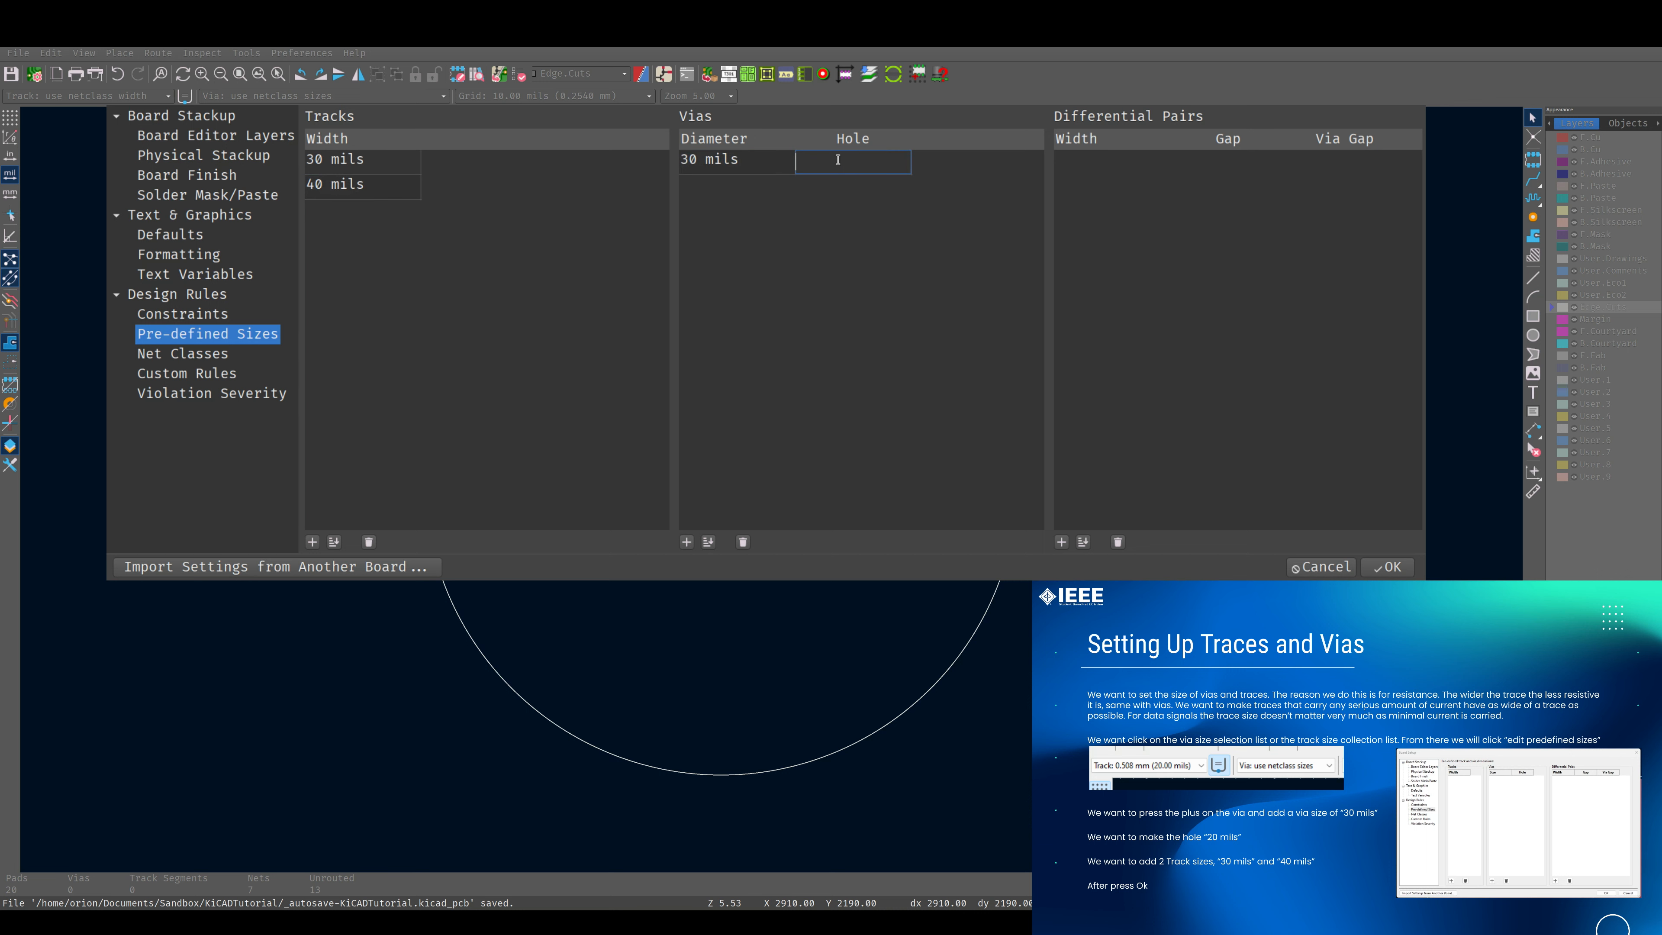
type("20m")
key("BackSpace")
type("mils")
left_click(465, 170)
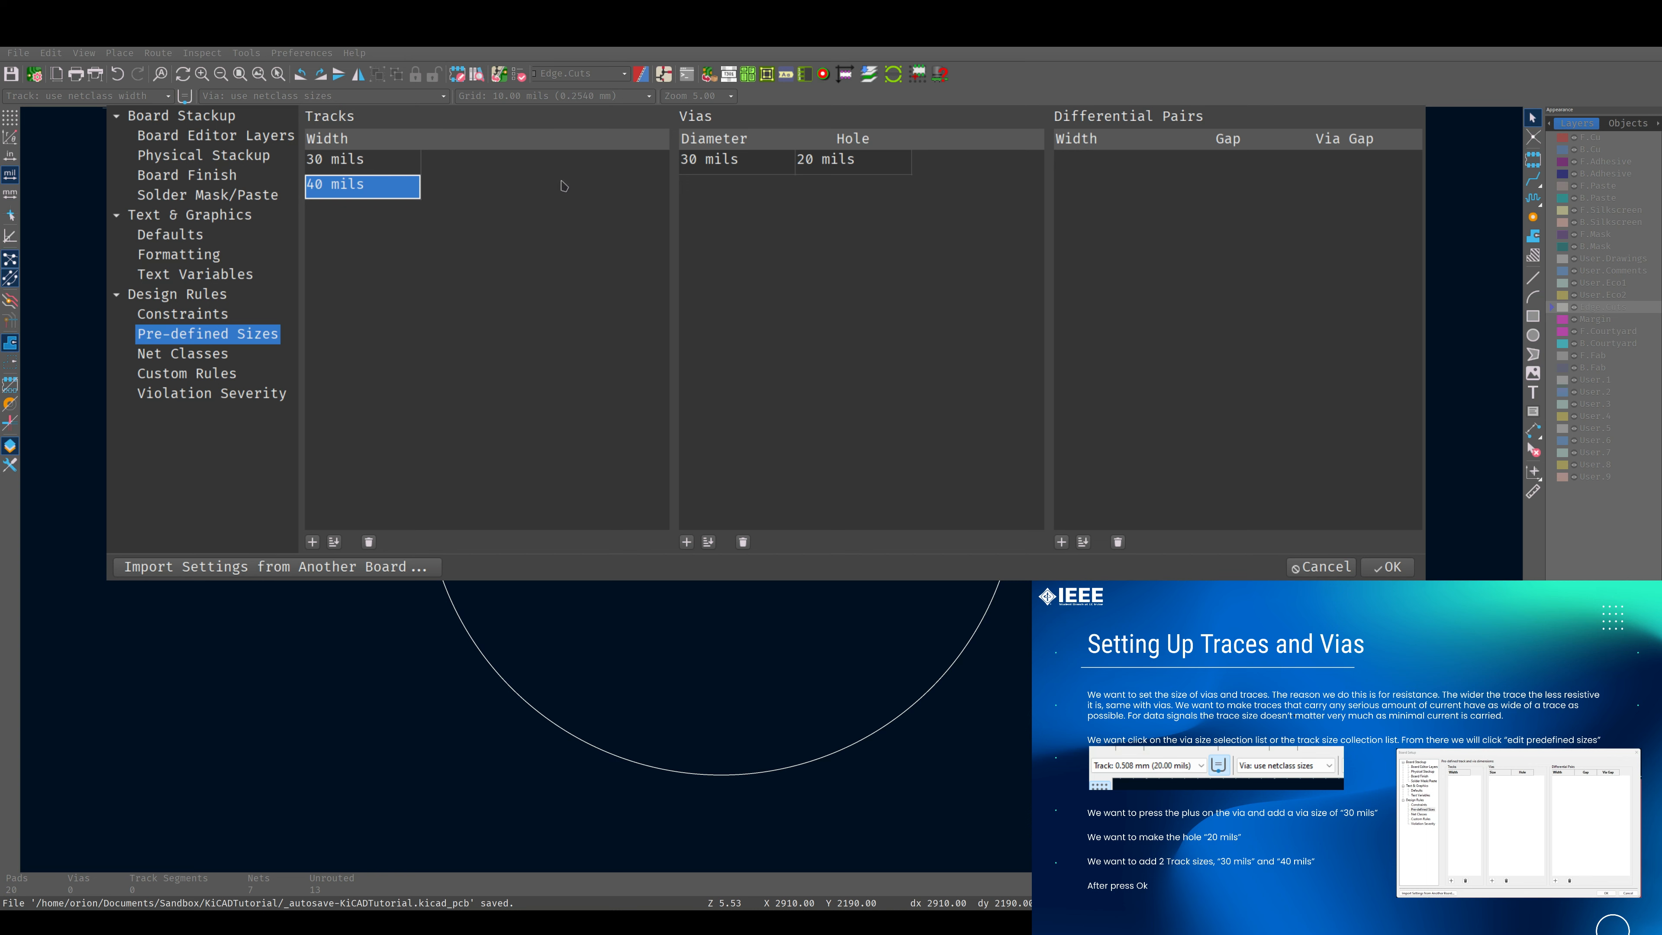
left_click(1388, 567)
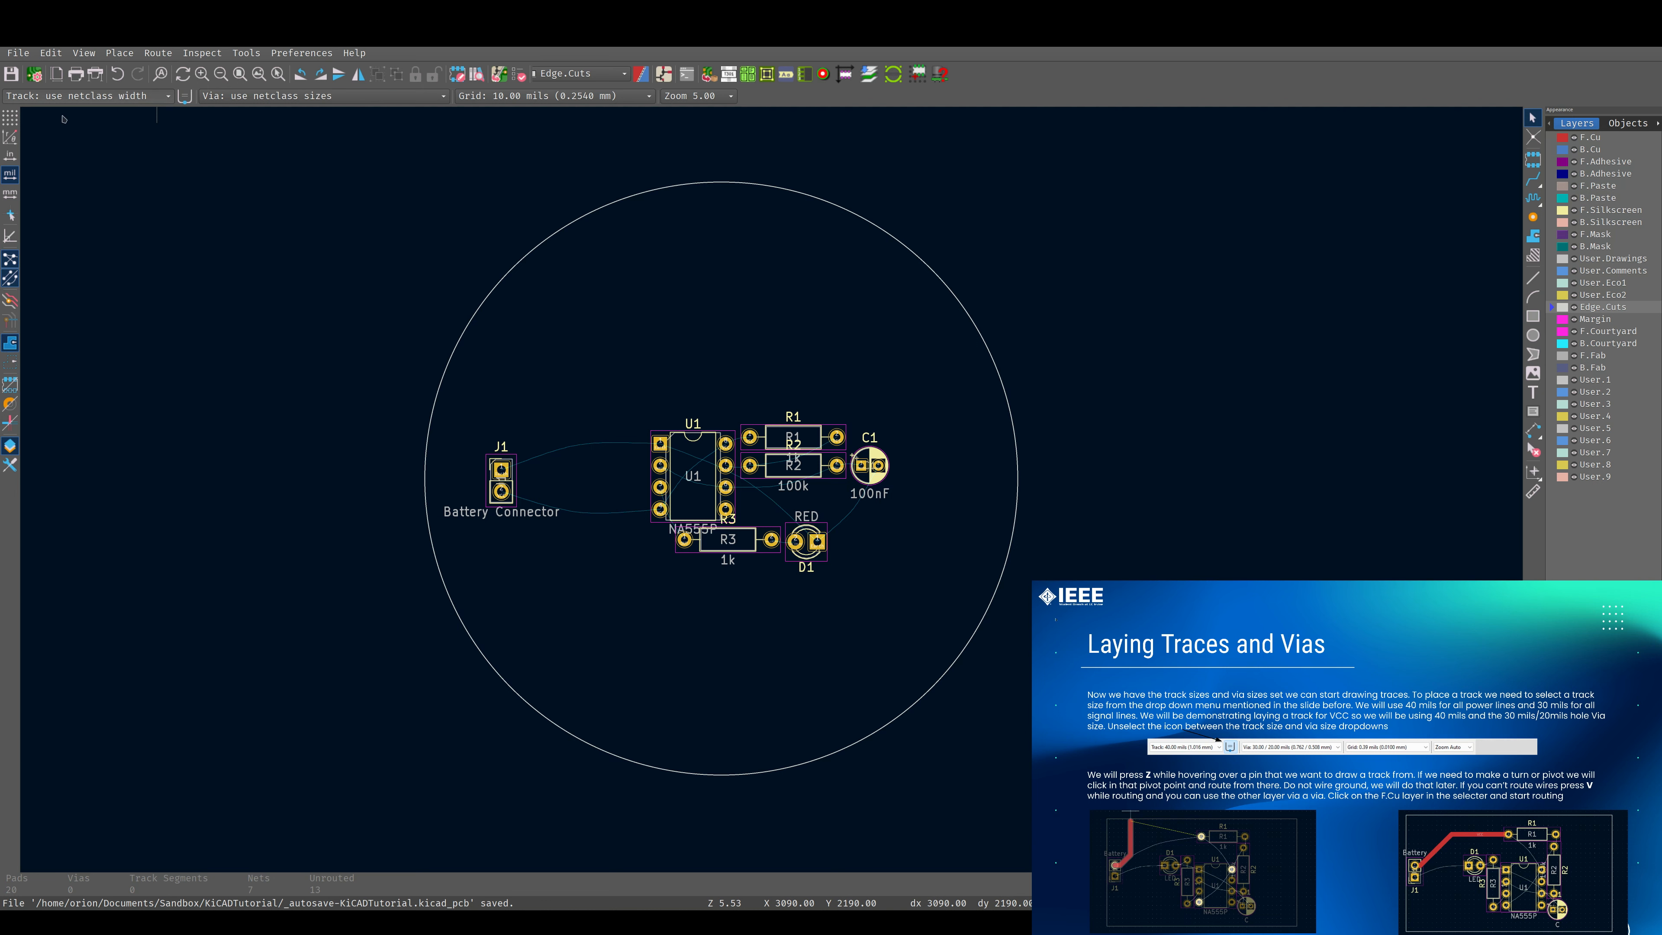
Select the 40 mils track width for routing and turn off automatic reuse of the starting track's width.
left_click(63, 129)
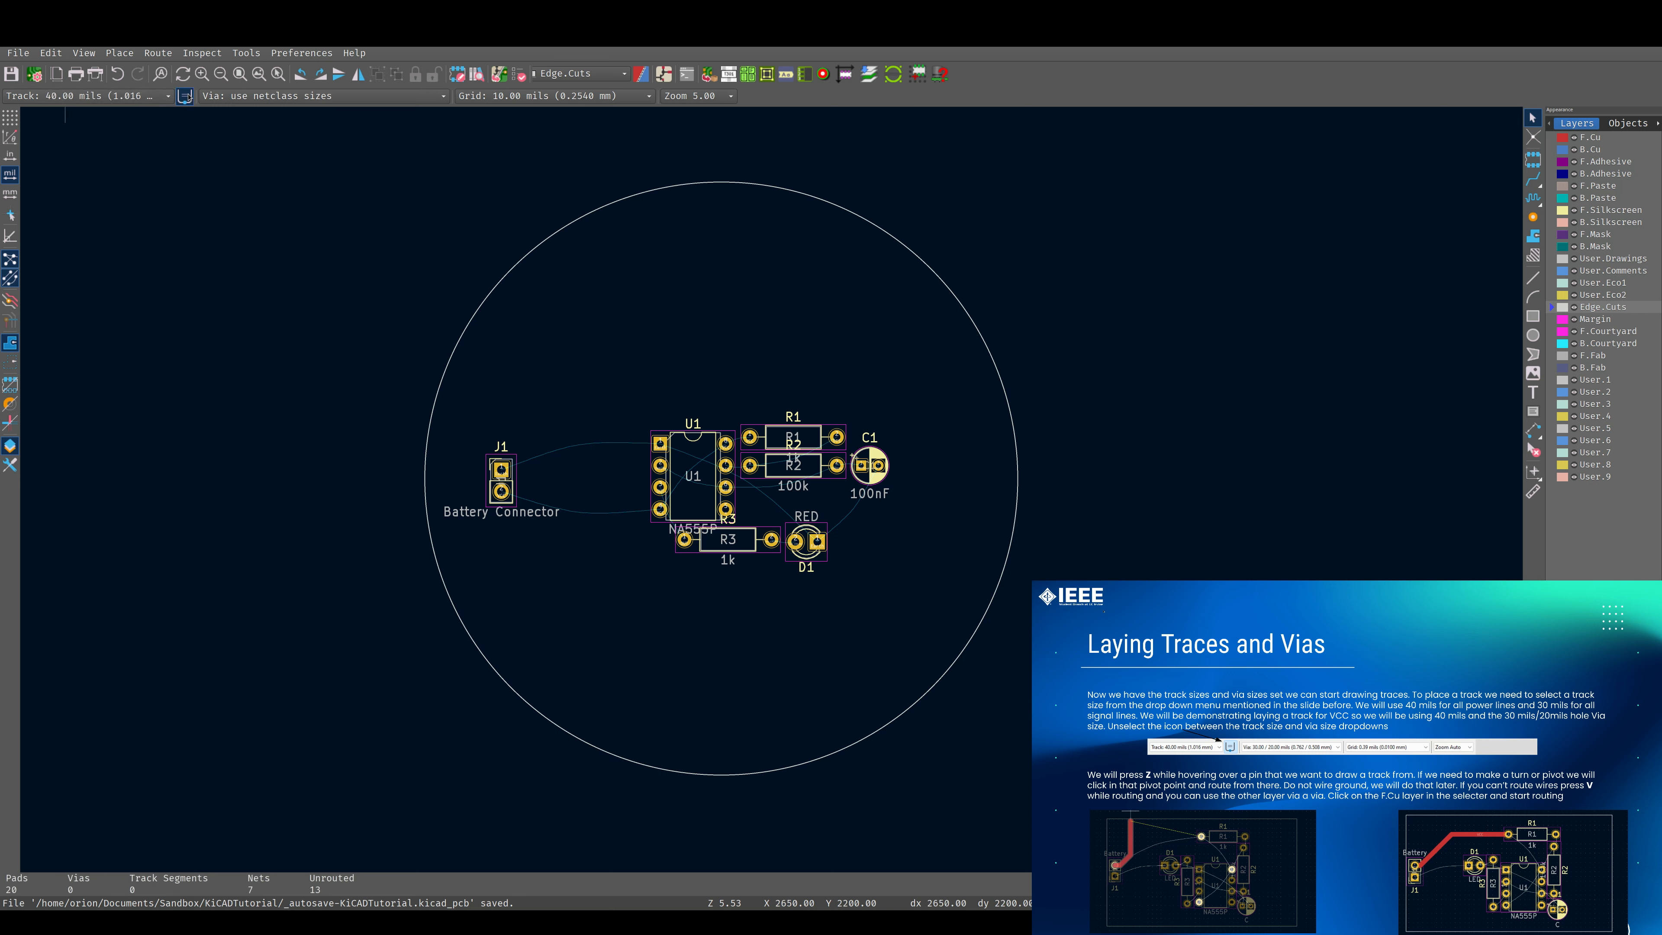
left_click(185, 96)
Route a 40 mils VCC track on F.Cu from J1 pad 2 to U1 pad 4.
left_click(1533, 179)
scroll(538, 452, "up", 5)
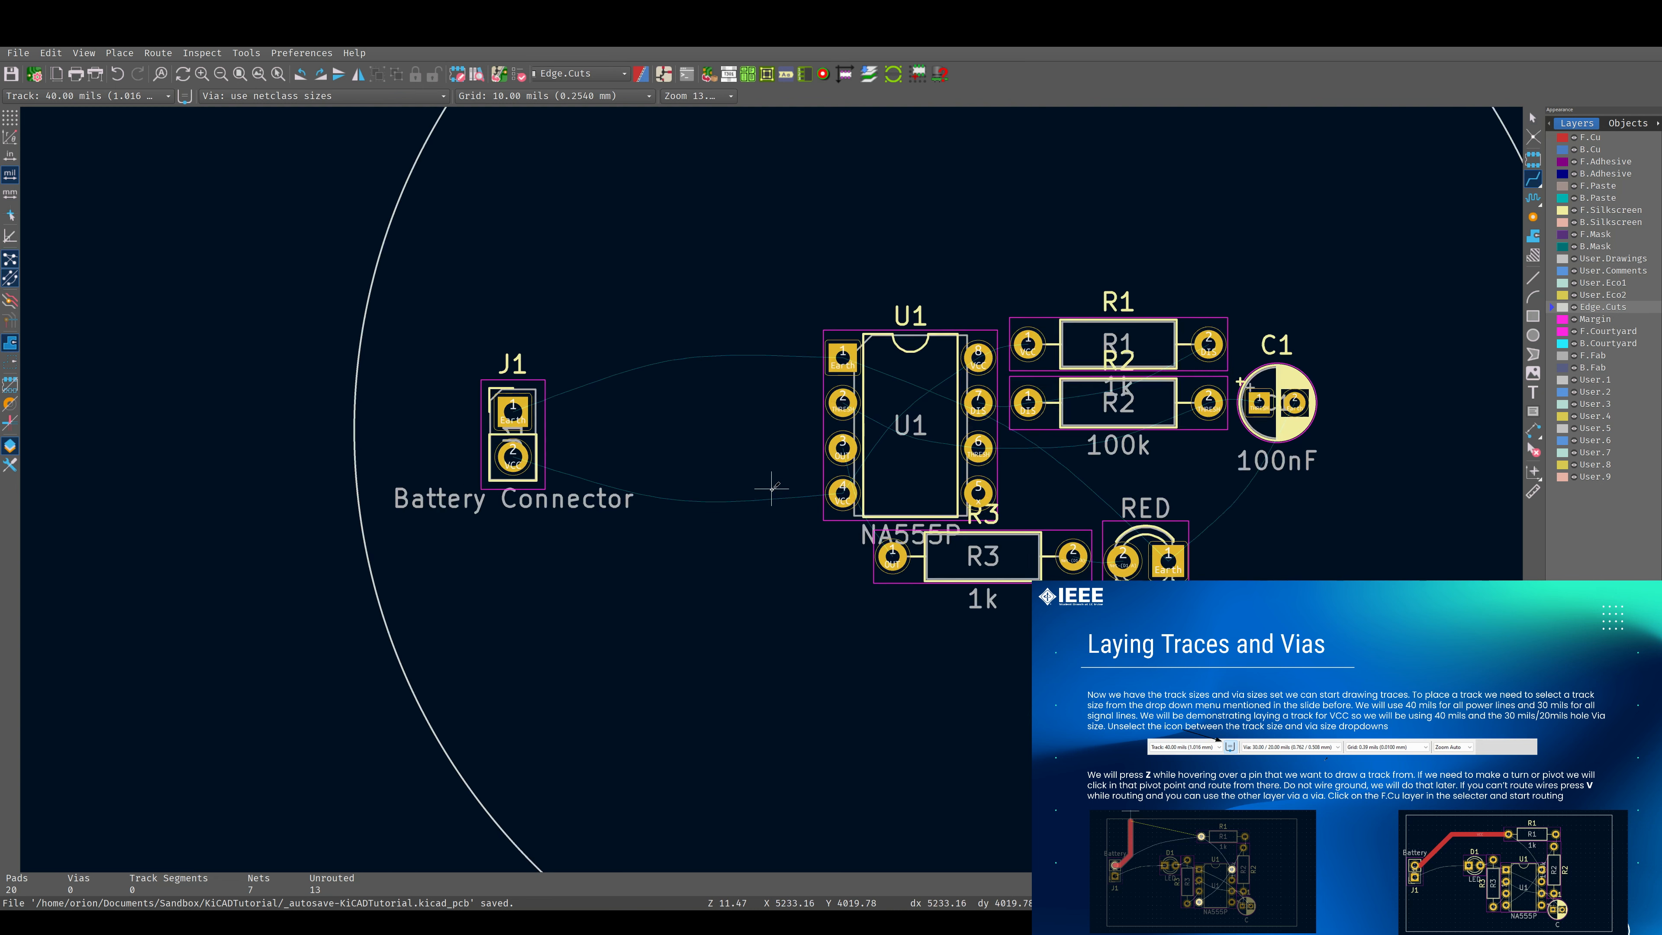
scroll(772, 488, "down", 3)
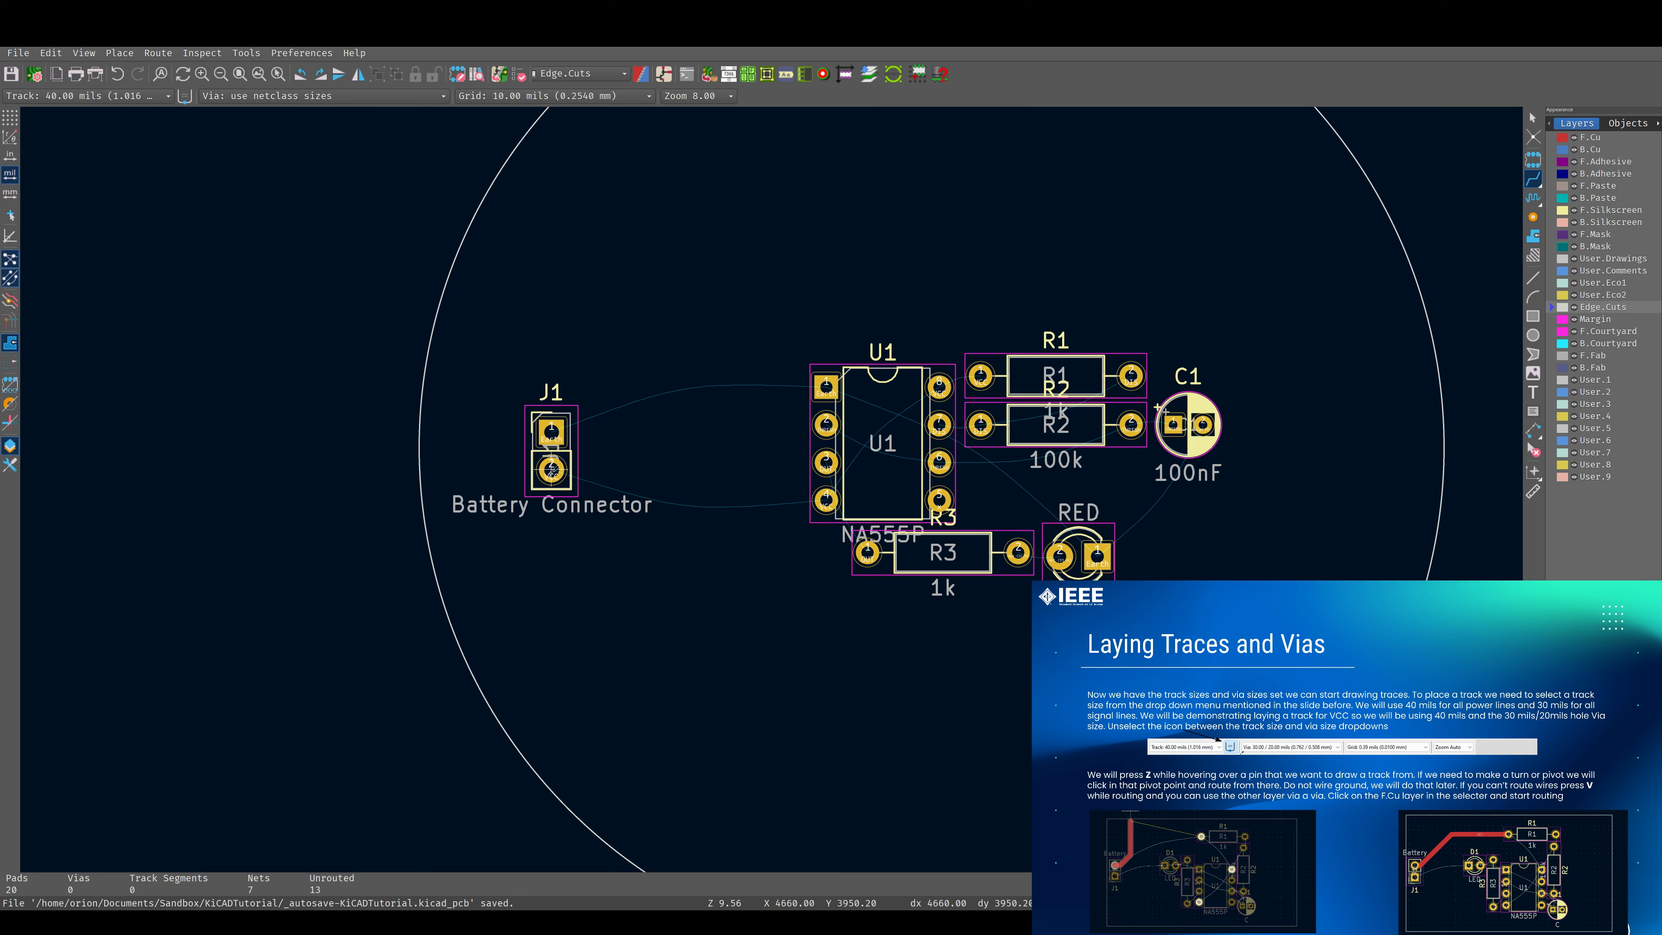
key("x")
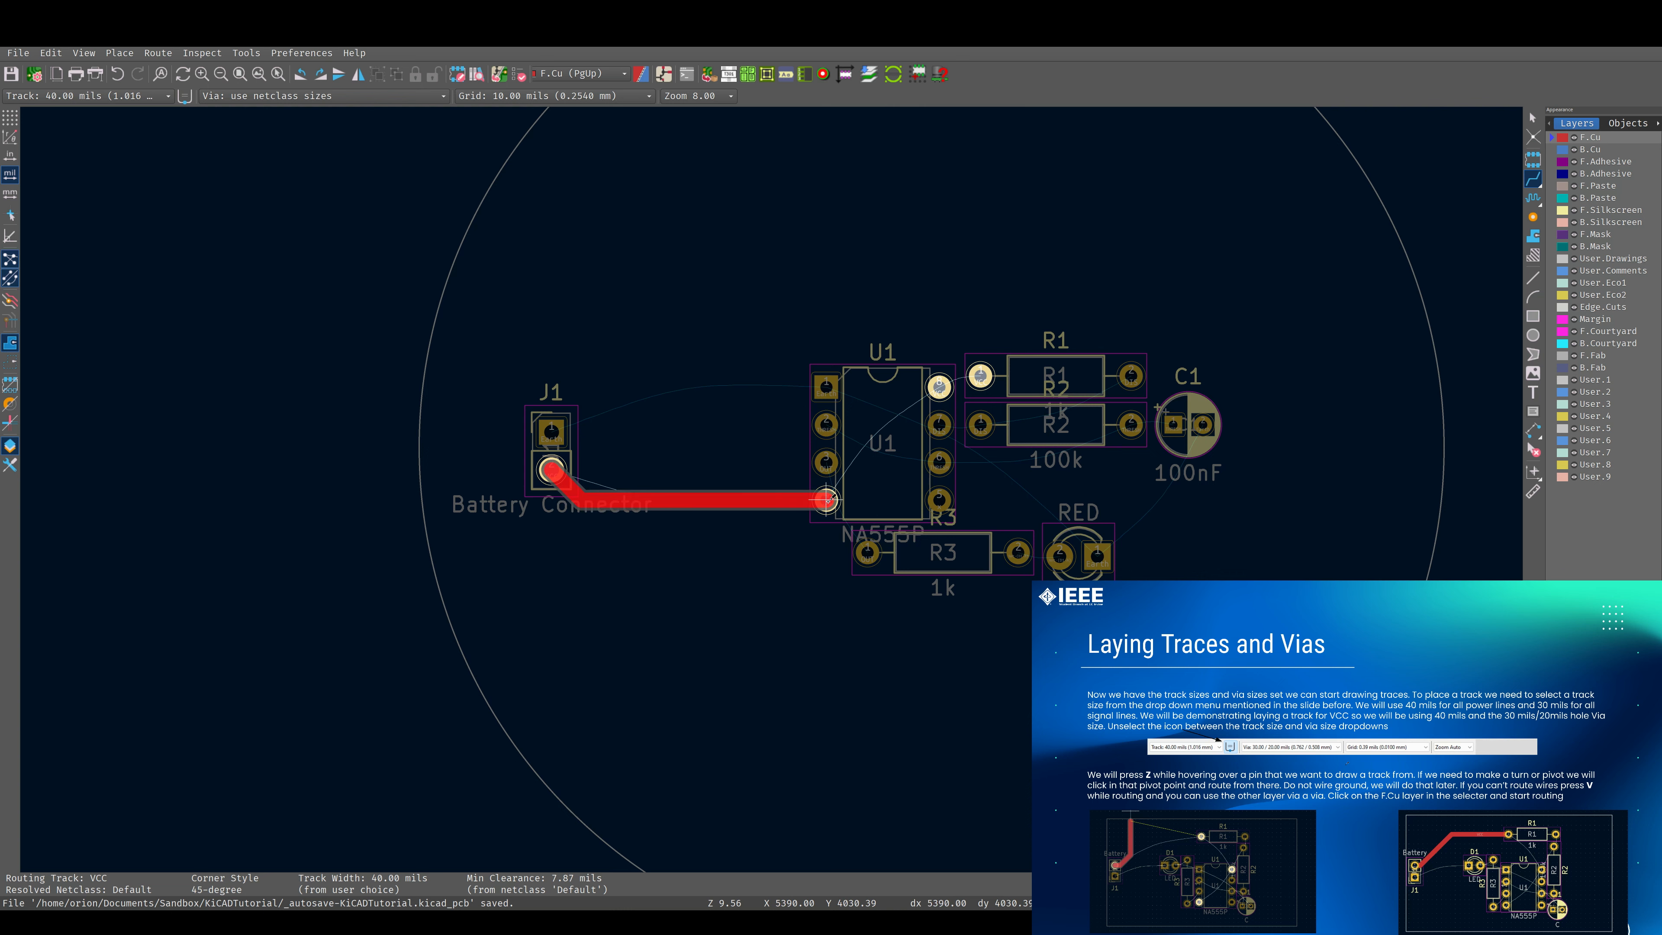
left_click(827, 499)
Route a short 40 mils VCC track on F.Cu between U1 pad 8 and R1 pad 1.
scroll(875, 413, "up", 3)
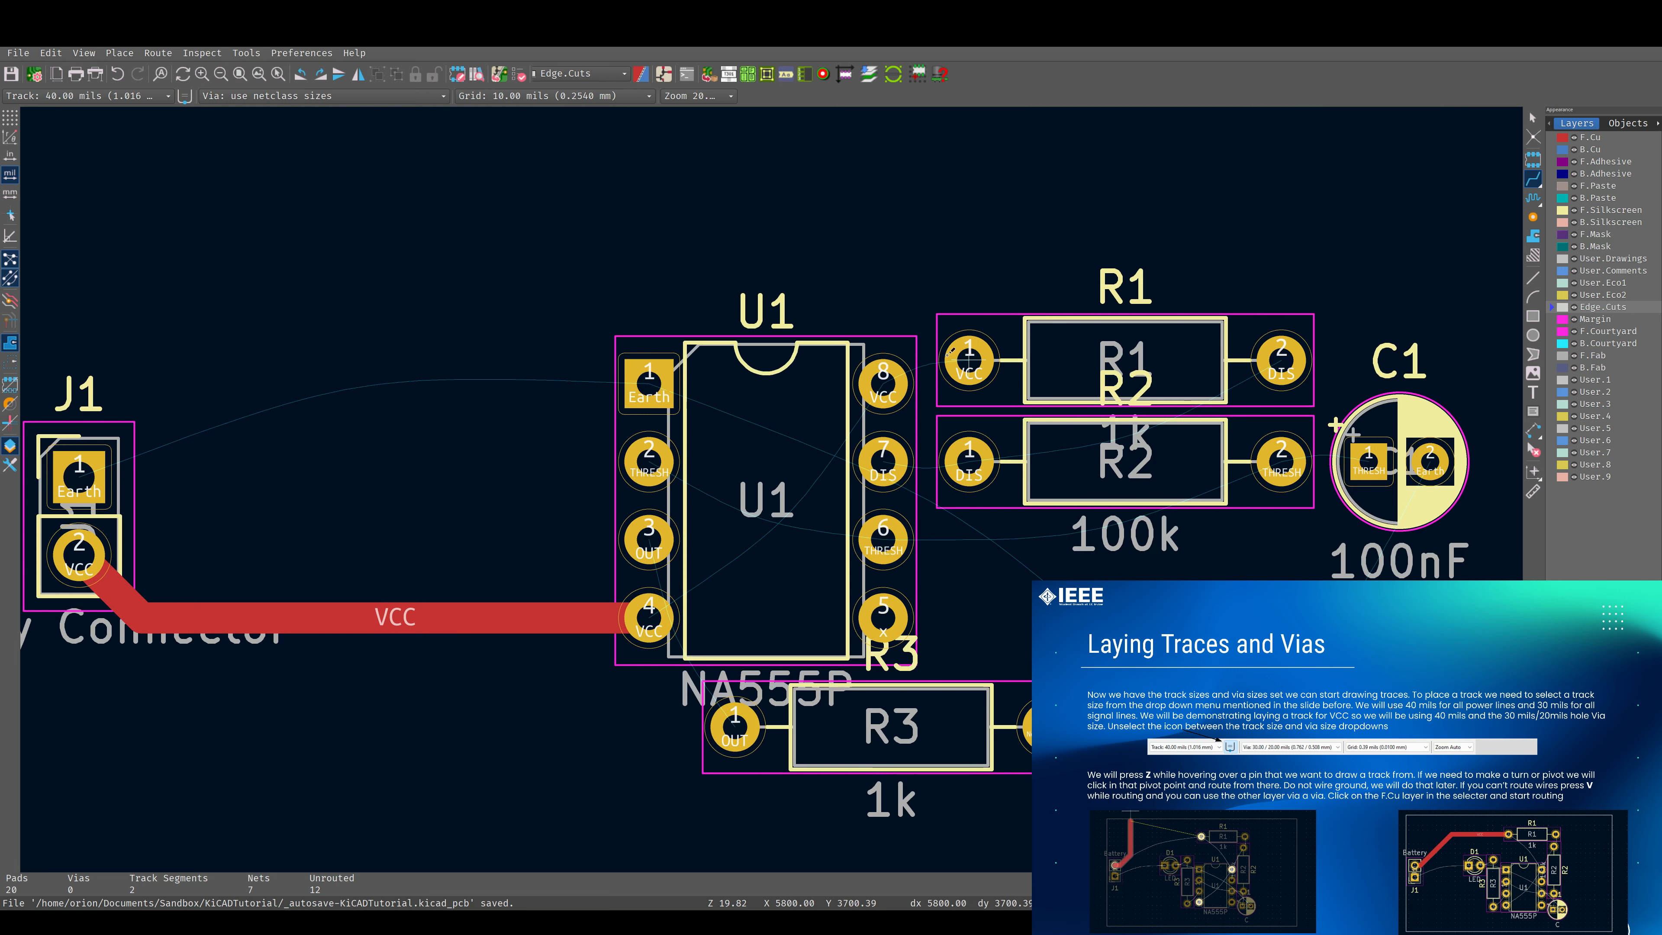
key("x")
left_click(883, 383)
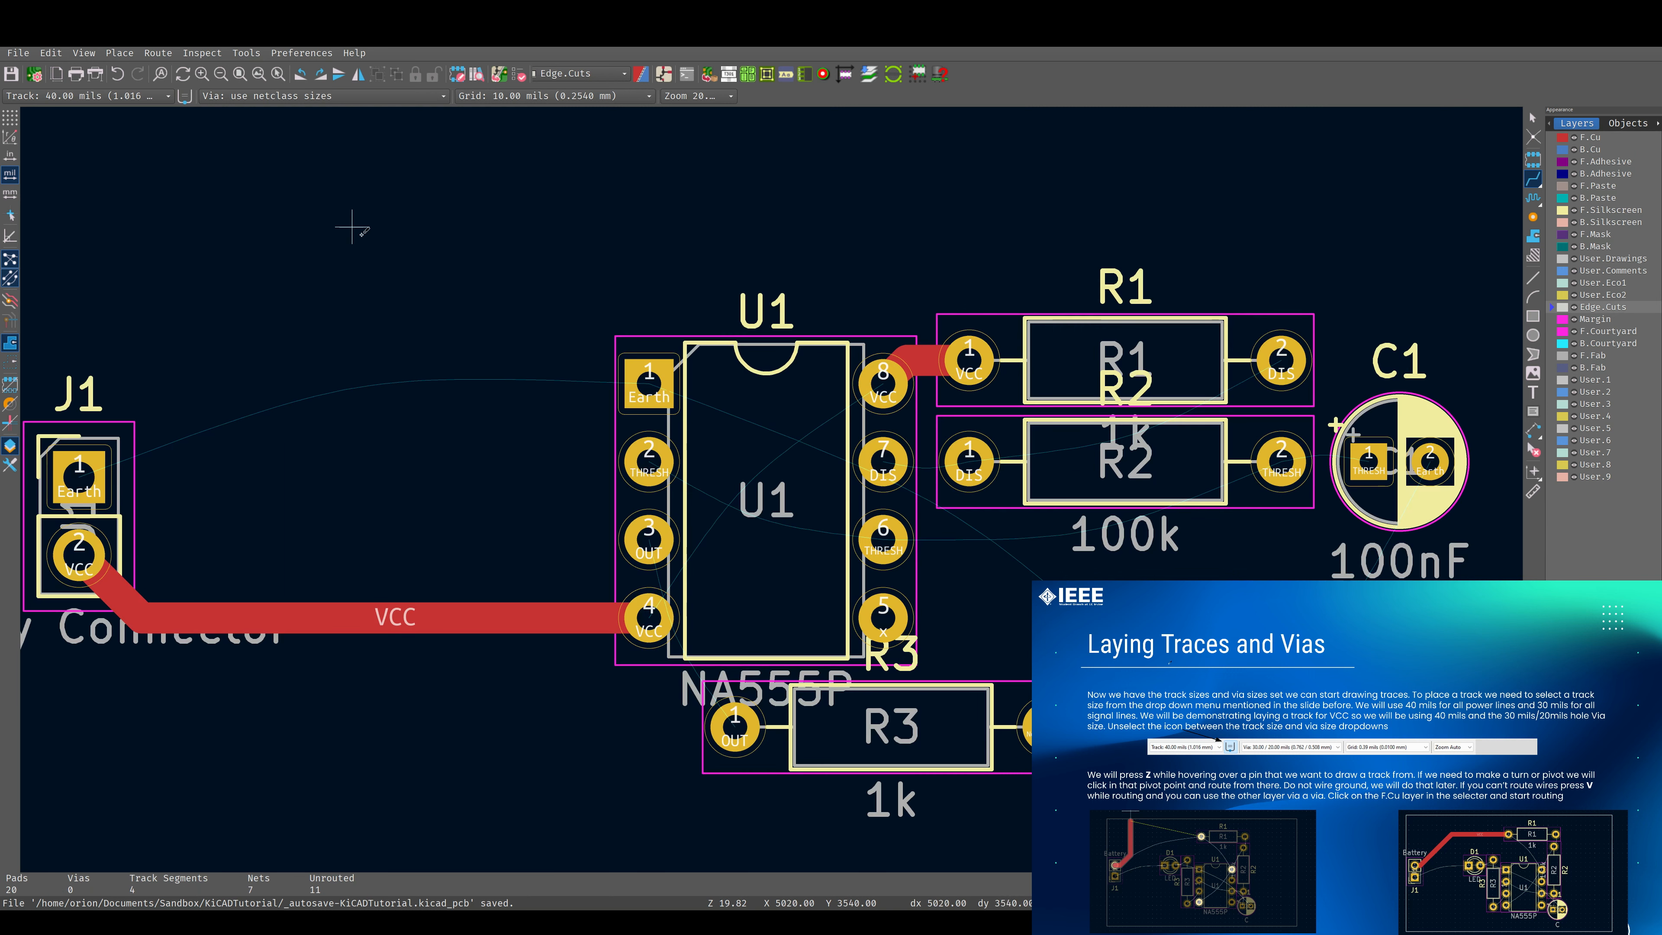
Route a 40 mils VCC track on F.Cu from R1 pad 1 around above U1 and J1 to J1 pad 2, with a clean diagonal corner beside J1.
middle_click_drag(361, 234, 652, 289)
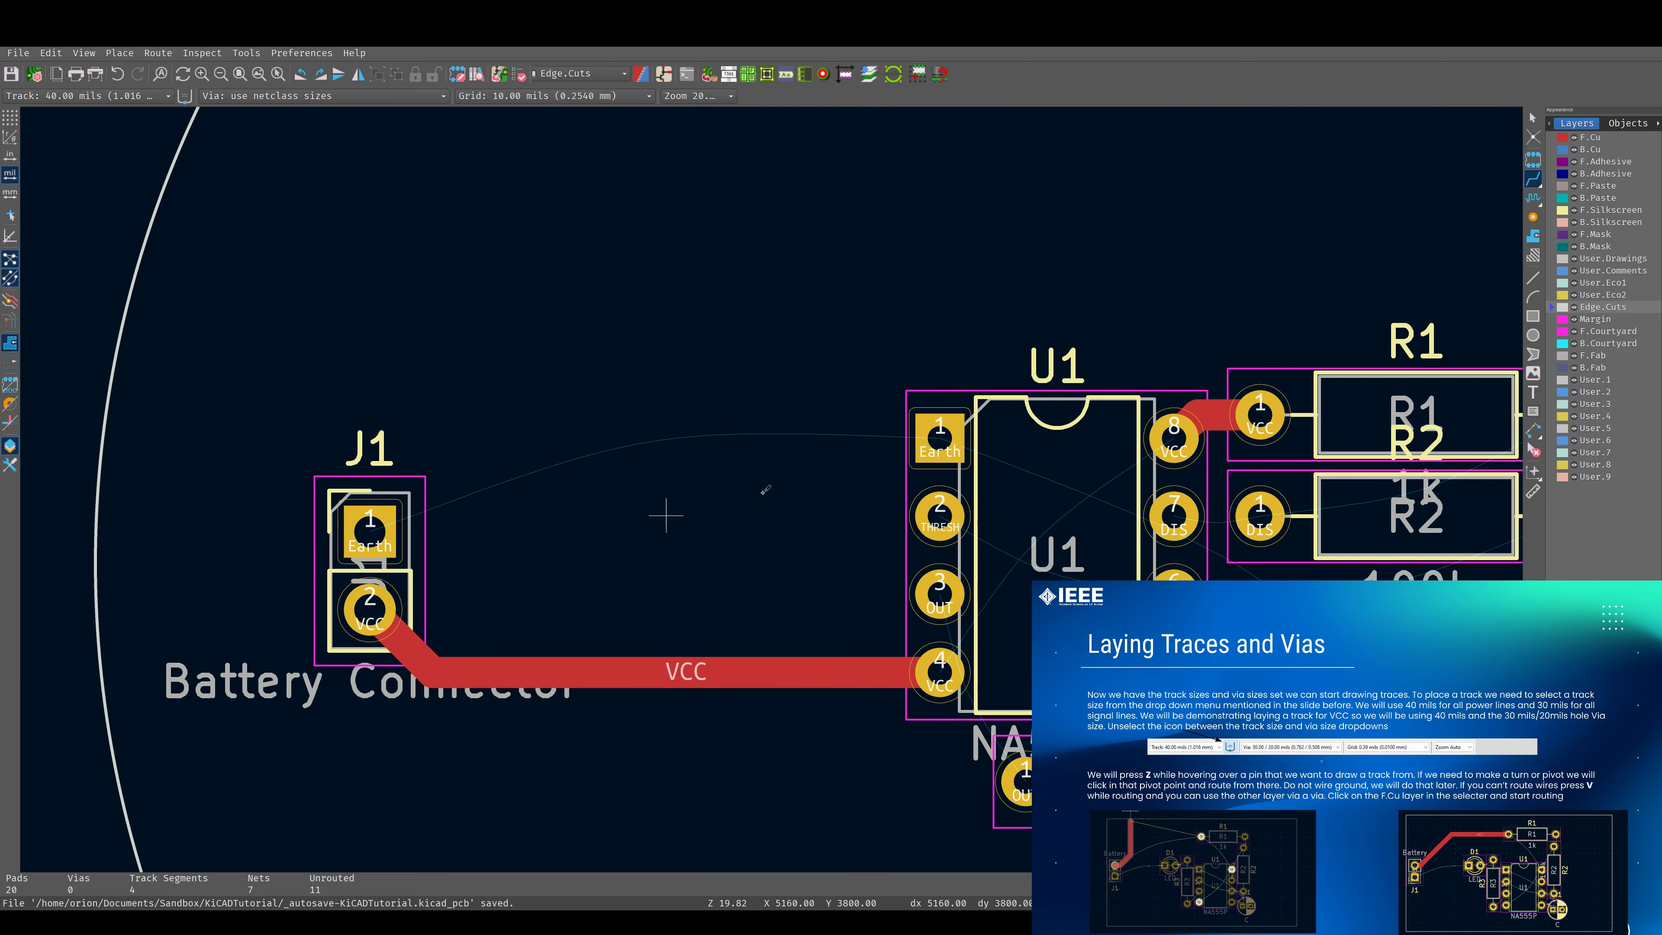
key("x")
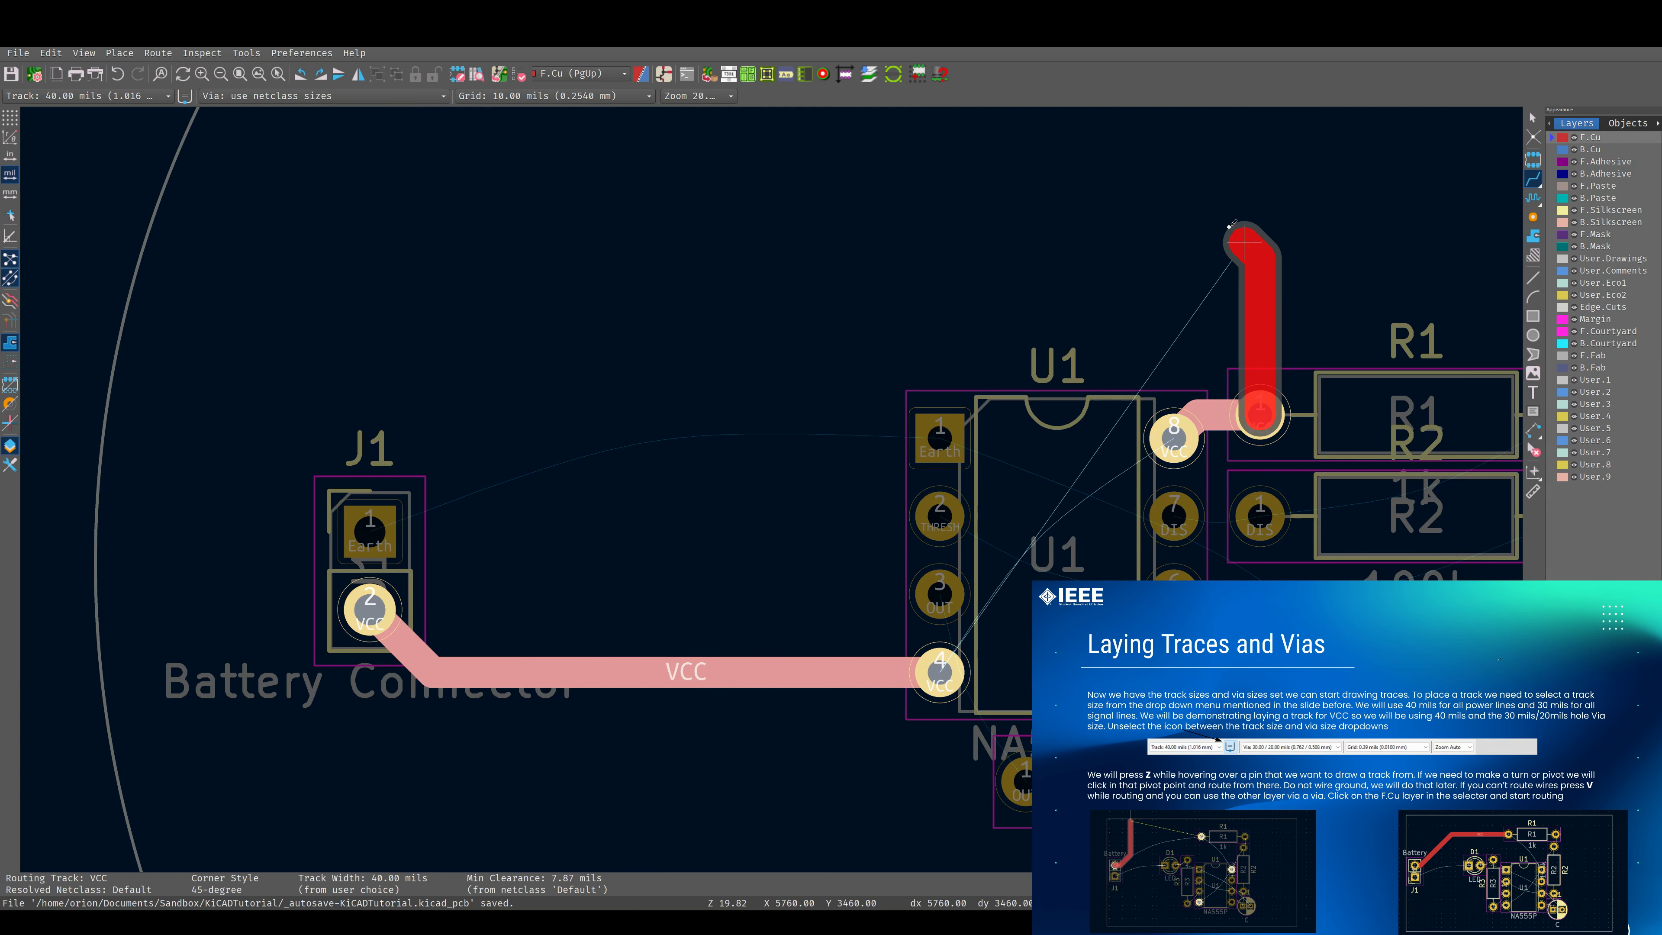
left_click(1253, 205)
left_click(245, 257)
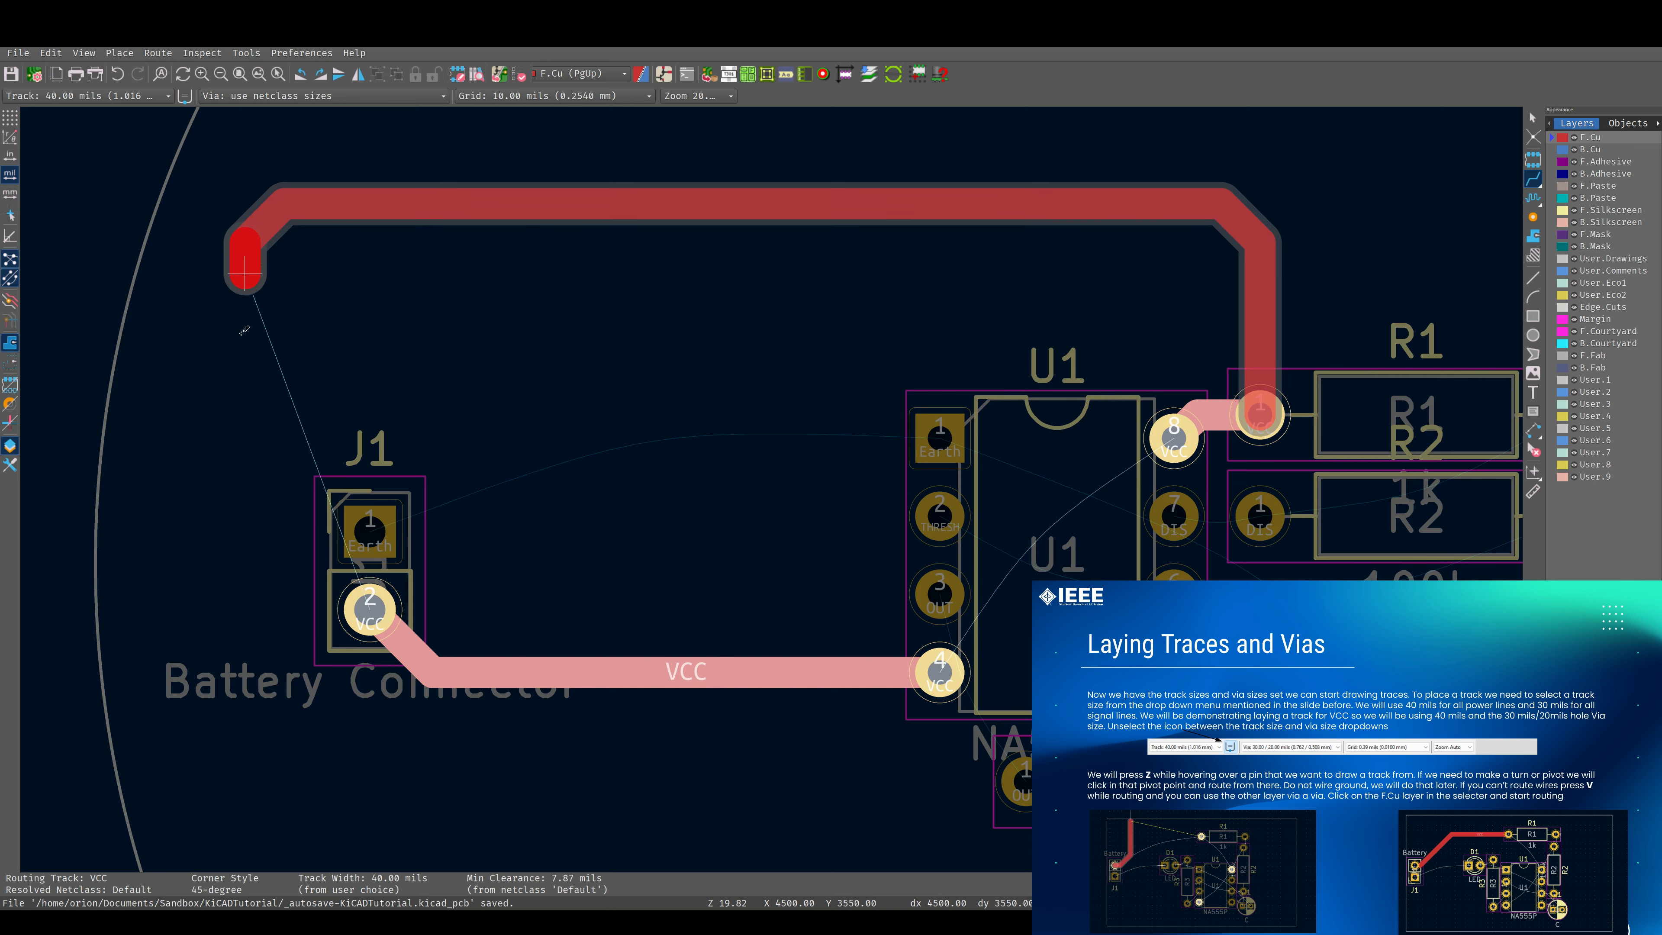
left_click(262, 612)
left_click(361, 610)
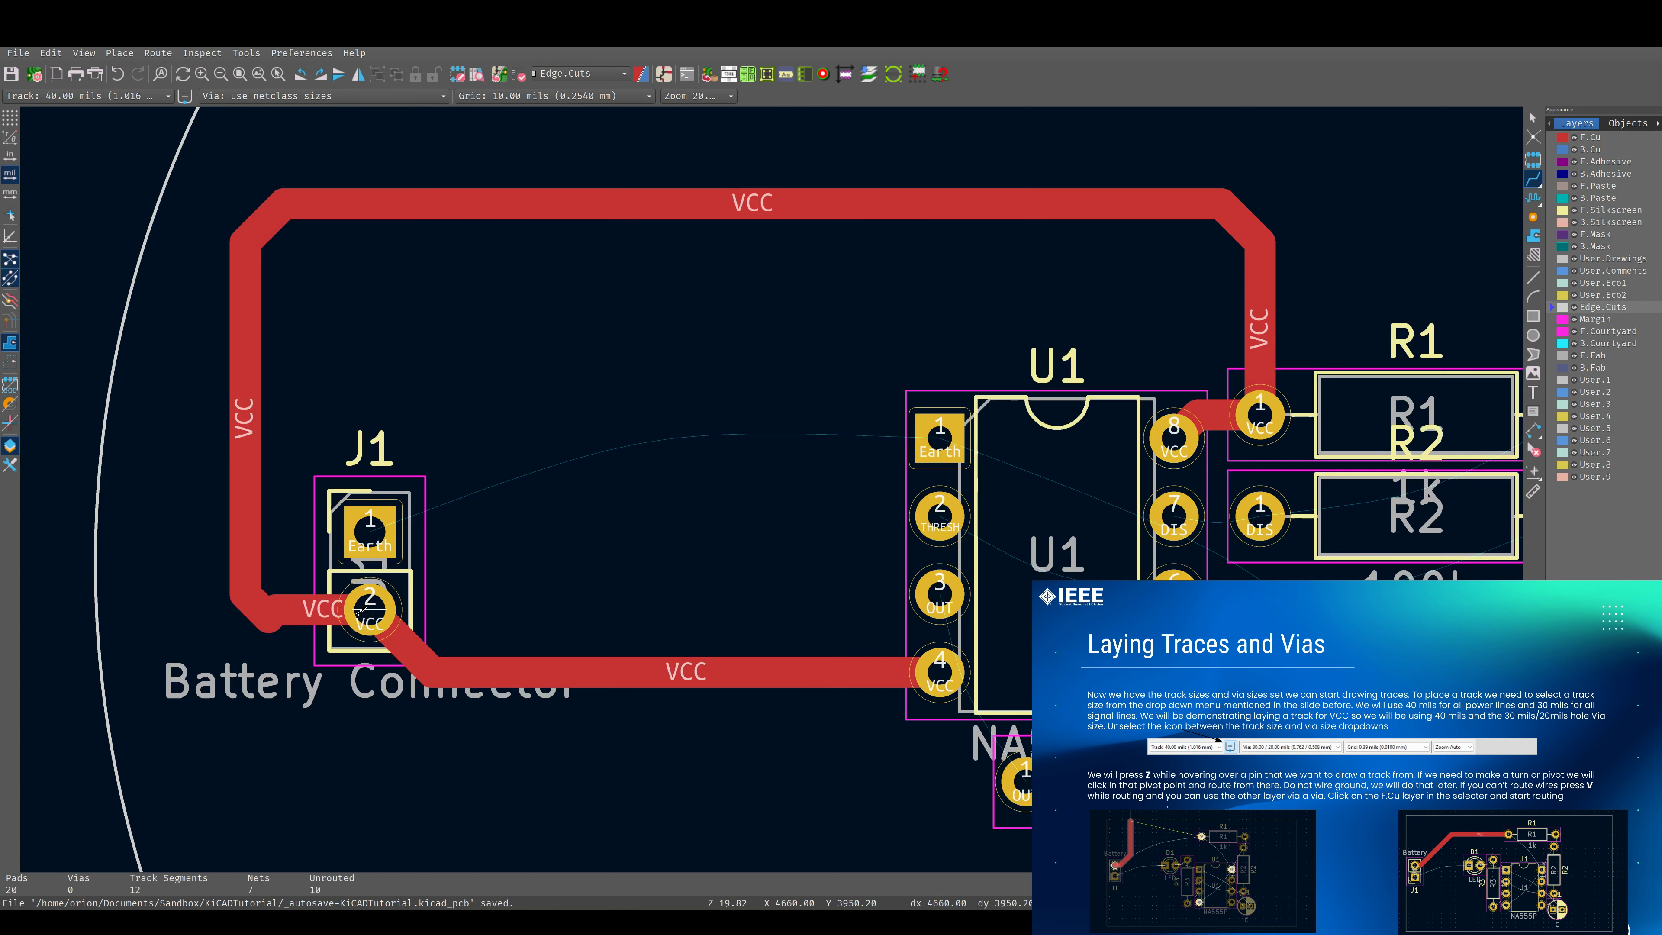
left_click(356, 613)
left_click(245, 571)
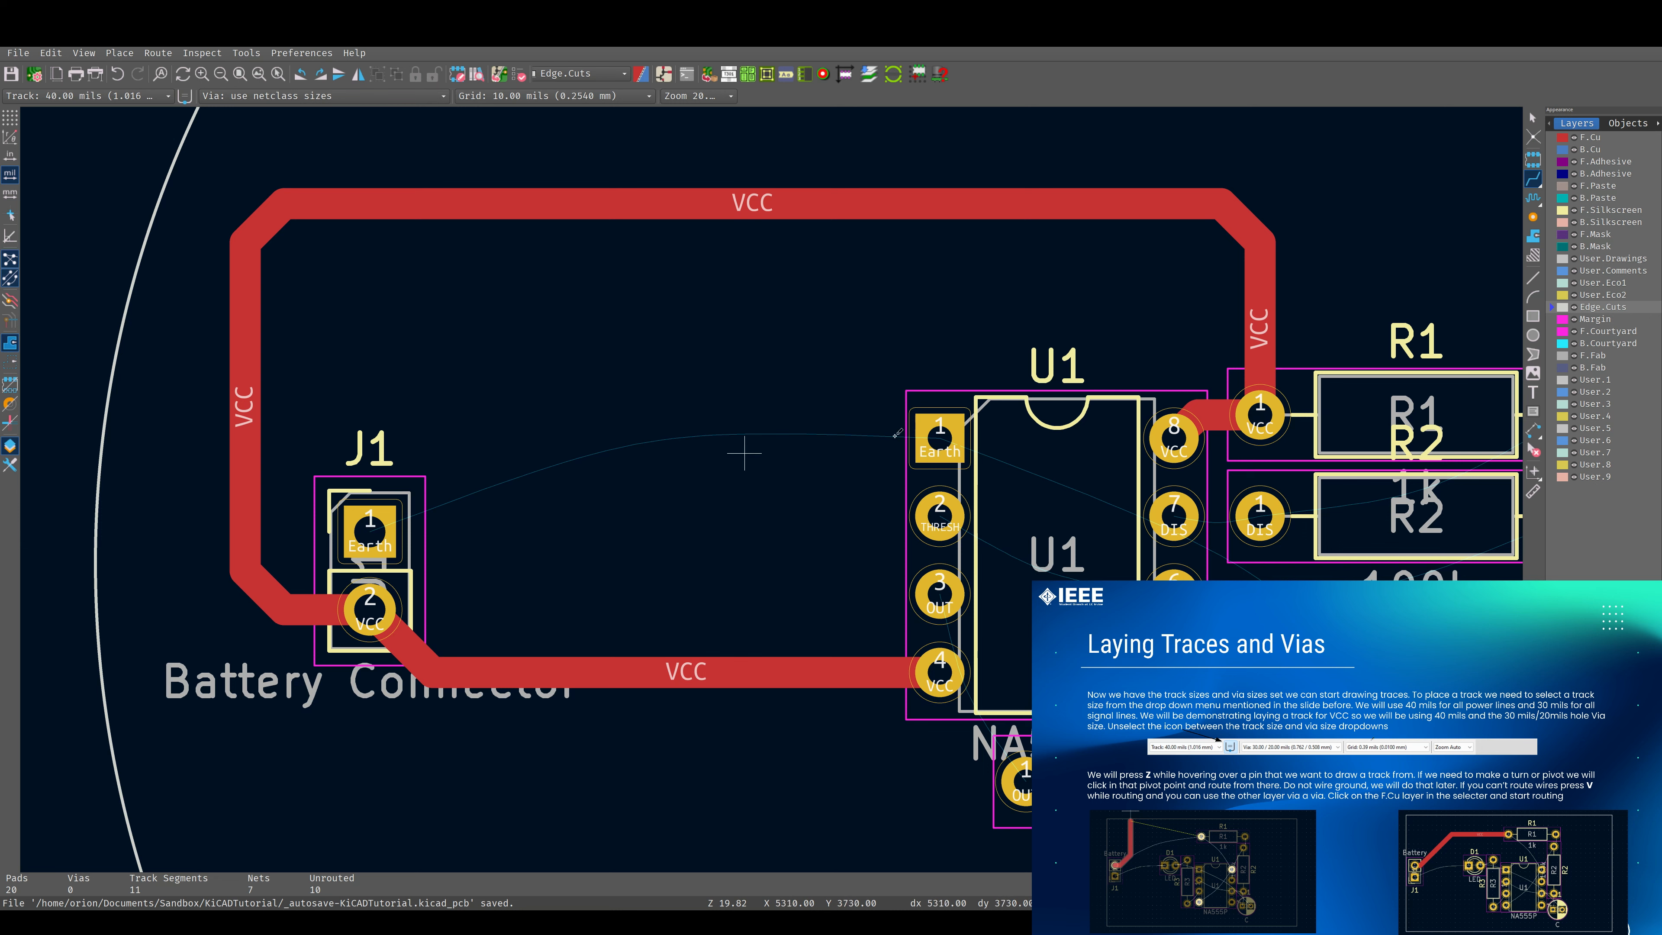
Examine the remaining unrouted connections between J1, U1, the resistors, C1 and D1.
scroll(1039, 425, "down", 3)
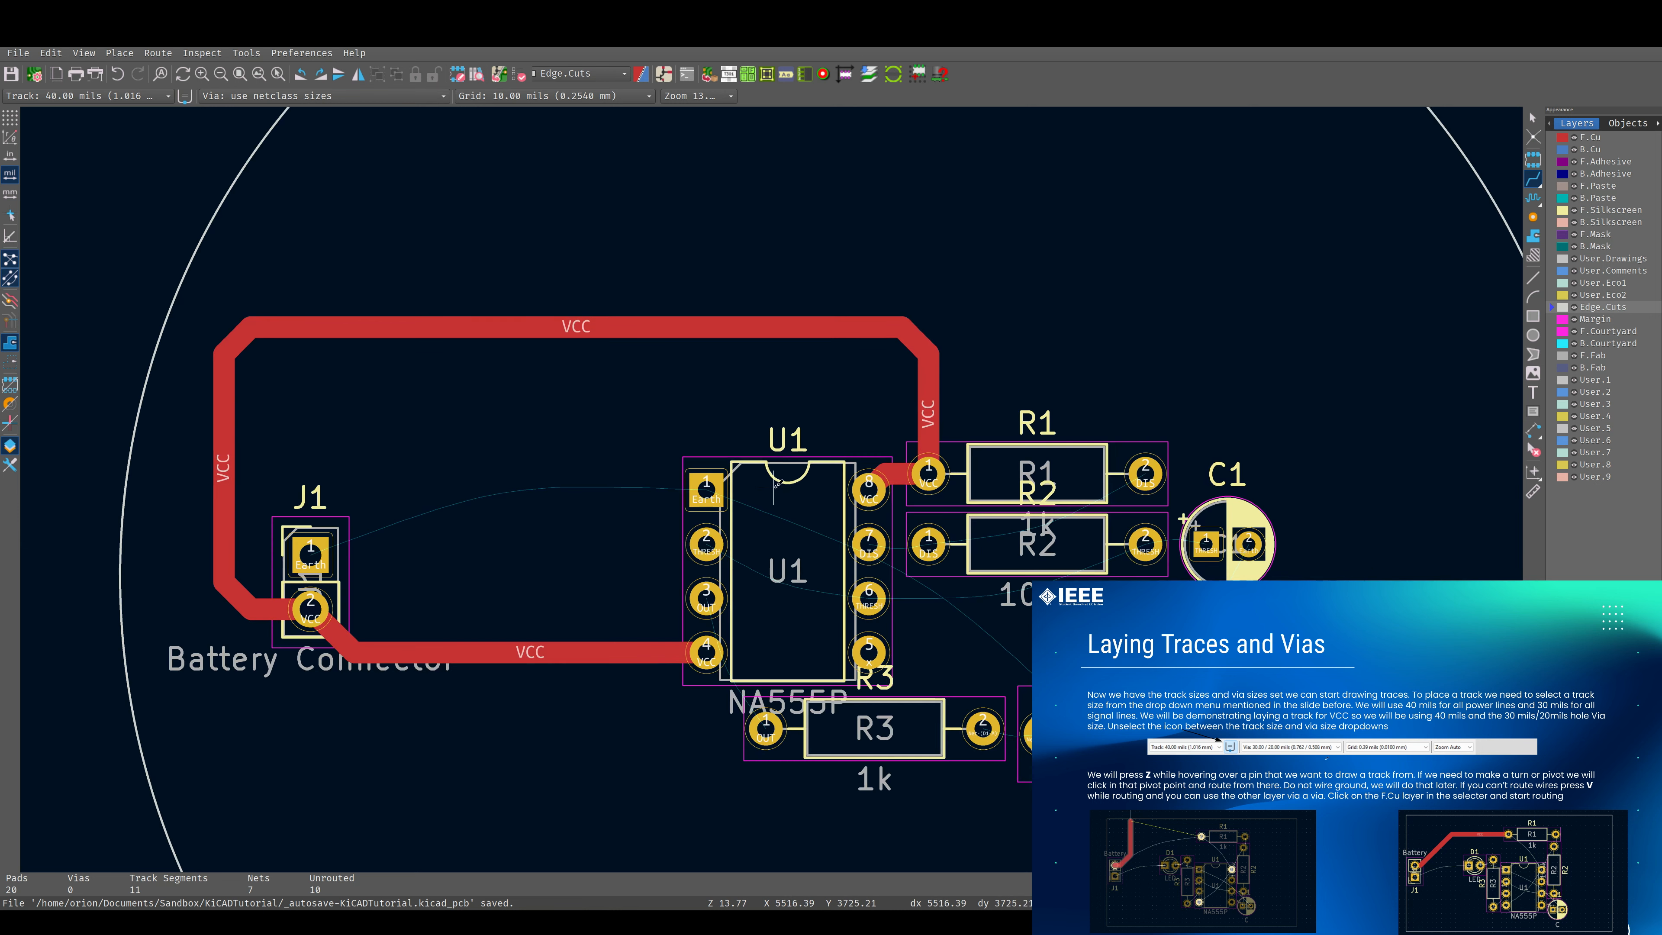
scroll(772, 488, "up", 3)
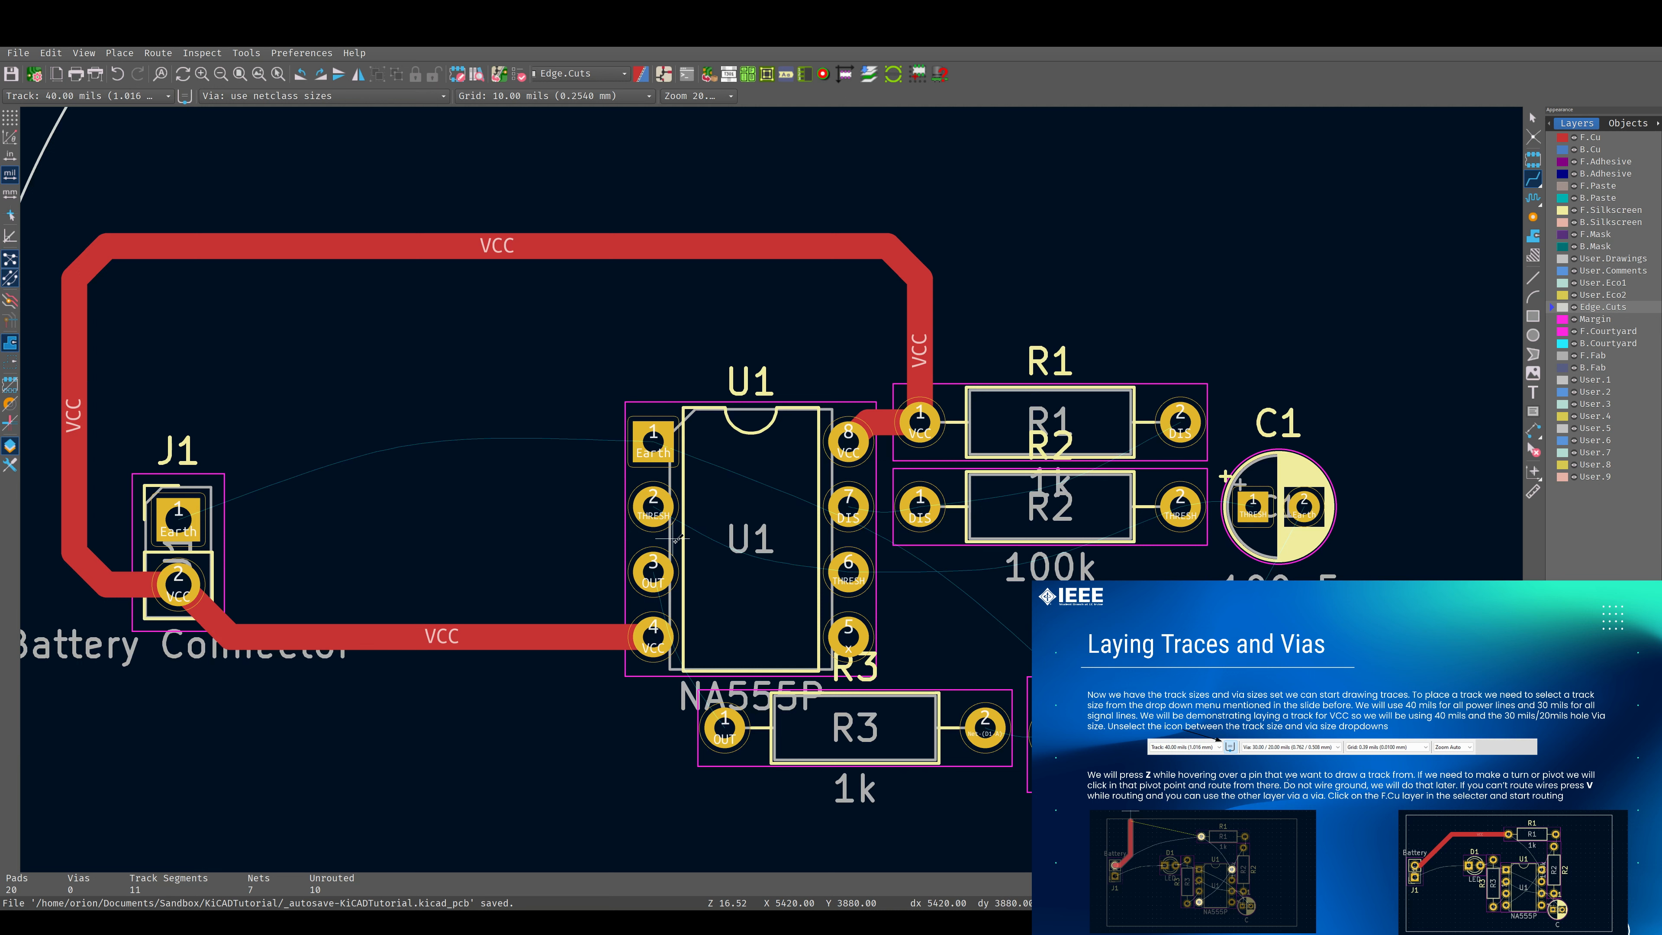
scroll(841, 490, "down", 3)
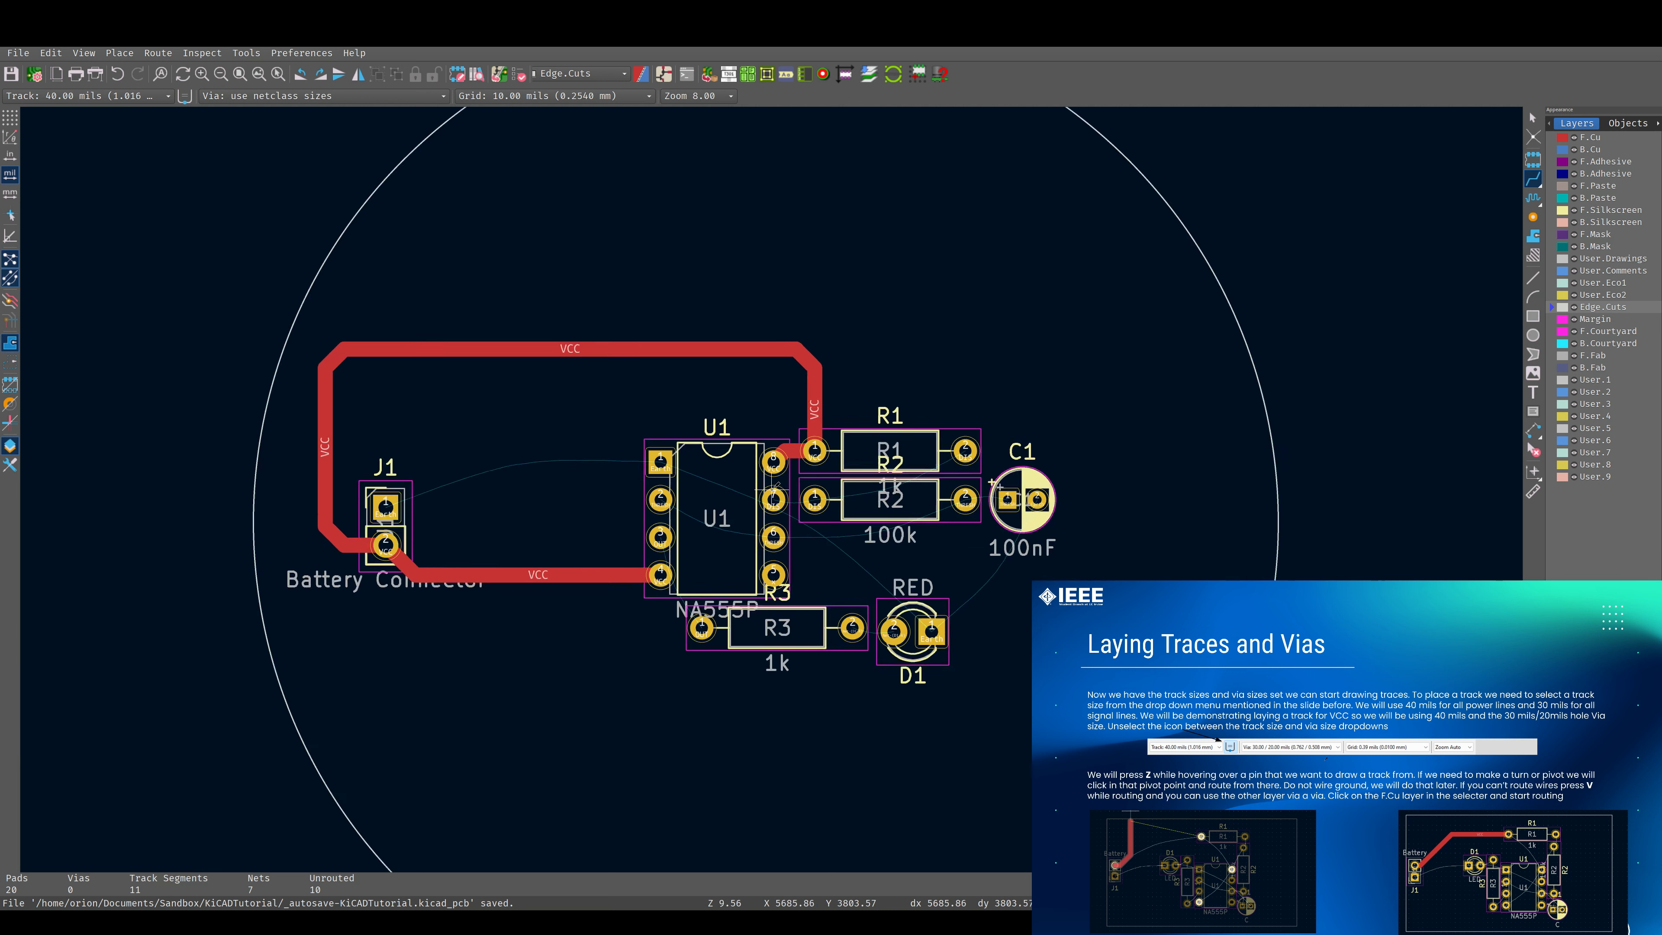
scroll(774, 489, "up", 2)
scroll(775, 486, "up", 1)
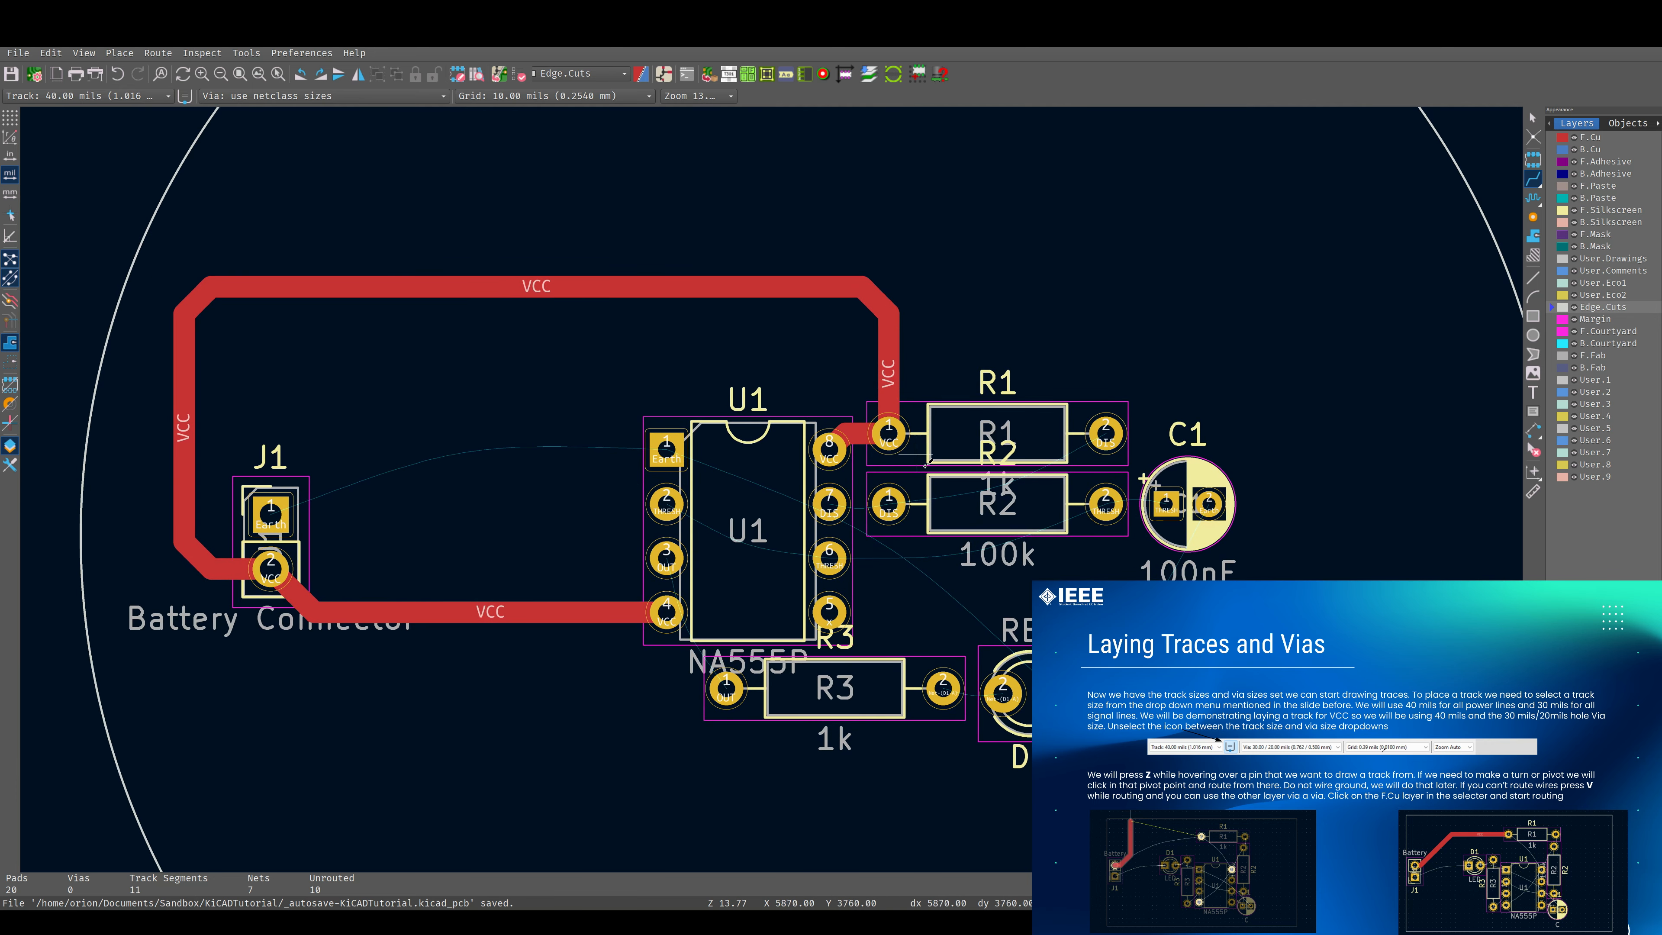
scroll(345, 572, "down", 1)
scroll(772, 488, "up", 1)
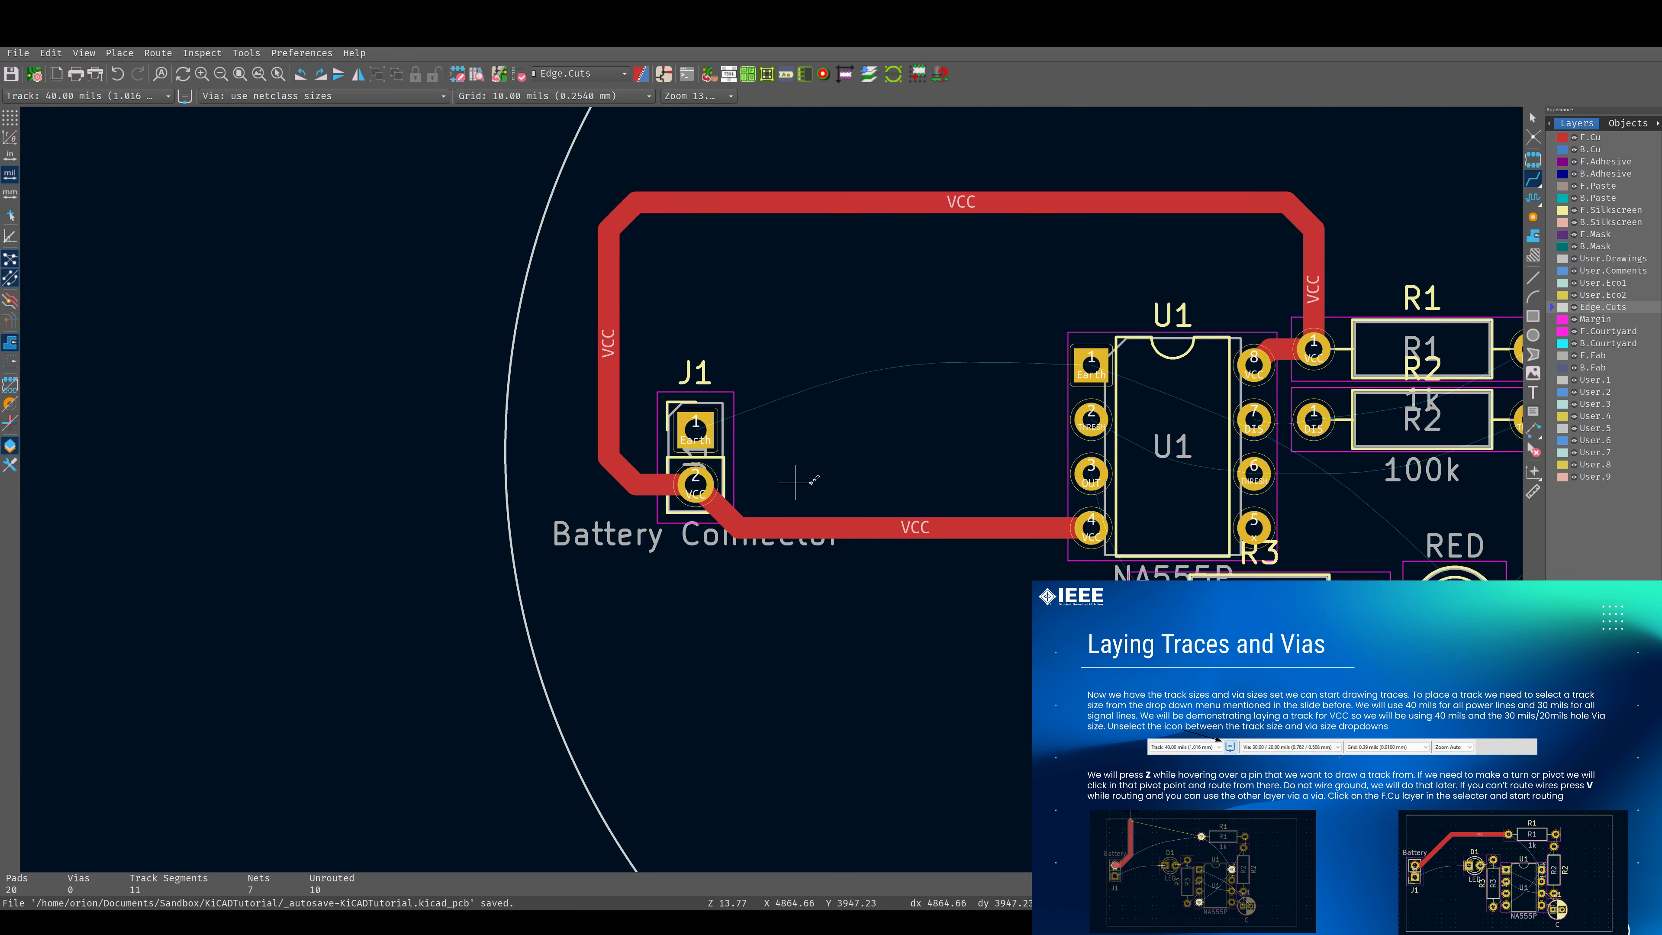
middle_click_drag(1131, 479, 917, 484)
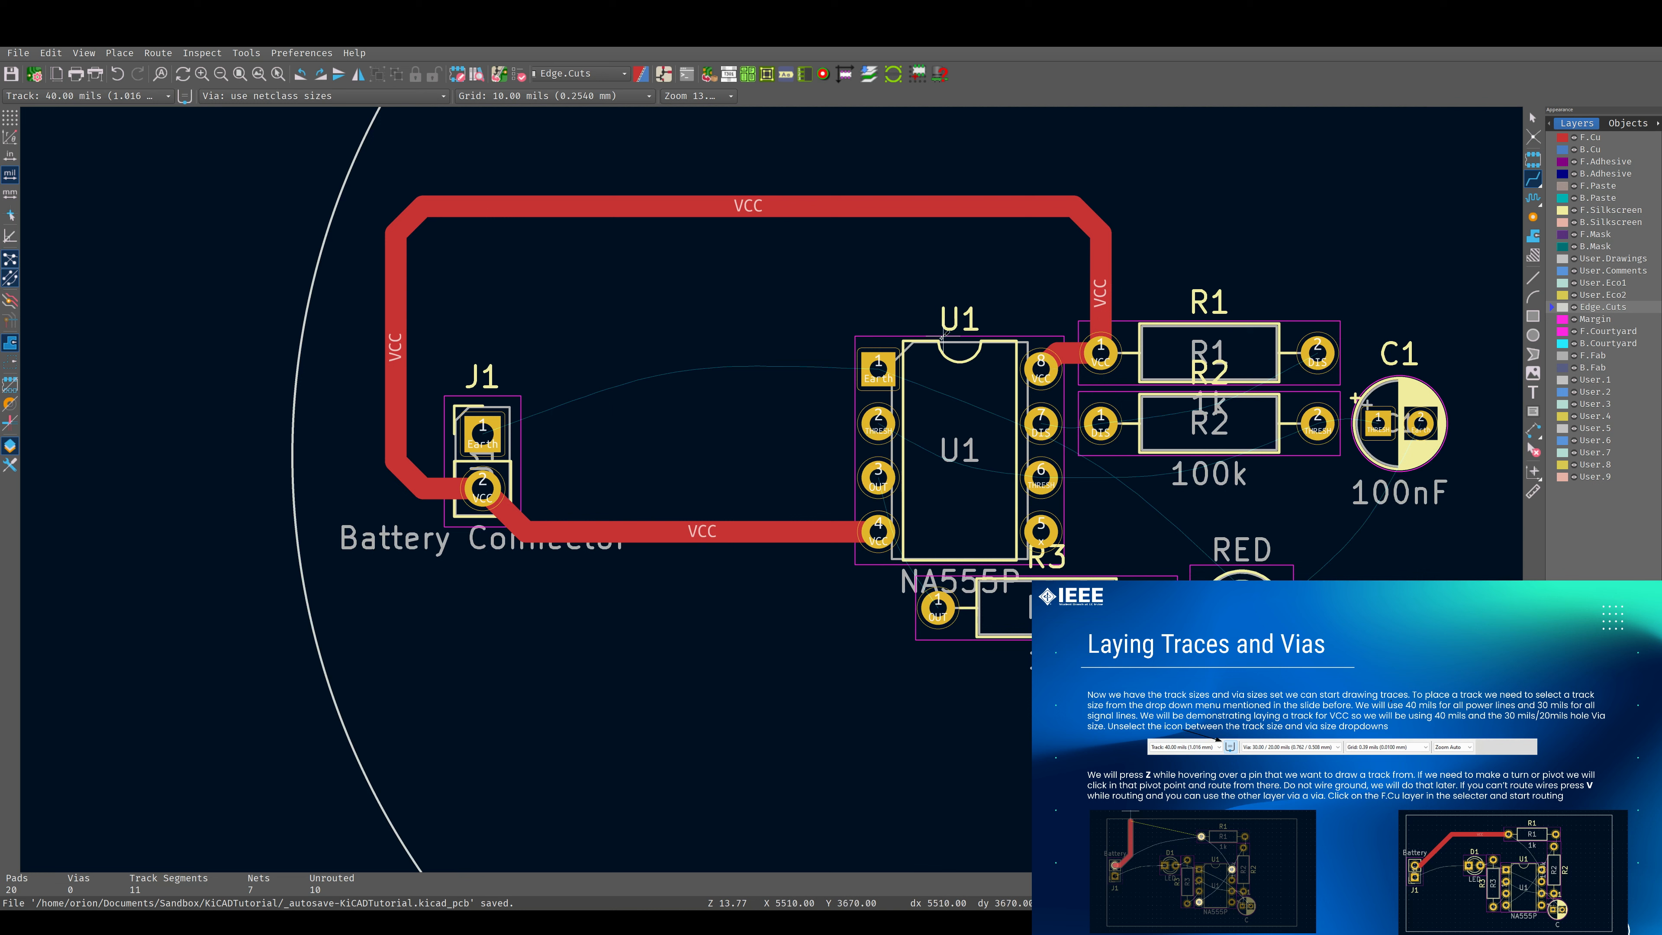
Select the 30 mils track width and route the OUT track on F.Cu from U1 pad 3 to R3 pad 1.
left_click(117, 92)
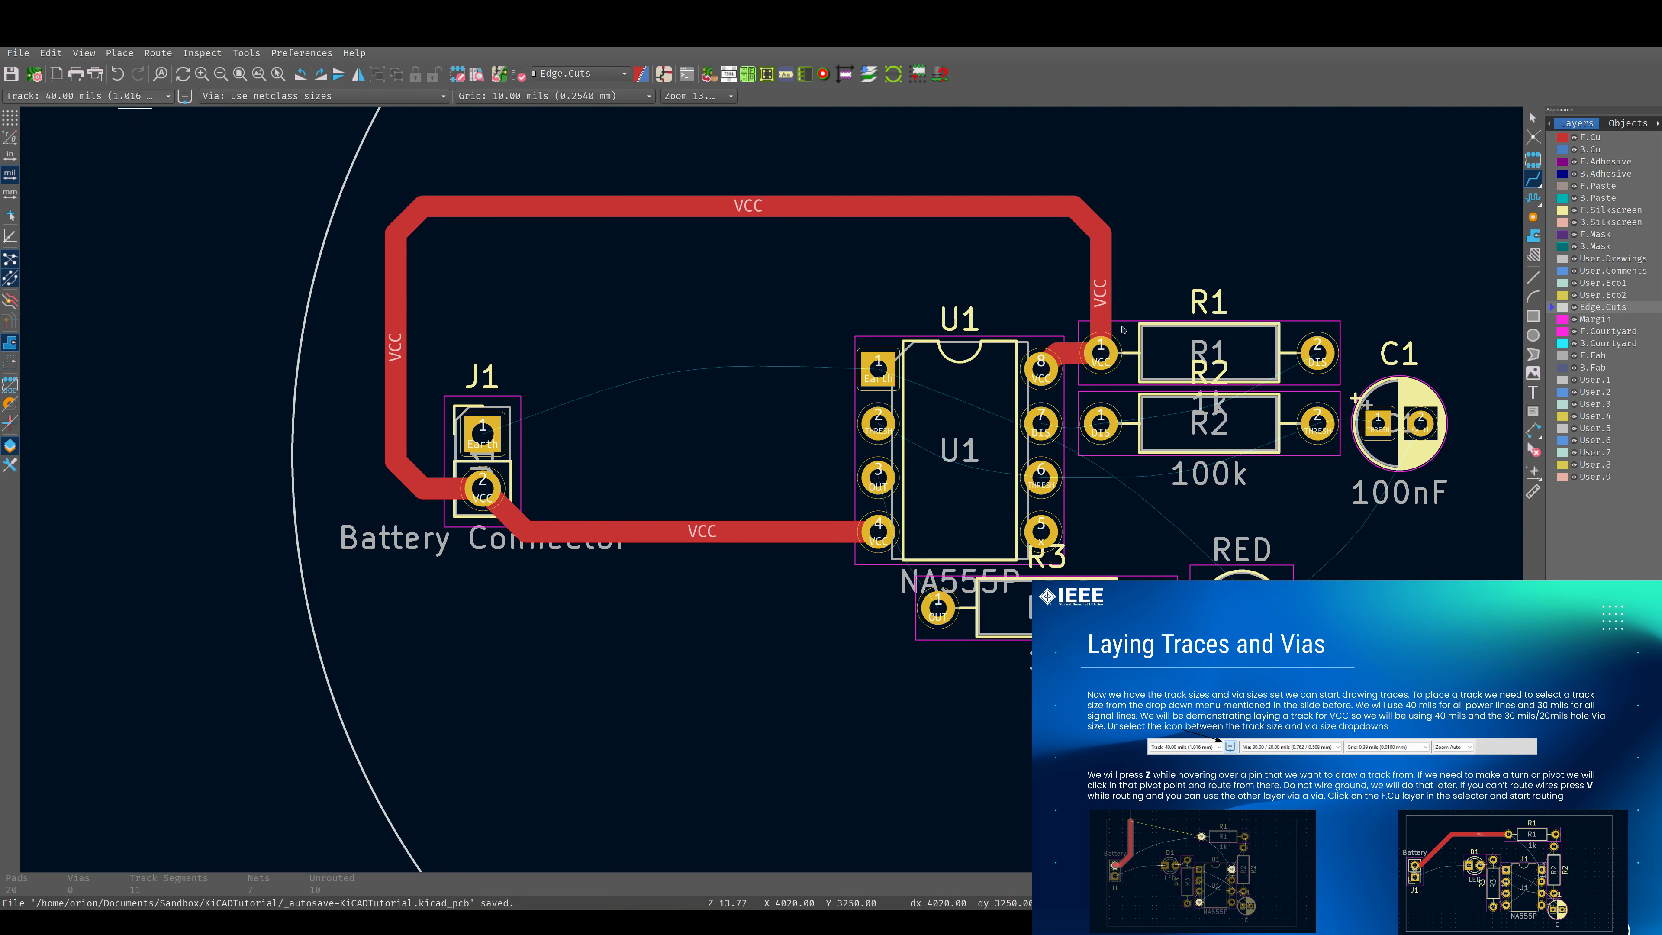
left_click(82, 78)
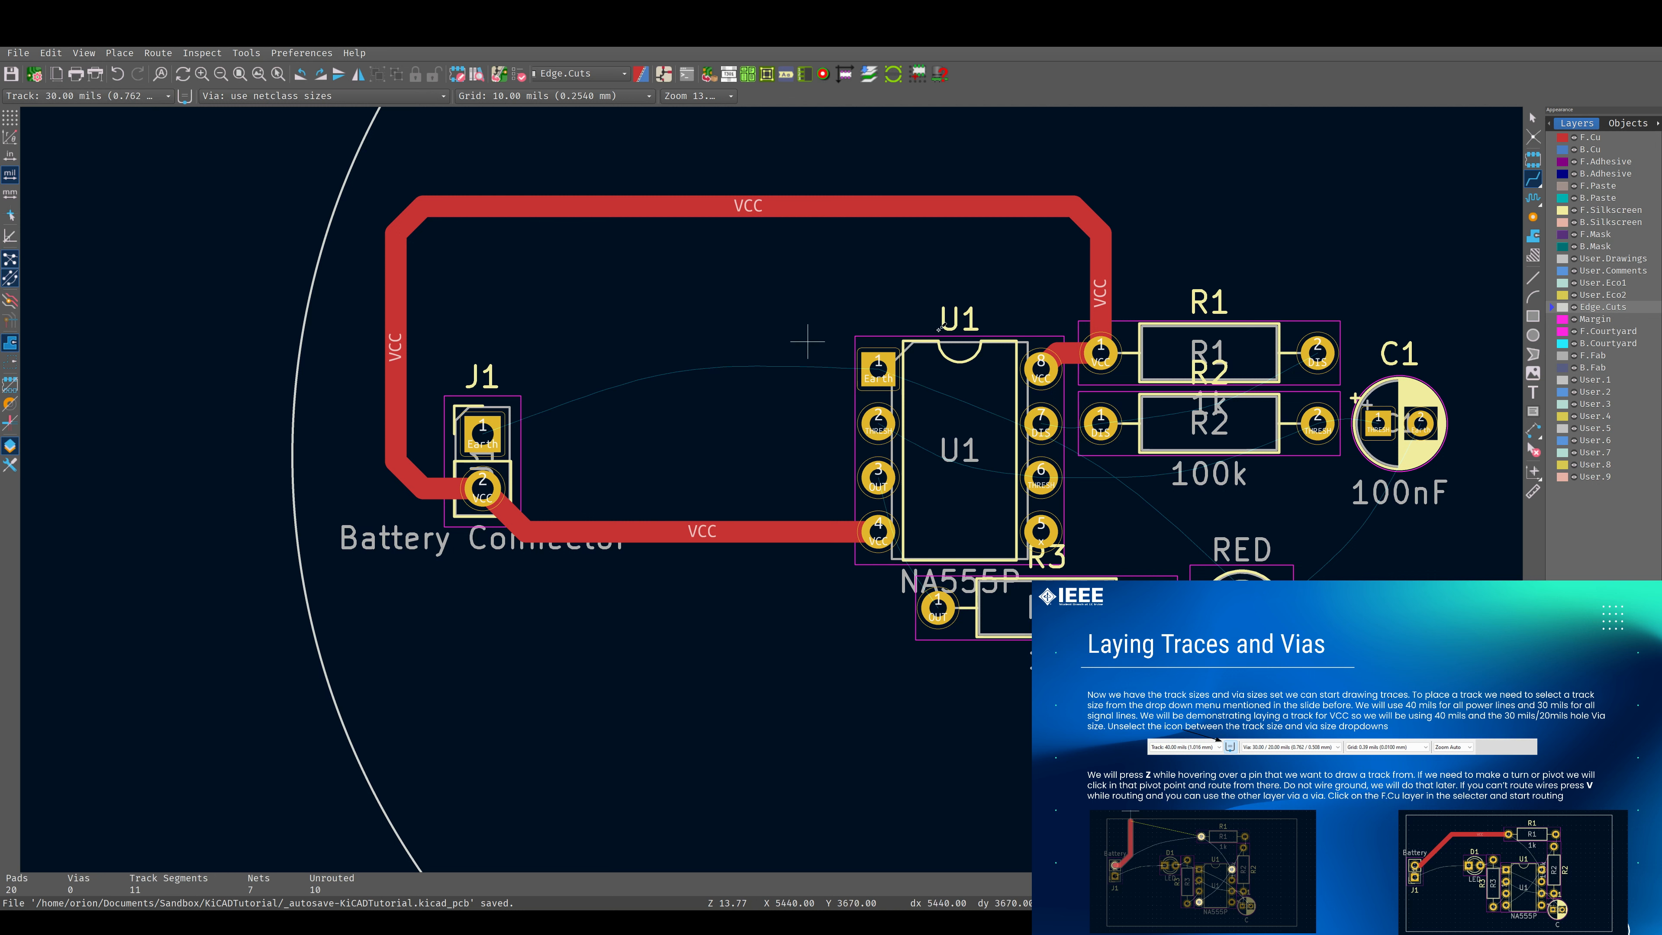
scroll(873, 499, "up", 3)
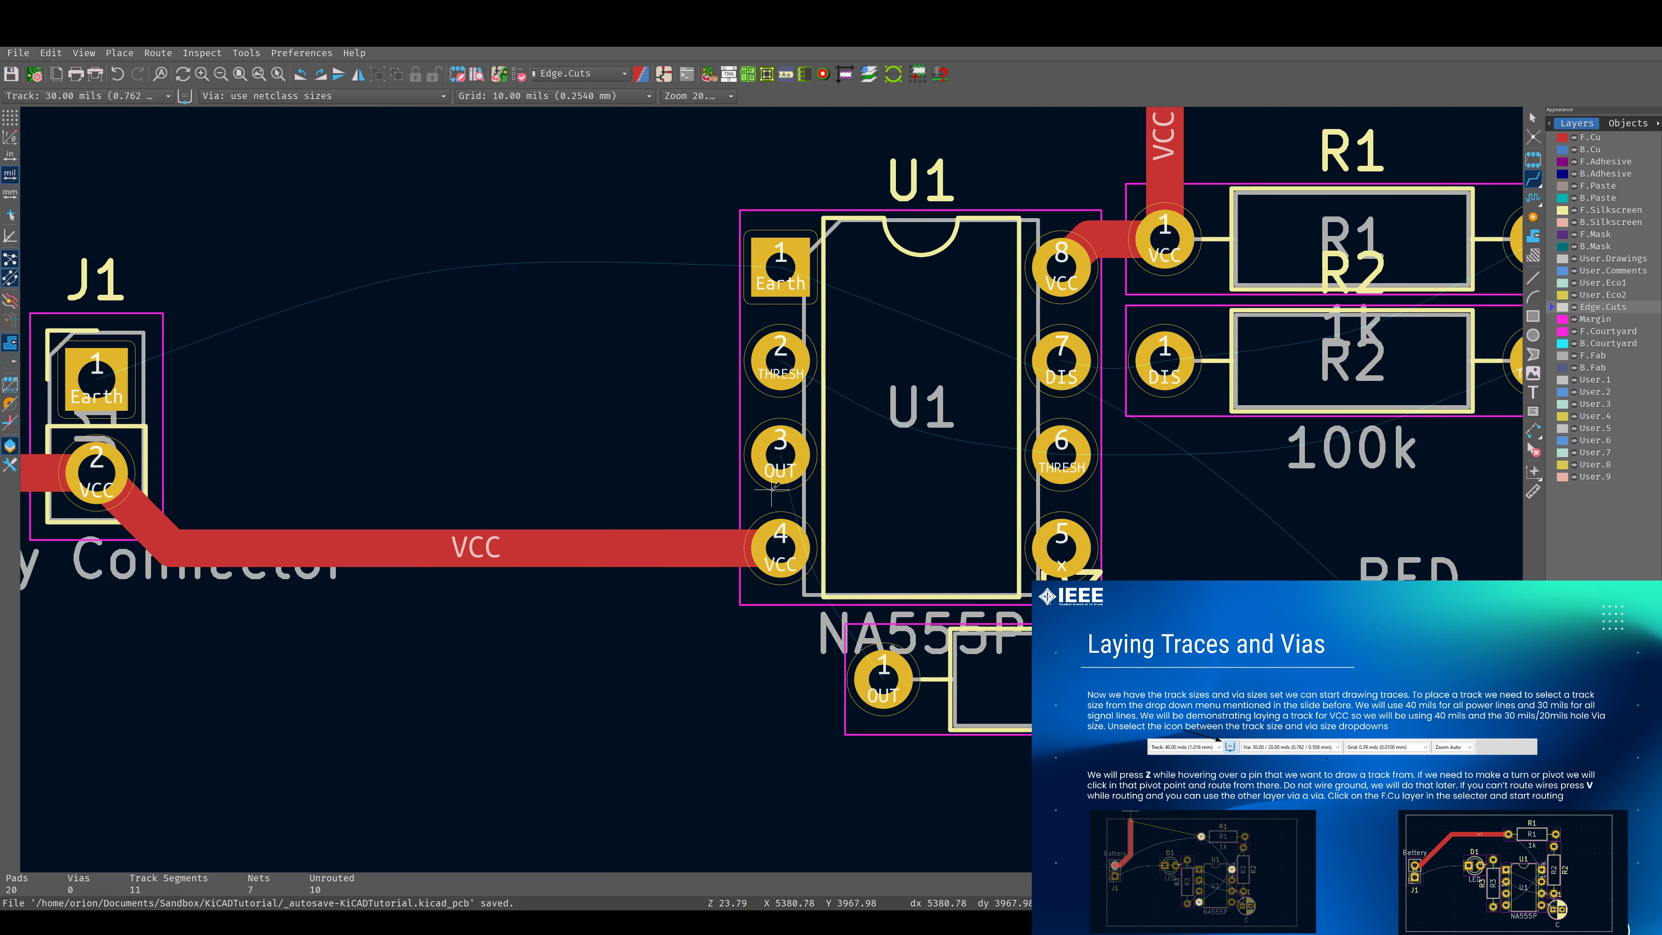
scroll(771, 489, "down", 2)
scroll(772, 490, "up", 2)
left_click(793, 457)
left_click(802, 455)
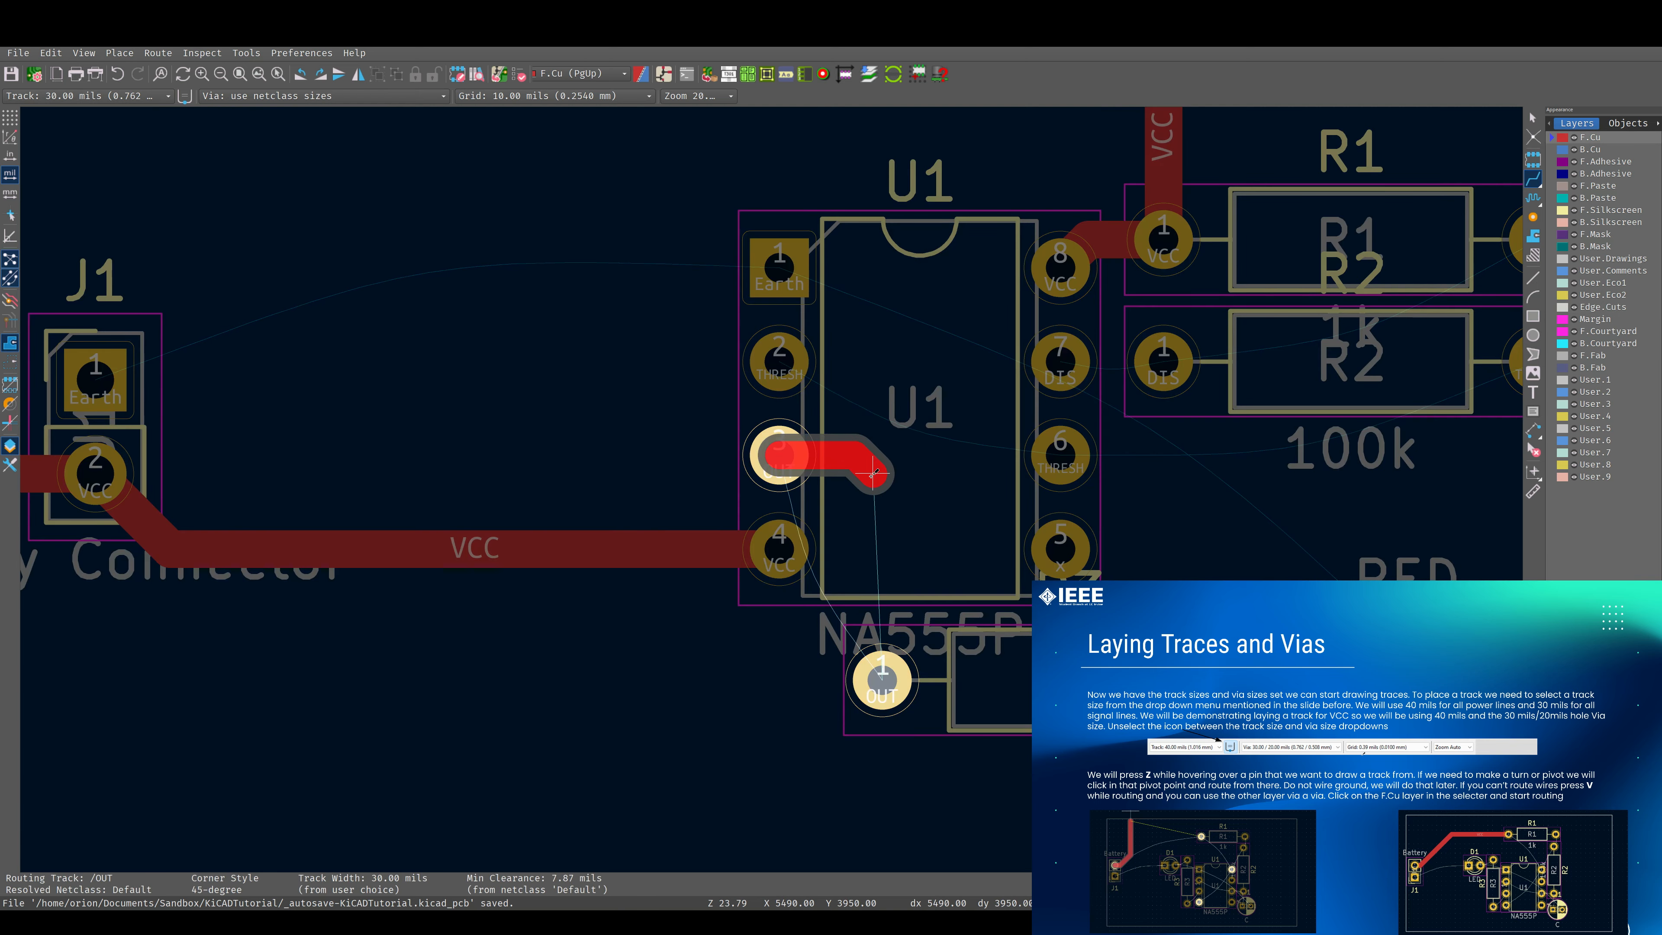
left_click(882, 681)
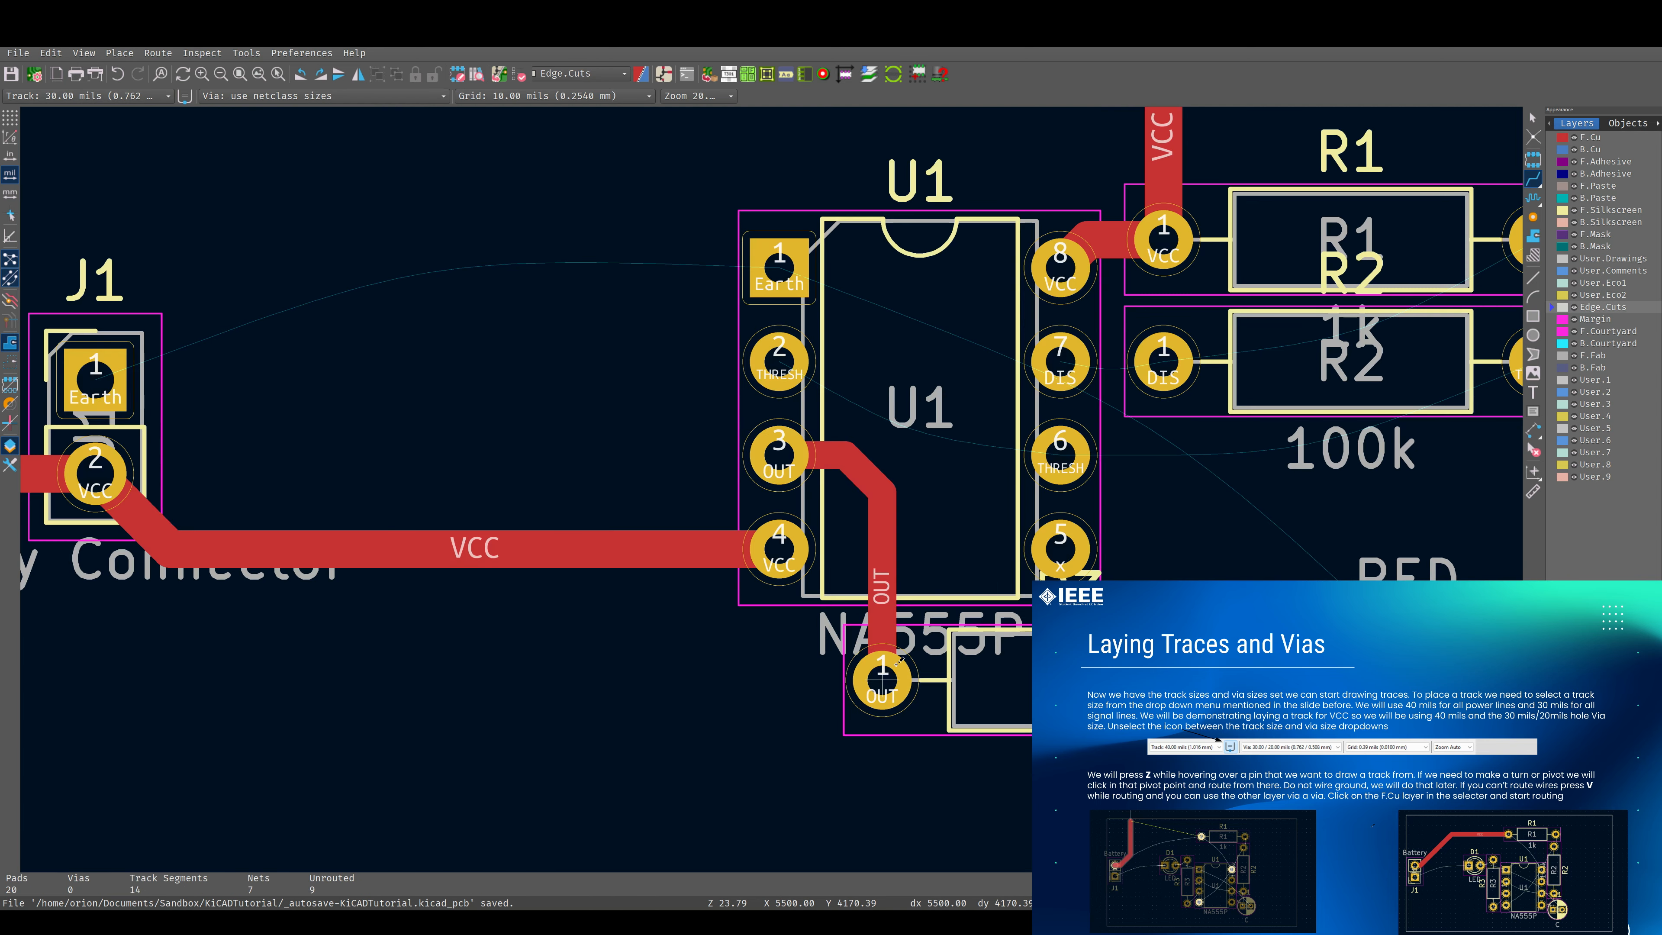
scroll(730, 576, "right", 3)
left_click(815, 463)
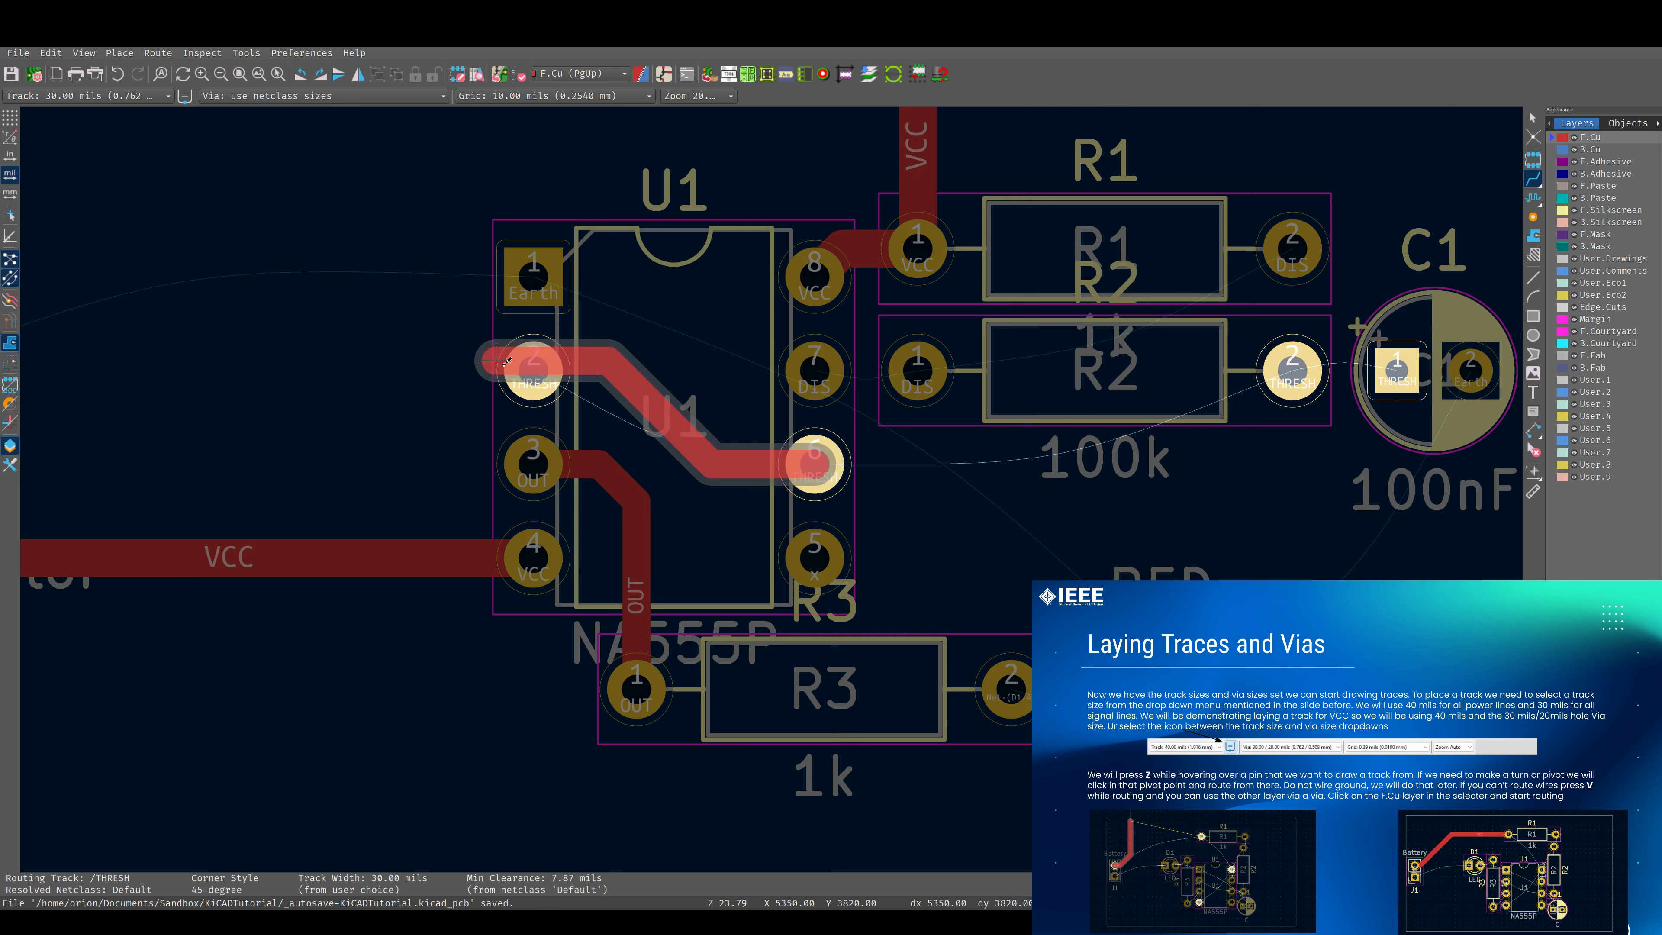
left_click(536, 371)
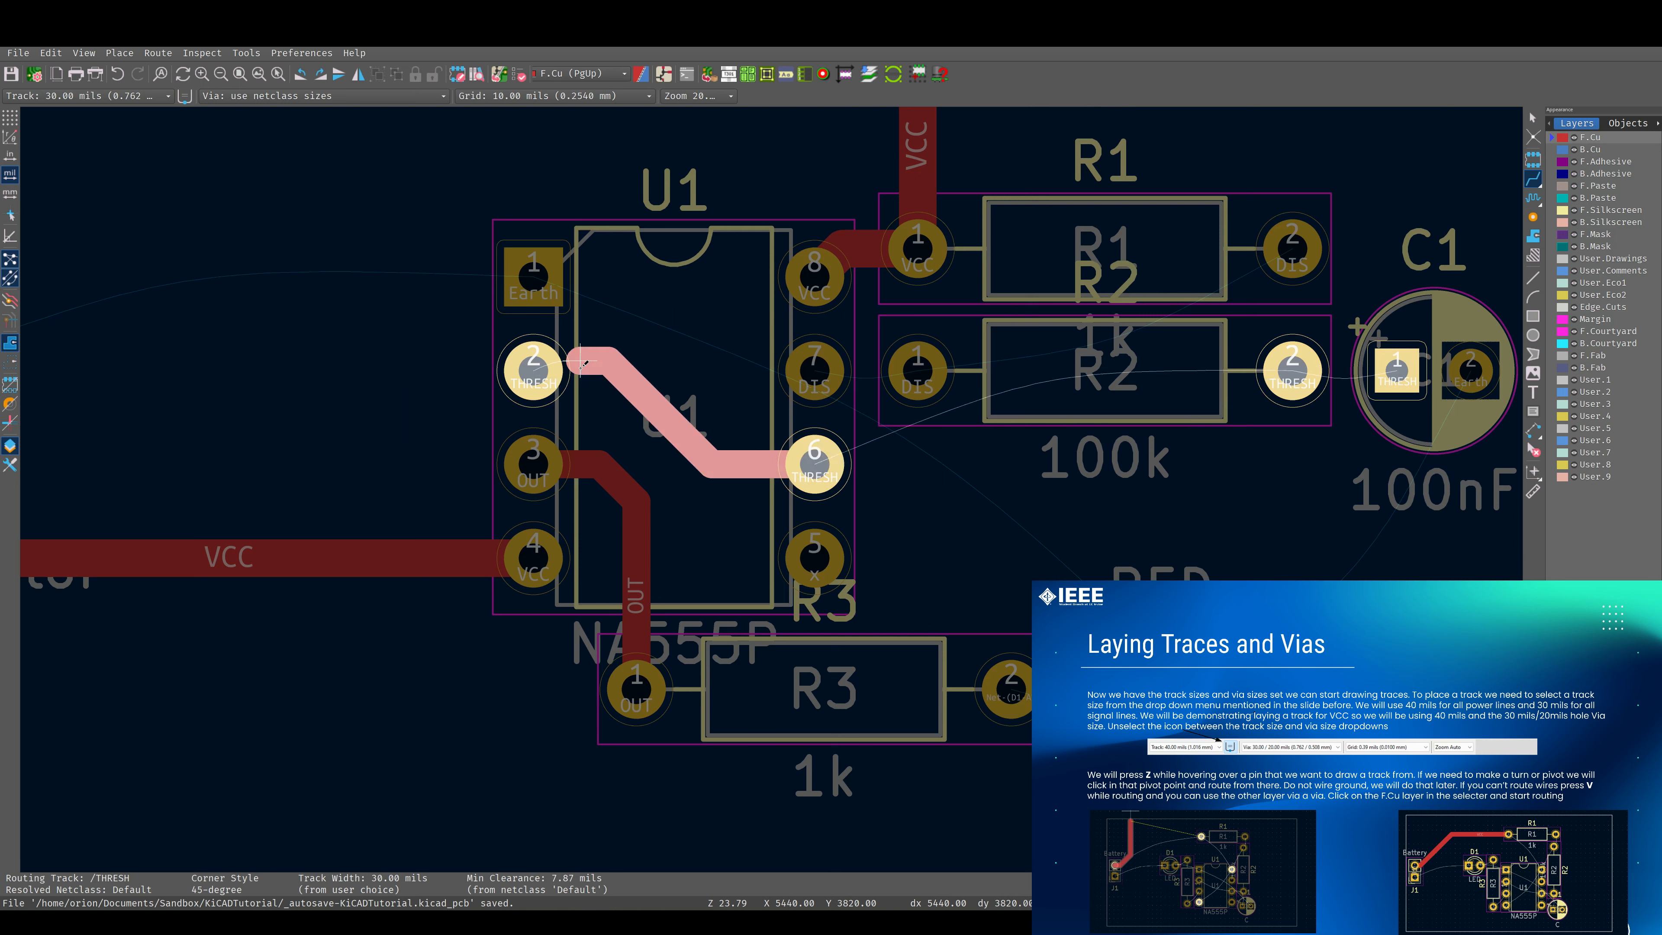
key("ctrl+z")
Route a 30 mils THRESH track on F.Cu from U1 pad 2 through U1 pad 6 and below R2 to R2 pad 2.
left_click(536, 371)
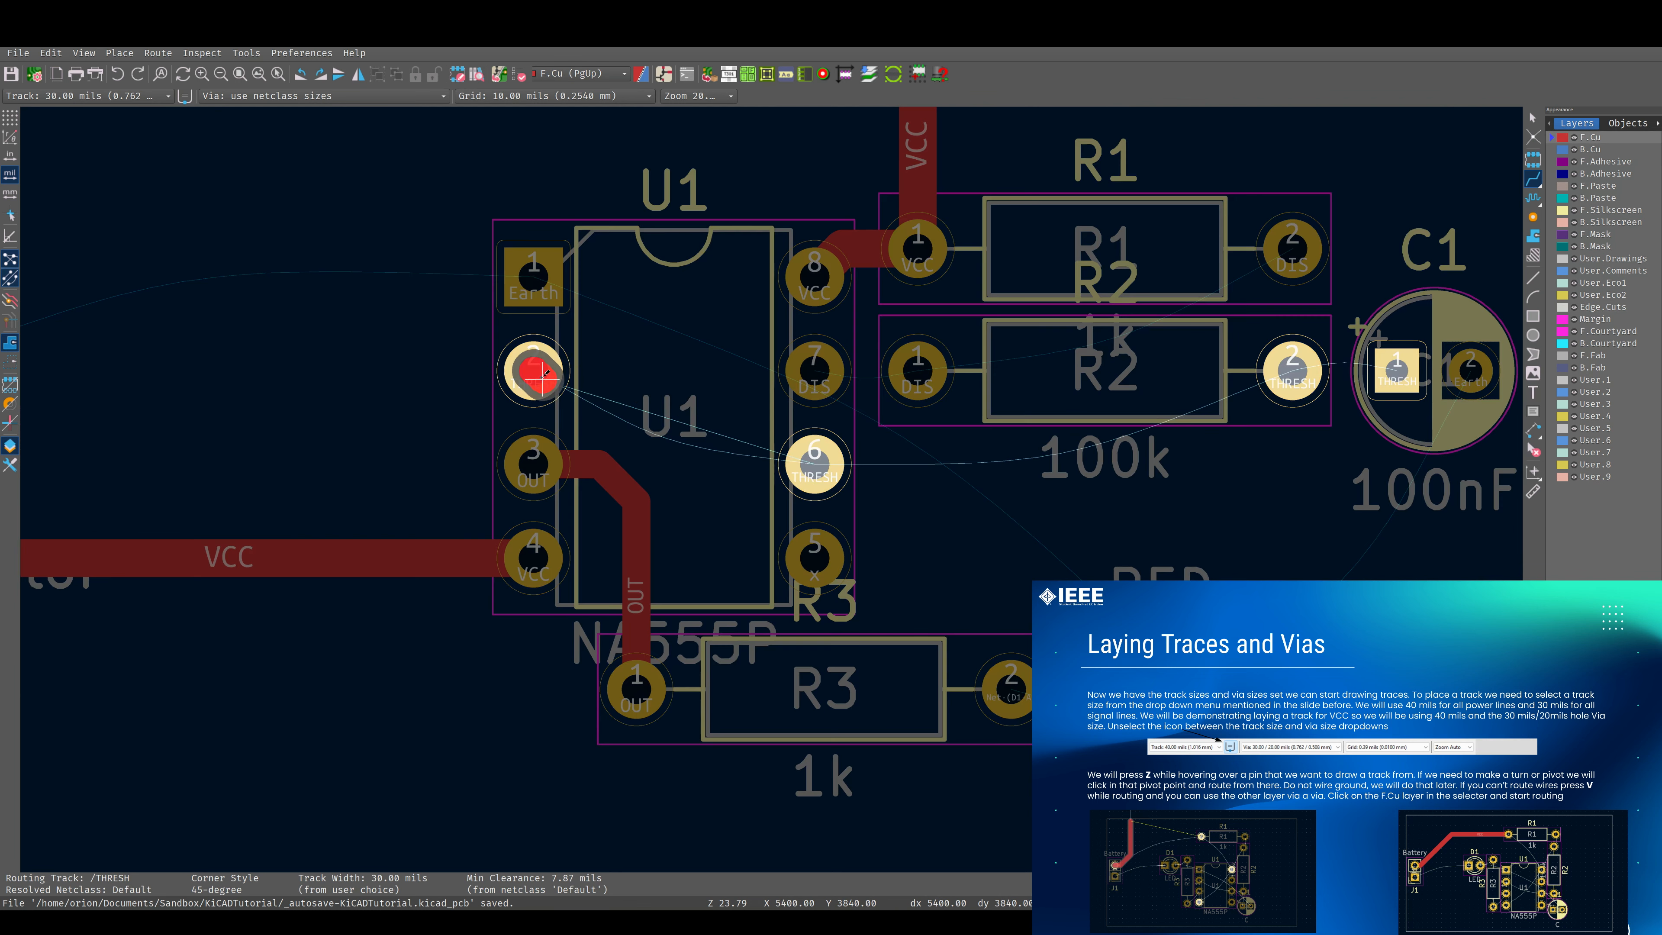
left_click(812, 464)
left_click(852, 463)
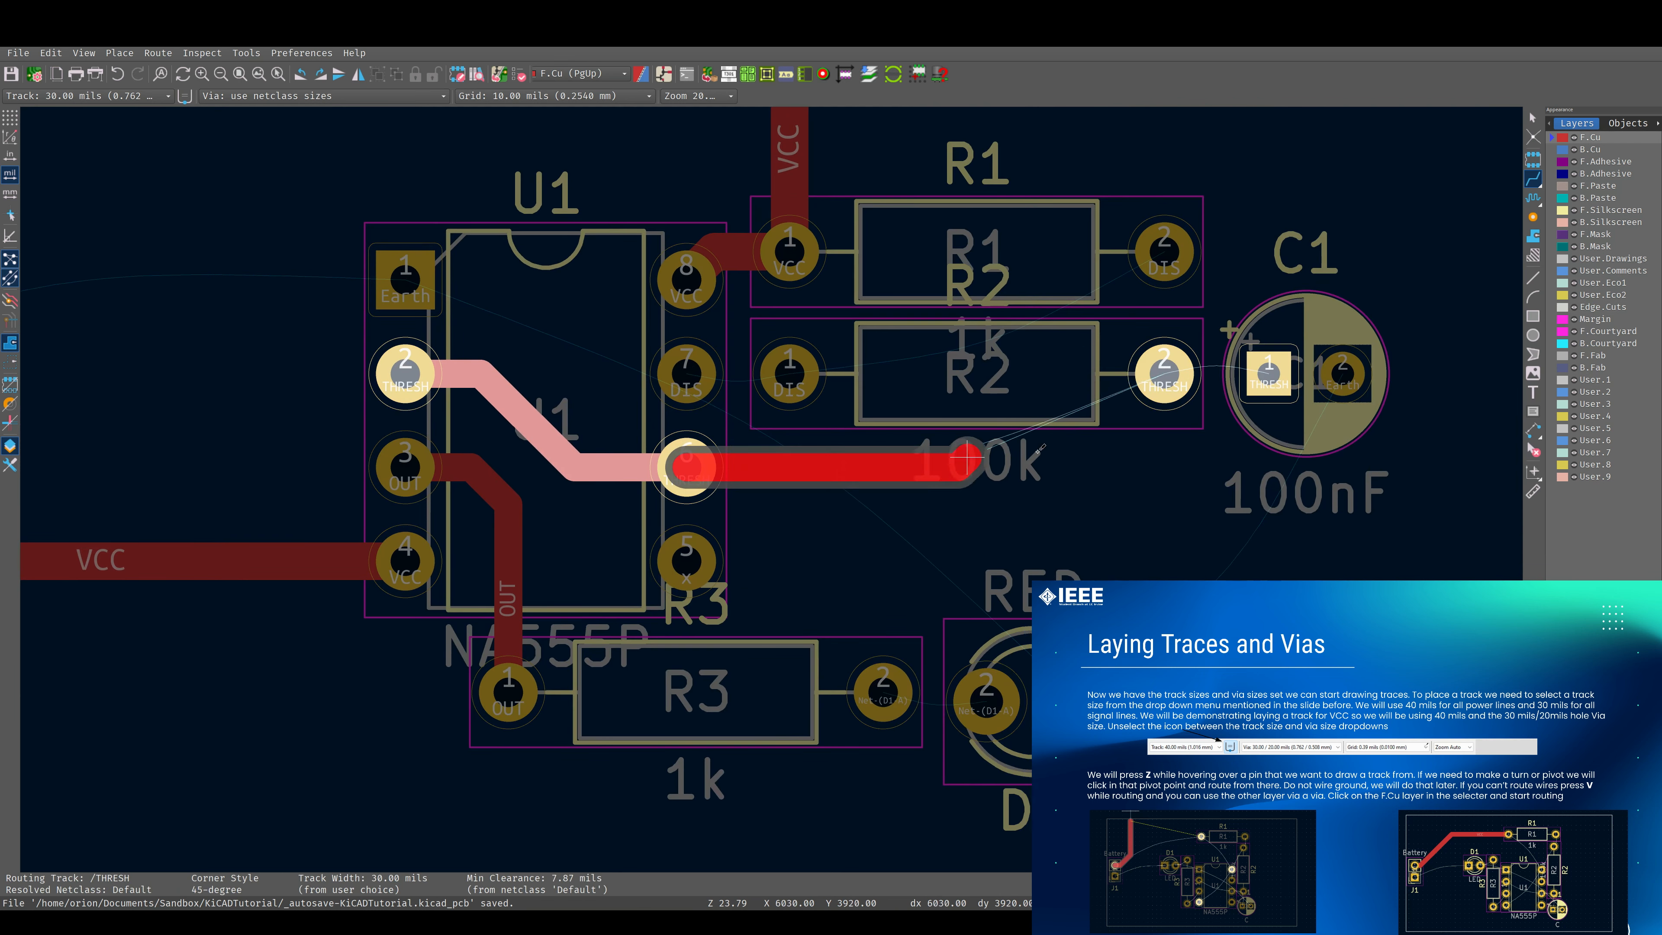
left_click(1173, 436)
left_click(1165, 375)
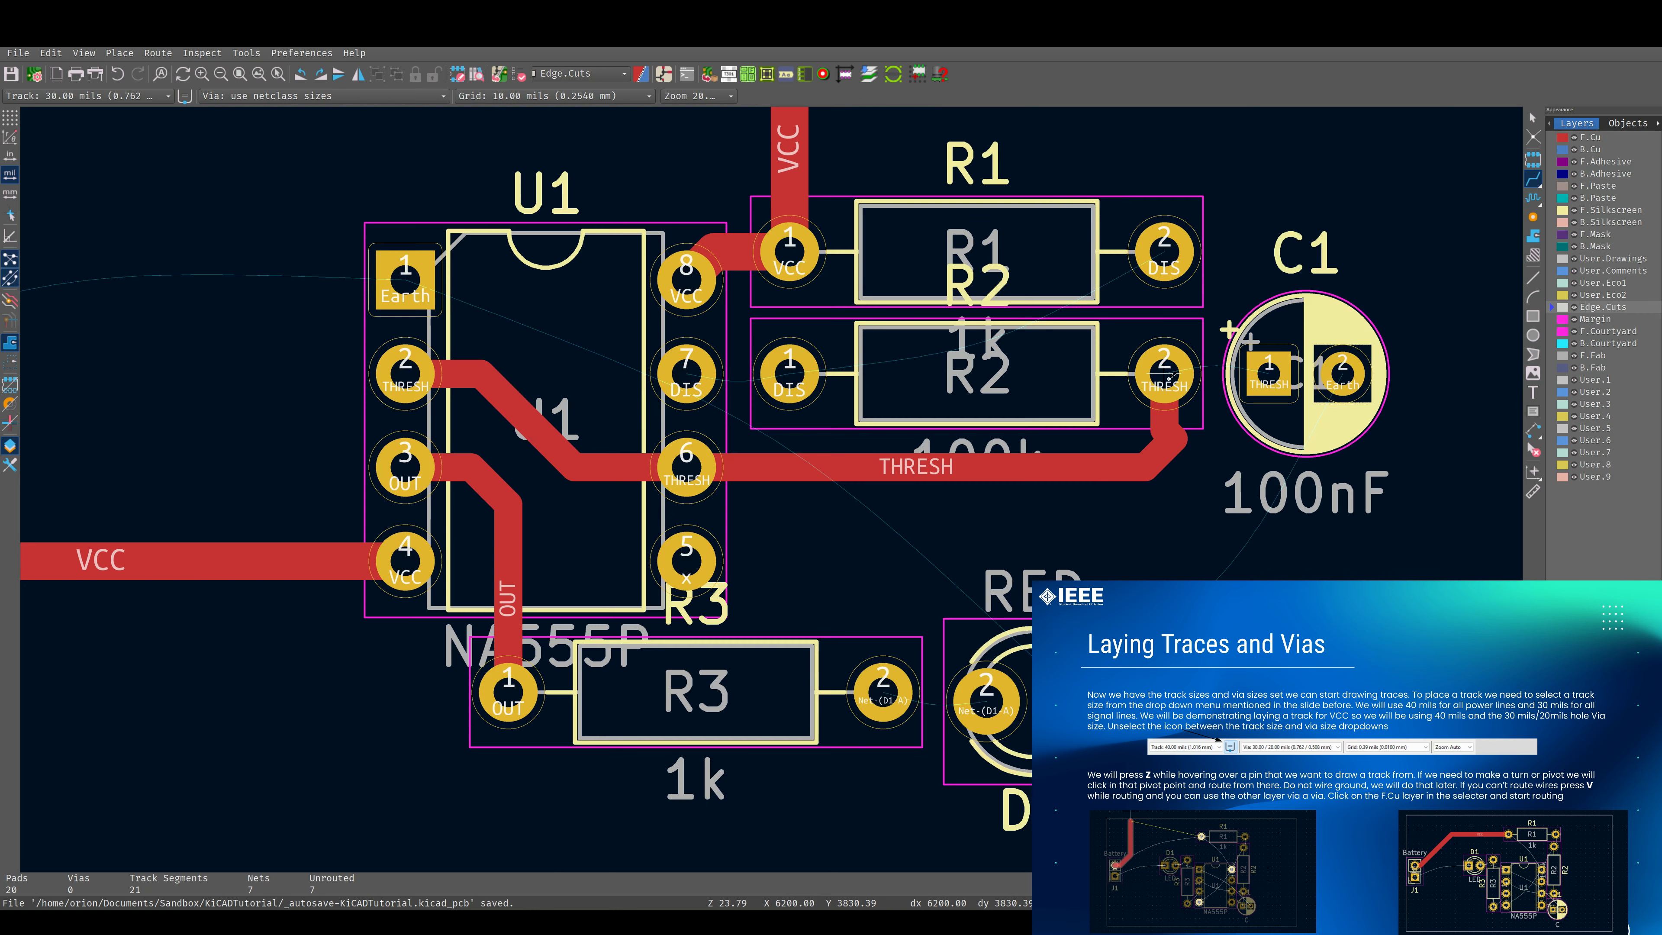
Straighten the THRESH track's end at R2 pad 2 and extend it at 30 mils to C1 pad 1.
left_click(1165, 377)
key("Escape")
left_click(1165, 375)
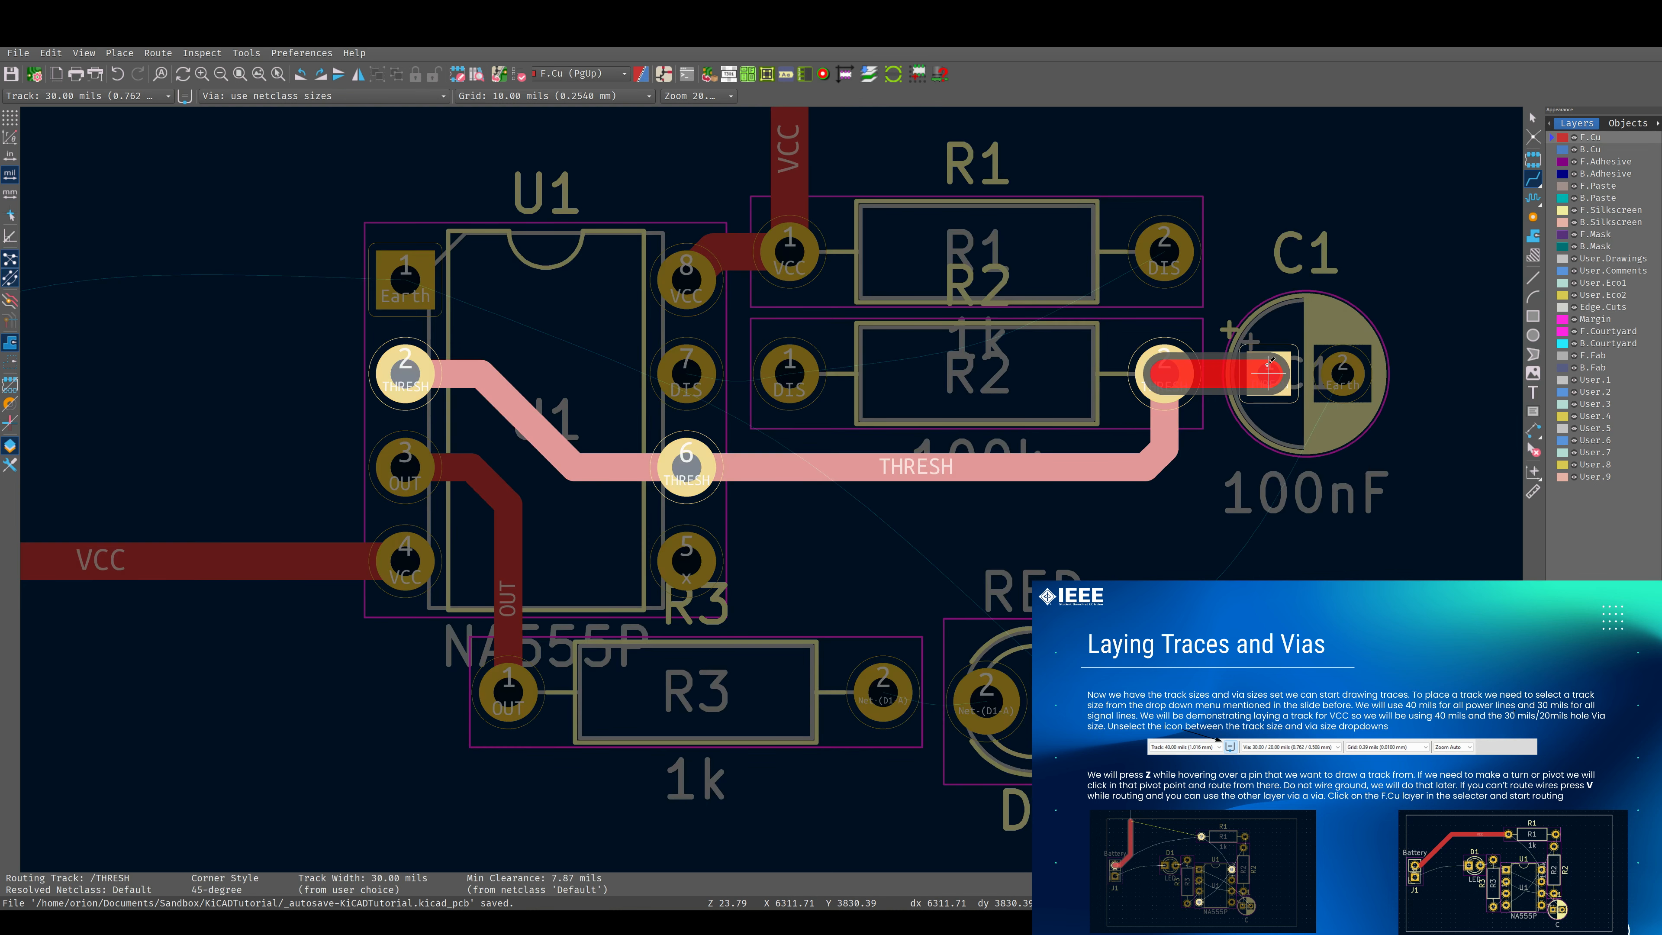
left_click(1269, 372)
Route a 30 mils DIS track on F.Cu from U1 pad 7 through R2 pad 1 and diagonally up to R1 pad 2.
left_click(687, 375)
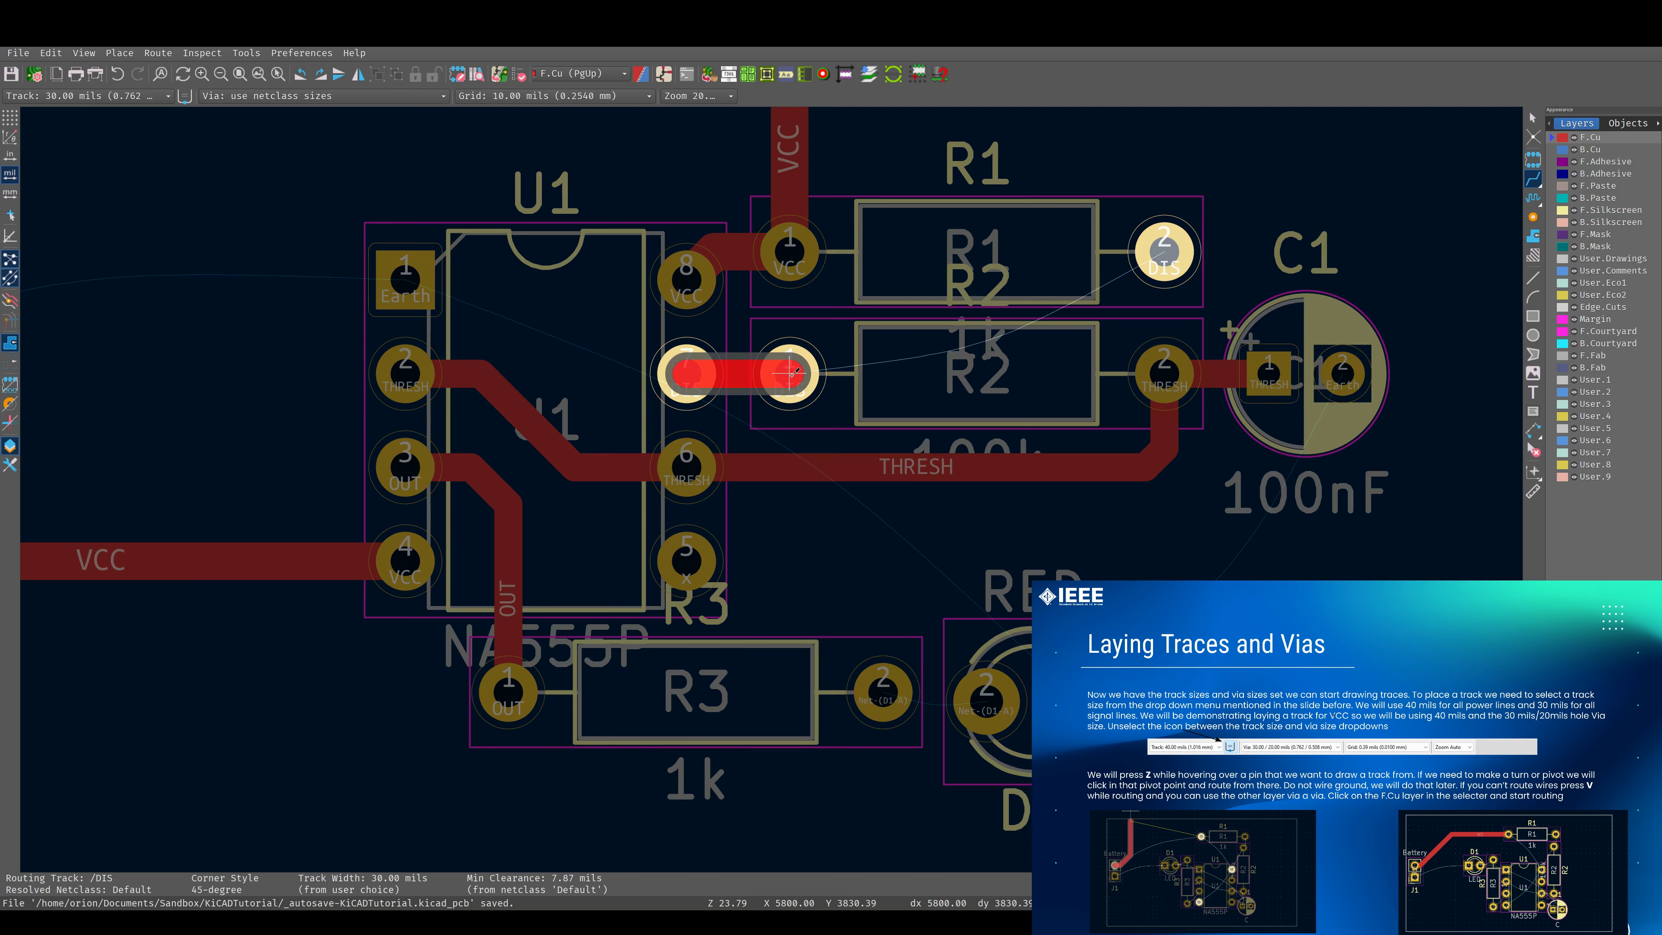
left_click(790, 374)
left_click(854, 373)
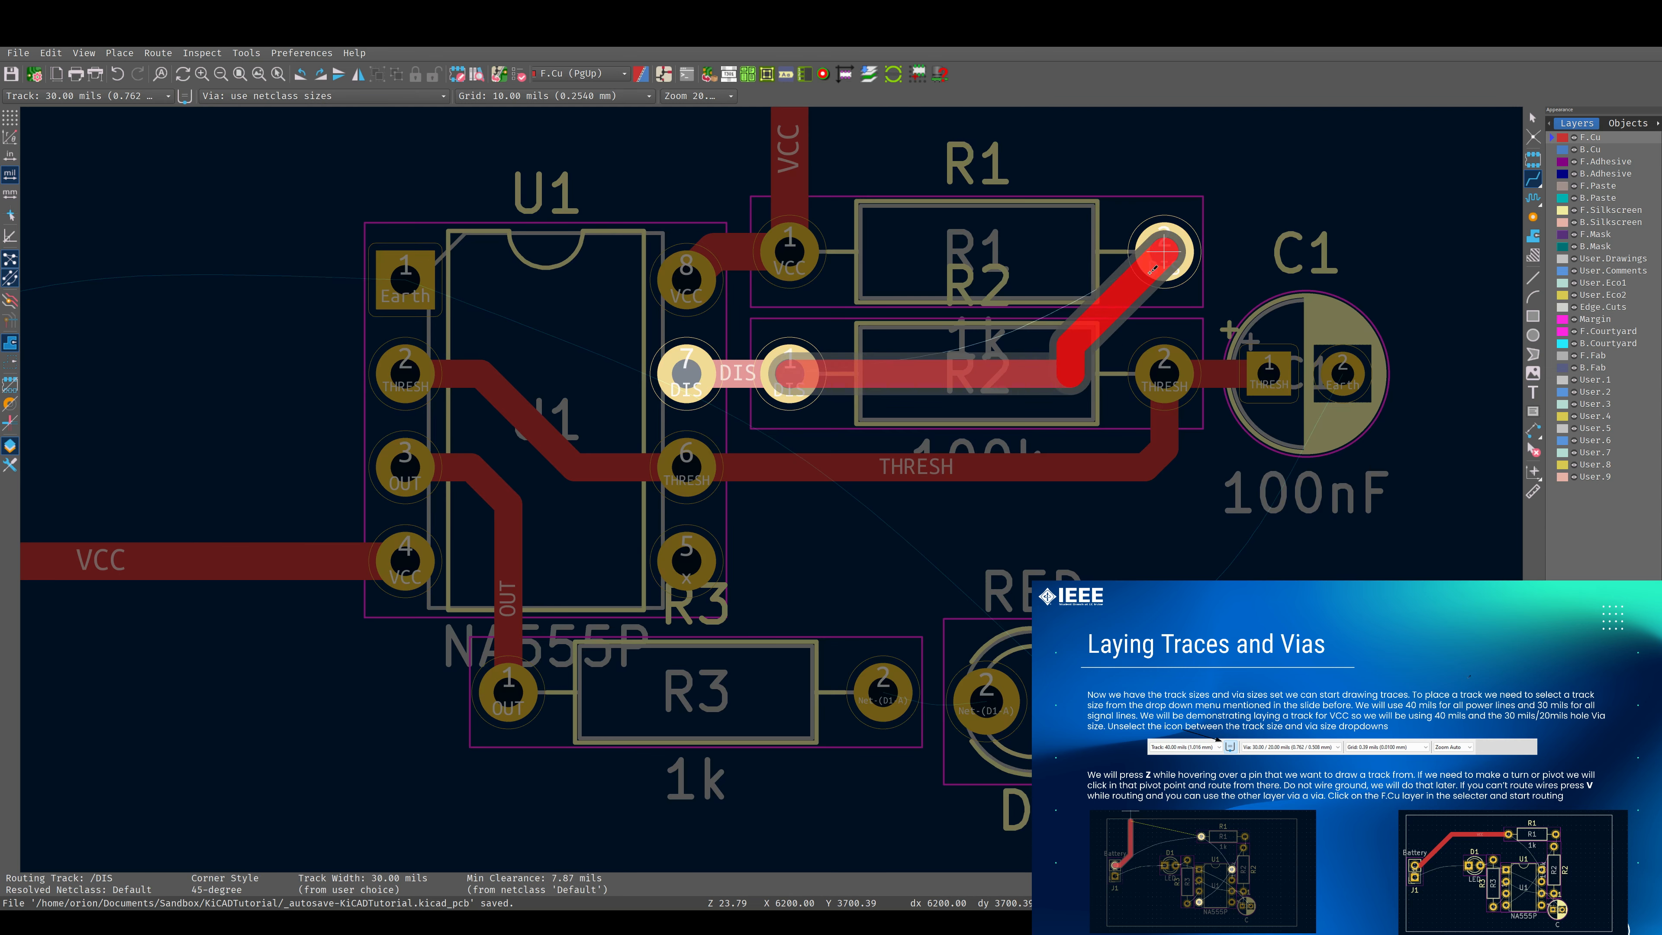
key("Escape")
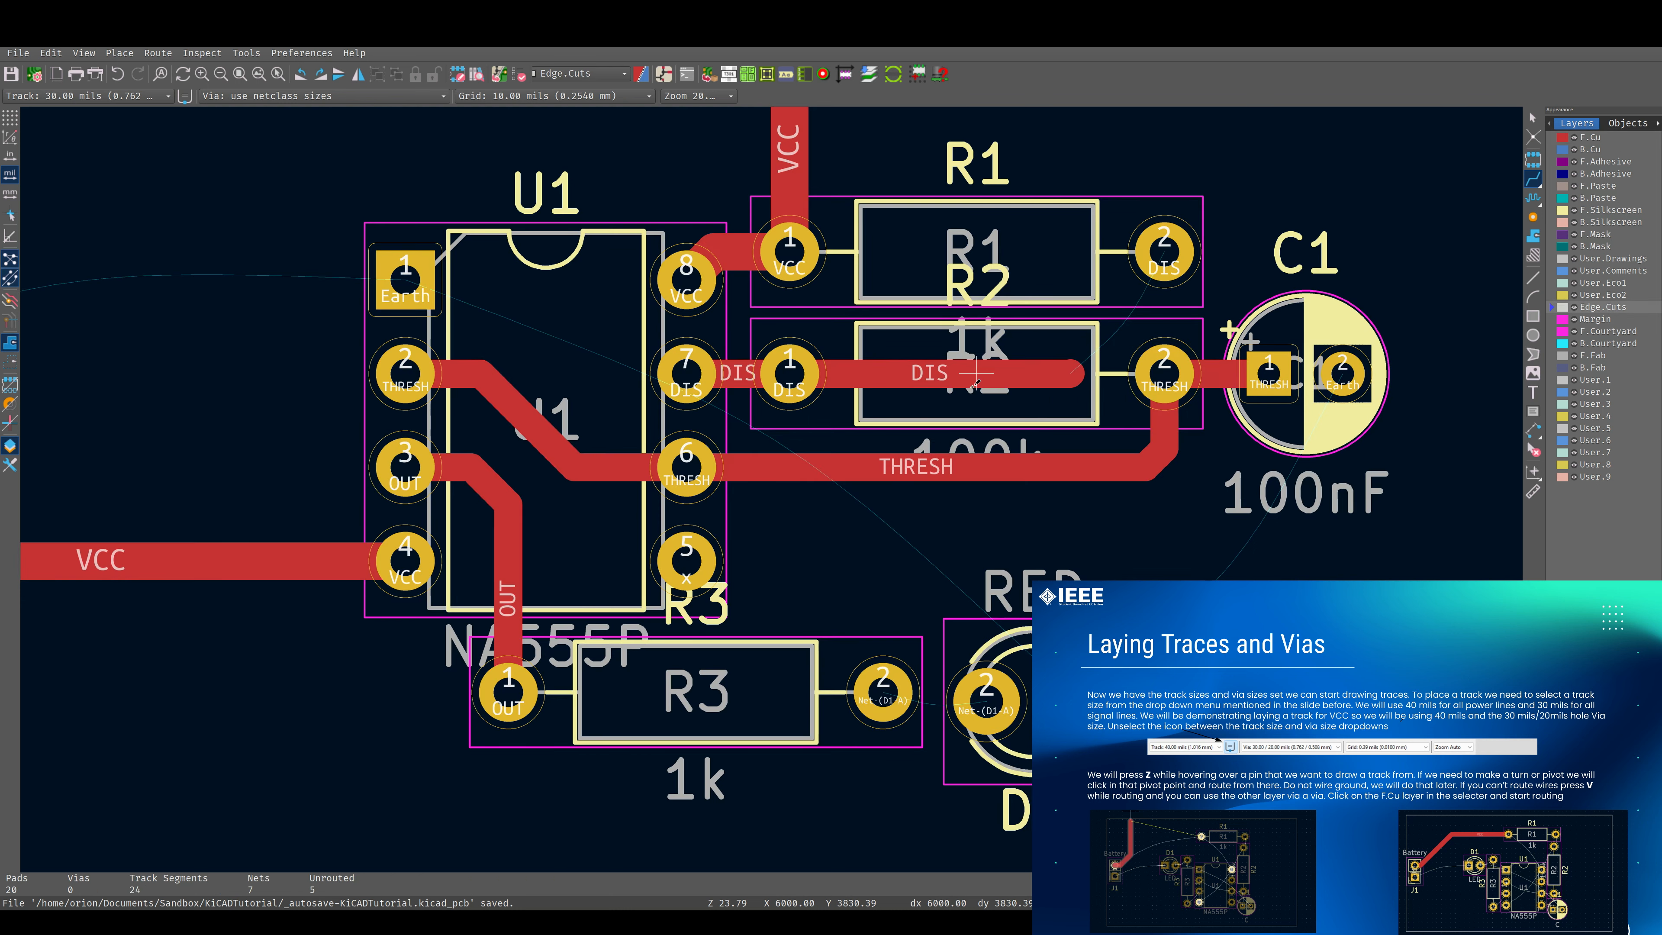
left_click(1014, 374)
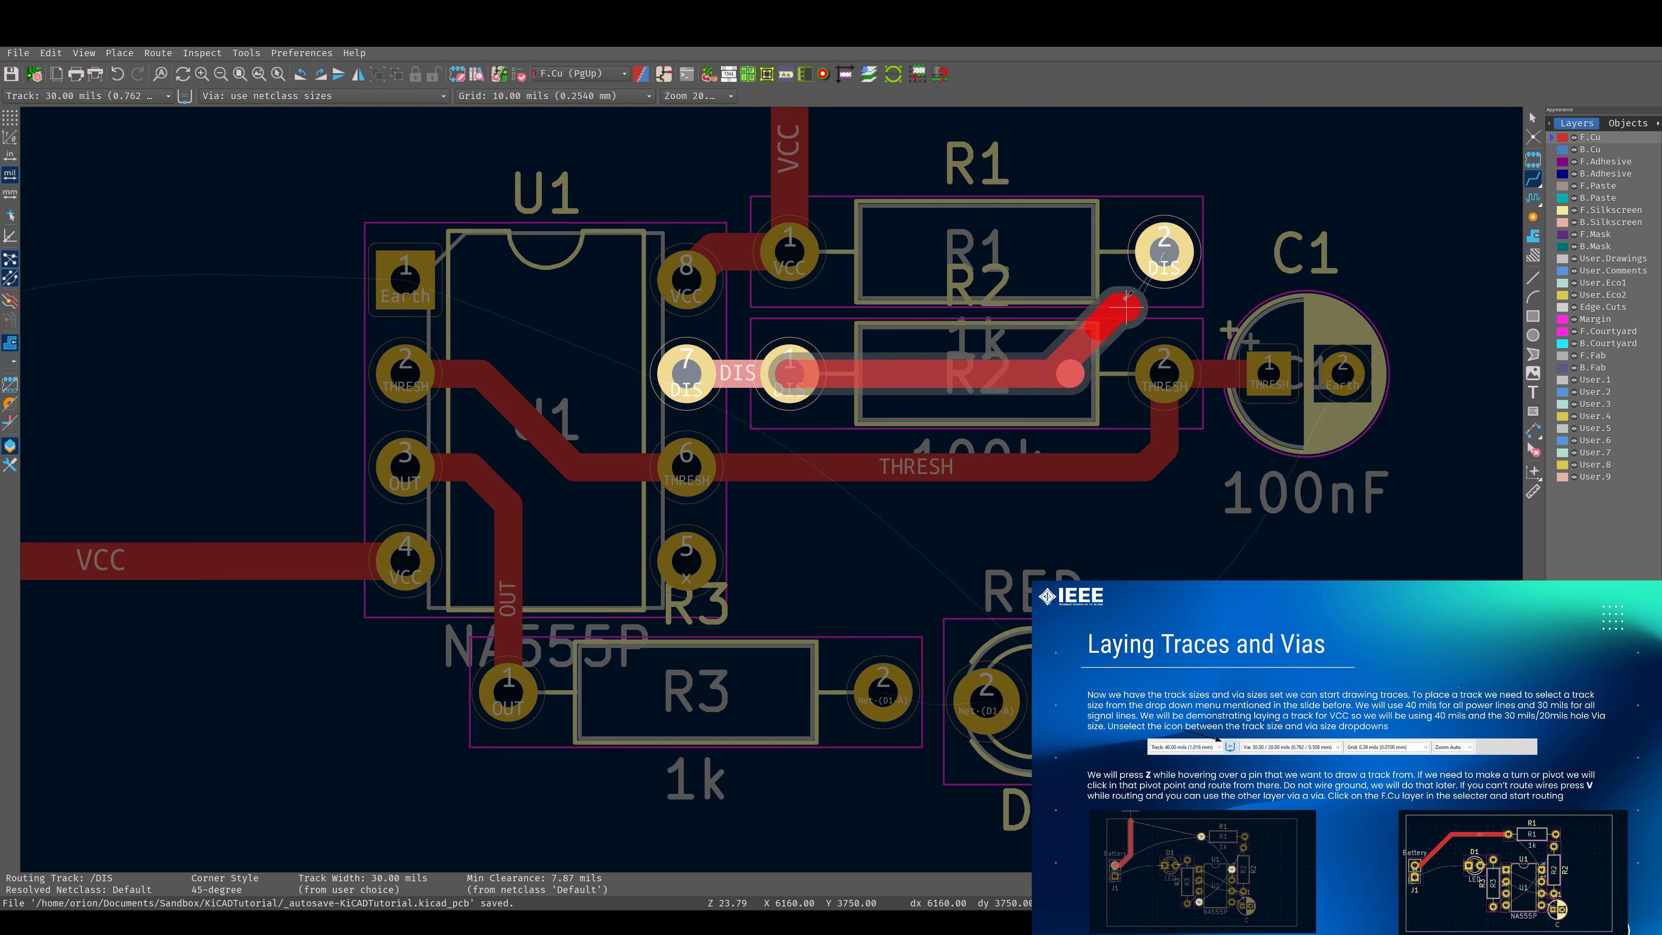
left_click(1165, 252)
left_click(1164, 252)
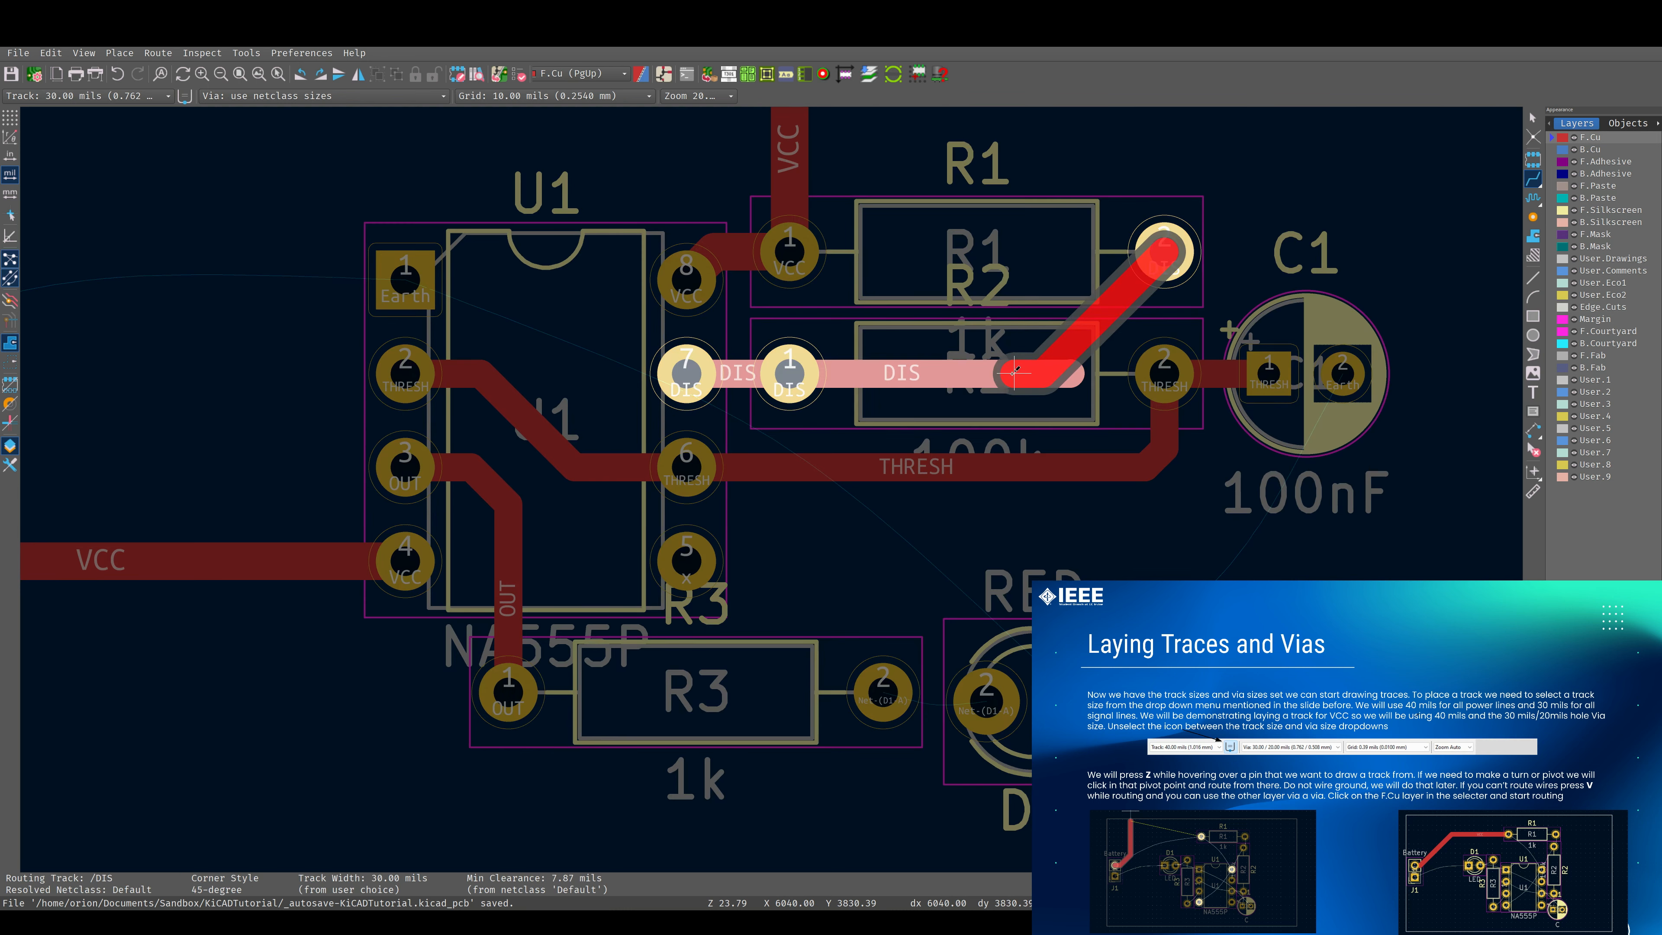
left_click(1045, 372)
key("Escape")
Delete the leftover DIS track stubs that extend past the diagonal inside R2.
left_click(1072, 373)
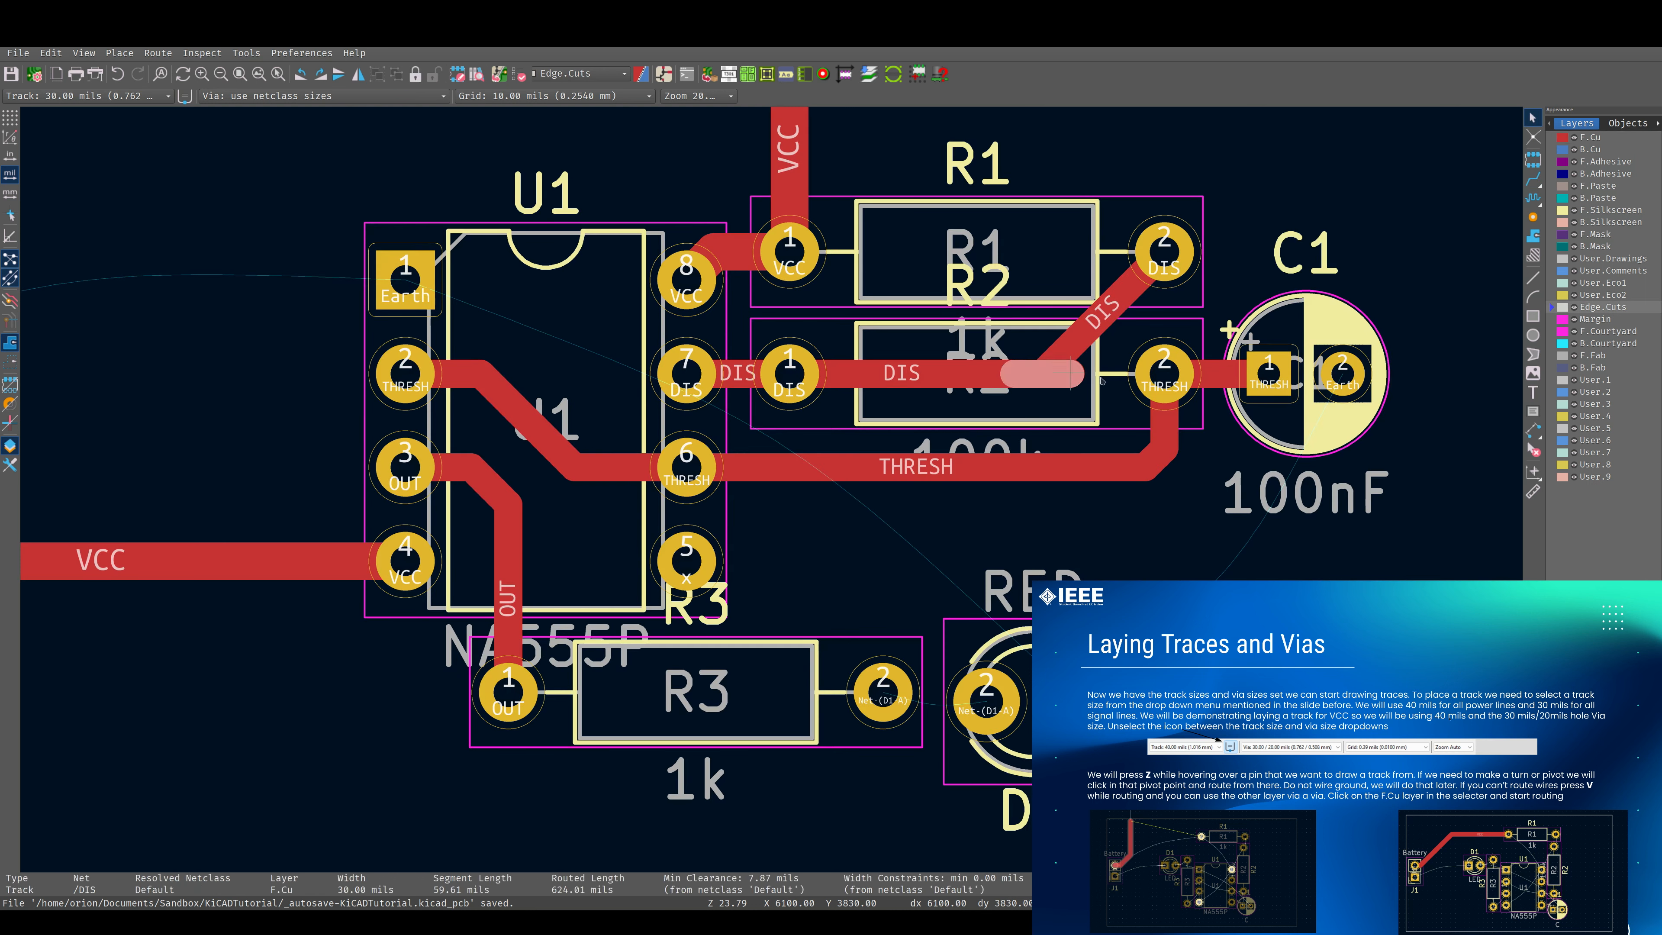
key("Delete")
left_click(1079, 377)
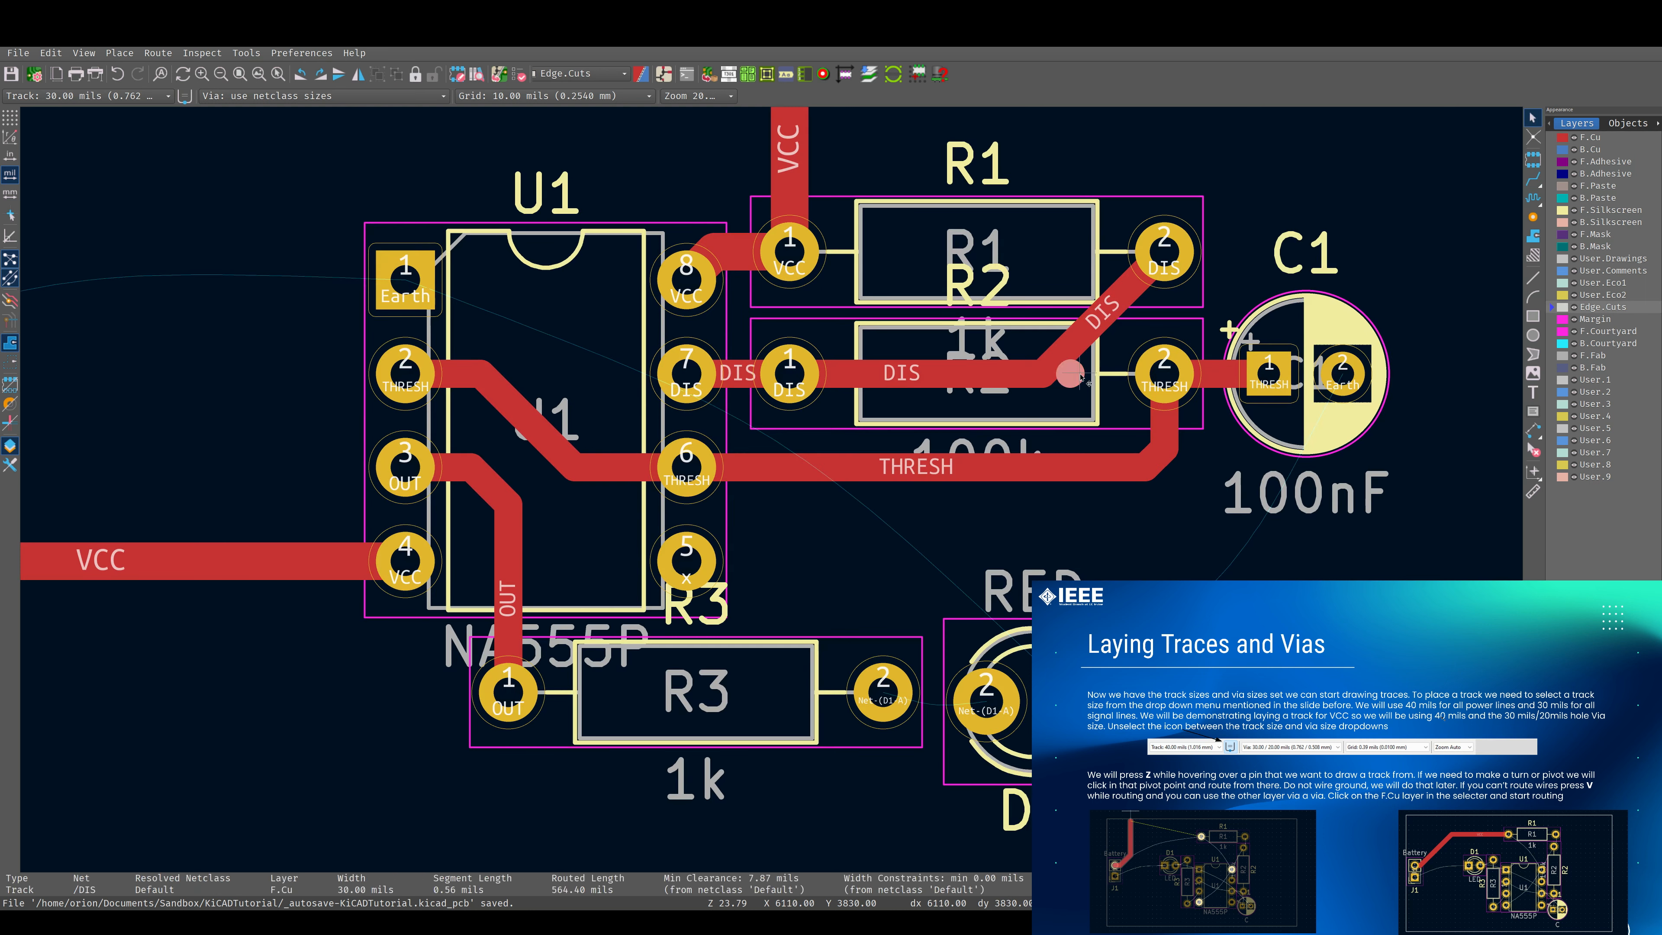
key("Delete")
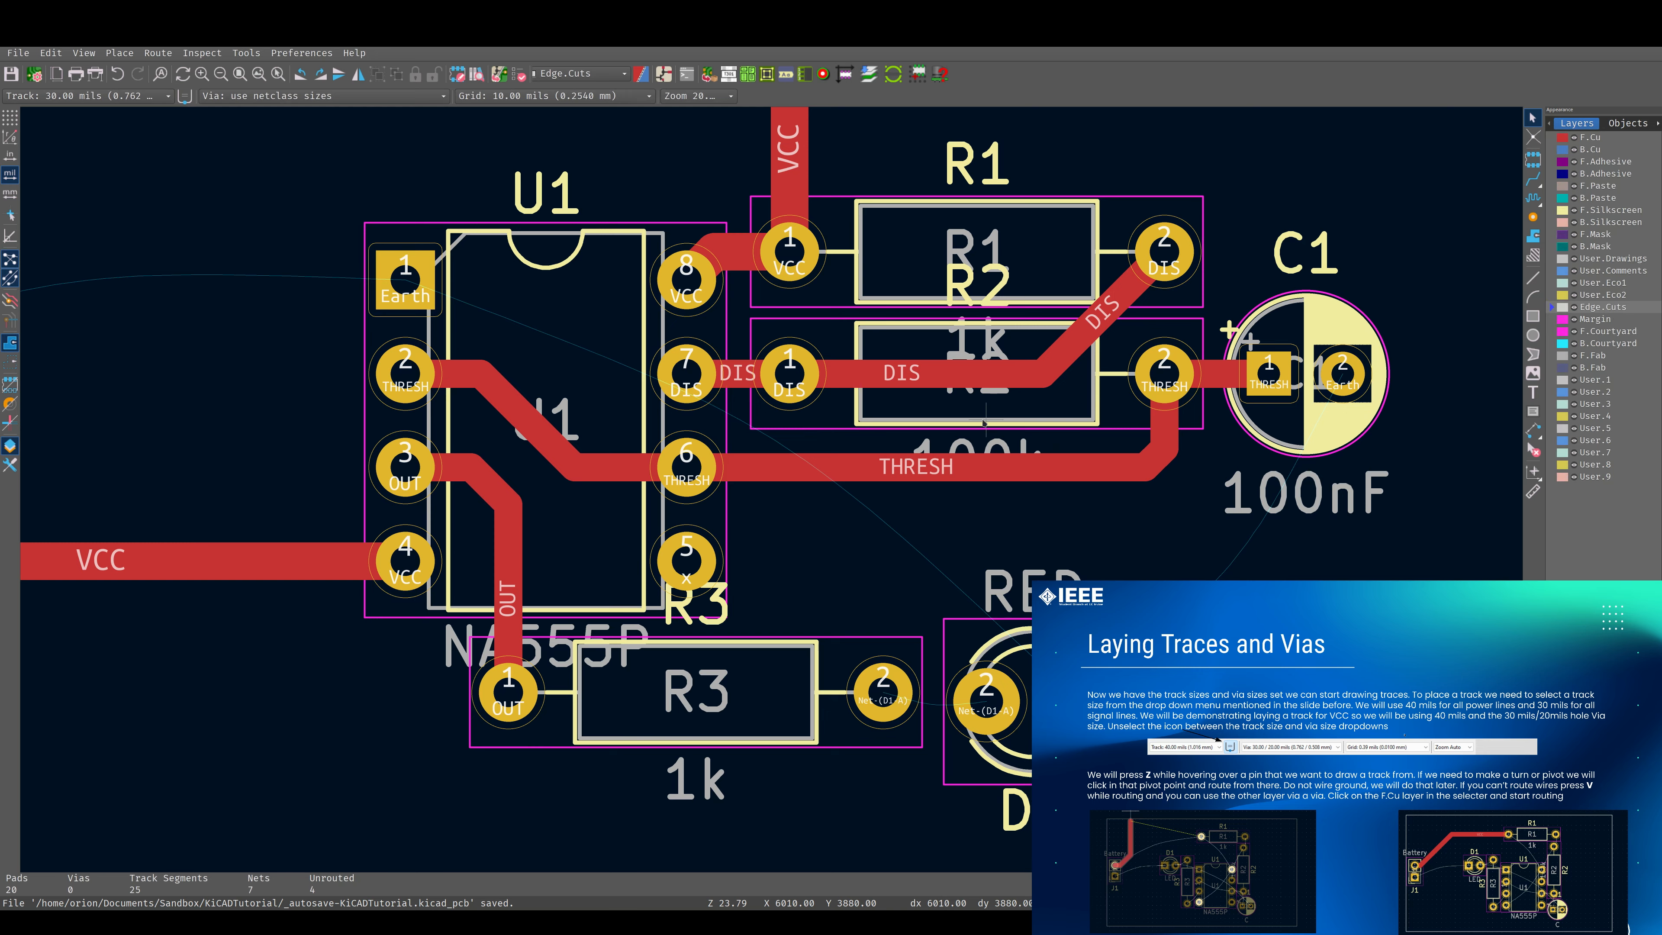
Reroute the 30 mils THRESH track on F.Cu between R2 pad 2 and U1 pad 6 with a diagonal bend below R2.
scroll(1087, 399, "down", 3)
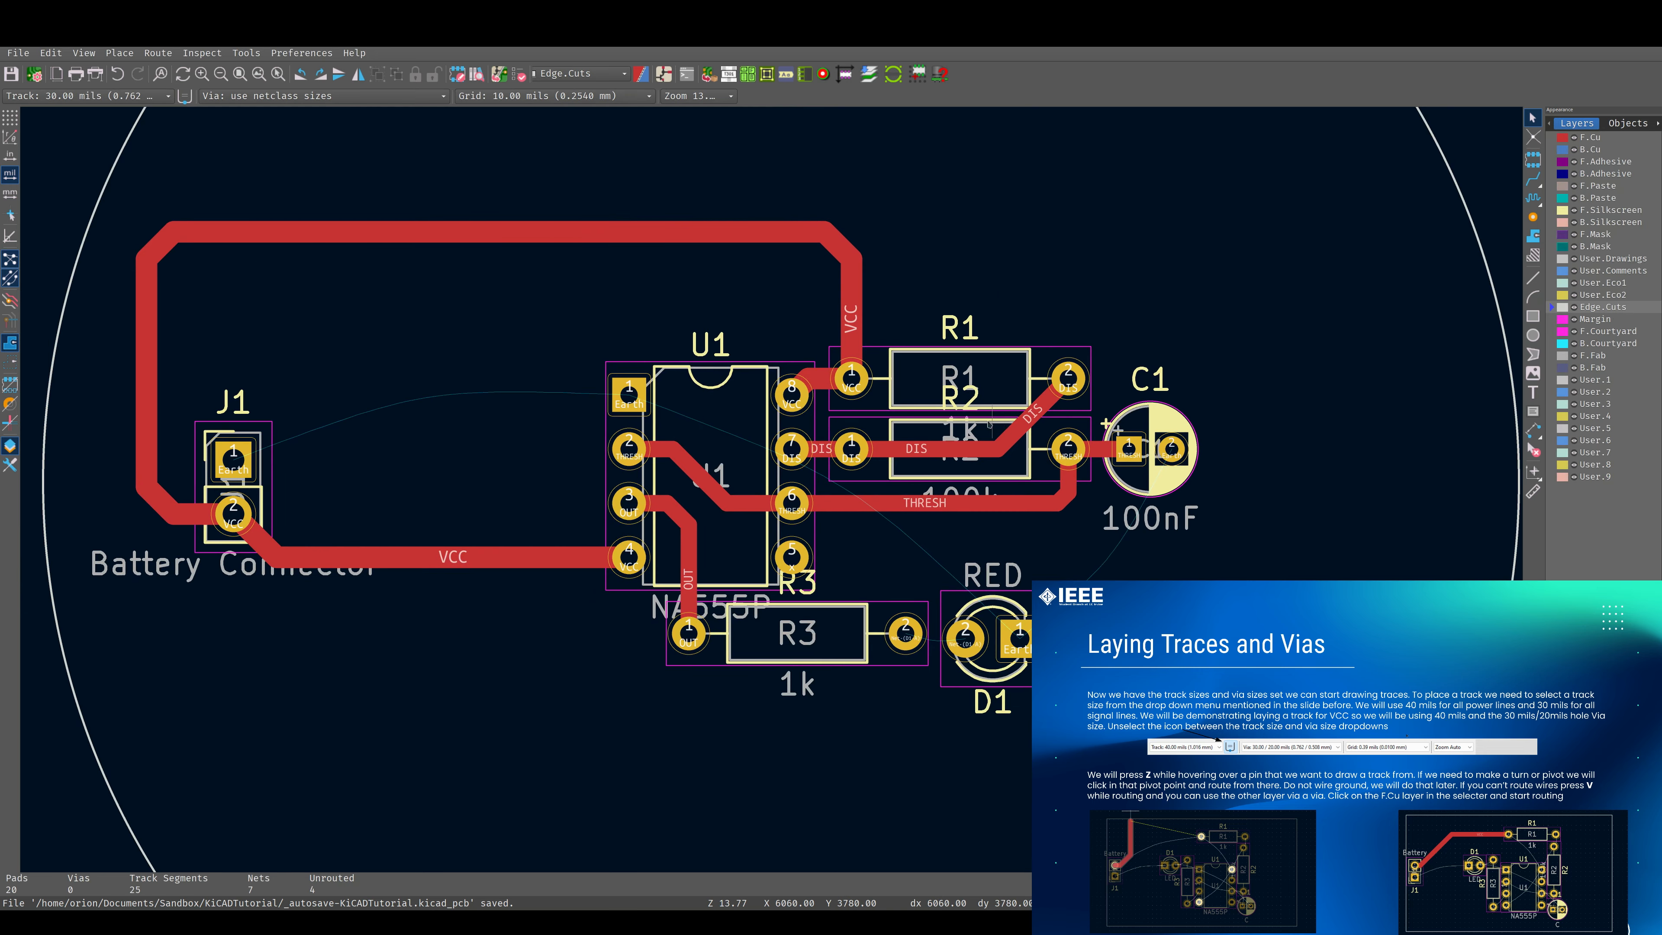
scroll(748, 484, "up", 2)
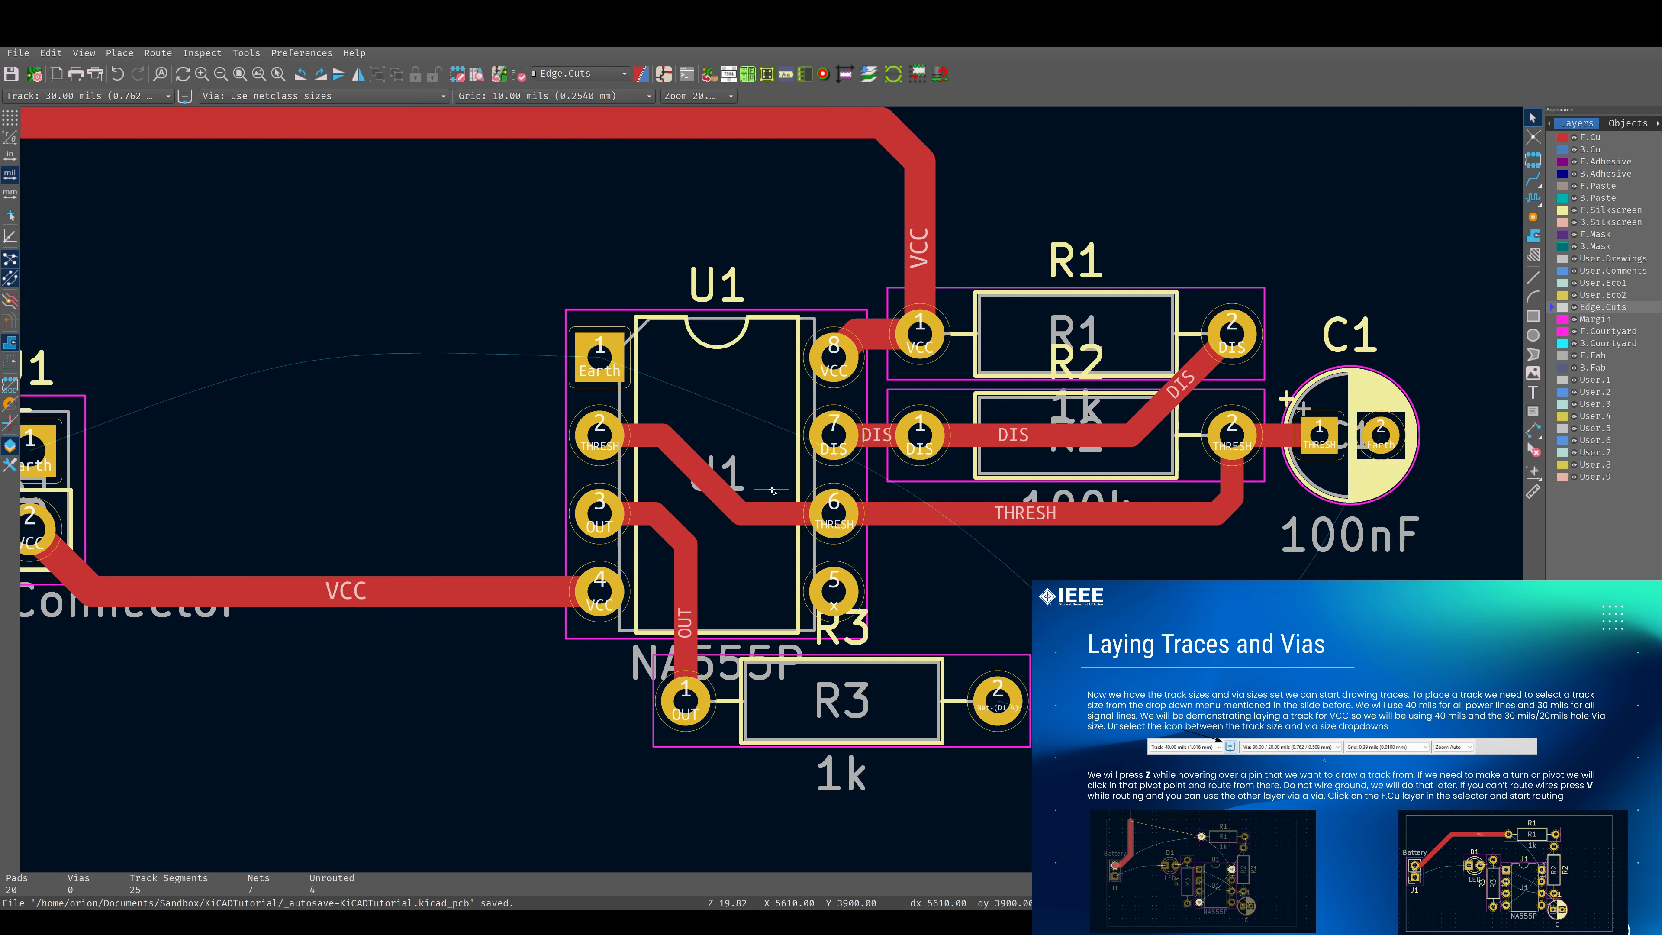
scroll(956, 649, "up", 1)
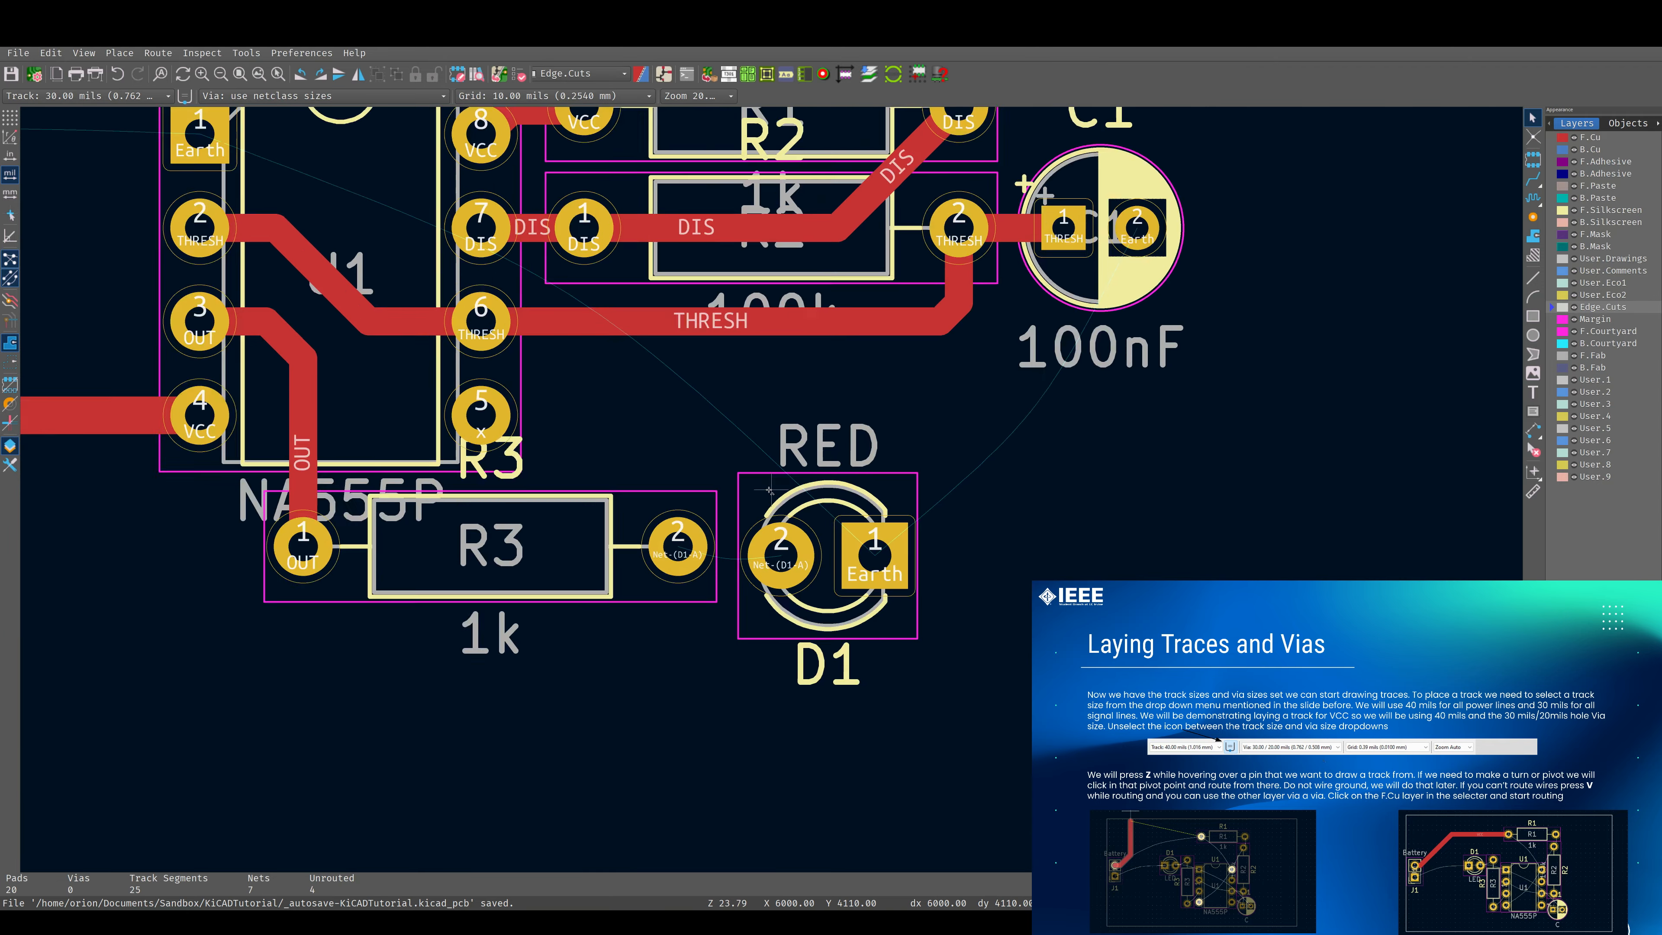
scroll(769, 489, "down", 3)
scroll(772, 490, "up", 3)
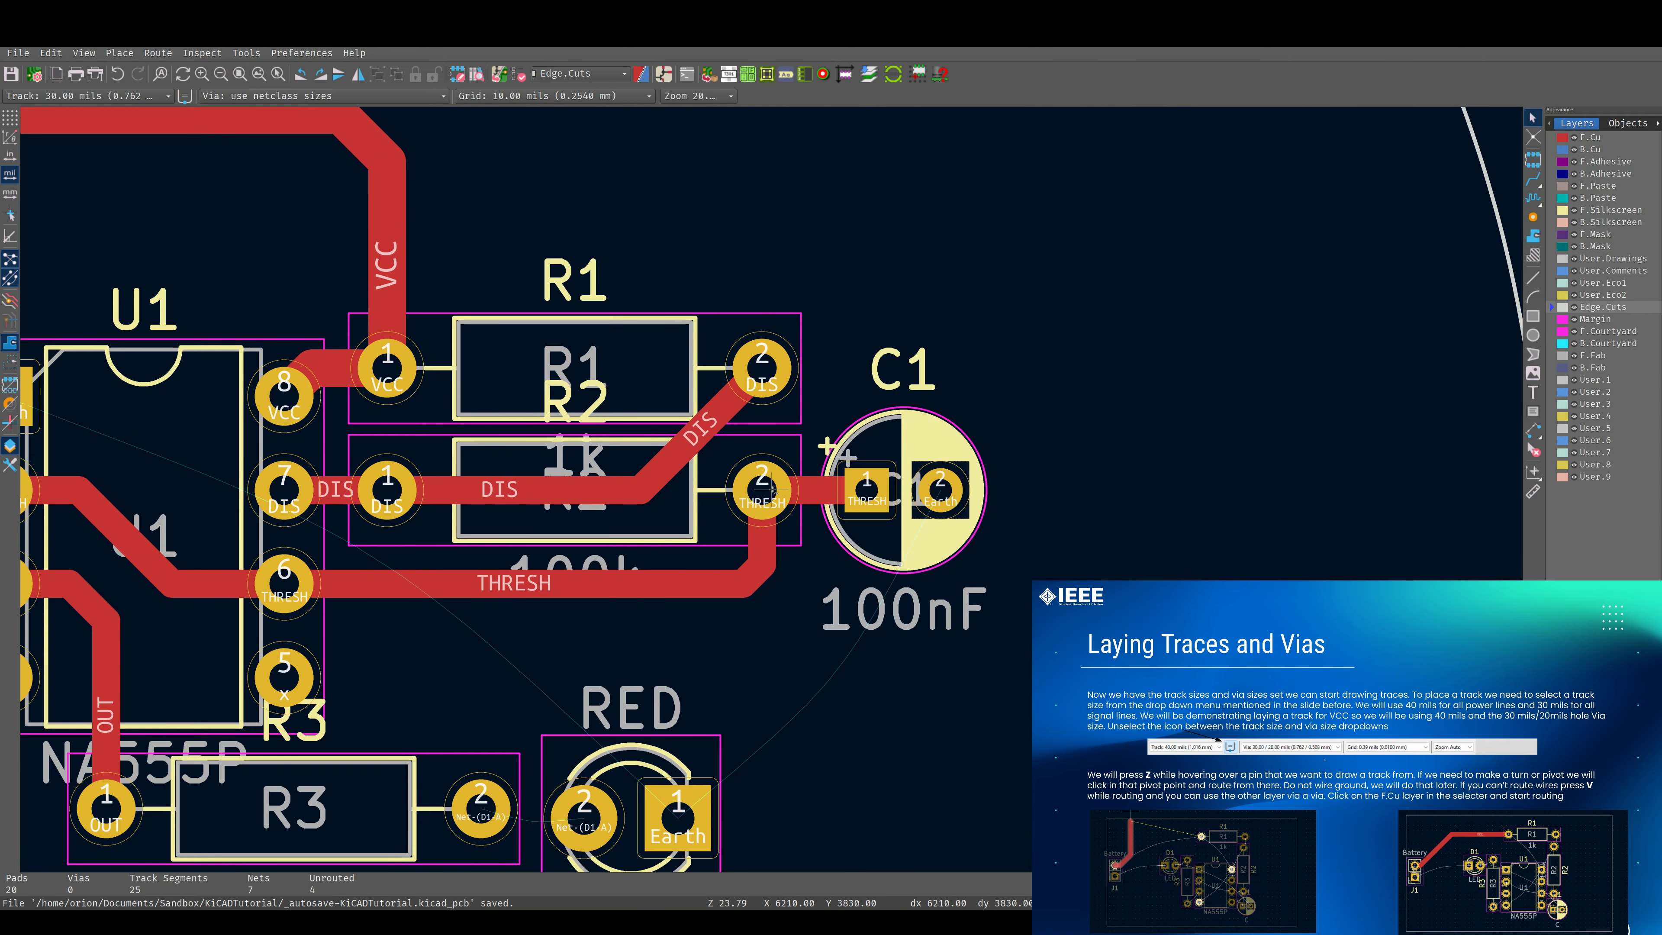
left_click(1533, 178)
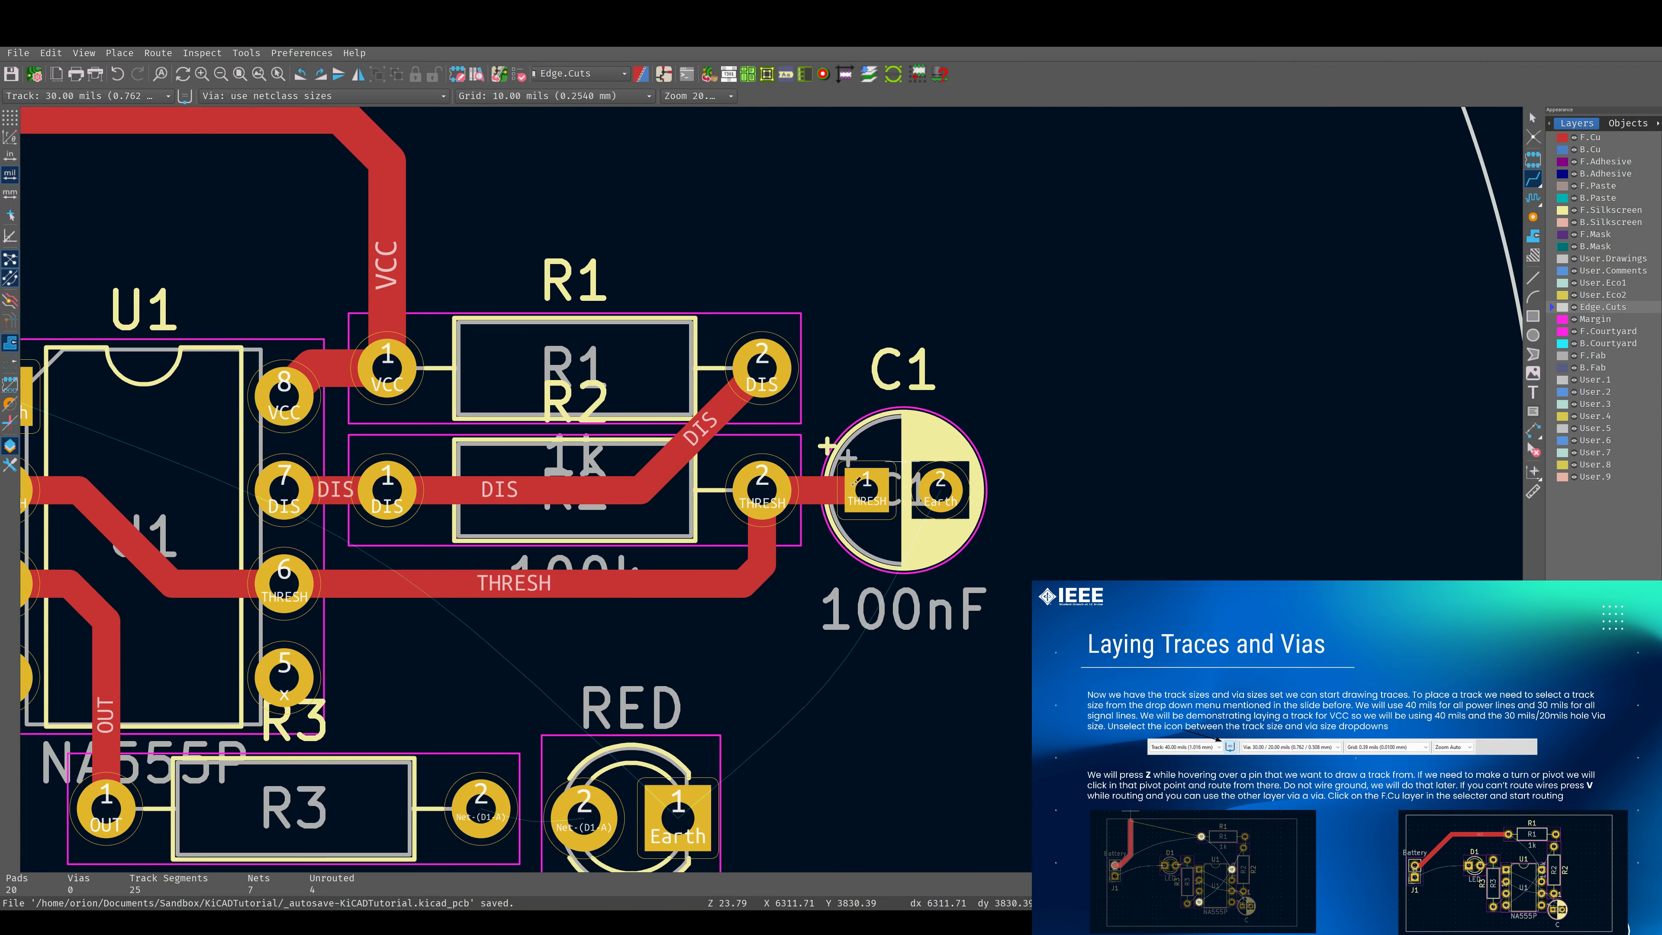
left_click(762, 488)
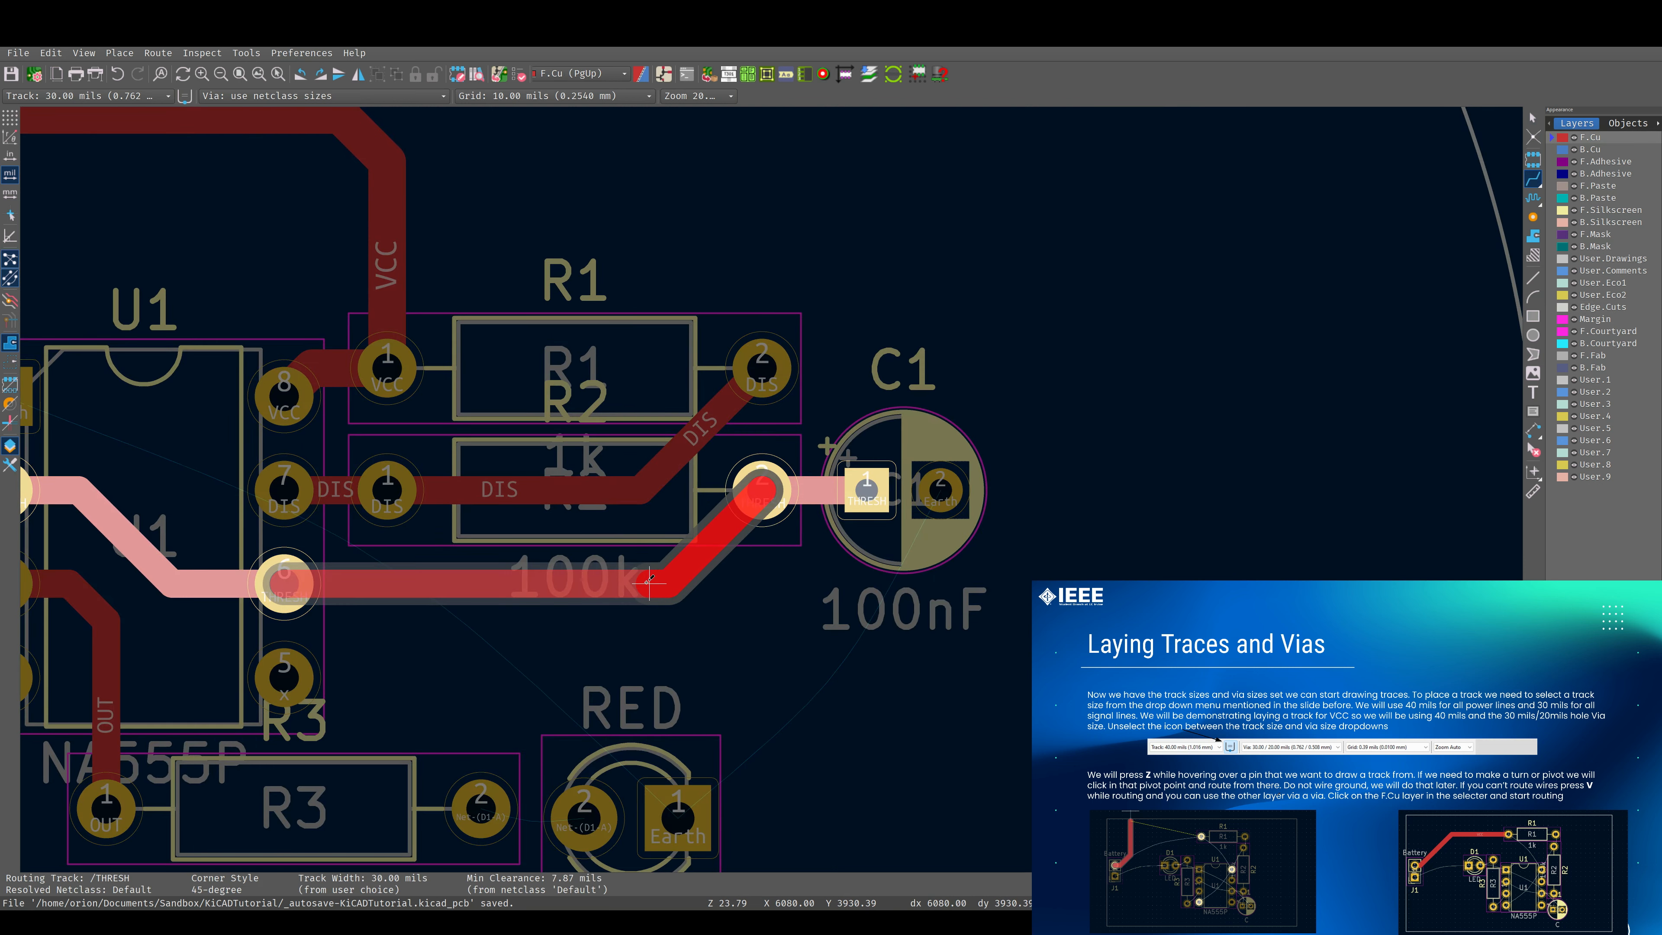
key("f")
scroll(644, 581, "down", 3)
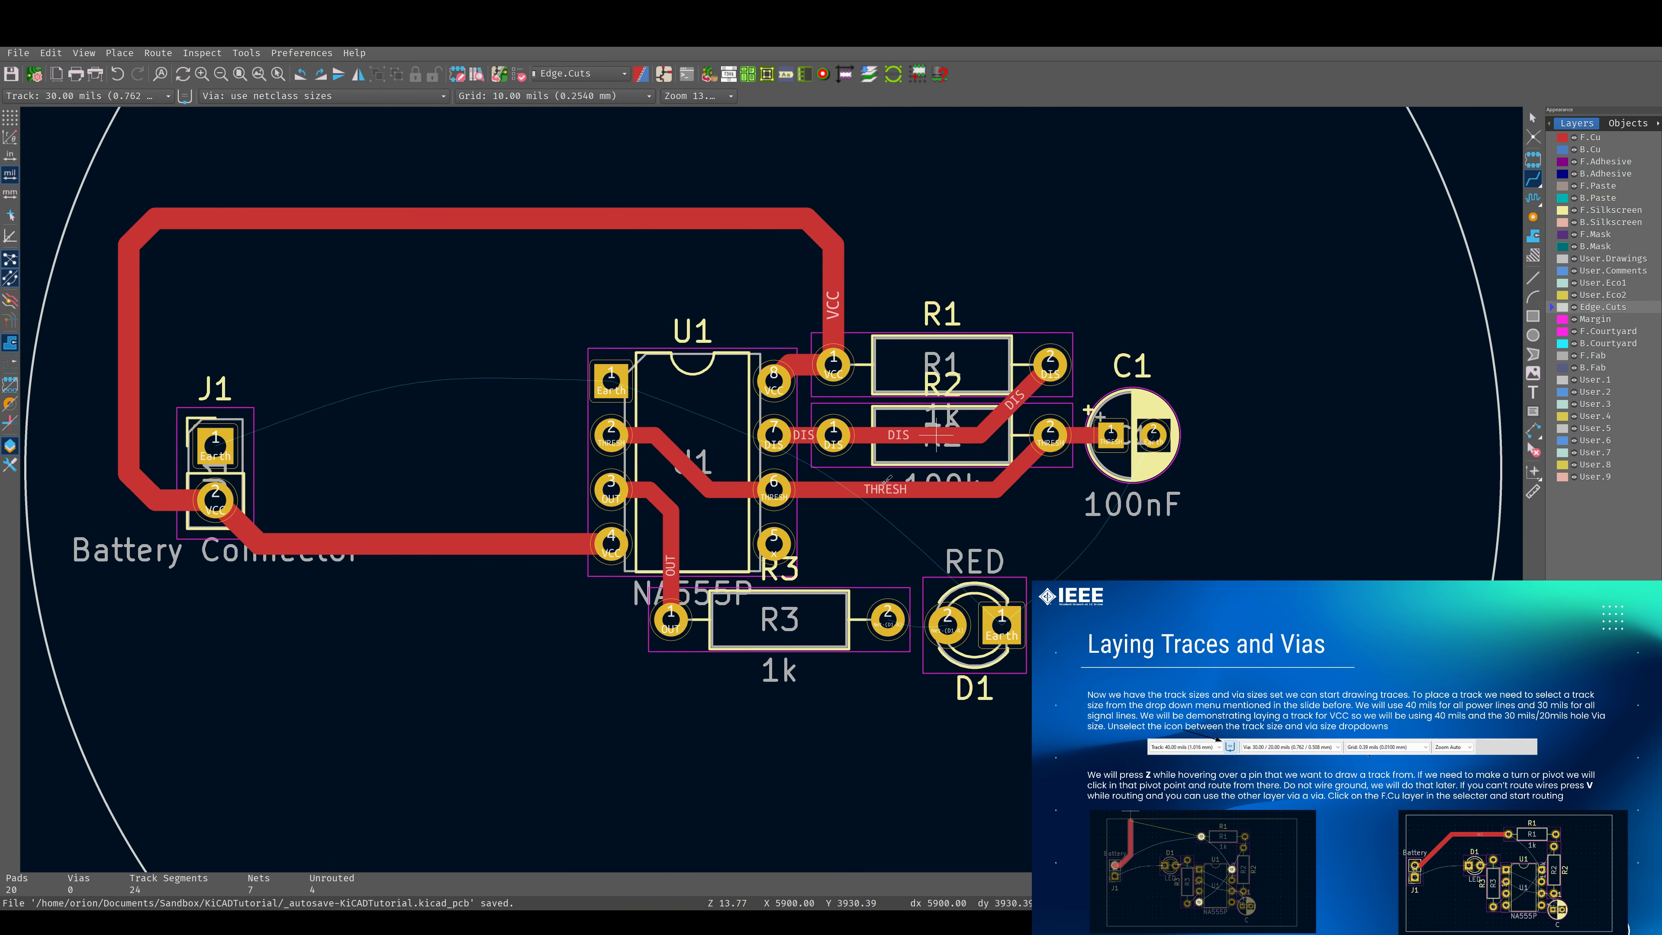
Route a 30 mils track on F.Cu from R3 pad 2 to D1 pad 2.
scroll(831, 511, "down", 3)
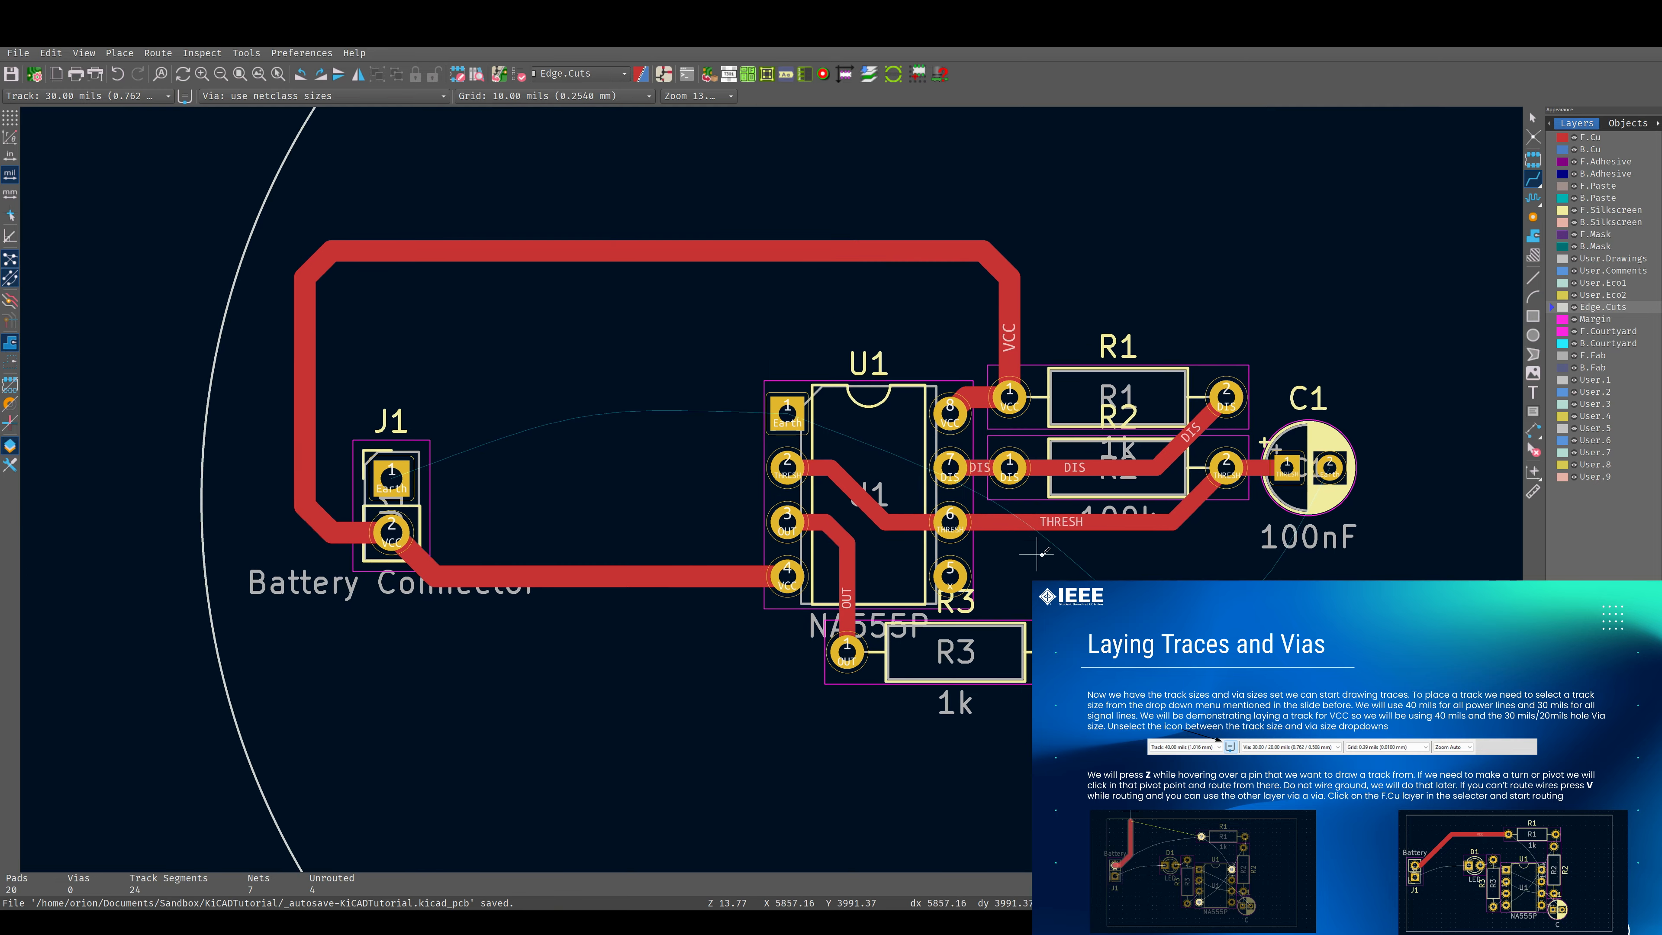
scroll(776, 486, "up", 1)
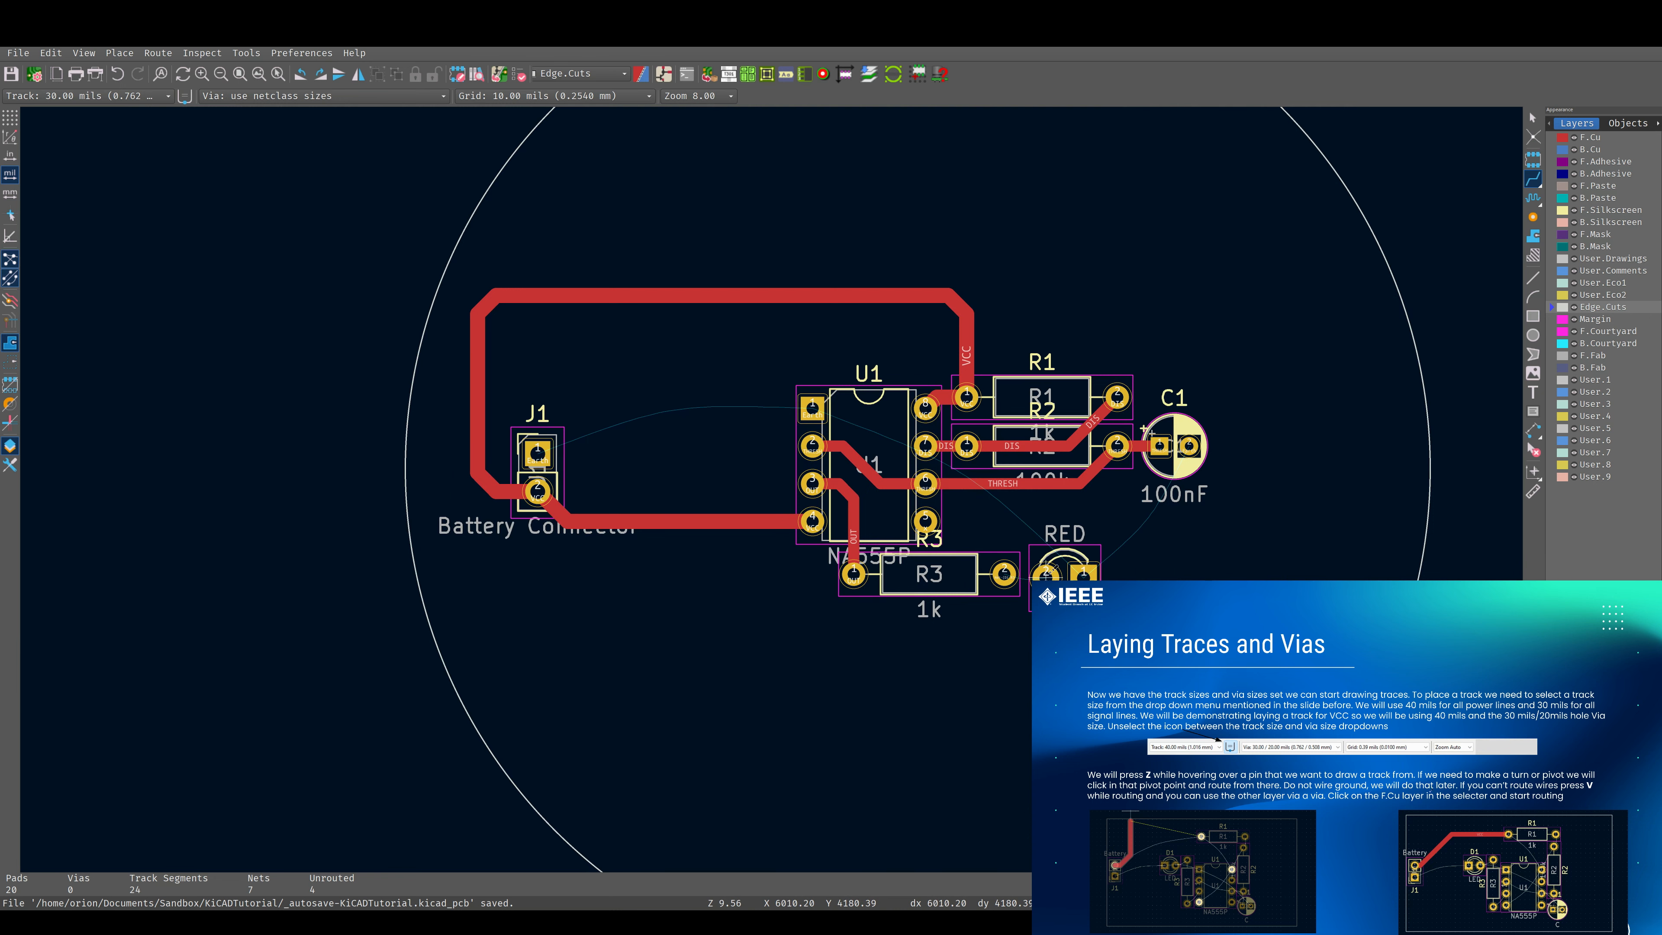
scroll(1047, 571, "up", 3)
key("x")
left_click(795, 483)
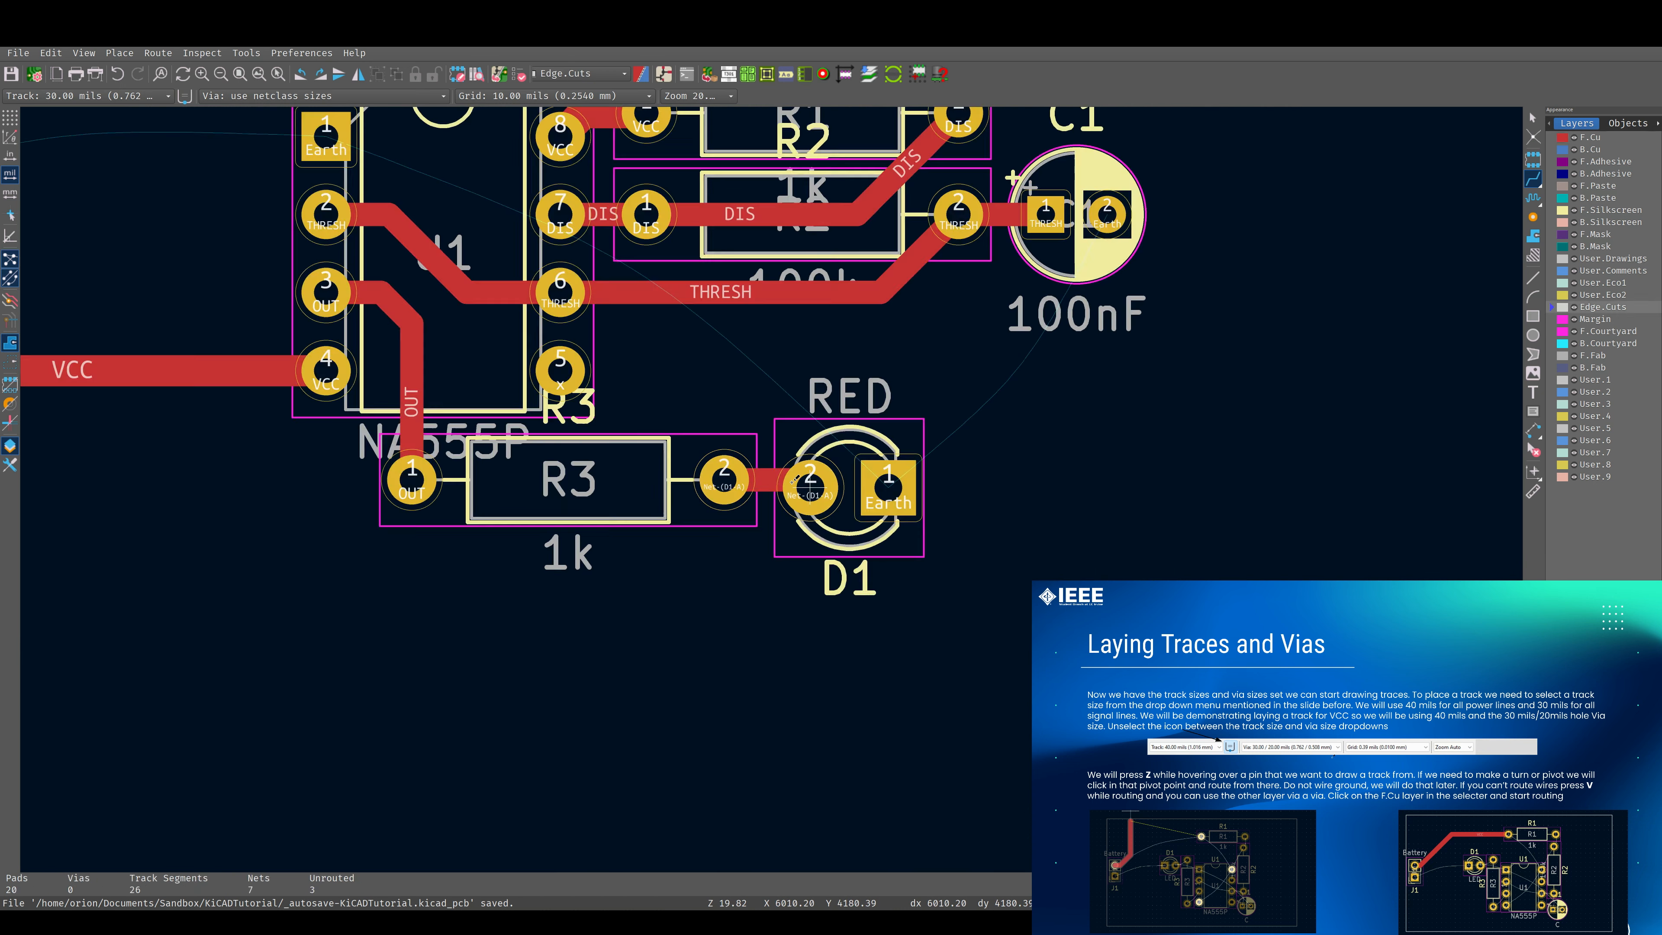
scroll(795, 483, "down", 3)
scroll(805, 471, "up", 2)
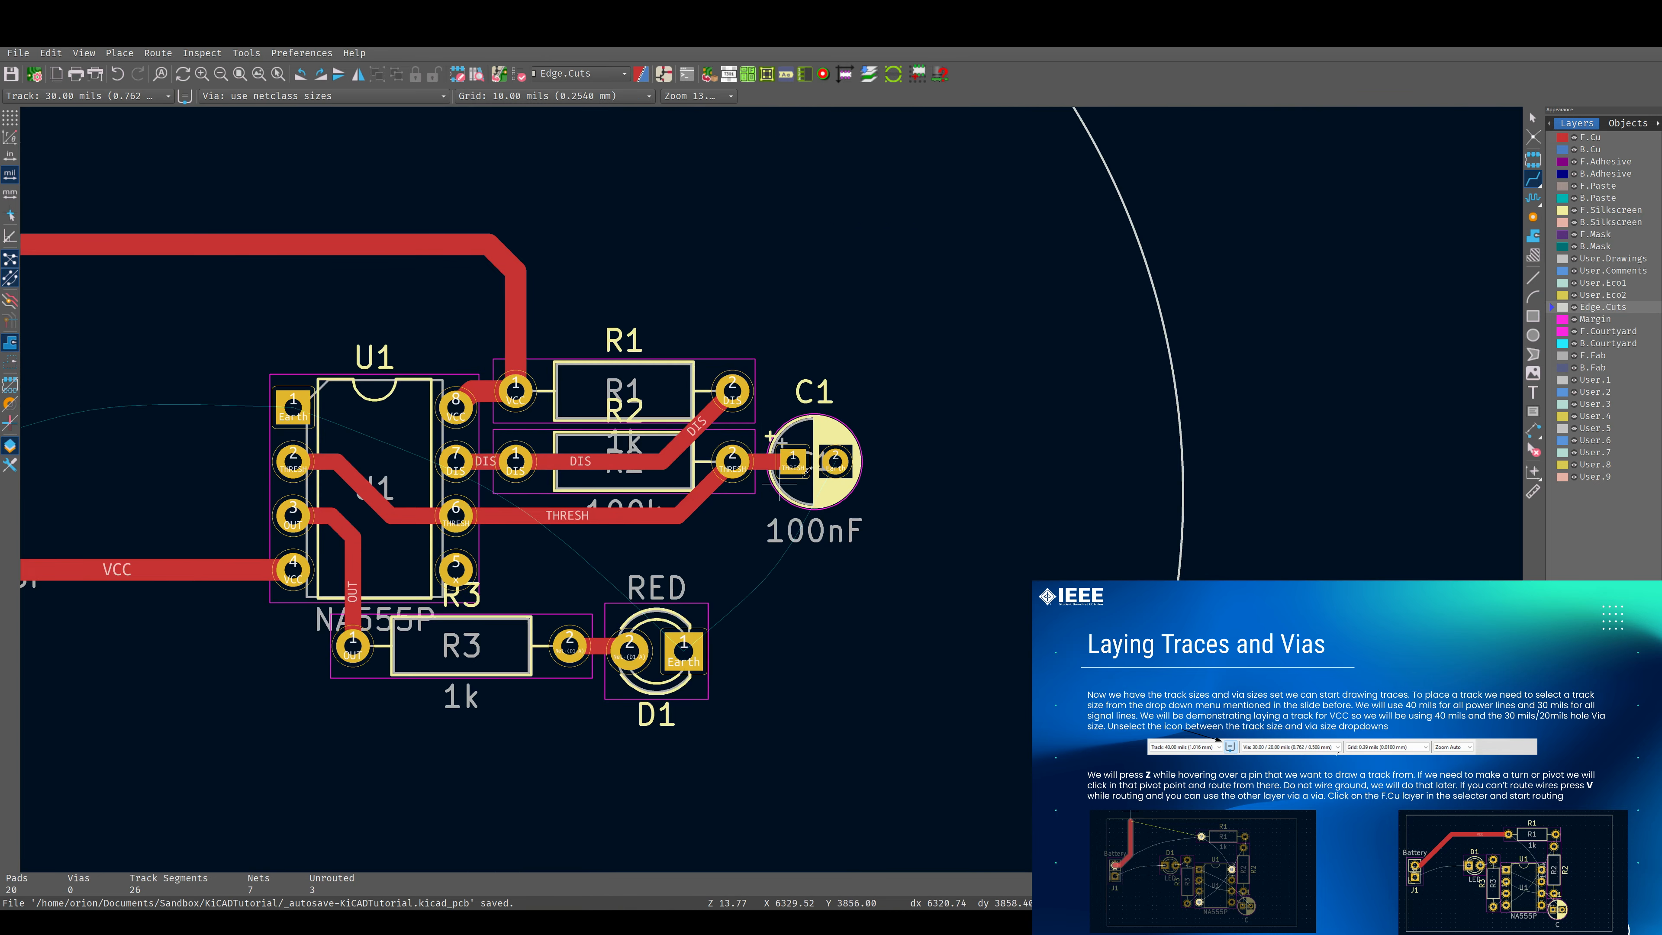
middle_click_drag(681, 656, 949, 633)
scroll(208, 473, "down", 3)
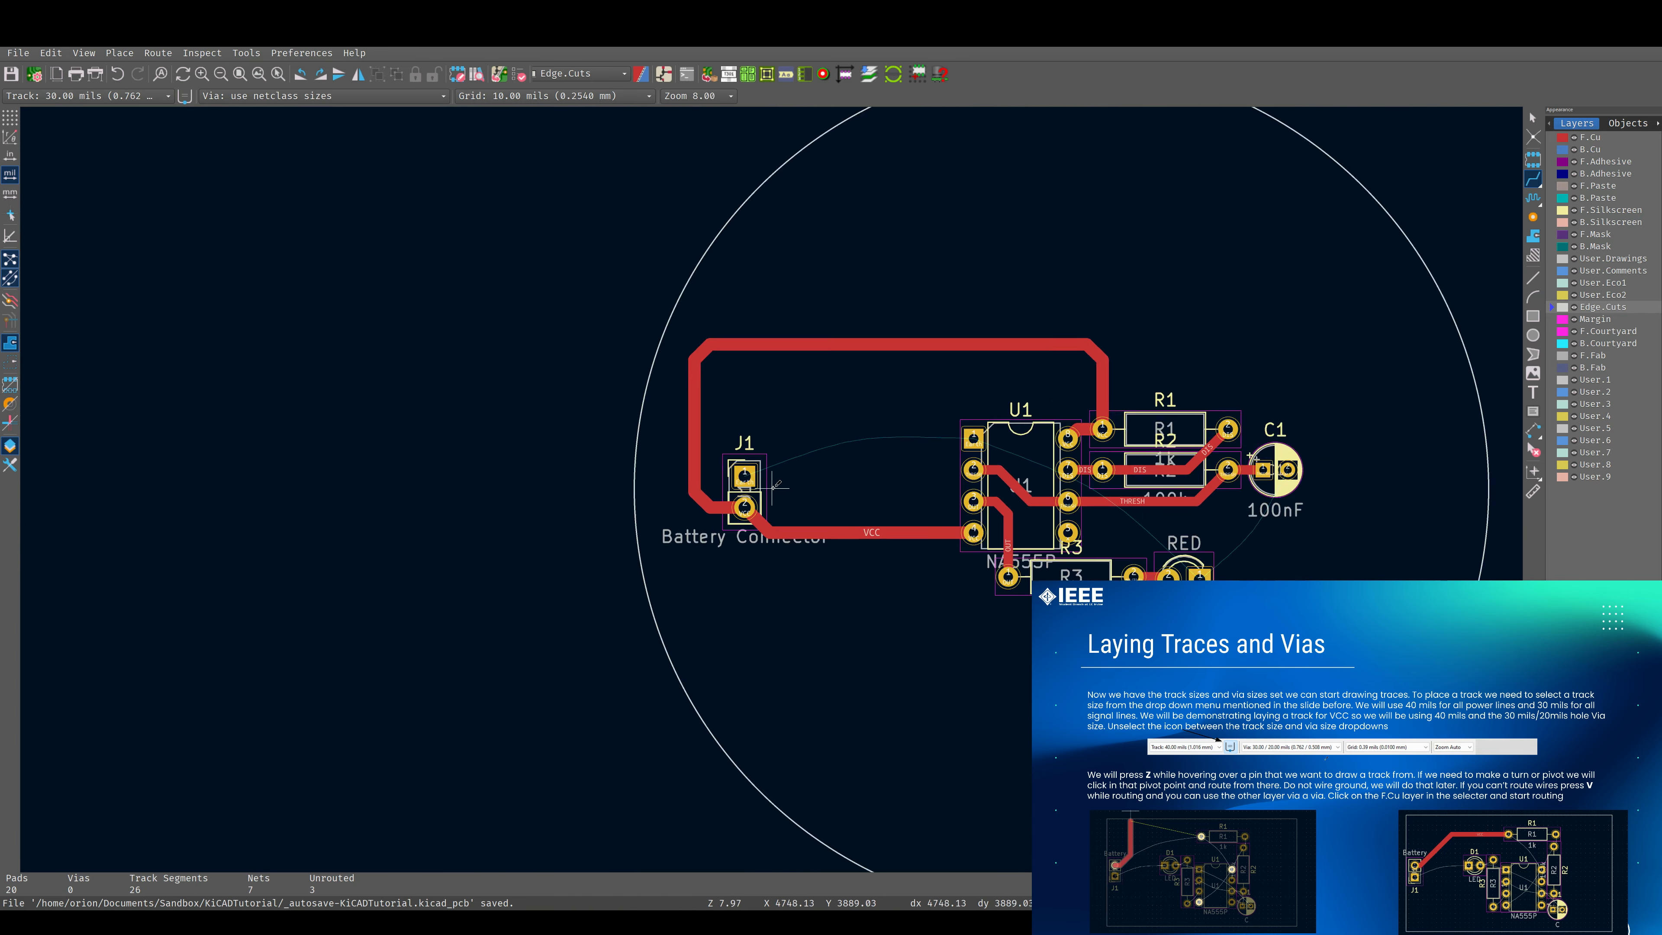
scroll(945, 415, "up", 2)
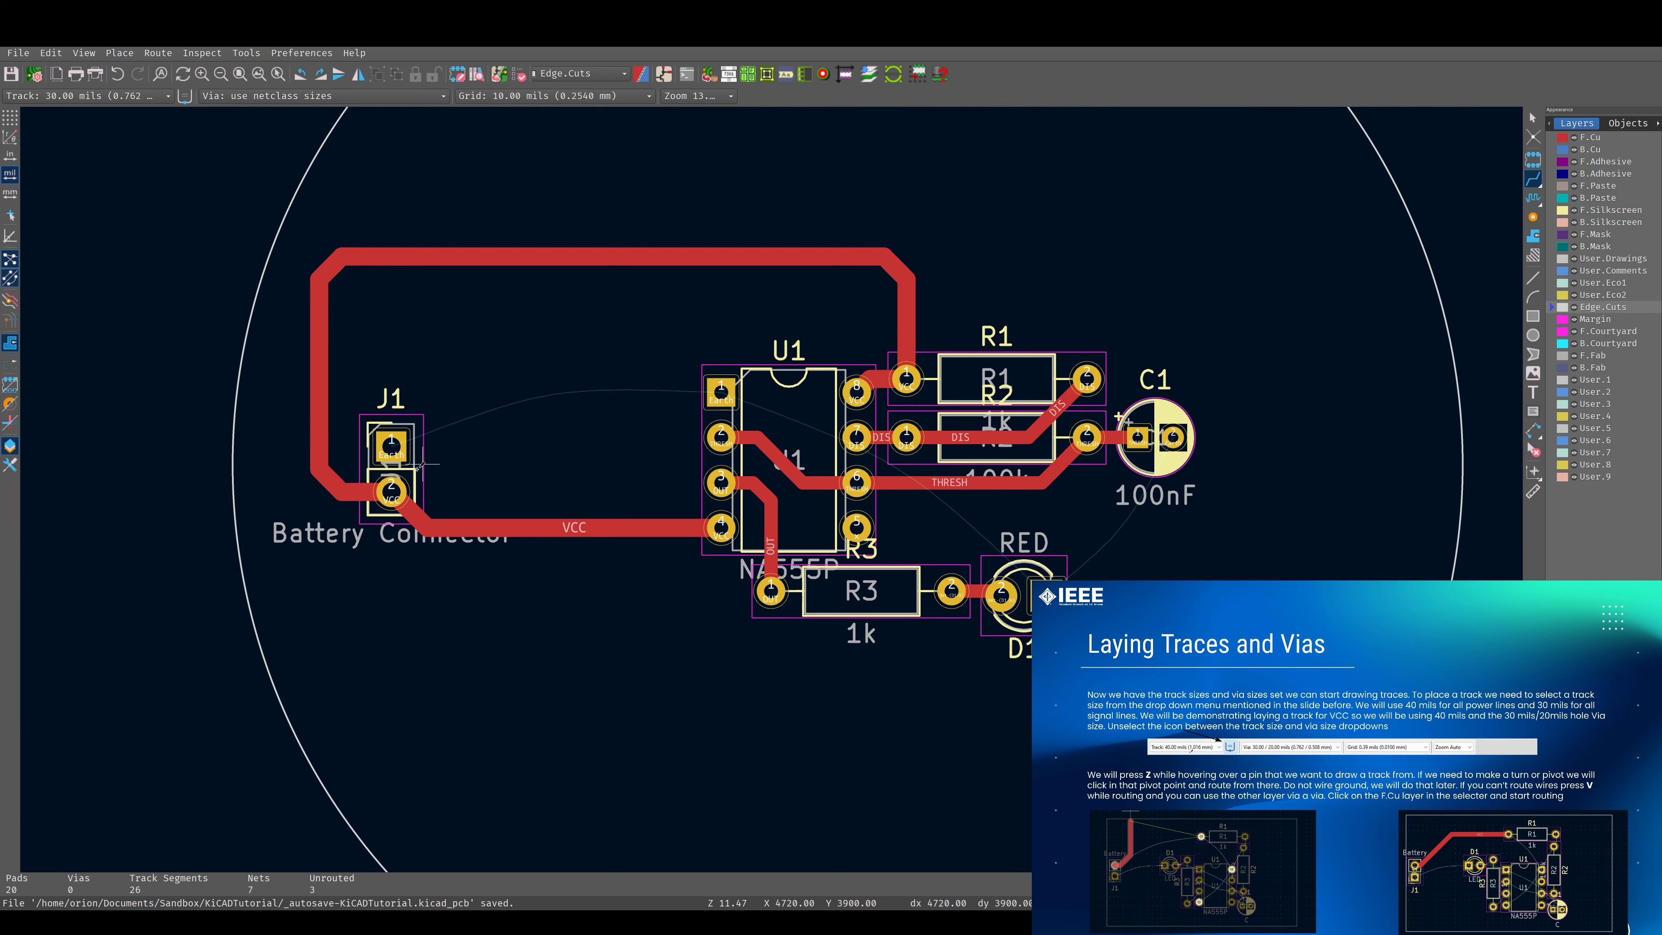
left_click(392, 447)
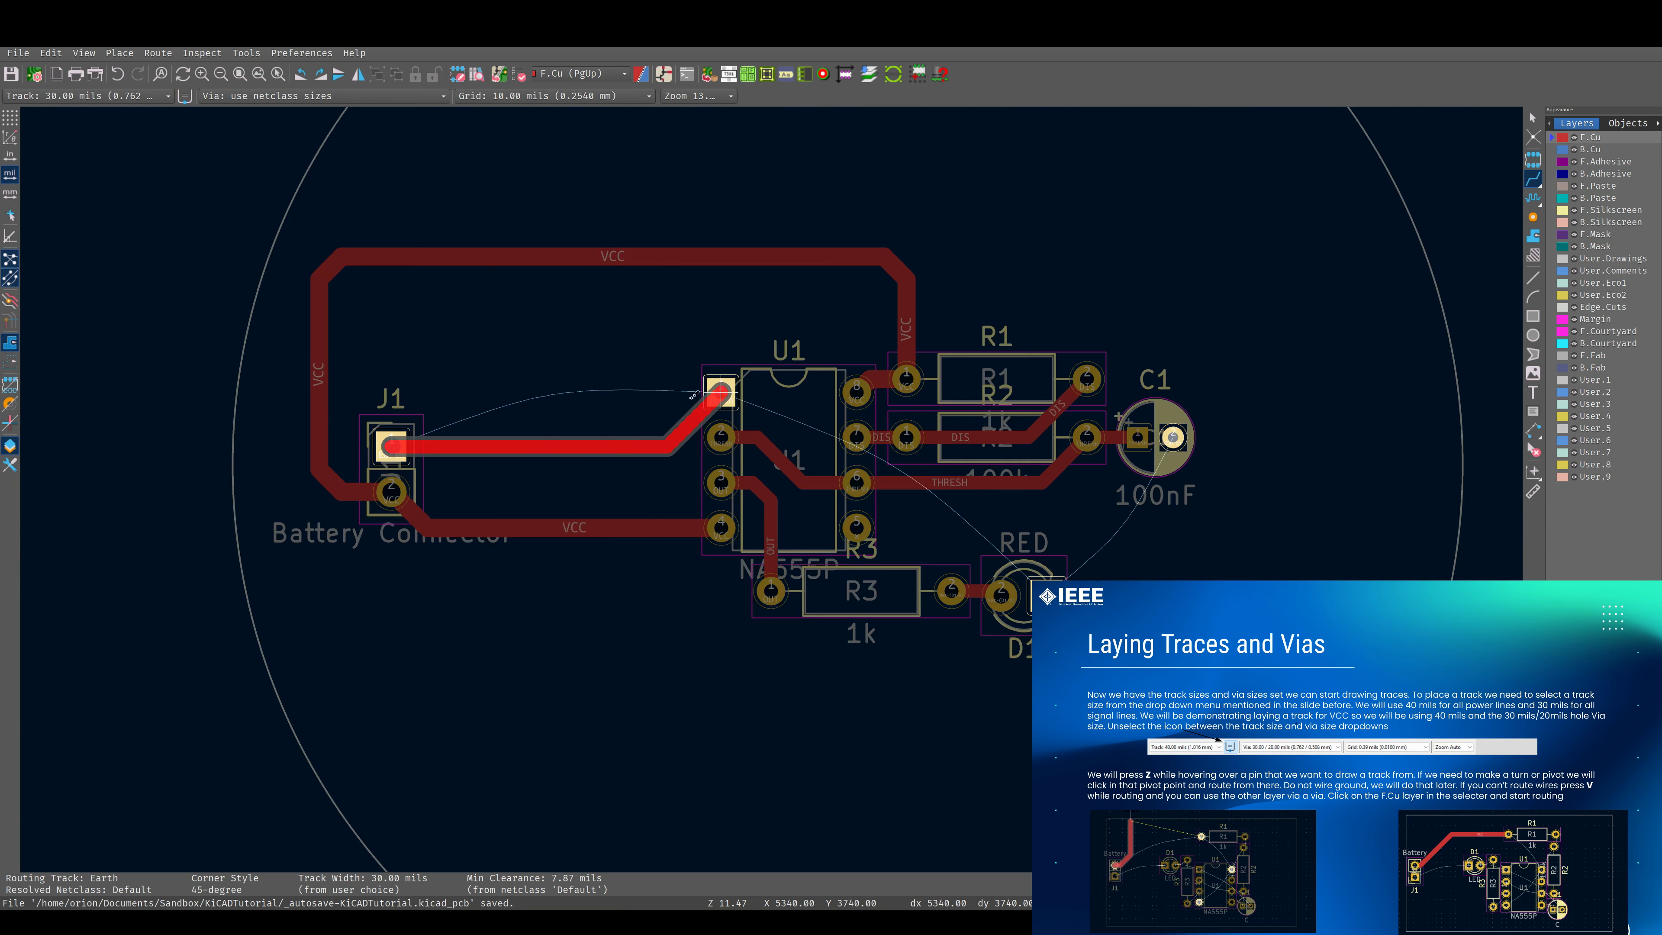
key("Escape")
scroll(716, 458, "up", 6)
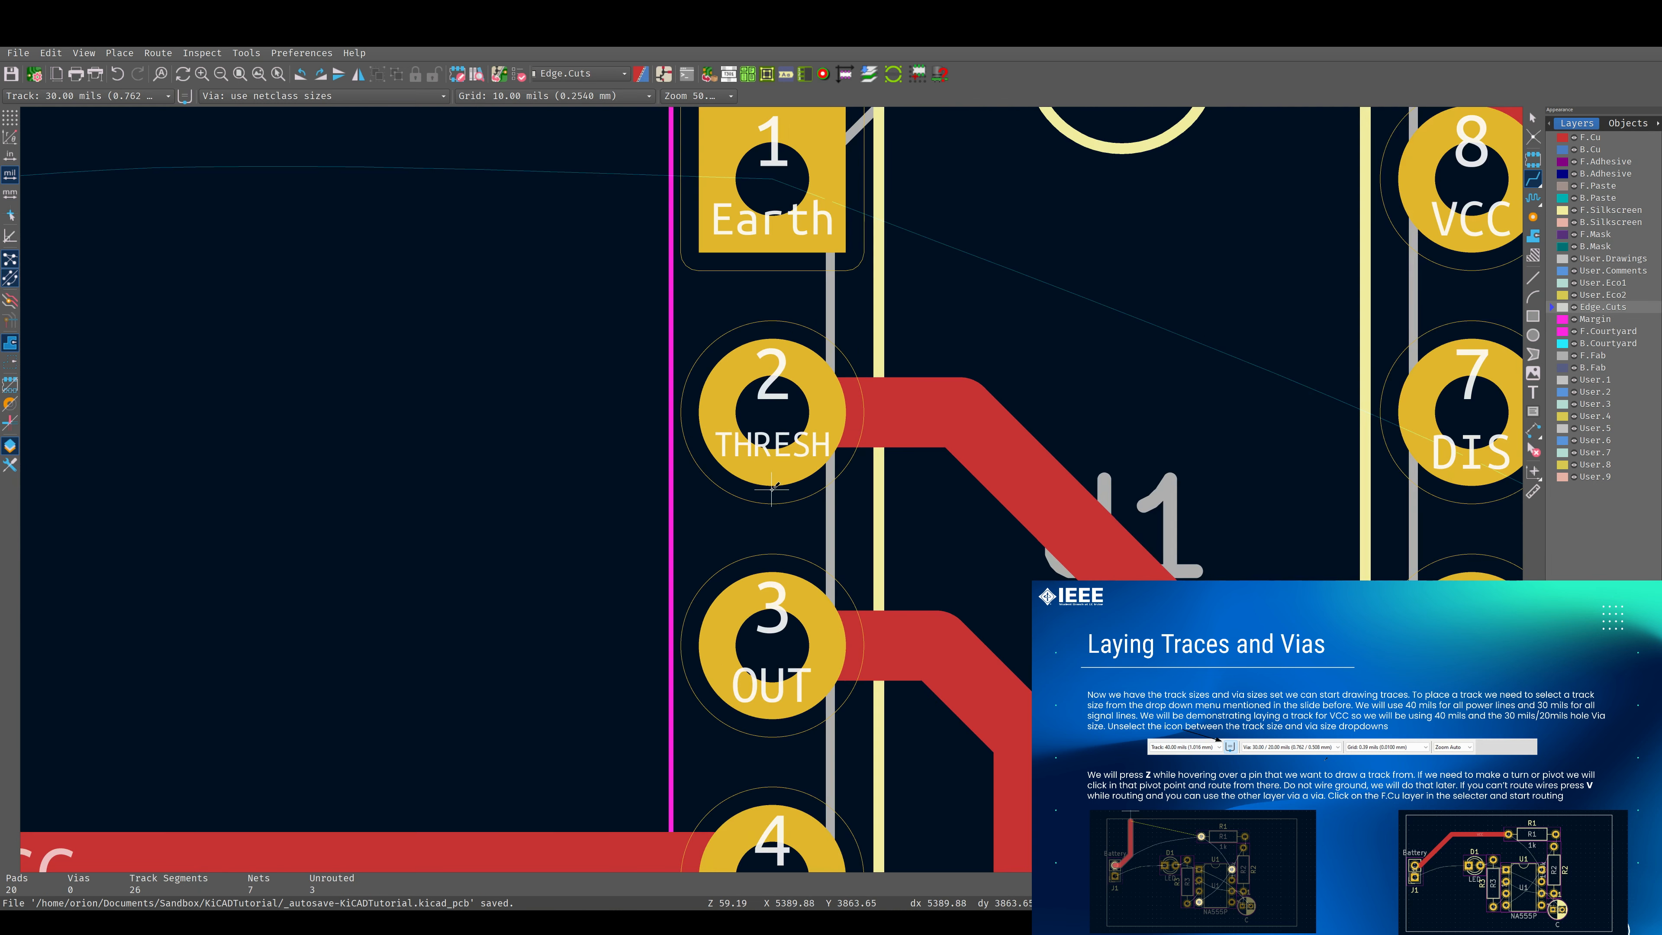
left_click(756, 417)
key("Escape")
Examine the remaining unrouted Earth connections between J1, U1, D1 and C1.
scroll(772, 543, "down", 3)
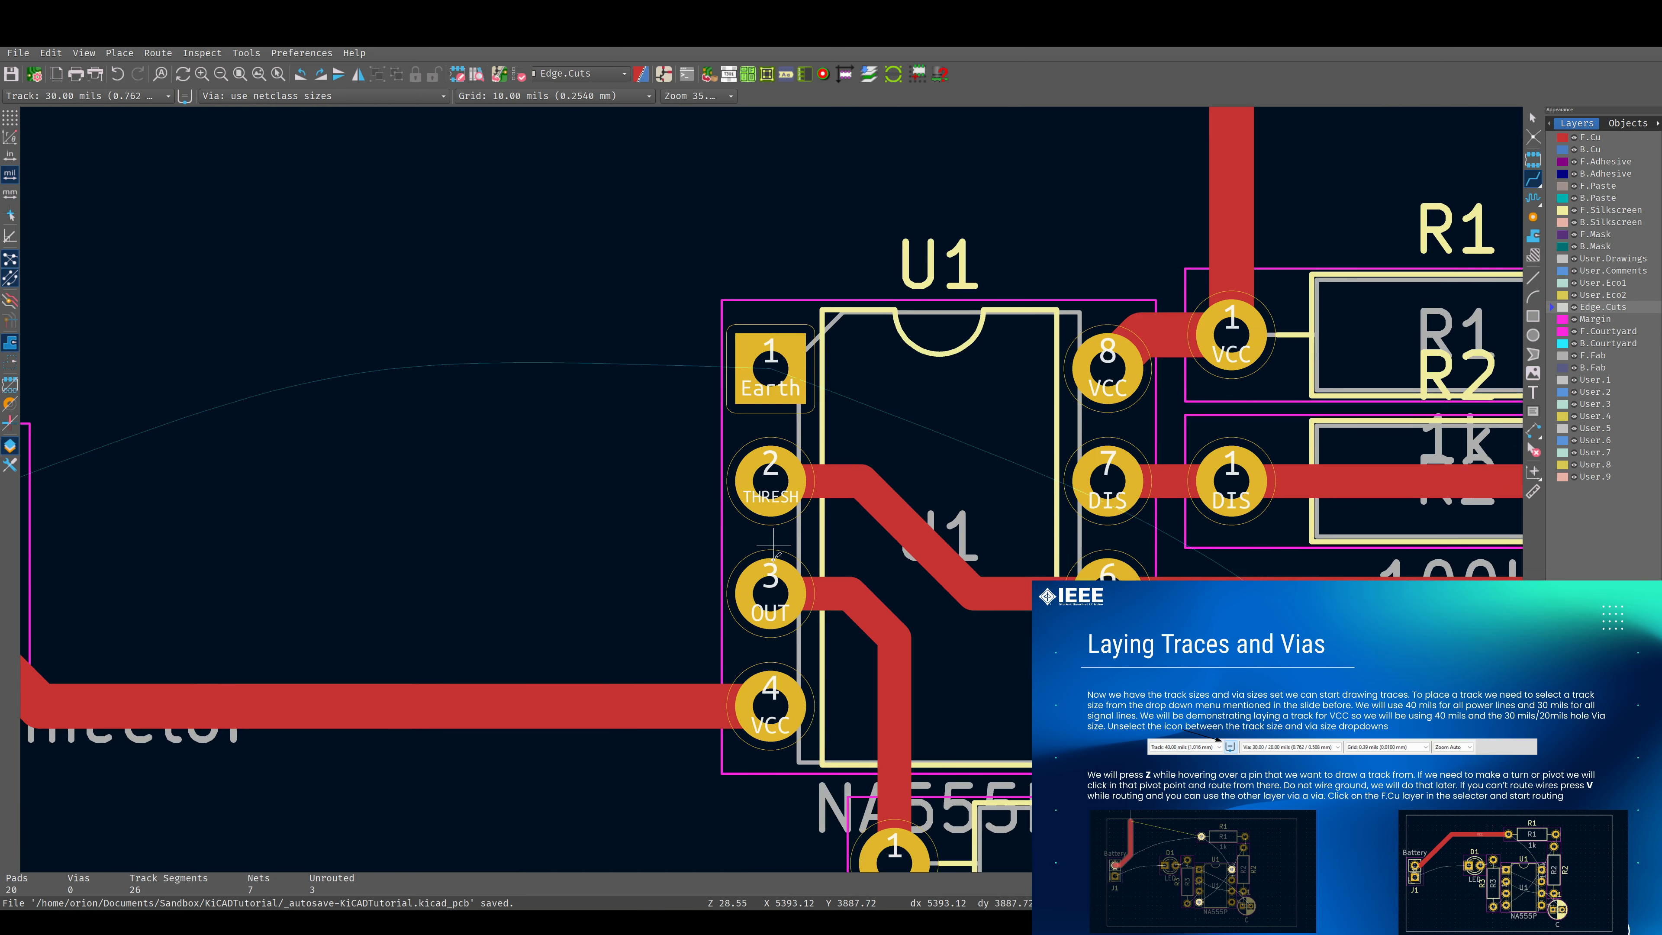
scroll(788, 648, "down", 3)
scroll(975, 301, "down", 2)
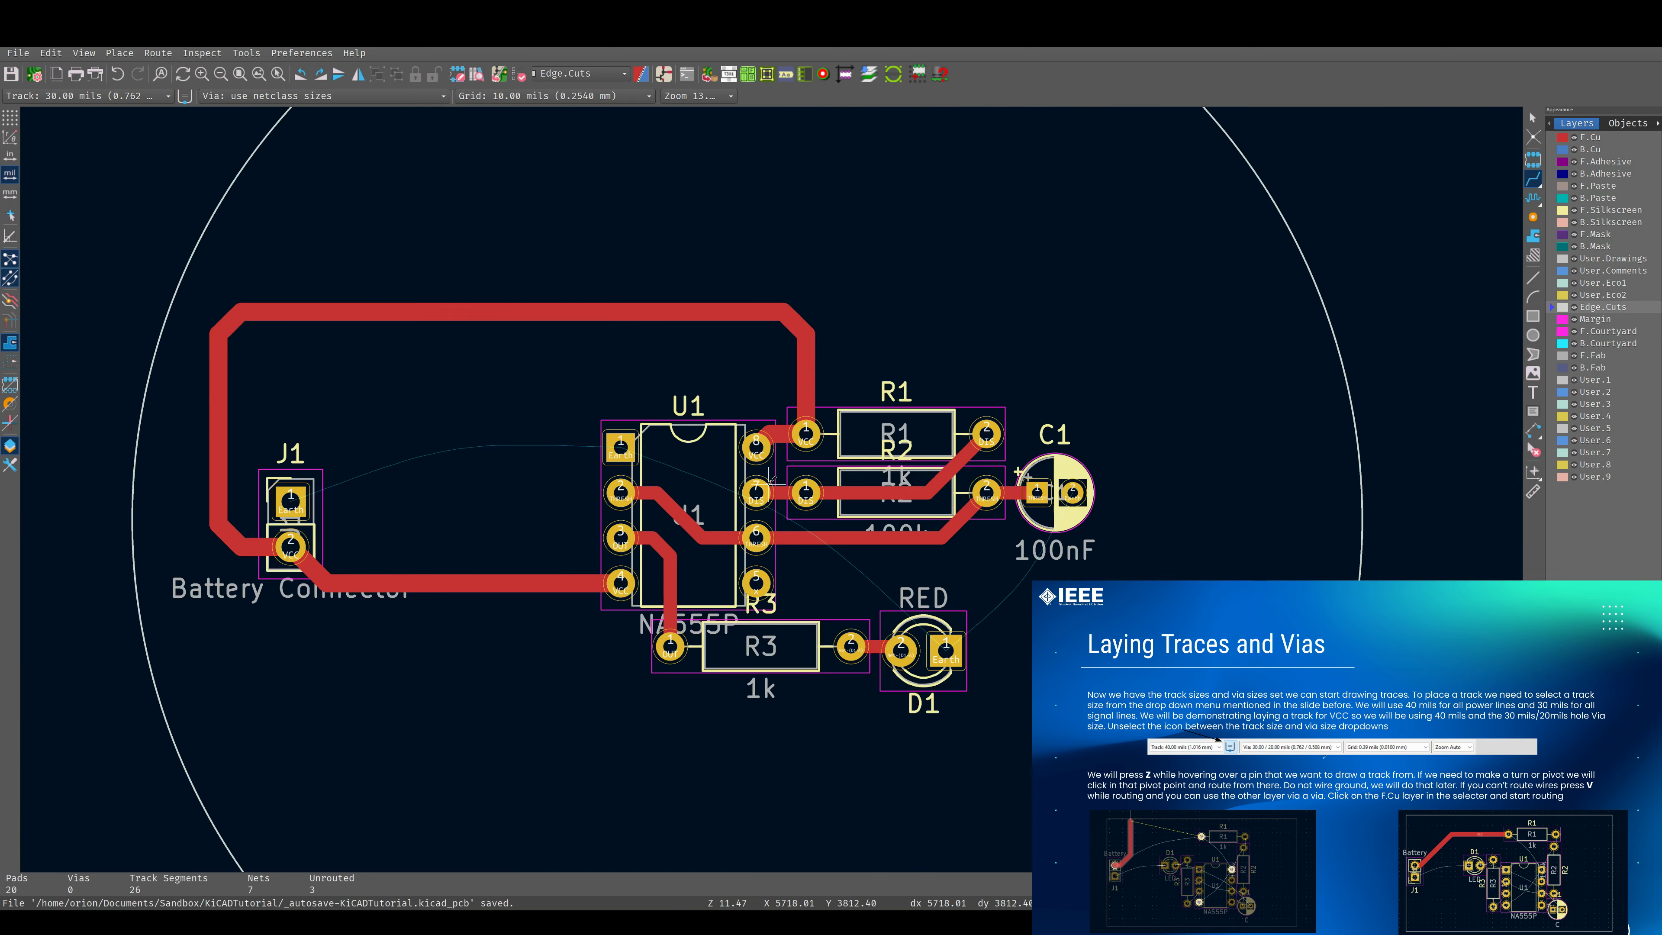
scroll(770, 487, "up", 2)
scroll(1186, 531, "up", 3)
scroll(771, 489, "down", 6)
middle_click_drag(682, 610, 968, 491)
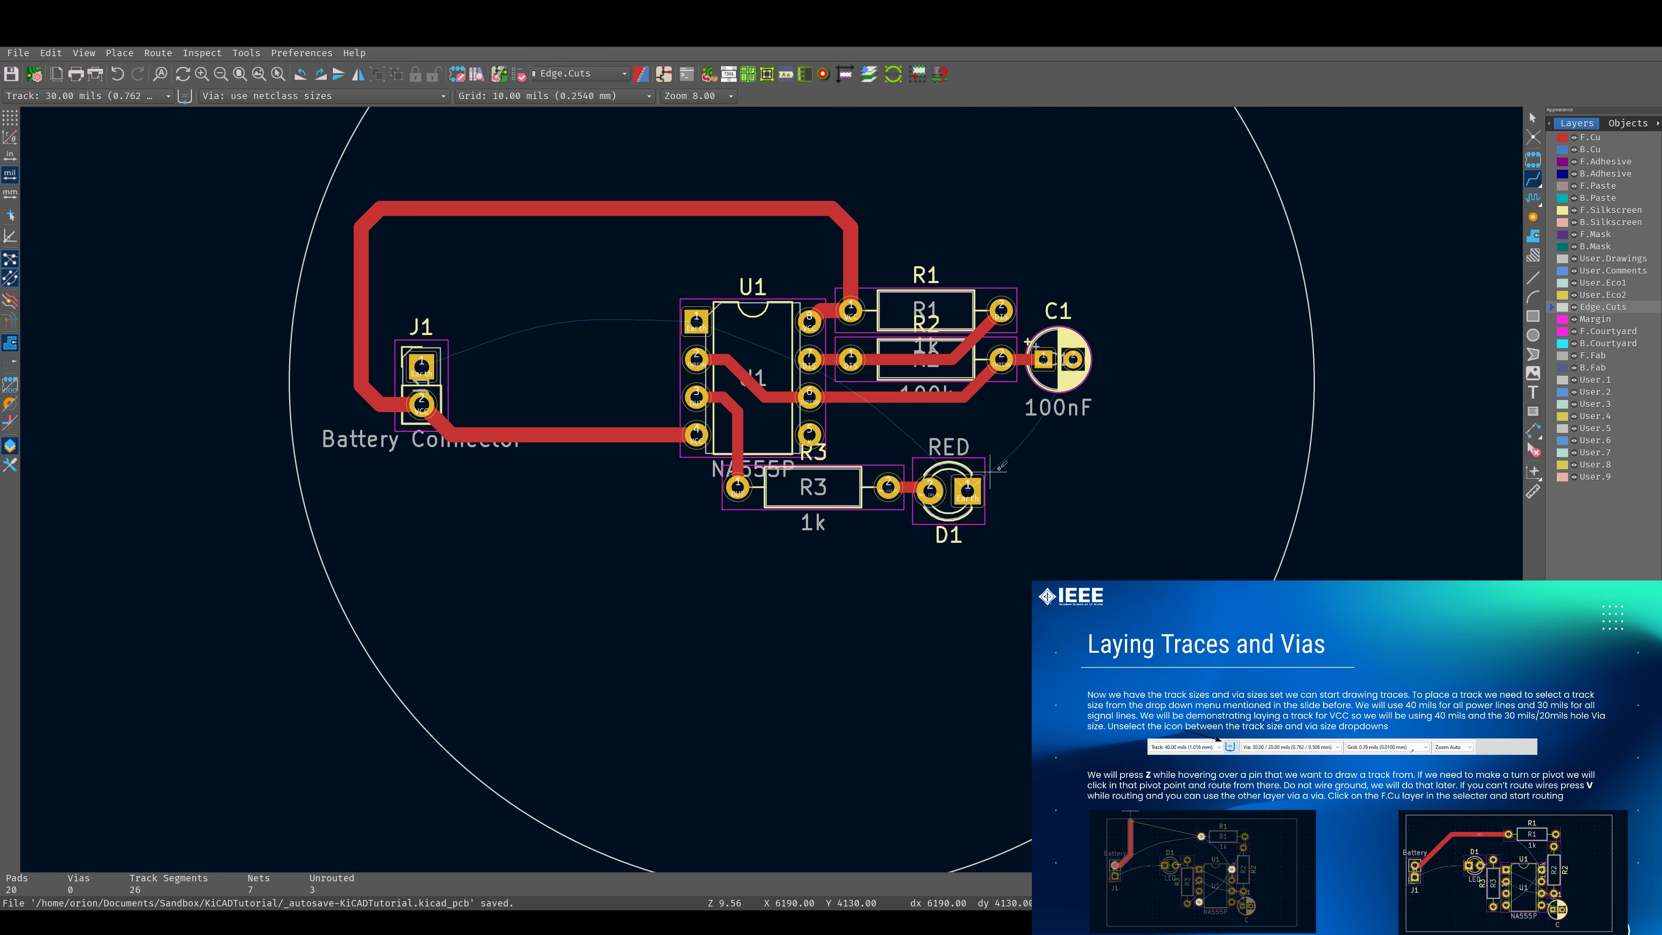
scroll(770, 488, "up", 5)
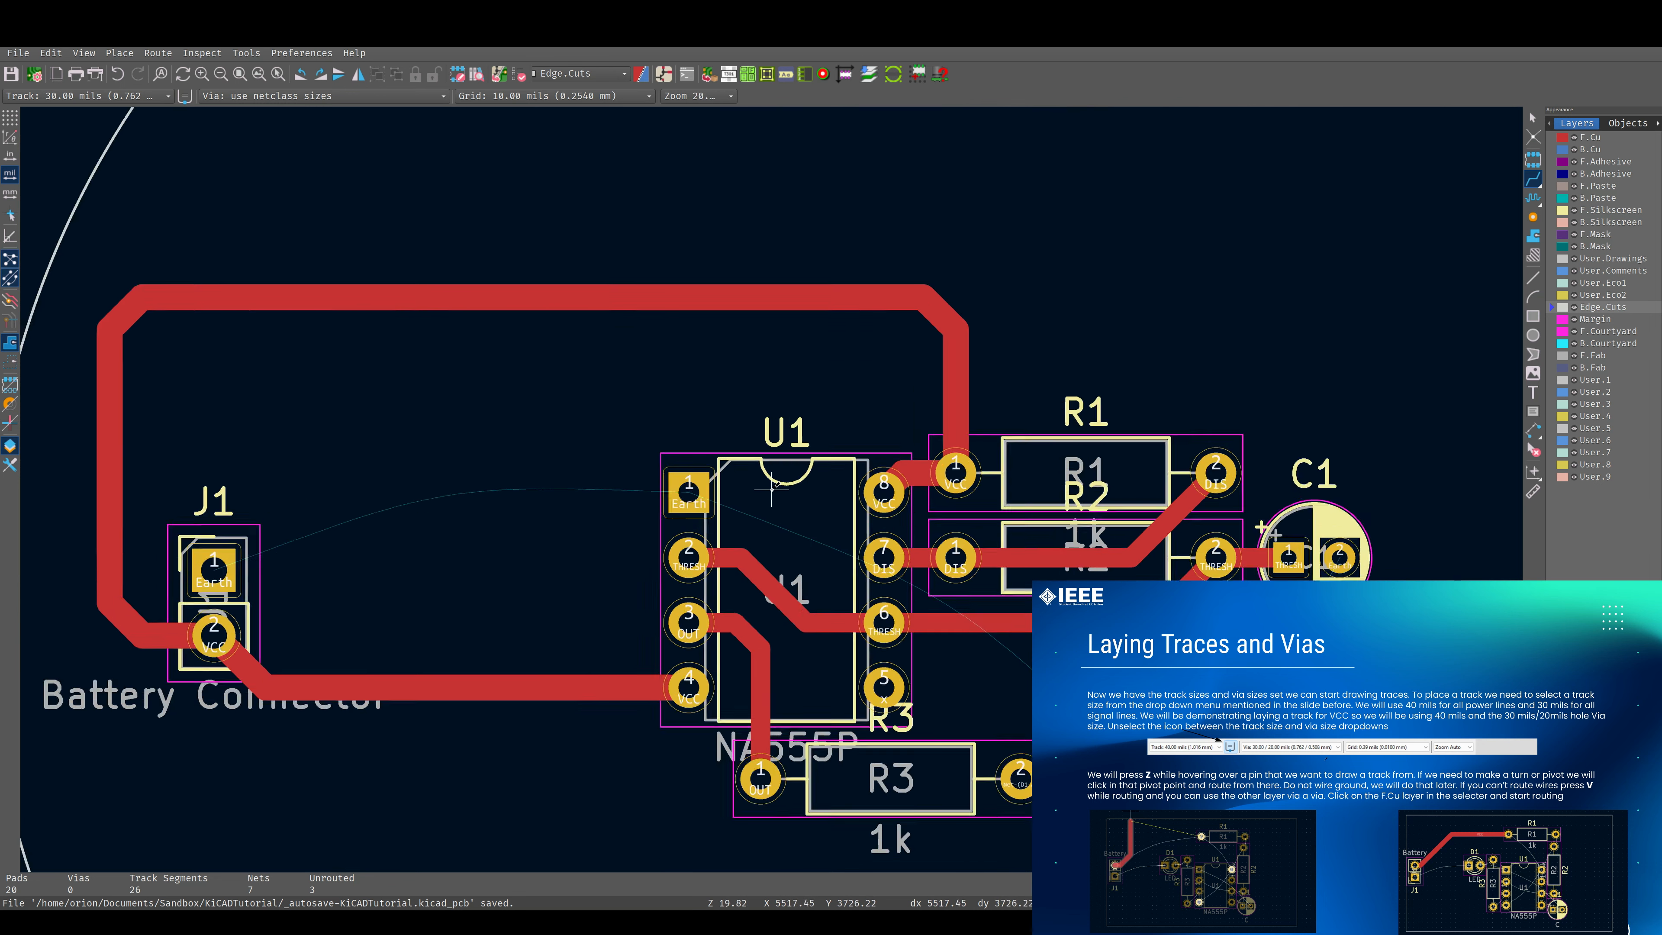
scroll(770, 487, "down", 5)
scroll(772, 488, "up", 5)
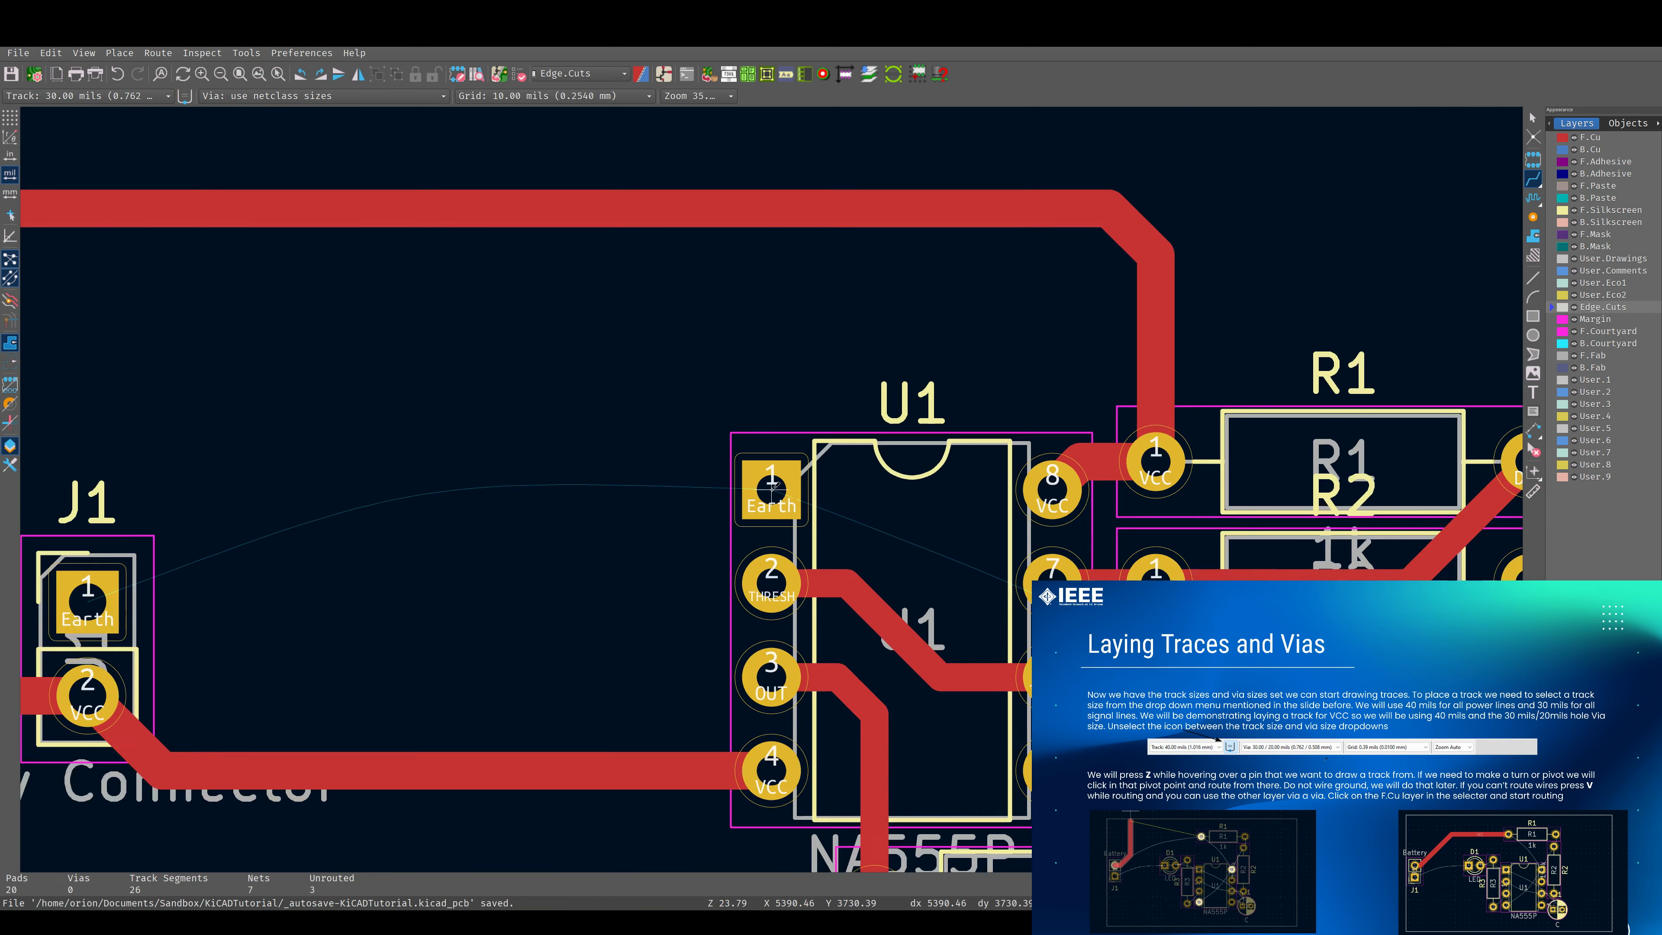
scroll(772, 487, "down", 5)
scroll(790, 483, "up", 5)
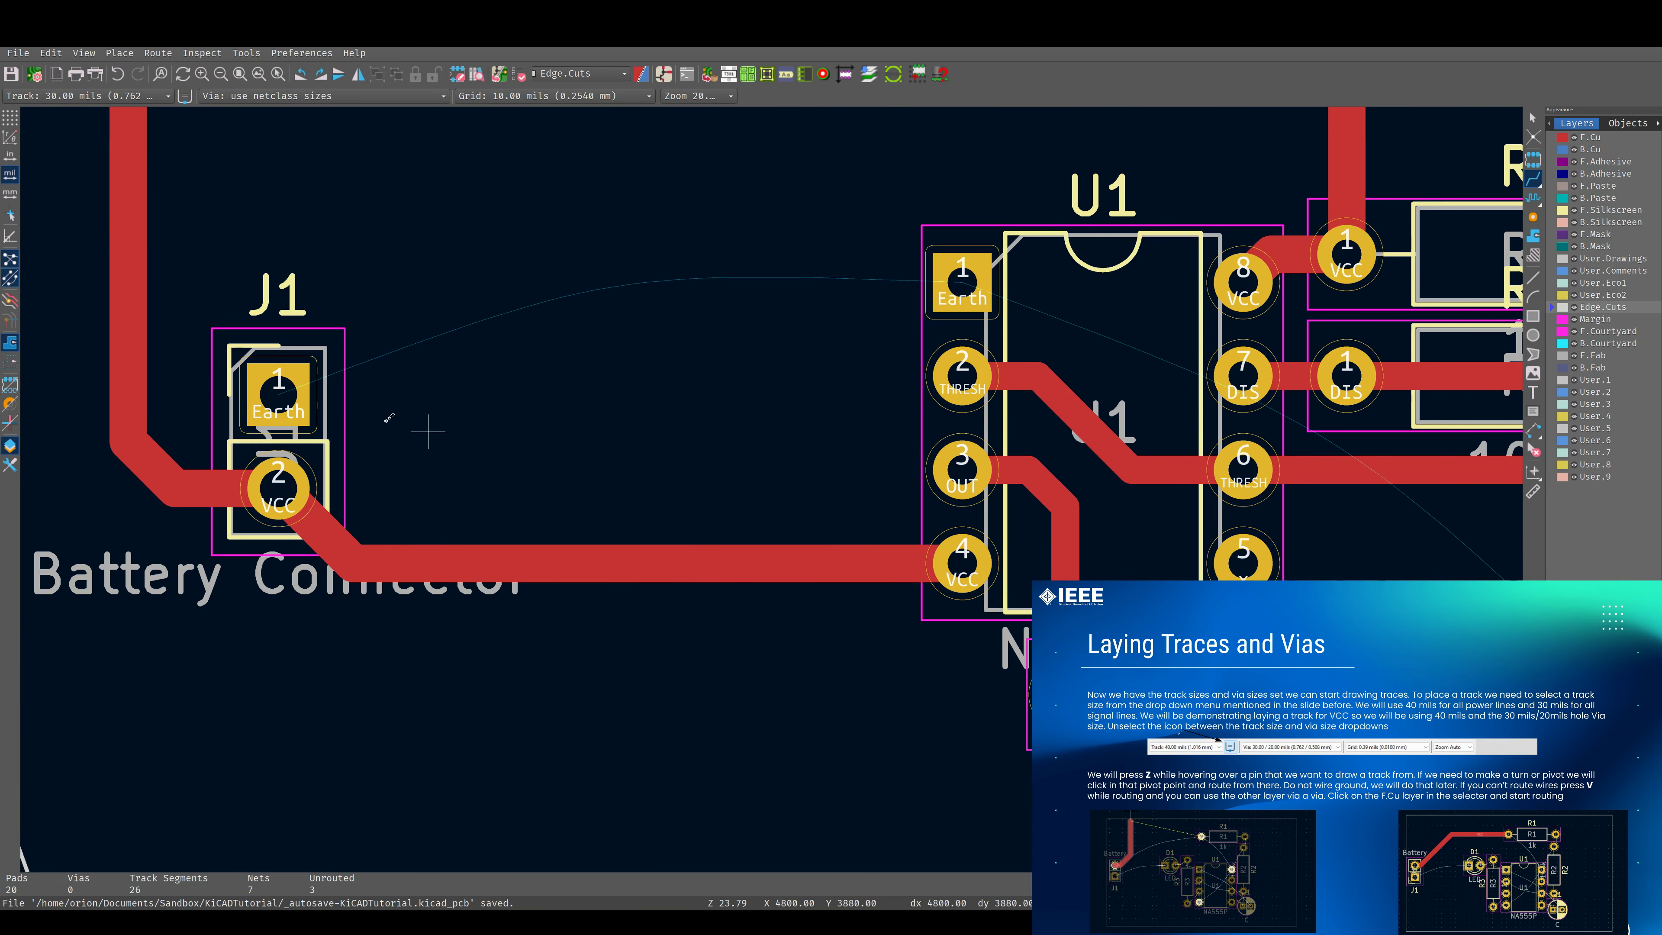
key("x")
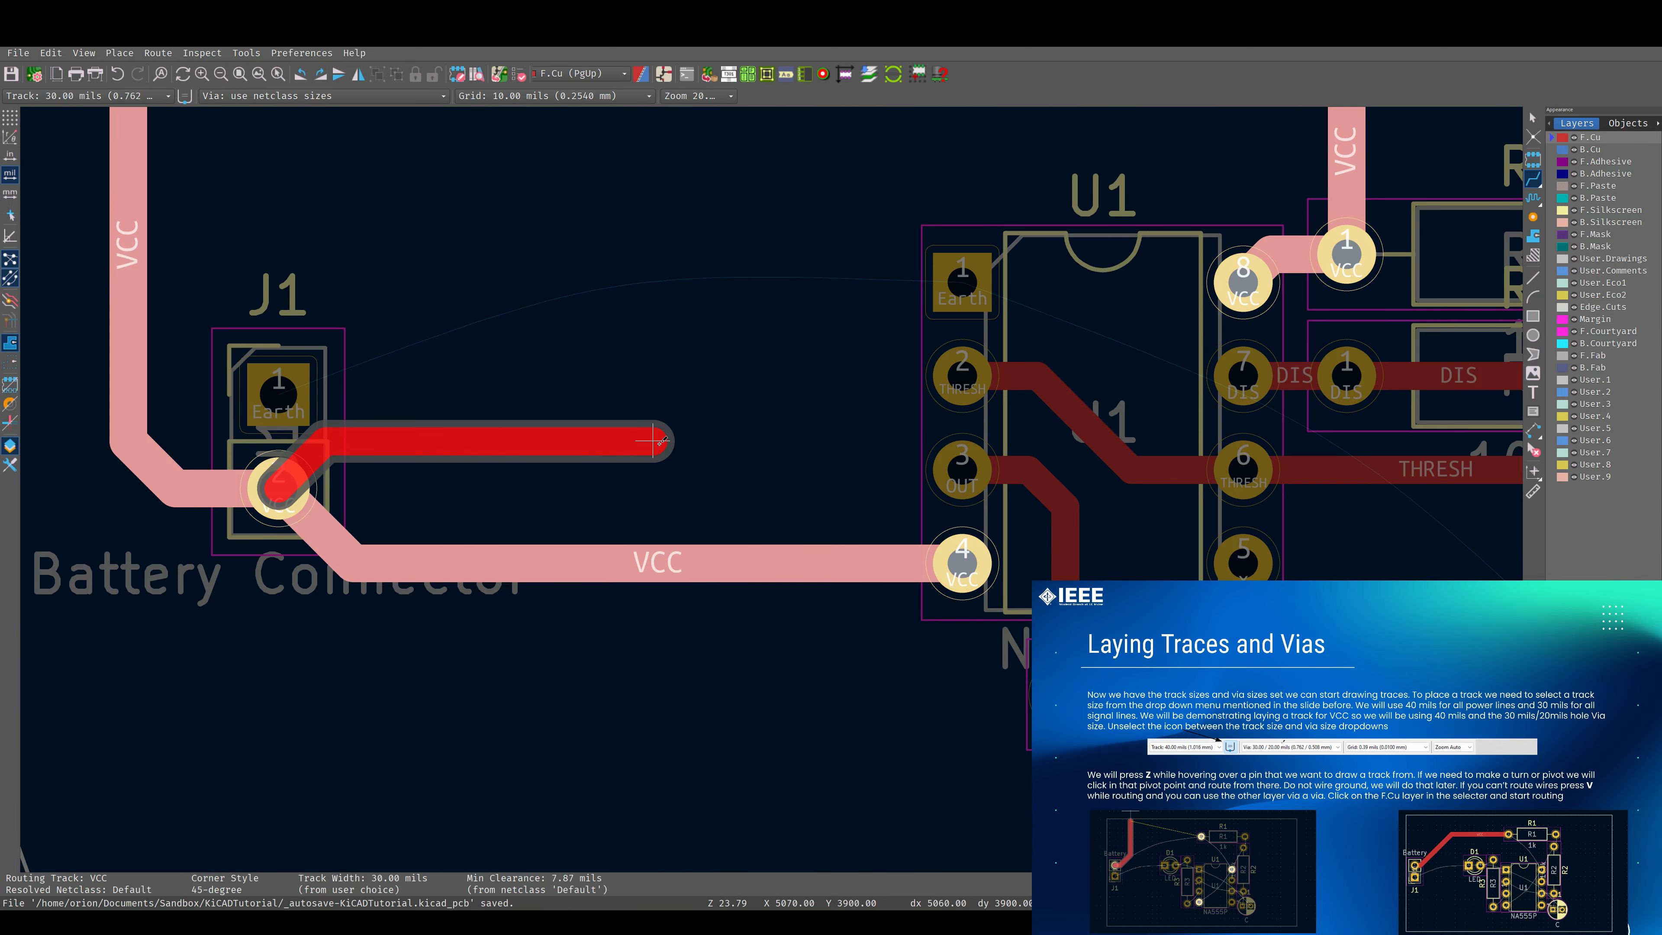
key("Escape")
key("x")
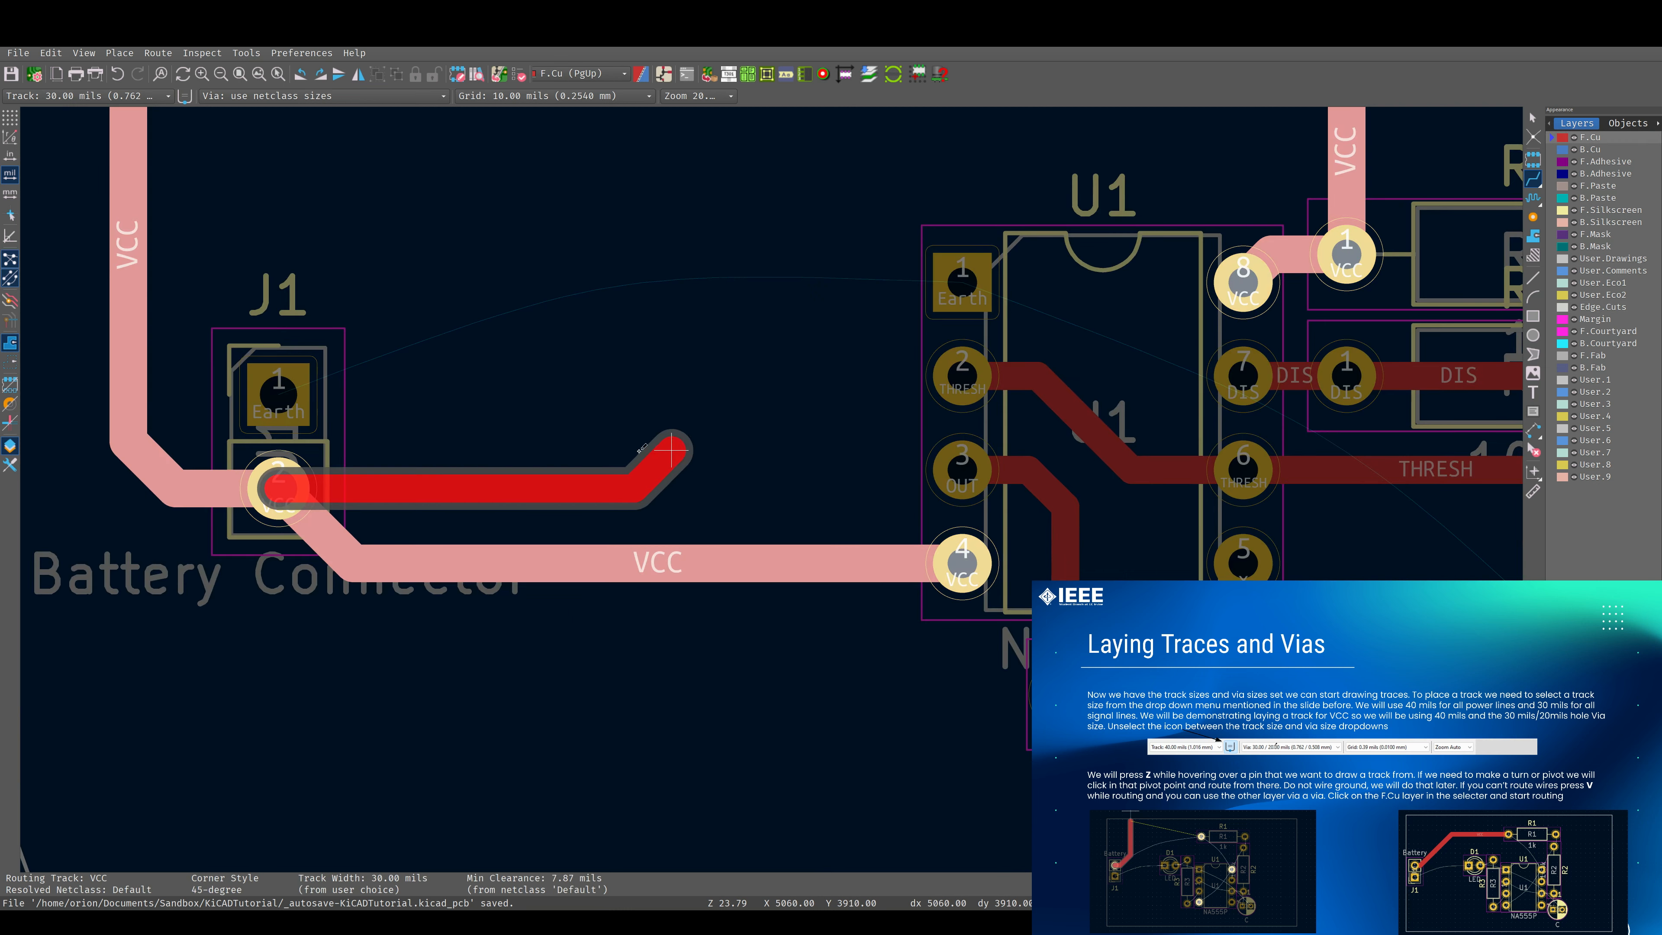
key("Escape")
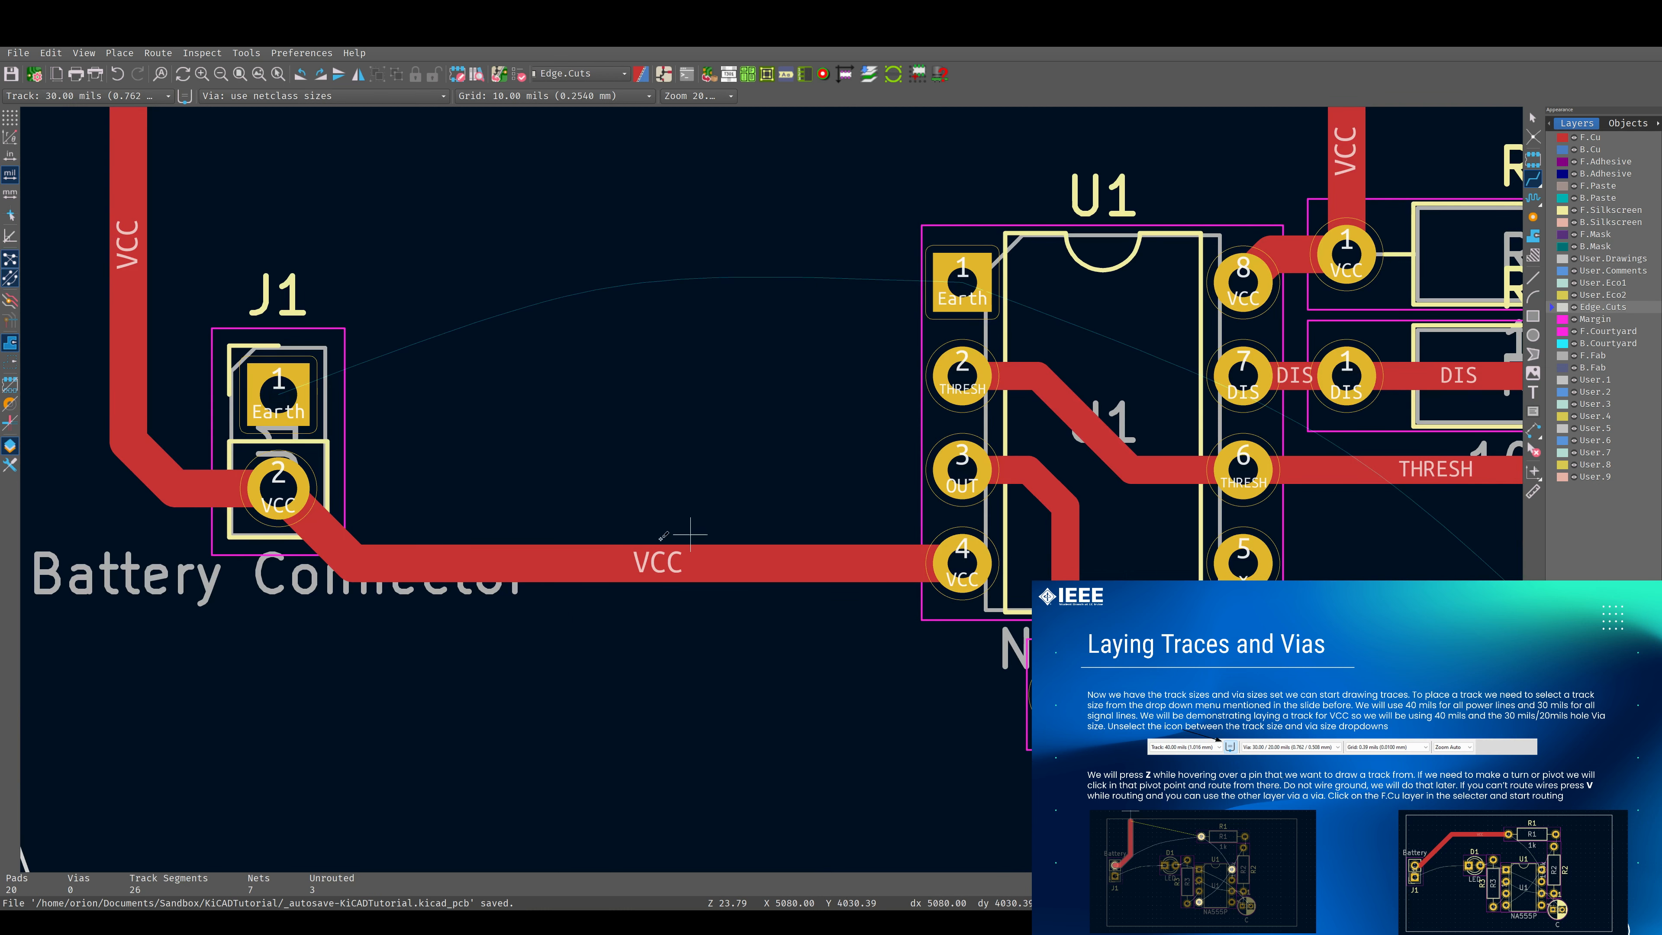
Route a 30 mils VCC track on F.Cu from J1 pad 2, place a via, and continue on B.Cu diagonally down and below R3.
key("x")
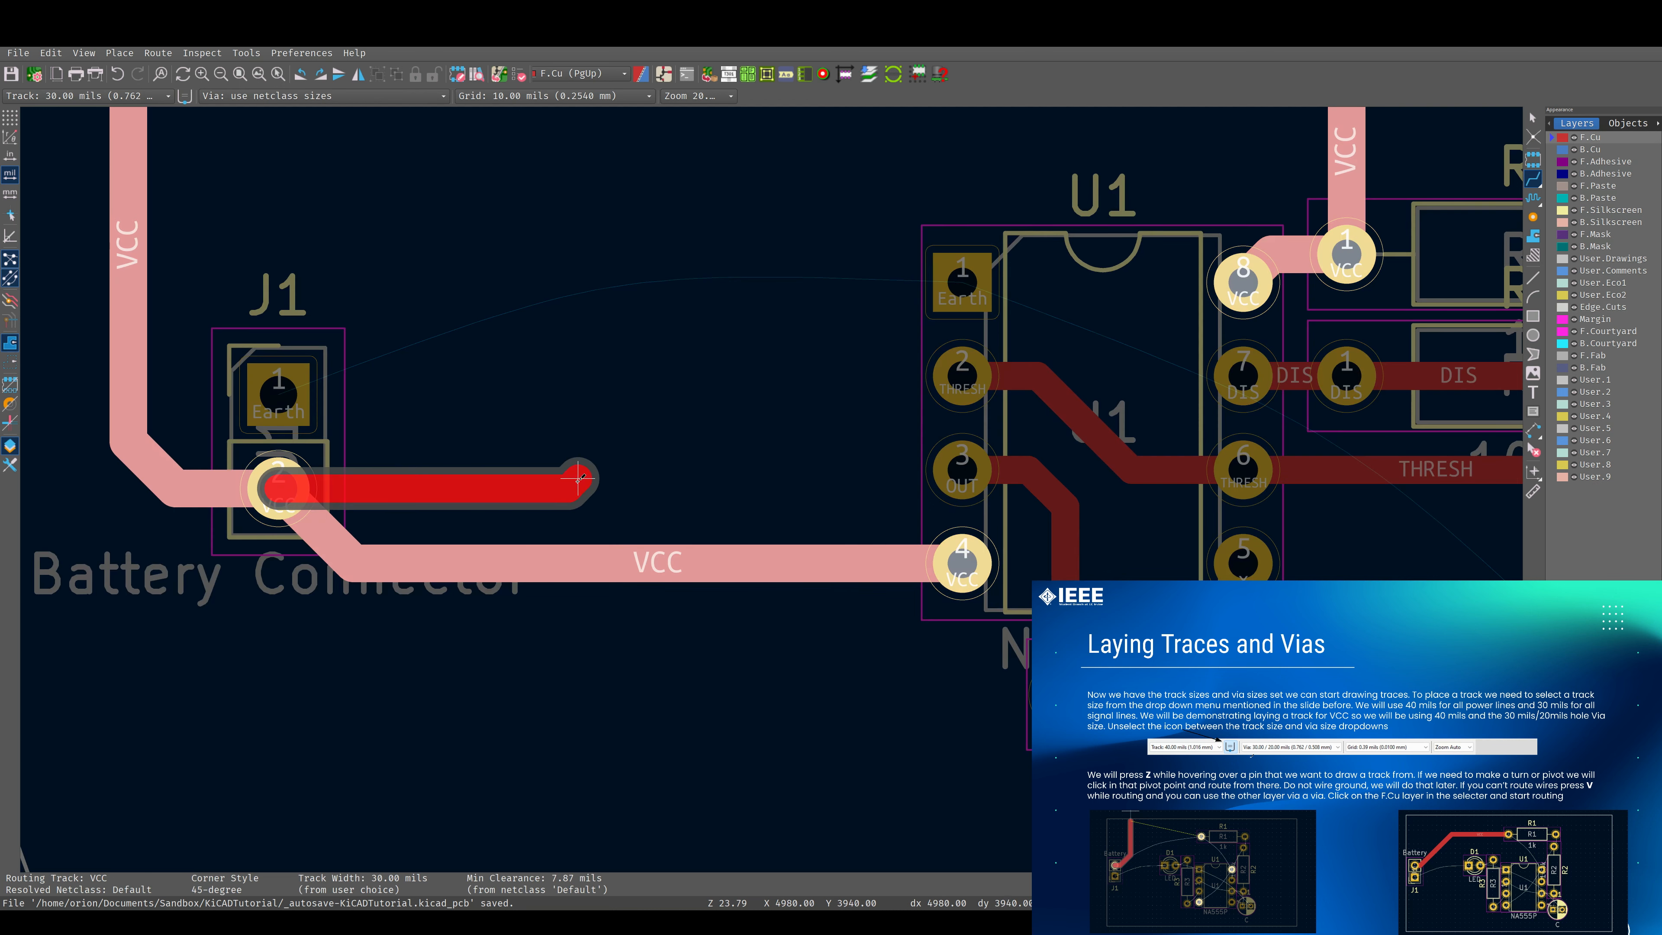
key("v")
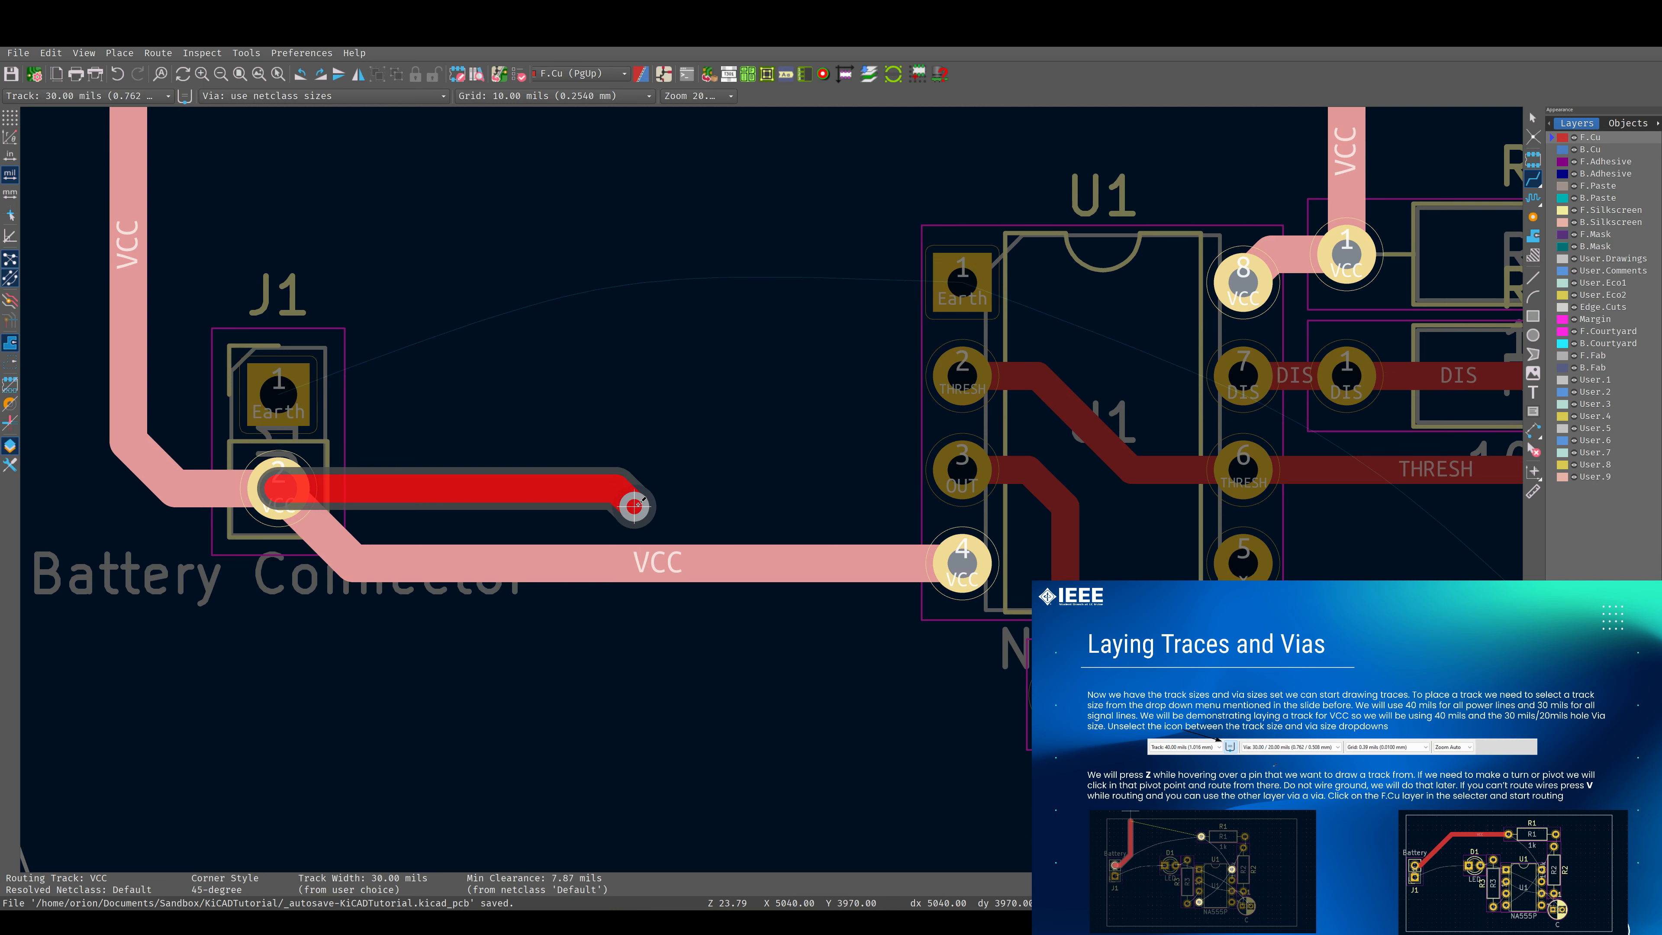
left_click(634, 505)
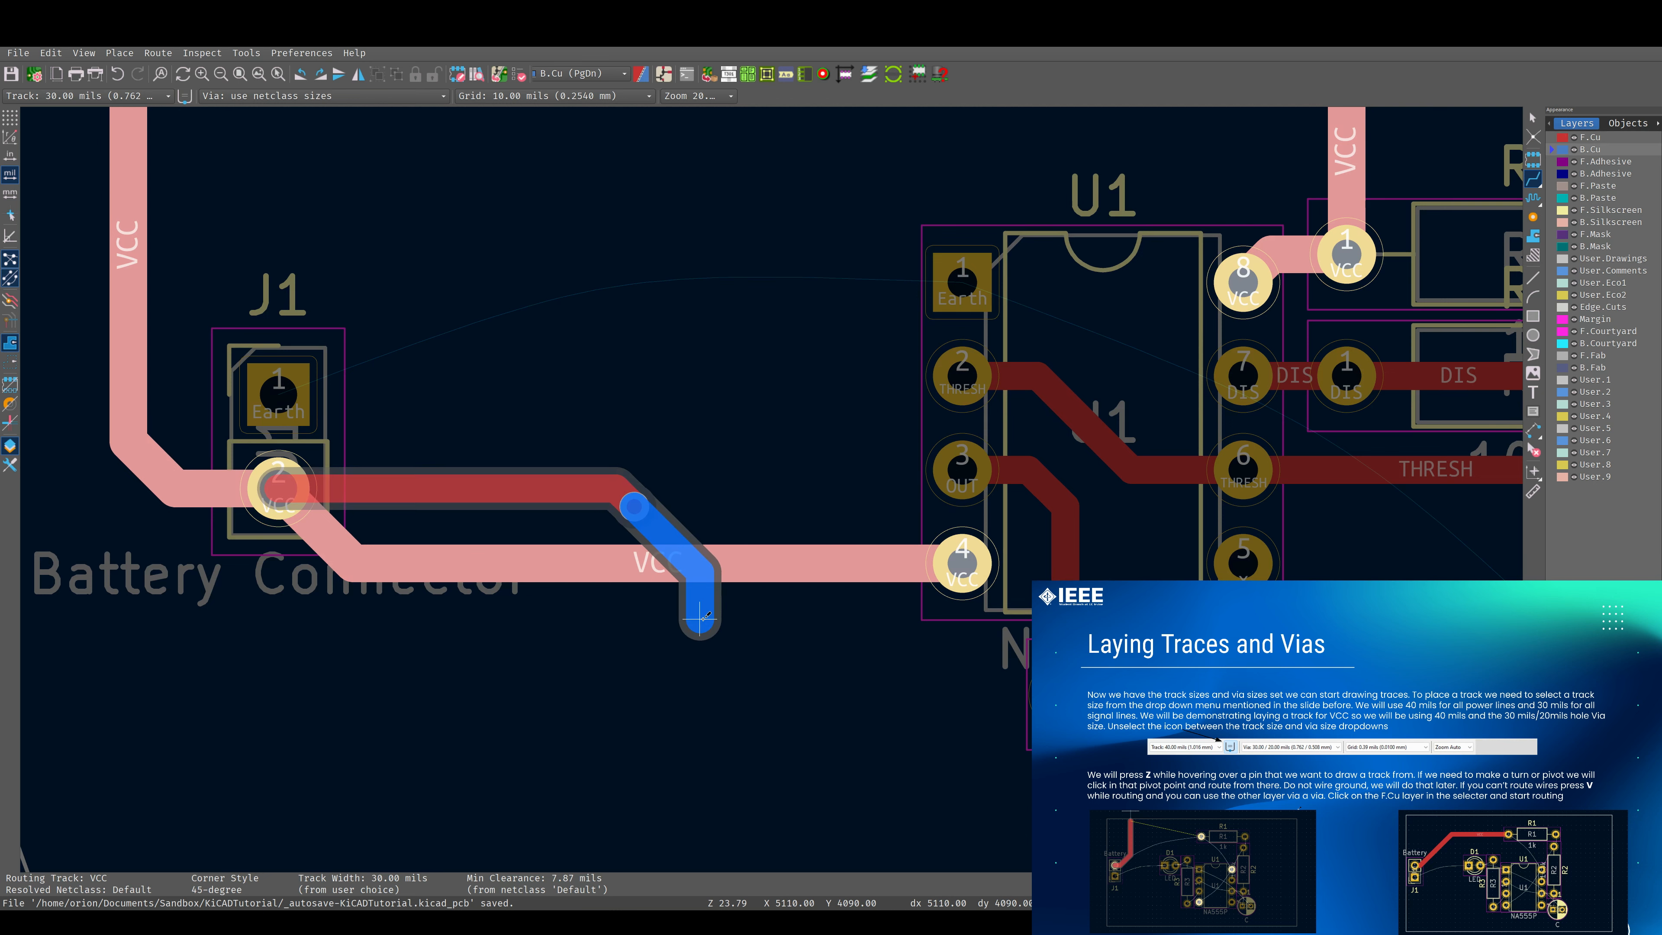
scroll(700, 617, "down", 5)
scroll(752, 485, "up", 4)
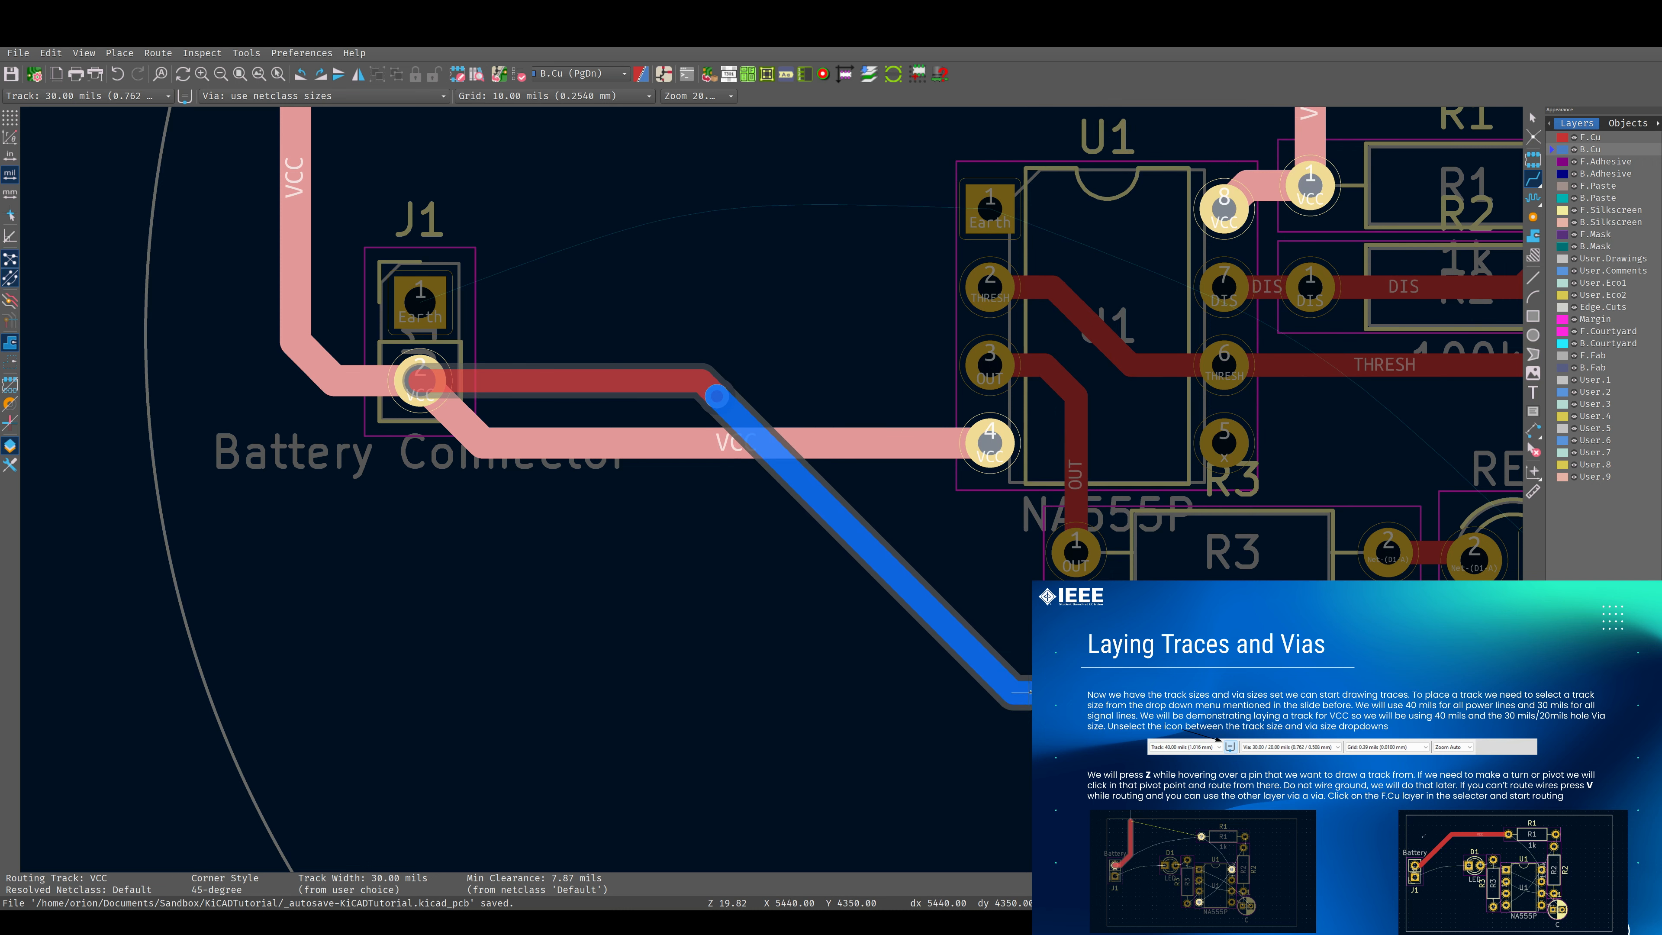
left_click(1035, 684)
middle_click_drag(1101, 656, 832, 650)
left_click(1110, 676)
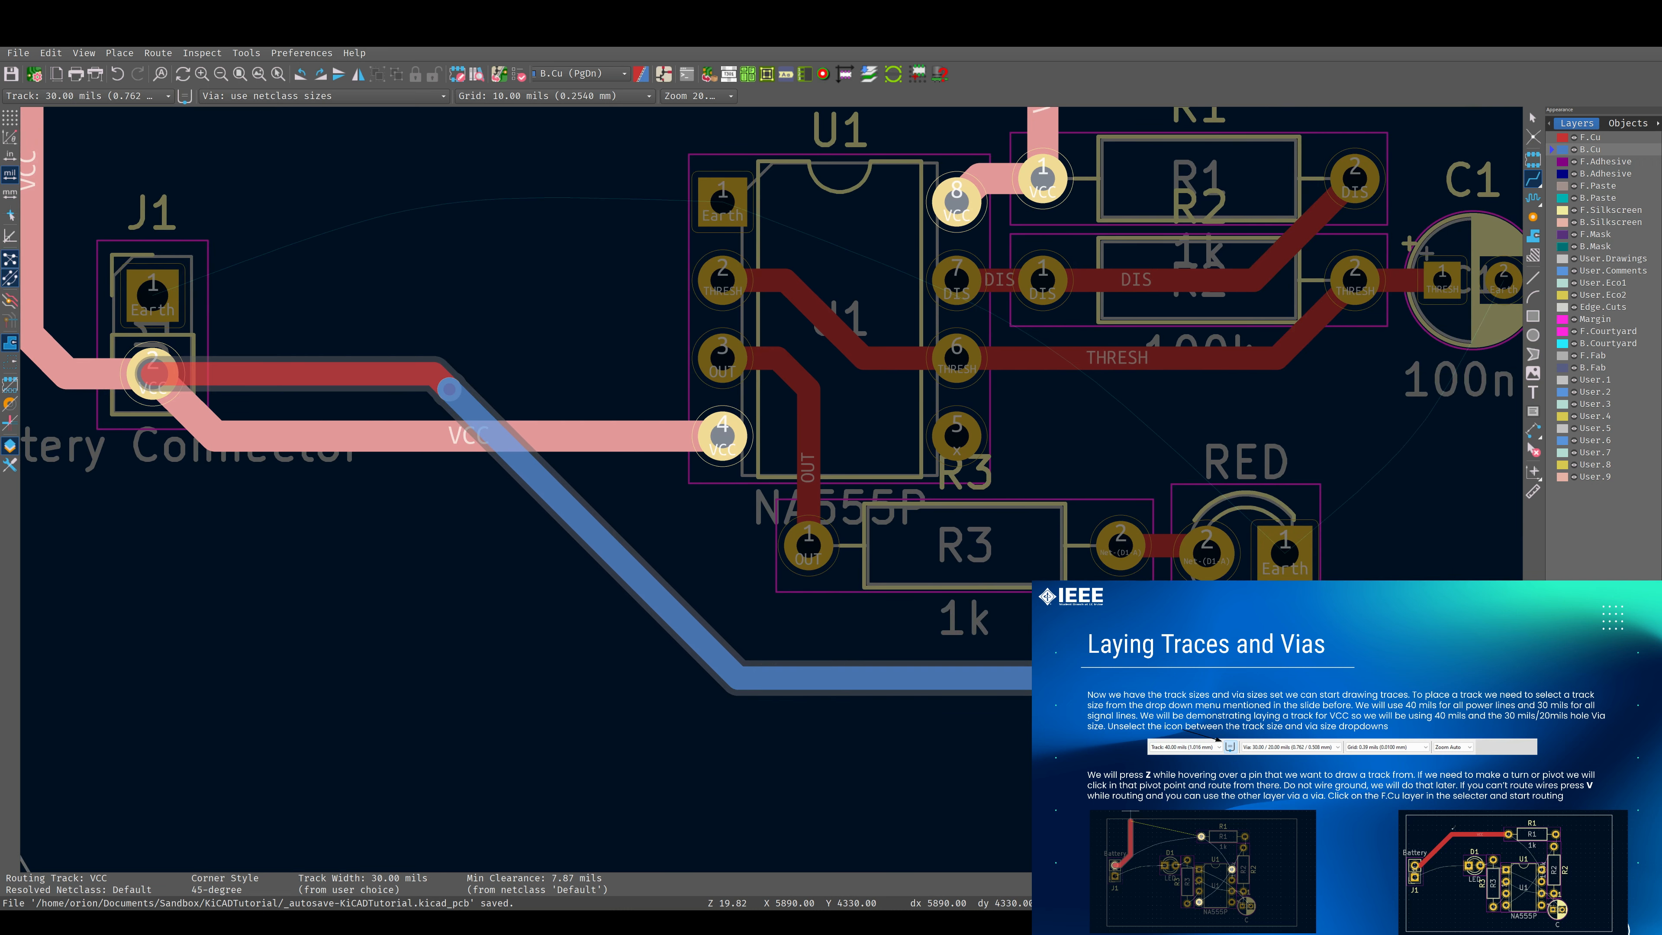
key("Escape")
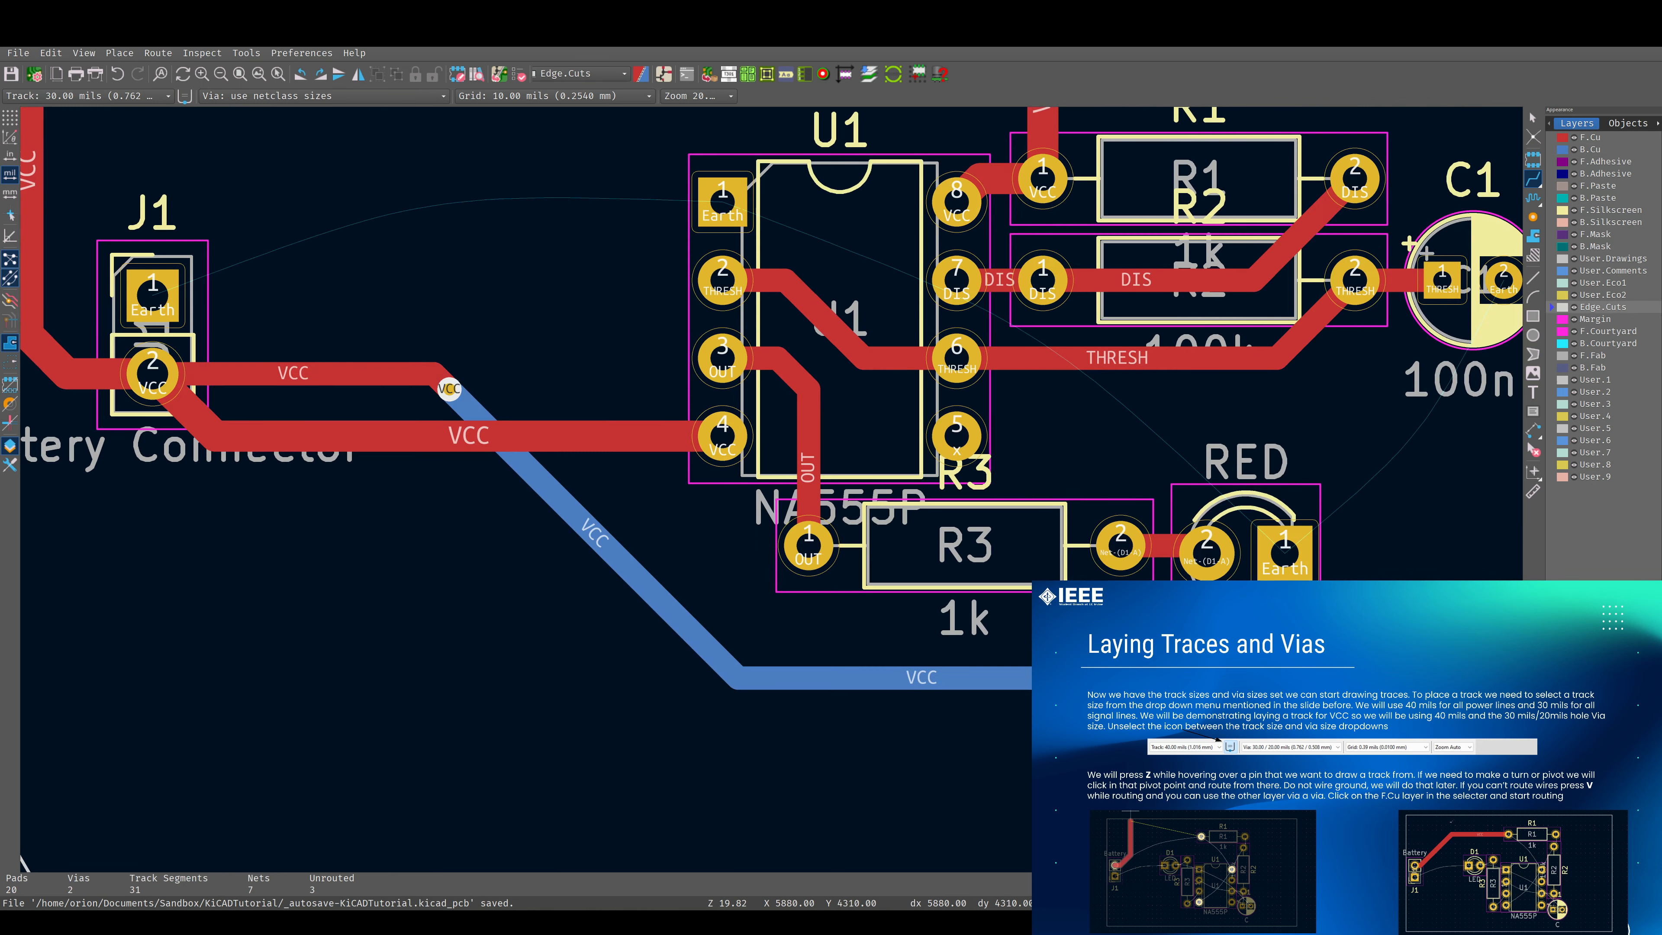
Delete the end of the demonstration VCC track below R3 and its horizontal and diagonal B.Cu segments.
left_click(1108, 670)
key("Escape")
key("Escape")
key("Delete")
left_click(1106, 676)
key("Delete")
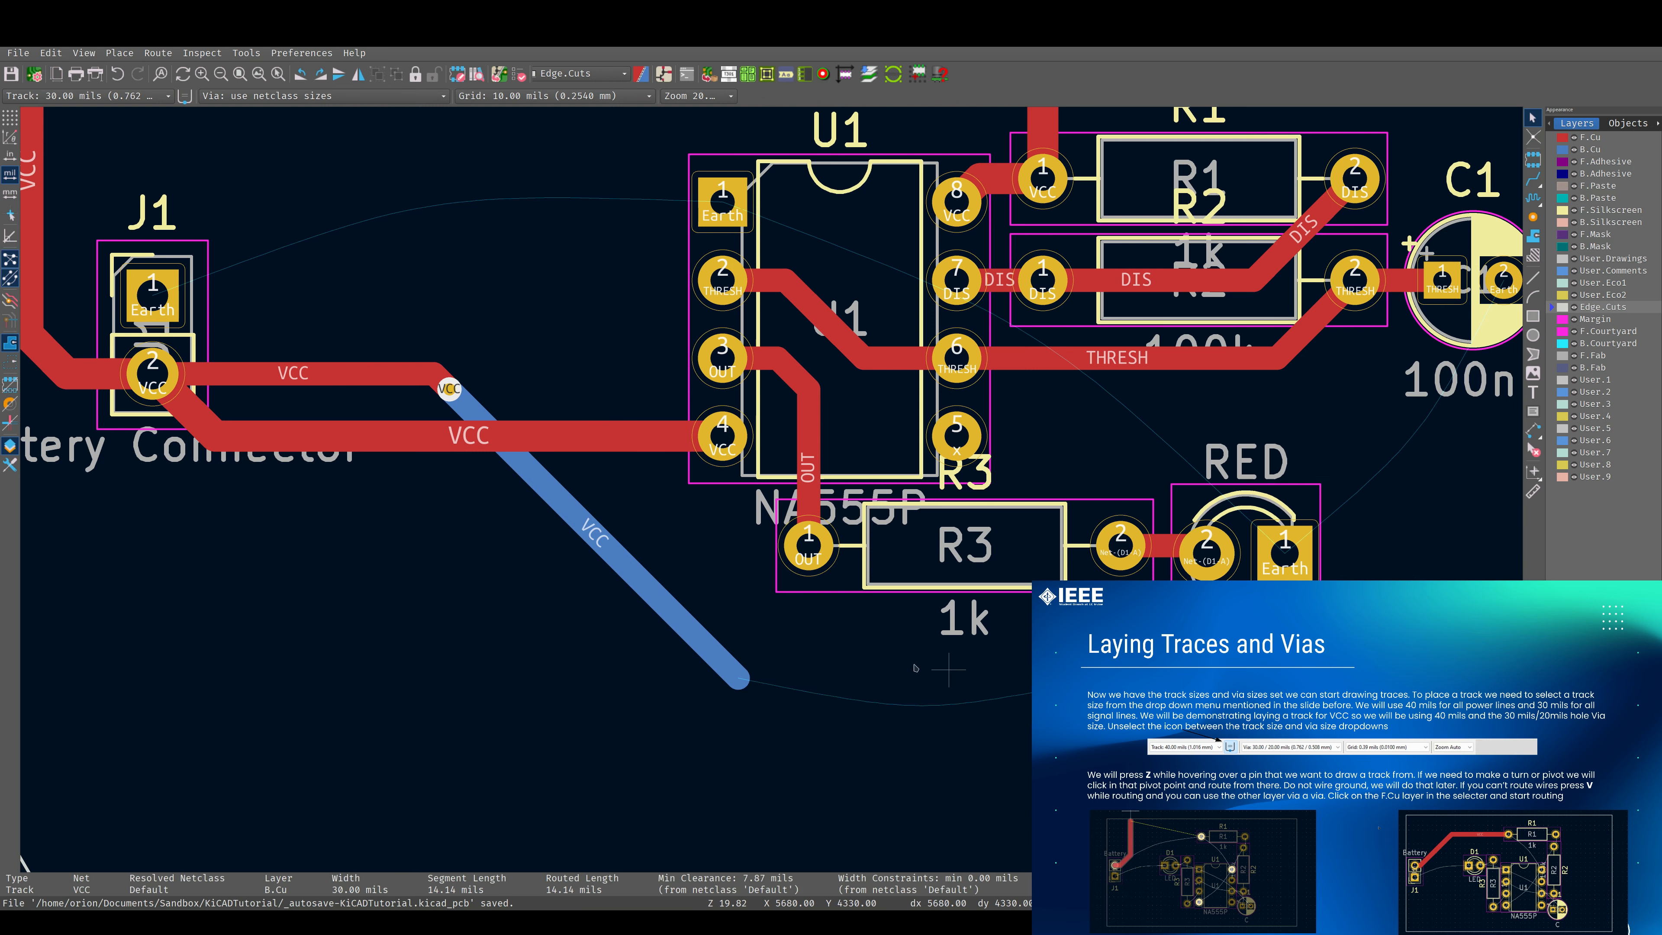
left_click(667, 617)
key("Delete")
middle_click_drag(645, 576, 954, 707)
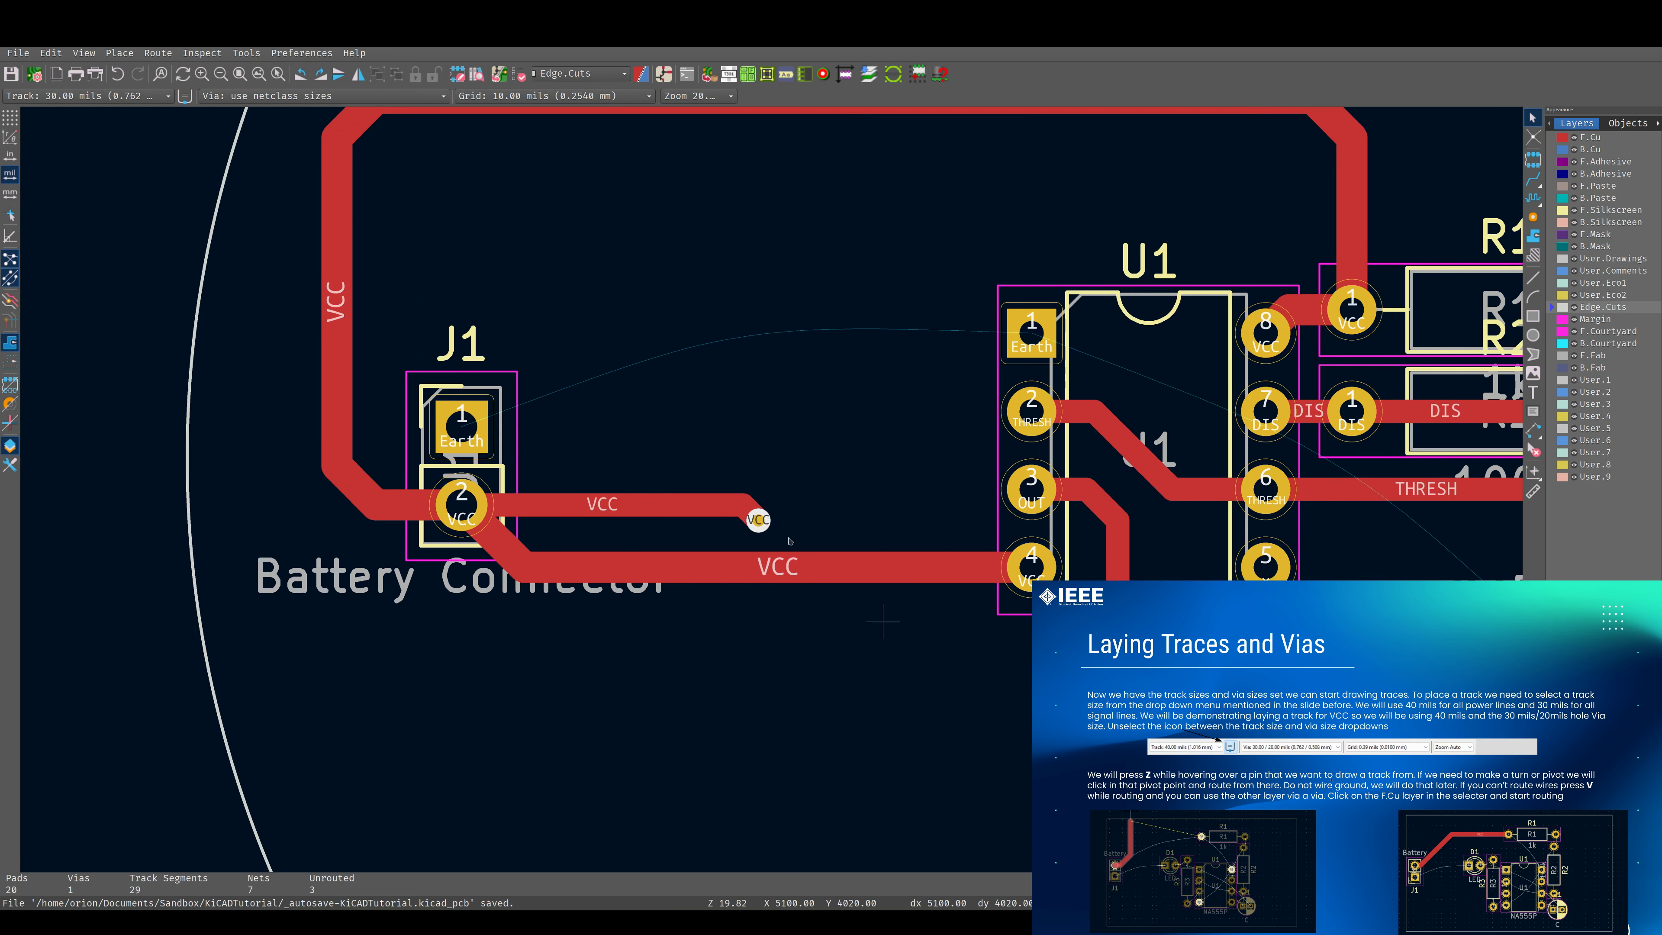
Delete the remaining F.Cu segments and via of the demonstration VCC track beside J1.
left_click(674, 511)
key("Delete")
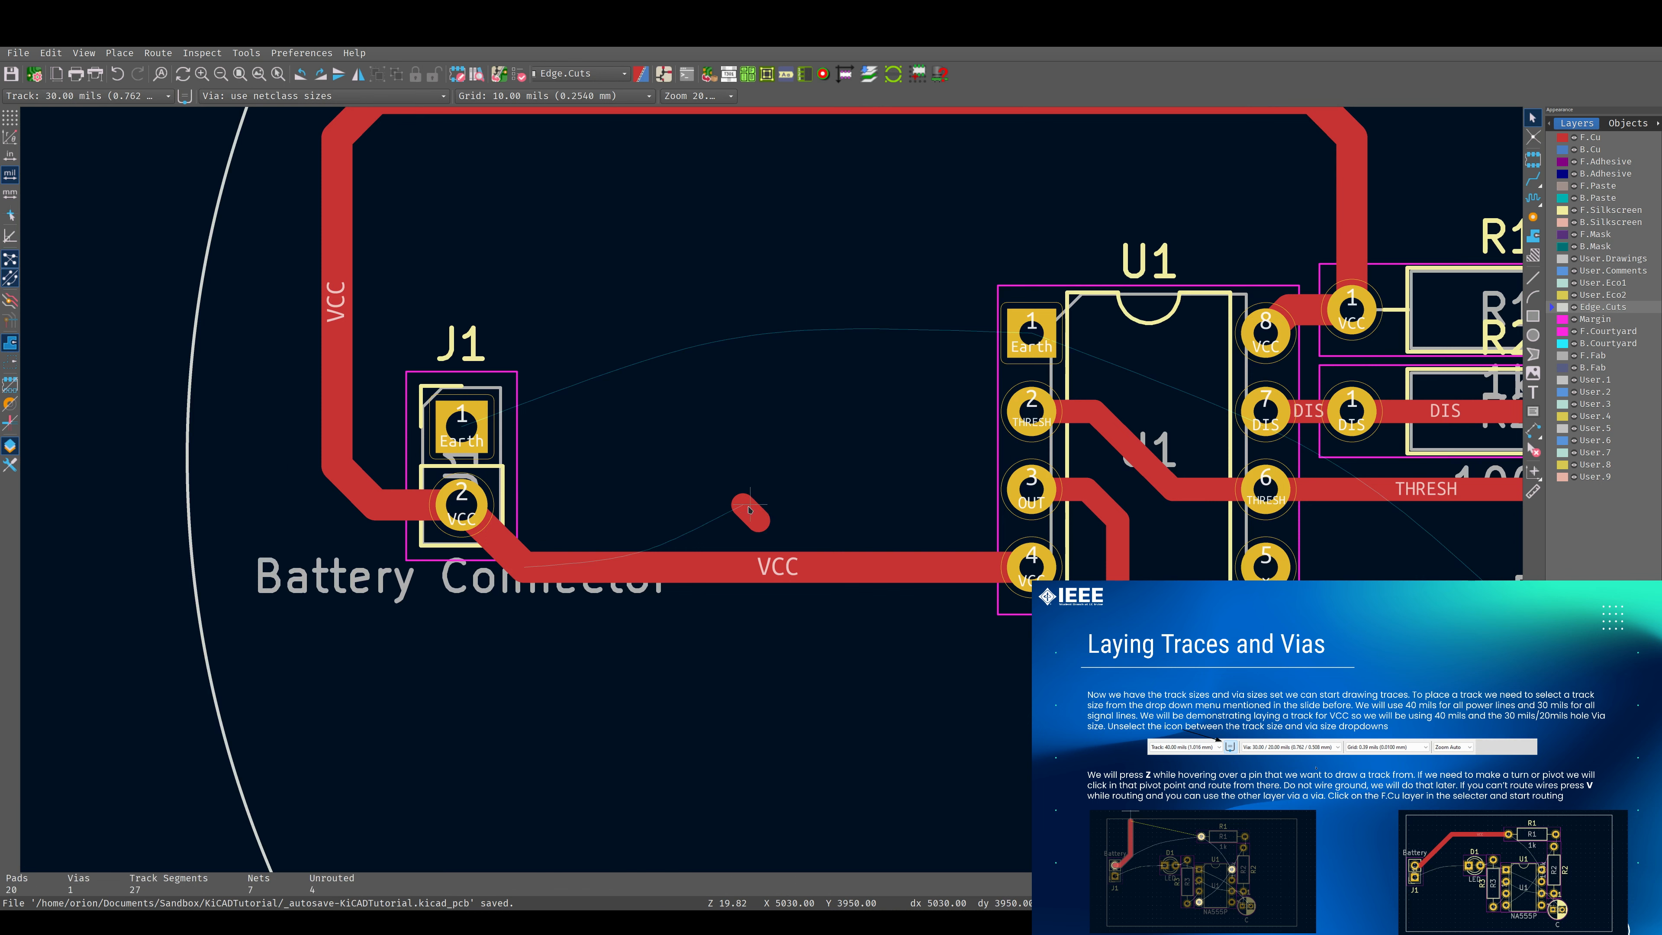
left_click(753, 515)
key("Delete")
scroll(1203, 529, "down", 2)
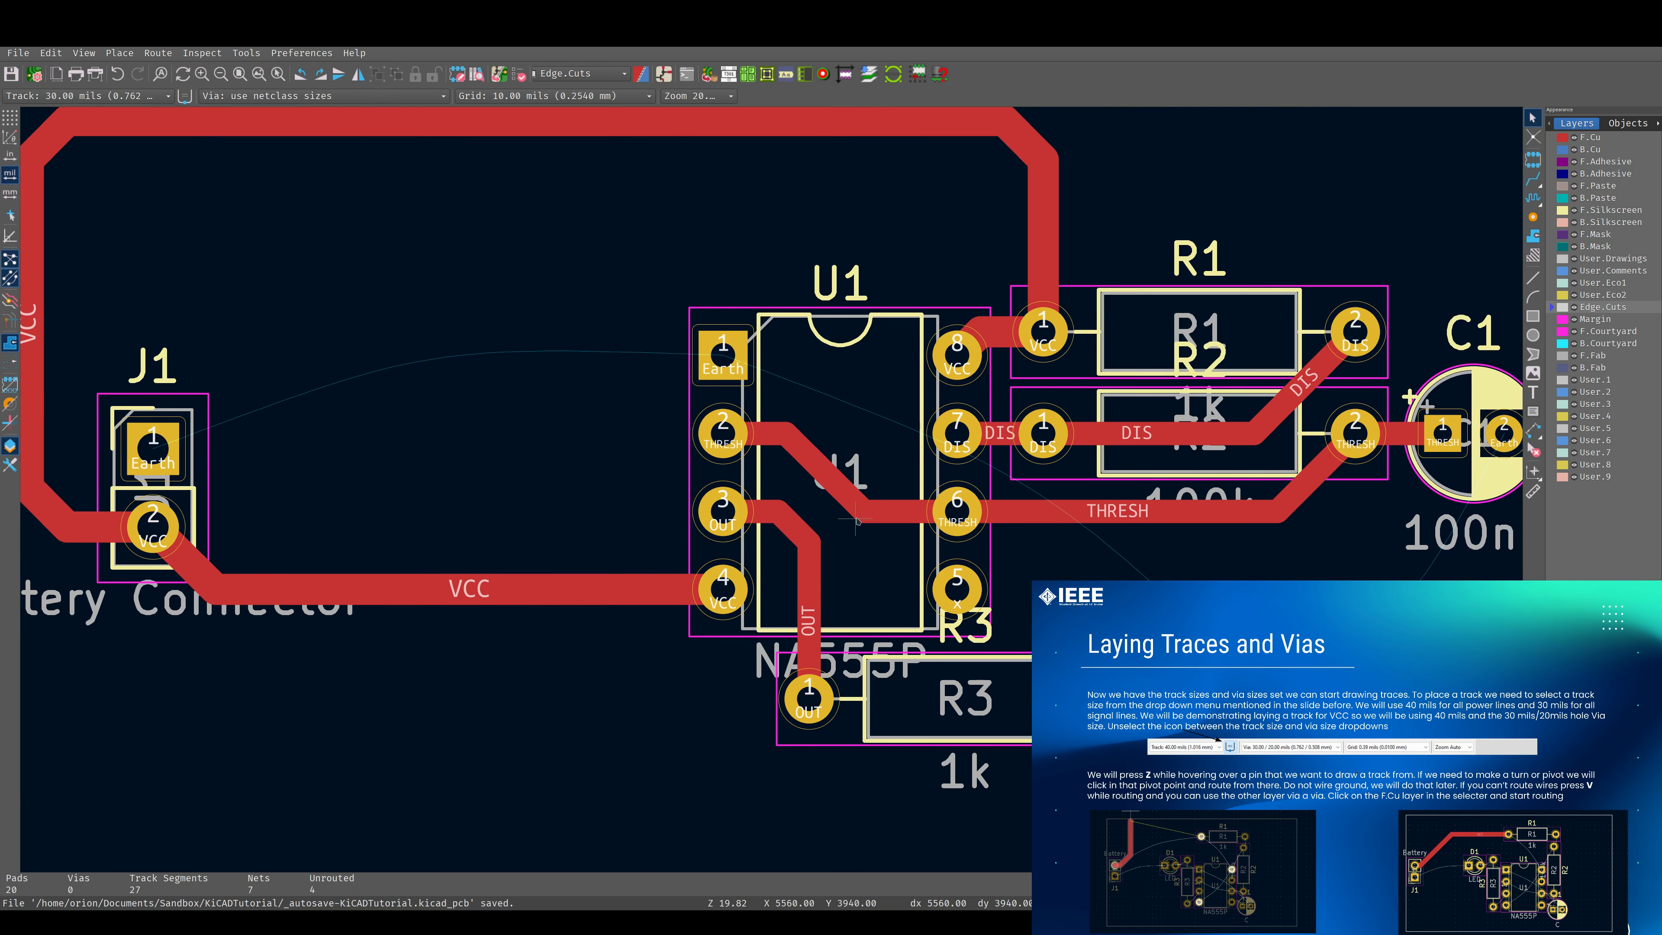
scroll(874, 491, "down", 2)
scroll(773, 491, "up", 1)
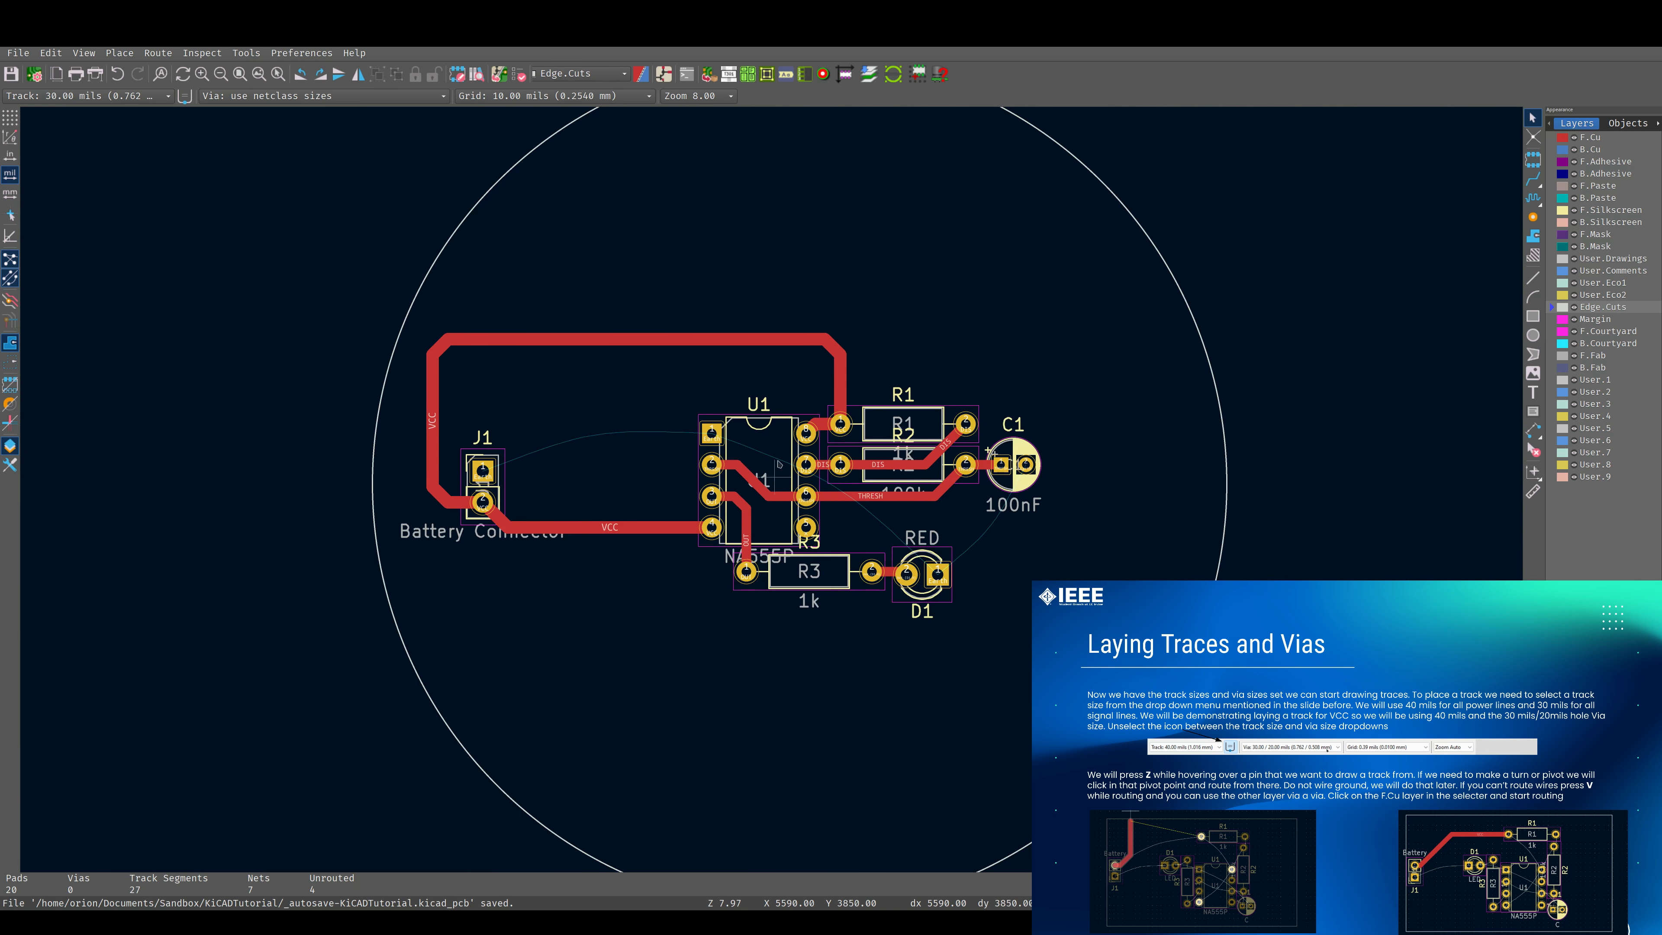
scroll(849, 480, "up", 3)
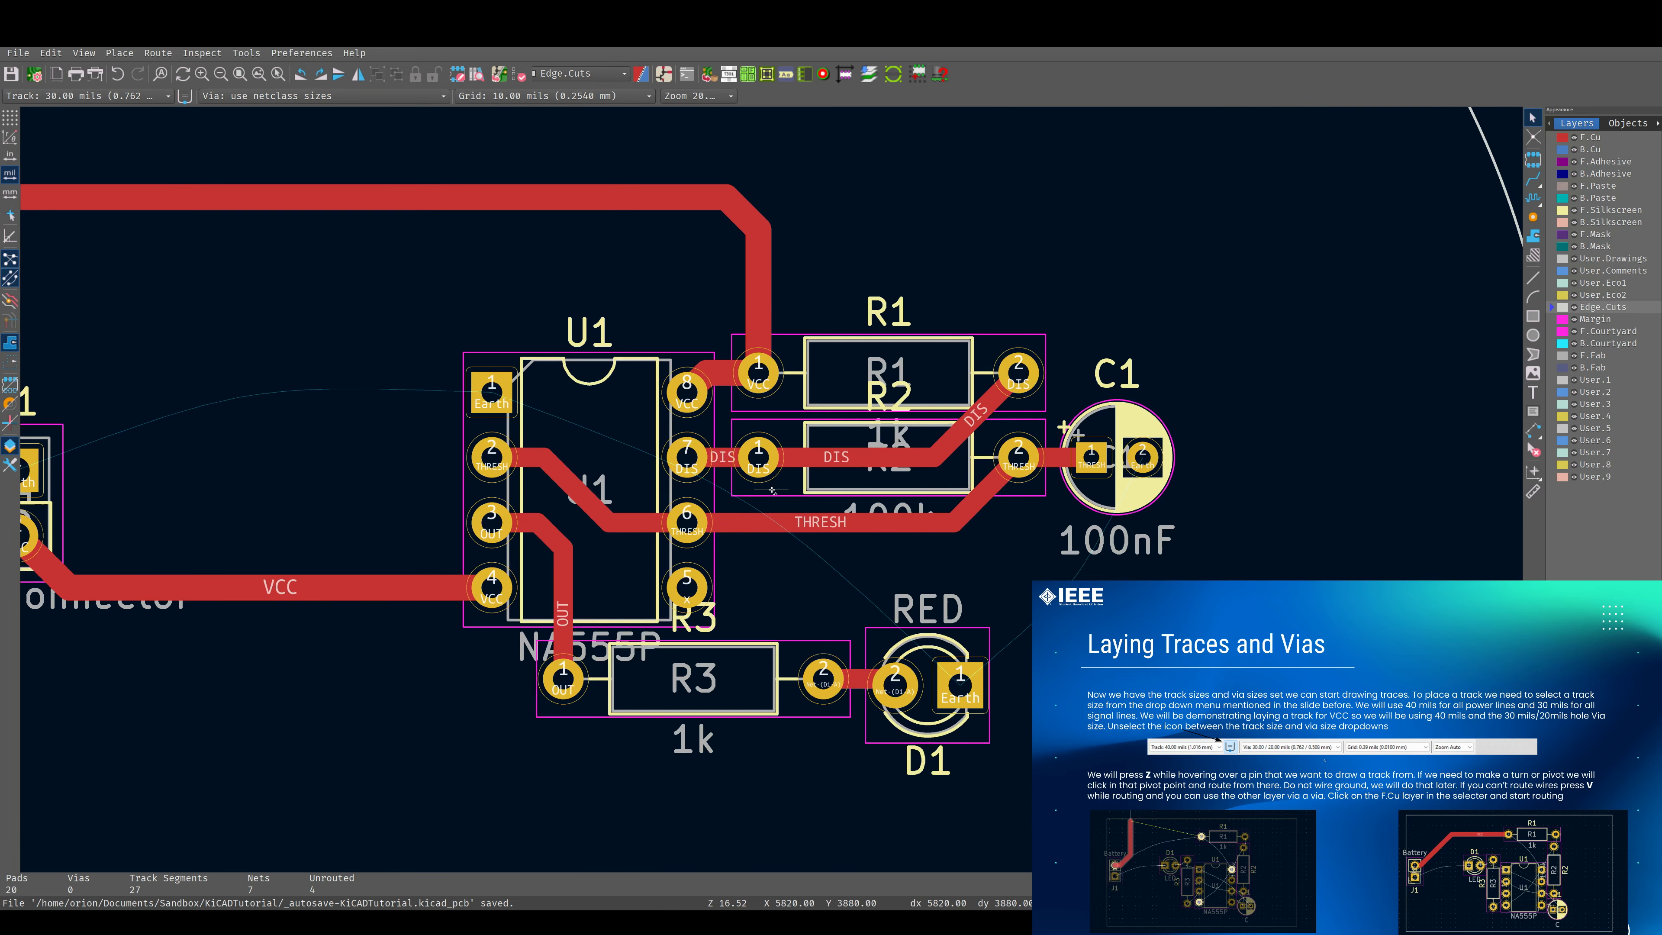
scroll(722, 498, "down", 5)
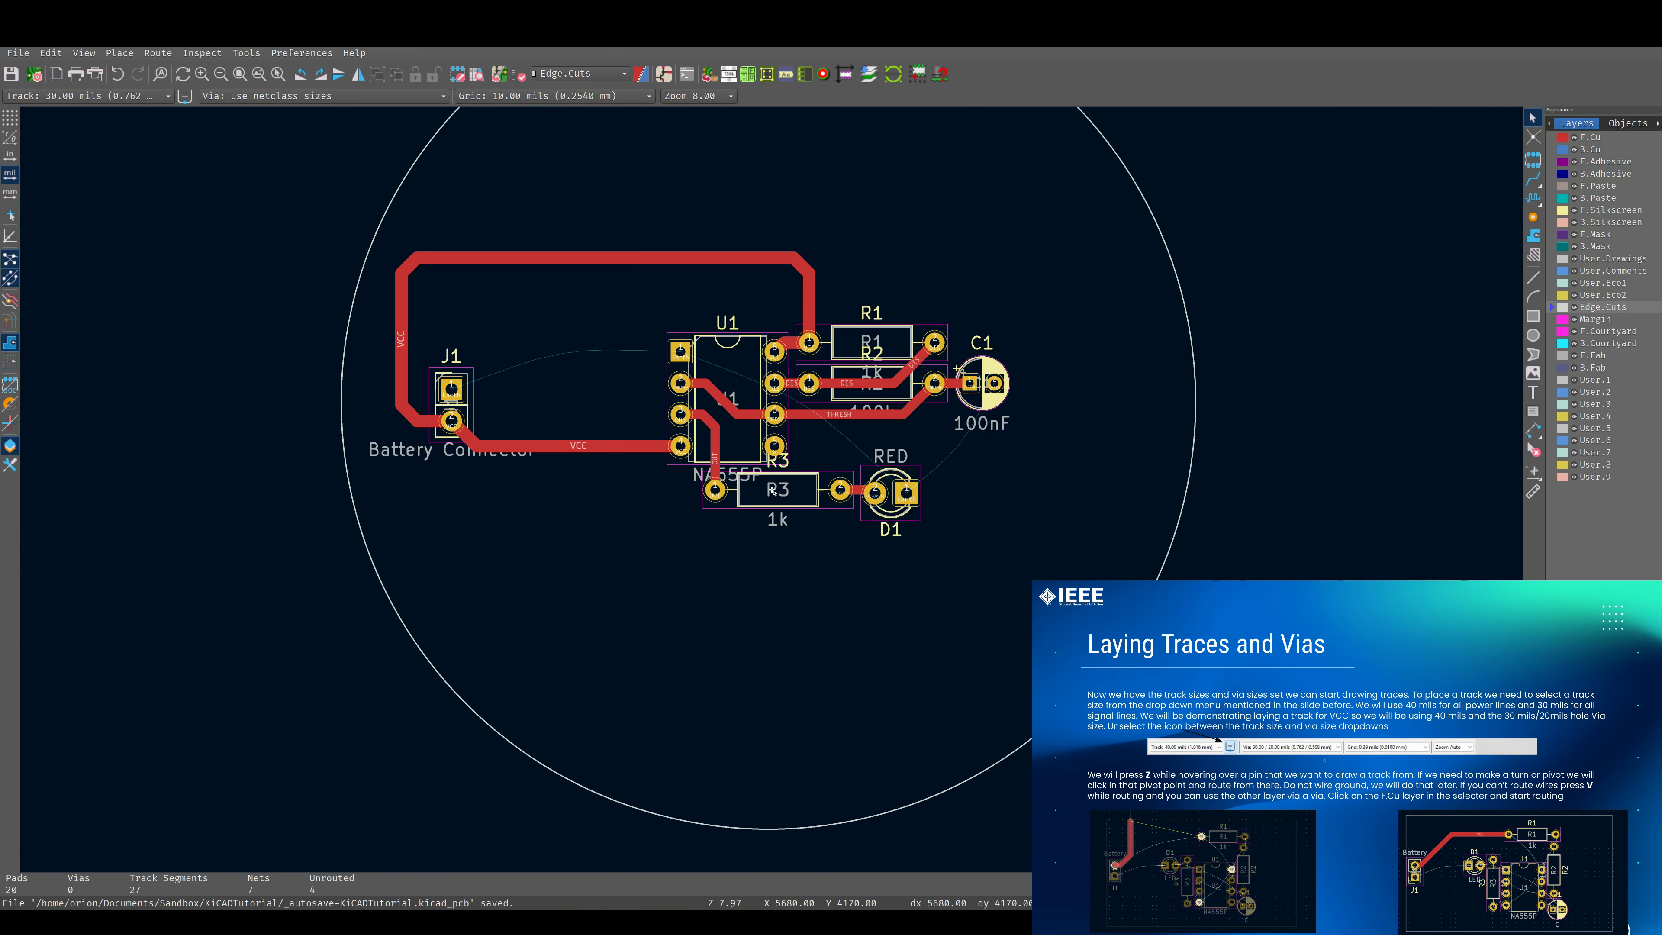
scroll(773, 492, "up", 2)
scroll(772, 490, "down", 1)
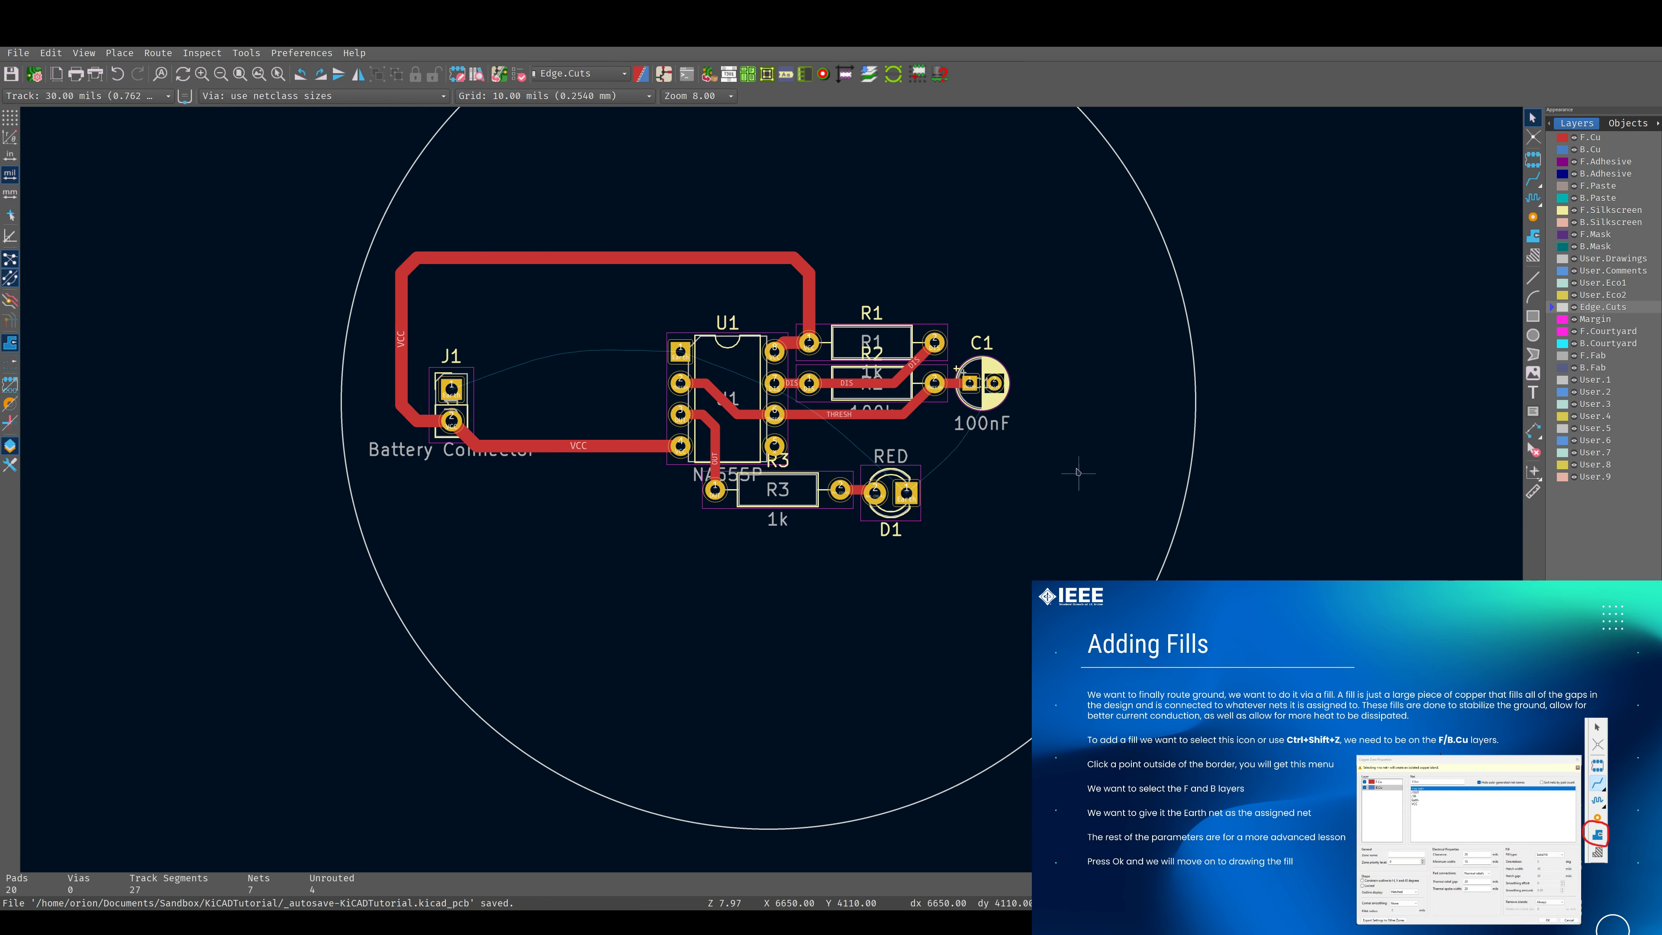
scroll(945, 437, "down", 3)
scroll(724, 493, "up", 2)
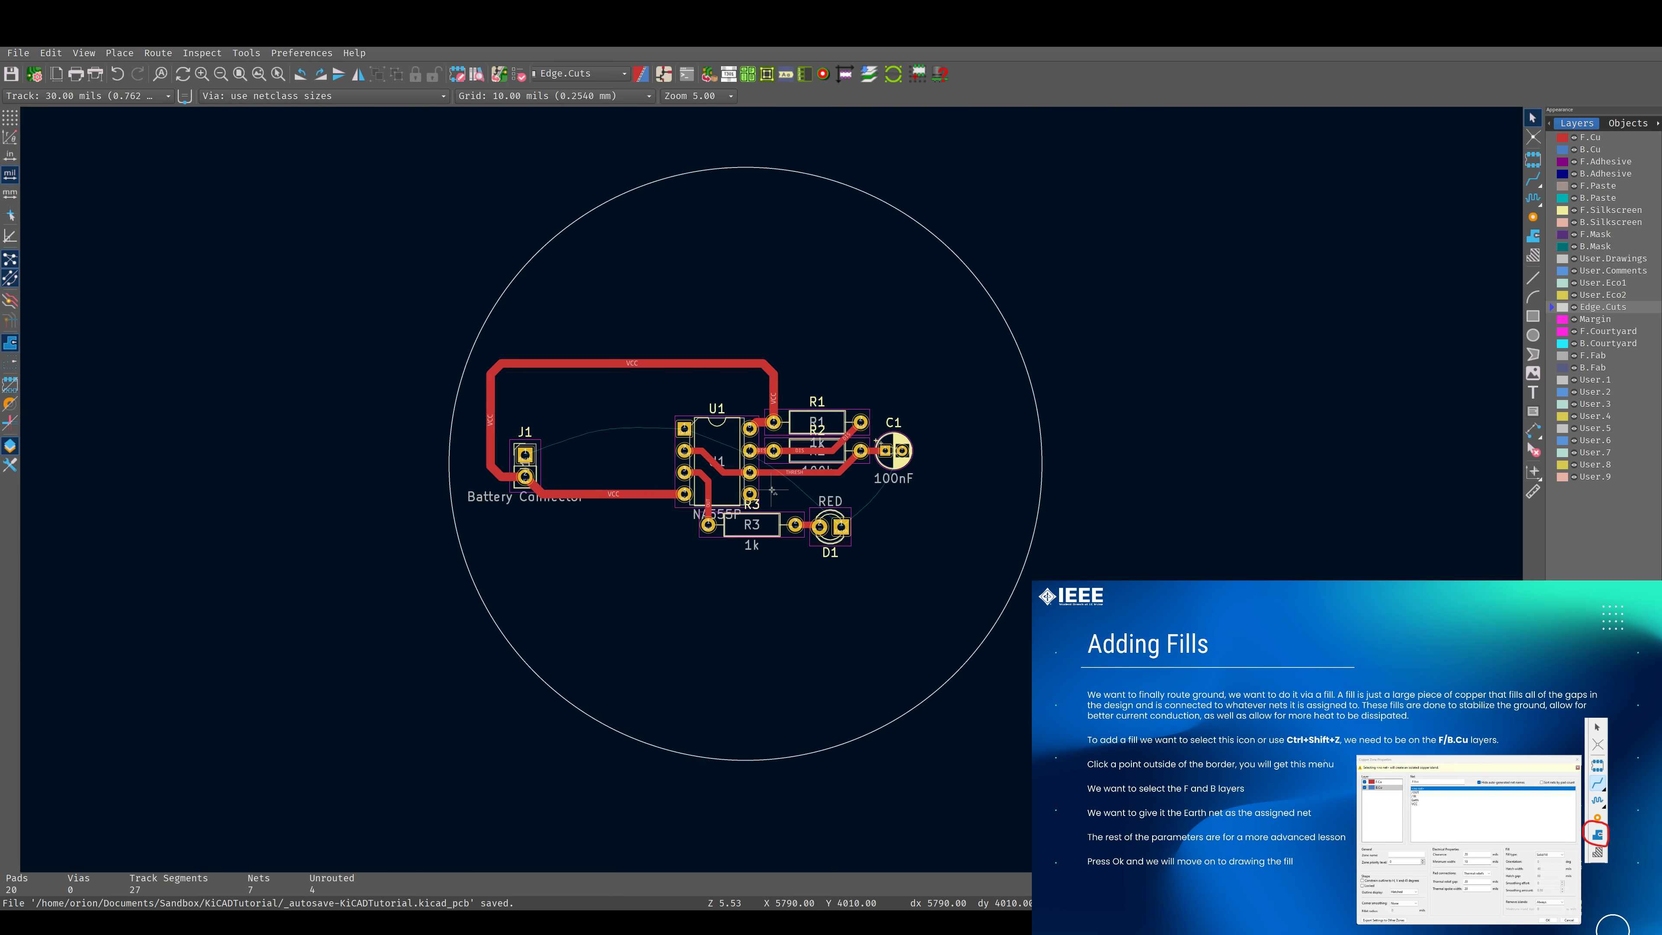
Start a filled zone outside the board outline, enabling F.Cu and B.Cu and assigning the Earth net.
key("Page_Up")
key("ctrl+shift+z")
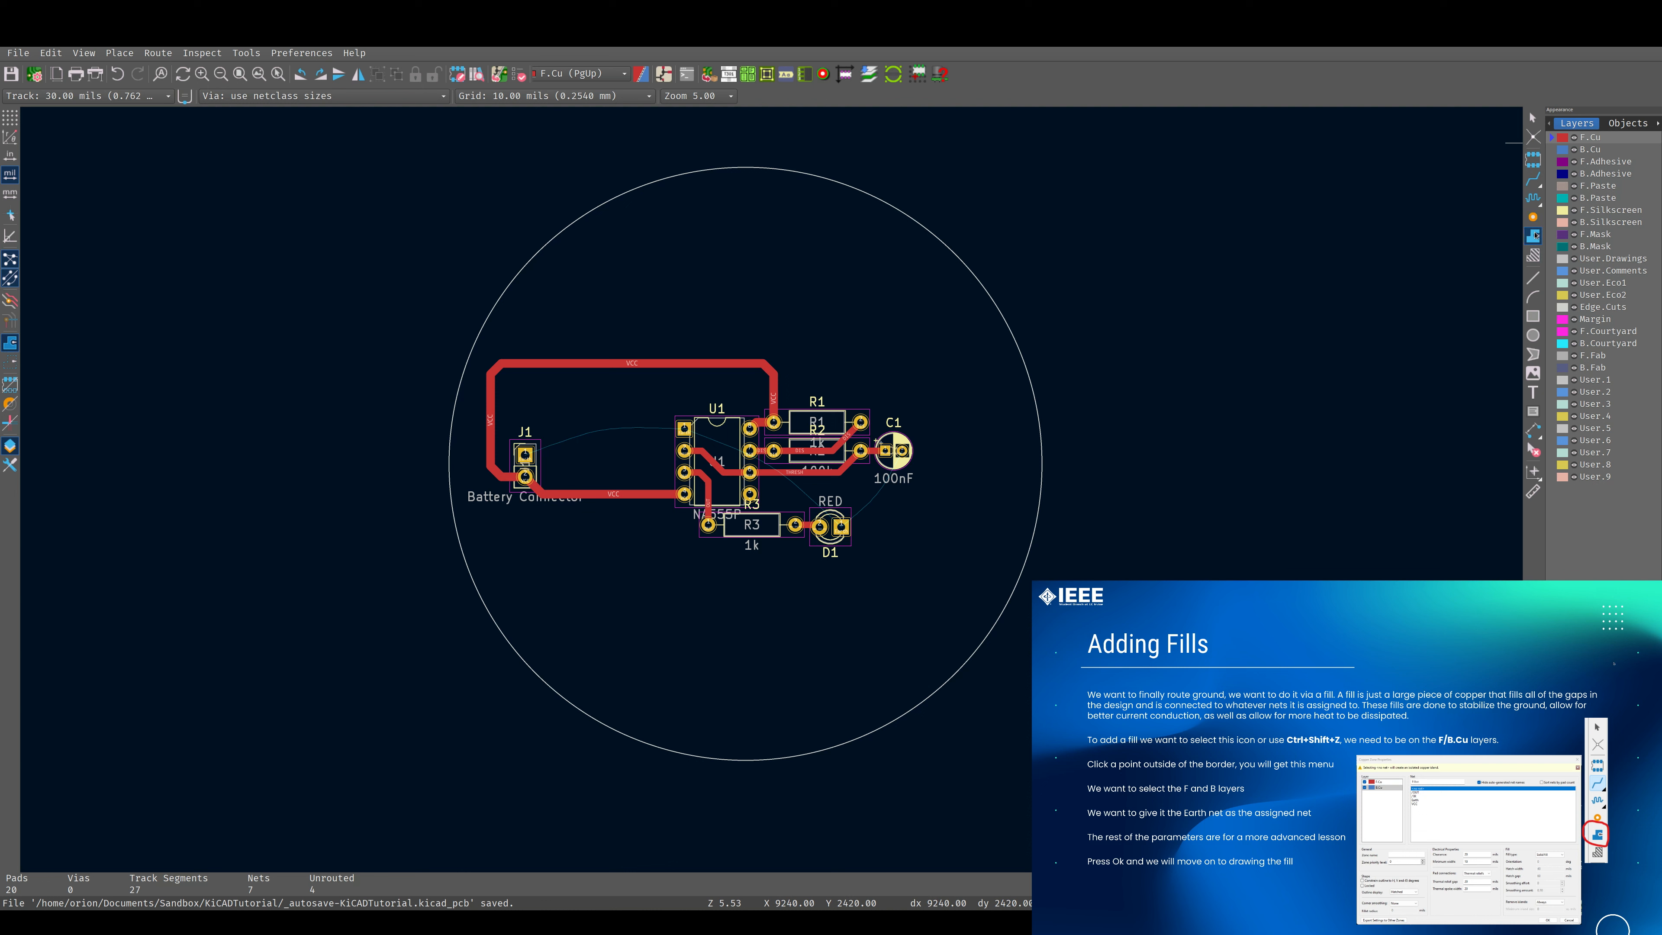
scroll(1050, 303, "down", 2)
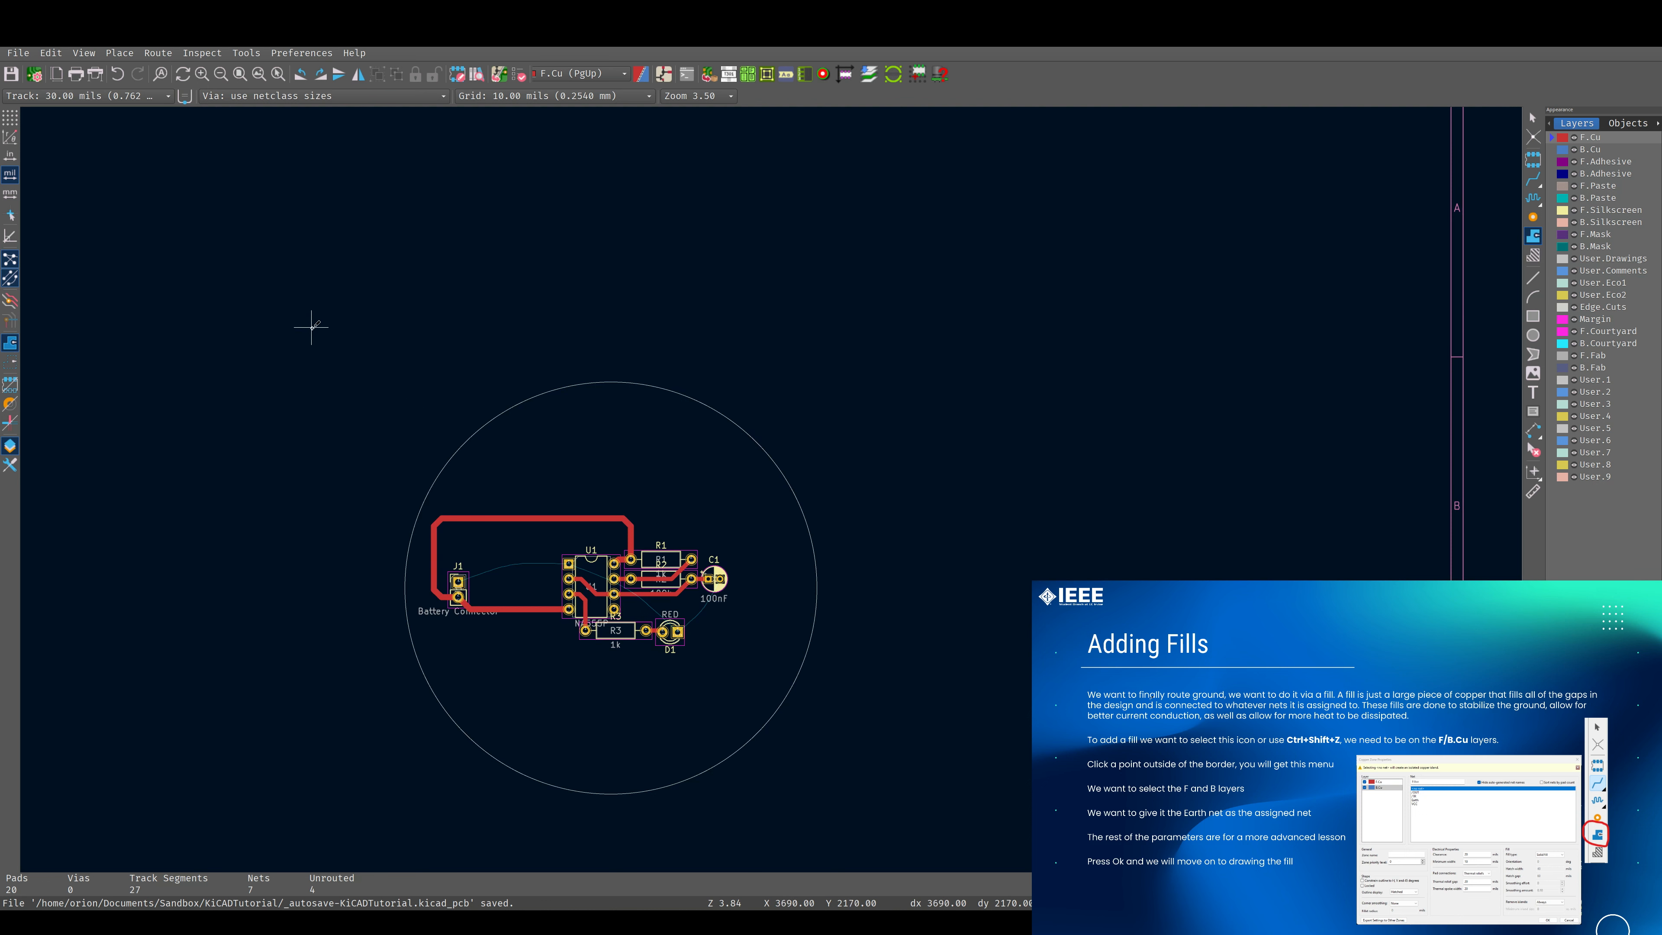
left_click(297, 327)
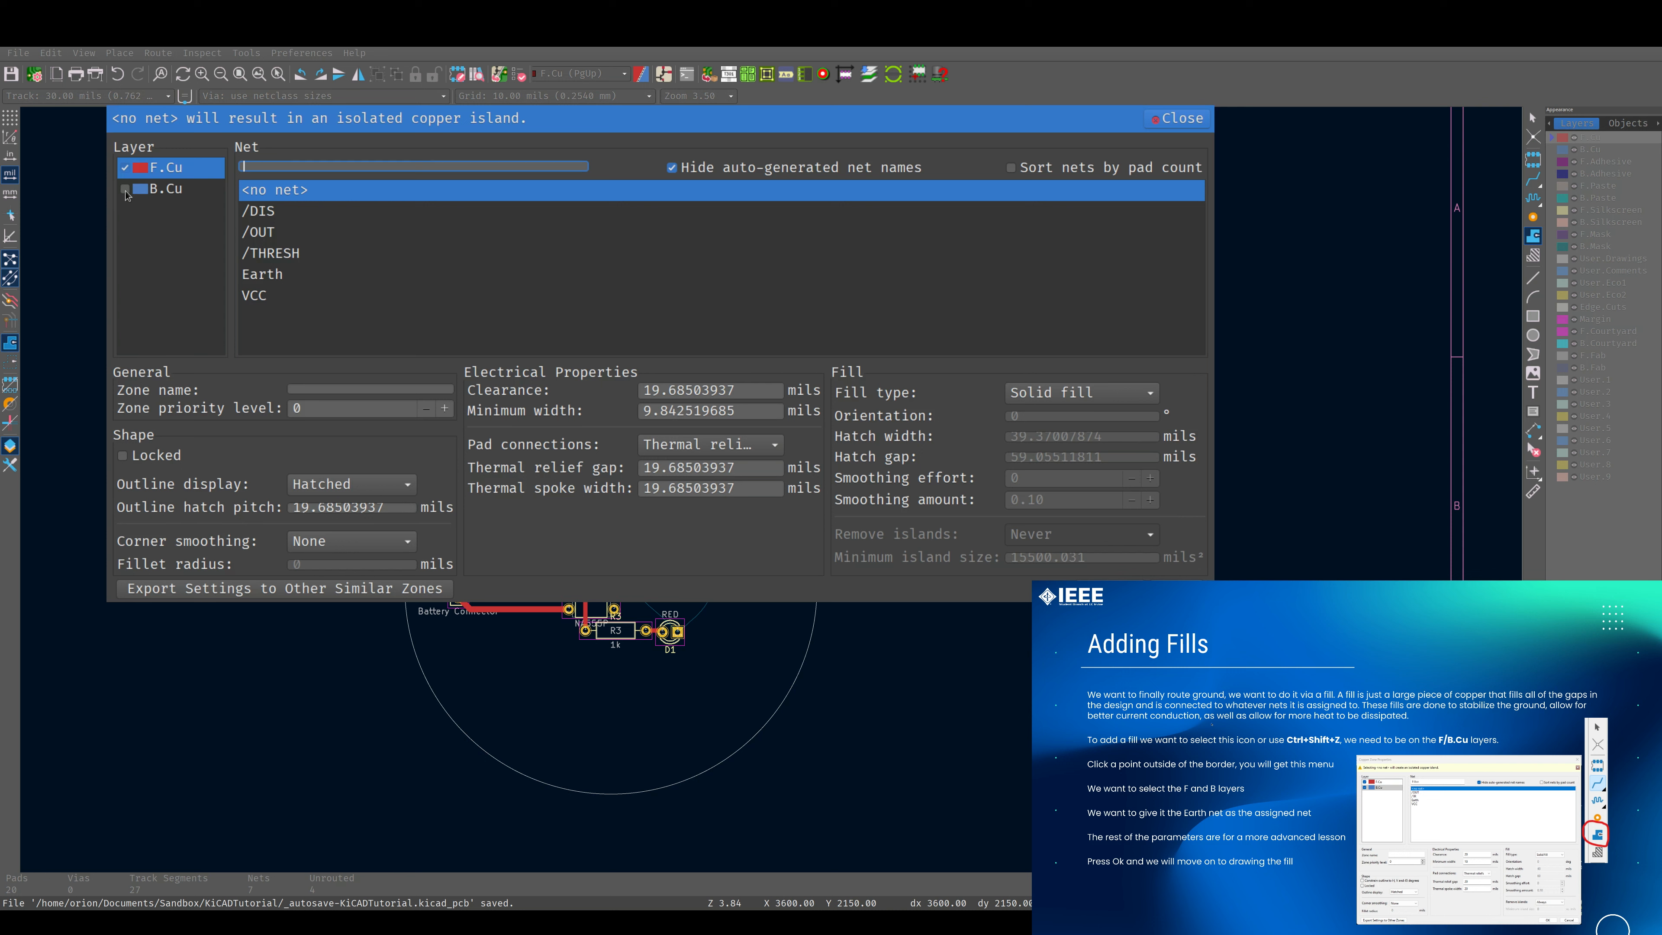
left_click(125, 189)
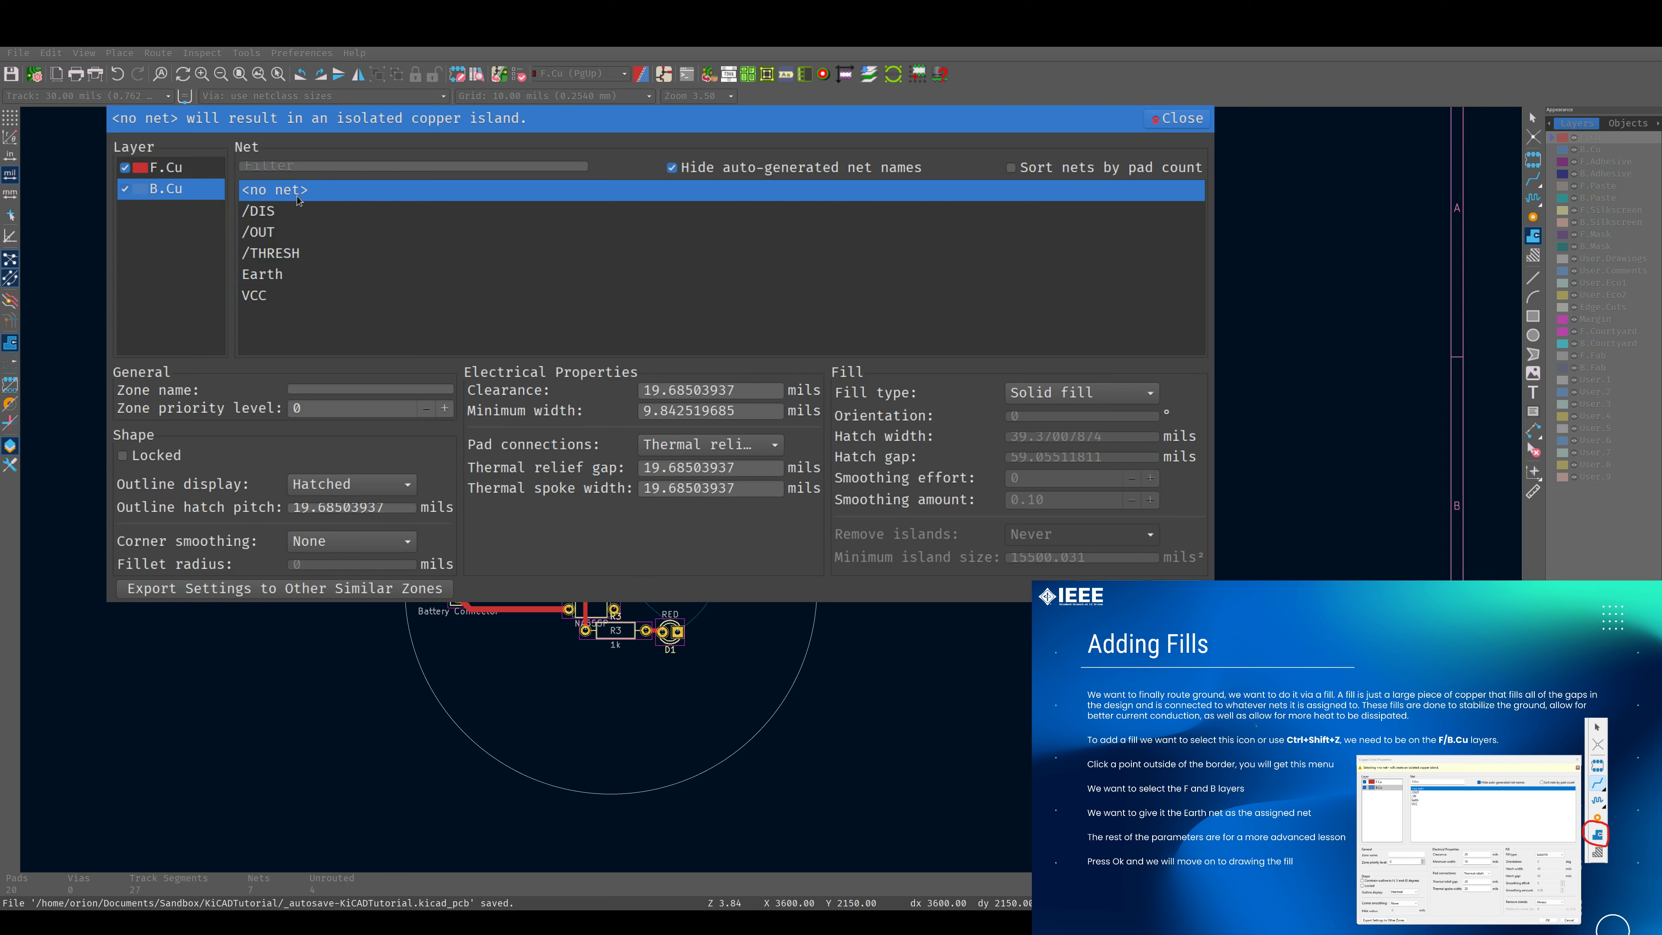
left_click(279, 276)
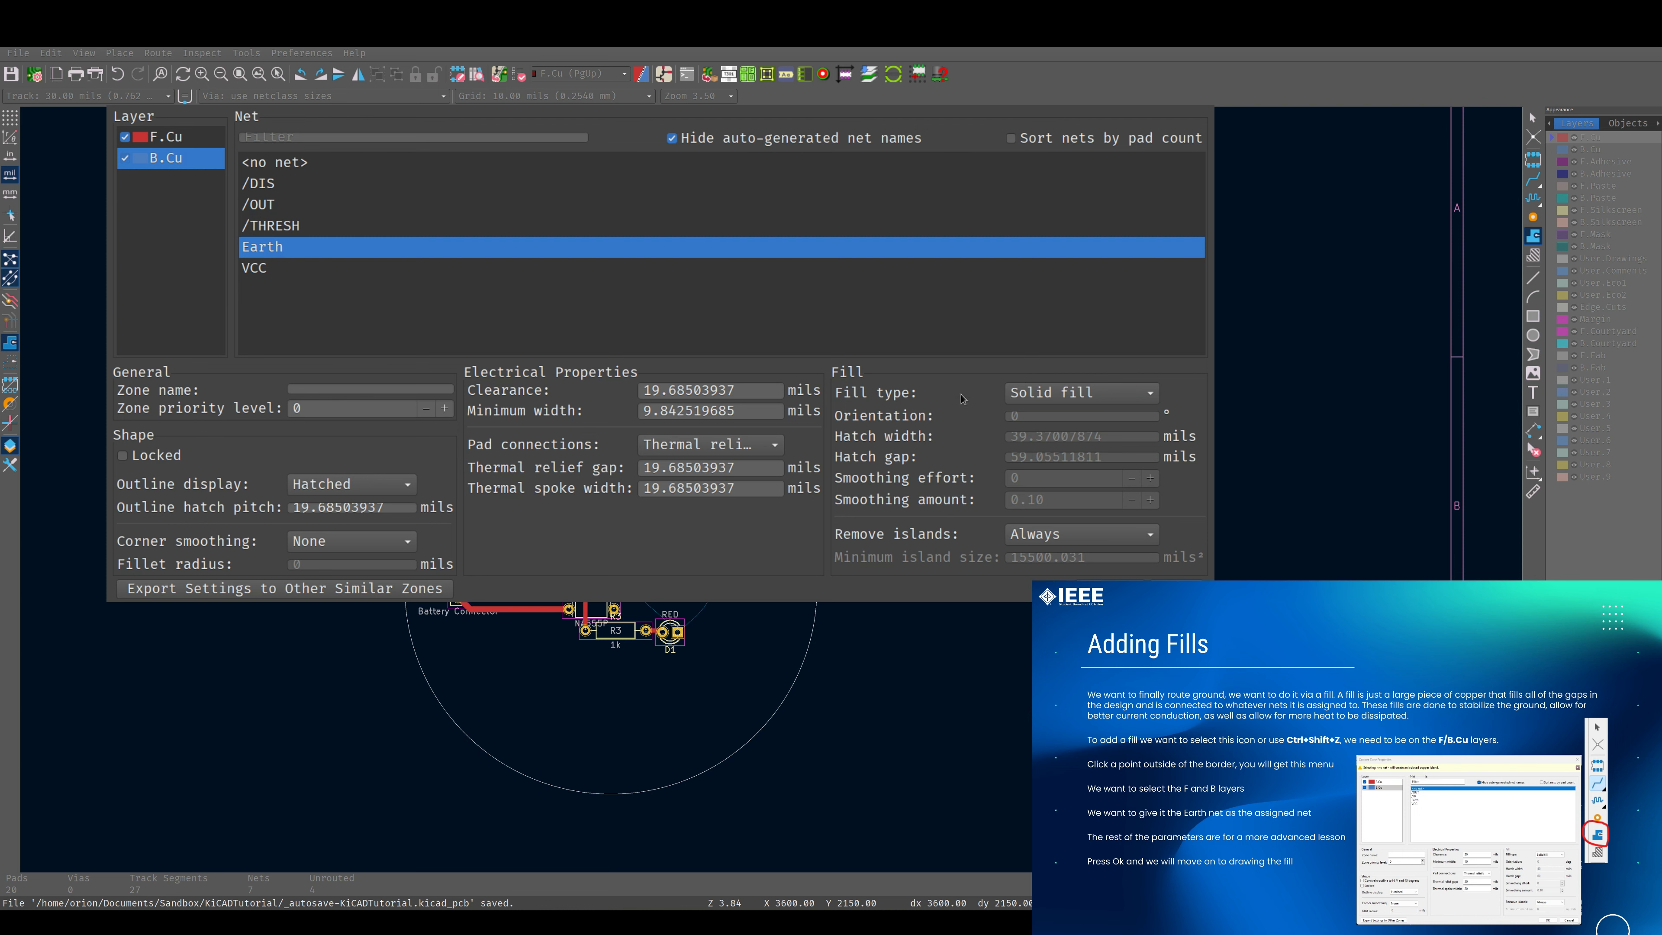
left_click(1158, 587)
Draw a closed four-corner zone outline that surrounds the entire circular board edge.
left_click(298, 324)
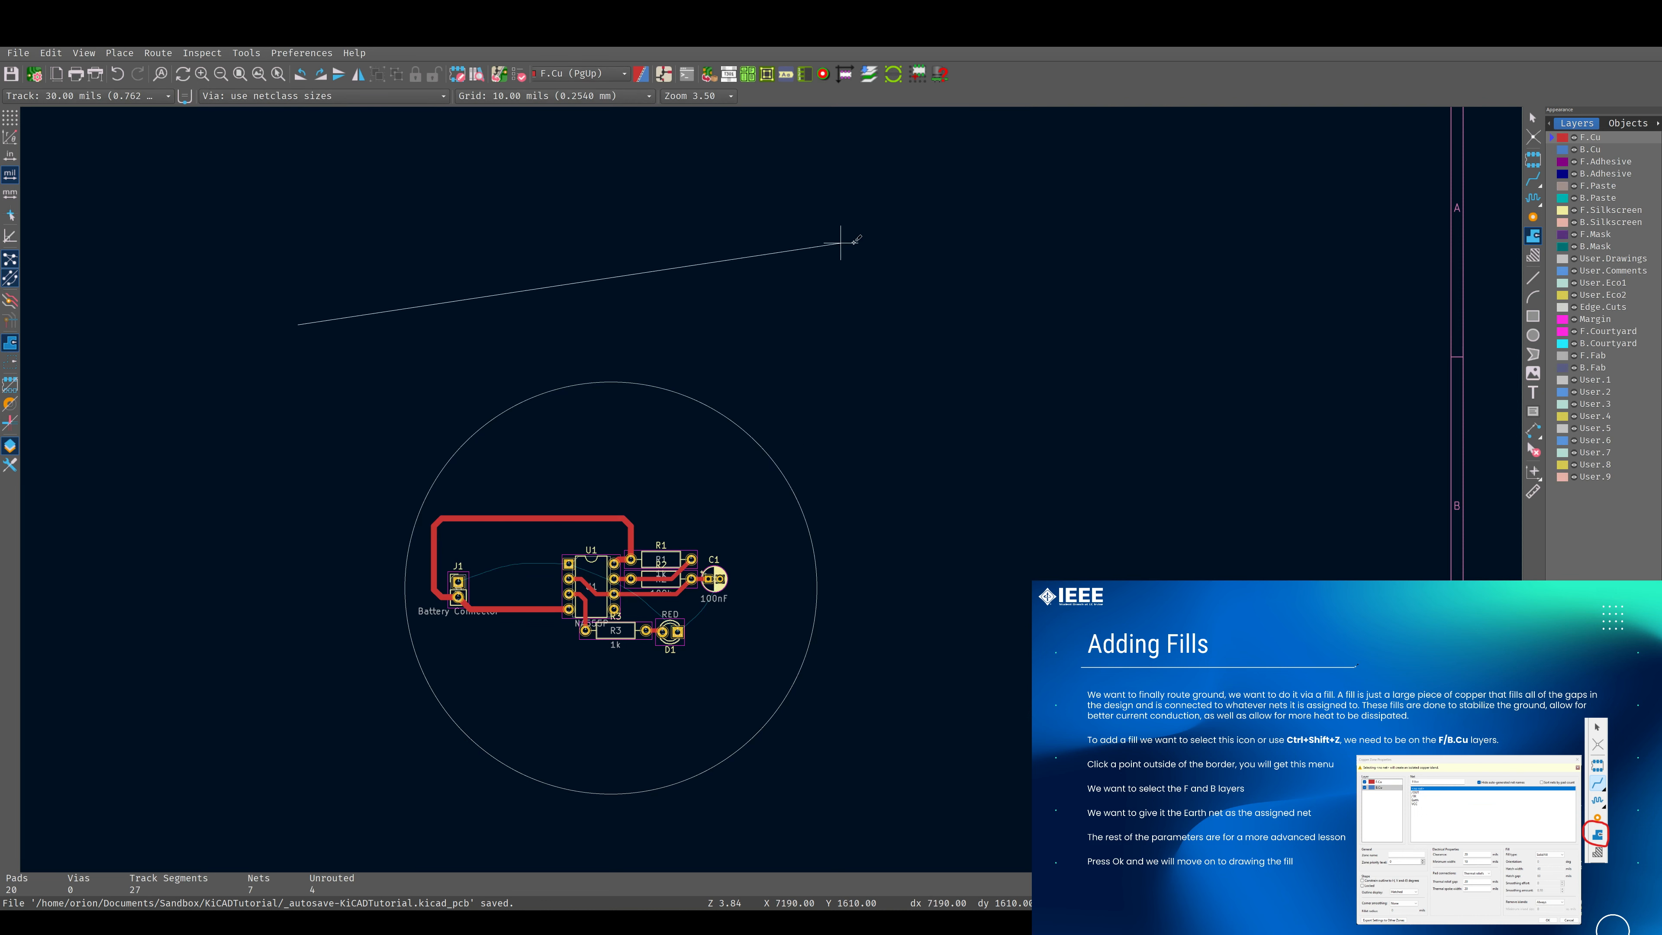
left_click(1005, 277)
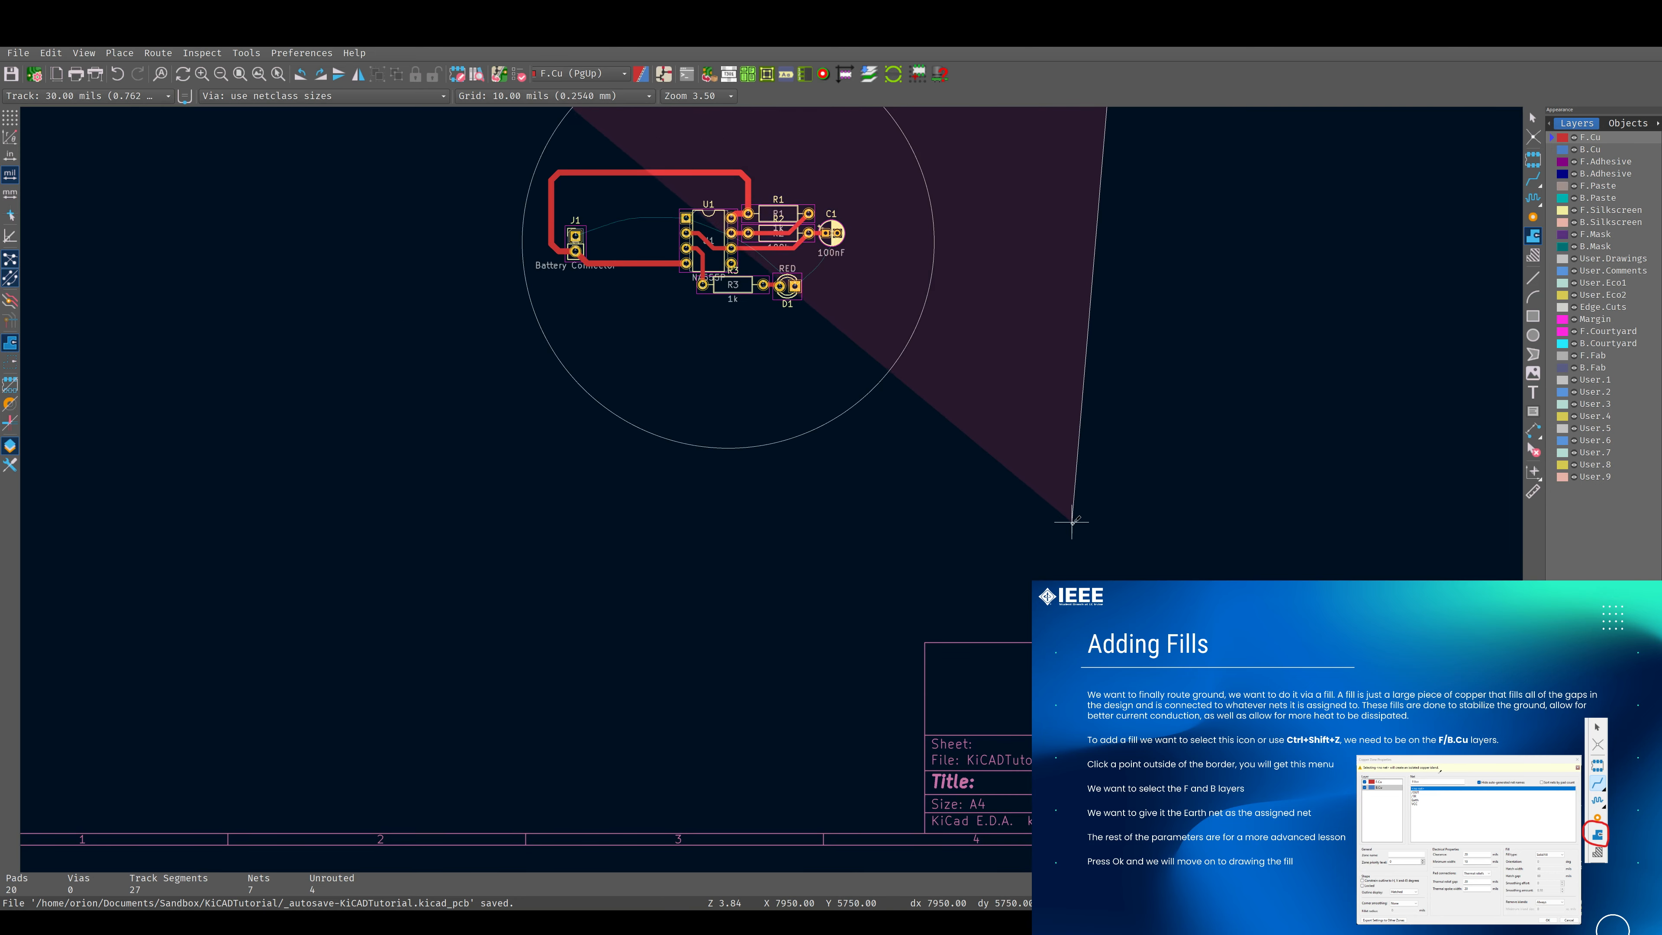
left_click(1073, 524)
left_click(434, 516)
middle_click_drag(464, 271, 464, 554)
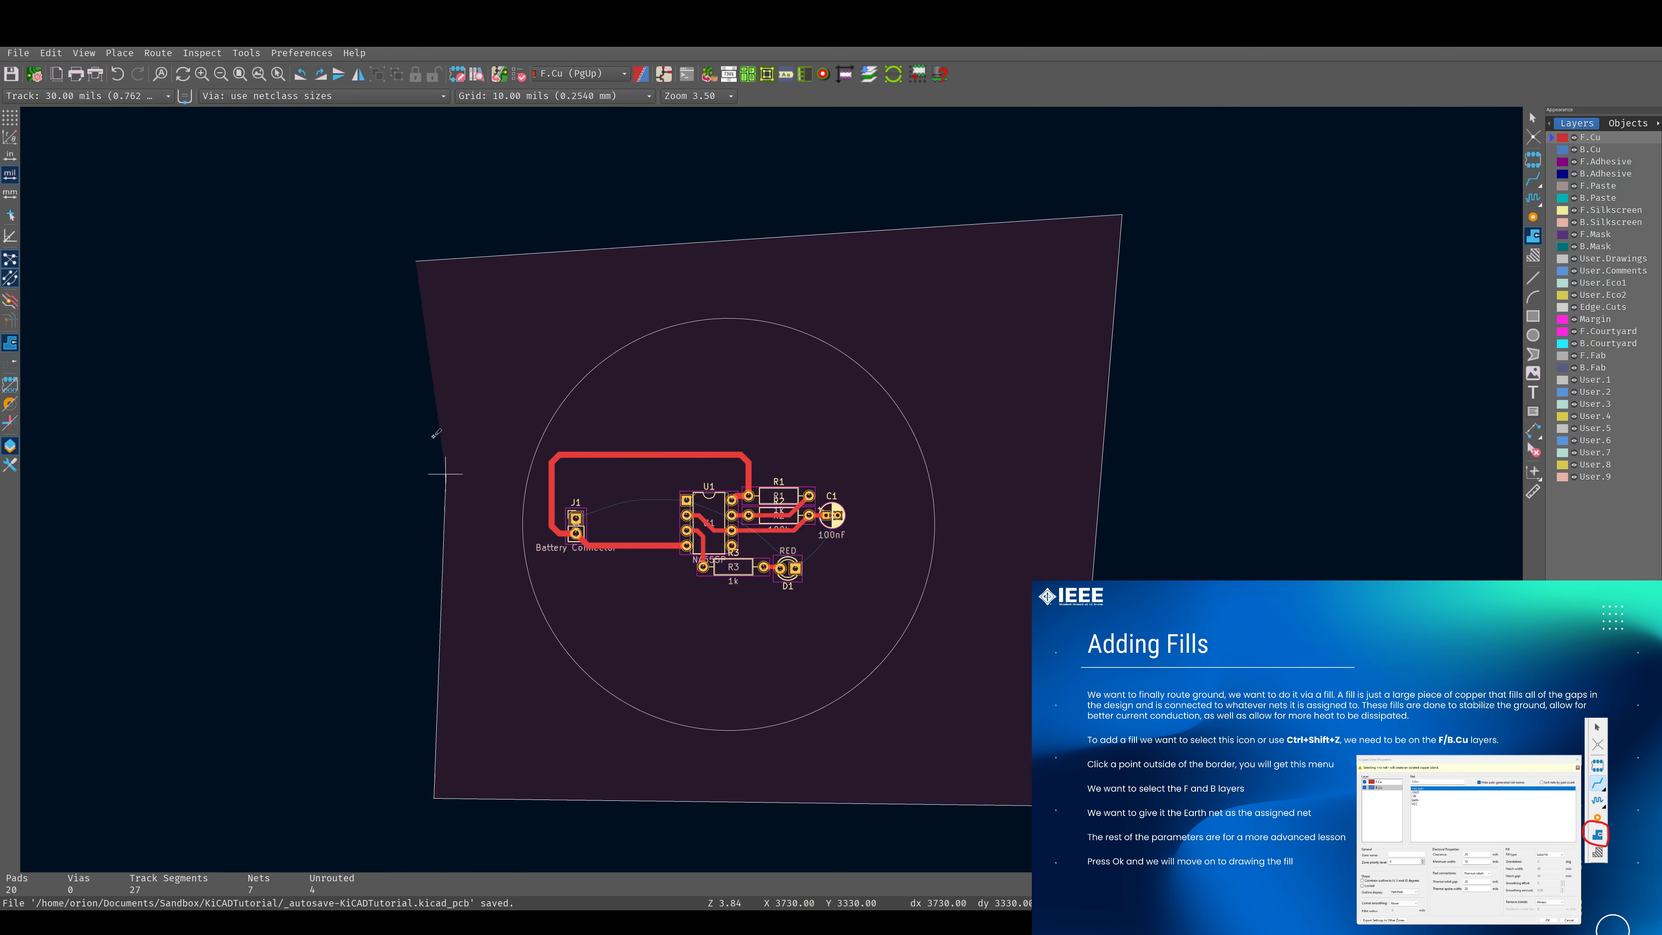
double_click(417, 313)
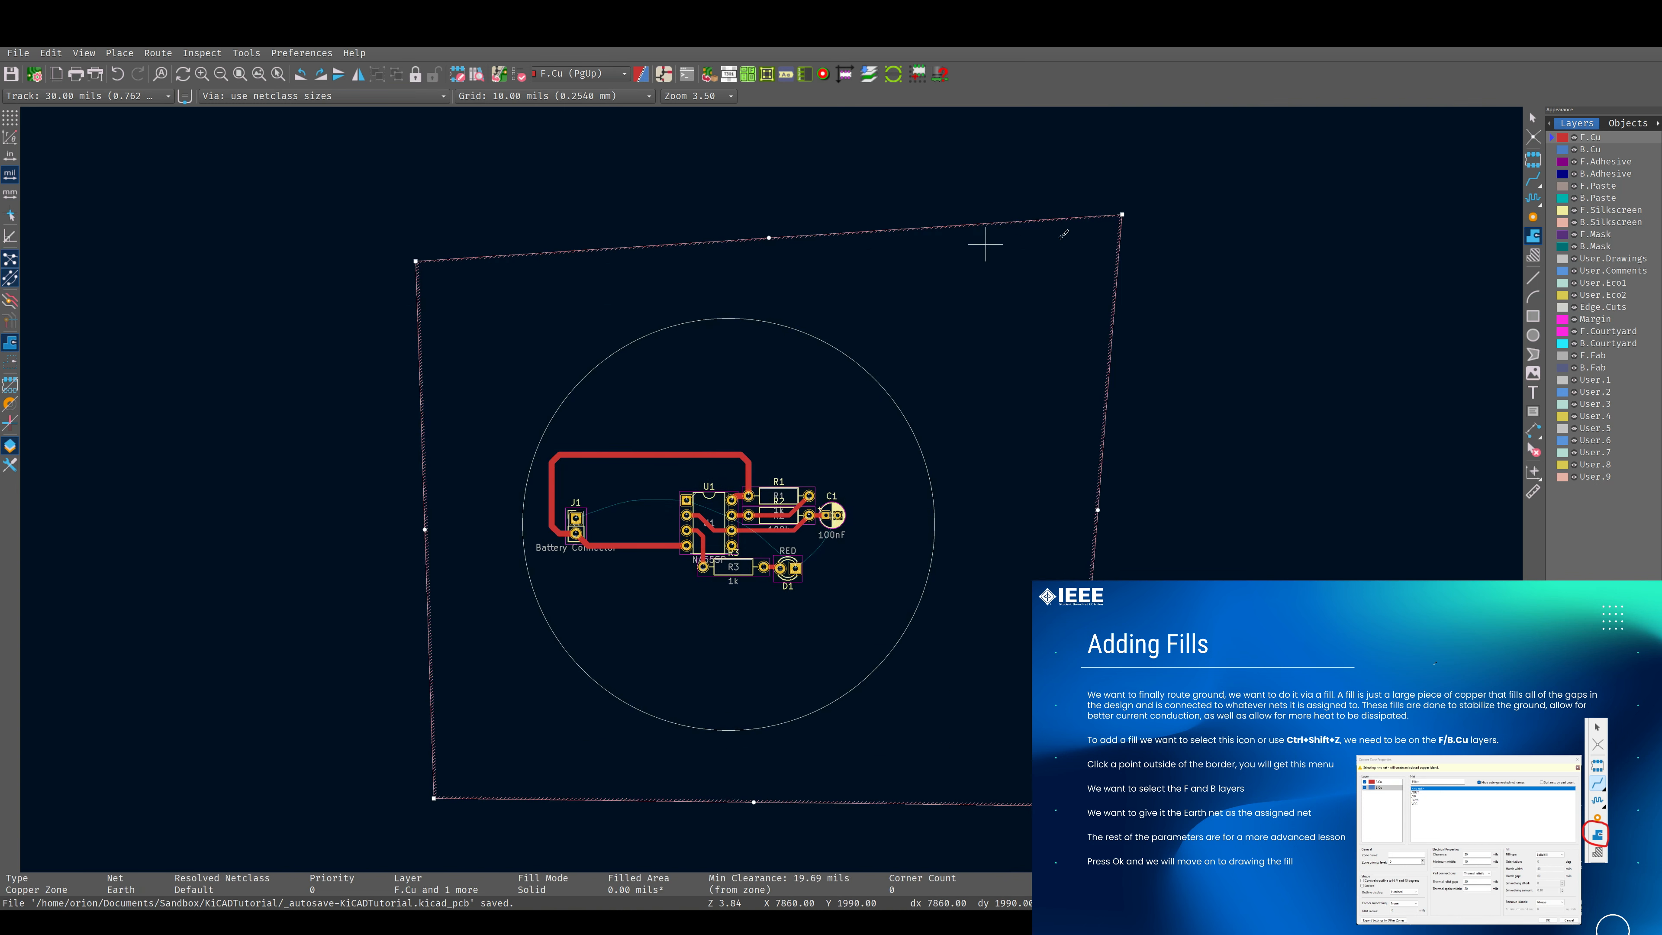
Fill the Earth zone with copper, leave the zone tool and deselect the zone.
middle_click_drag(569, 569, 706, 450)
middle_click_drag(934, 390, 779, 438)
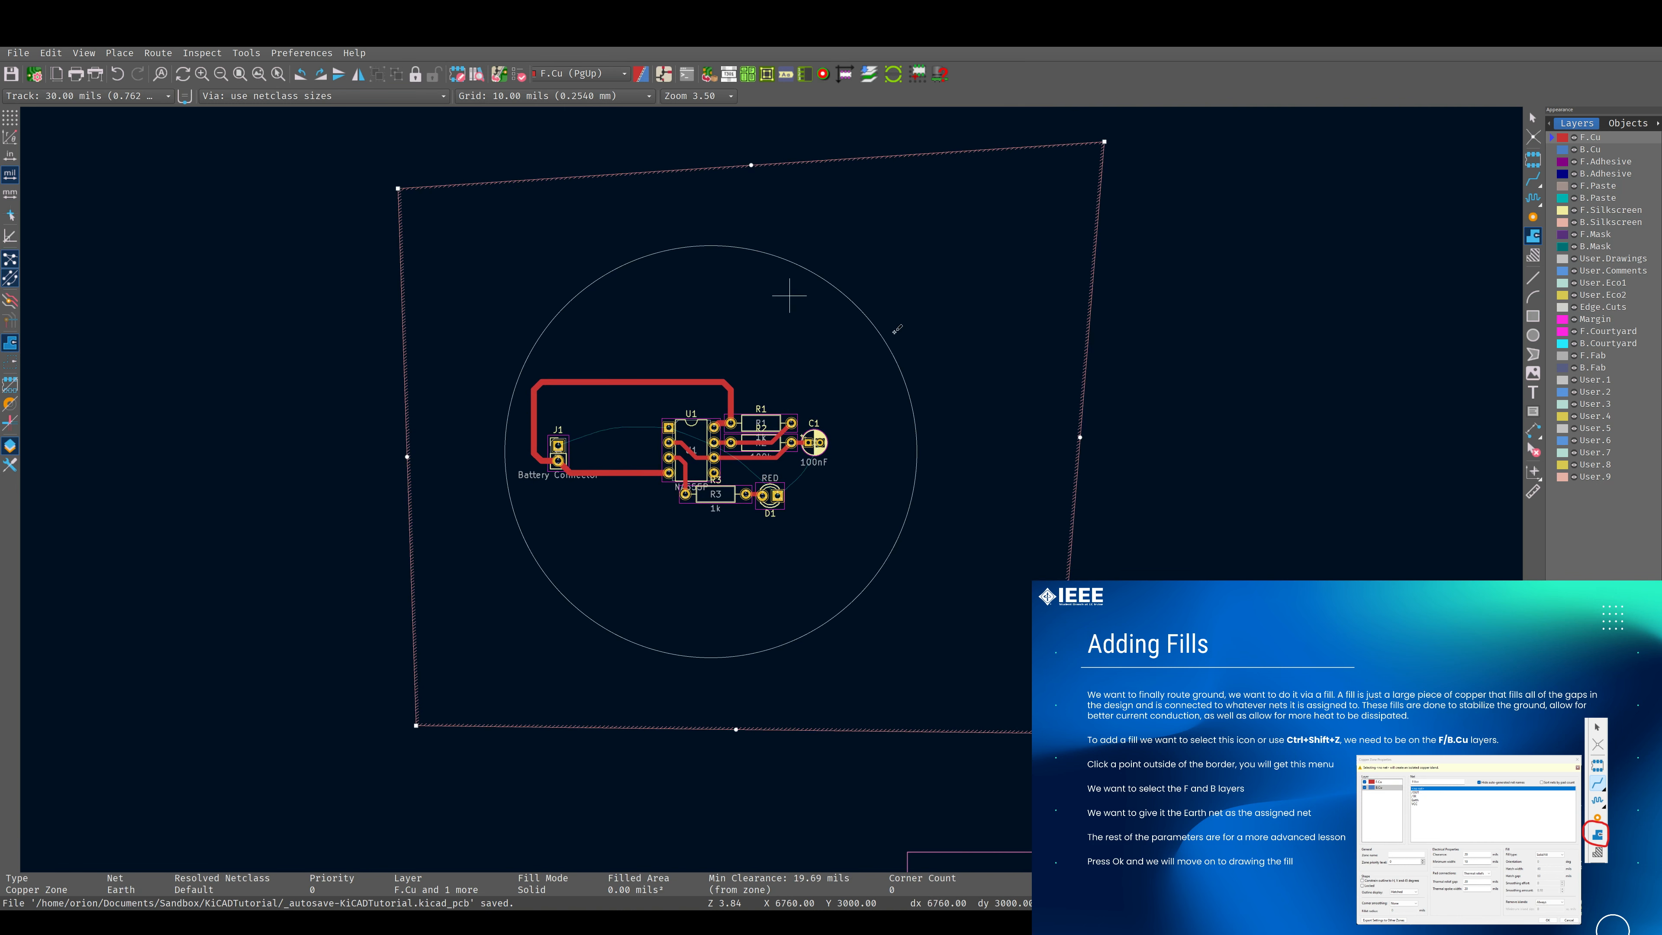
middle_click_drag(736, 373, 732, 427)
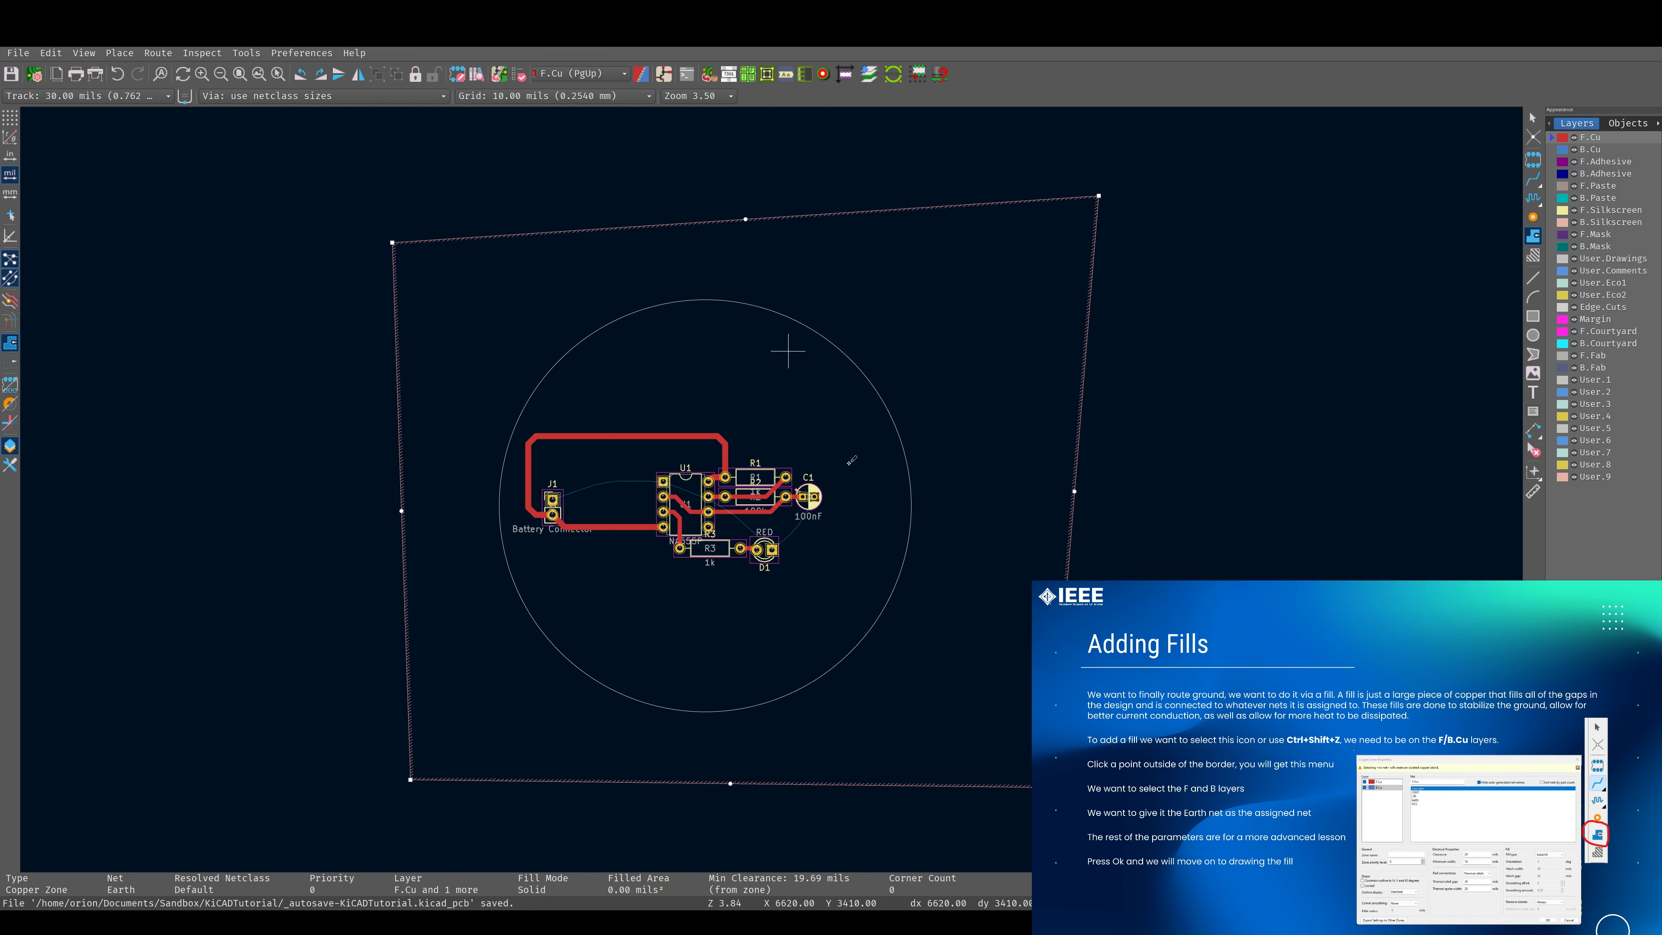
middle_click_drag(779, 406, 945, 435)
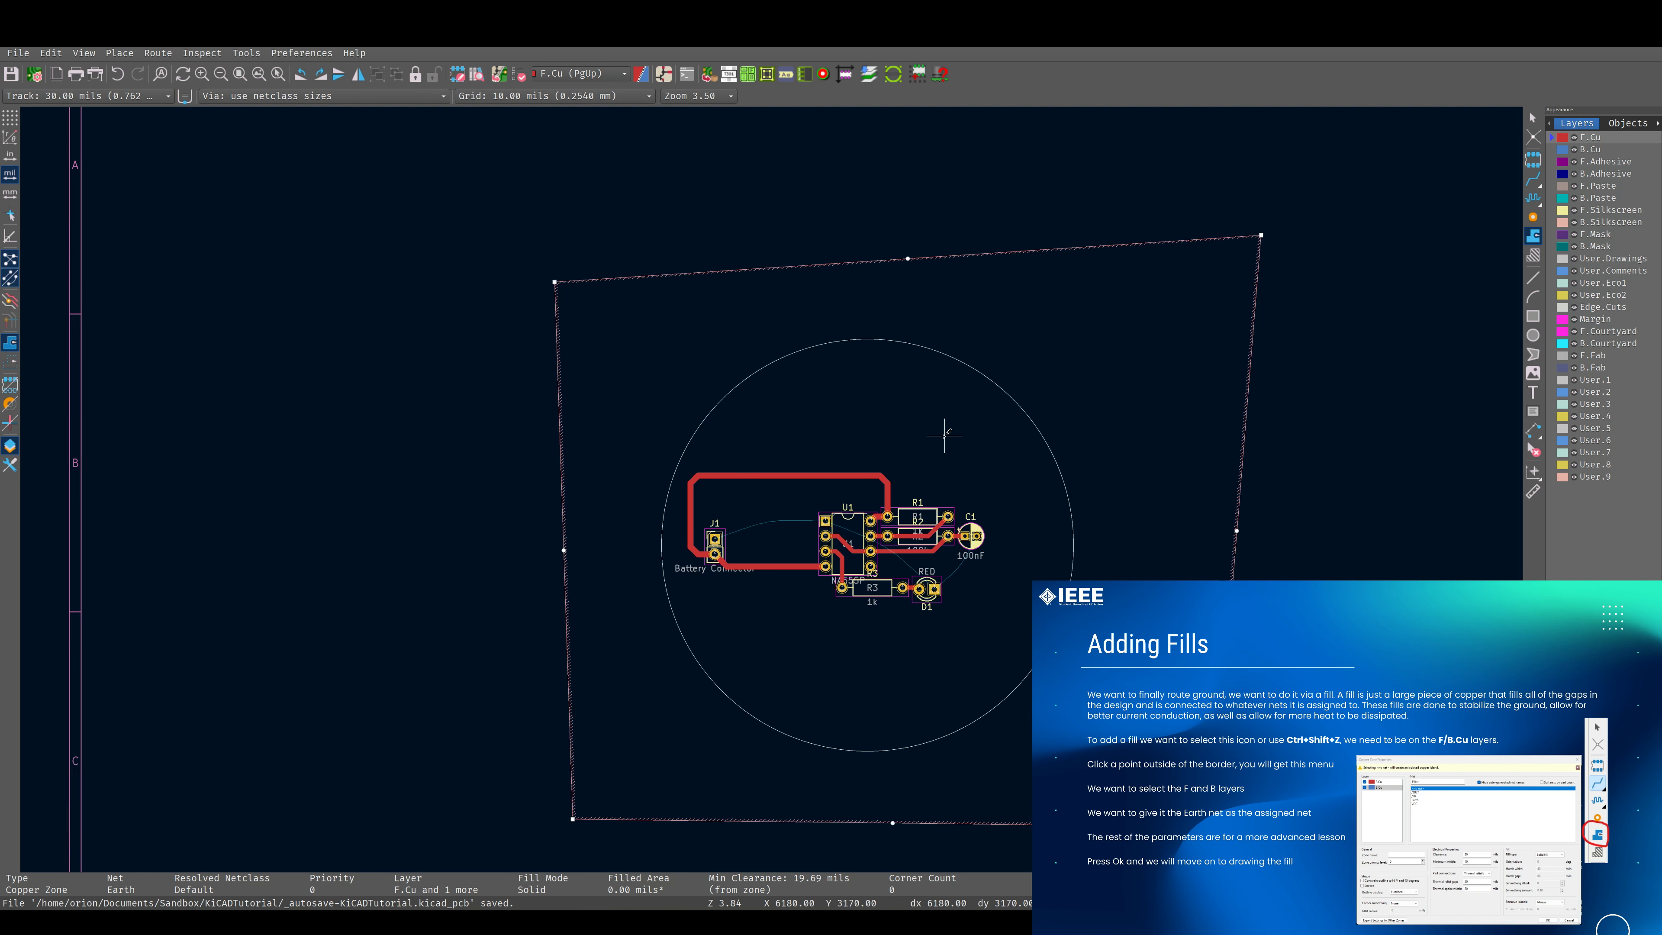
key("b")
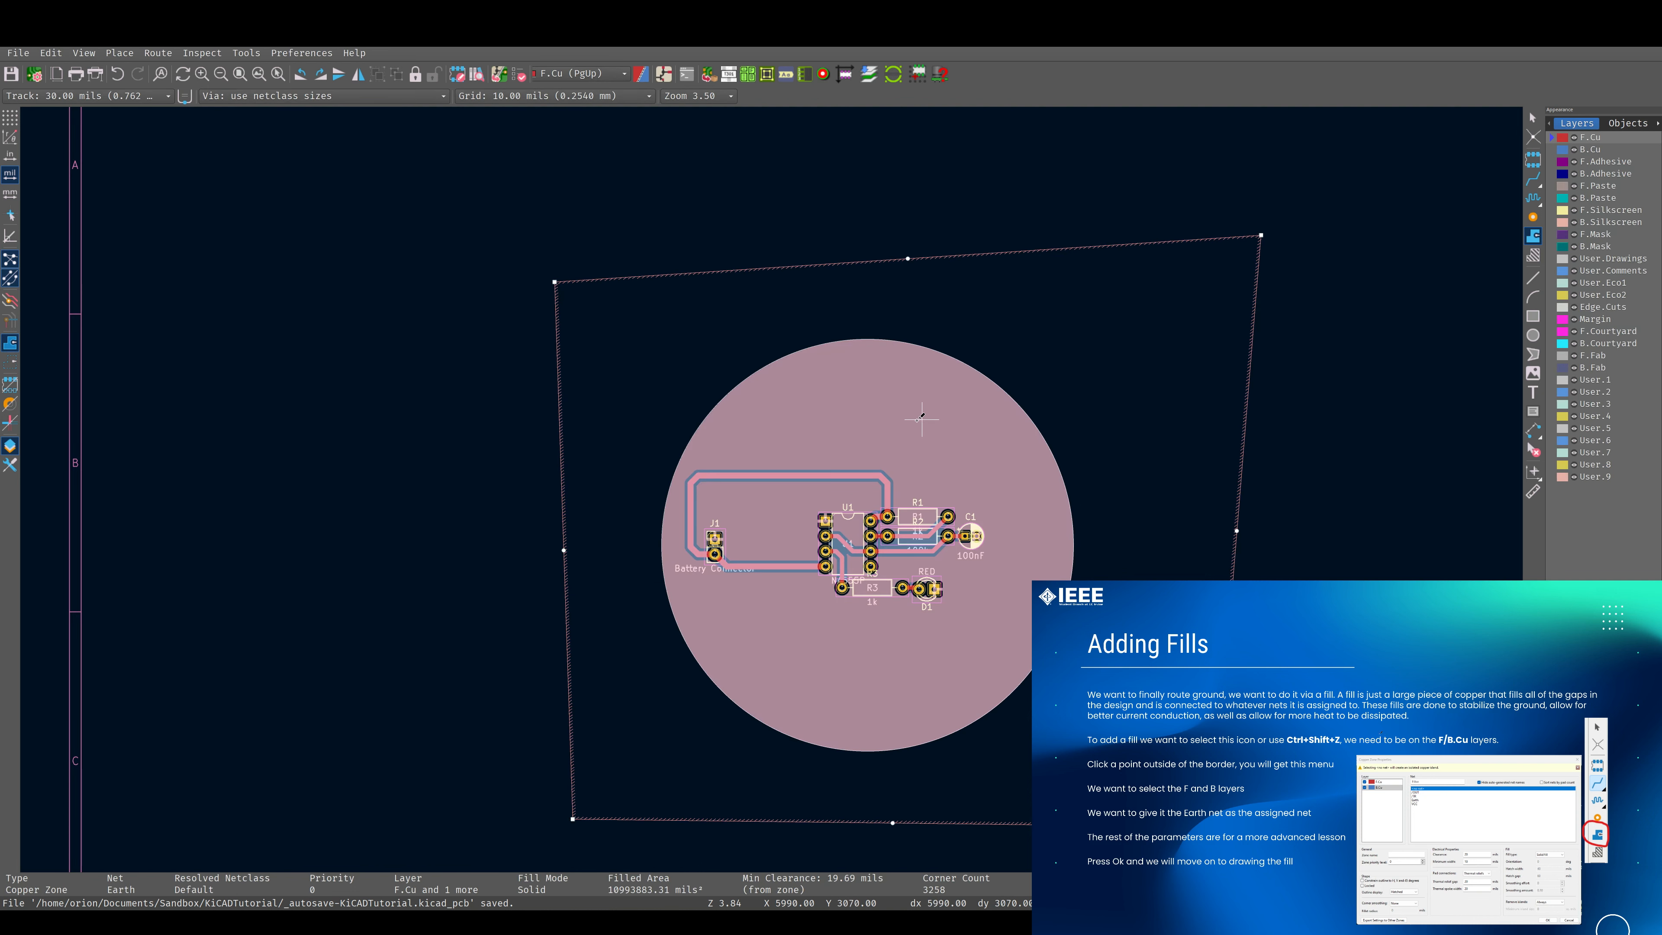
scroll(887, 484, "up", 3)
key("Escape")
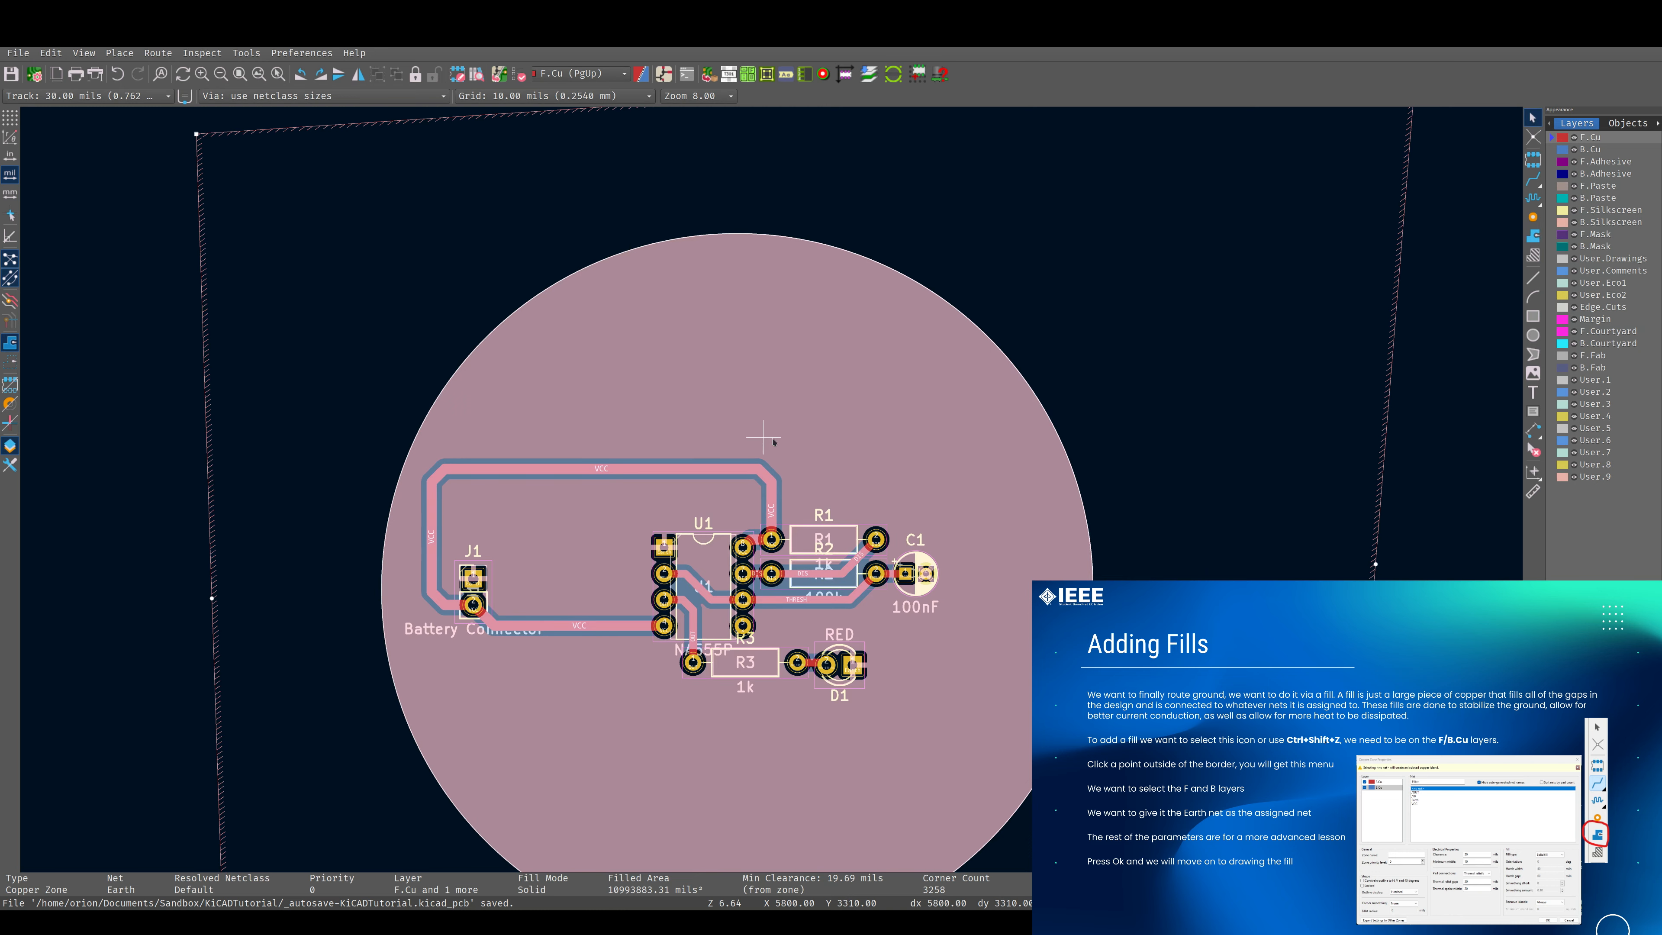
left_click(1449, 406)
Examine the Earth copper fill around the tracks and pads and across the whole circular board.
middle_click_drag(750, 514, 928, 334)
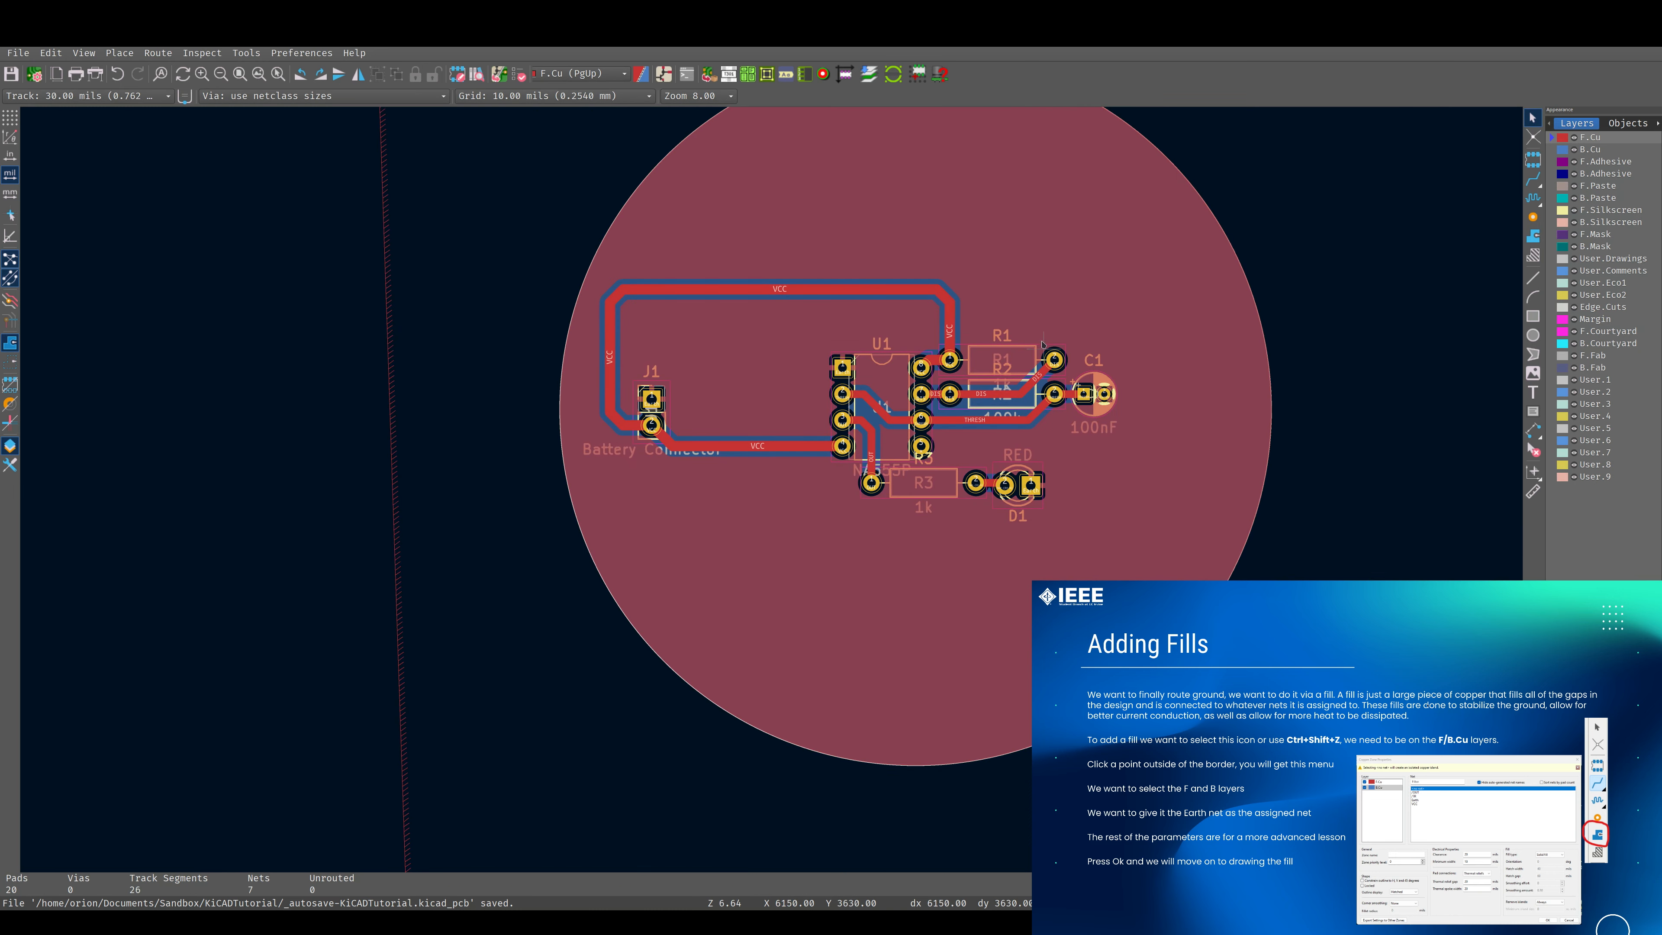
scroll(779, 503, "up", 4)
middle_click_drag(1043, 345, 790, 473)
scroll(766, 498, "down", 2)
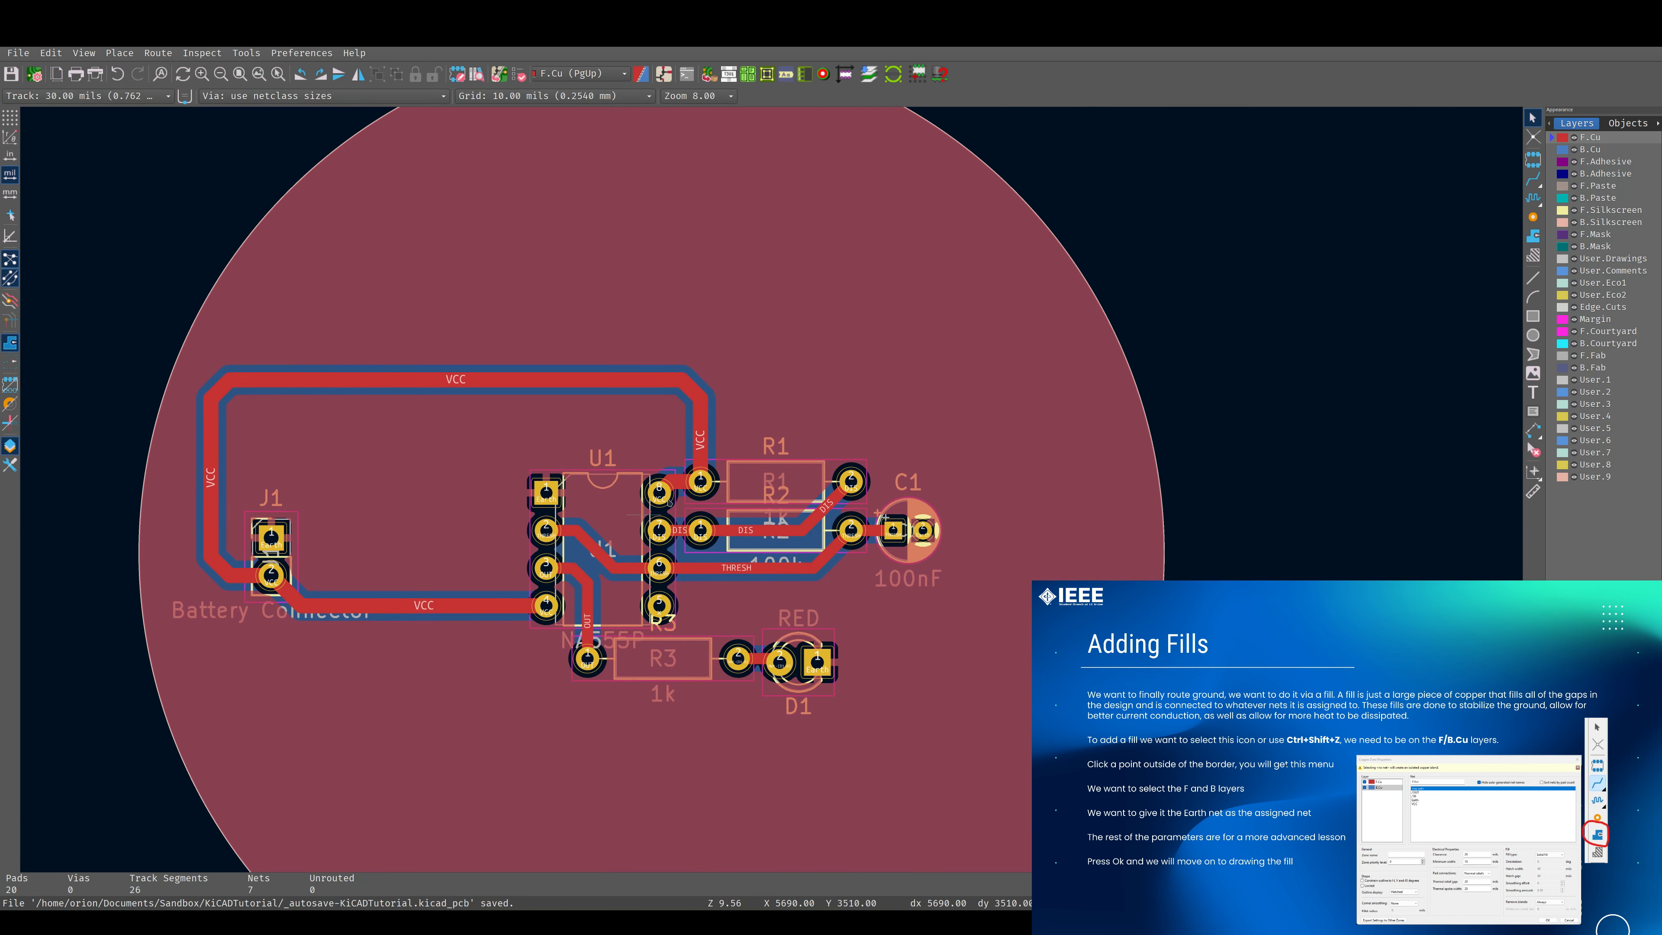
middle_click_drag(668, 501, 651, 403)
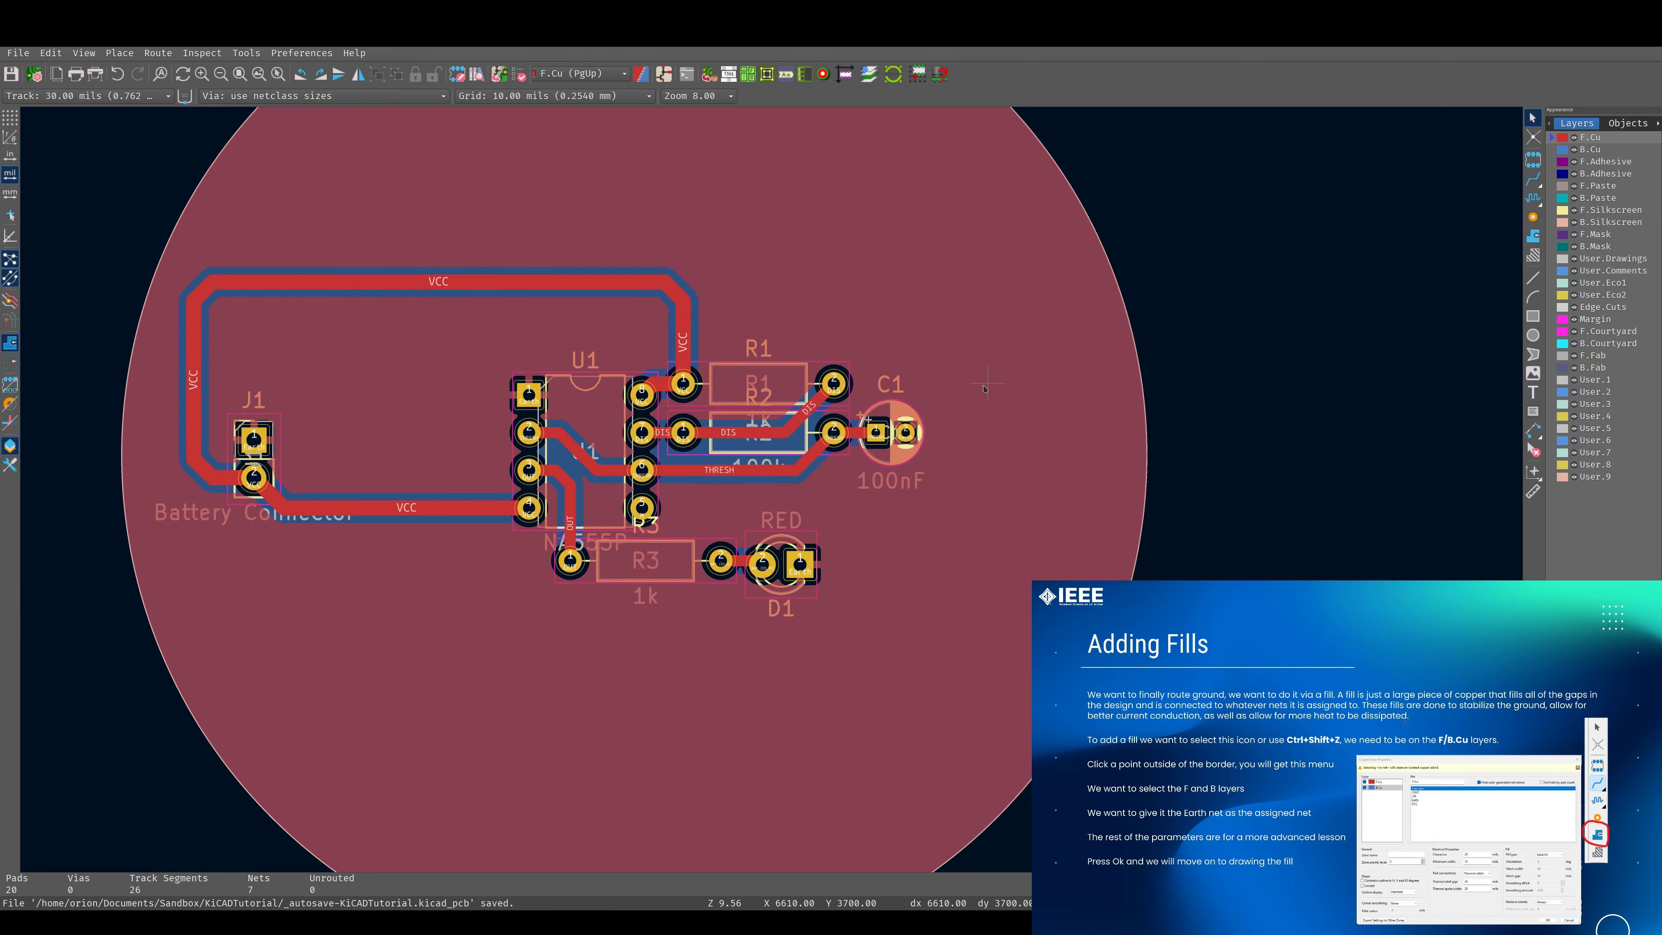
scroll(707, 467, "down", 2)
middle_click_drag(707, 467, 772, 490)
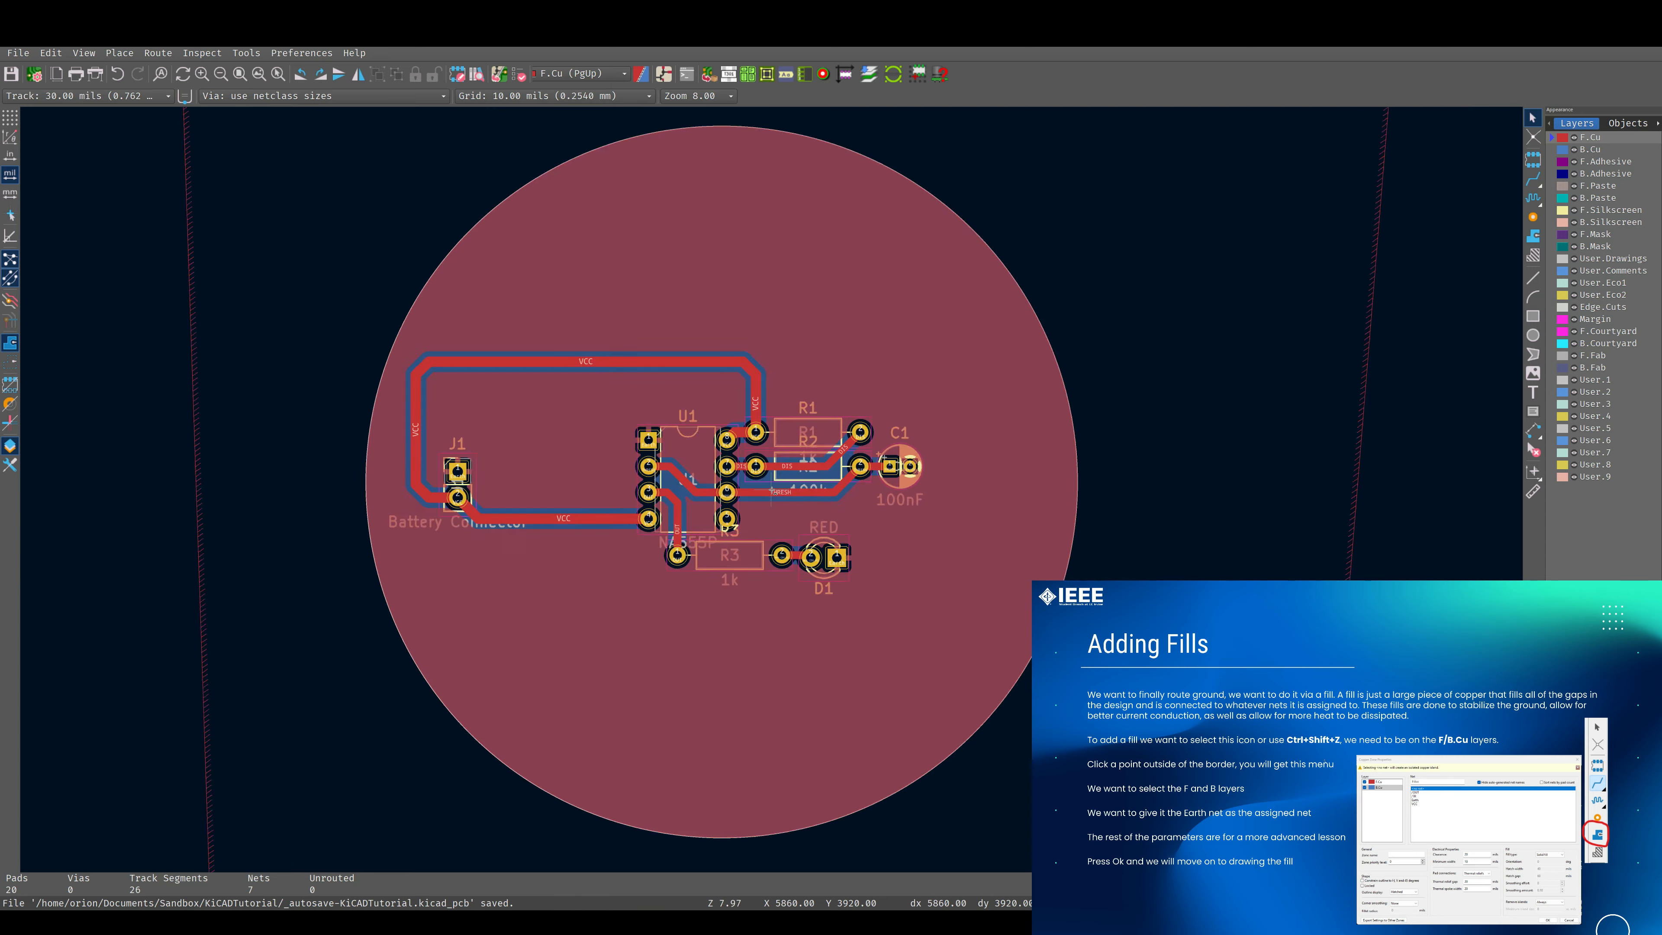
scroll(772, 489, "down", 2)
scroll(772, 490, "up", 1)
scroll(773, 490, "up", 1)
scroll(768, 484, "down", 2)
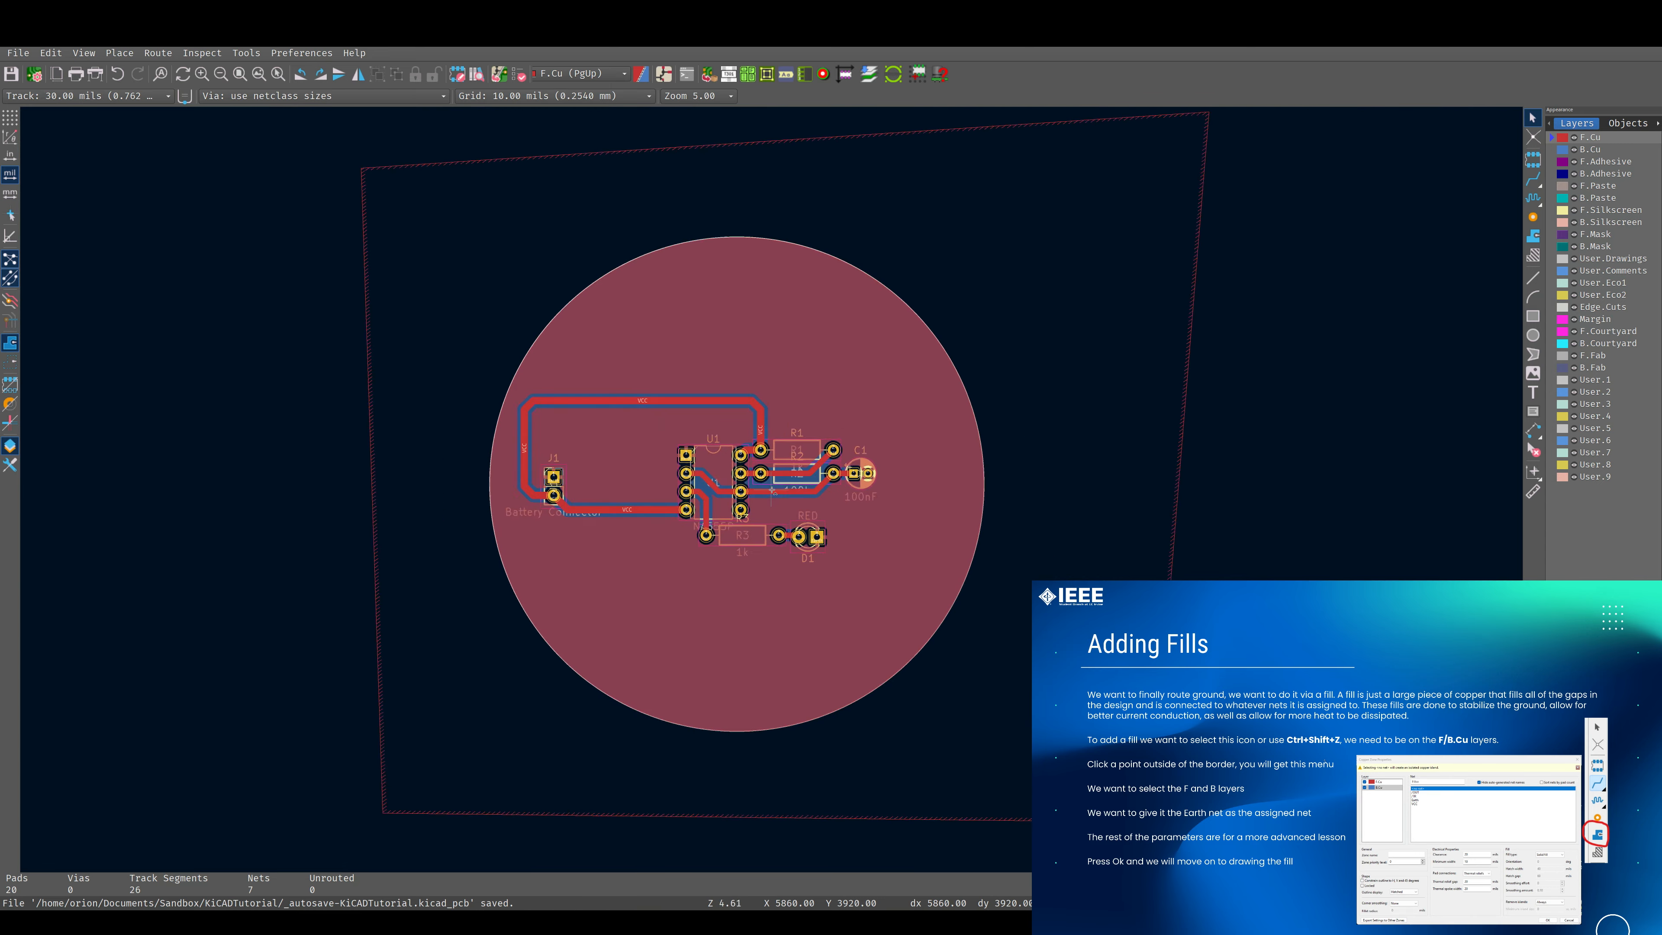
scroll(757, 463, "up", 1)
scroll(758, 462, "up", 2)
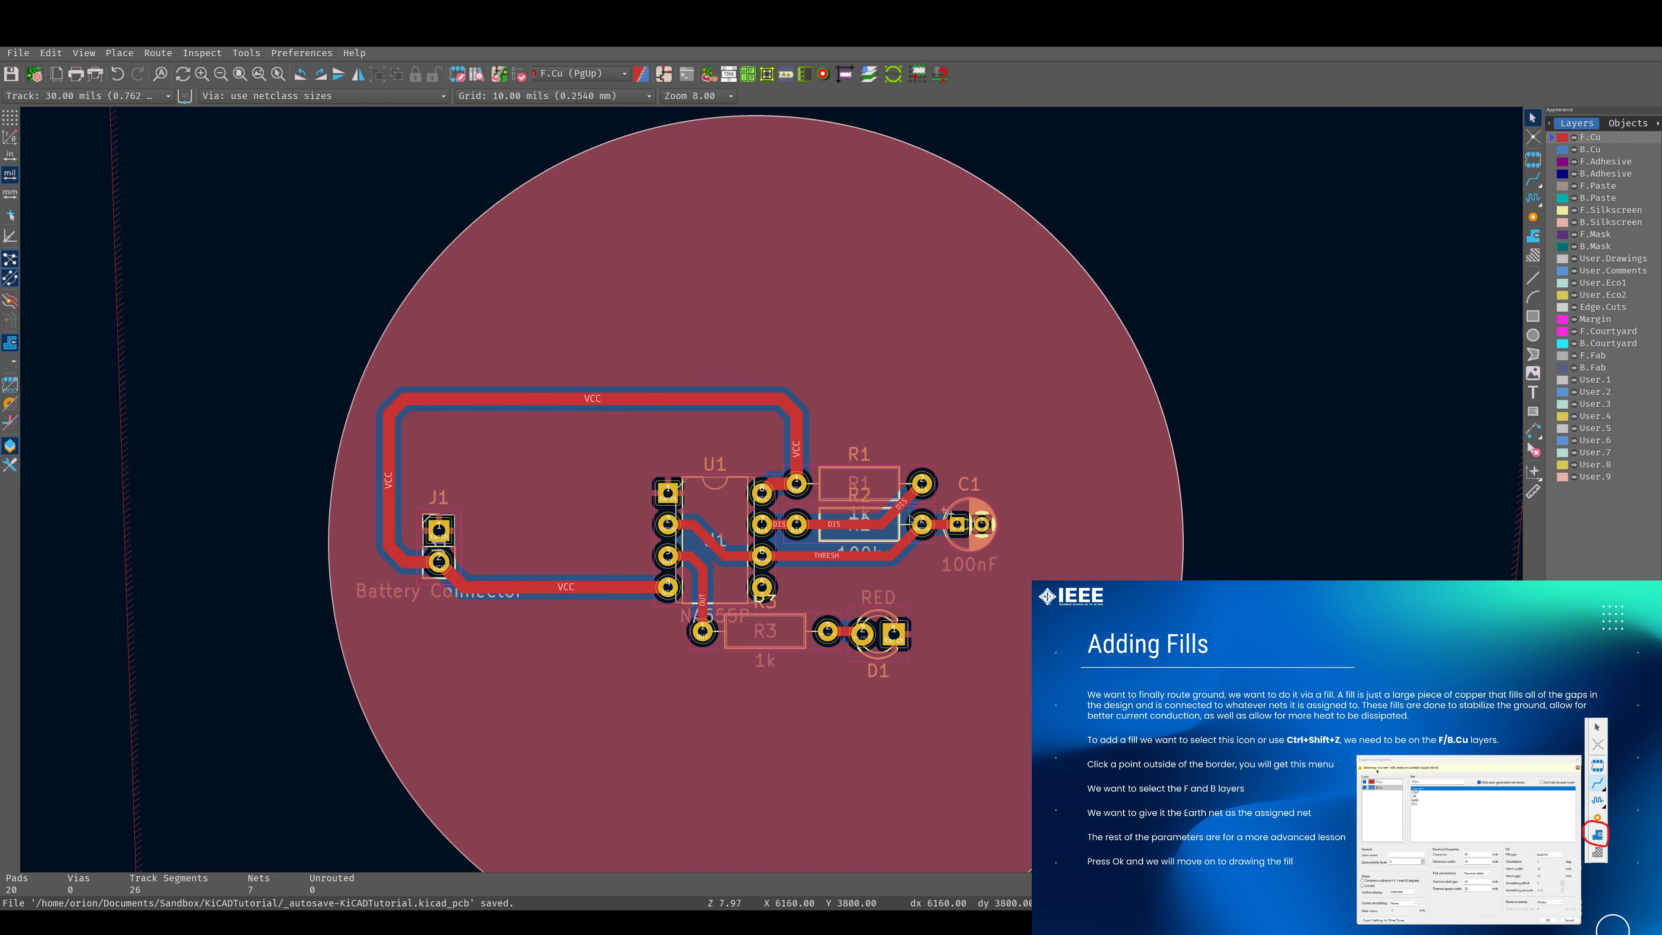
scroll(722, 484, "down", 3)
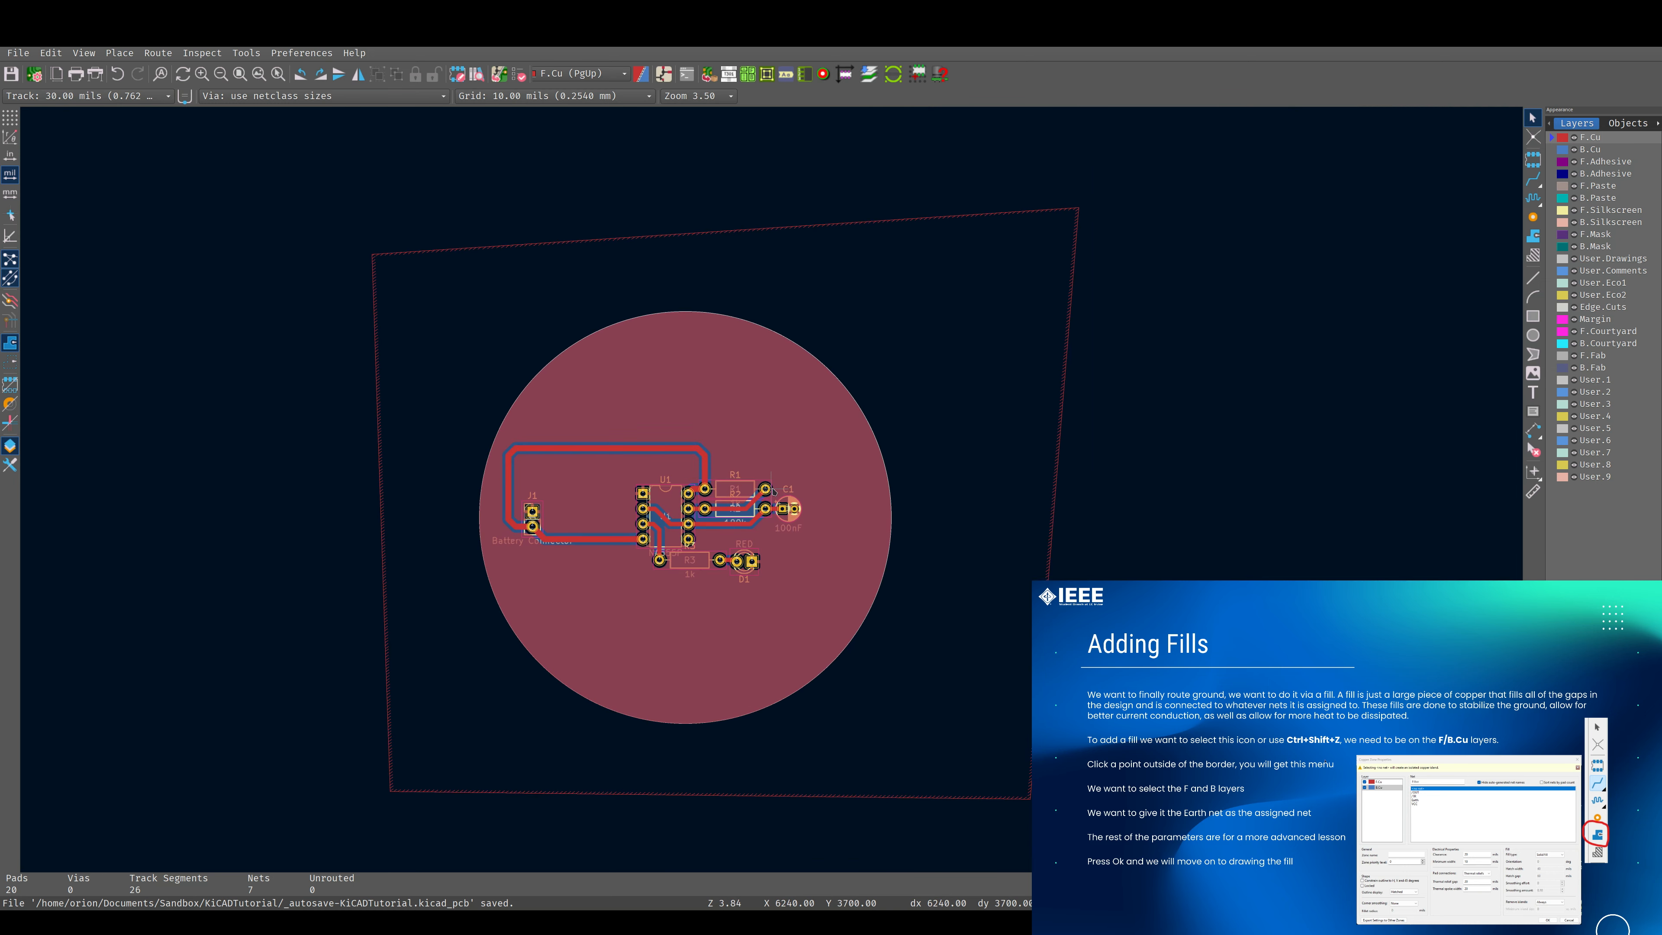
scroll(722, 484, "down", 1)
scroll(662, 561, "down", 1, "shift")
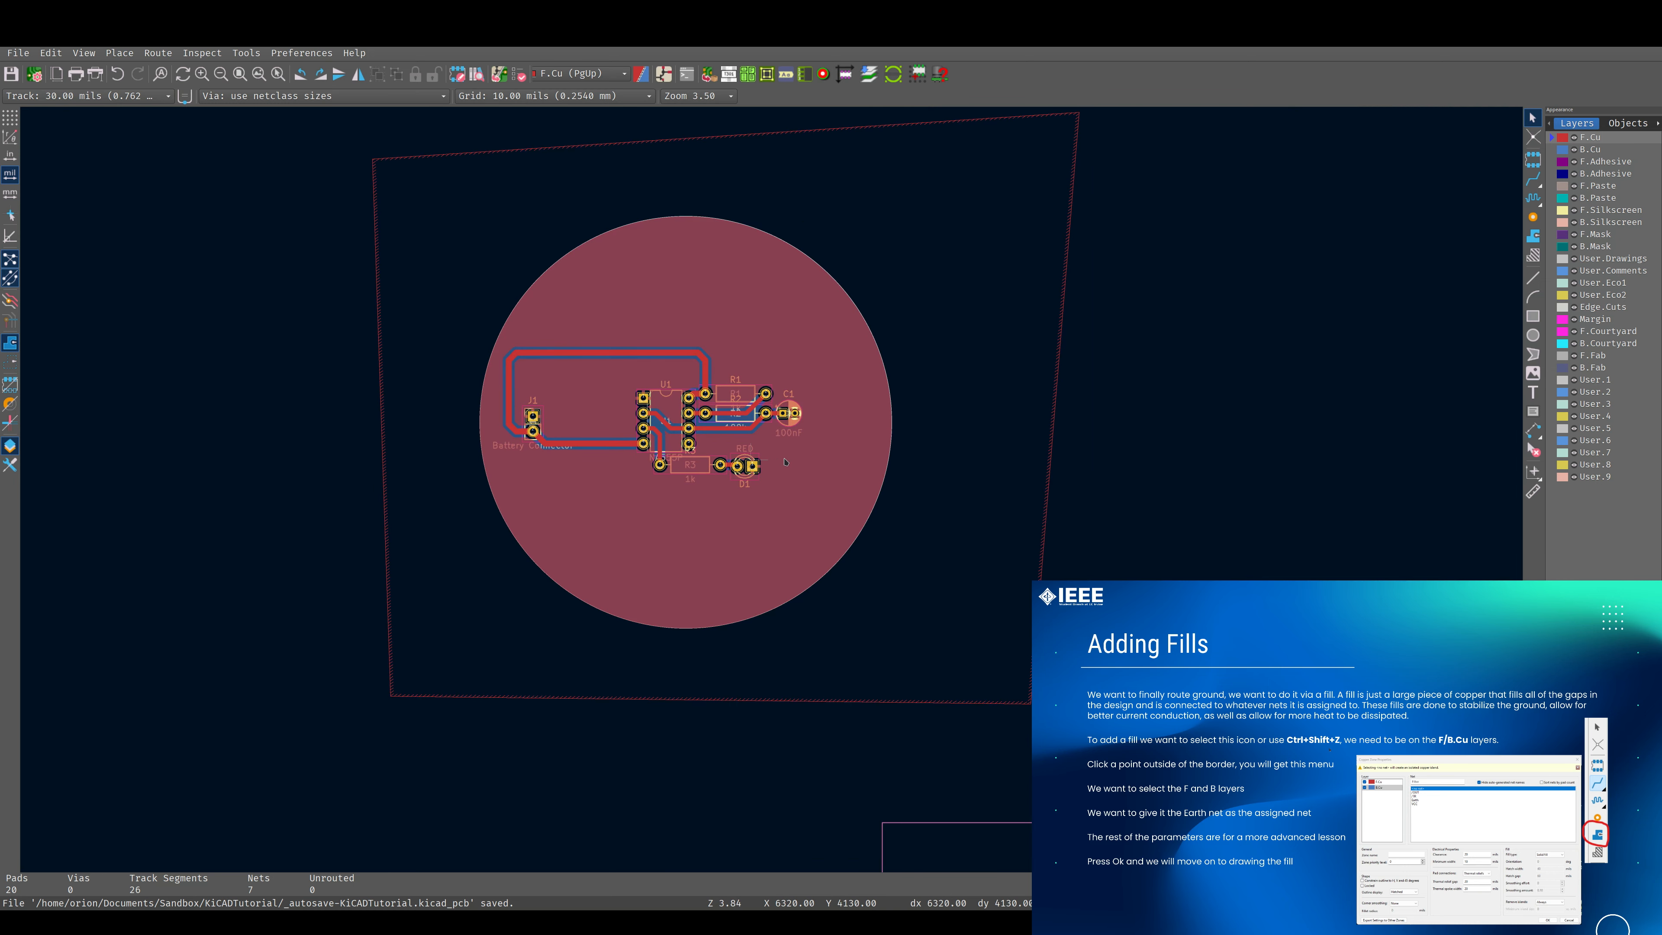
middle_click_drag(785, 462, 896, 477)
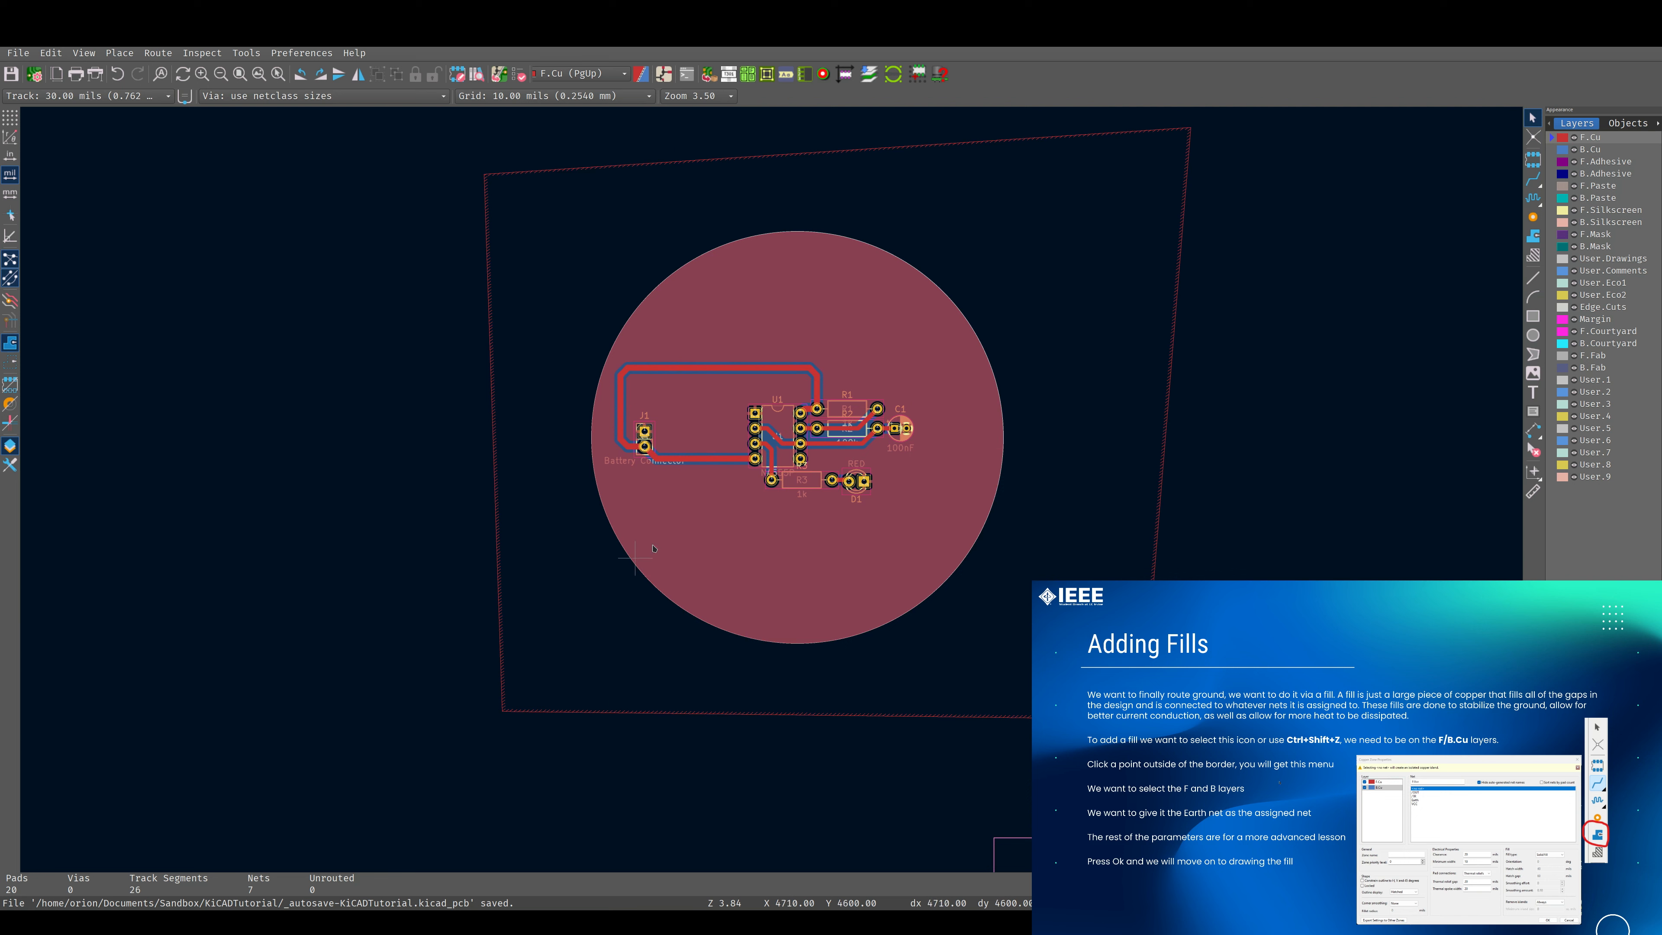
left_click(1090, 934)
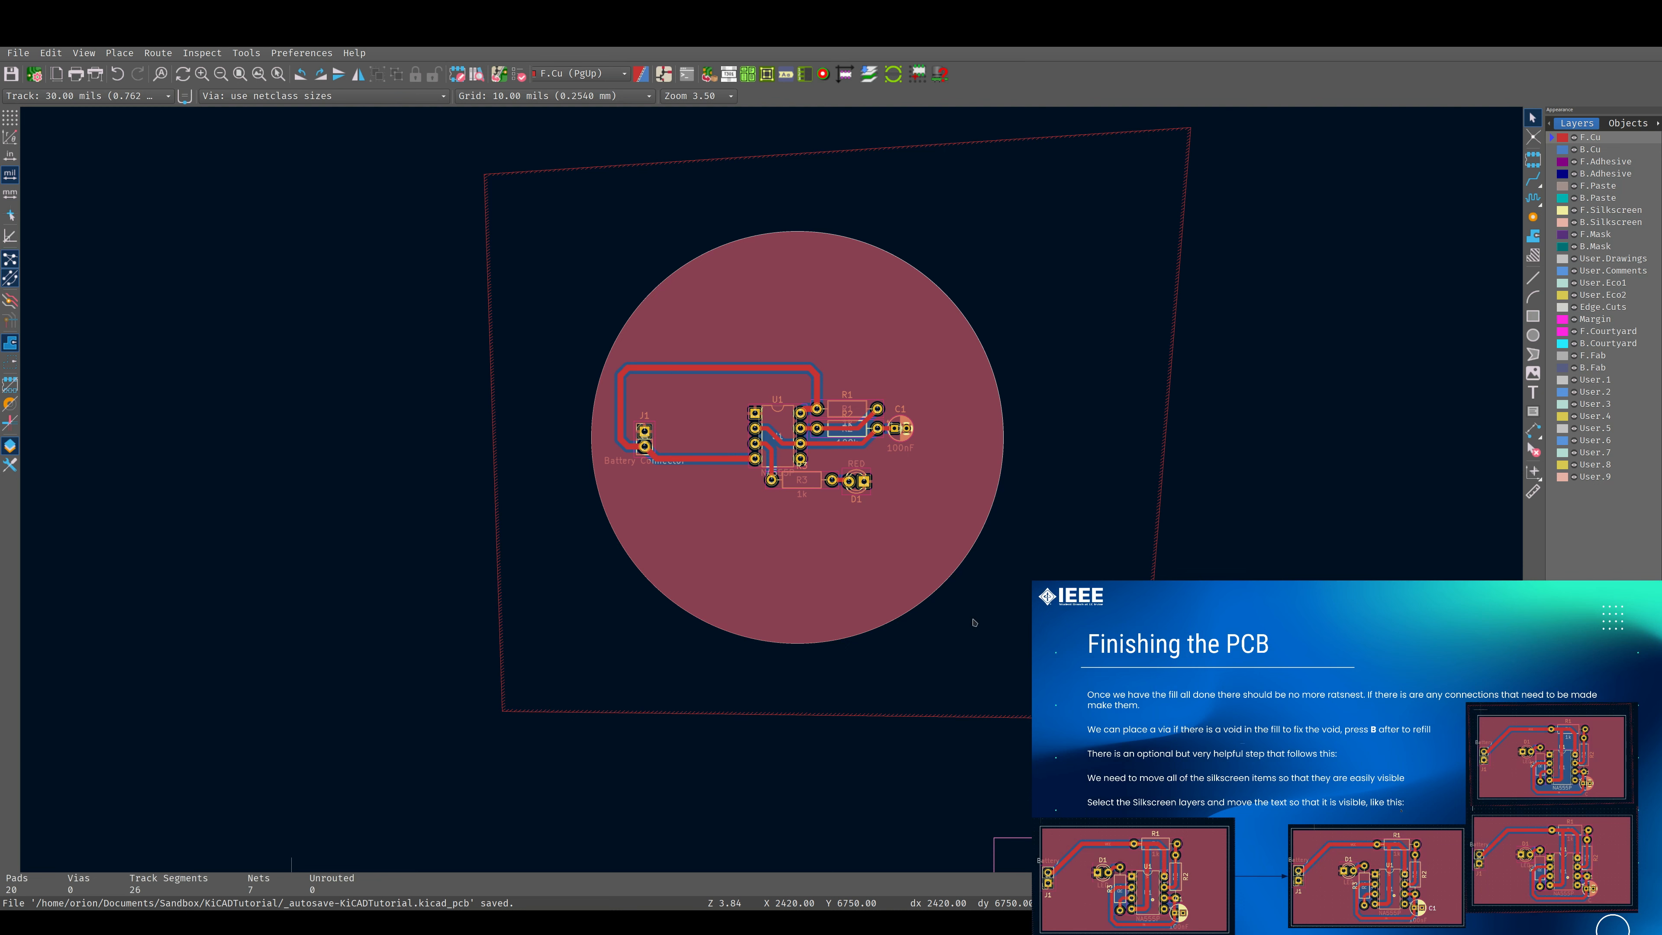
Make F.Silkscreen the active layer and move resistor R3's reference label sideways, clear of U1's lower pad.
scroll(843, 466, "up", 3)
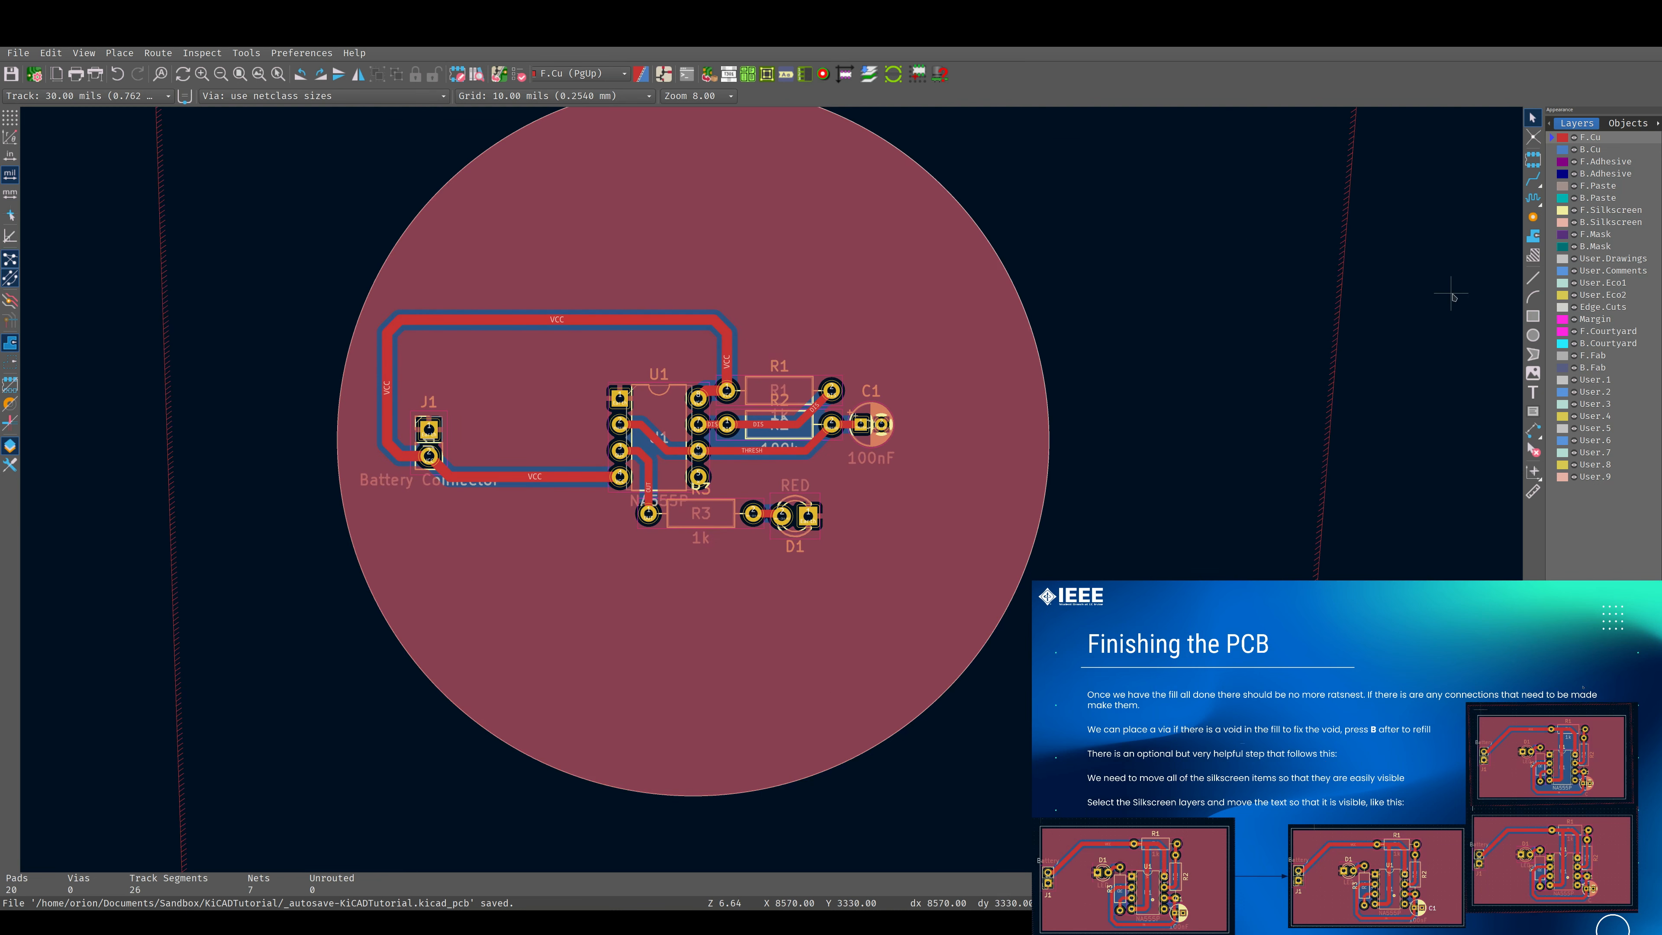
left_click(1554, 210)
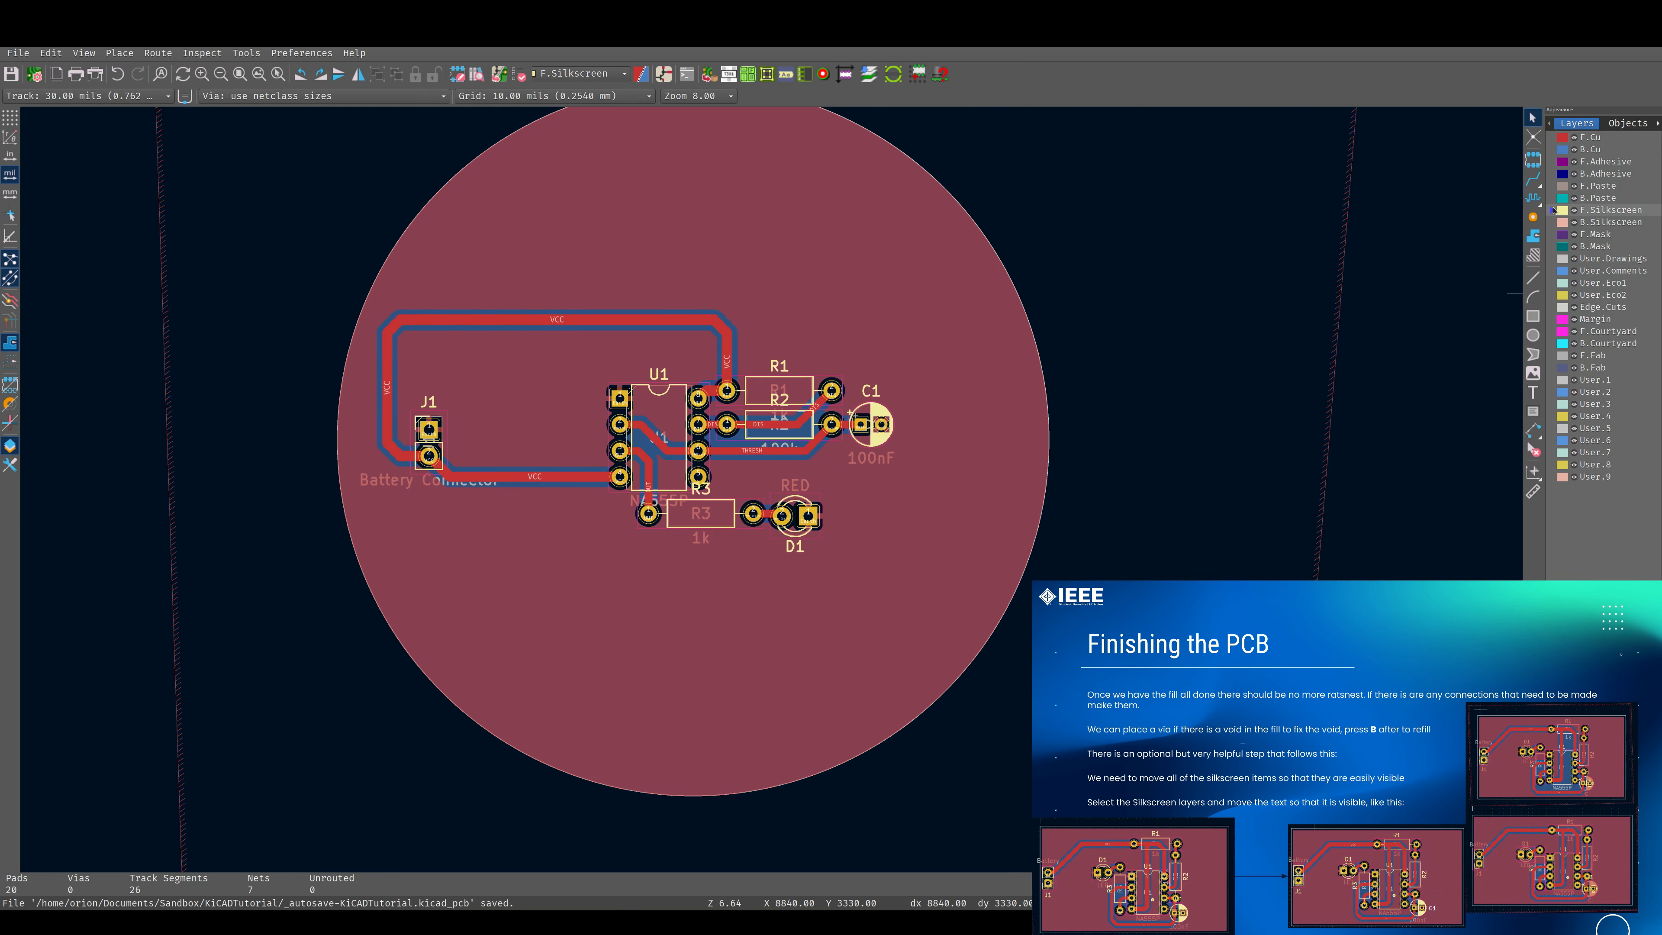
scroll(779, 414, "up", 4)
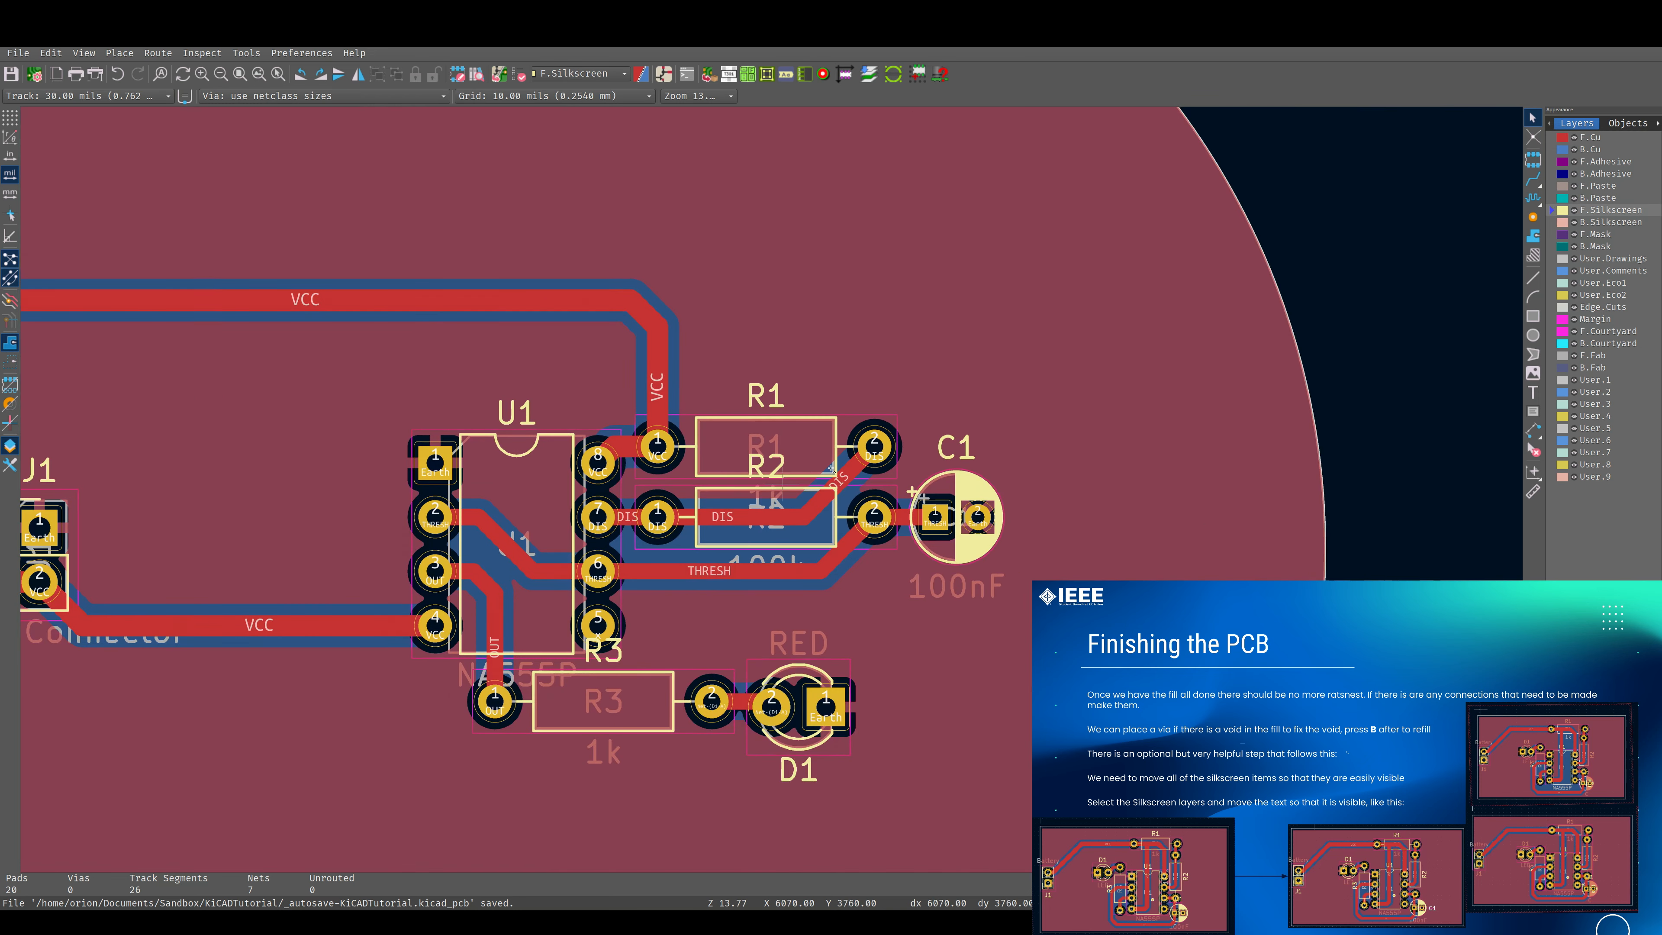
scroll(1371, 347, "down", 3)
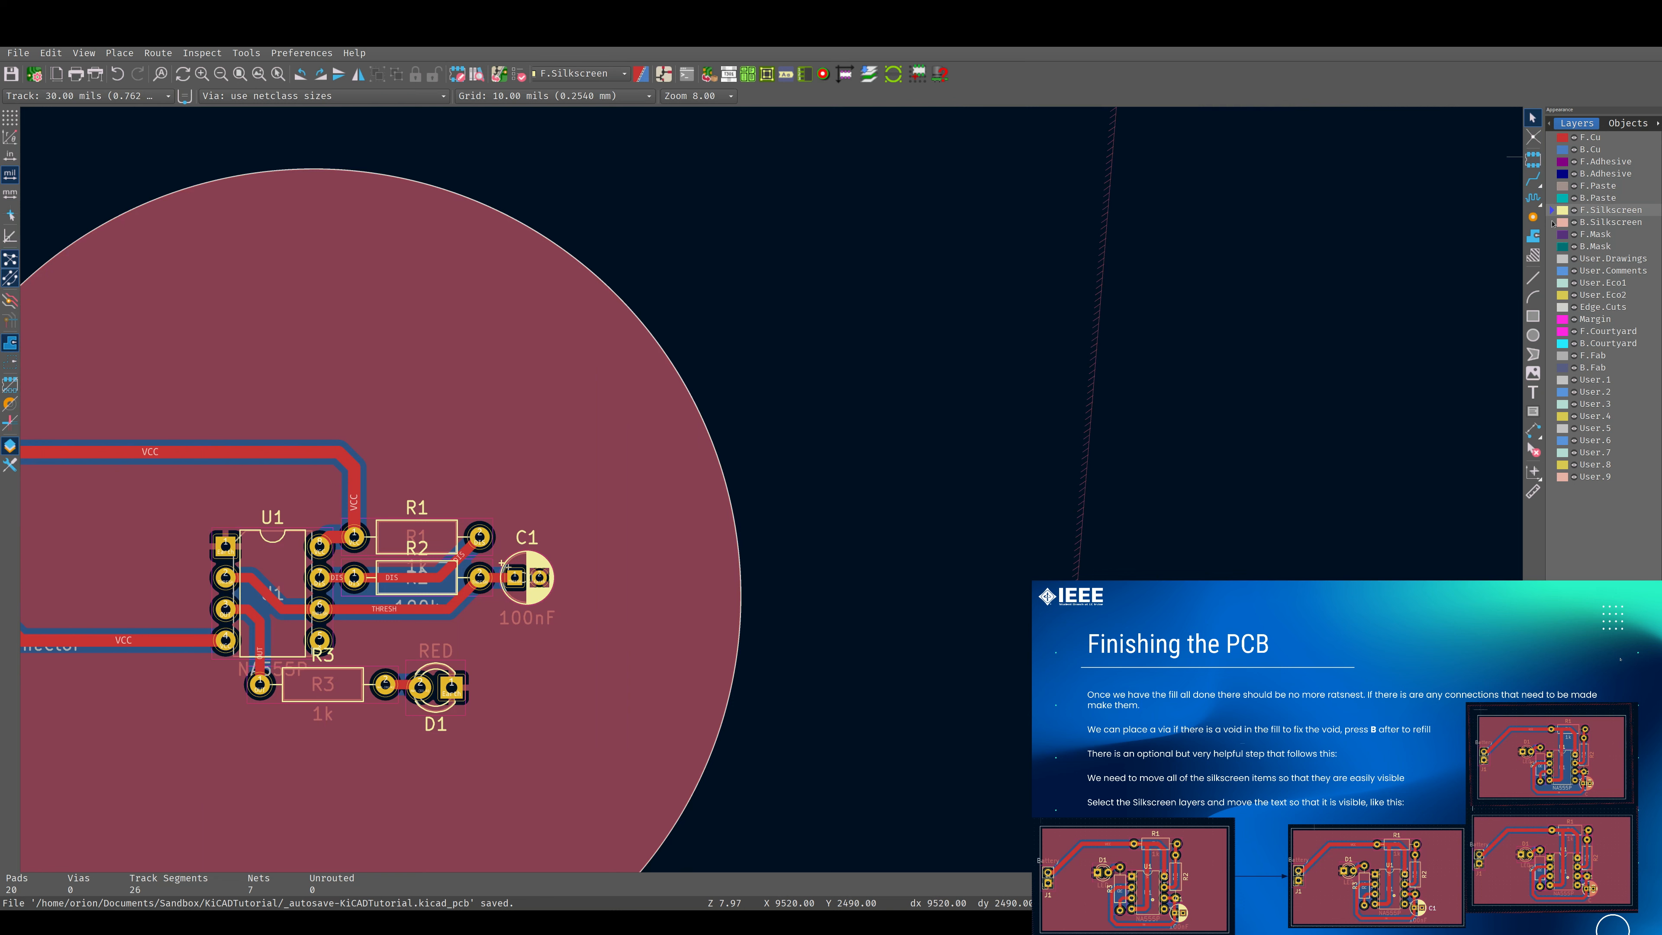
middle_click_drag(393, 599, 912, 400)
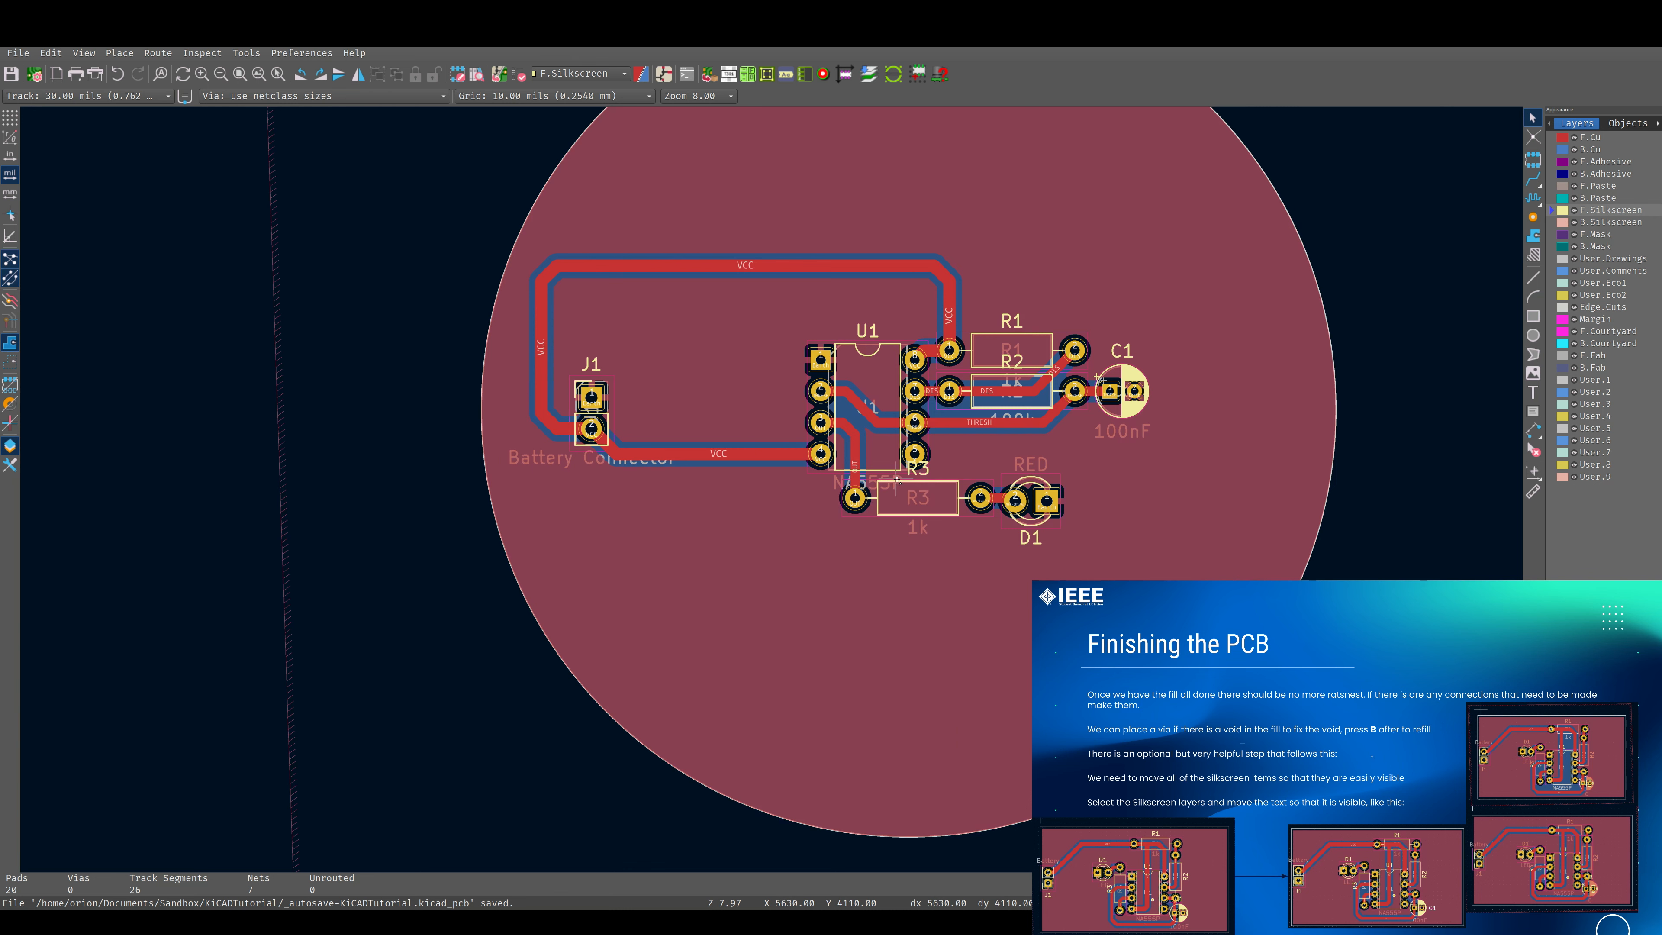
scroll(897, 480, "up", 3)
scroll(774, 489, "down", 1)
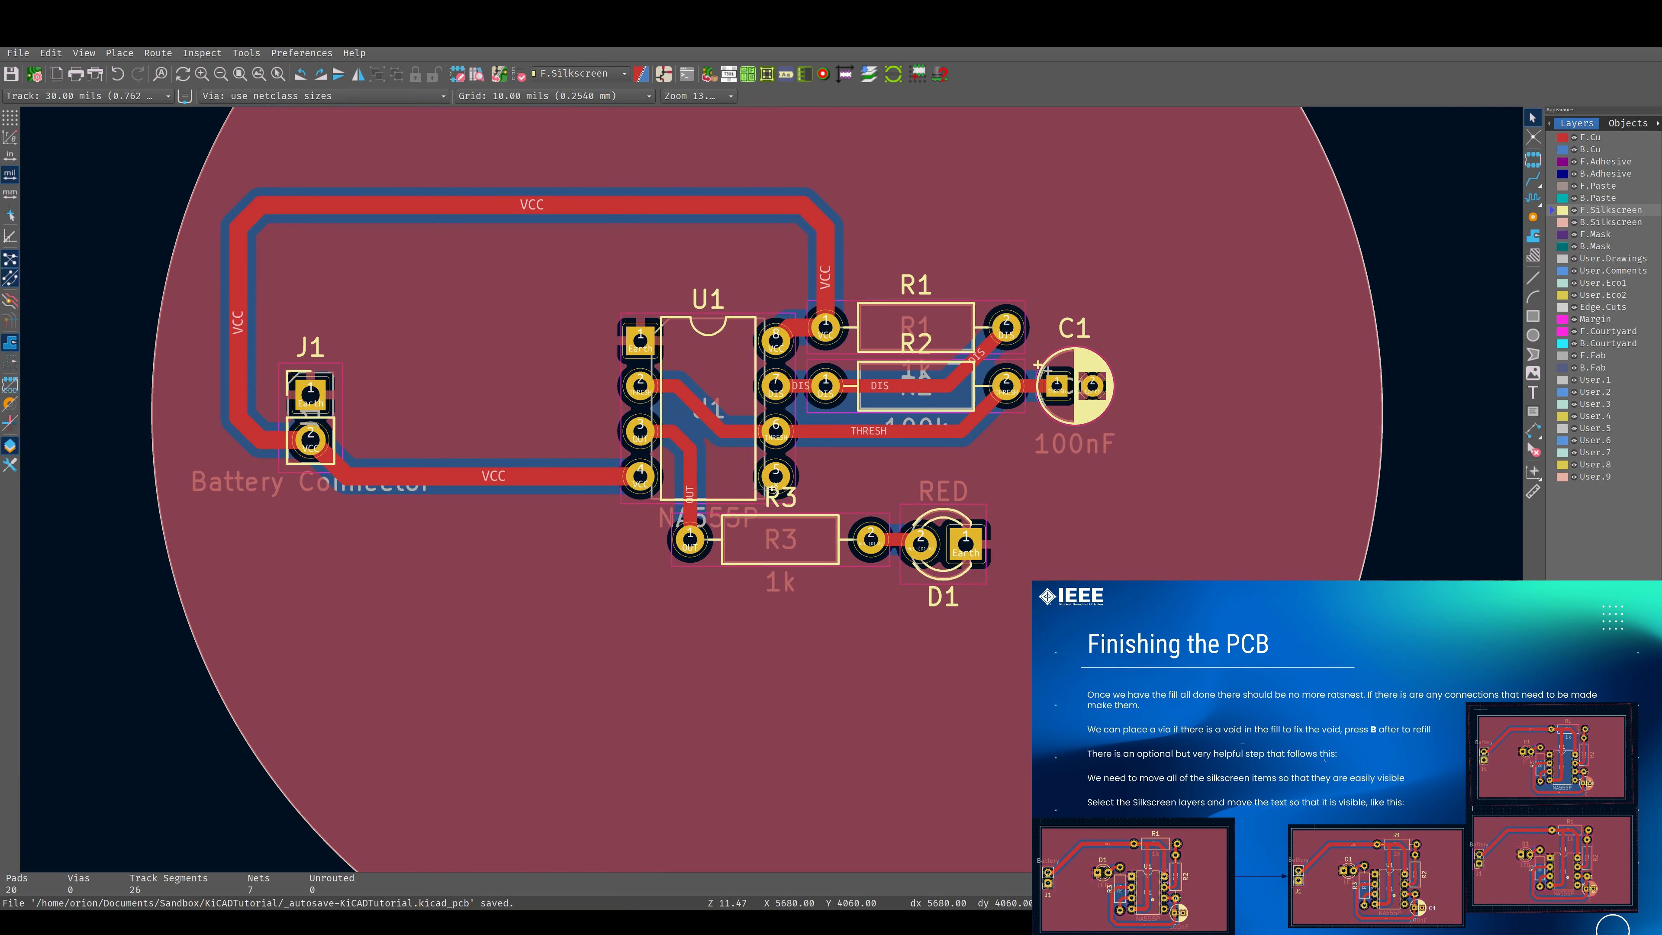
left_click(781, 503)
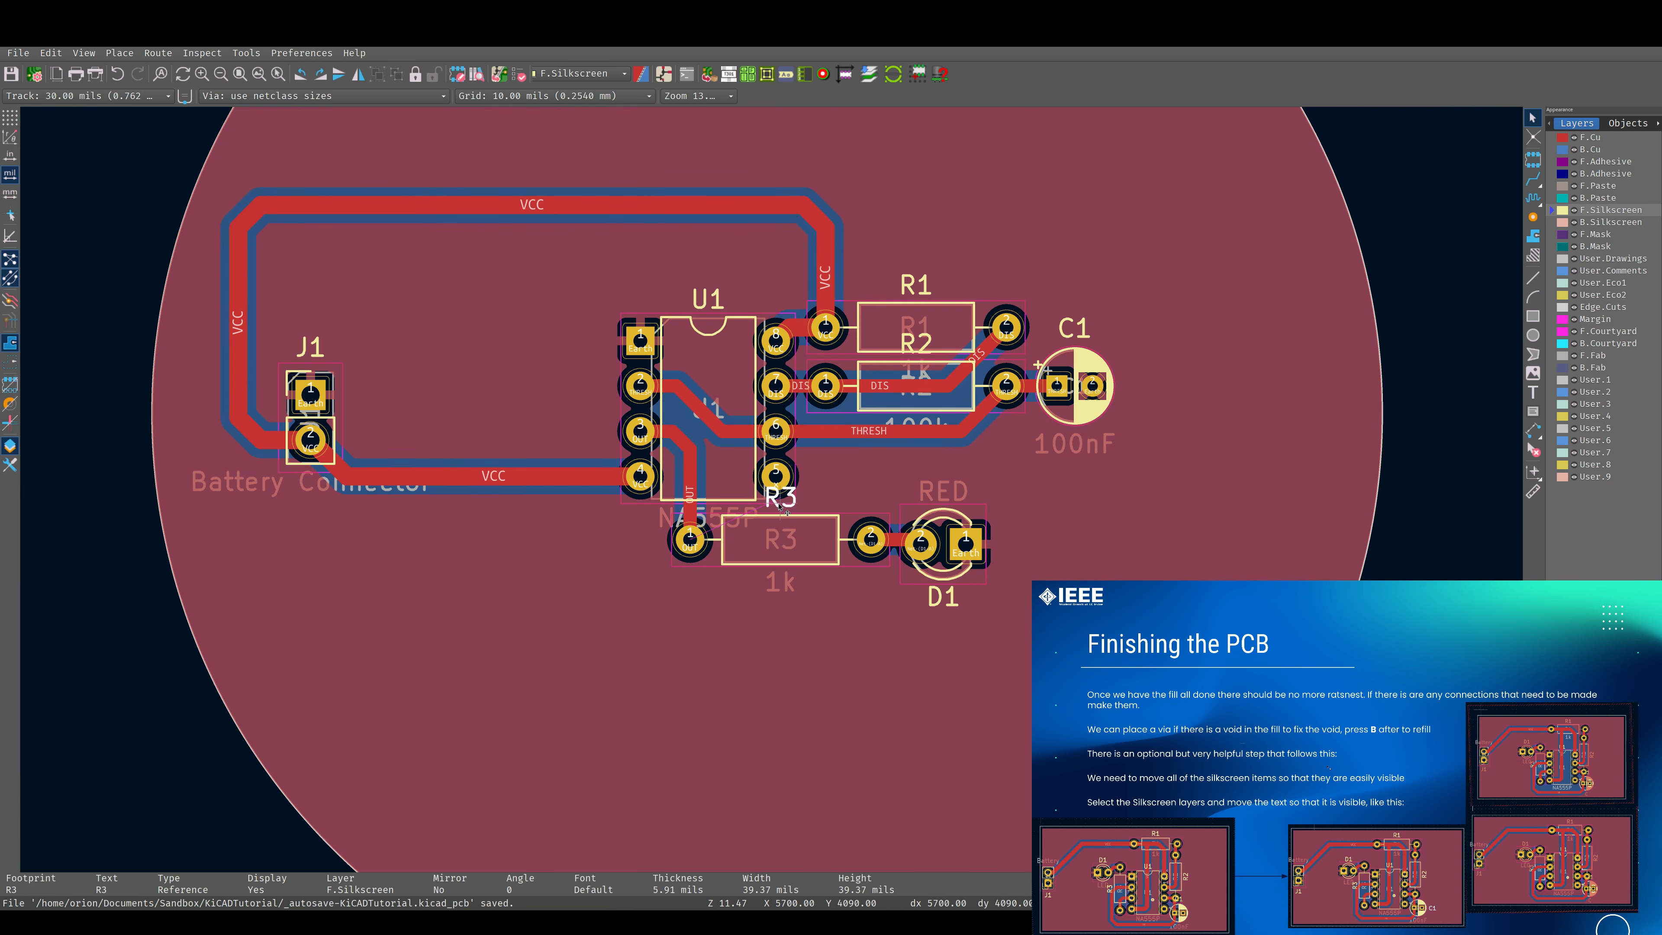
key("m")
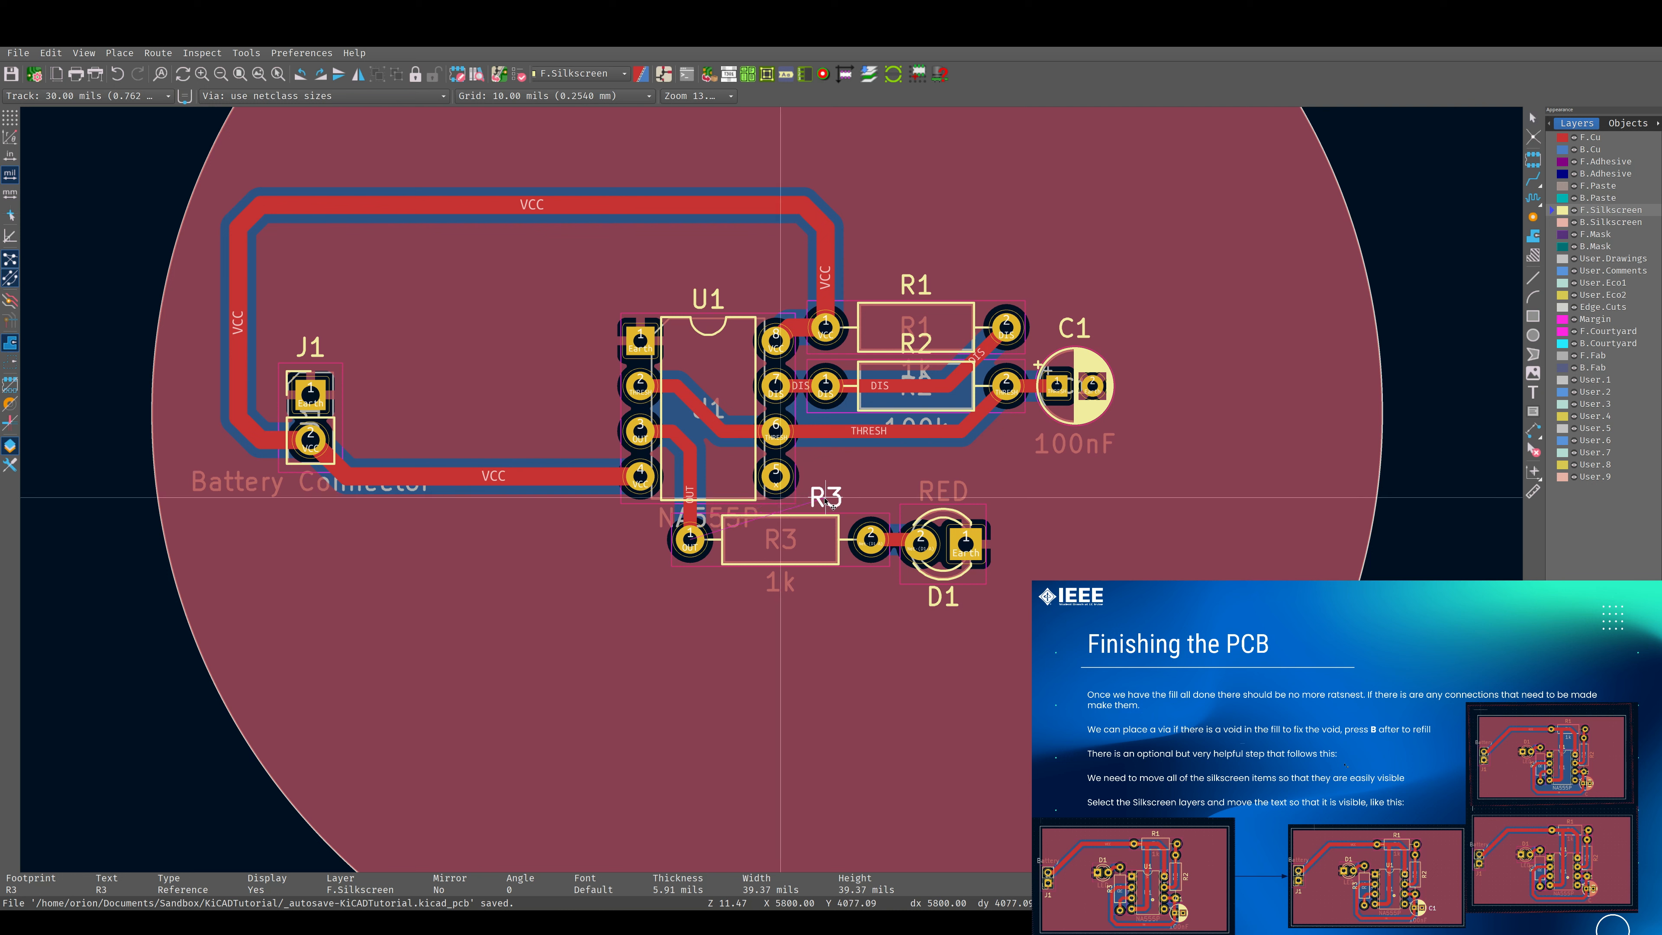
left_click(839, 502)
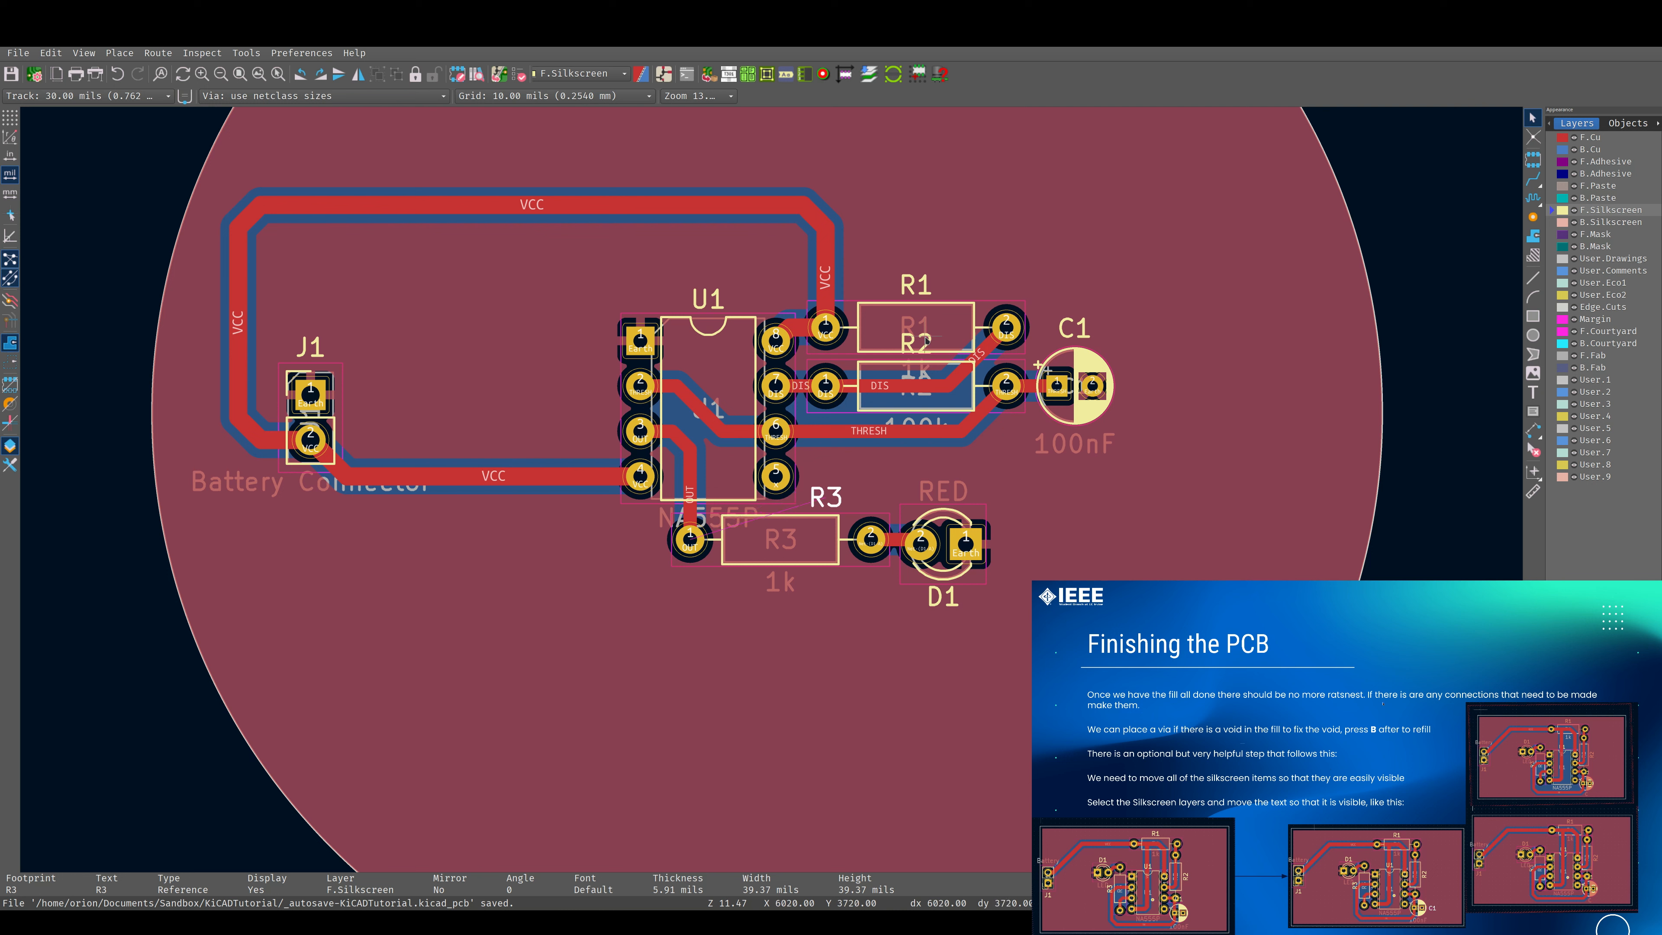
Move resistor R2's reference label from between the two resistors to just below R2, leaving nothing selected.
left_click(928, 341)
left_click(928, 341)
key("m")
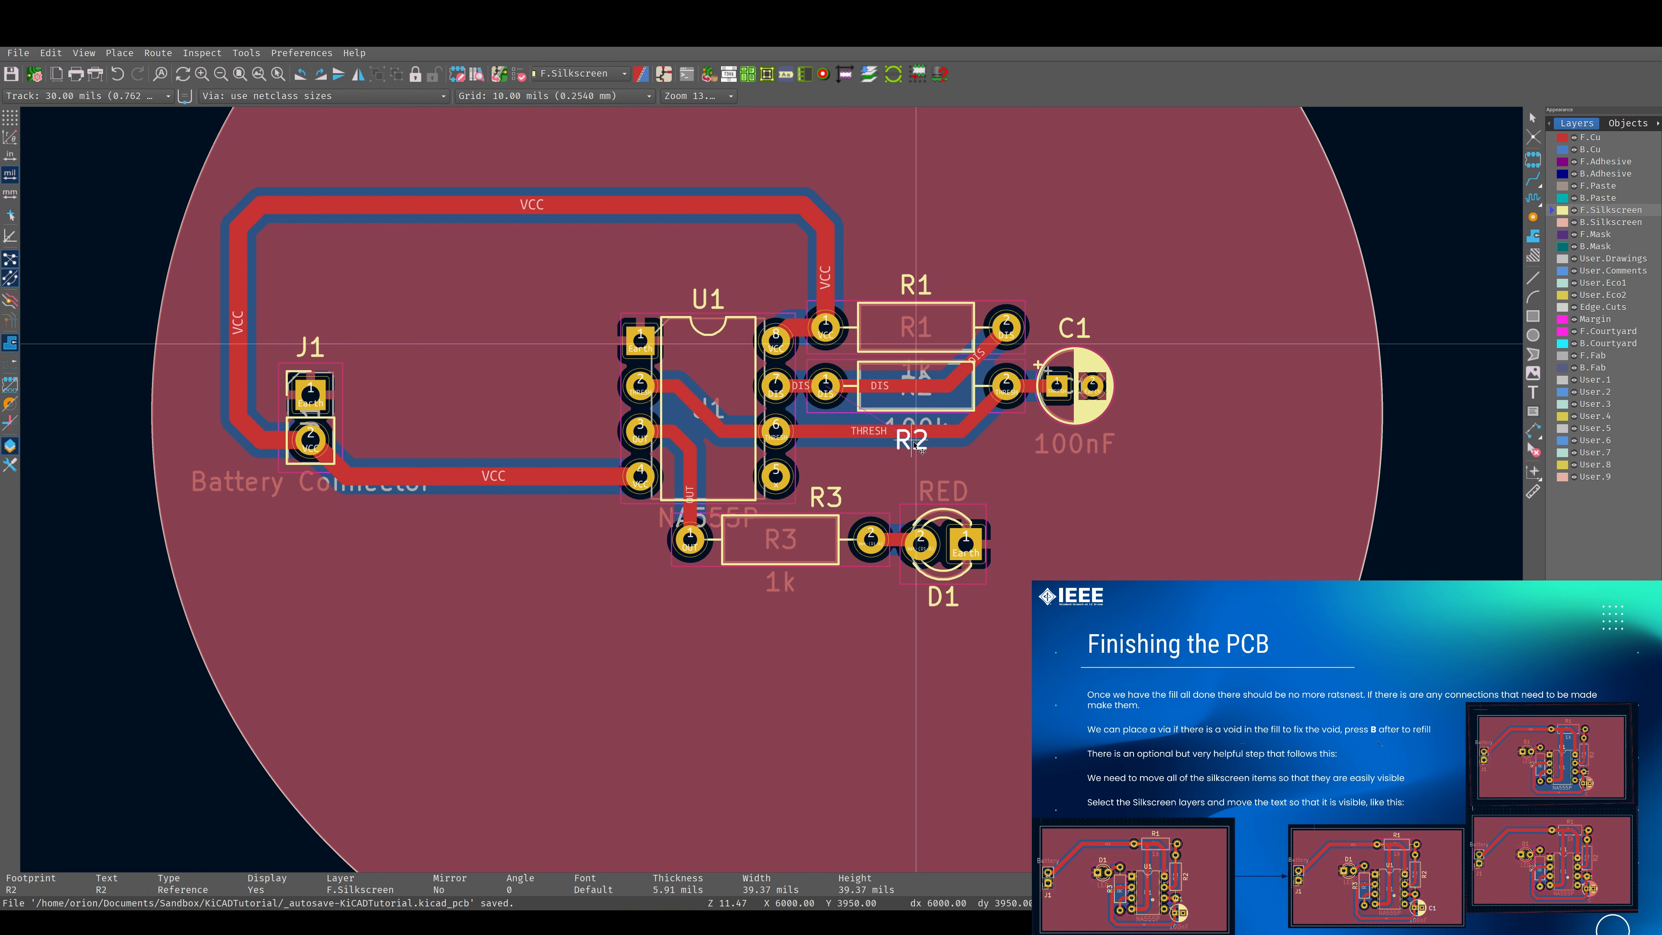
left_click(914, 436)
left_click(941, 418)
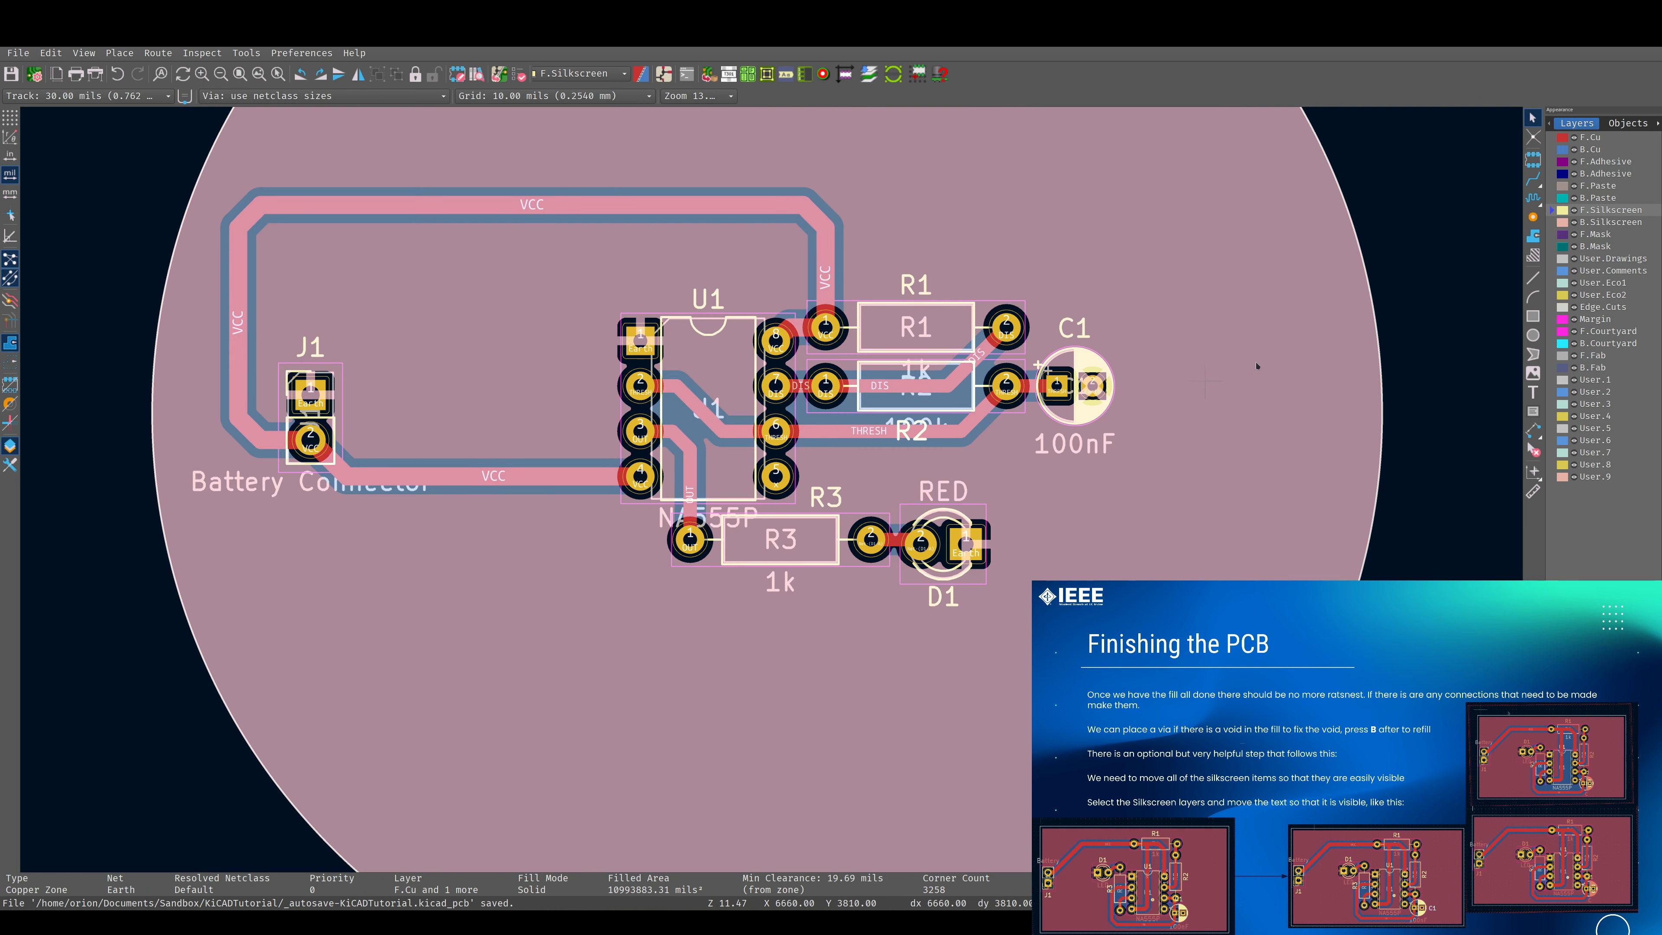
key("Escape")
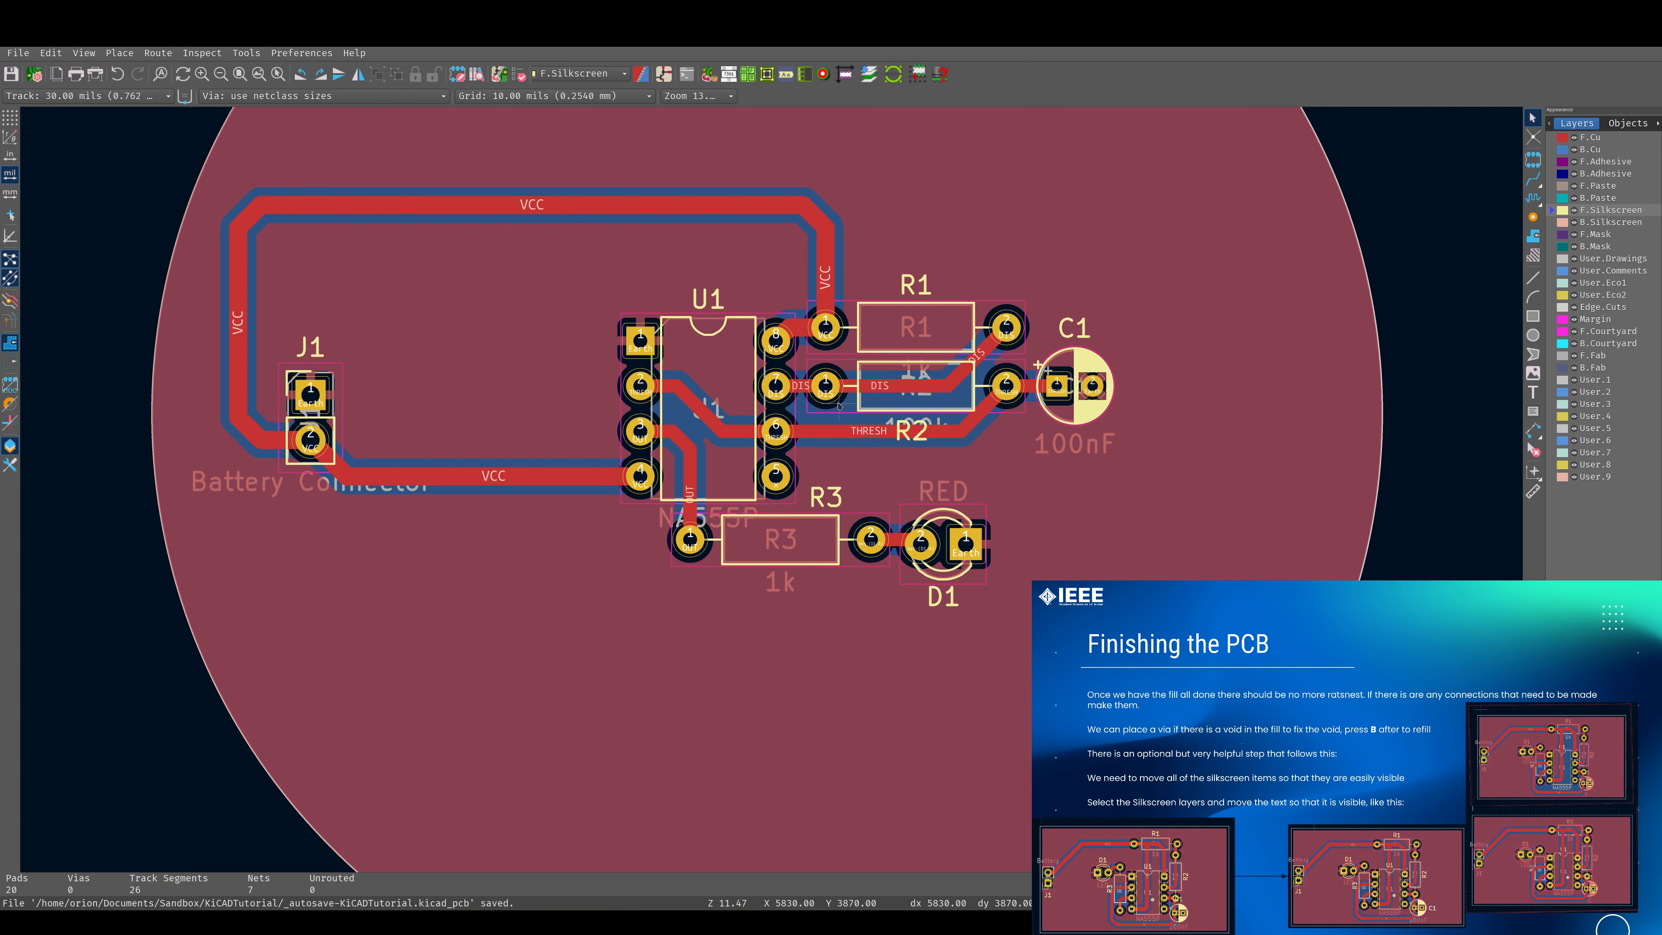
scroll(839, 406, "down", 3)
scroll(771, 489, "up", 1)
scroll(771, 489, "down", 1)
middle_click_drag(578, 619, 702, 551)
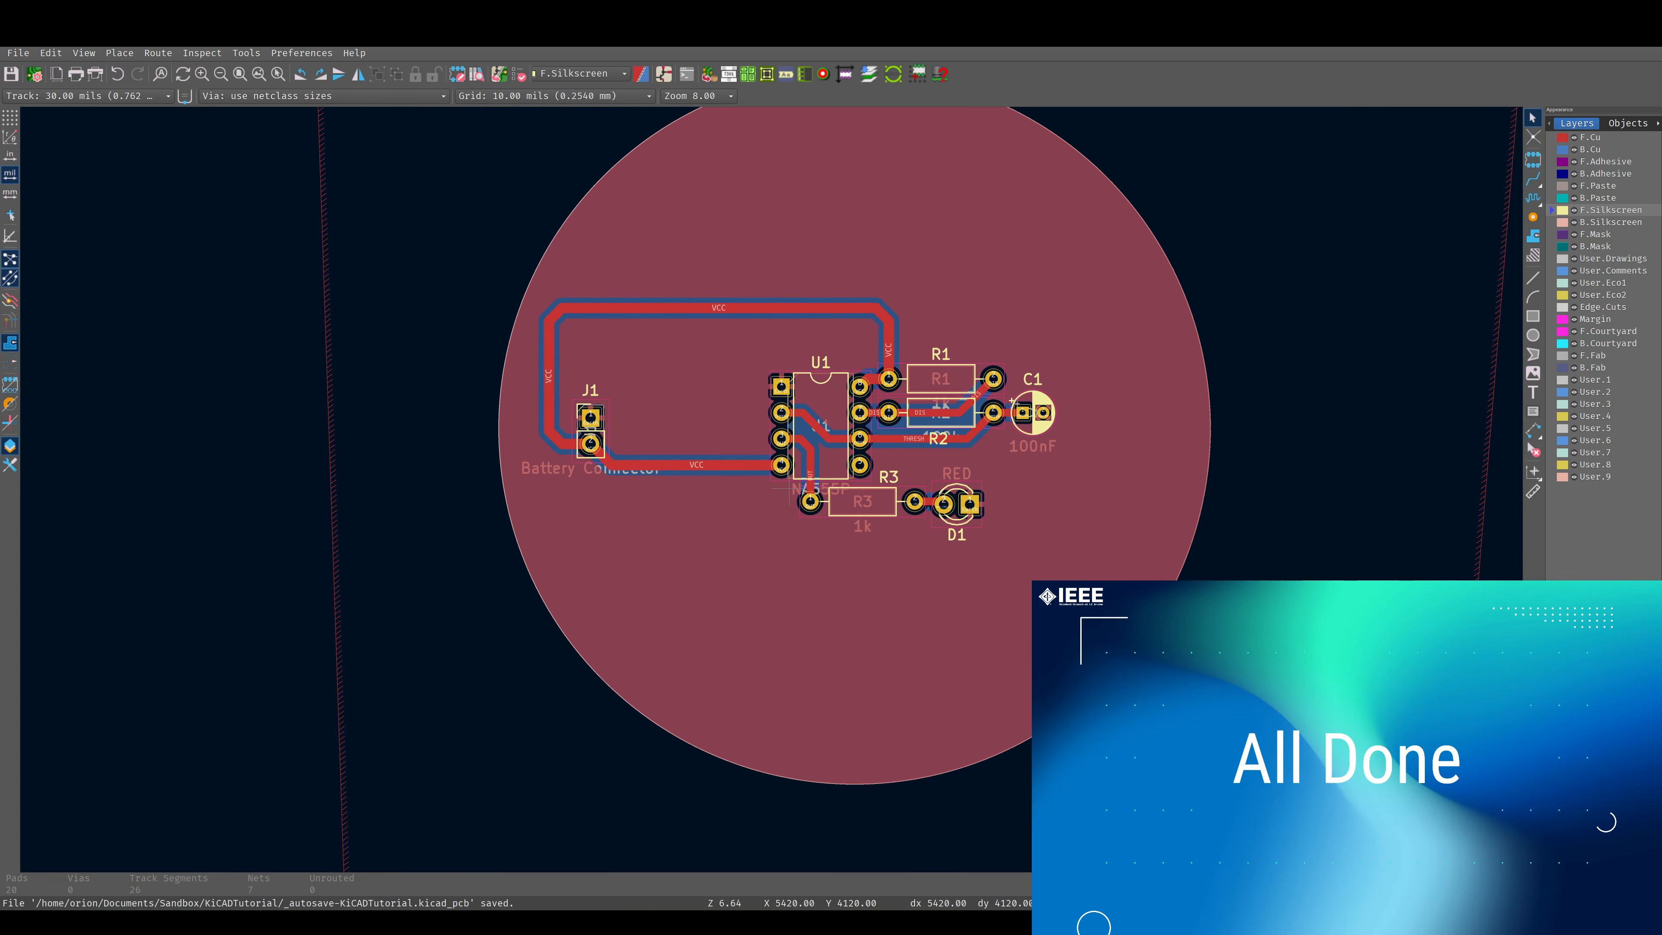
scroll(859, 526, "down", 4)
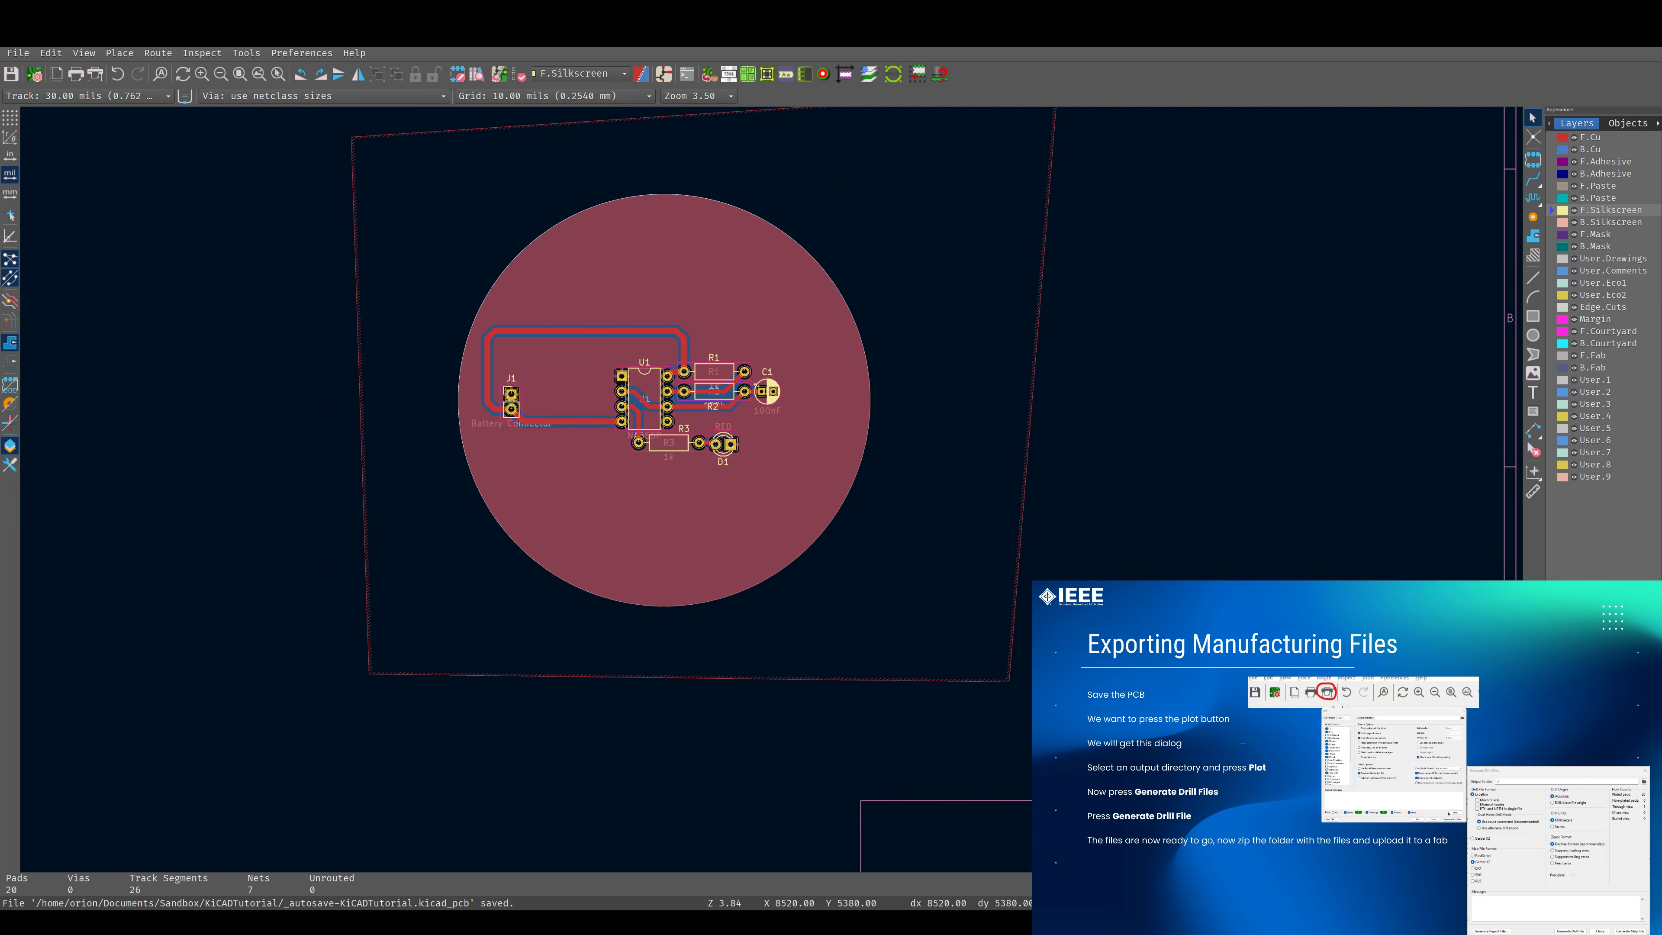
middle_click_drag(747, 490, 763, 542)
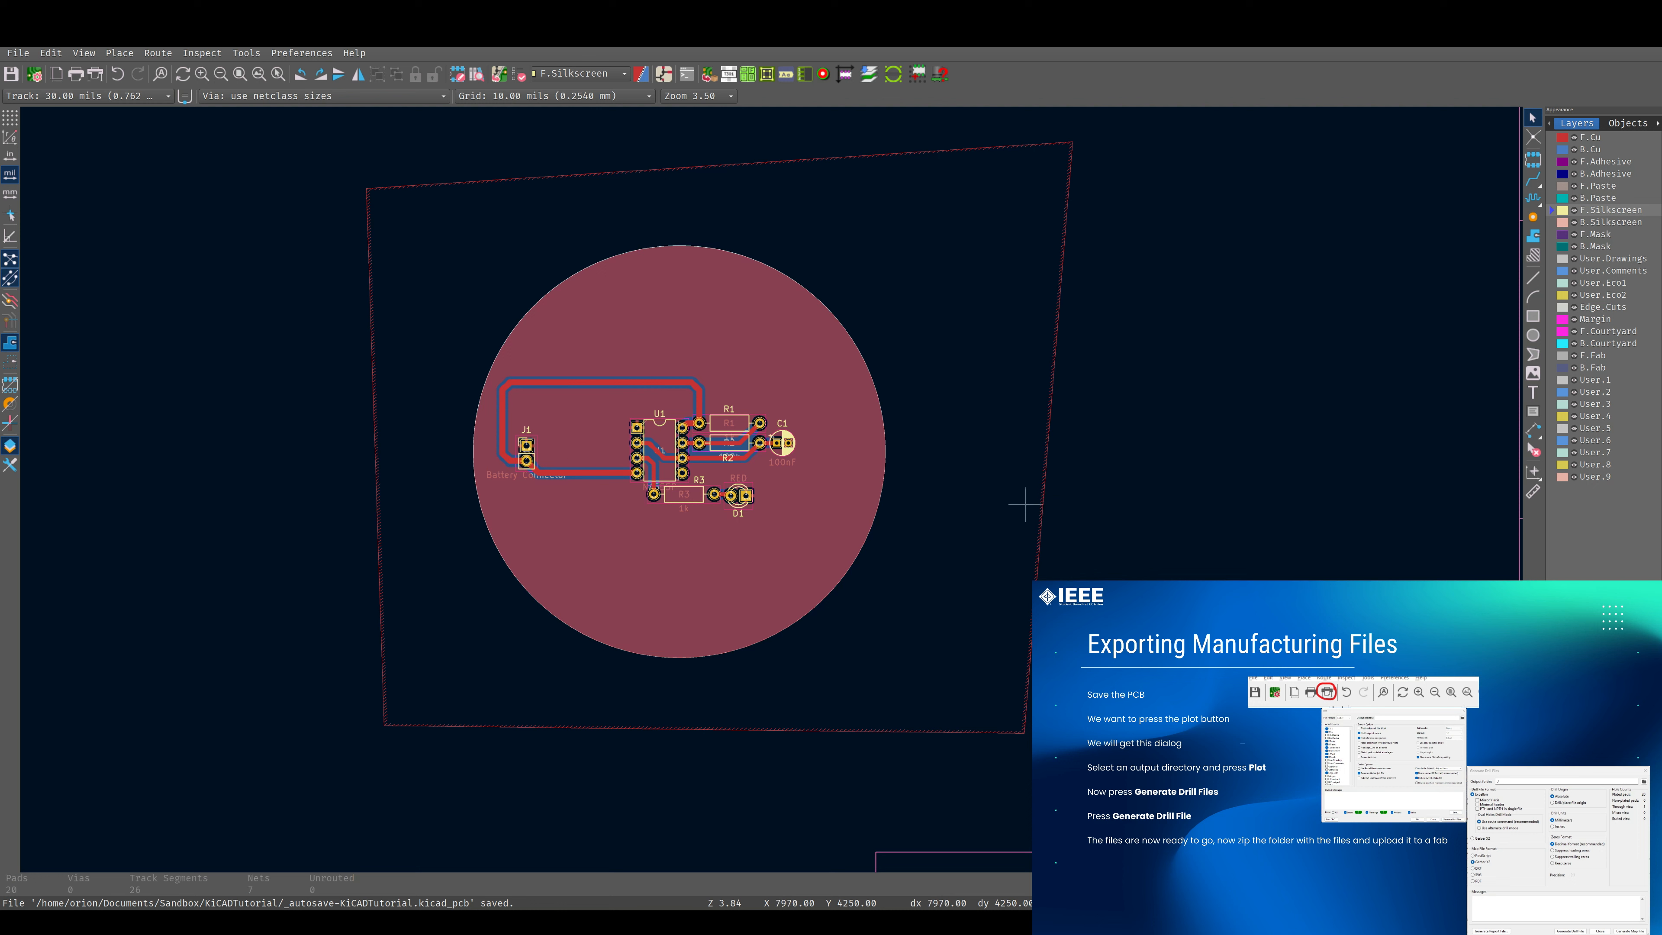
Open the board in the 3D viewer and rotate it to inspect the component models and silkscreen labels.
key("alt+3")
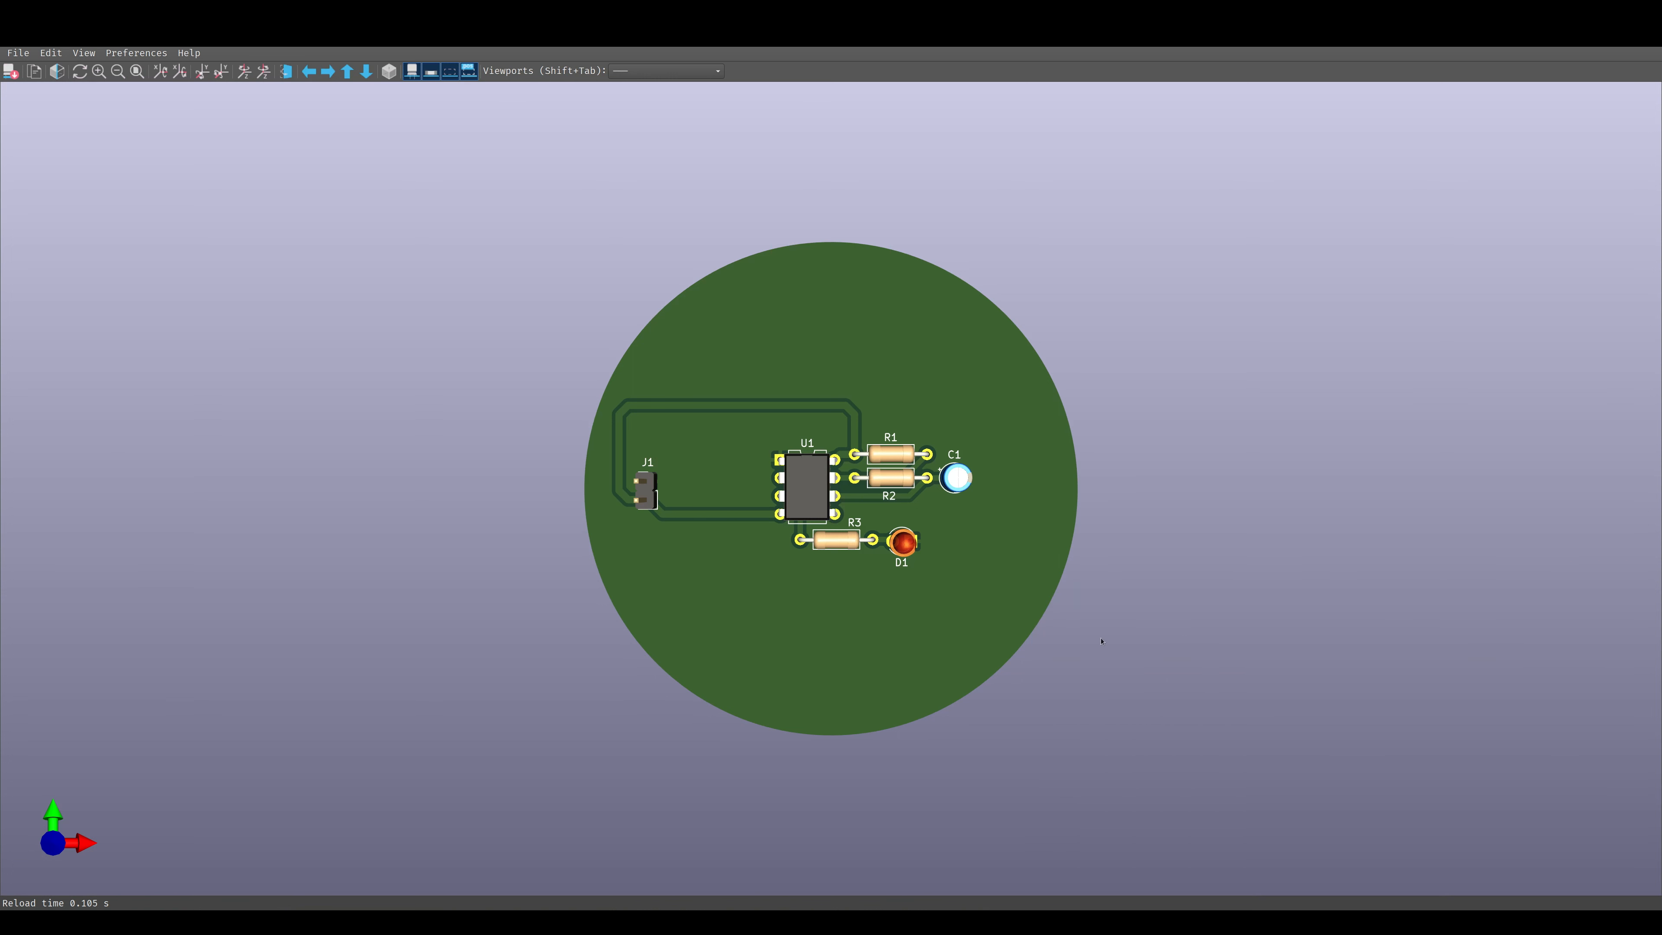
left_click_drag(864, 628, 1056, 544)
left_click_drag(908, 523, 801, 594)
left_click_drag(1154, 735, 1073, 648)
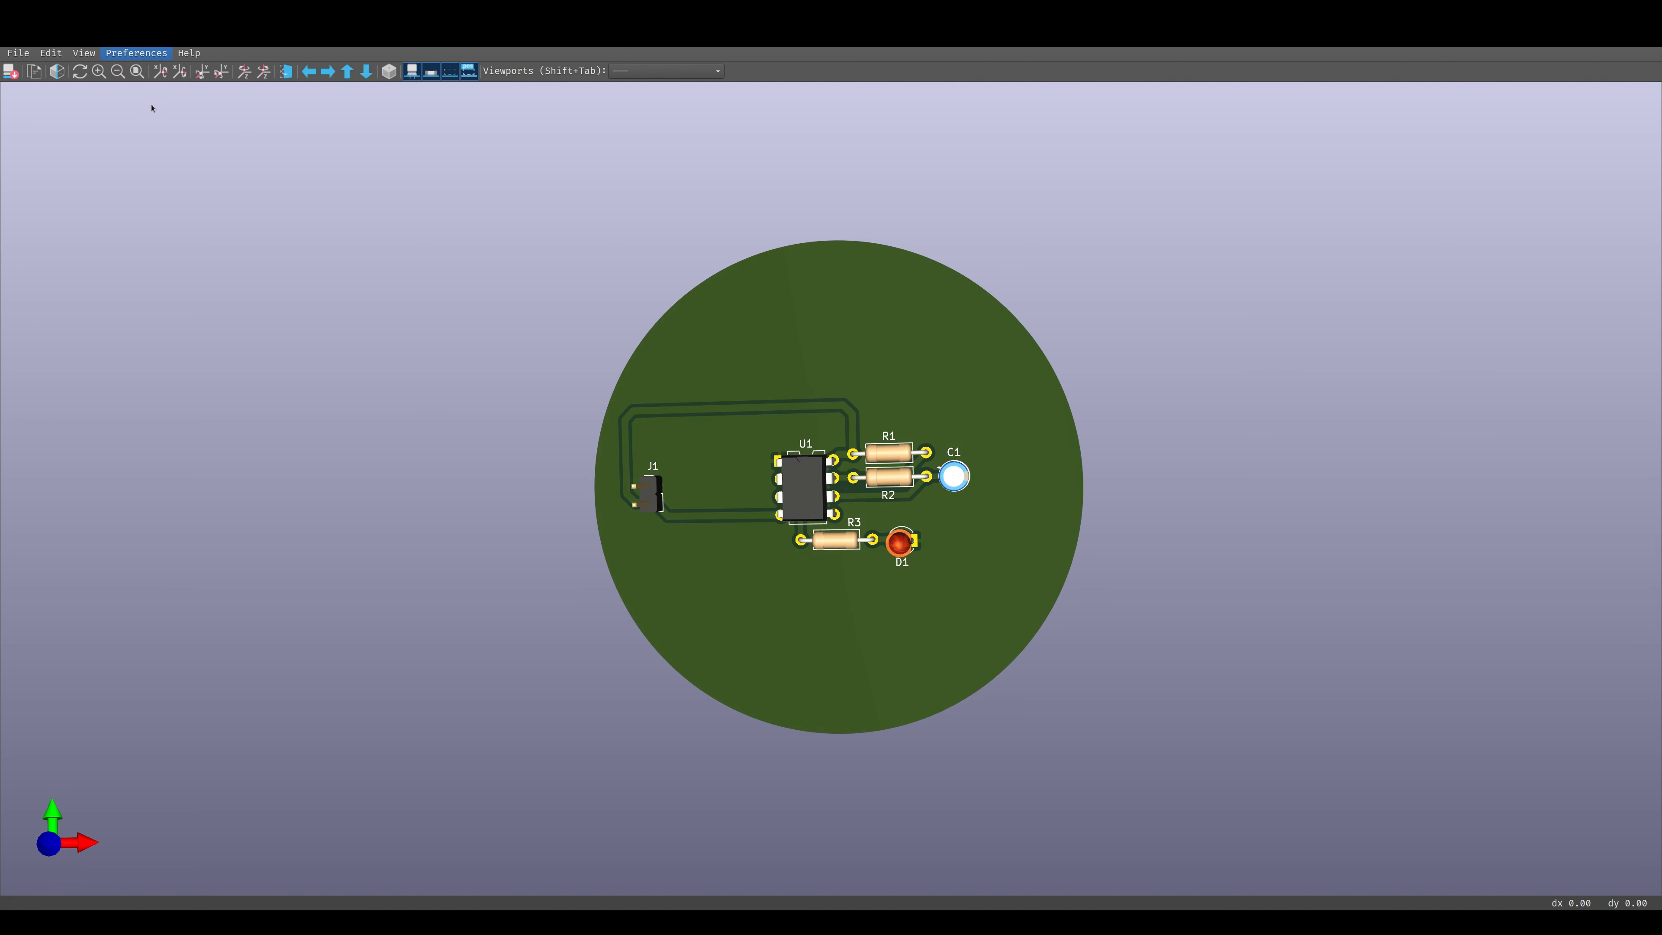
Switch the 3D view to raytraced rendering and inspect the board from tilted angles down to a nearly edge-on view.
left_click(57, 70)
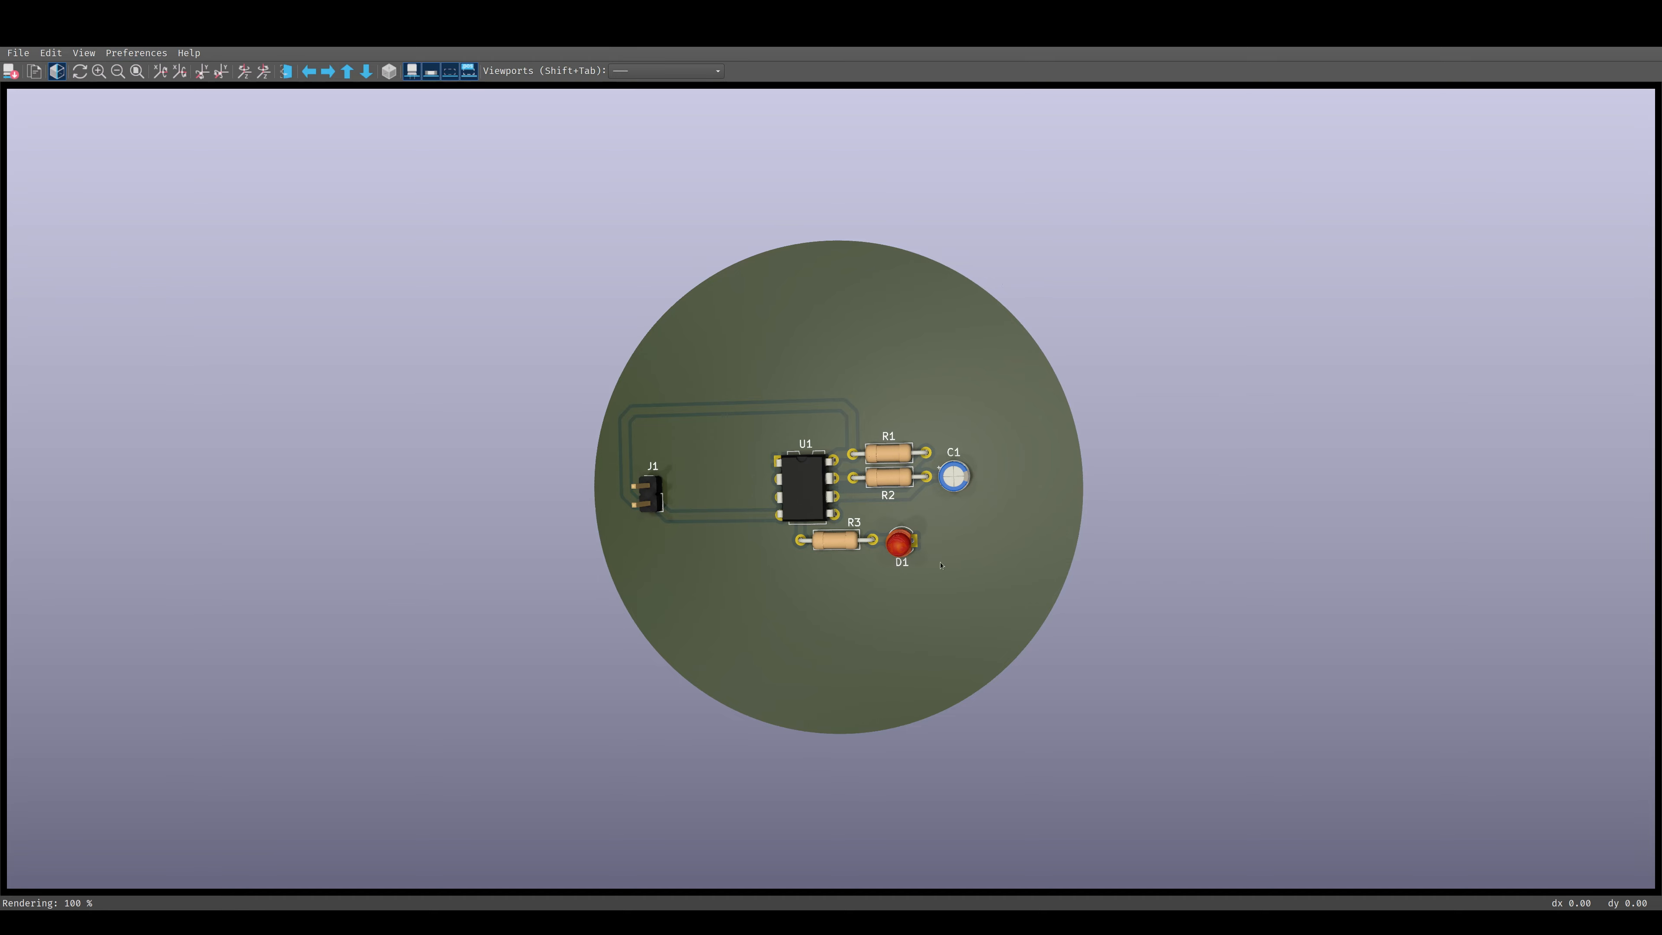
mouse_move(963, 528)
left_mouse_down()
mouse_move(972, 512)
mouse_move(922, 538)
mouse_move(818, 111)
mouse_move(661, 216)
mouse_move(589, 366)
mouse_move(1034, 406)
mouse_move(983, 381)
mouse_move(1254, 338)
mouse_move(1180, 130)
mouse_move(1040, 505)
left_mouse_up()
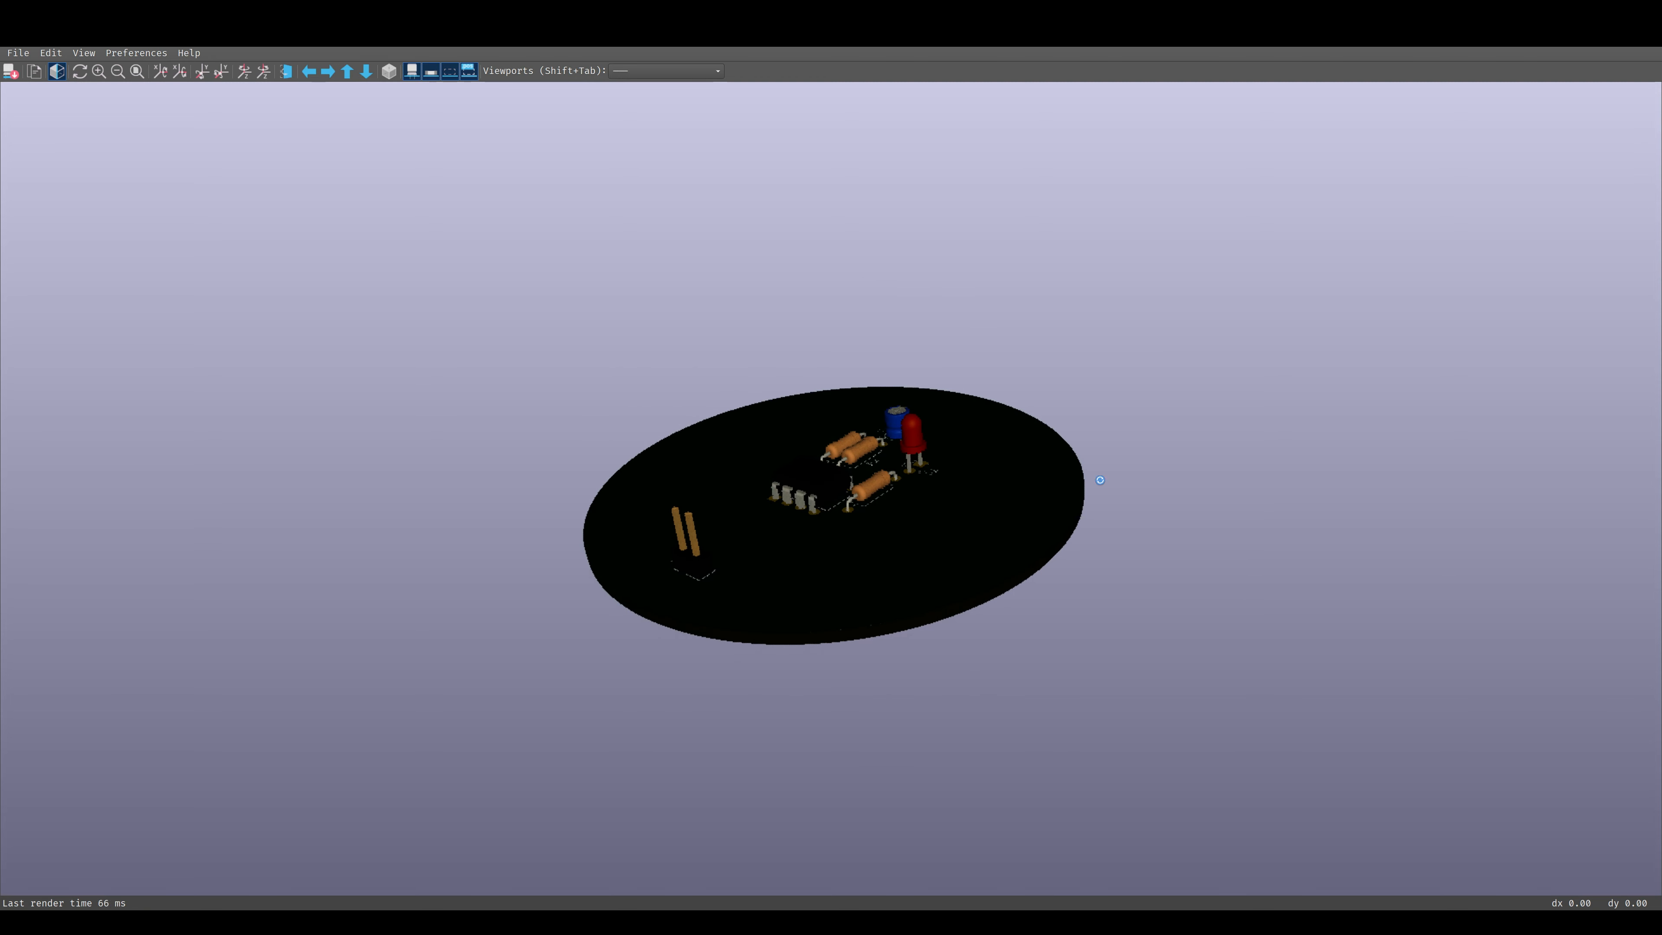
left_click_drag(1100, 487, 1101, 482)
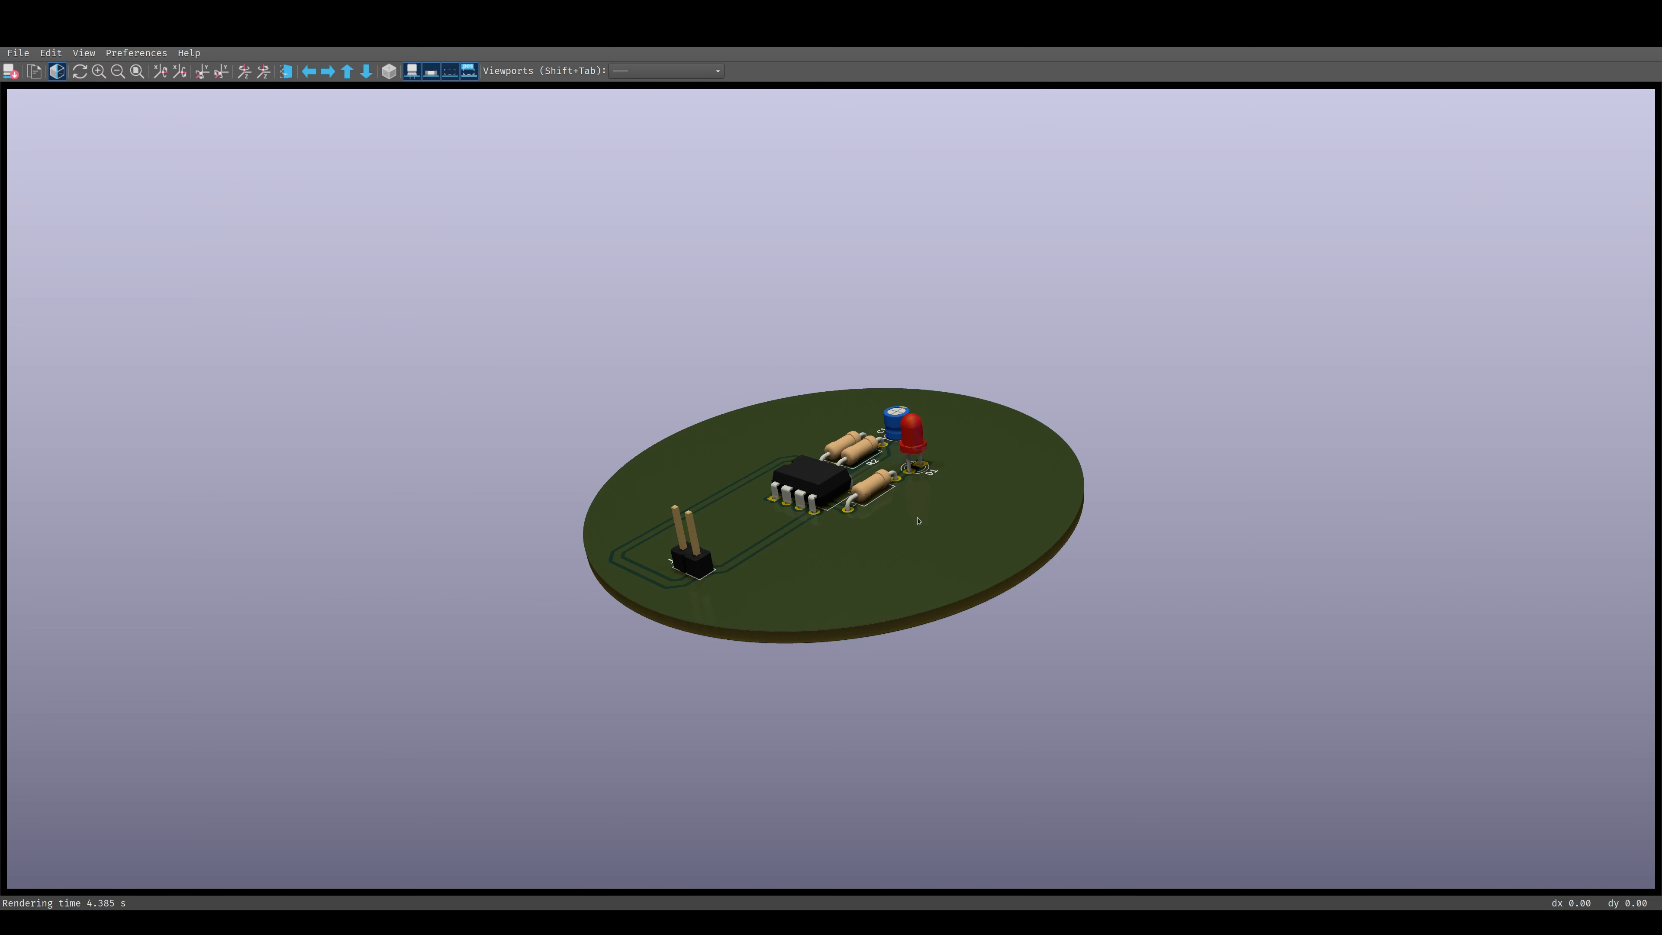
left_click_drag(1019, 573, 1011, 445)
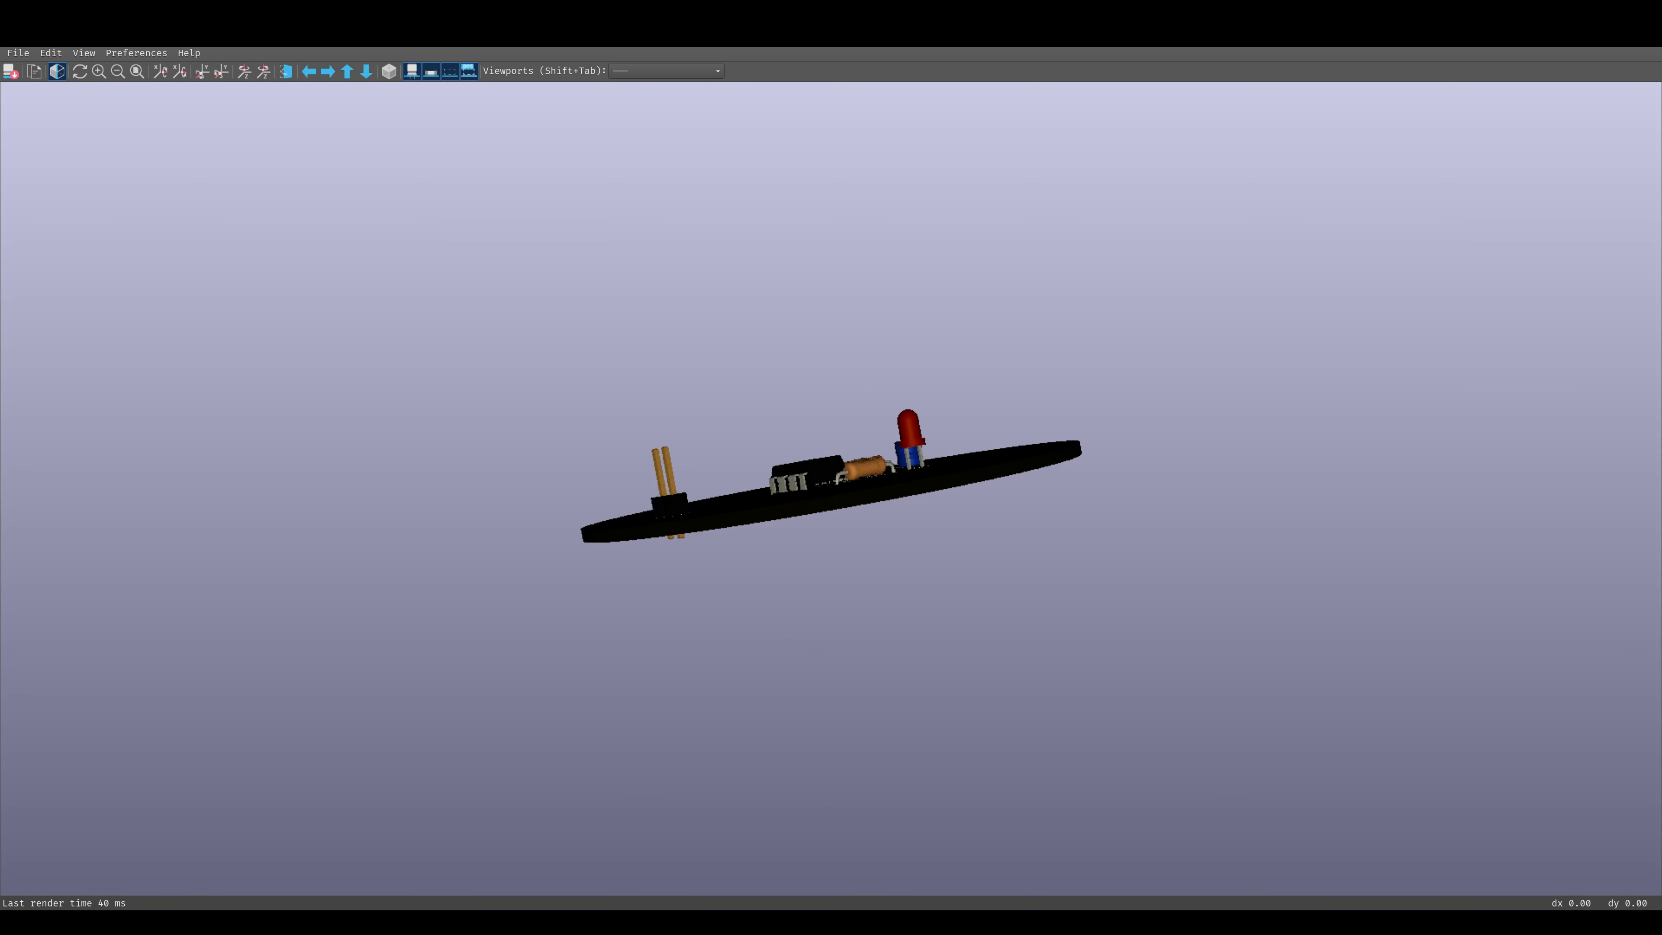